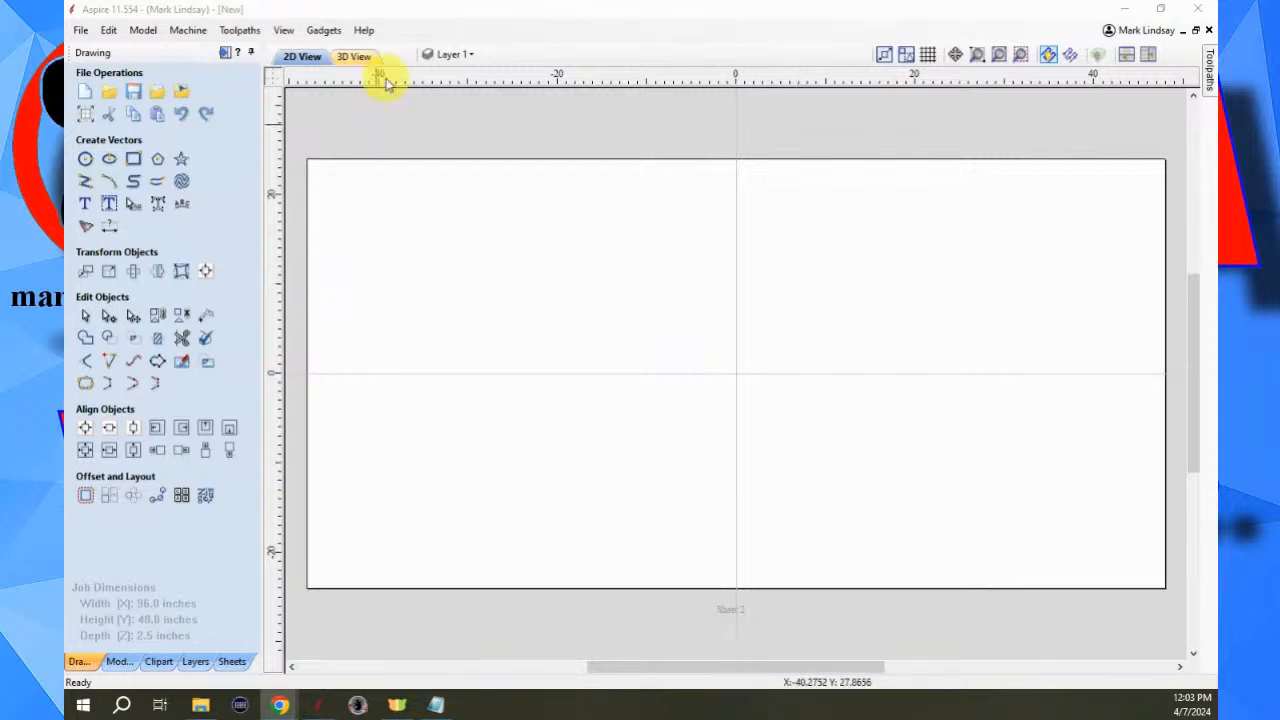
click(323, 33)
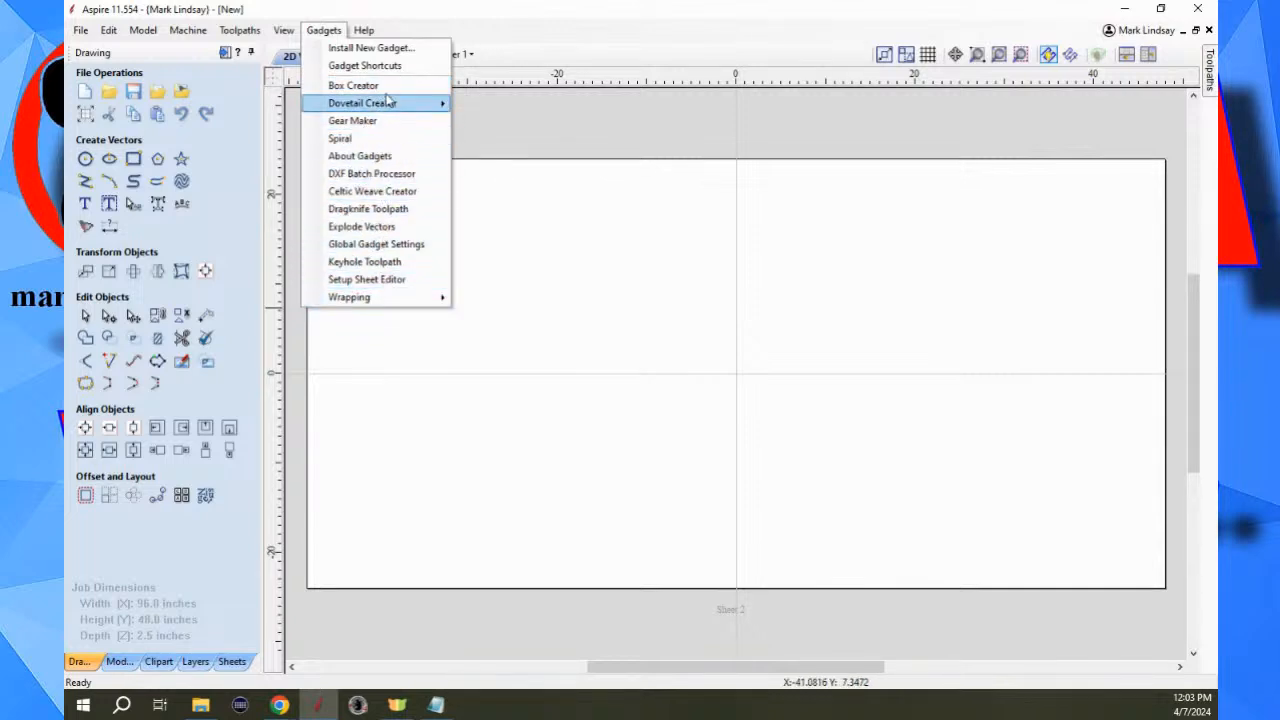
click(513, 12)
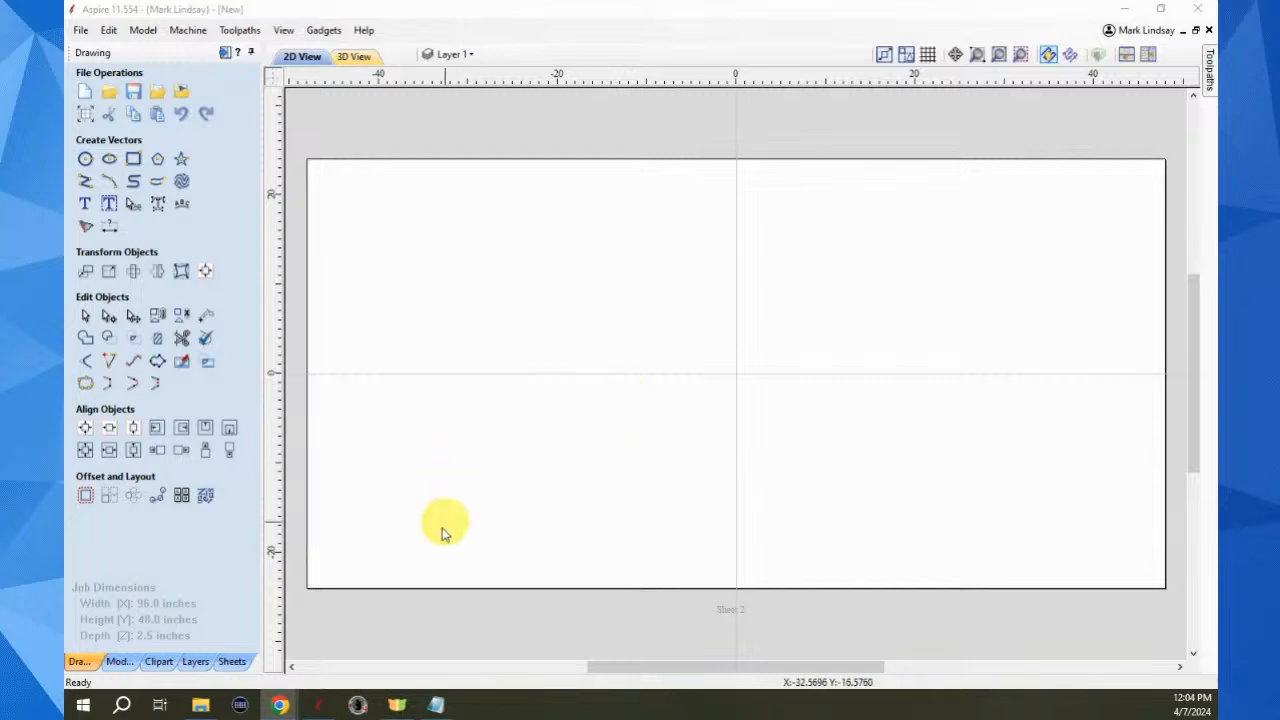
Switch to the Chrome window with the "vectric gadgets" search and open the Vectric Gadgets: Home | V11 site
mouse_move(285, 705)
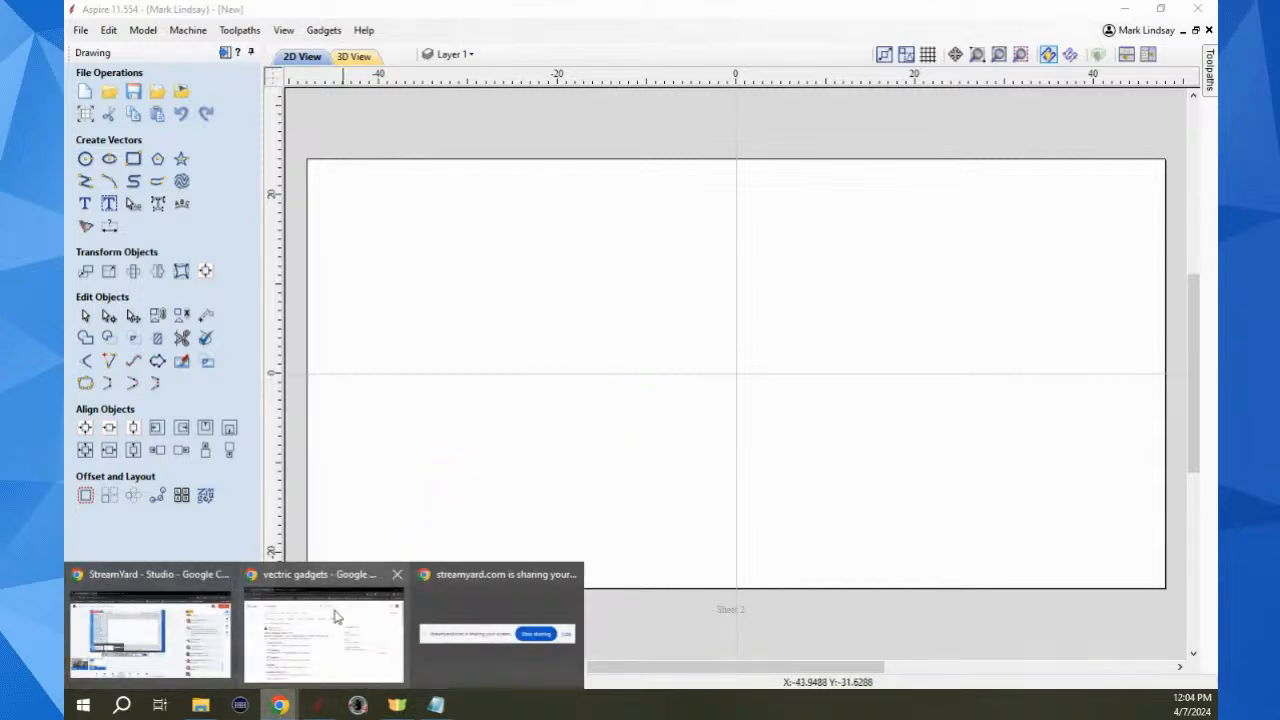
click(330, 565)
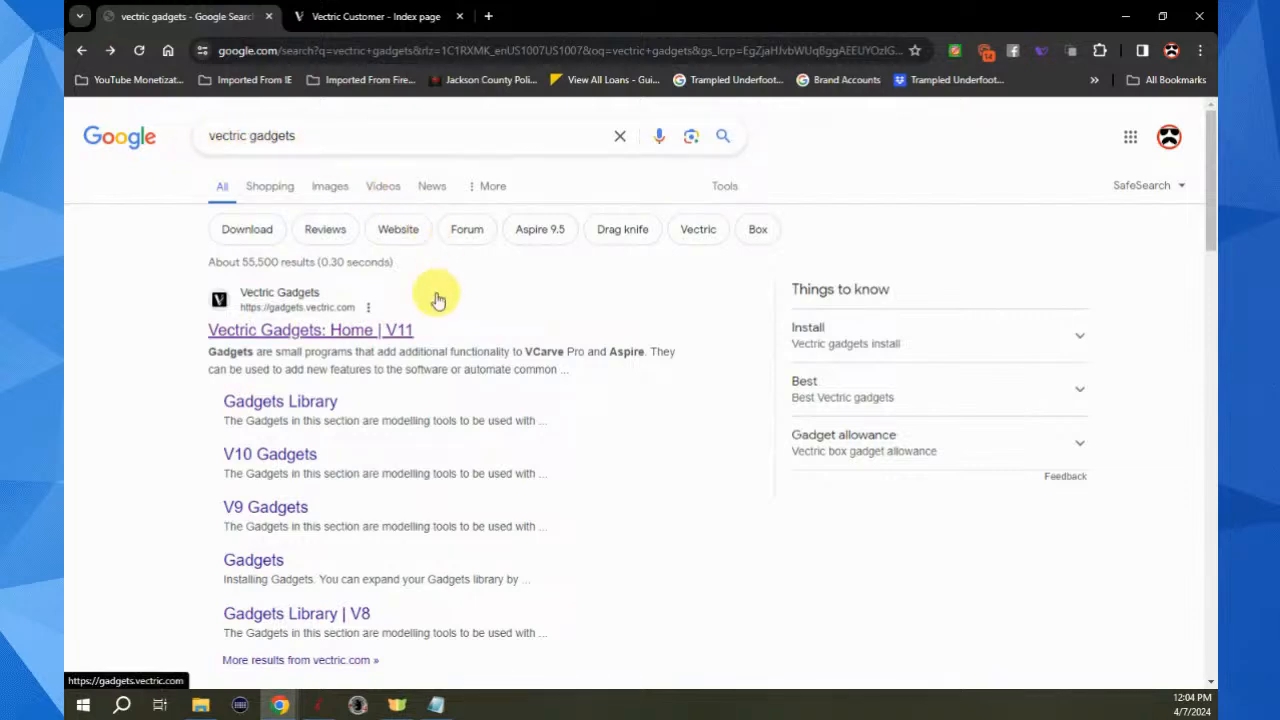
scroll(455, 298, down, 1)
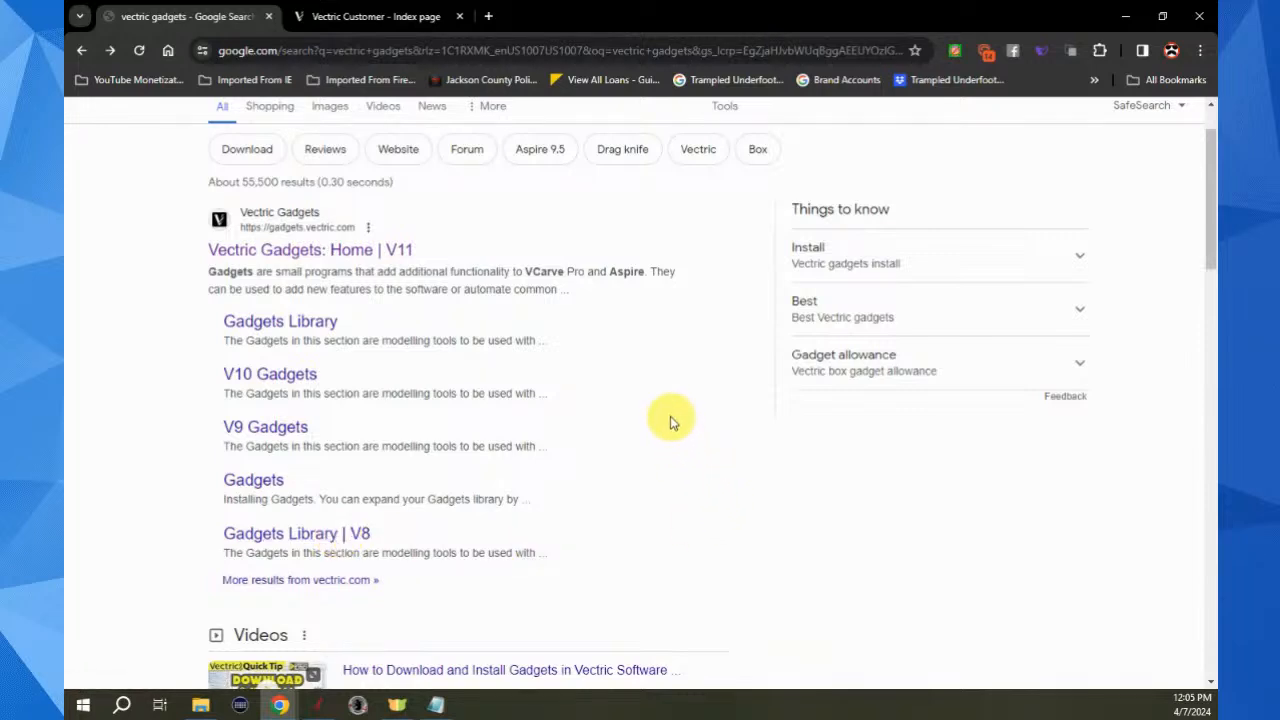
scroll(670, 422, up, 2)
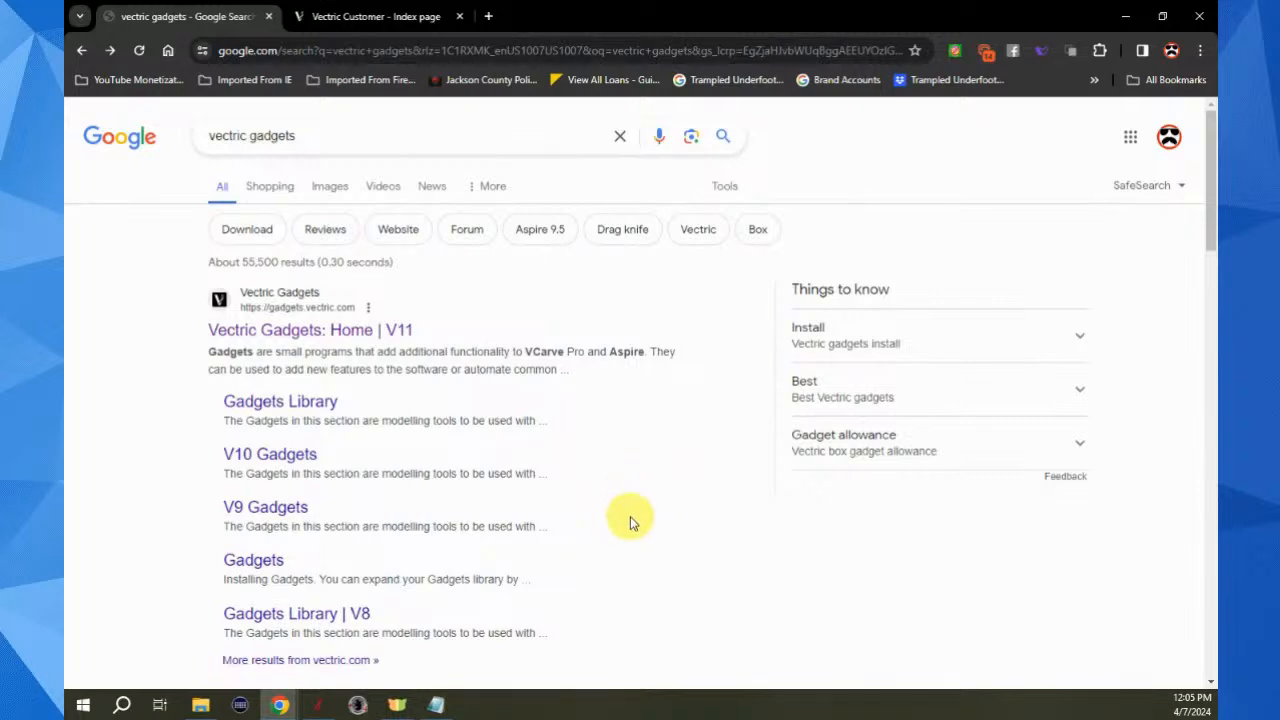
click(287, 338)
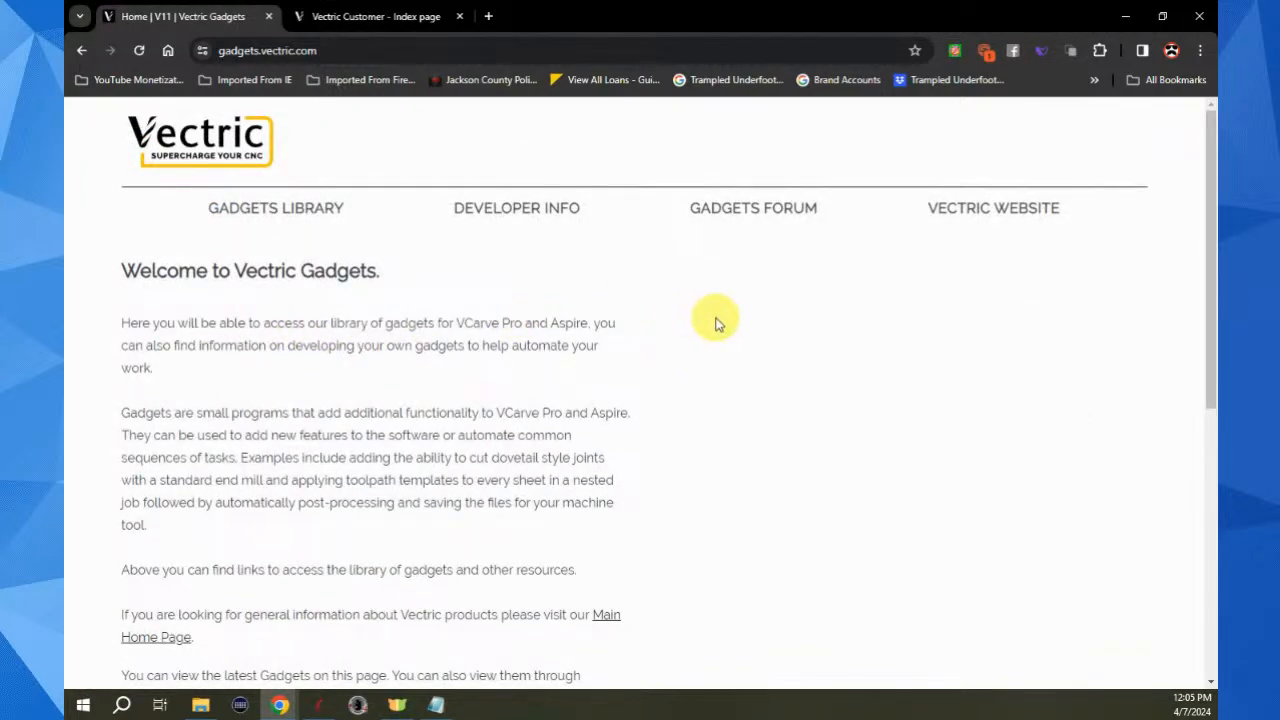
Browse the Toolpaths category of the V11 gadgets and open the Texture Toolbox gadget page
scroll(716, 323, down, 5)
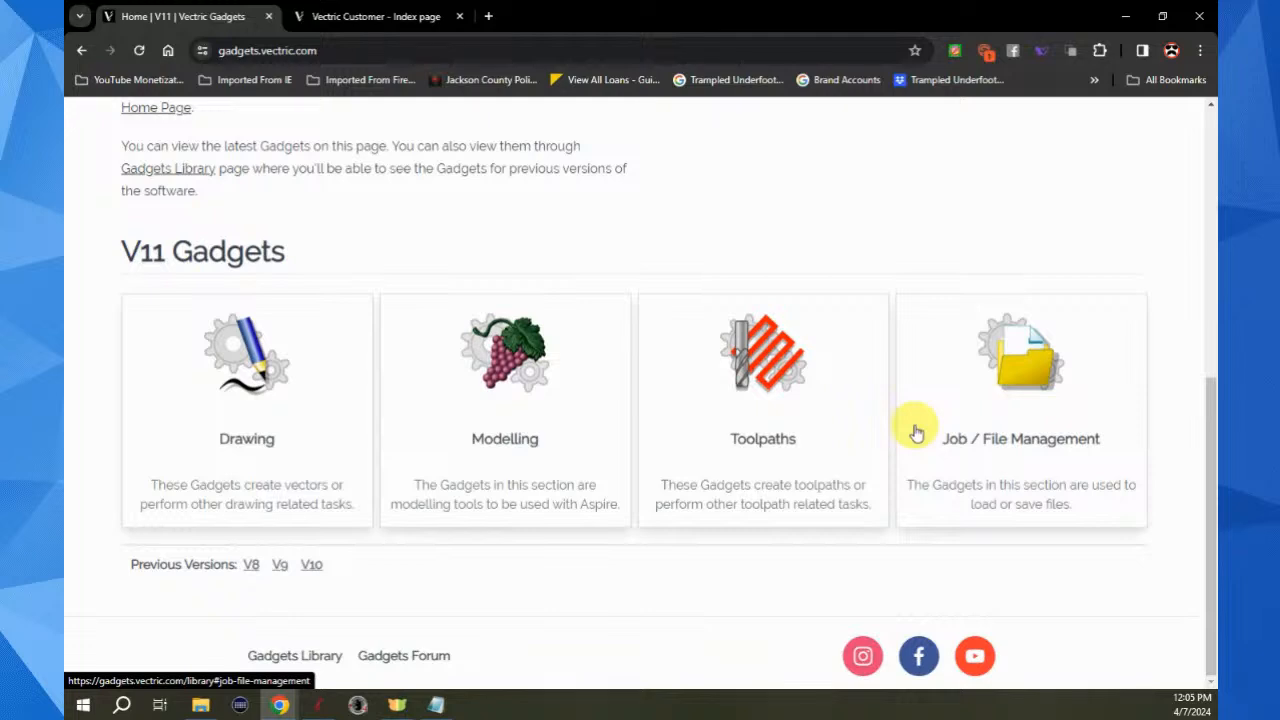
click(755, 389)
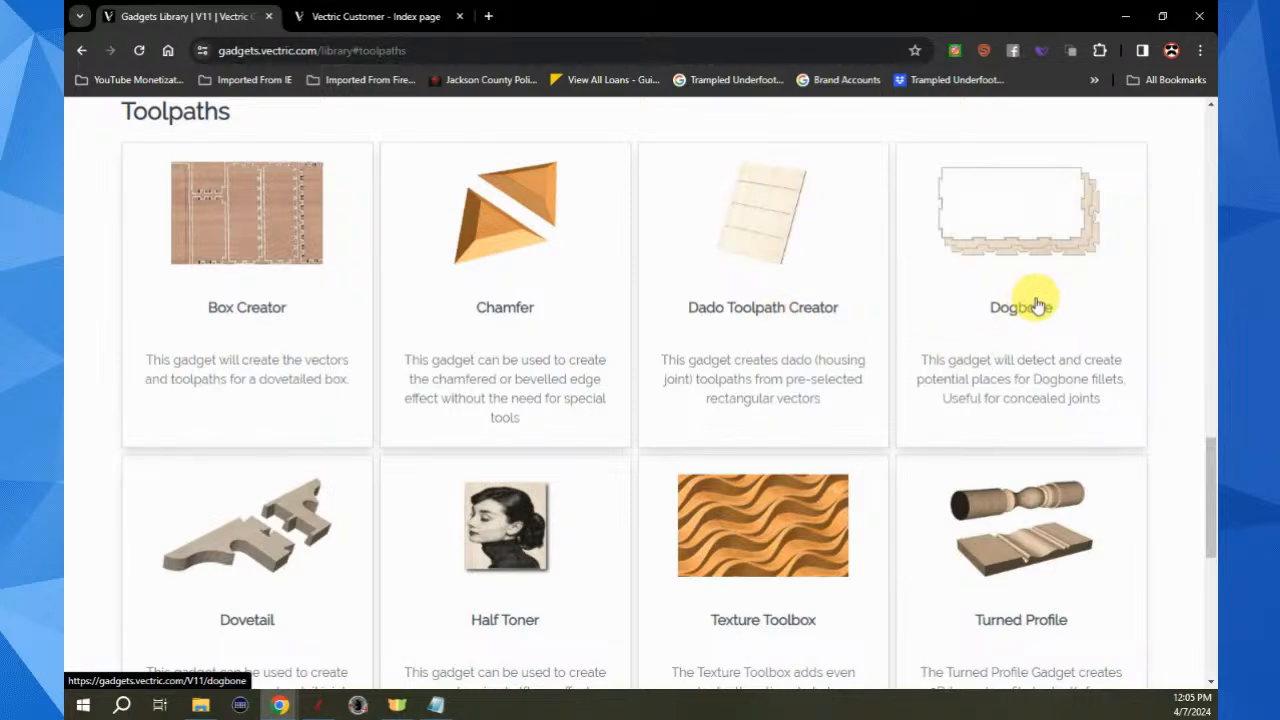
scroll(660, 443, down, 2)
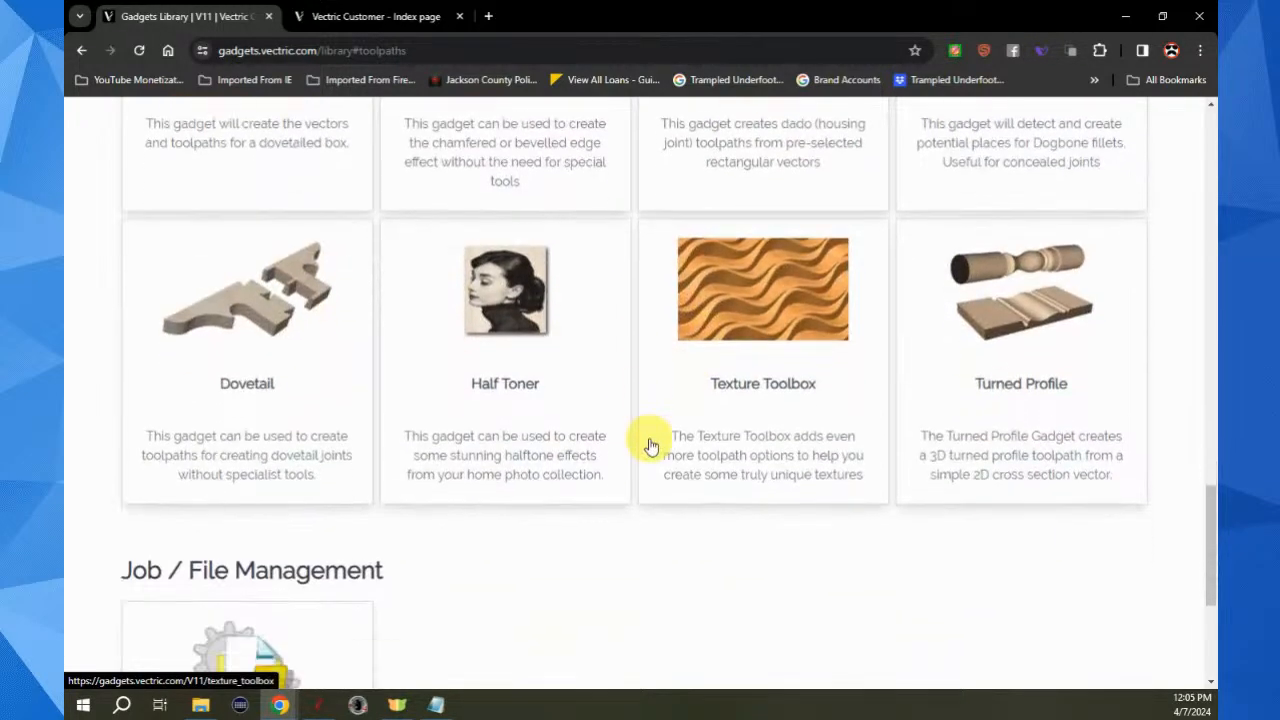
scroll(810, 390, up, 1)
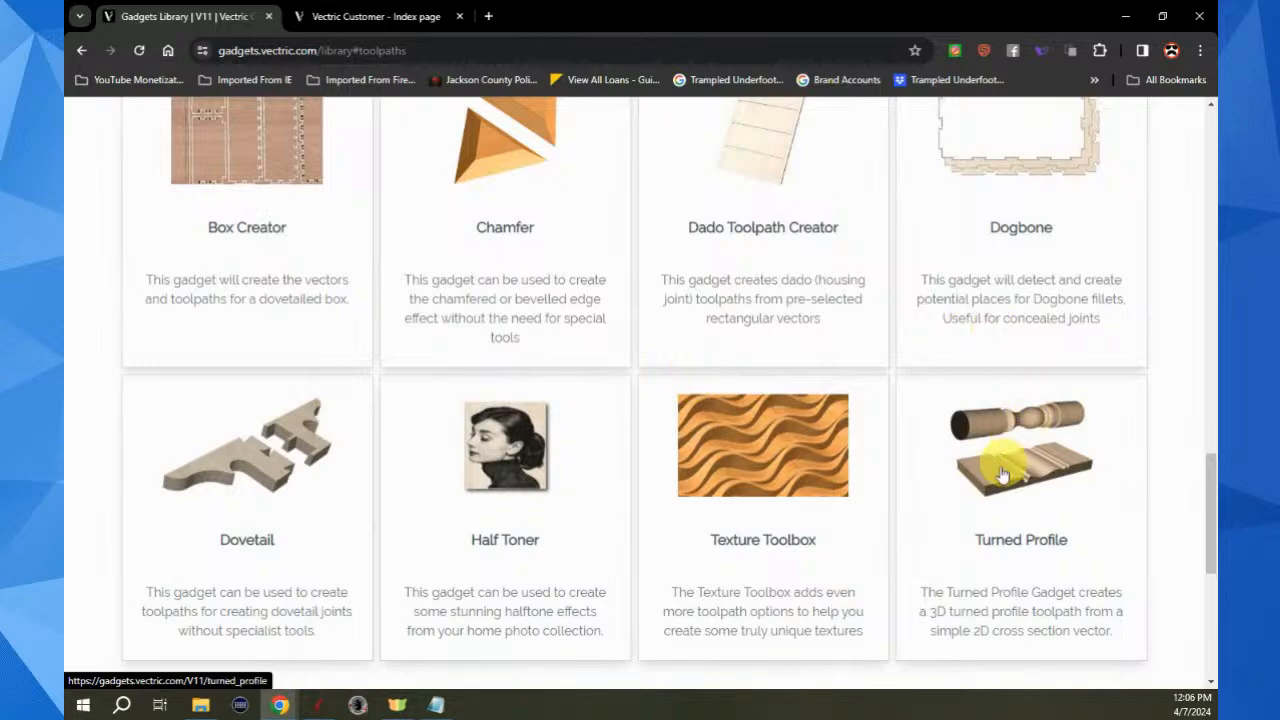
click(760, 468)
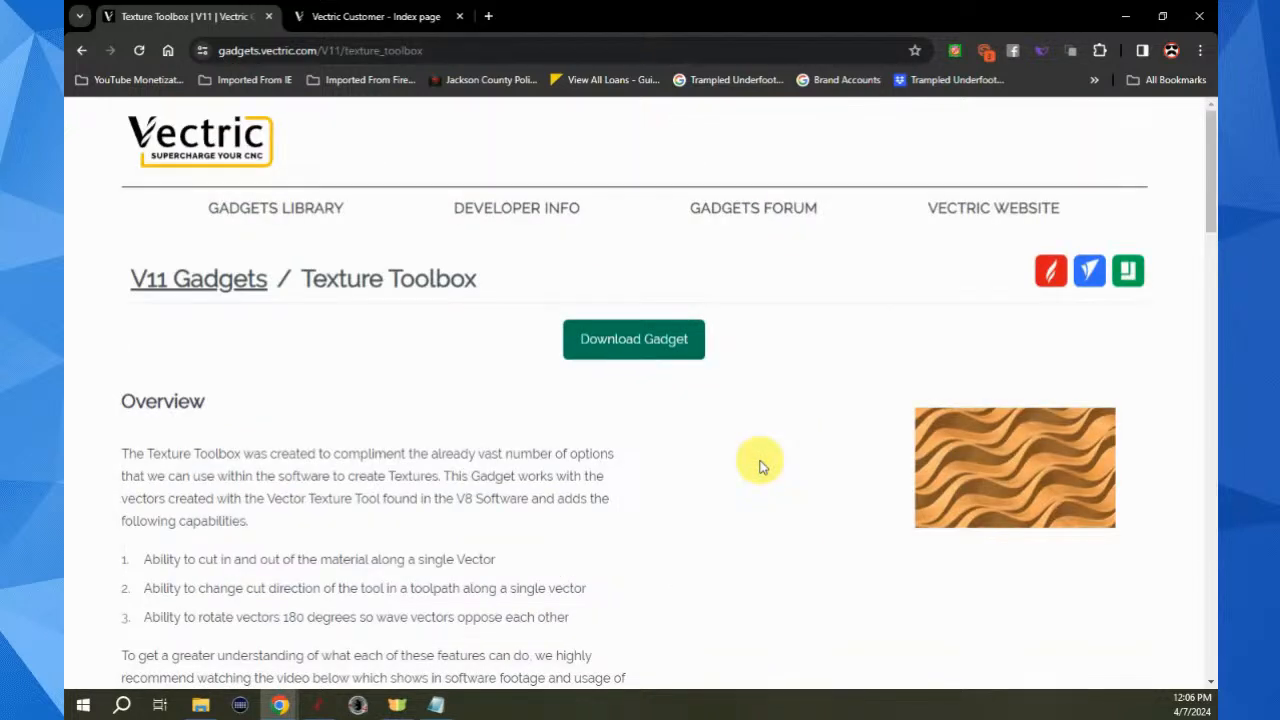
Read through the Texture Toolbox page, including its overview, how it works, image gallery and tutorial sections
scroll(760, 463, down, 2)
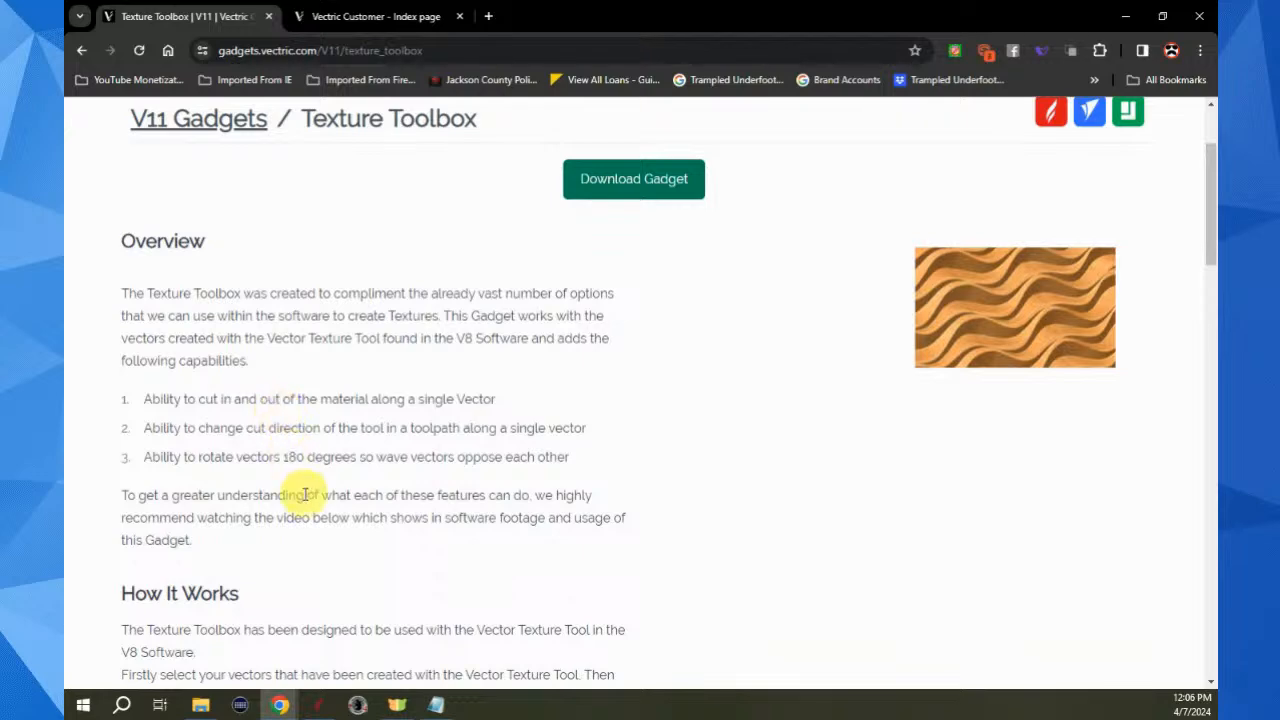
scroll(306, 486, down, 3)
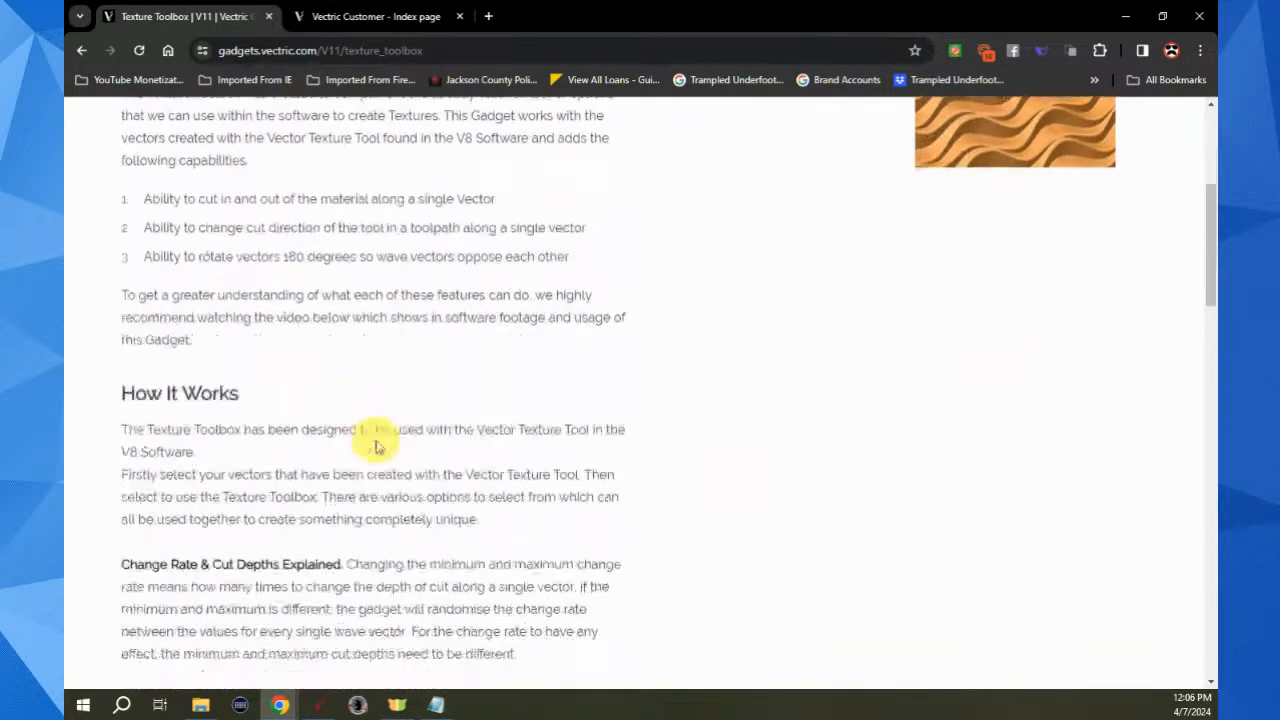
scroll(429, 434, down, 3)
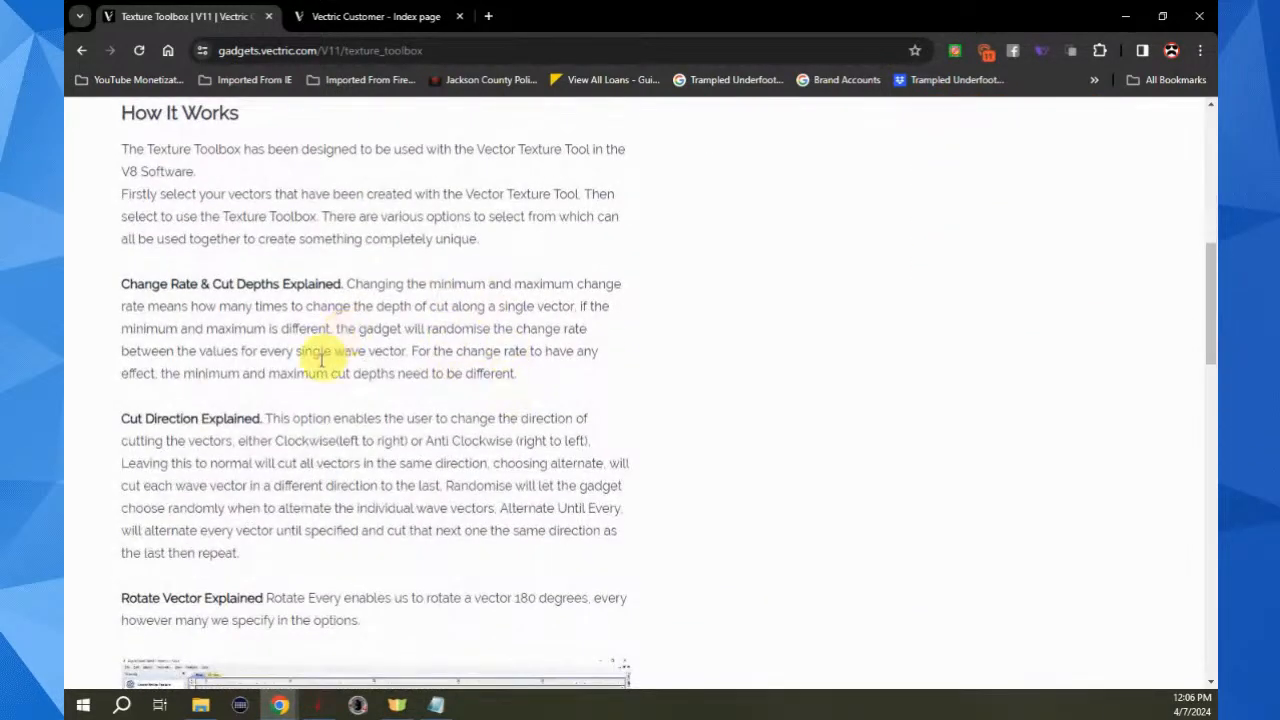
scroll(410, 418, down, 3)
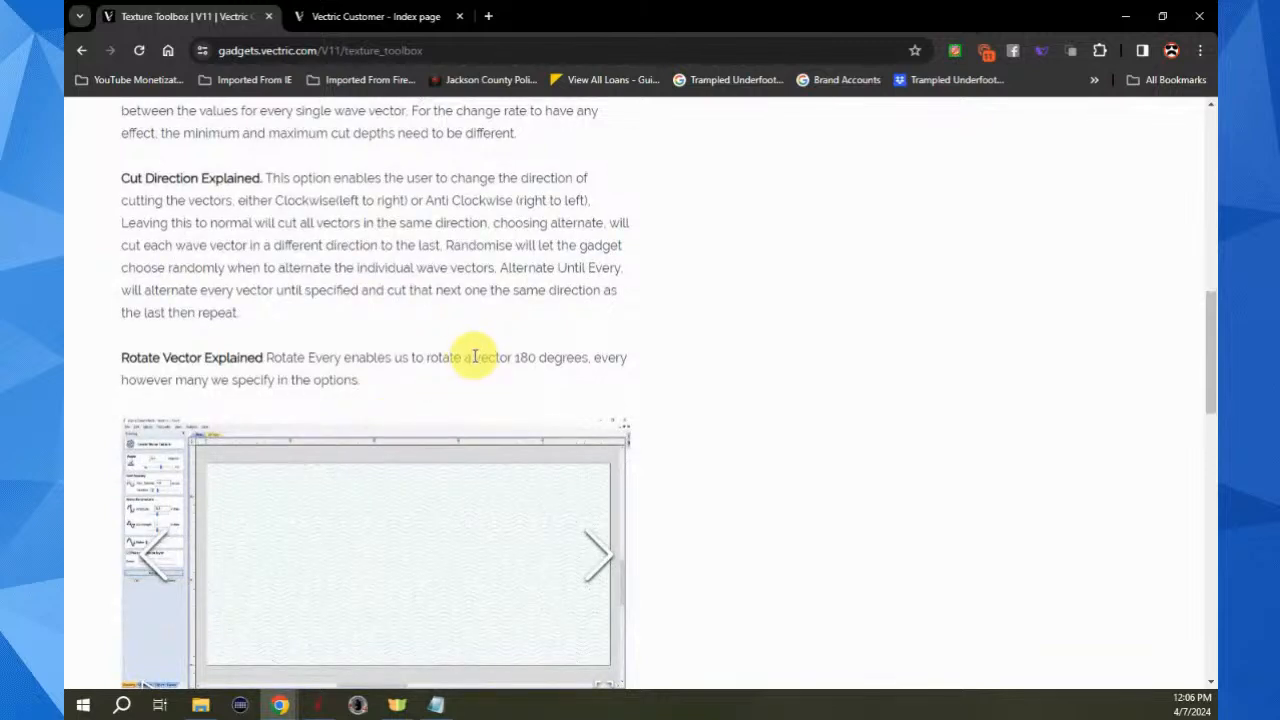
scroll(430, 348, down, 1)
scroll(312, 376, down, 2)
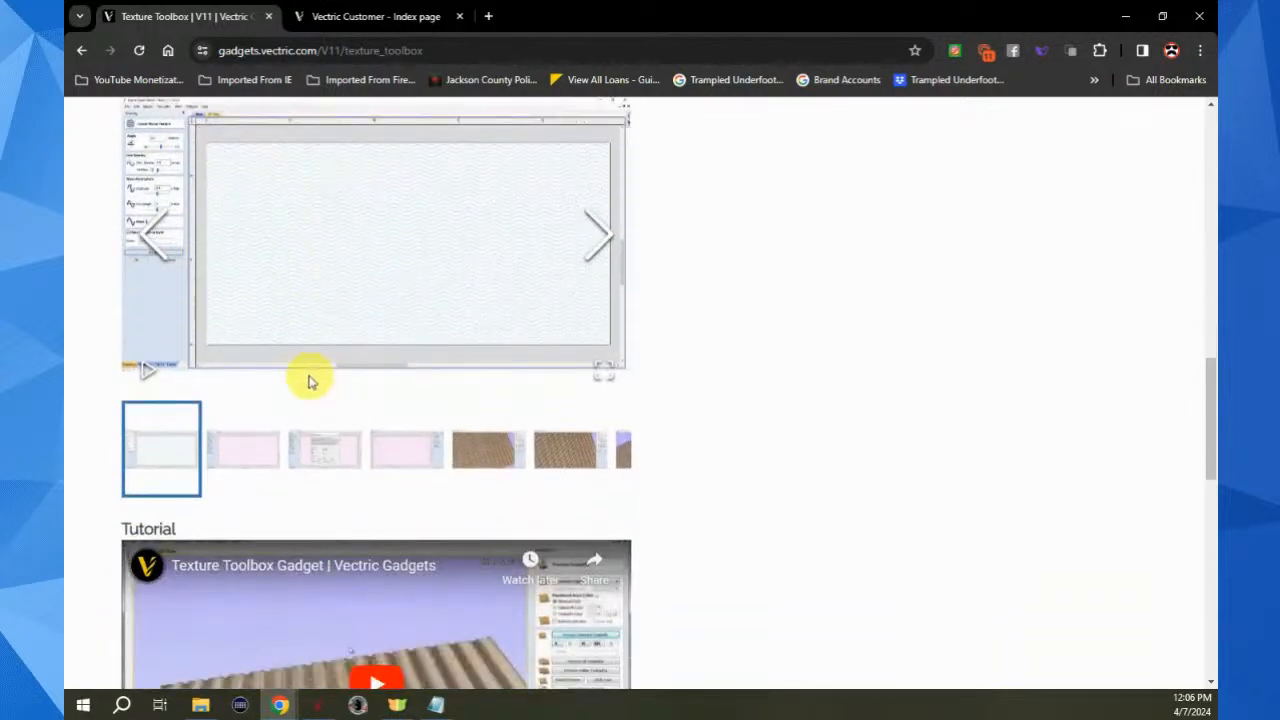
scroll(291, 343, down, 3)
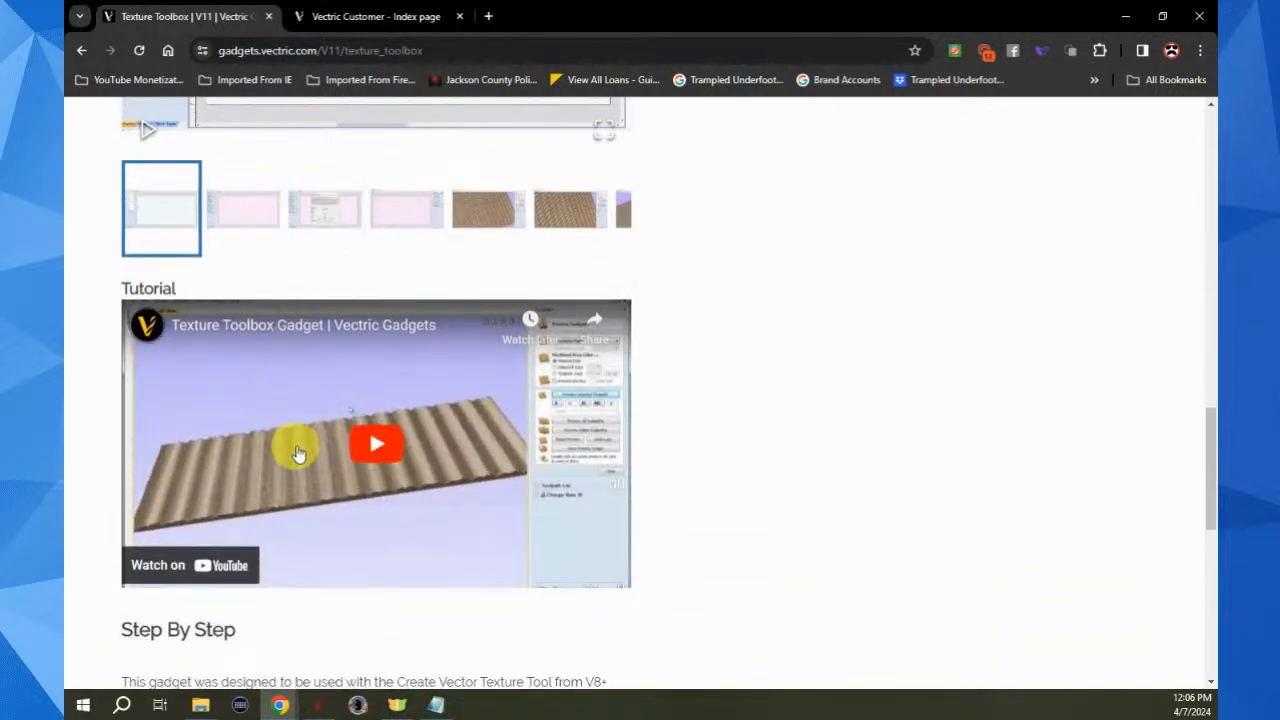
scroll(390, 452, down, 1)
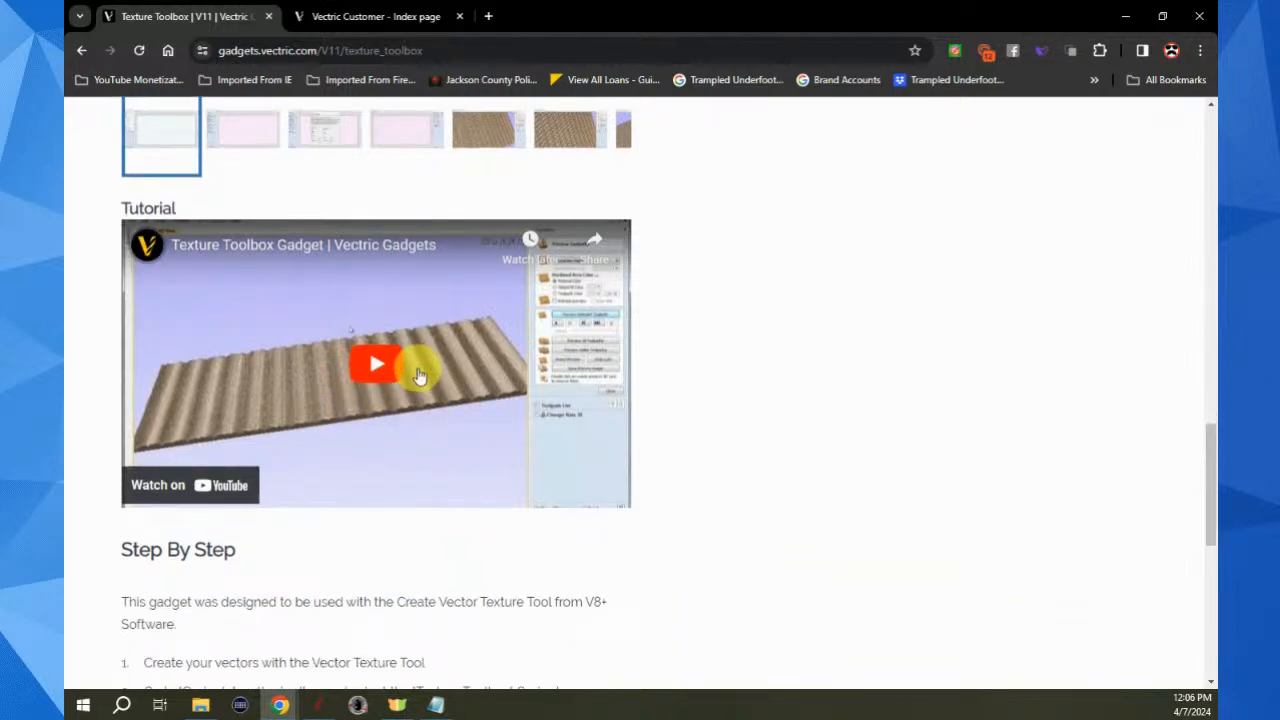
scroll(416, 370, down, 3)
scroll(415, 372, up, 2)
scroll(437, 343, up, 15)
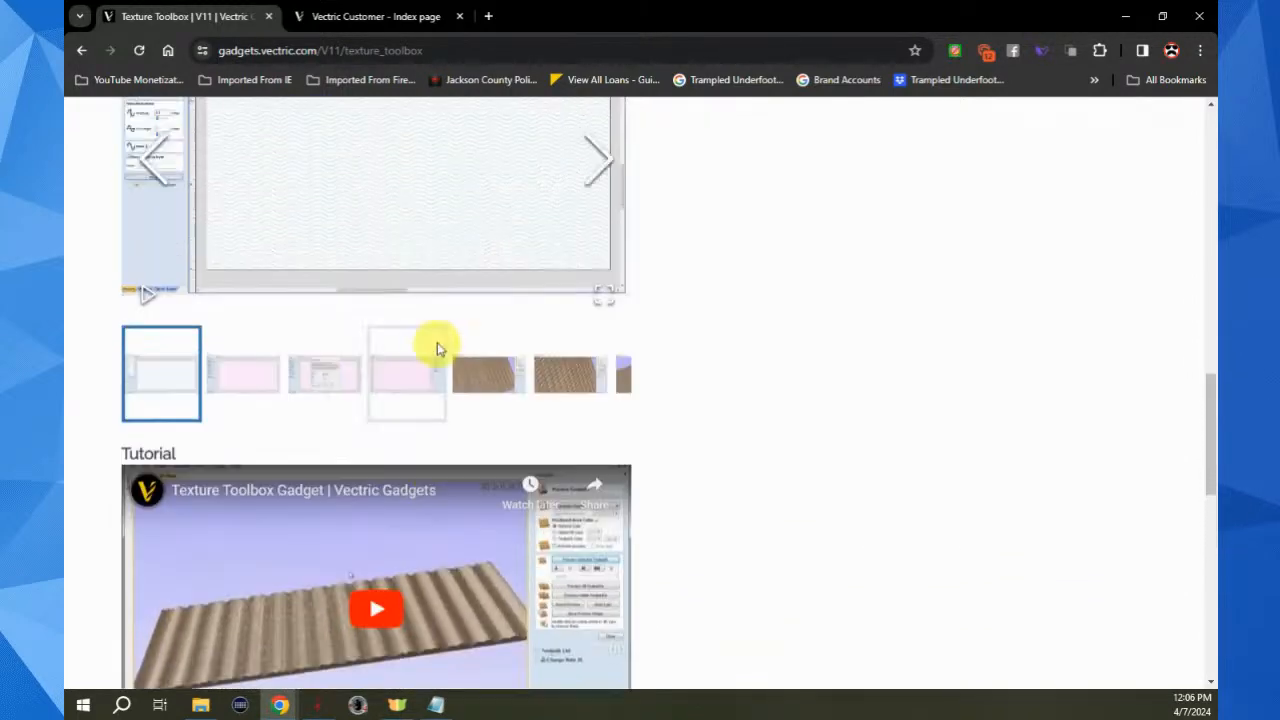
scroll(462, 320, up, 1)
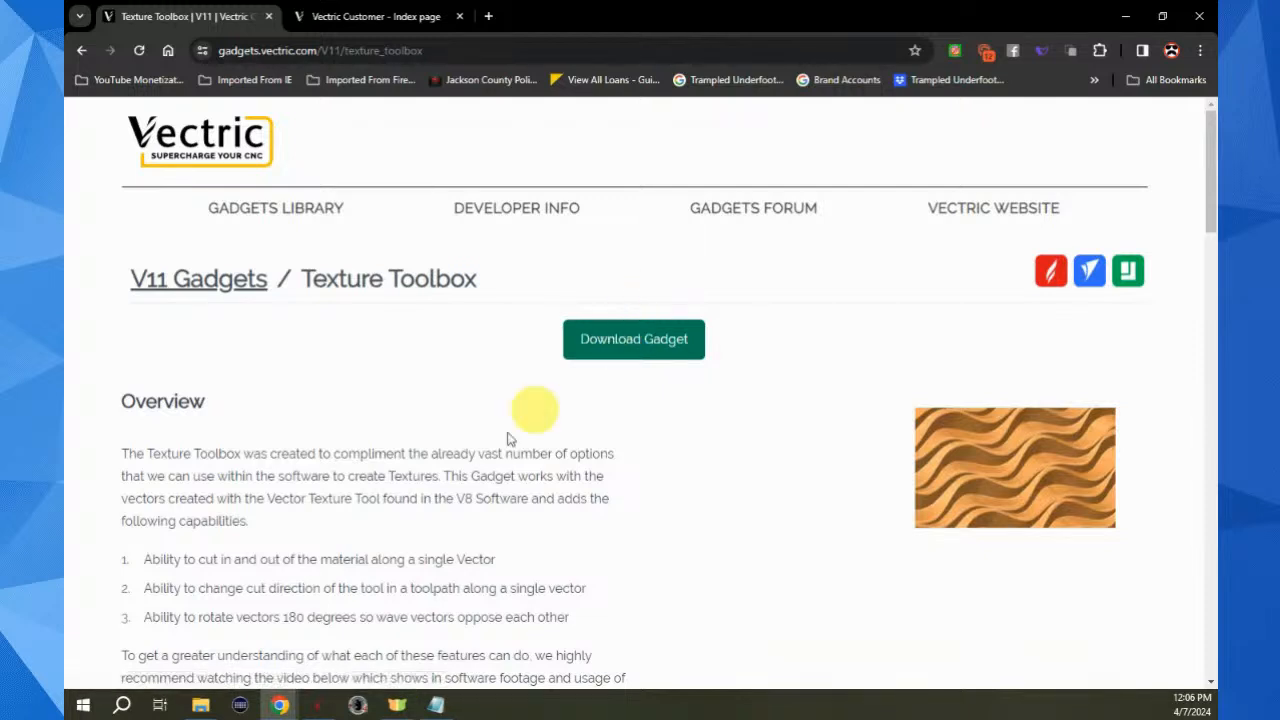
click(318, 705)
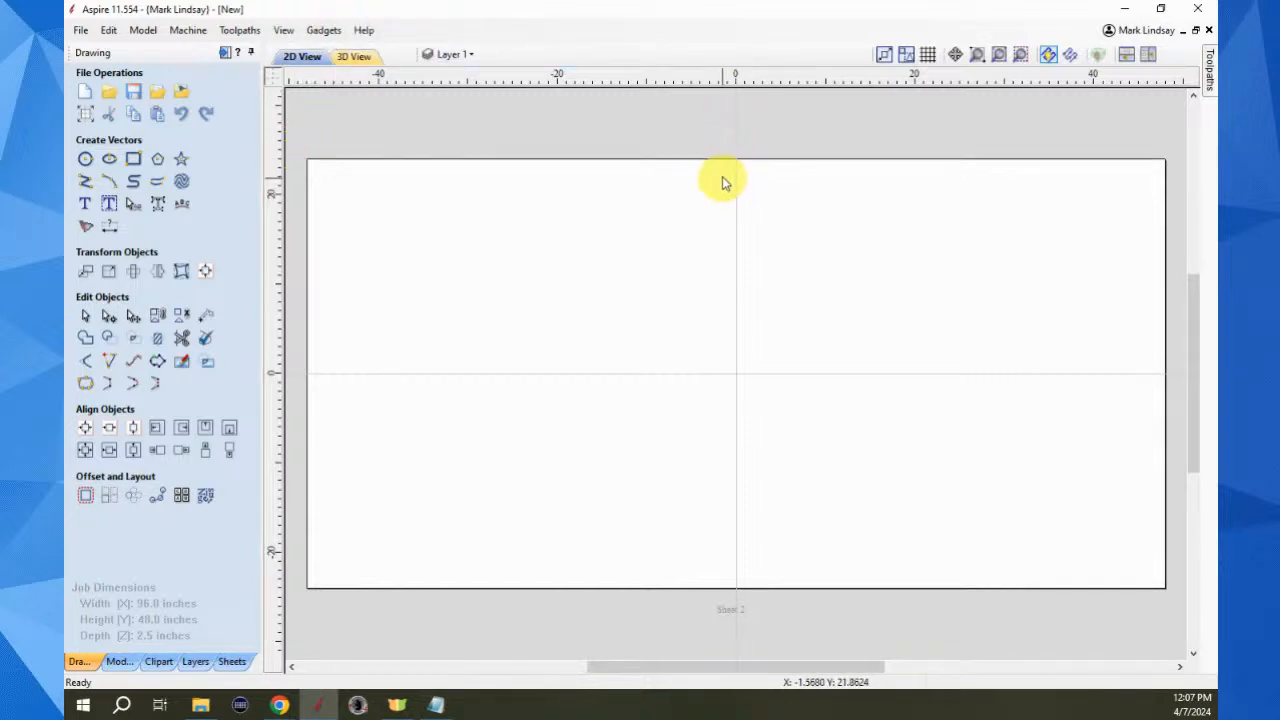
click(1125, 9)
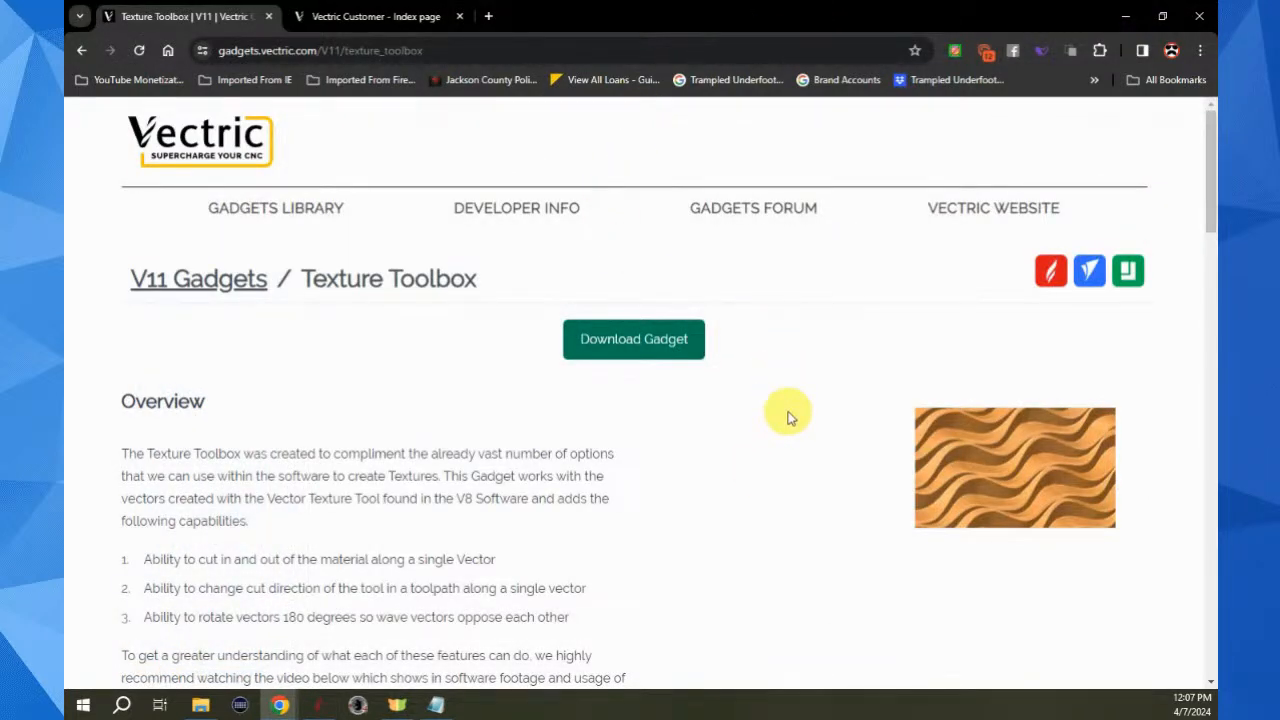
Download the Texture Toolbox gadget and save Texture_Toolbox_Gadget_Install.vgadget in the Downloads folder
click(621, 346)
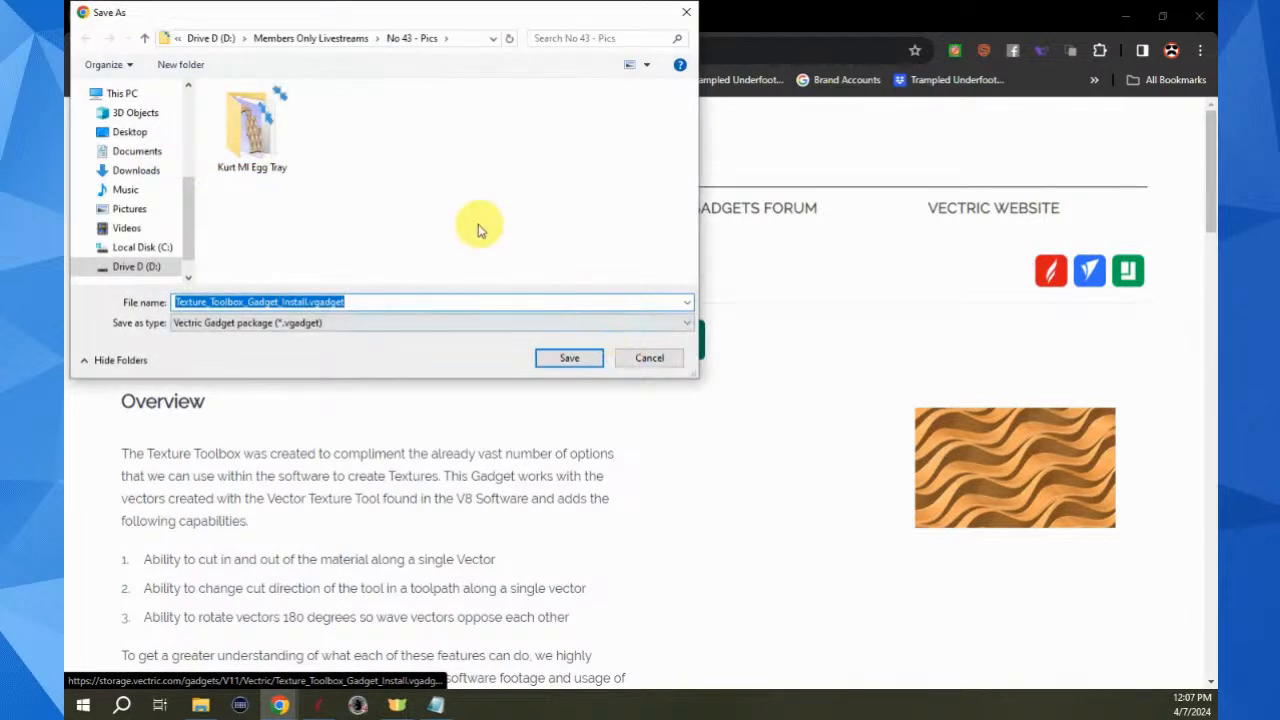
click(132, 171)
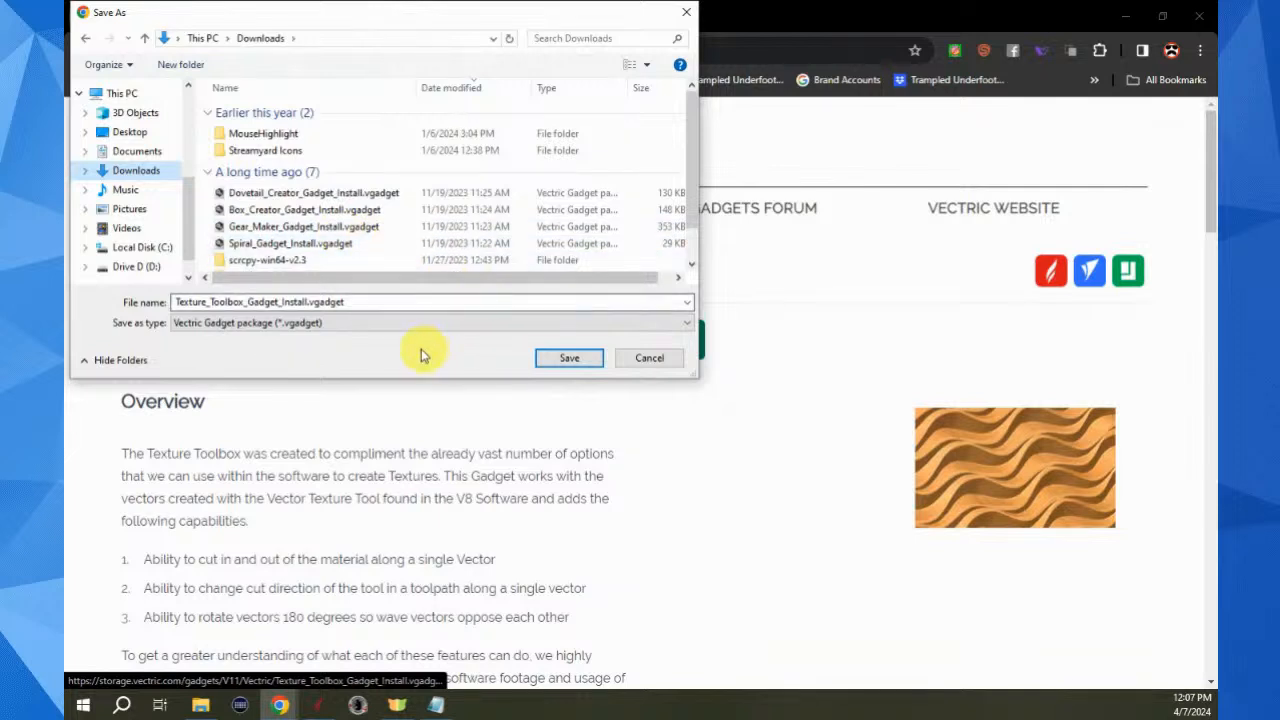
click(566, 358)
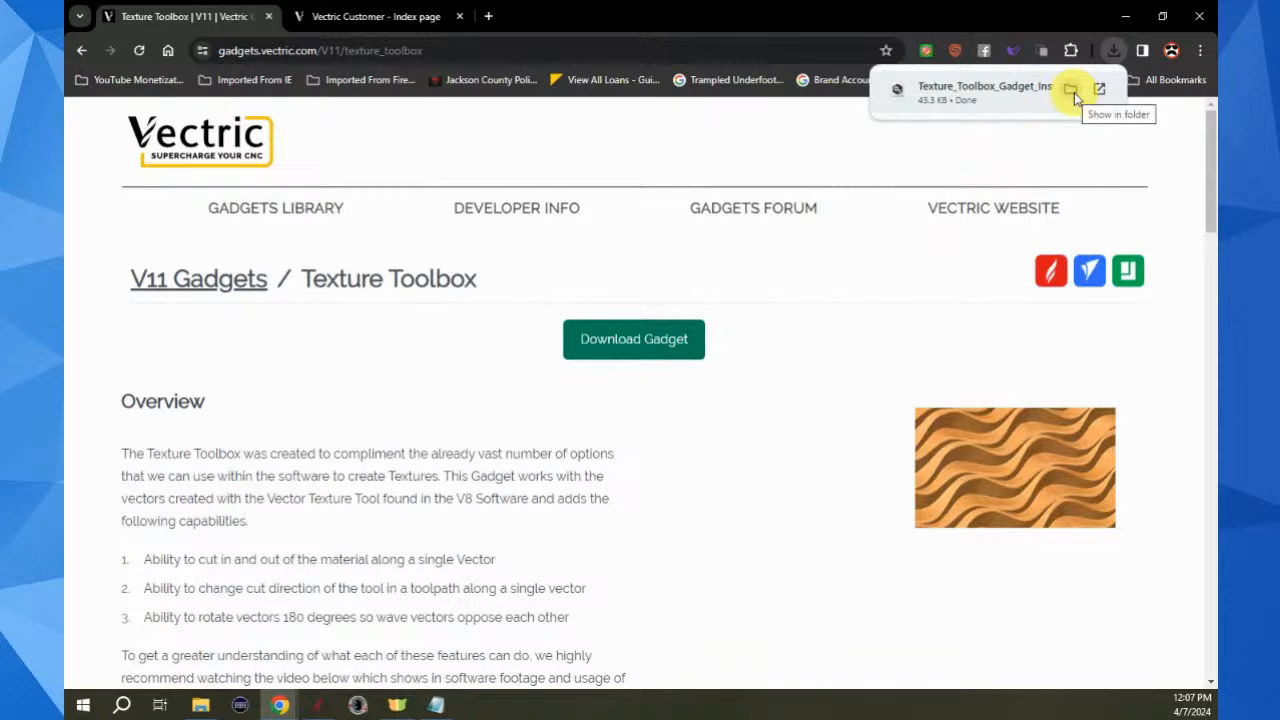
Check the downloaded Texture Toolbox package in the Downloads folder in File Explorer
click(200, 705)
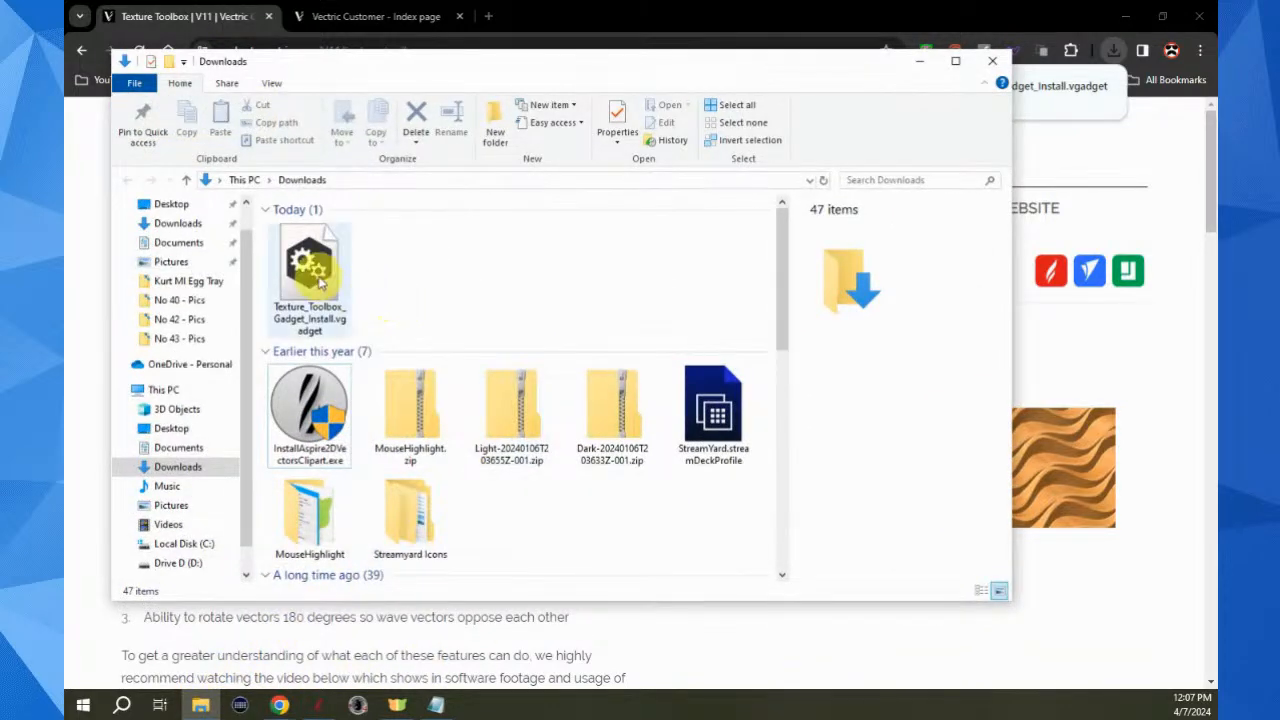
click(318, 282)
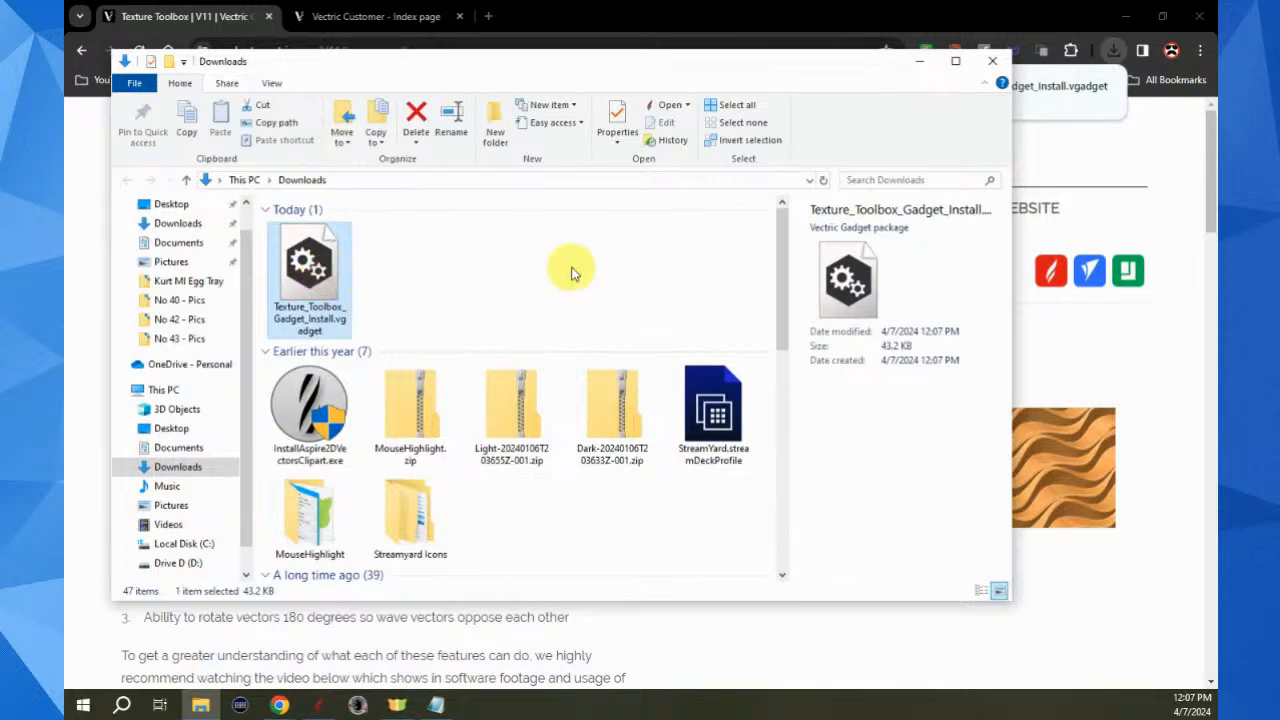
click(921, 61)
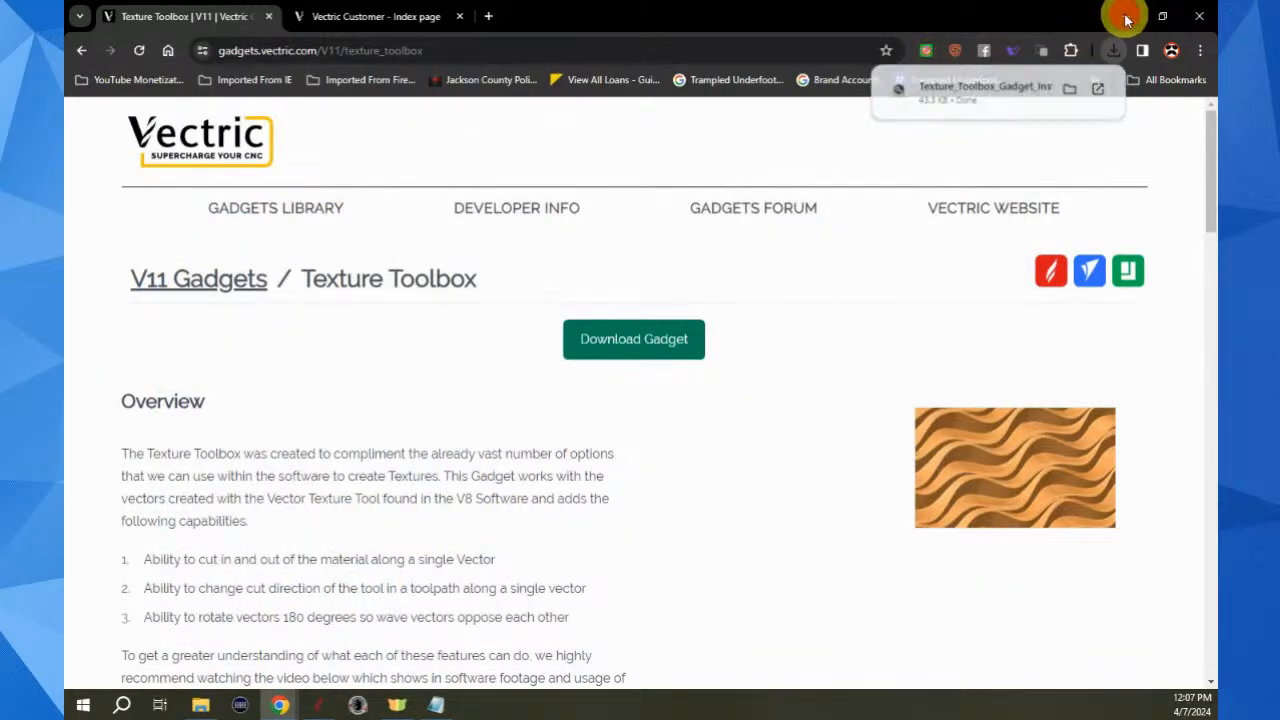
Switch to Aspire and install the Texture_Toolbox_Gadget_Install.vgadget package from the Downloads folder, accepting its licence agreement
click(1126, 16)
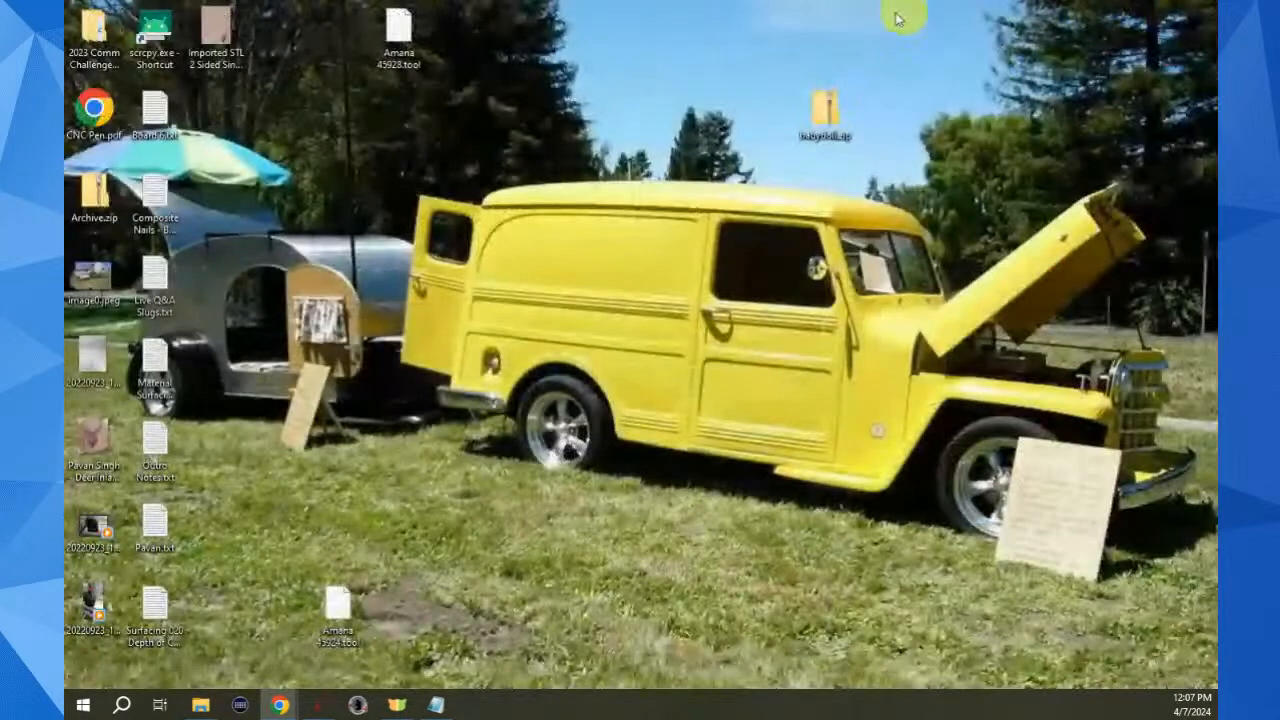
click(314, 706)
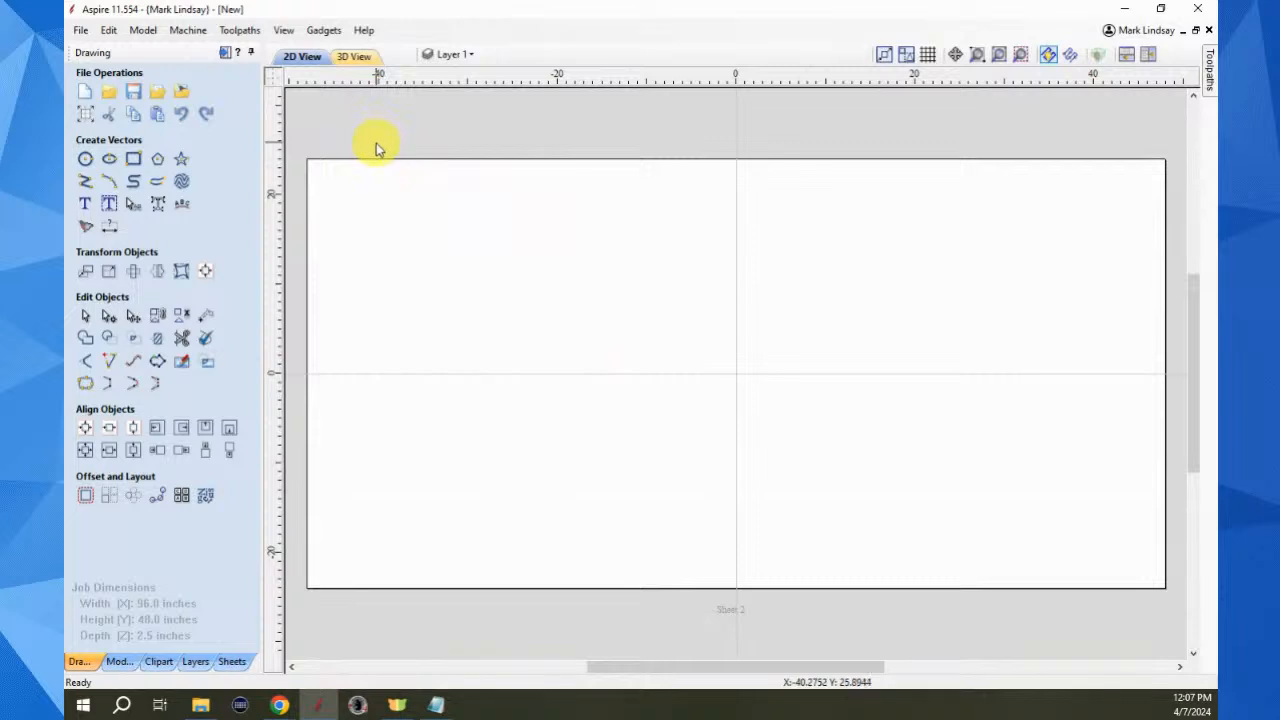
click(326, 31)
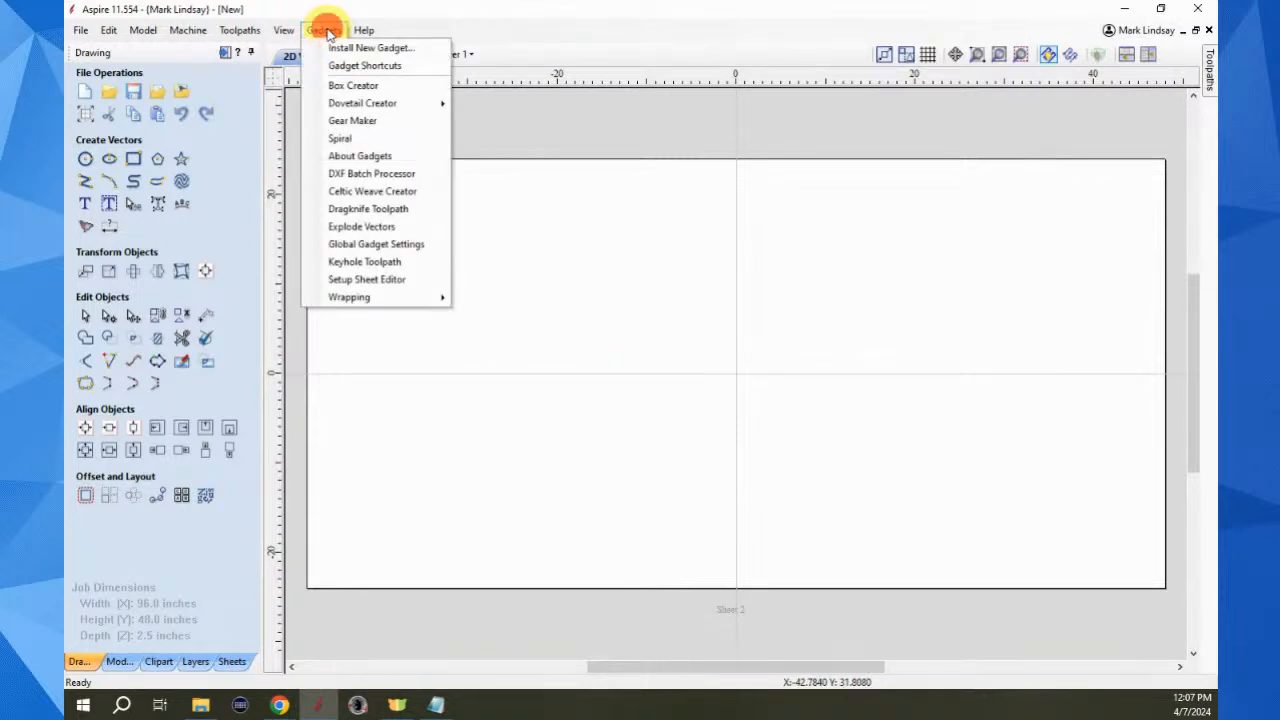
click(373, 48)
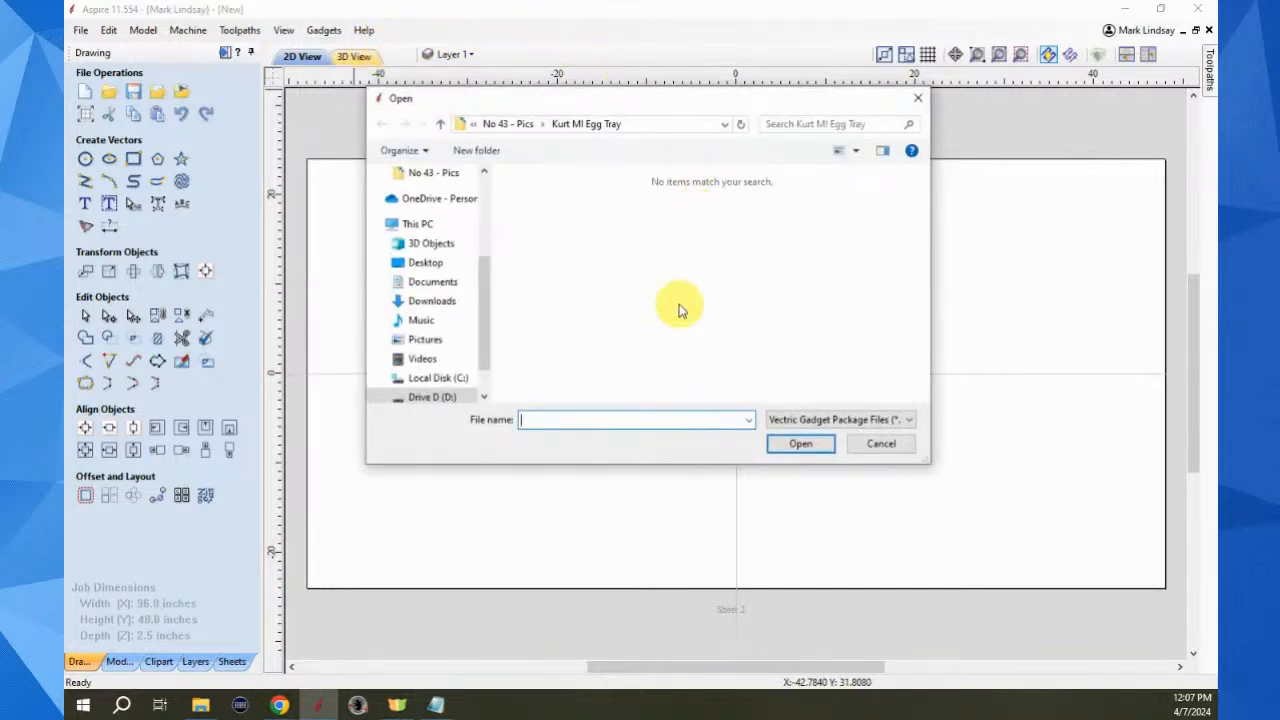
click(432, 301)
click(655, 222)
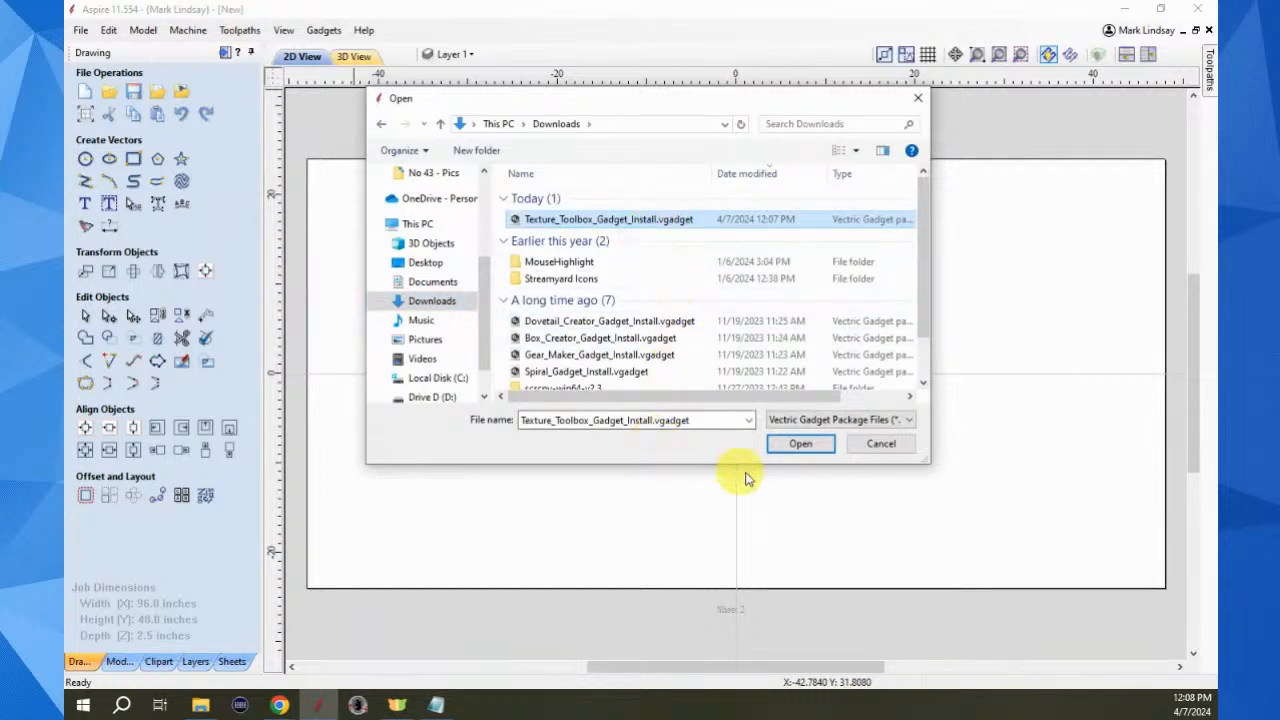
click(803, 446)
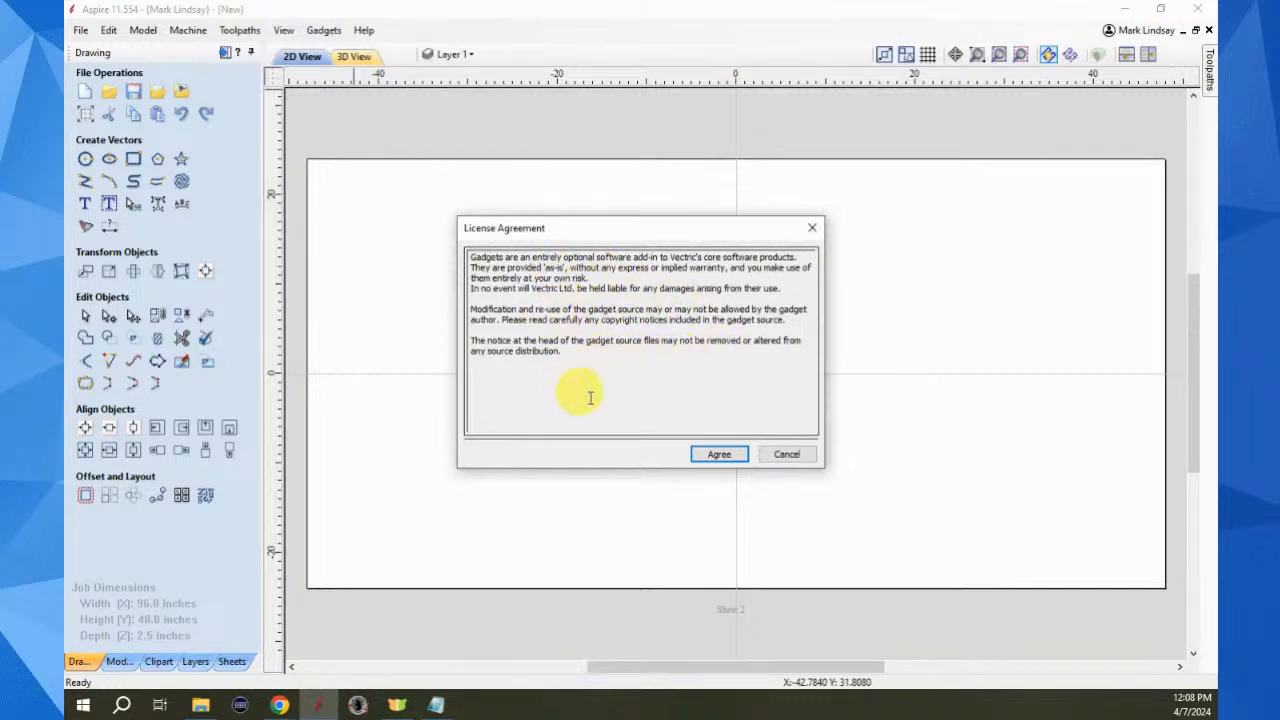
click(716, 454)
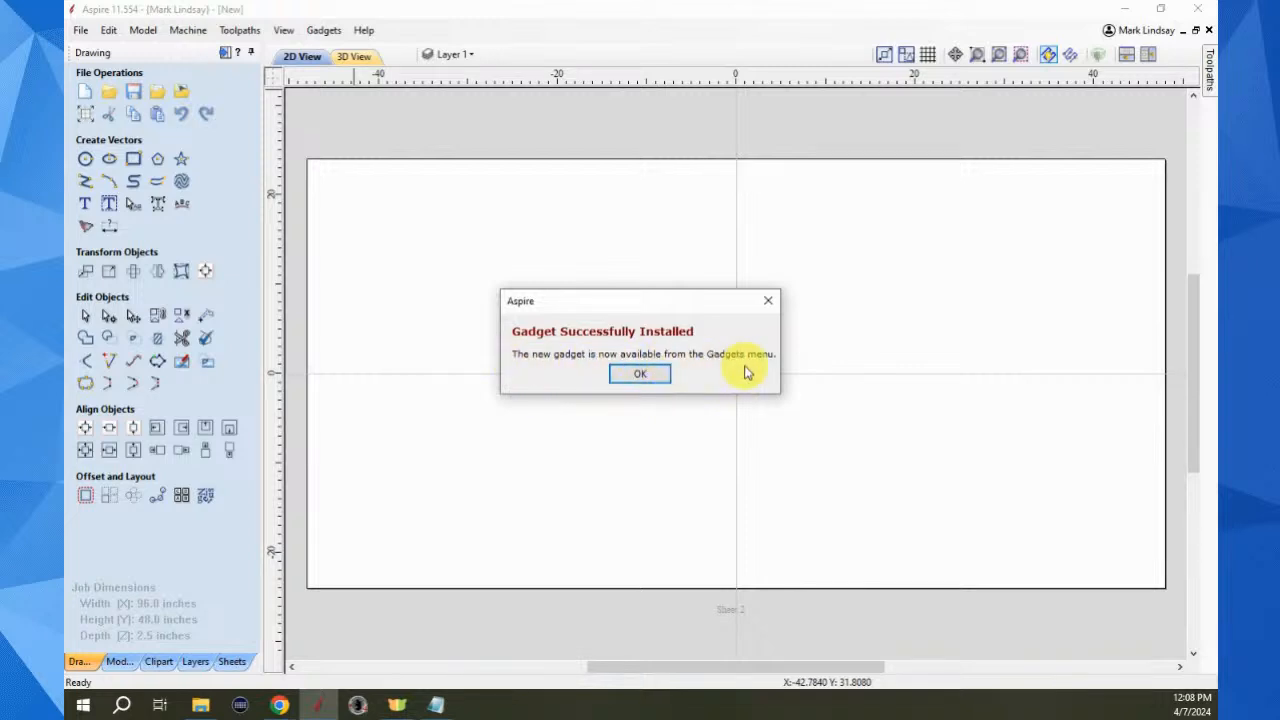
click(637, 372)
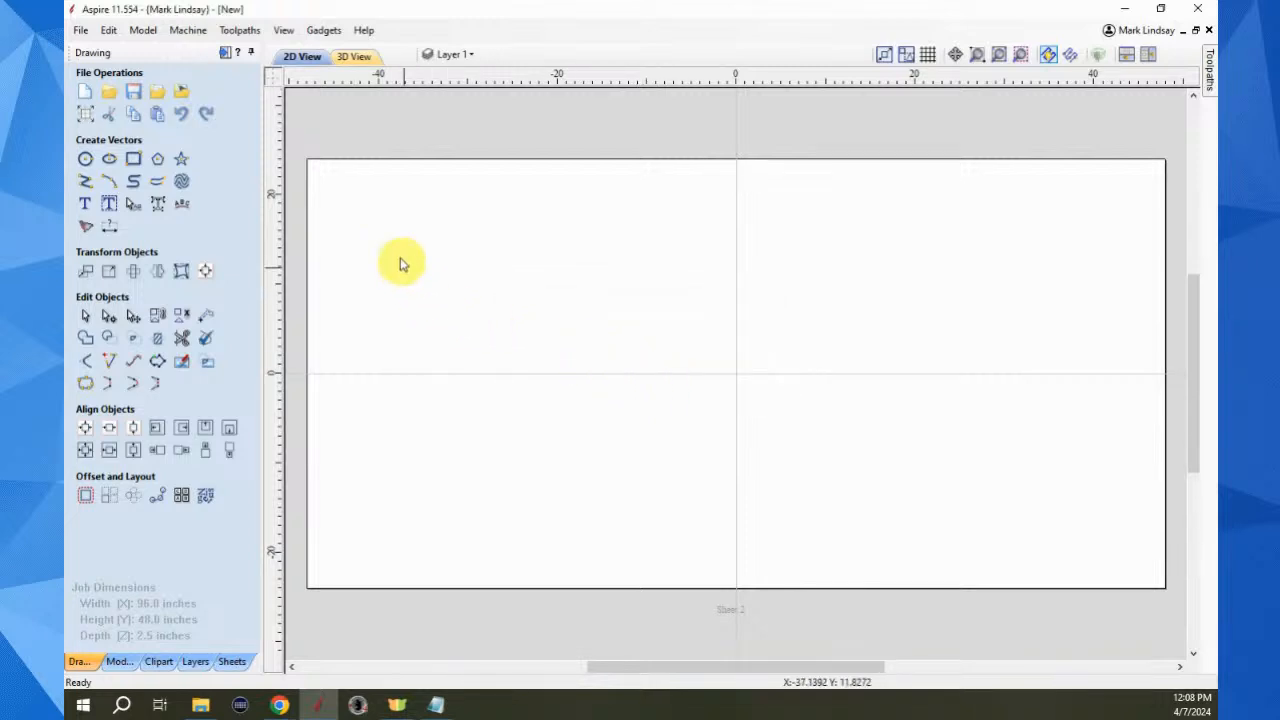
Check that Texture Toolbox is listed among the installed gadgets
click(323, 30)
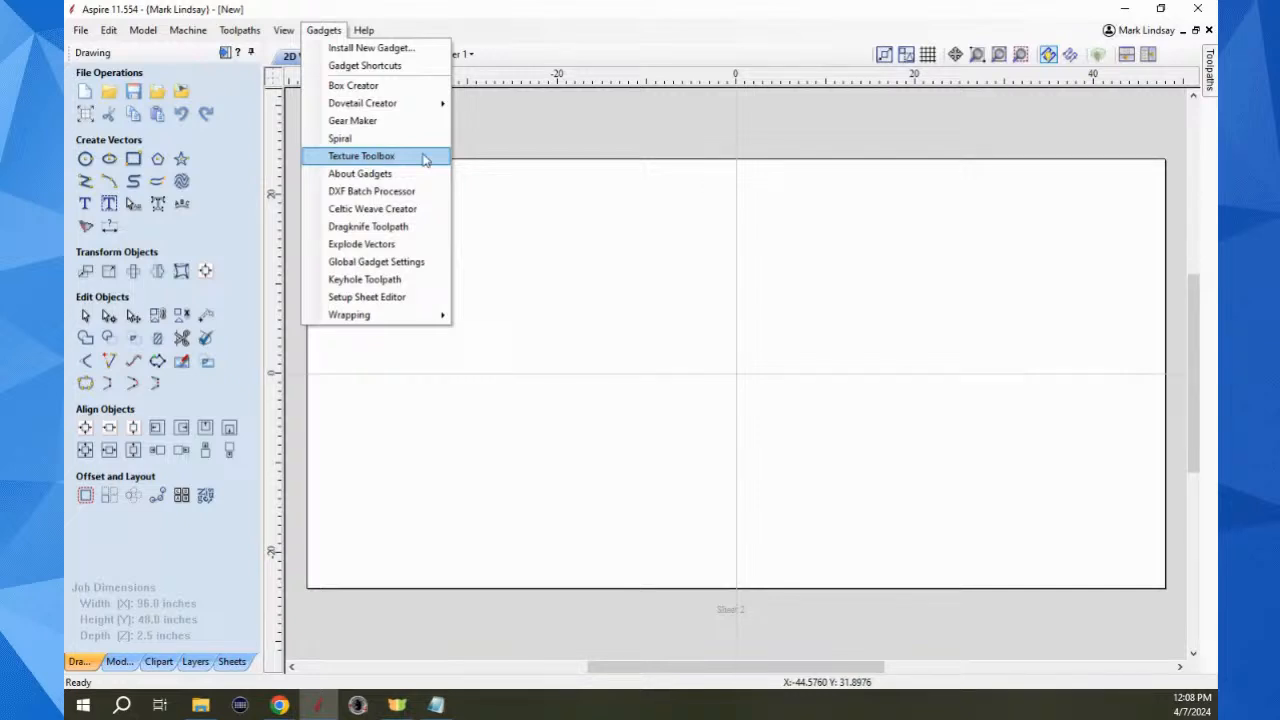
click(669, 119)
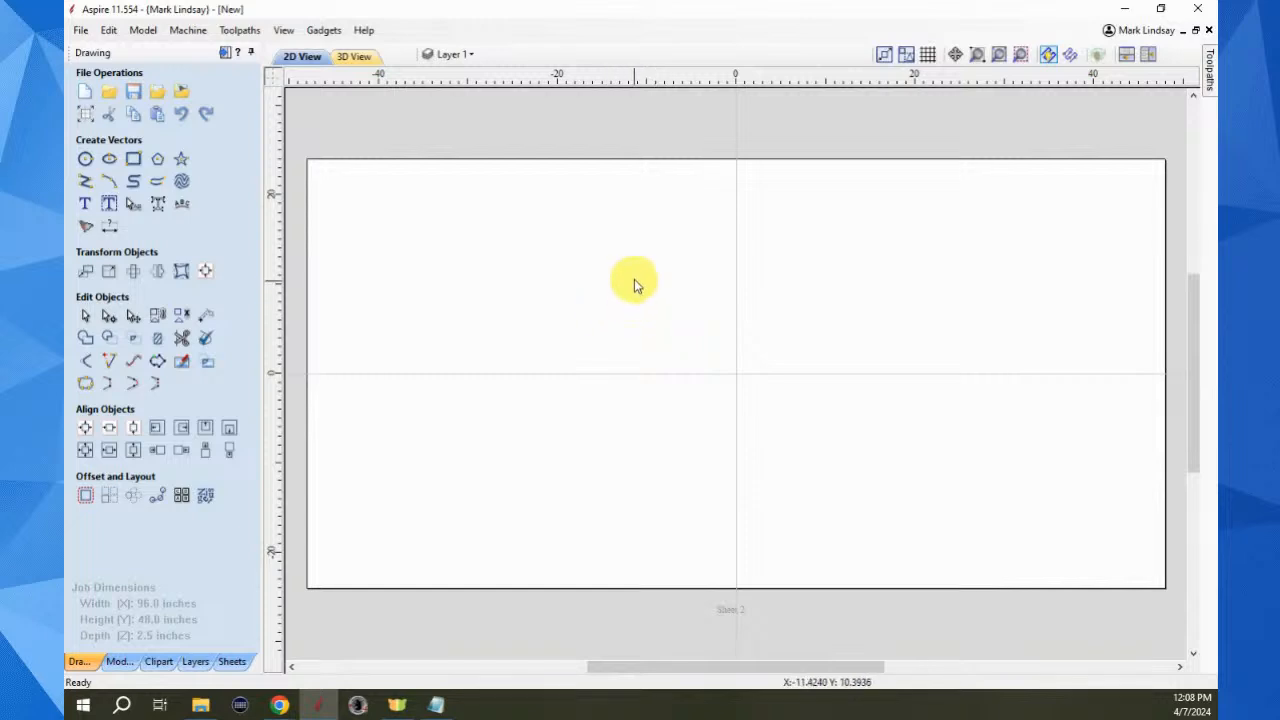
click(651, 243)
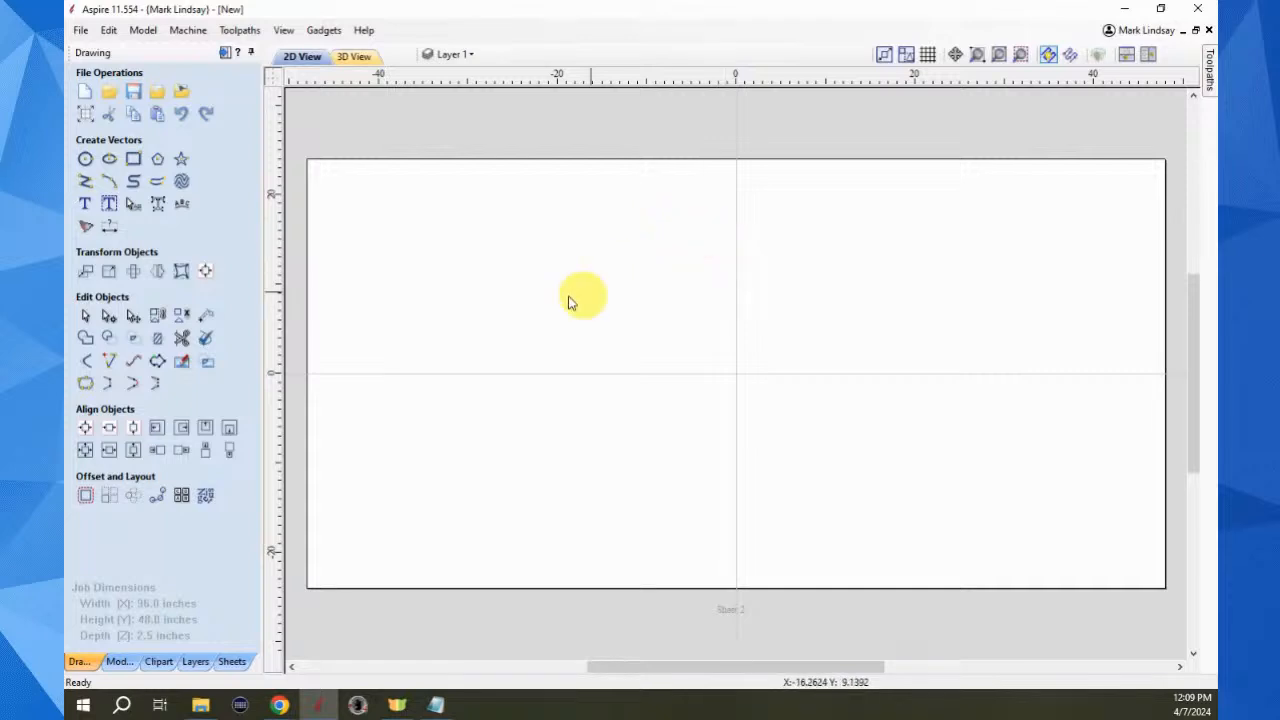
Start the Create Vector Texture tool and preview the texture on the sheet with its current settings
click(181, 181)
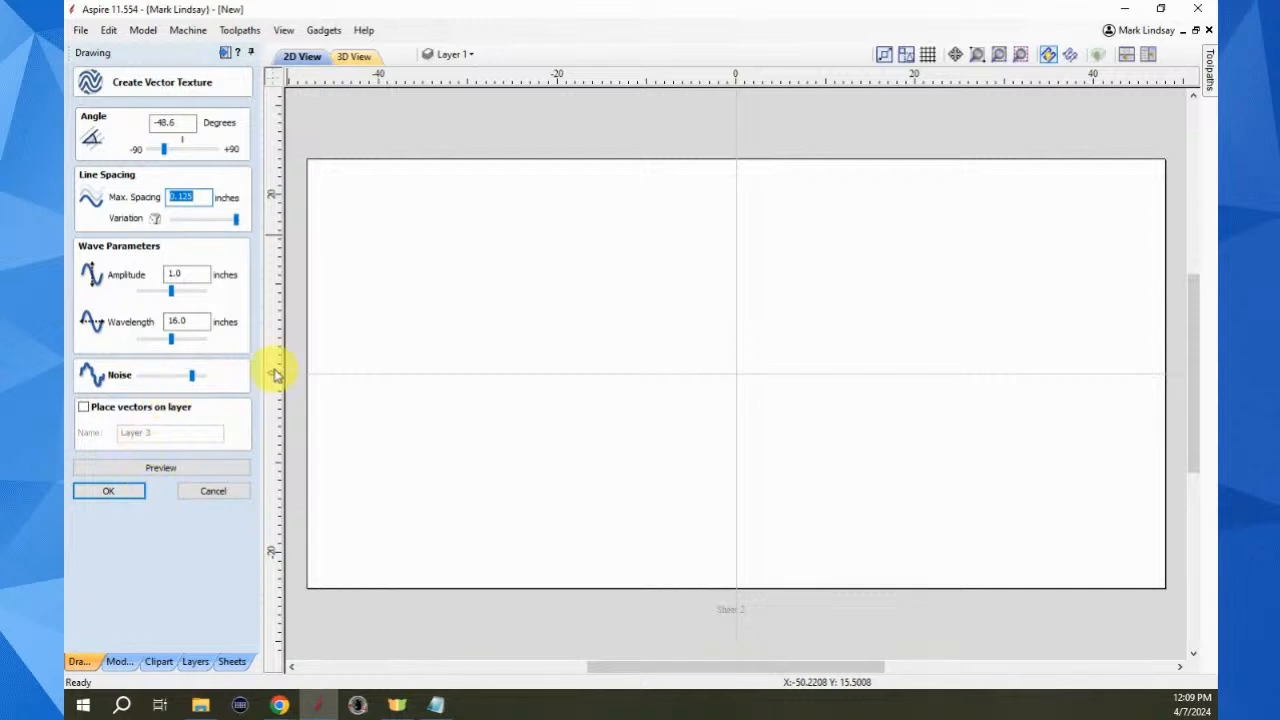
click(158, 472)
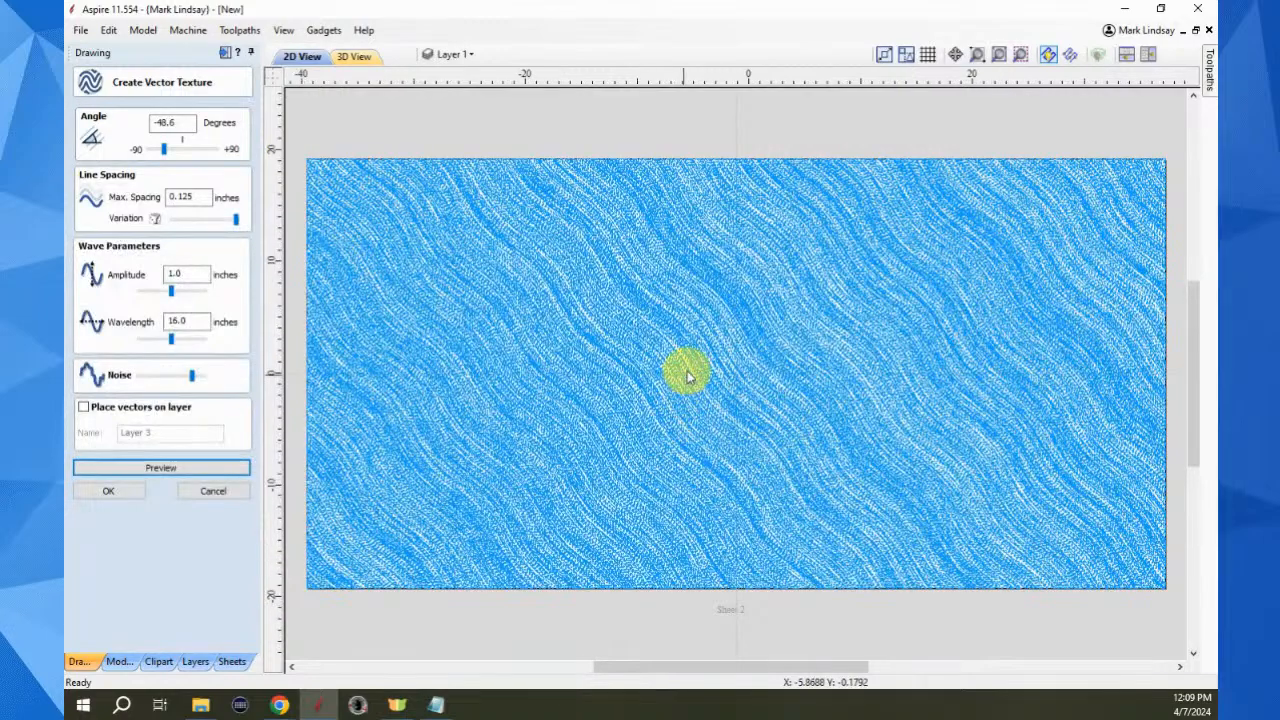
scroll(686, 376, up, 2)
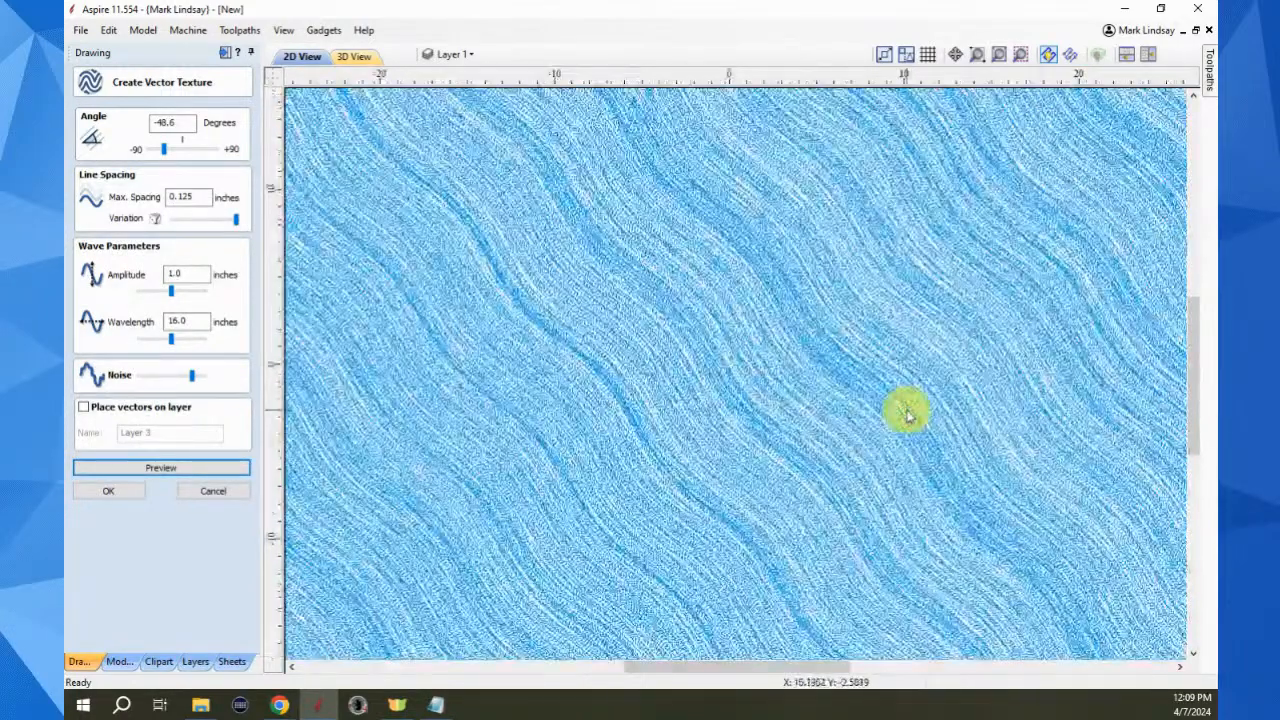
scroll(907, 415, down, 2)
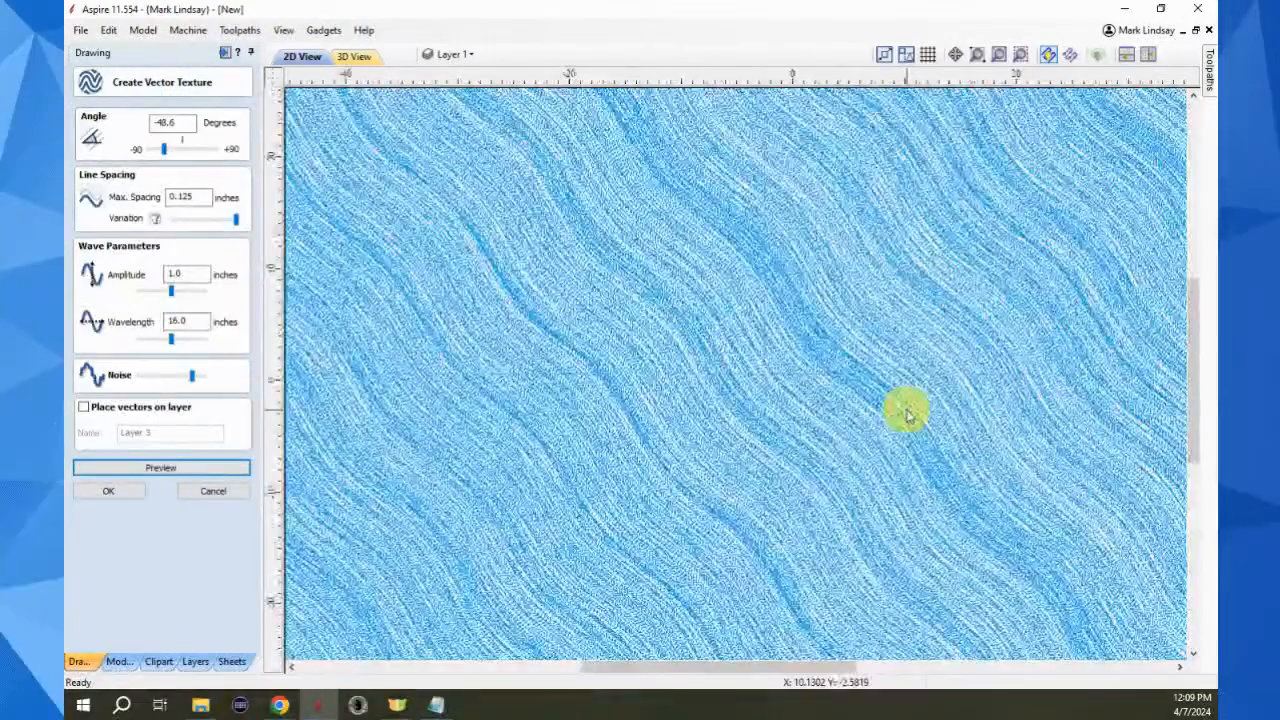
scroll(905, 412, down, 2)
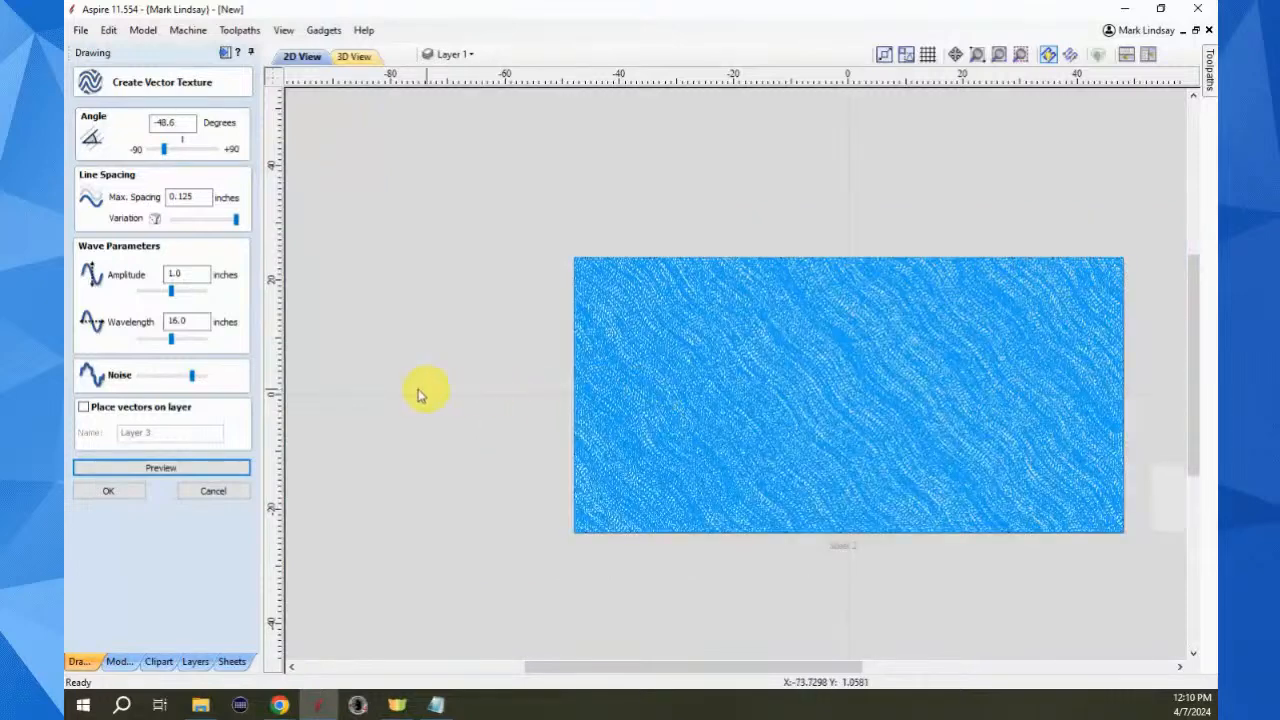
scroll(1146, 380, up, 1)
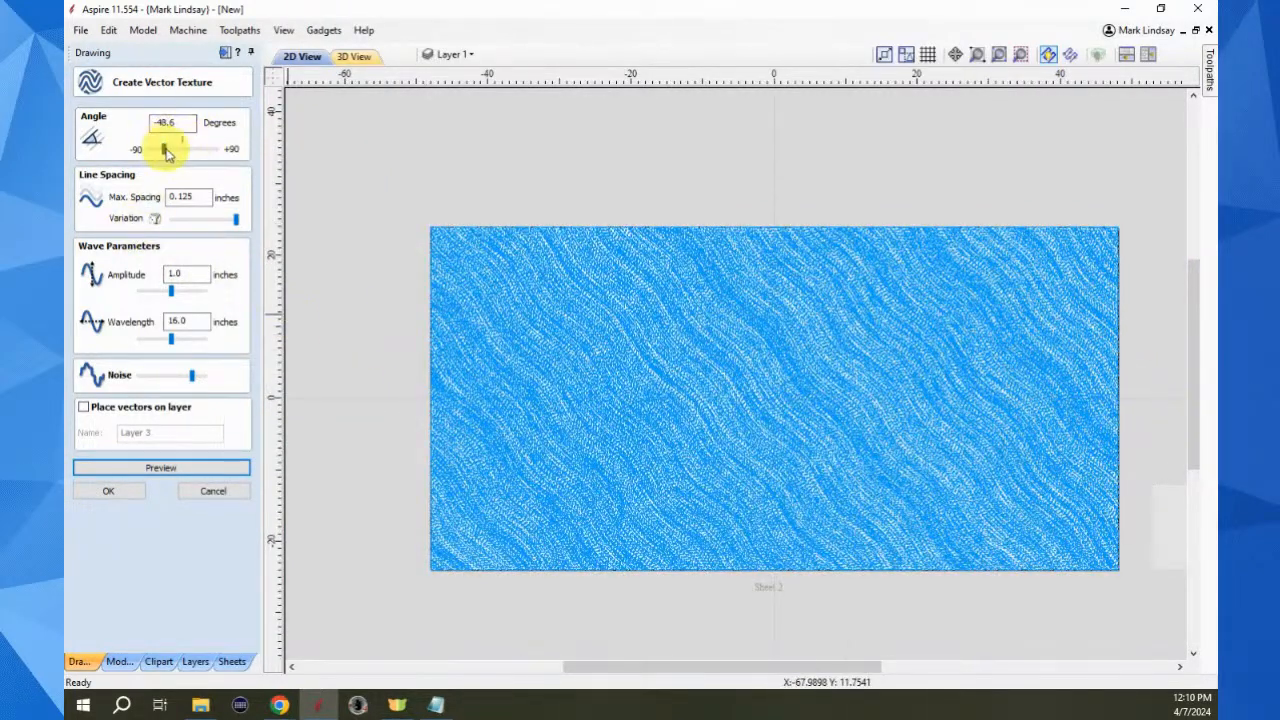
Set the vector texture's angle to 36 degrees and its maximum line spacing to 1.125 inches
drag(165, 150, 196, 152)
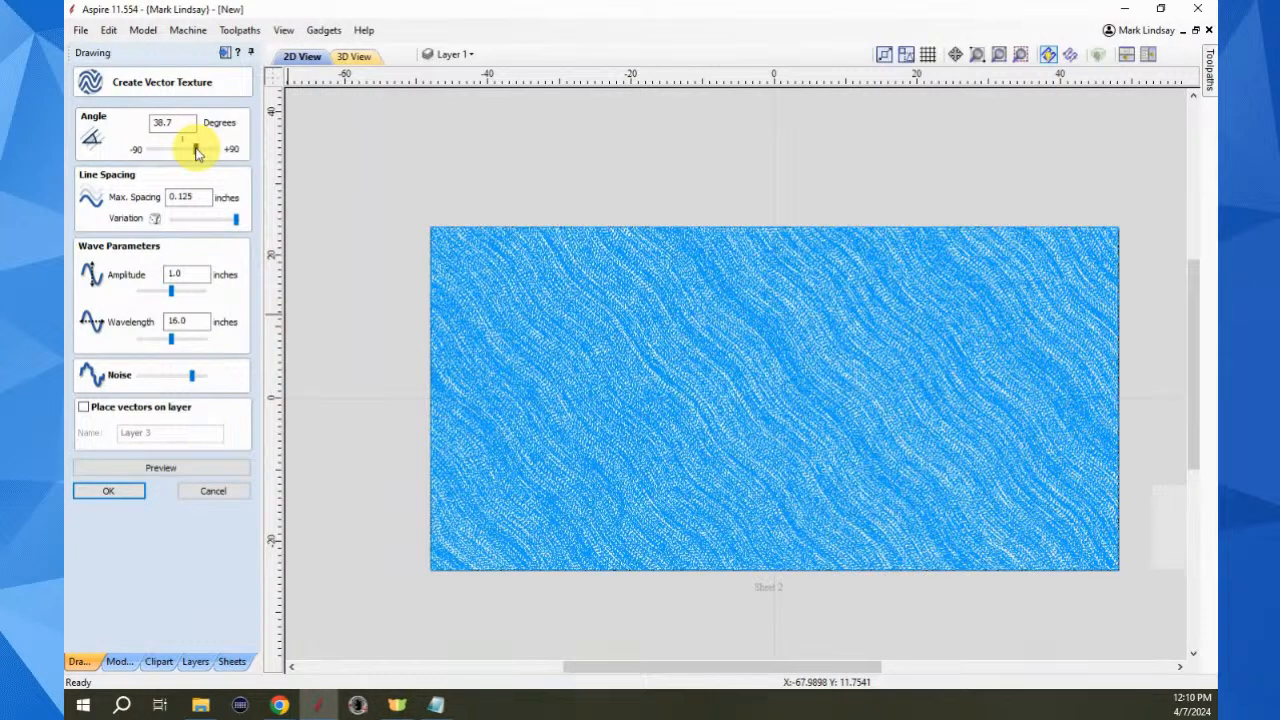
drag(196, 149, 195, 149)
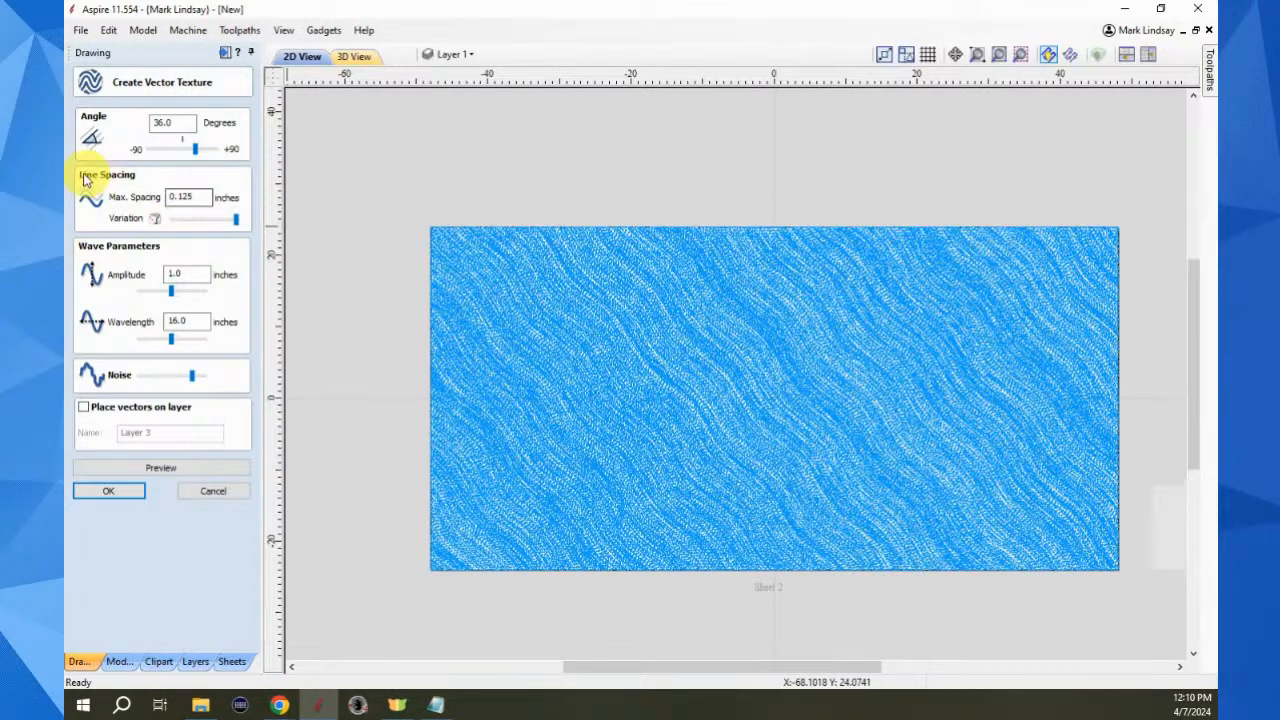
double_click(192, 196)
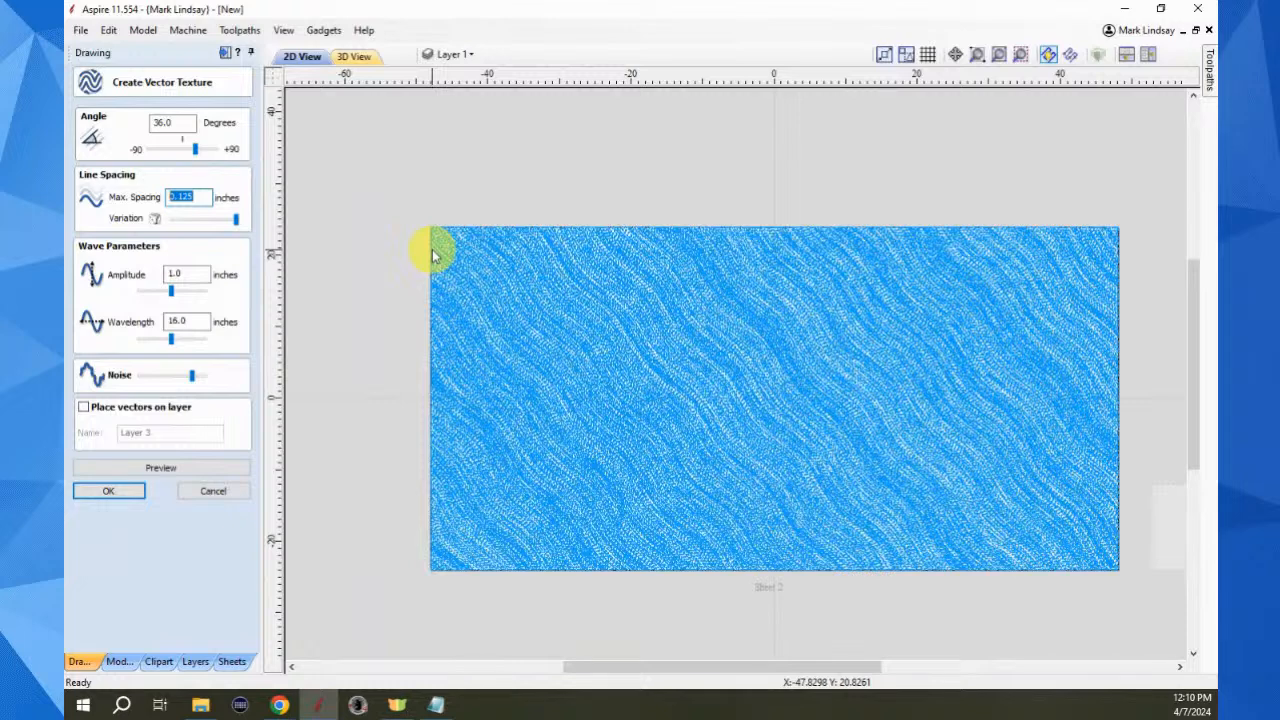
text(1)
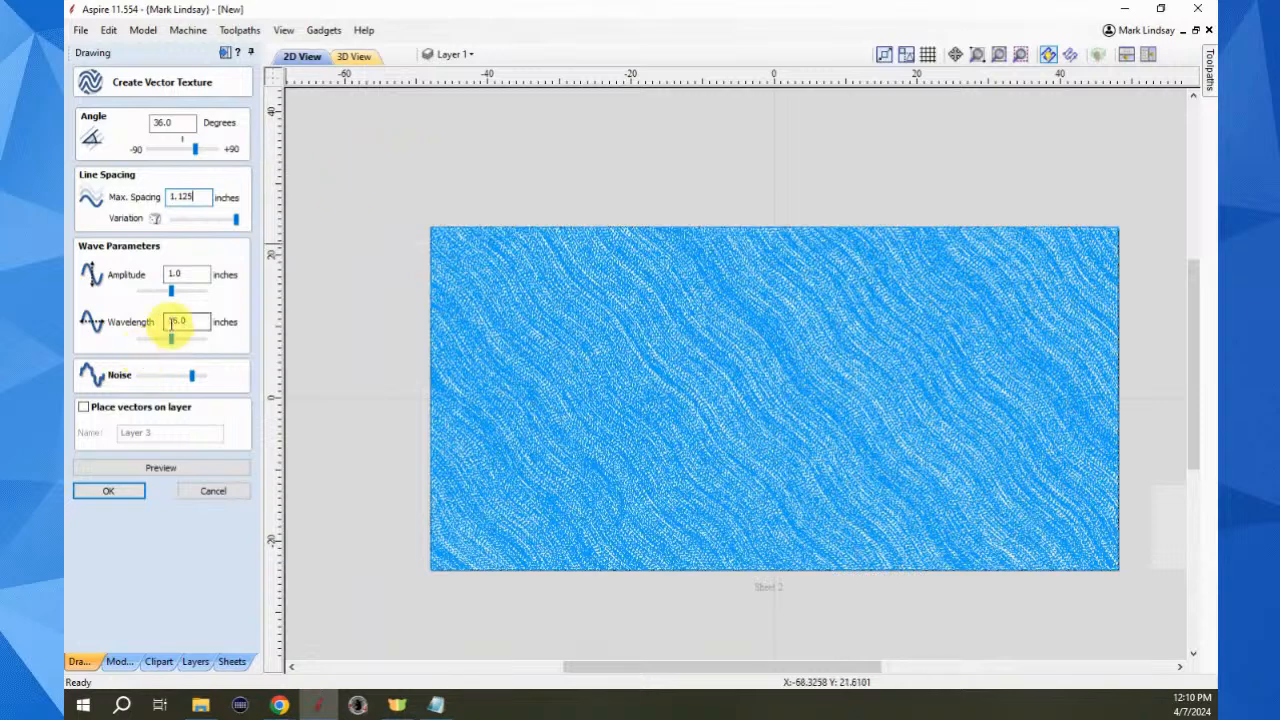
Lower the line spacing variation to about half and the noise to its minimum, and preview the updated texture
drag(238, 220, 204, 234)
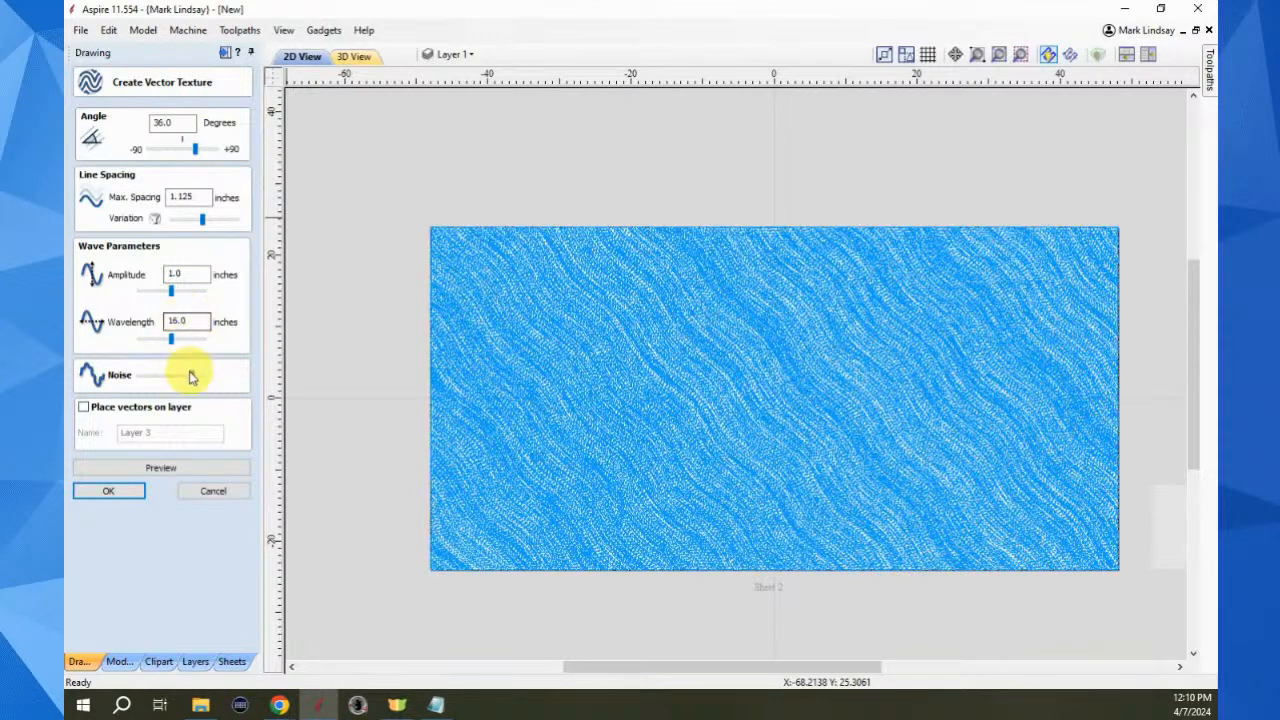
drag(192, 380, 139, 378)
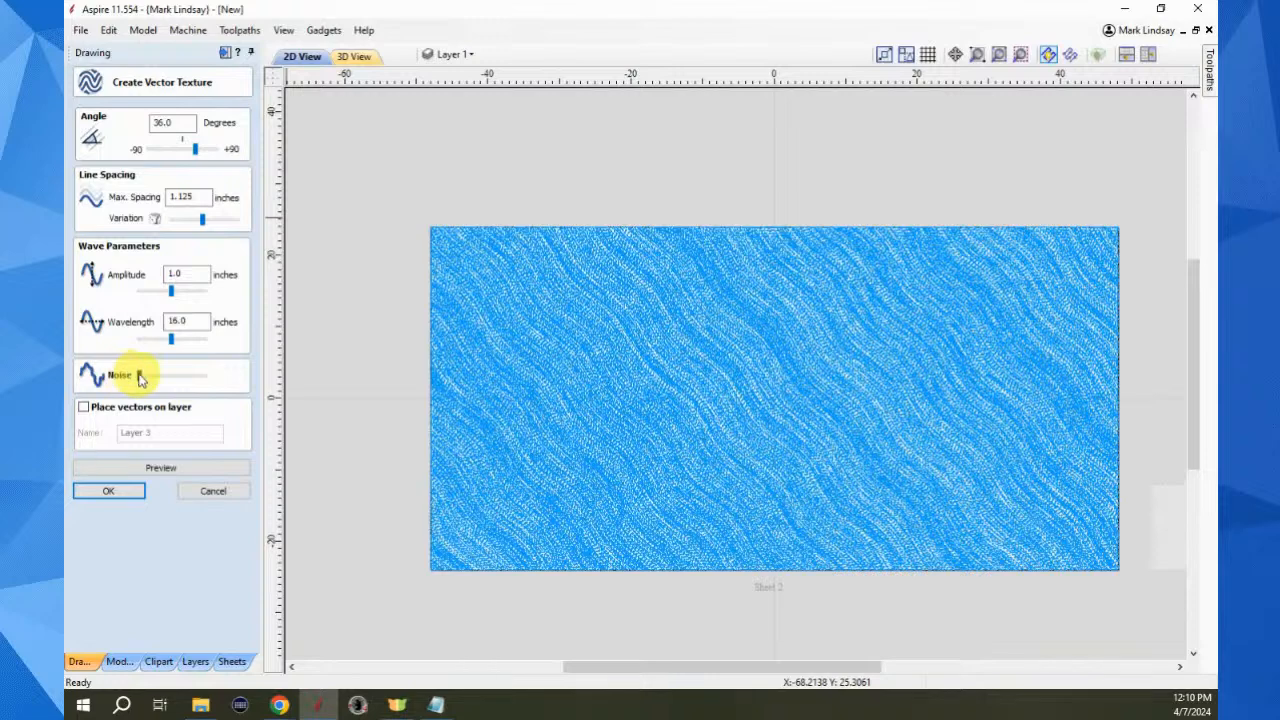
click(159, 469)
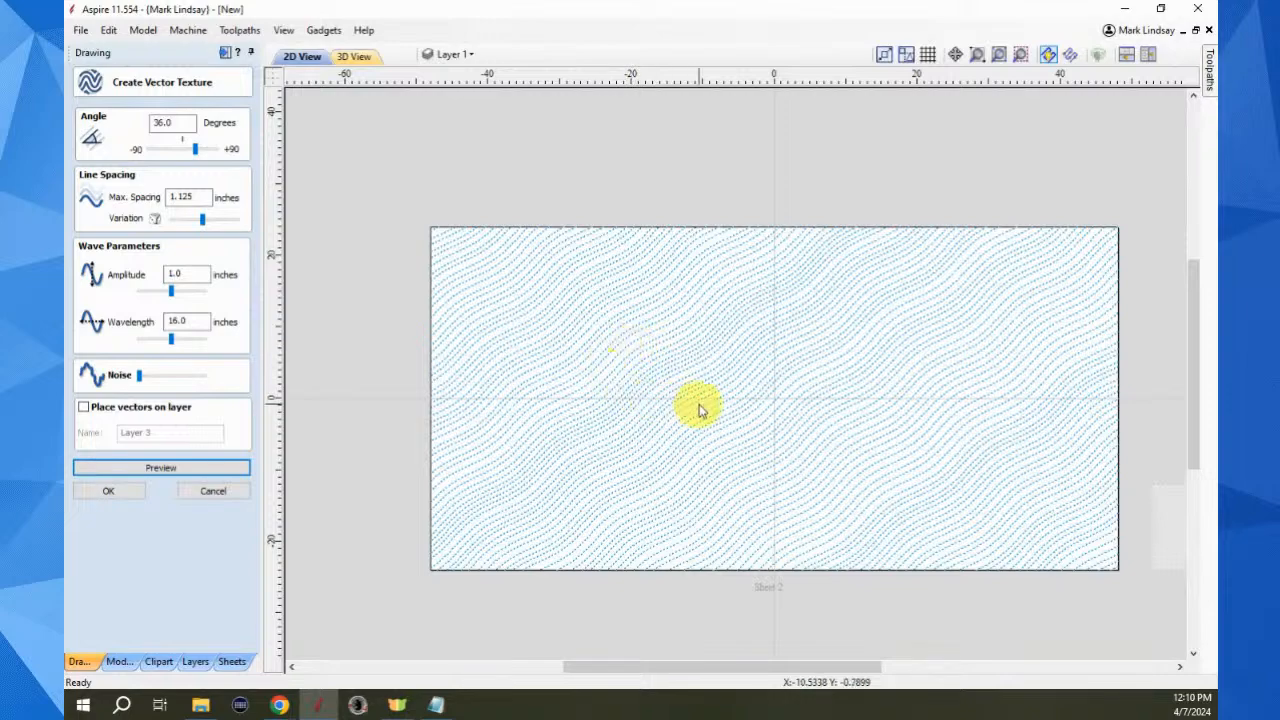
scroll(740, 368, up, 2)
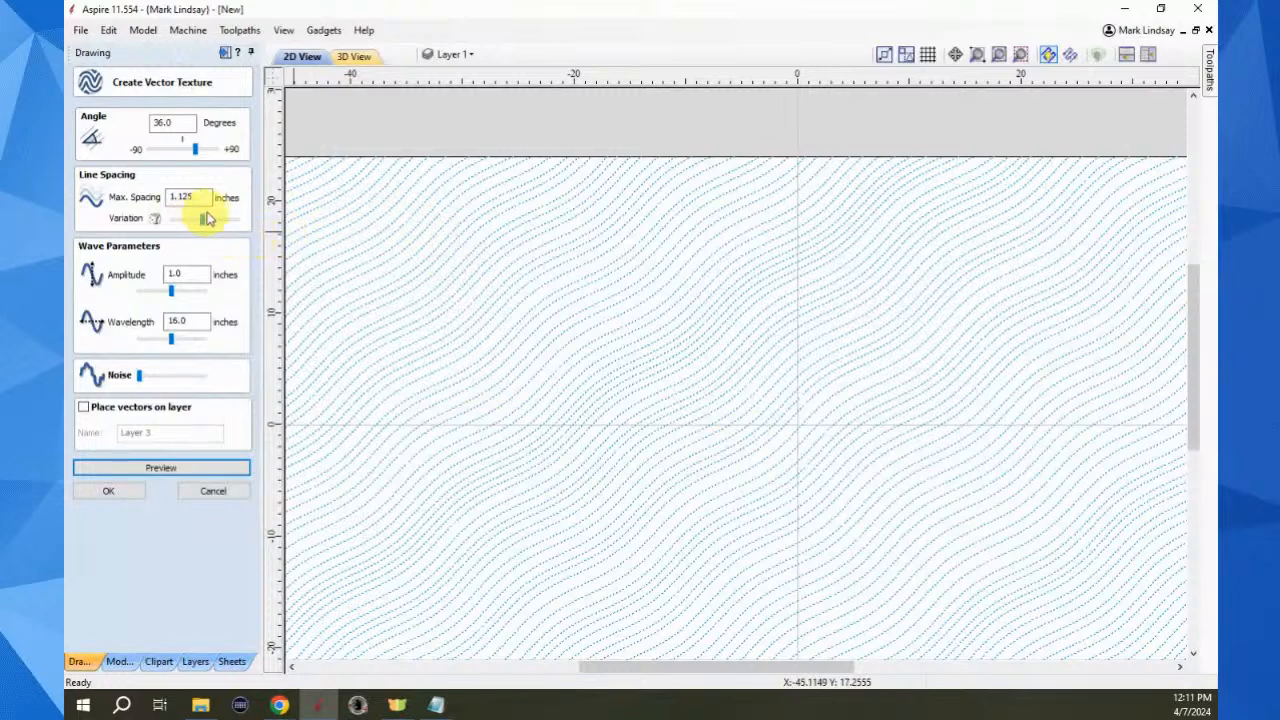
Reduce the line spacing variation to its minimum, preview the result and create the texture vectors
drag(203, 218, 170, 222)
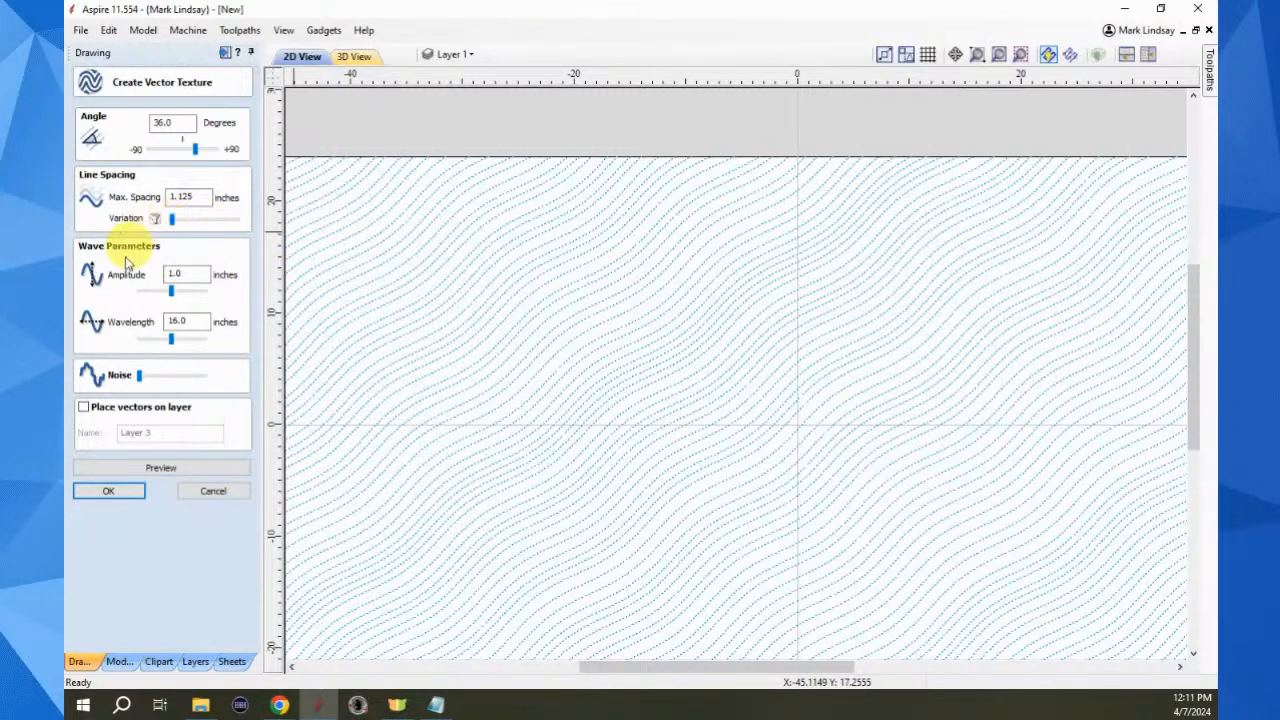
click(160, 470)
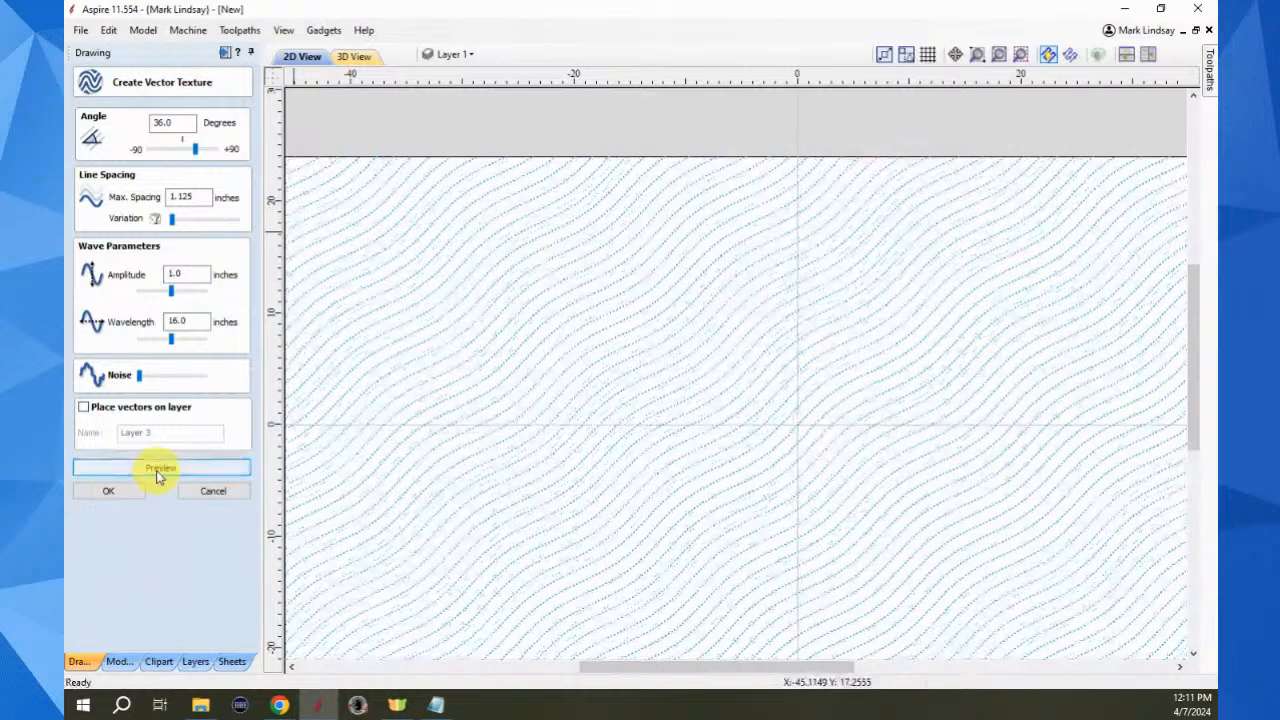
scroll(760, 283, down, 2)
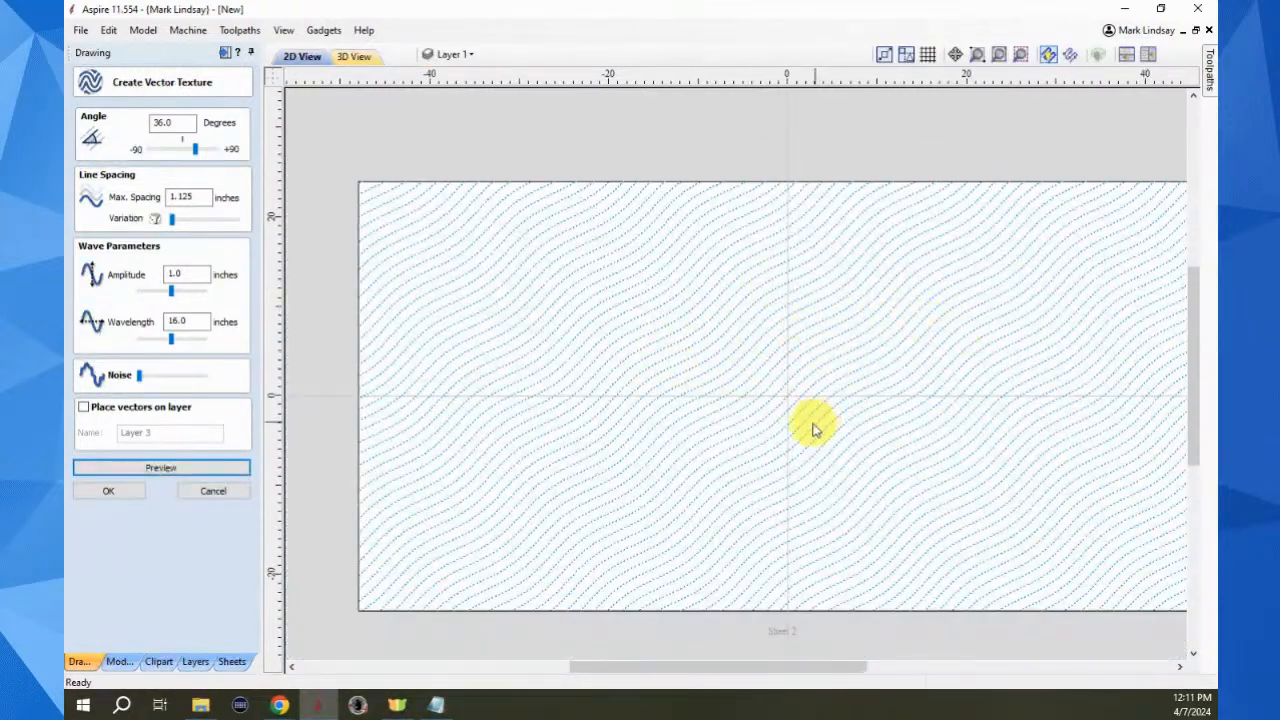
click(106, 492)
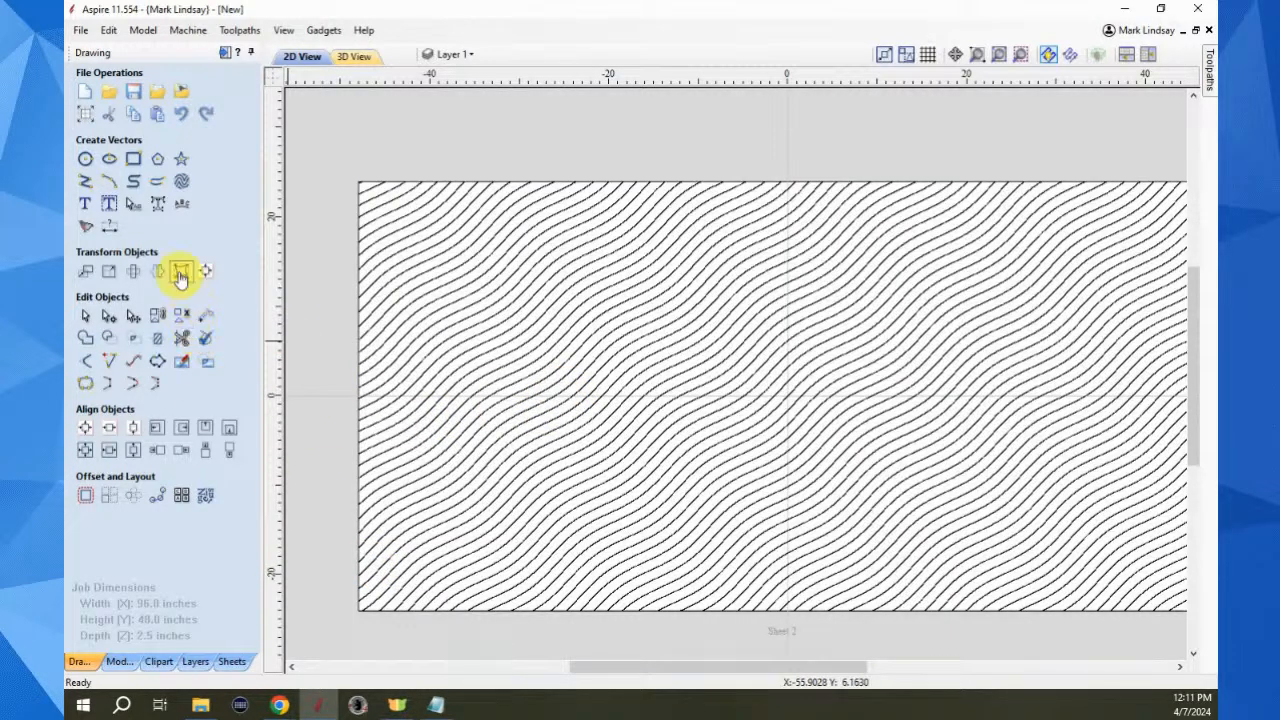
Select all the wave texture vectors and open the Texture Toolbox gadget for them with its instructions collapsed
click(688, 384)
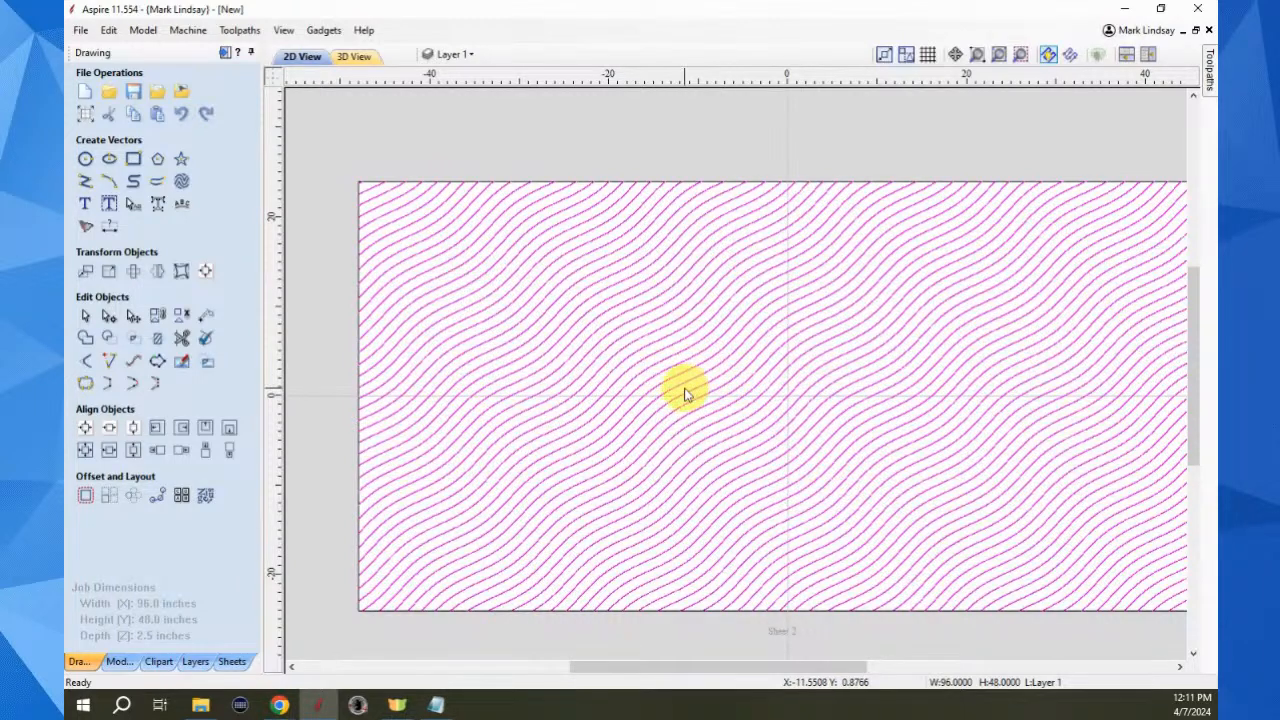
click(776, 133)
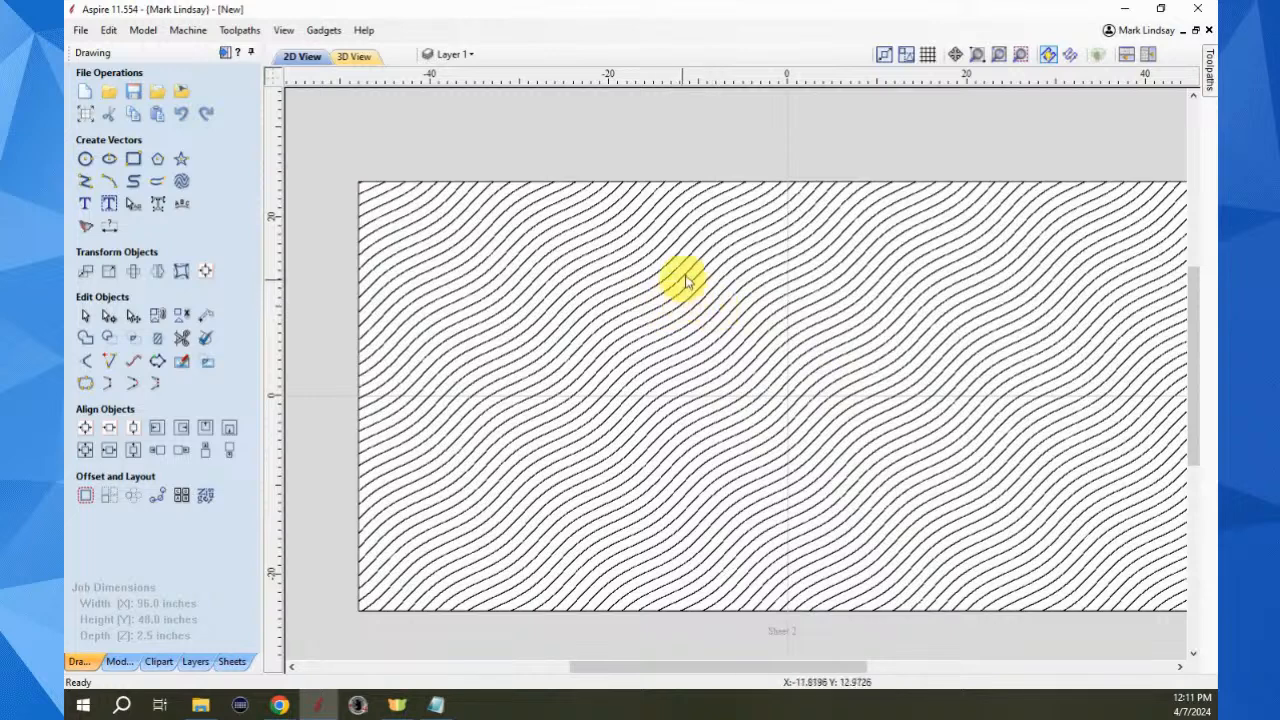
drag(686, 271, 586, 366)
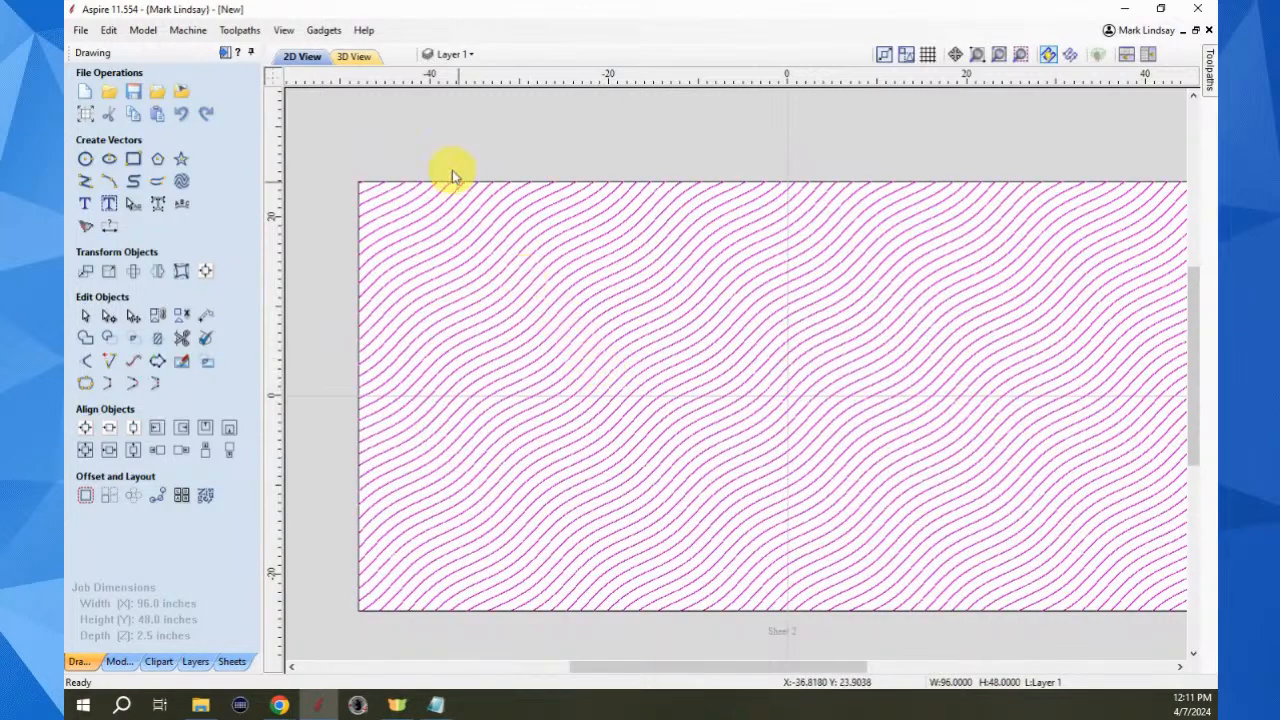
click(332, 33)
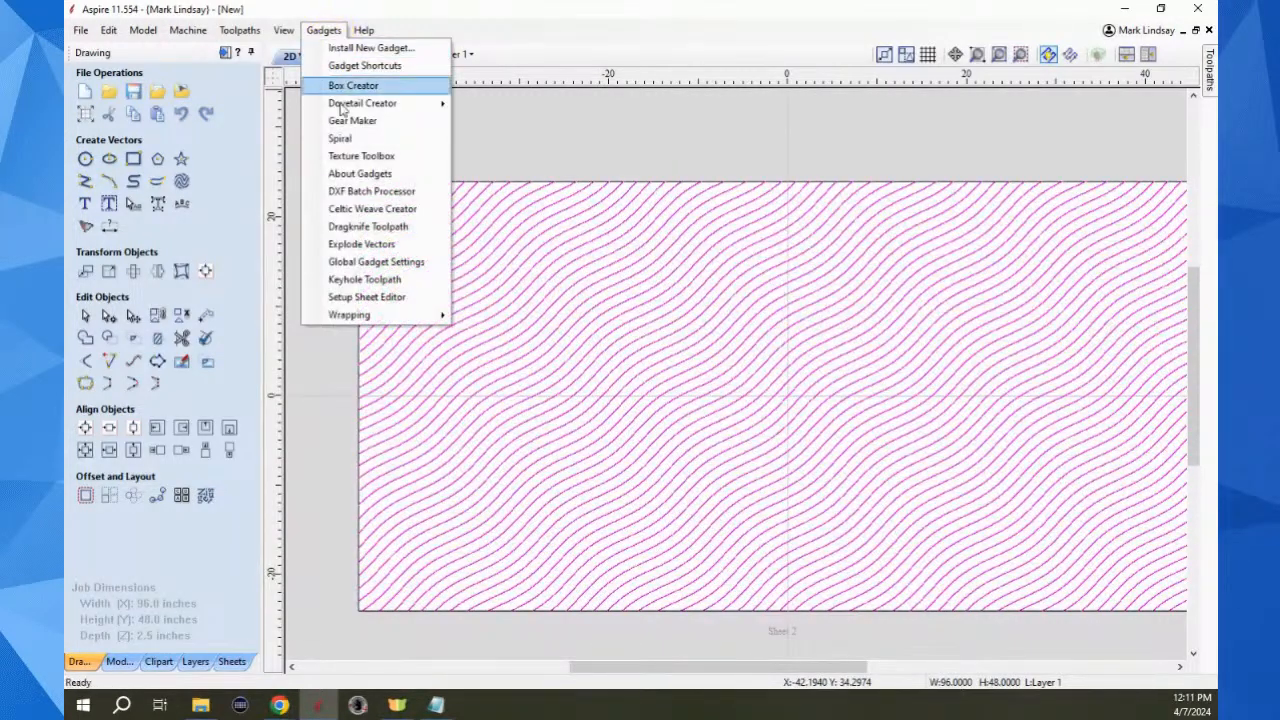
click(375, 157)
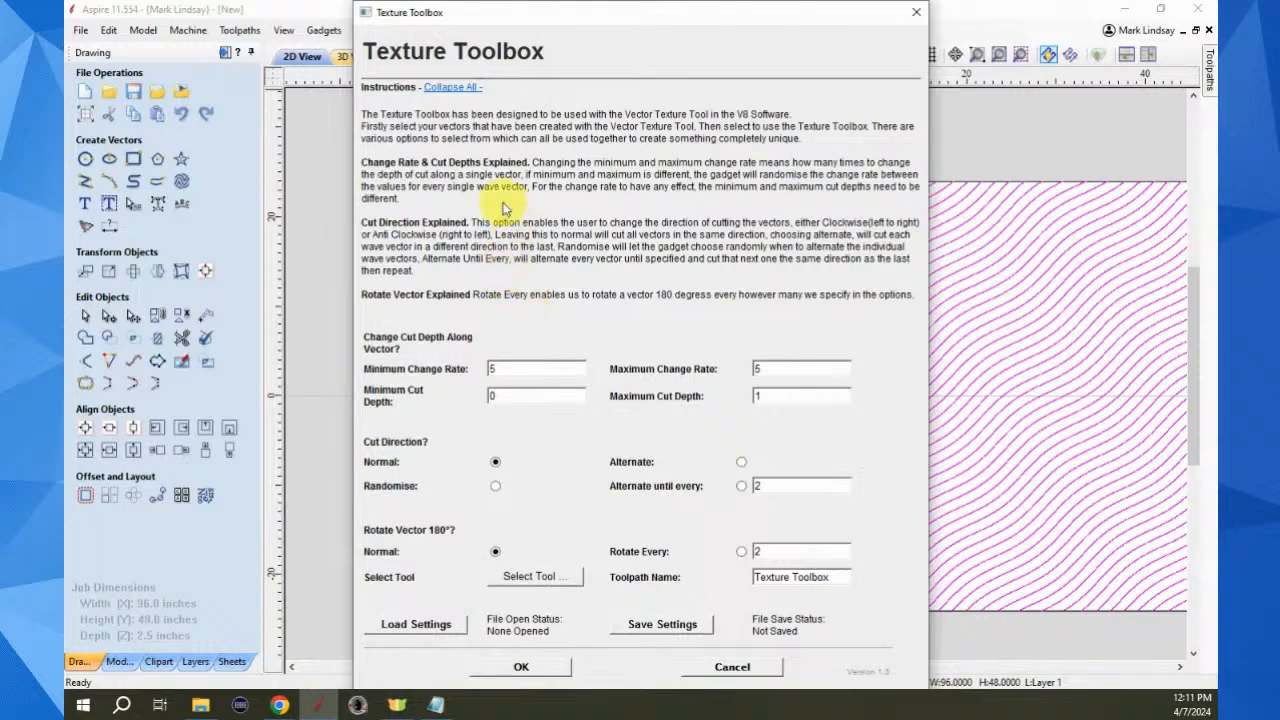
click(451, 89)
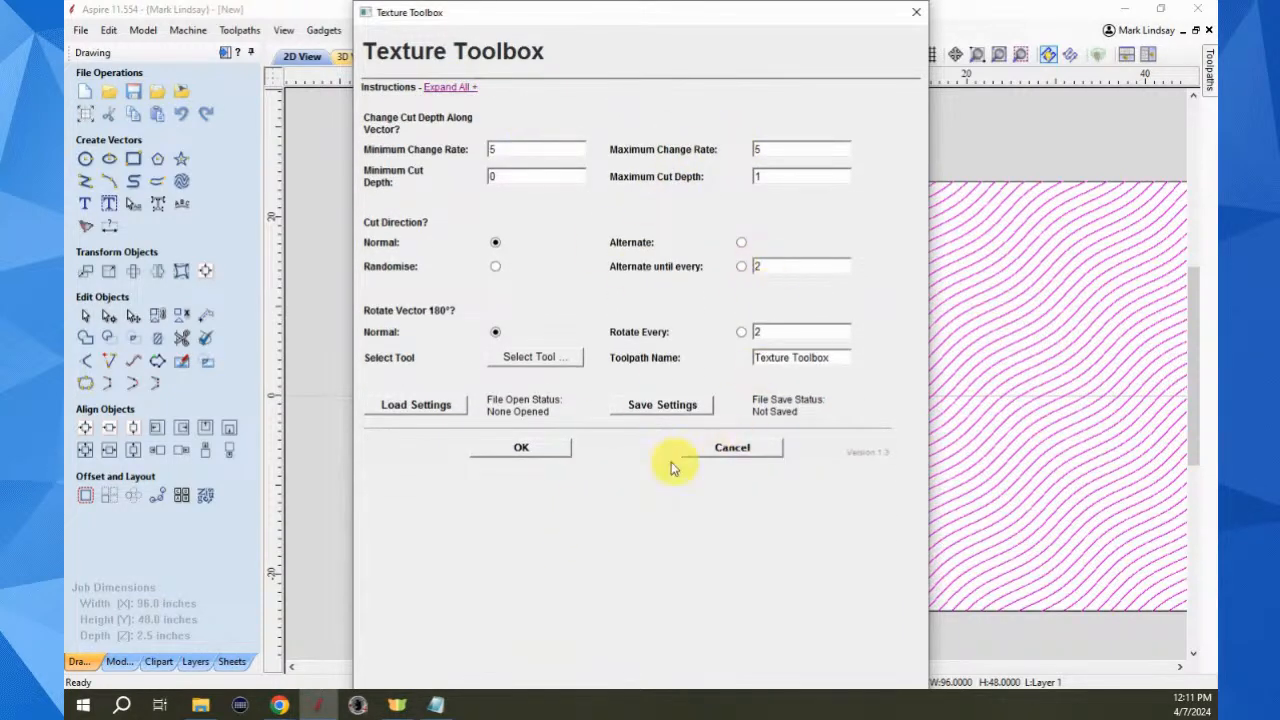
Expand the gadget's instructions and set the minimum change rate to 1 and the maximum change rate to 6
click(451, 89)
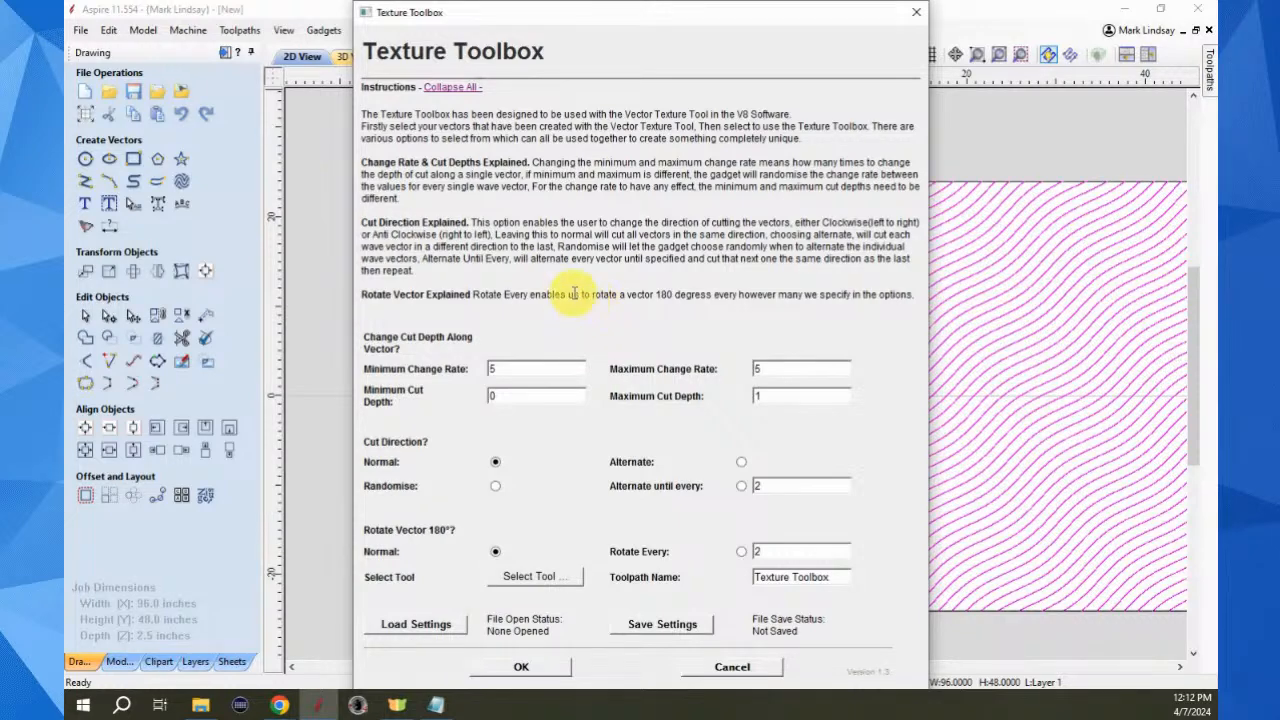
click(500, 369)
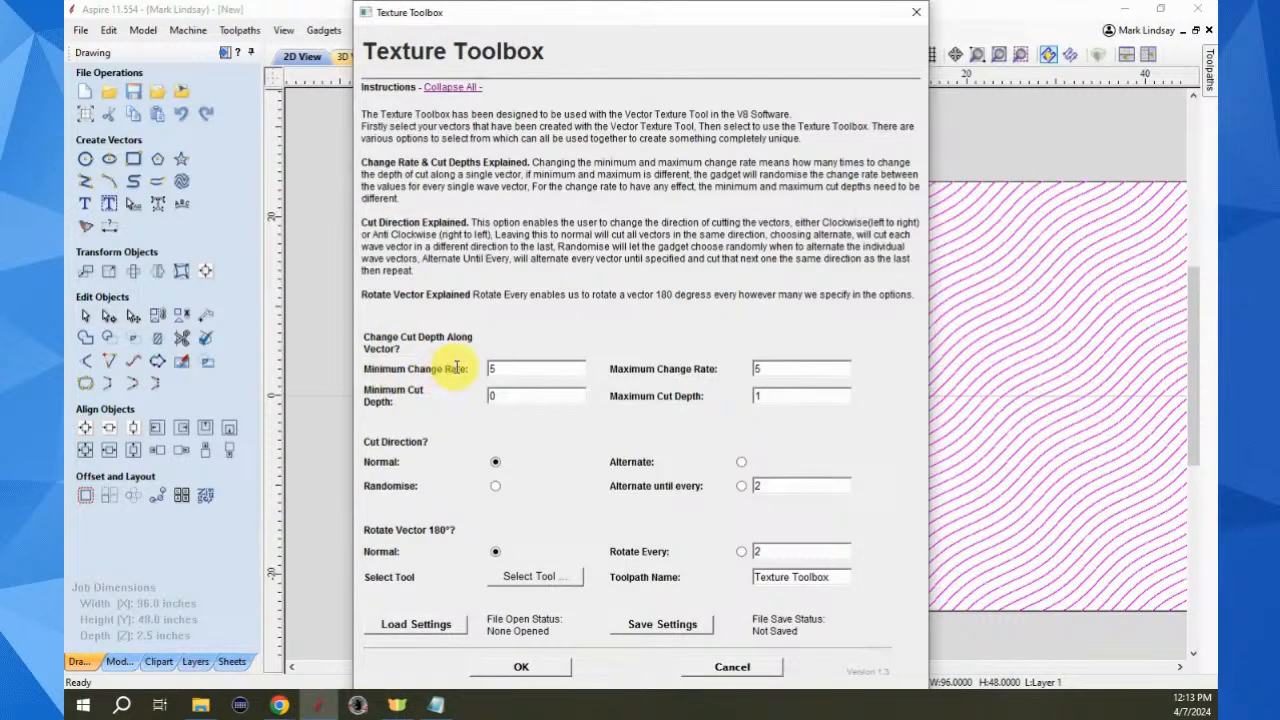
double_click(493, 368)
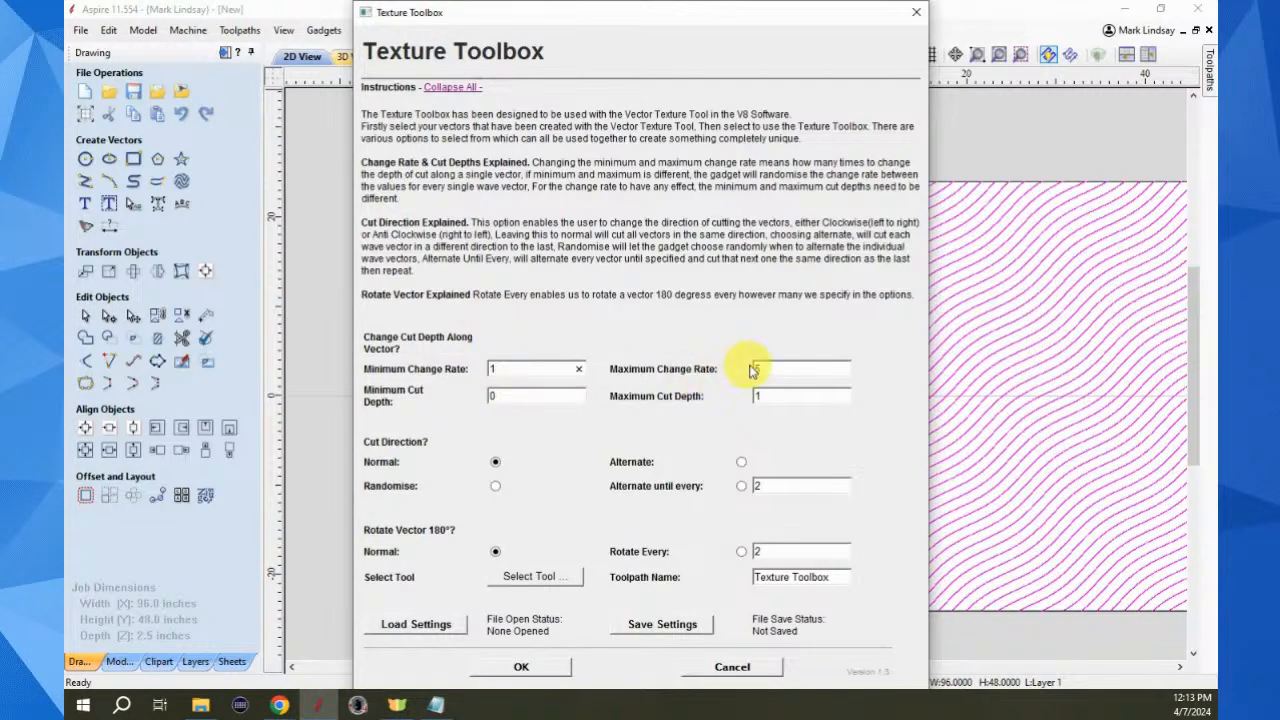
double_click(756, 369)
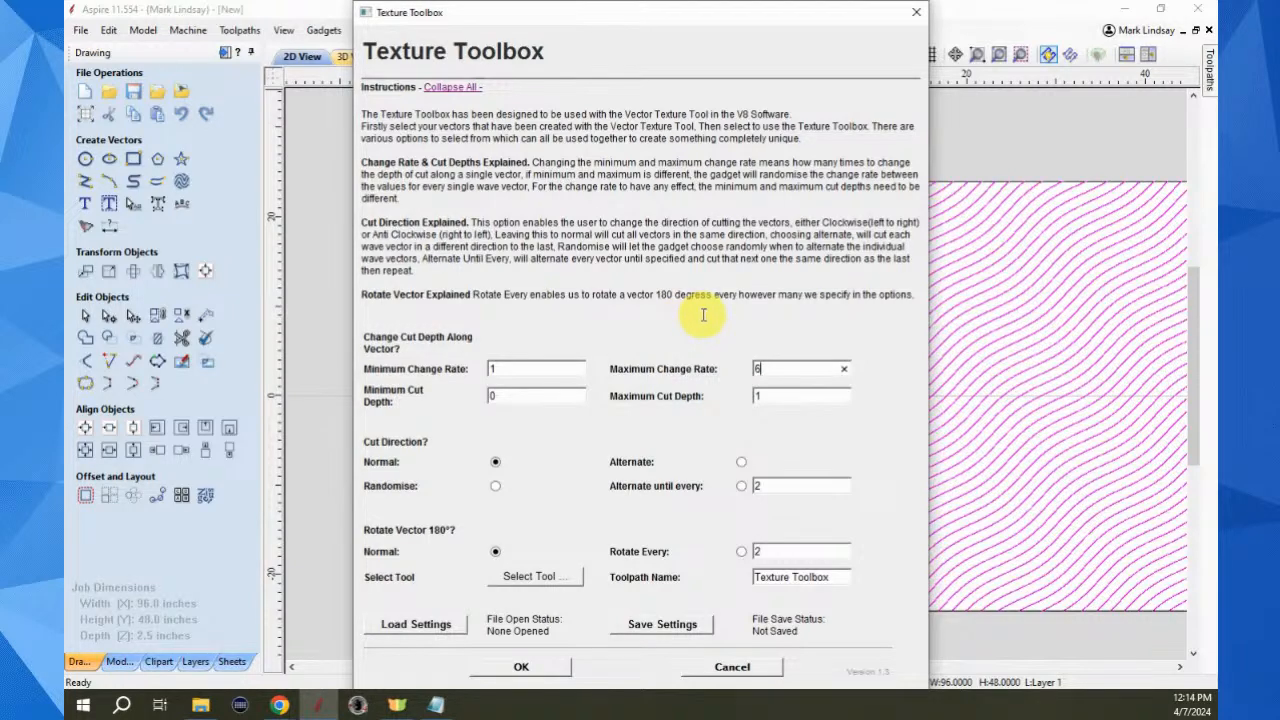
Set the minimum cut depth to .25, the maximum cut depth to 1.75 and the Alternate until every value to 3
click(495, 394)
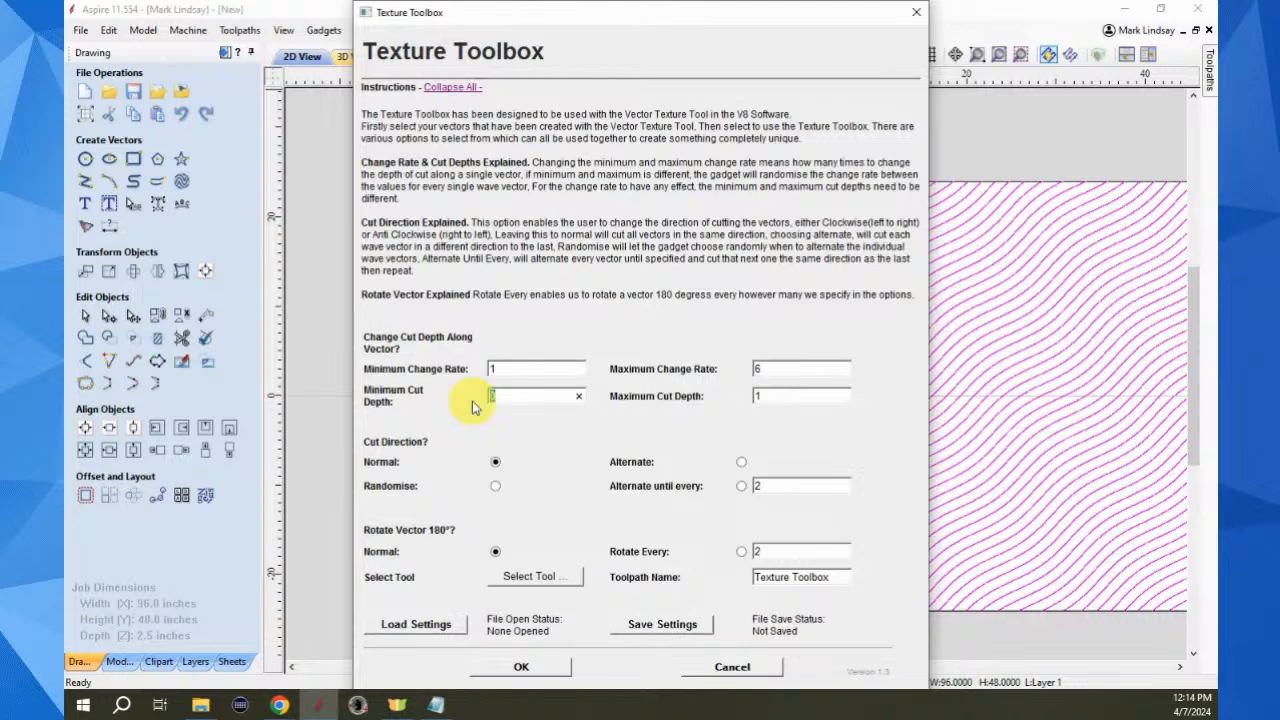
text(25)
click(765, 397)
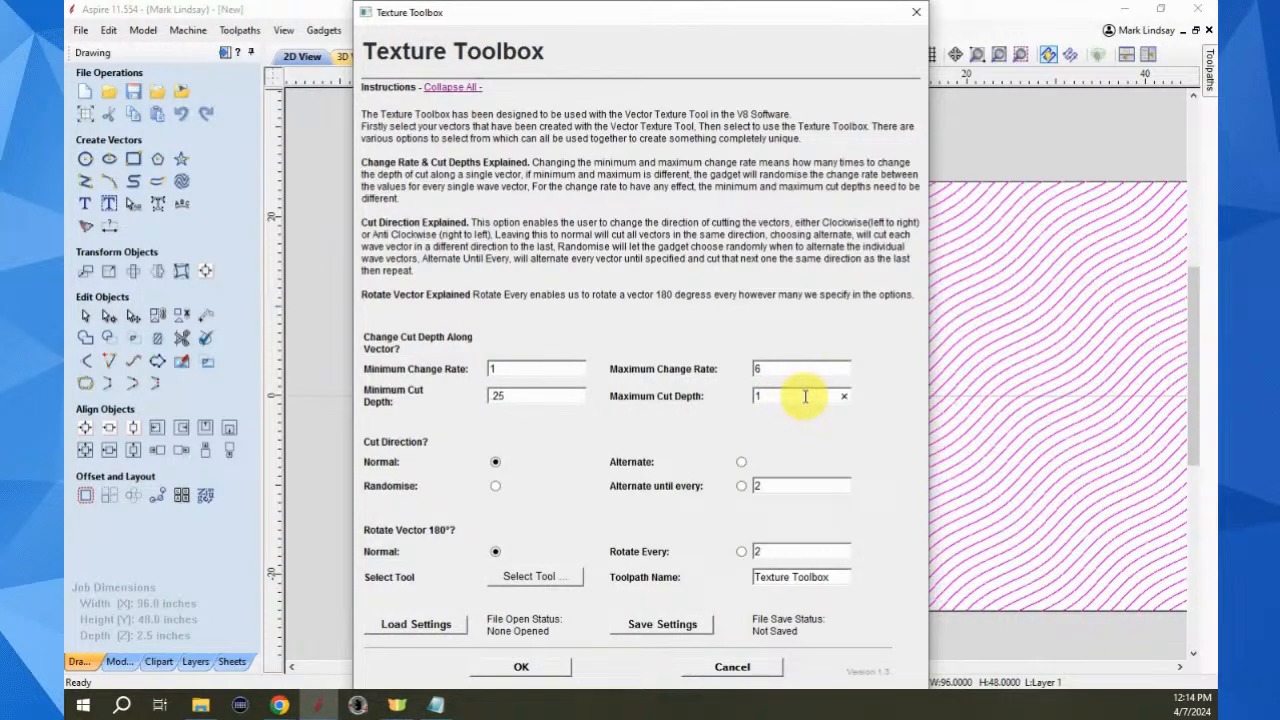
text(.75)
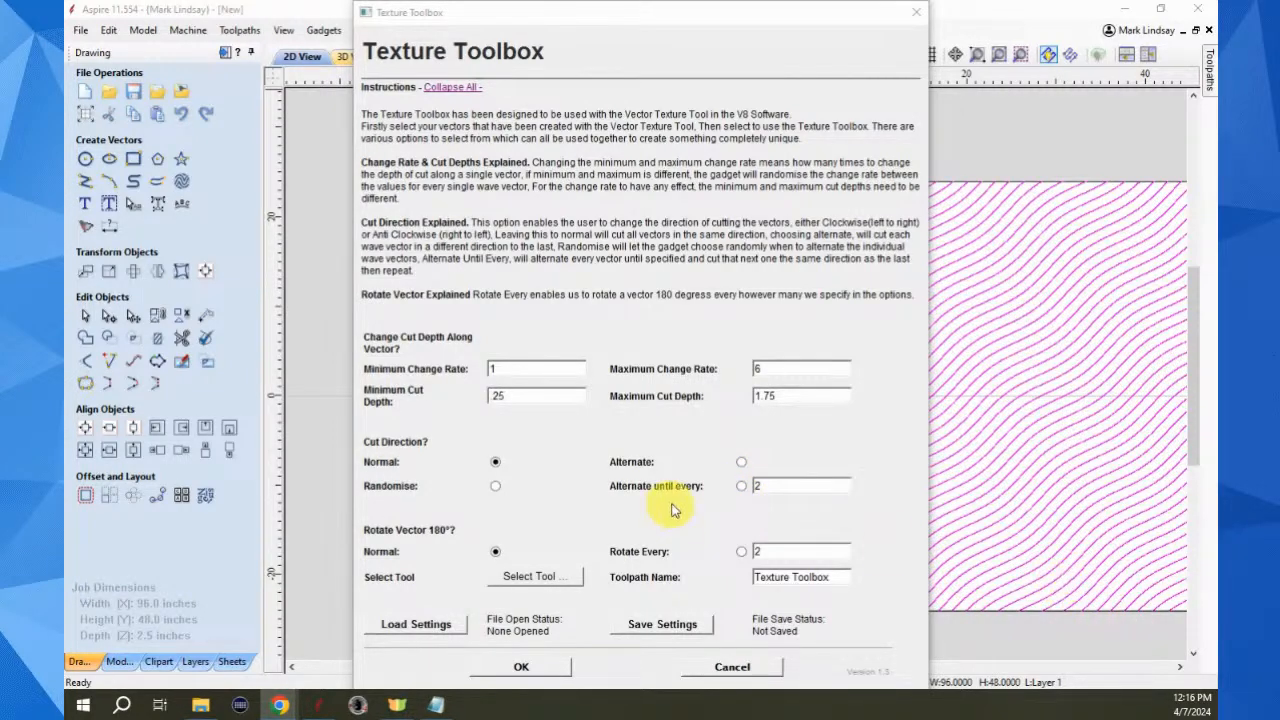
click(762, 484)
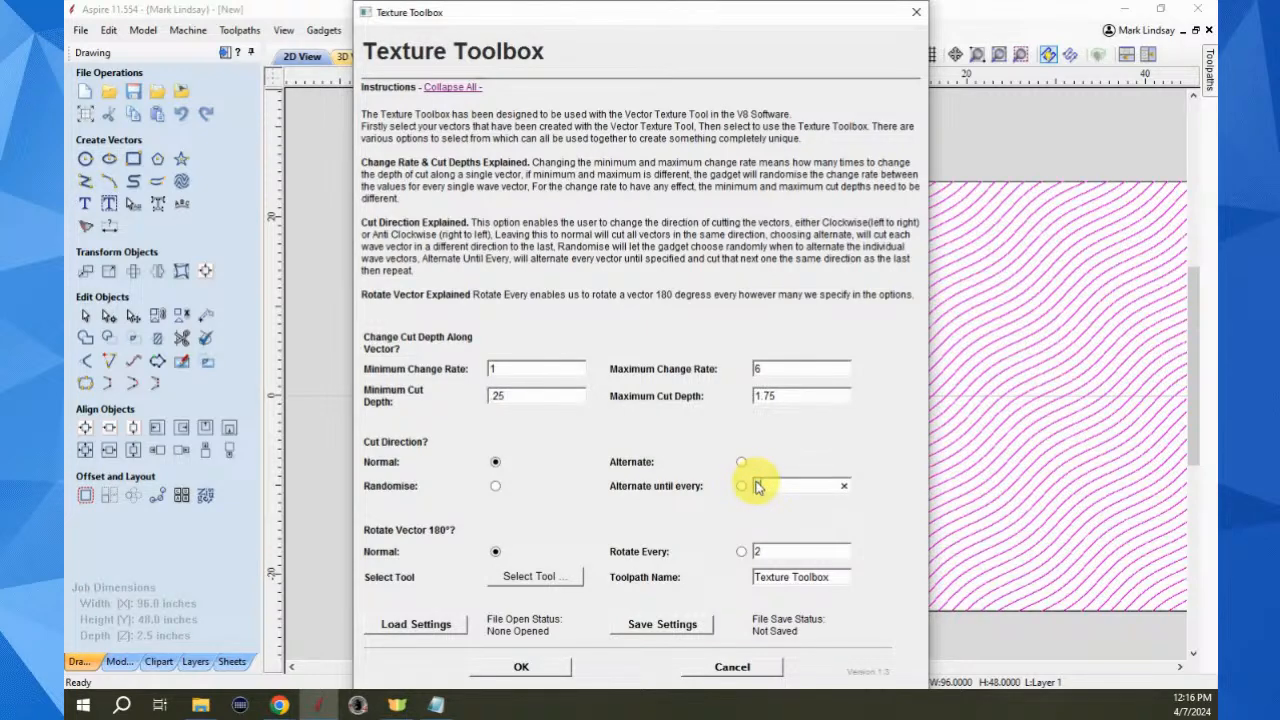
text(3)
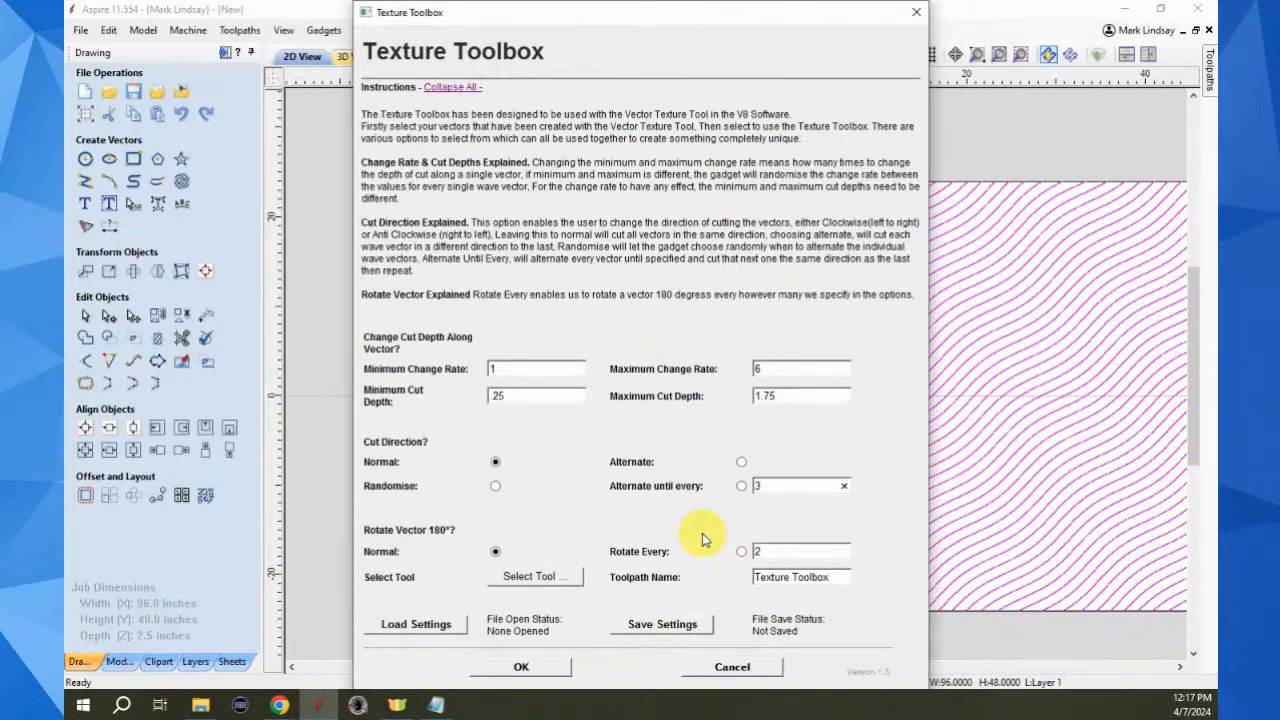
Choose the #45928 CT 1.25" D core box bit from the demo tools as the texture cutting tool
click(534, 577)
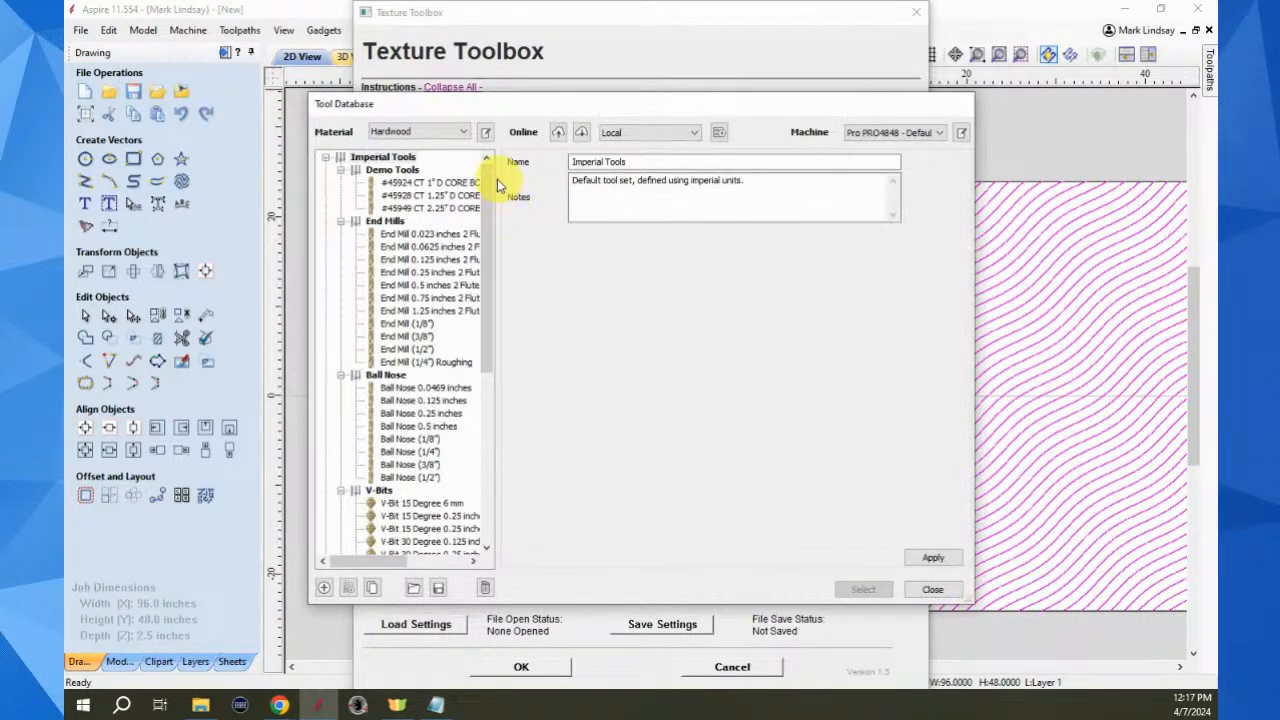
click(438, 196)
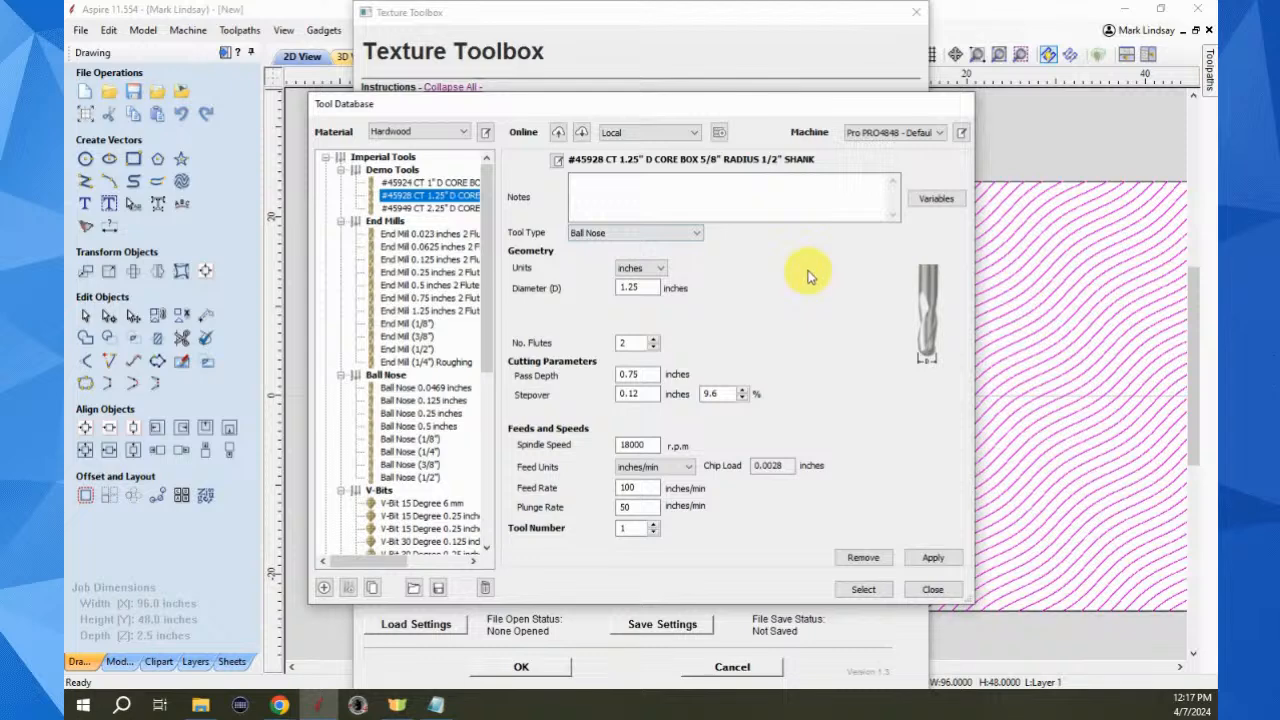
click(858, 590)
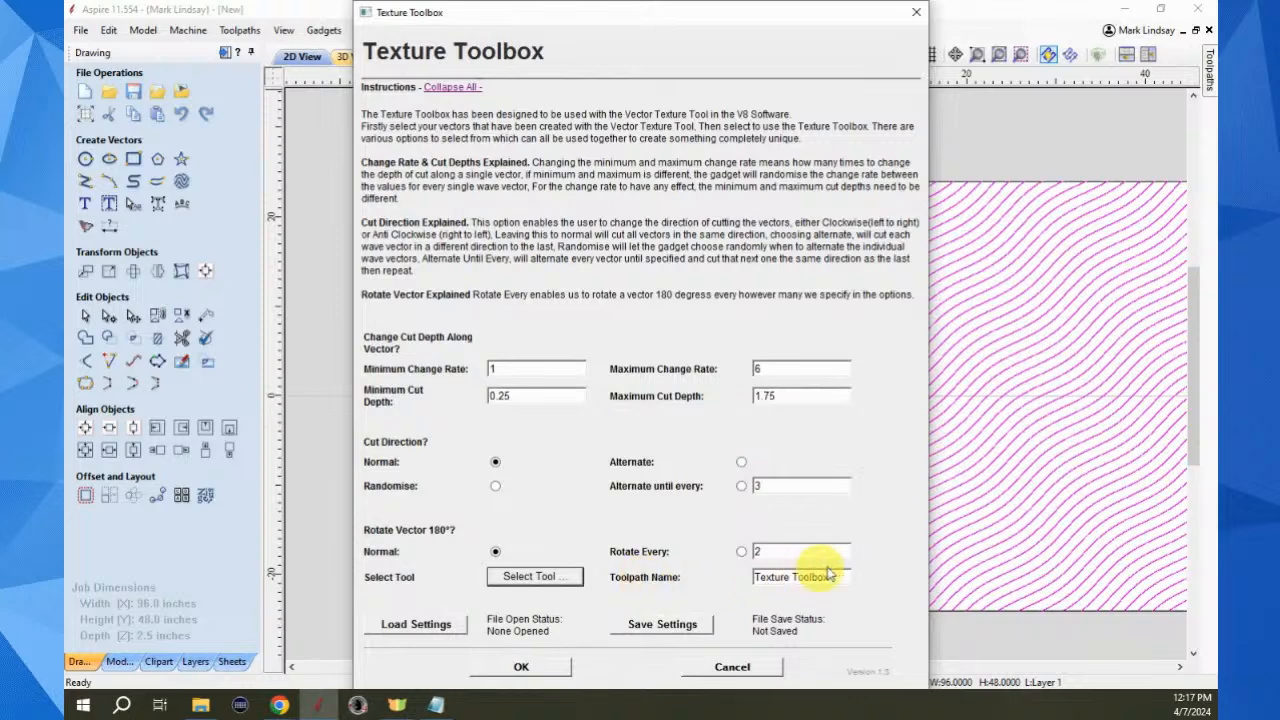
Name the toolpath Texture 36 Deg and generate it from the selected wave vectors
drag(838, 577, 795, 577)
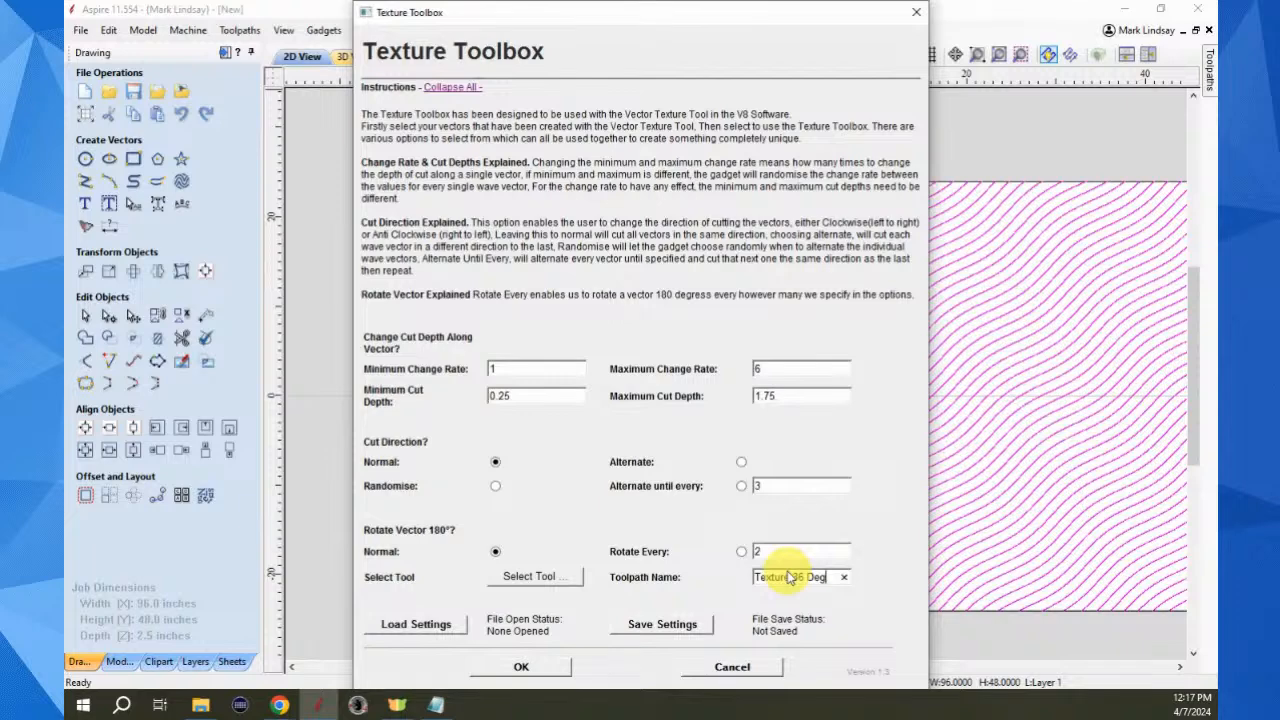
click(528, 668)
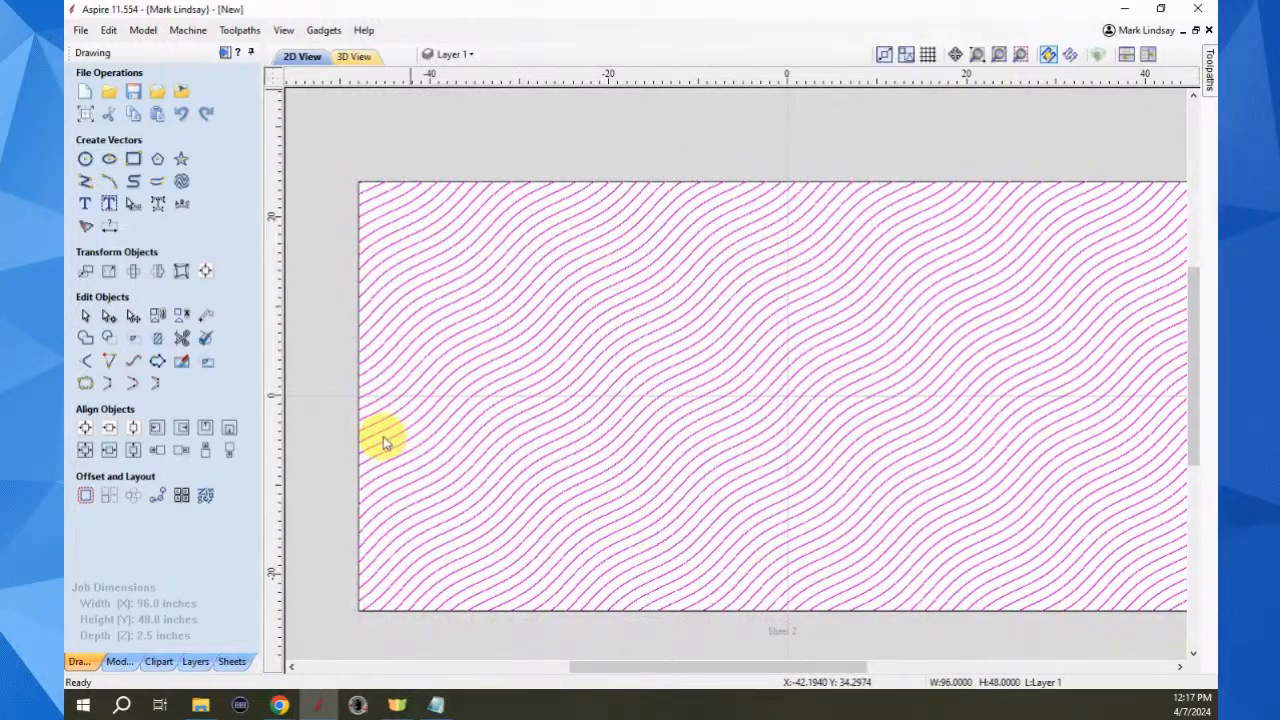
scroll(393, 431, down, 1)
scroll(742, 340, down, 1)
scroll(683, 359, up, 1)
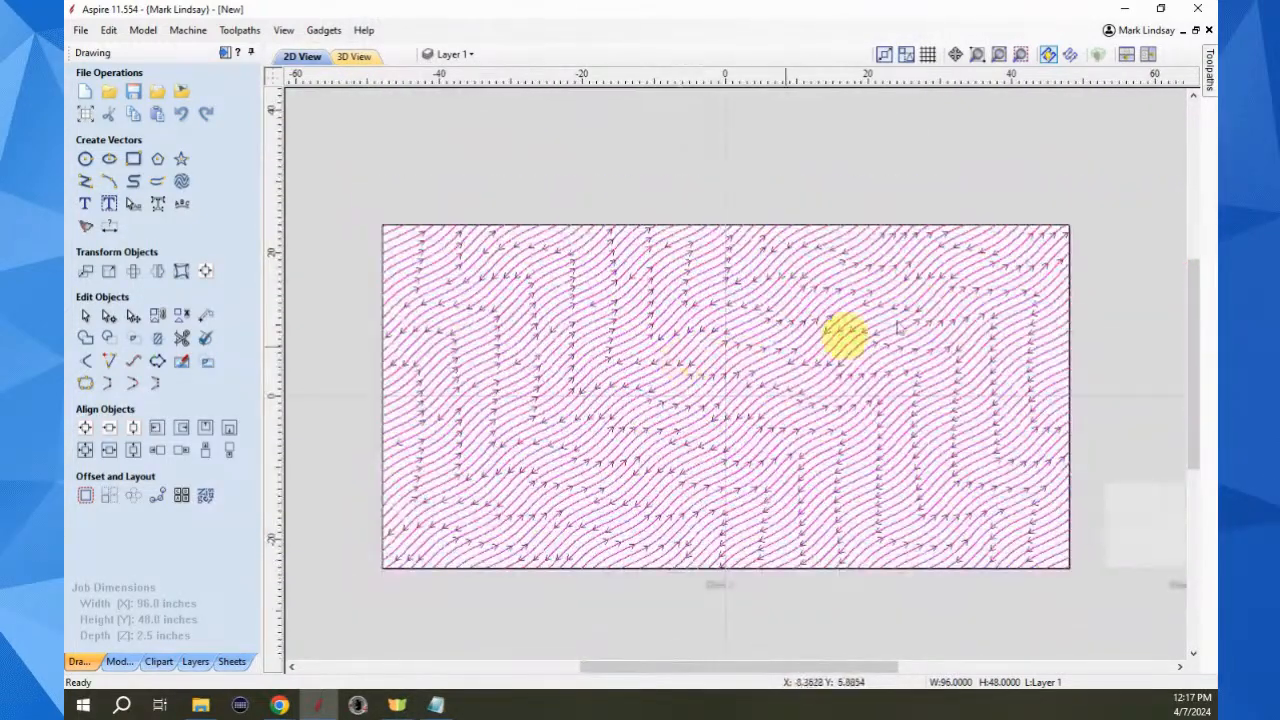
scroll(848, 298, up, 1)
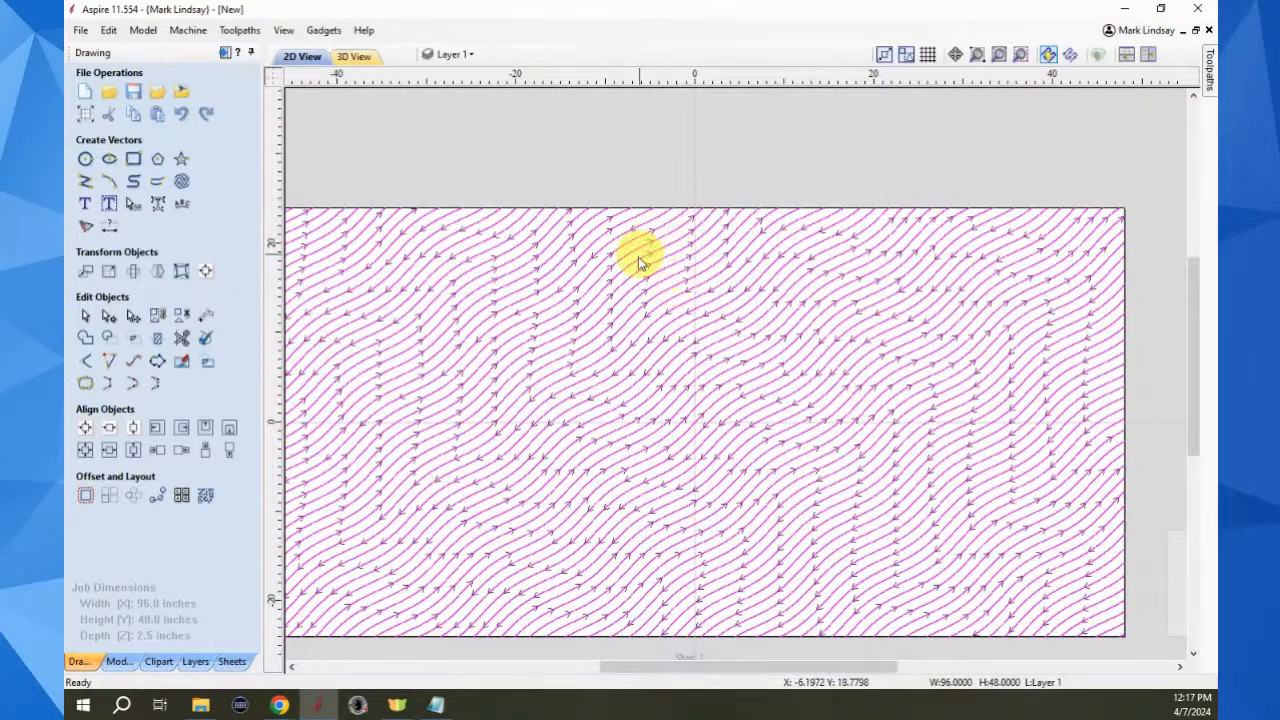
Switch to the toolpath operations and run an animated 3D preview of the Texture 36 Deg toolpath
click(225, 52)
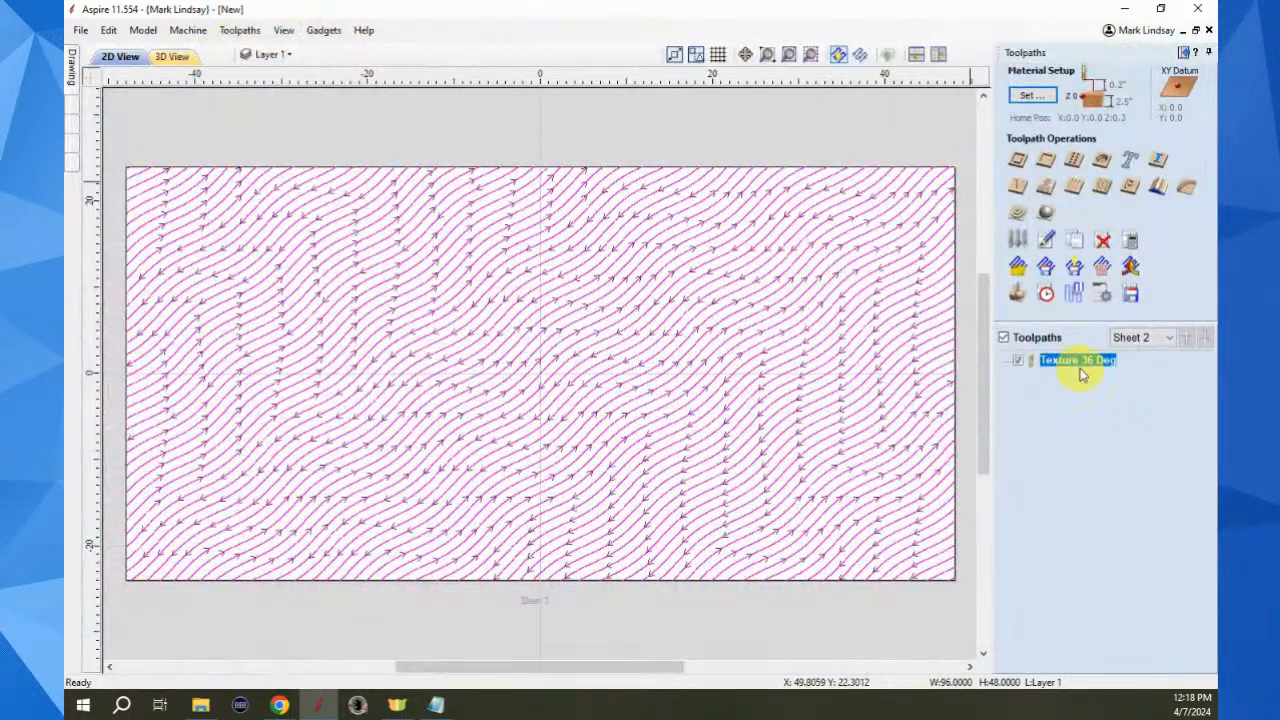
mouse_move(1081, 370)
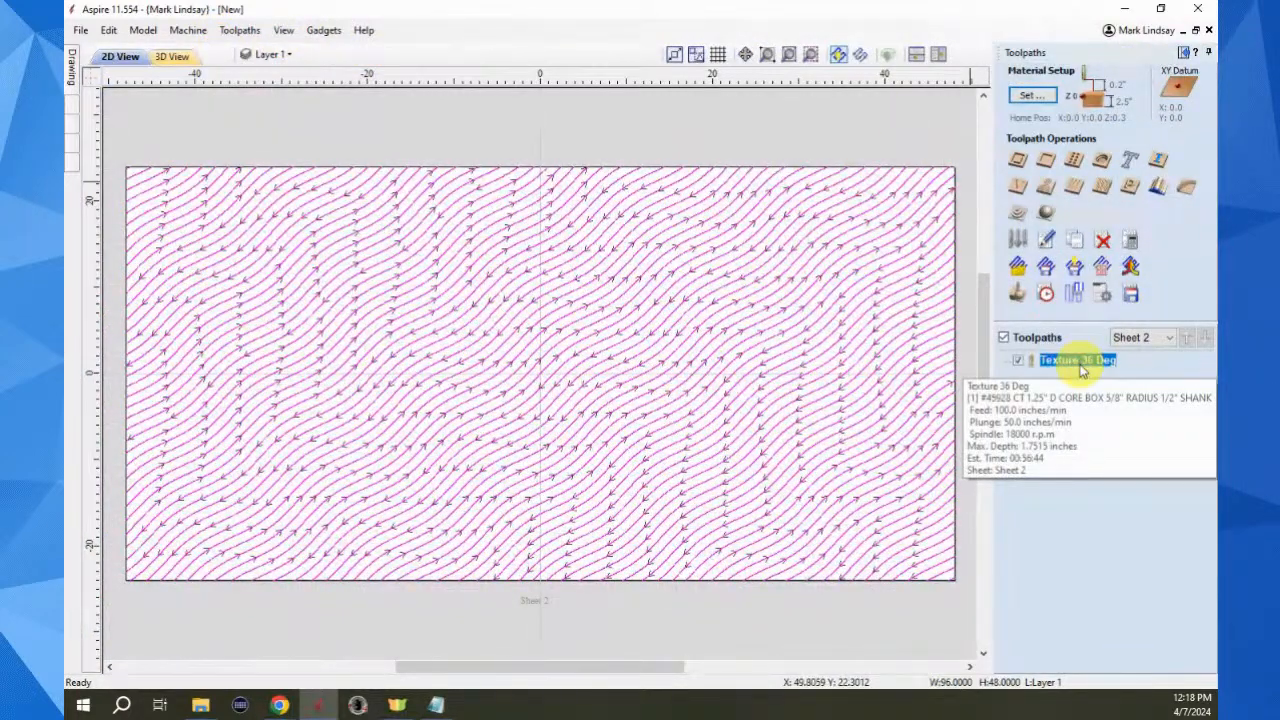
click(1017, 298)
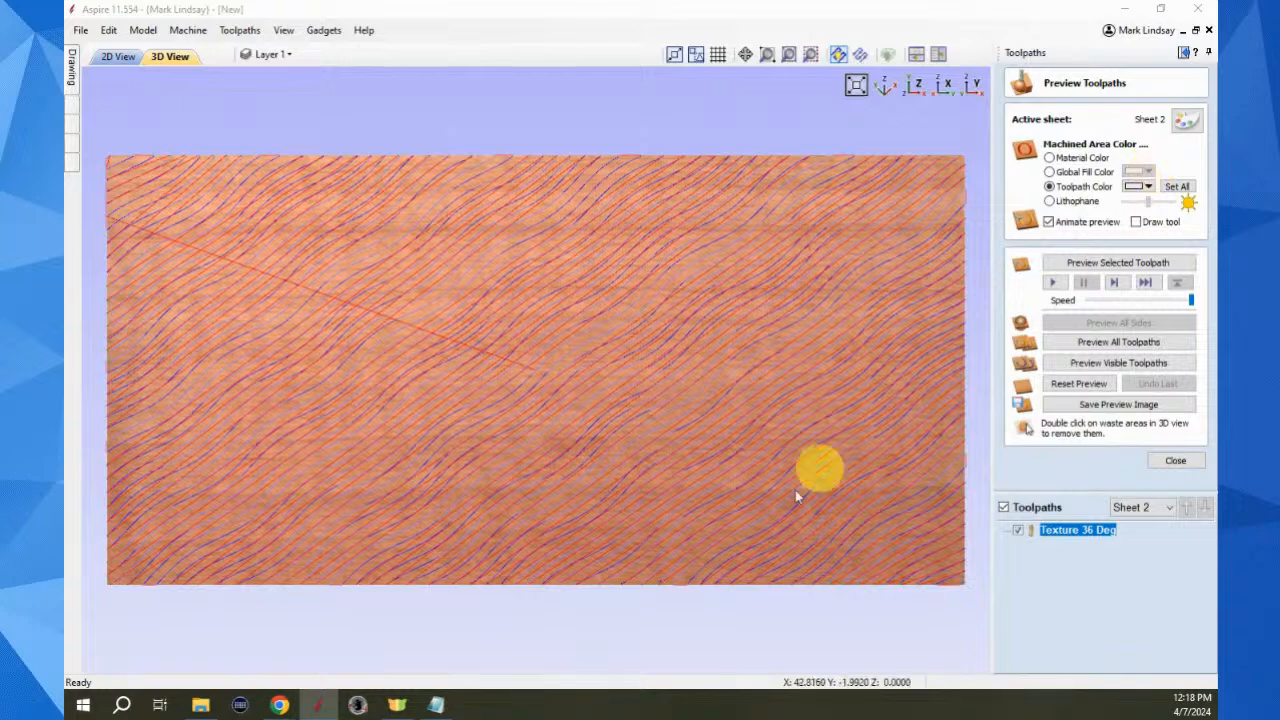
click(1150, 342)
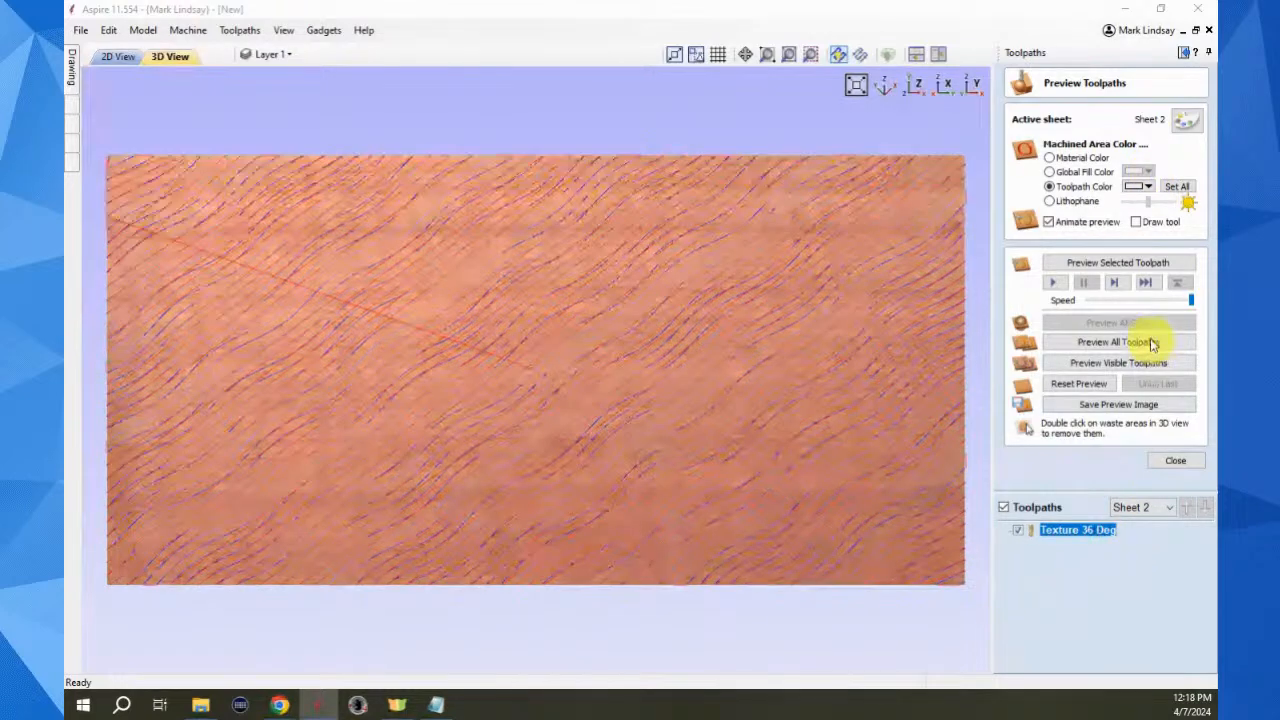
click(1111, 262)
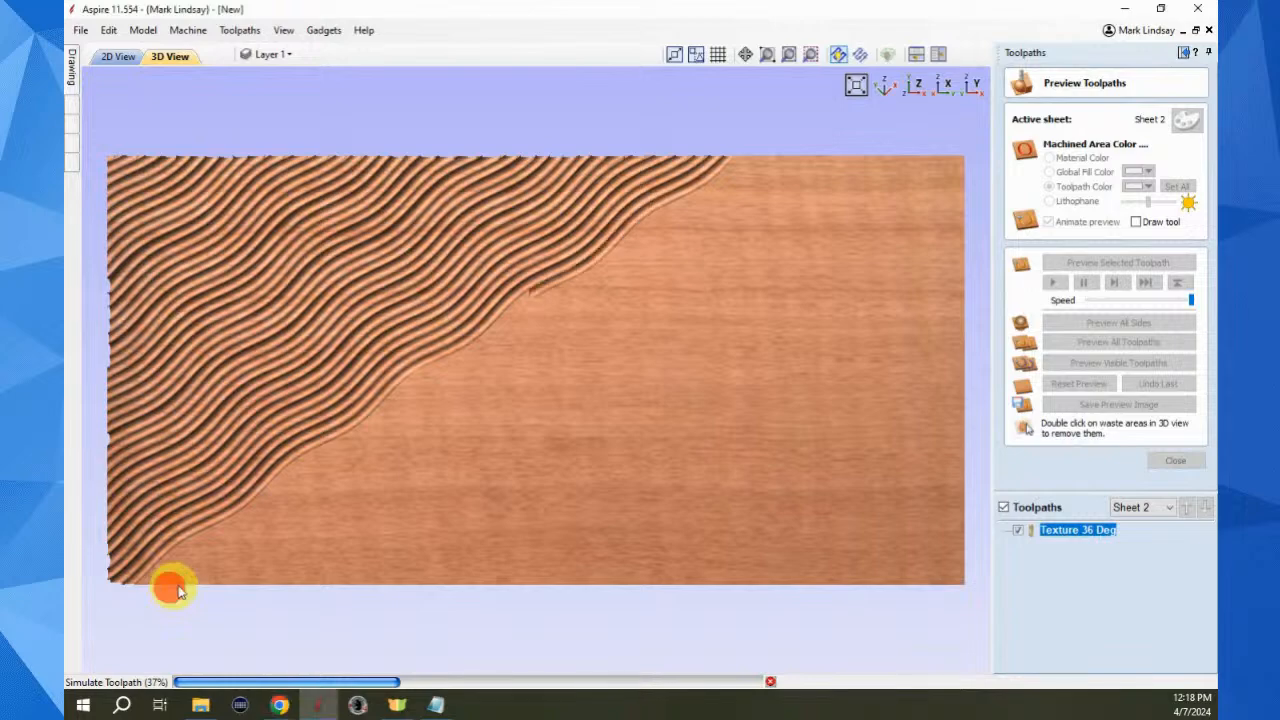
Examine the grooves close up and from several angles while the cut is being simulated, and return to the top view
drag(171, 583, 571, 457)
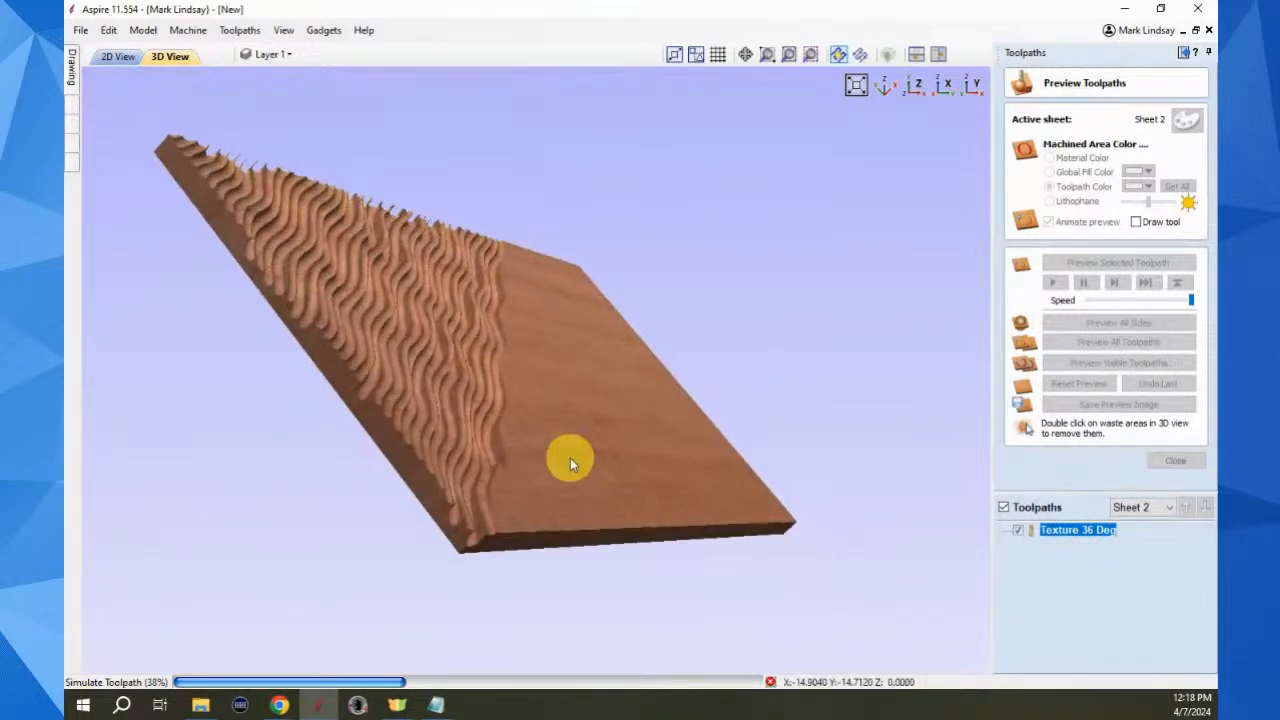
scroll(414, 331, up, 4)
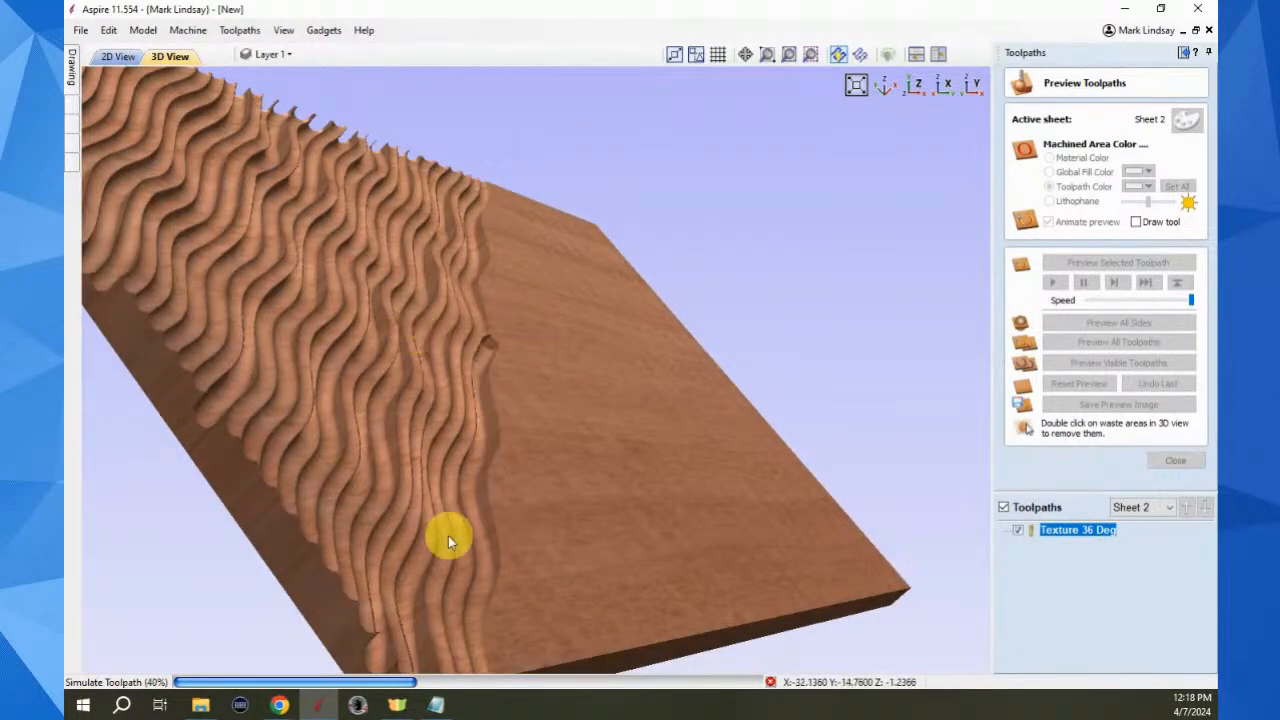
drag(364, 377, 286, 488)
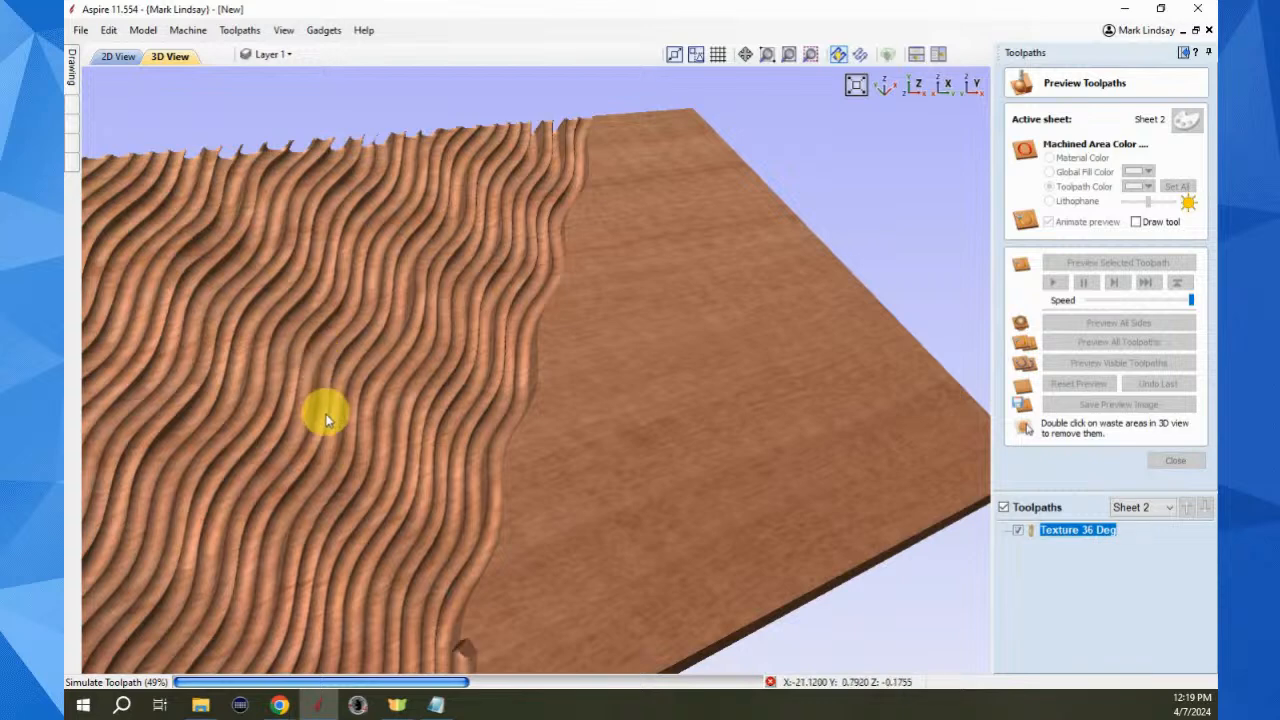
scroll(284, 418, up, 2)
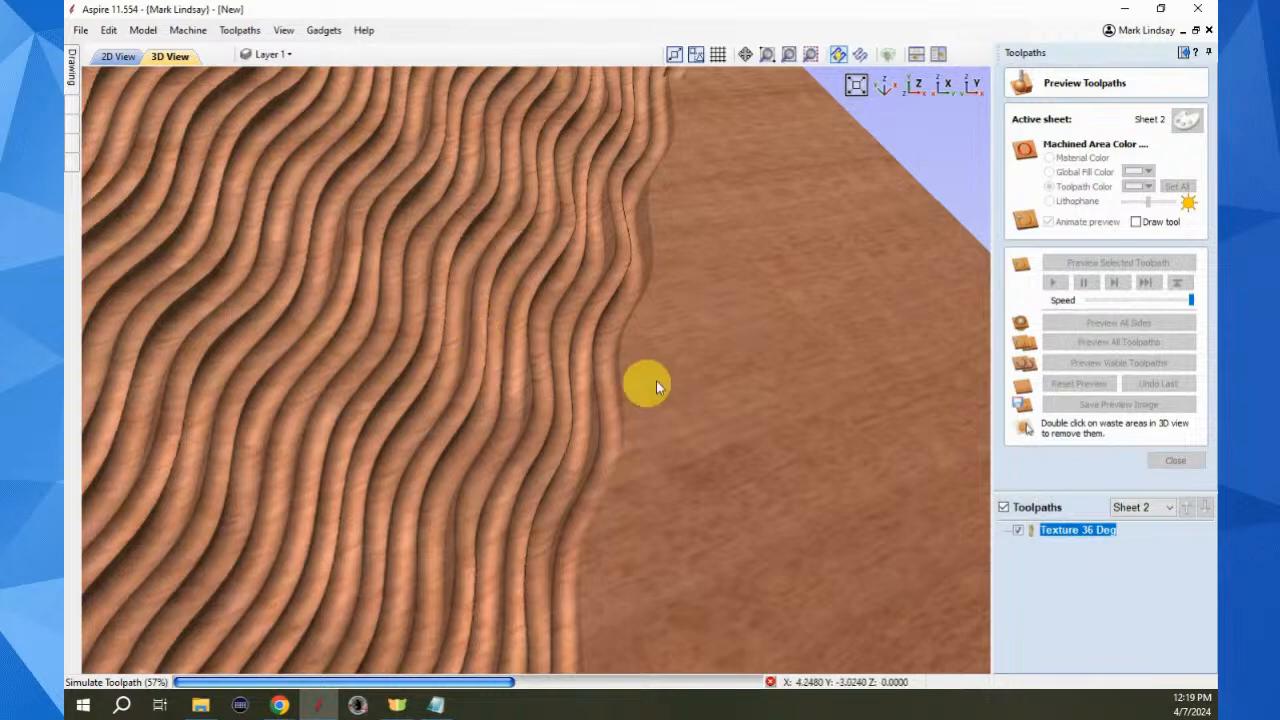
scroll(708, 277, down, 5)
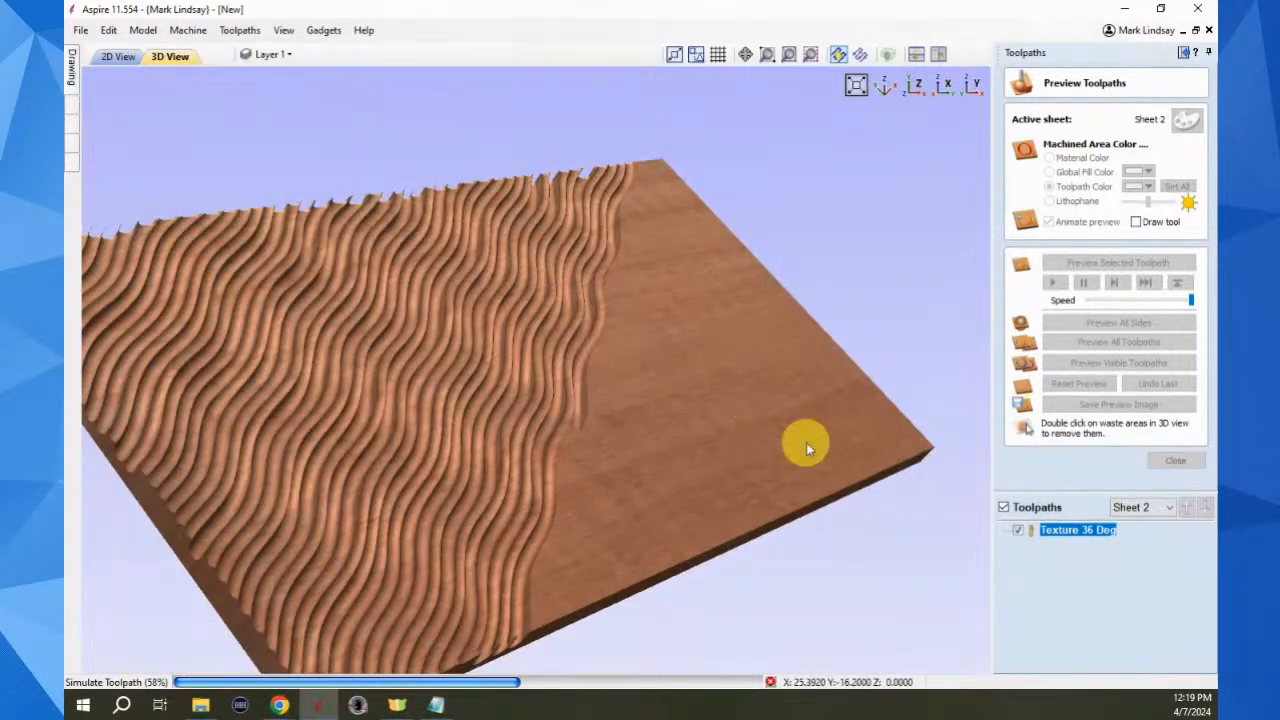
drag(808, 434, 634, 494)
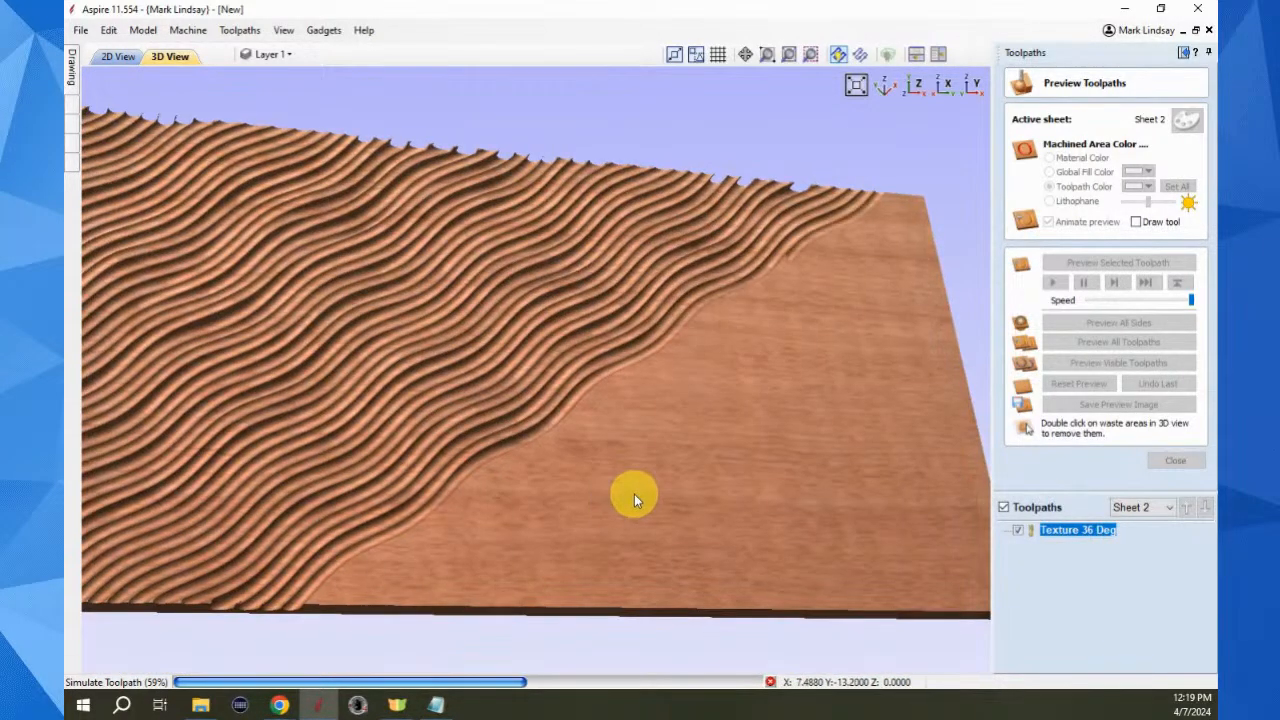
scroll(670, 485, down, 3)
drag(723, 408, 615, 375)
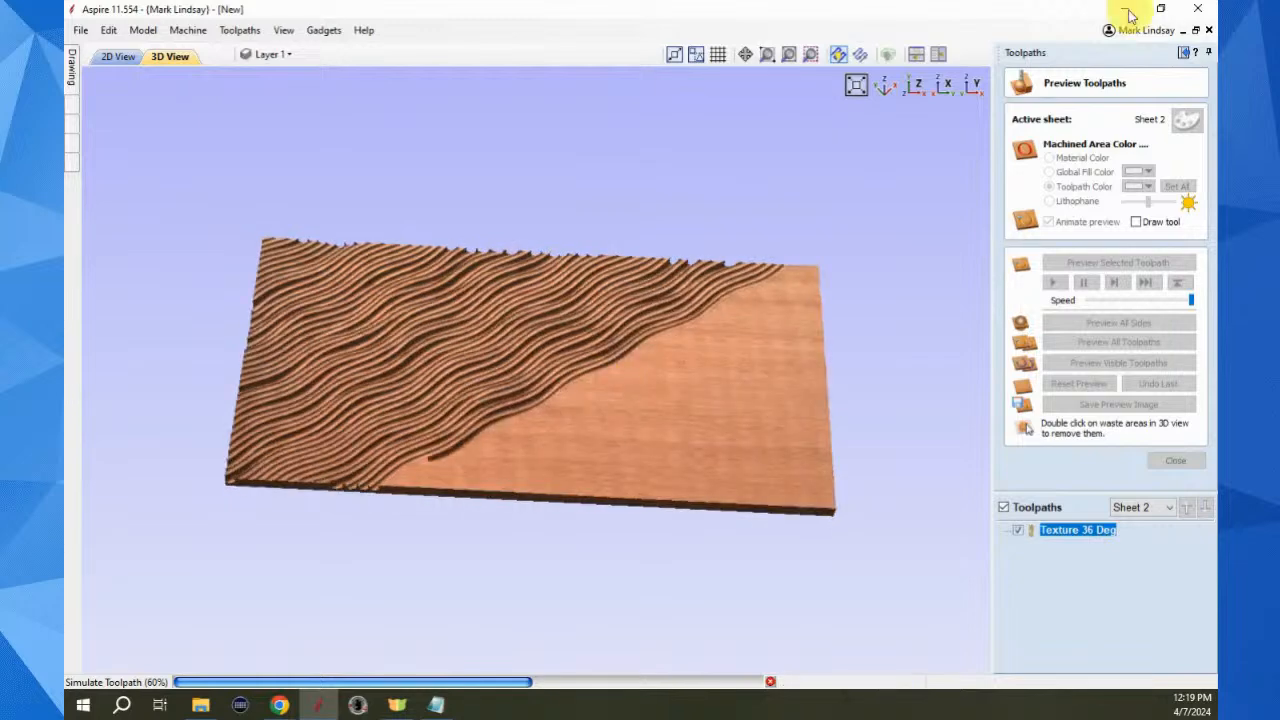
click(914, 84)
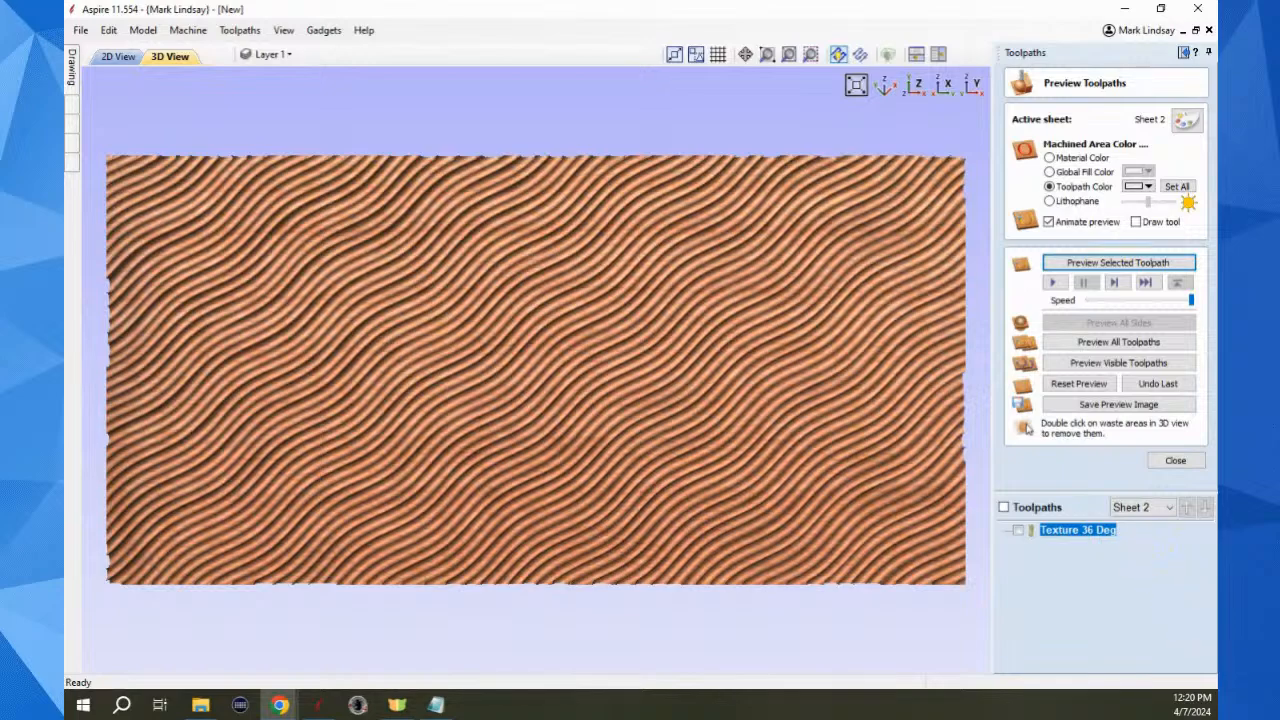
Inspect the depth variation across the fully simulated wave texture from several angles, ending in the top view
drag(421, 360, 669, 395)
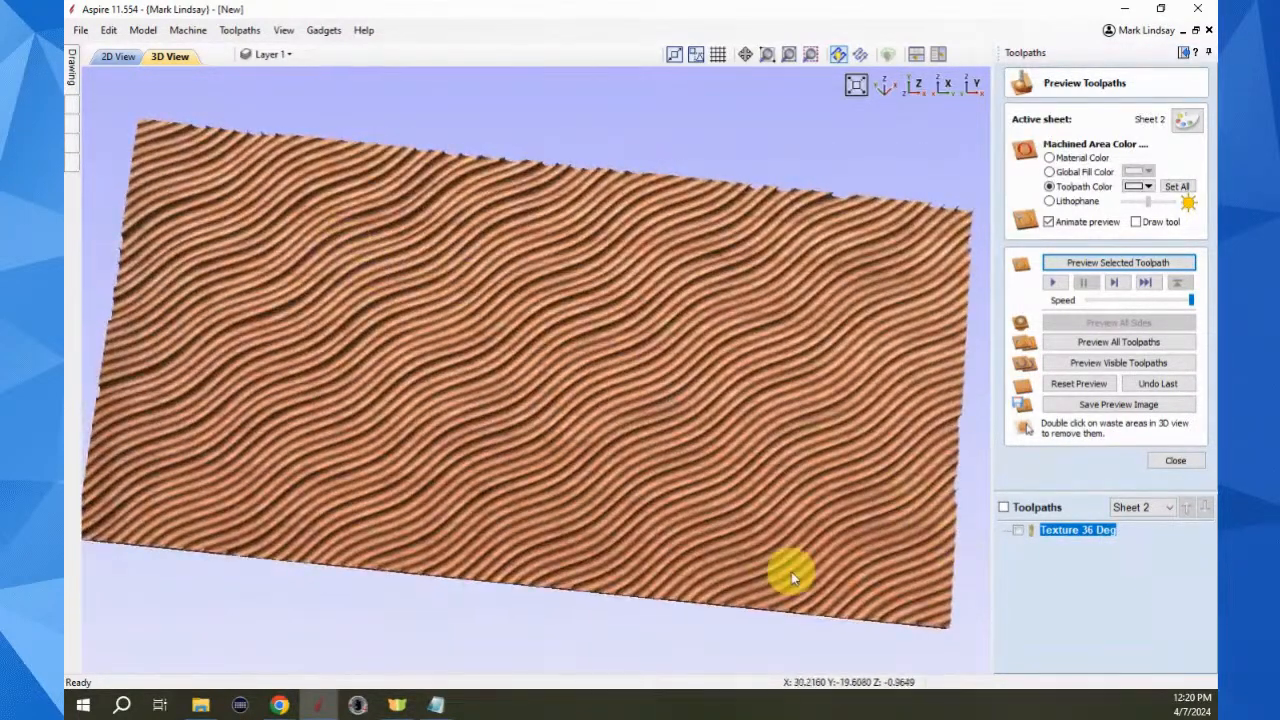
drag(826, 571, 669, 420)
drag(231, 524, 309, 480)
drag(743, 297, 623, 296)
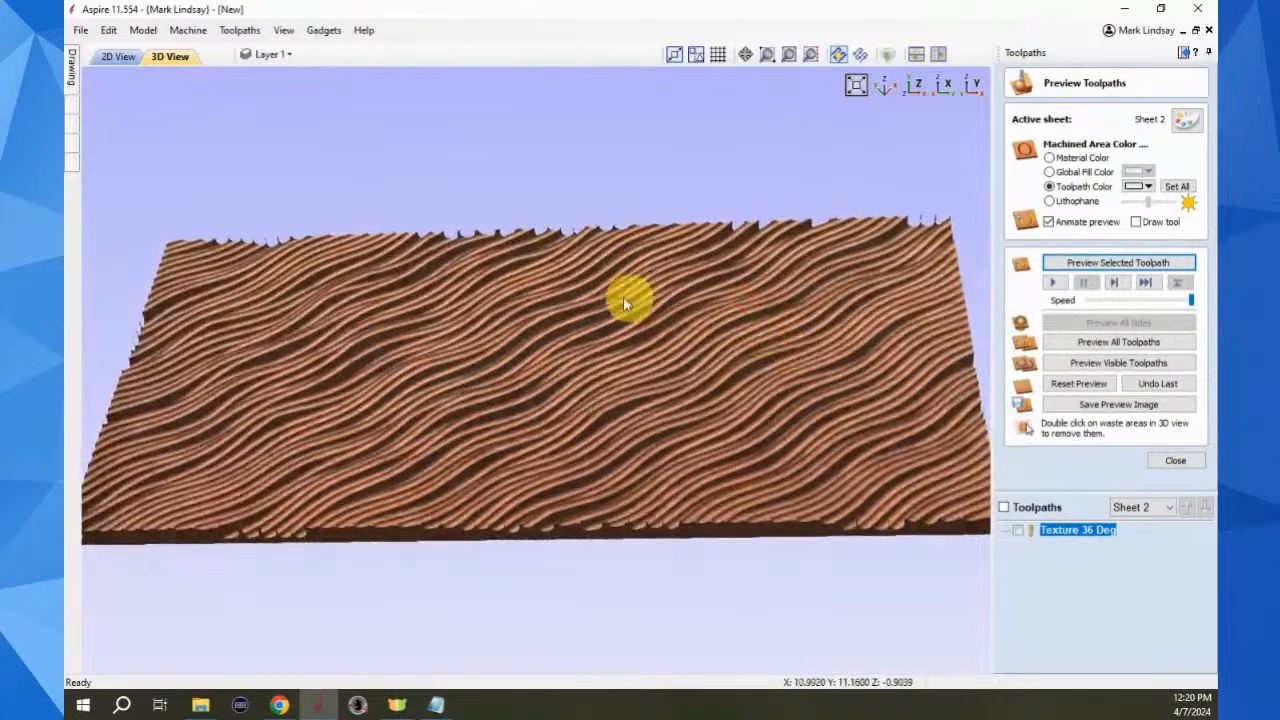
drag(543, 303, 577, 426)
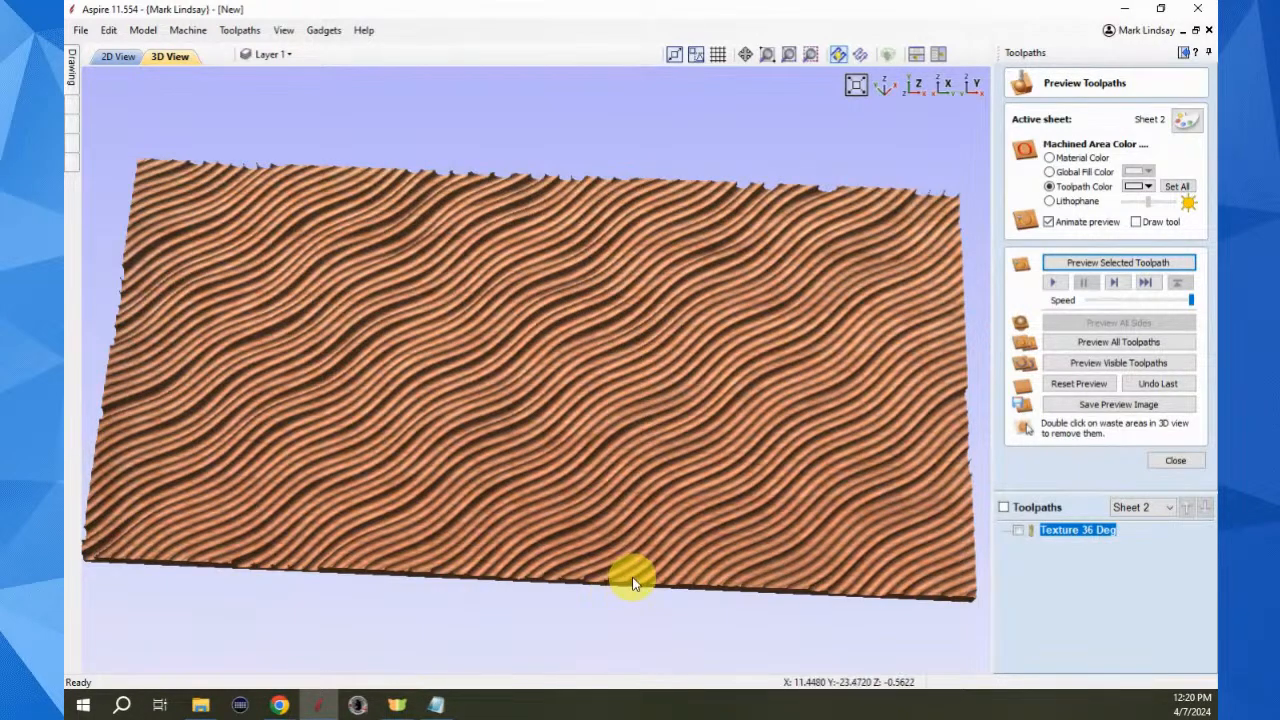
drag(570, 434, 601, 490)
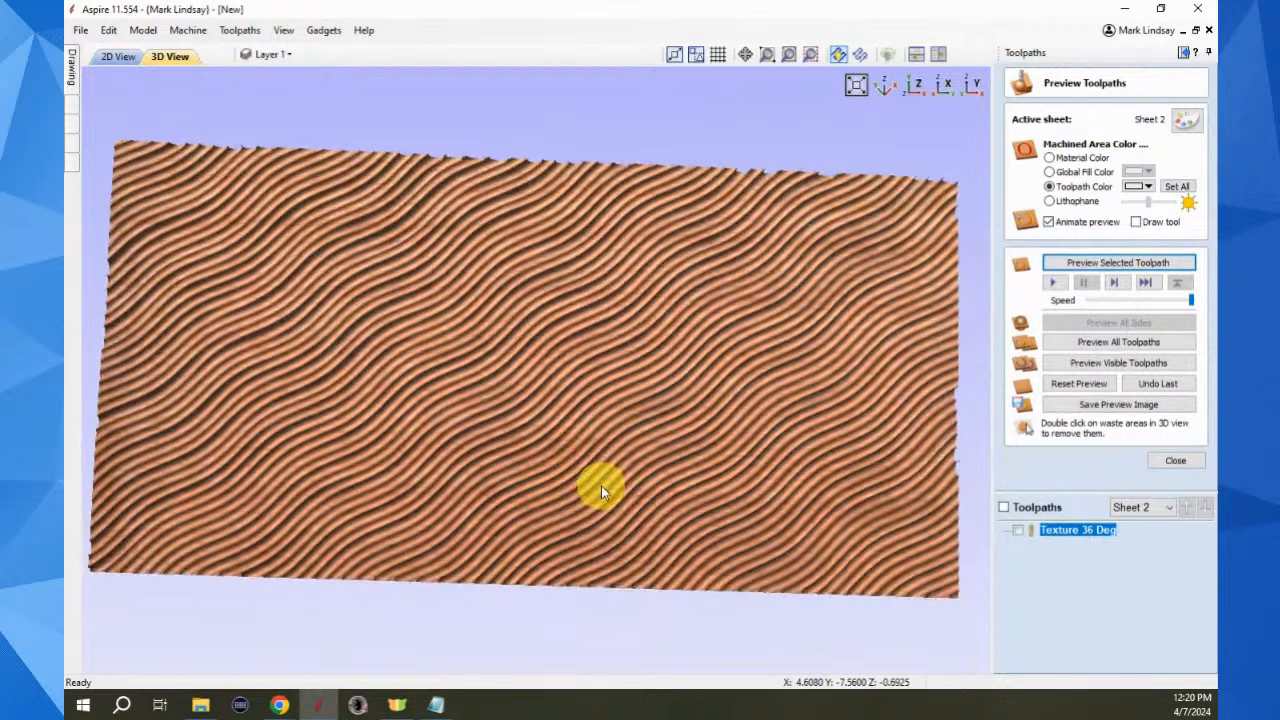
click(912, 85)
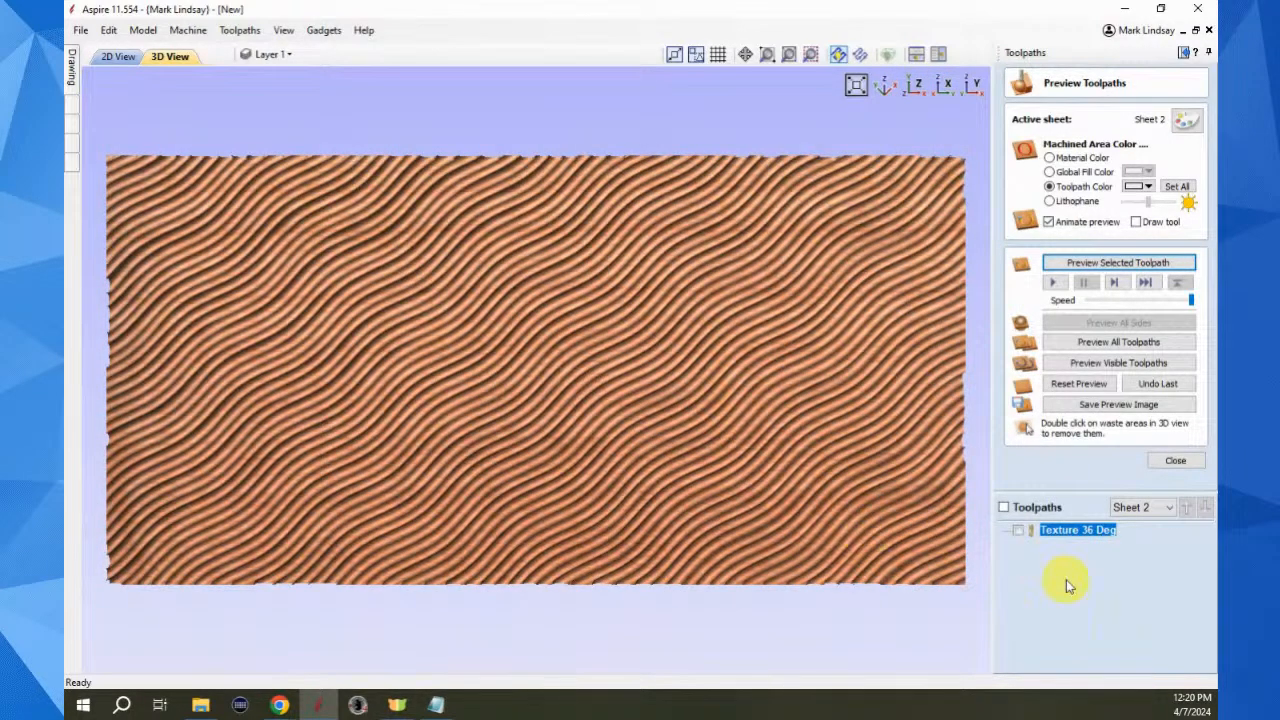
Open the settings of the Texture 36 Deg toolpath to review its imported cutting depths and tool
click(1068, 532)
double_click(1067, 530)
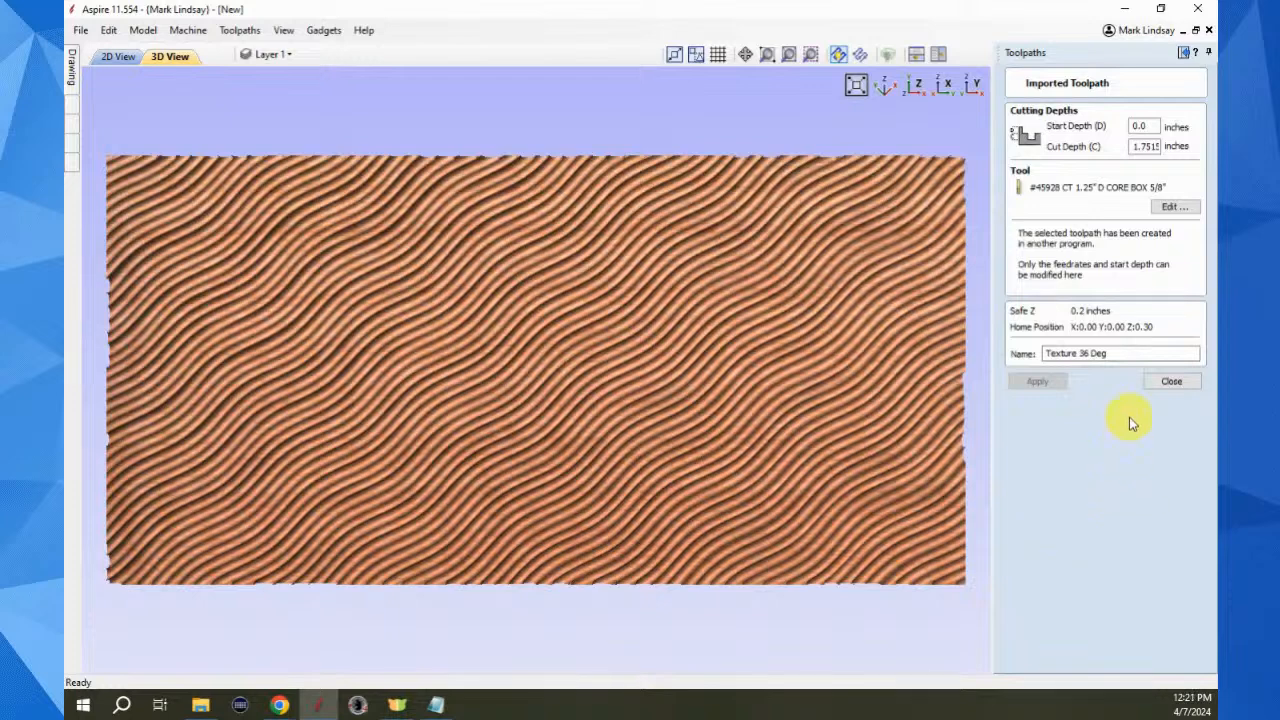
Close the Texture 36 Deg toolpath settings and return to the drawing tools with the 2D view of the wave vectors
click(1173, 381)
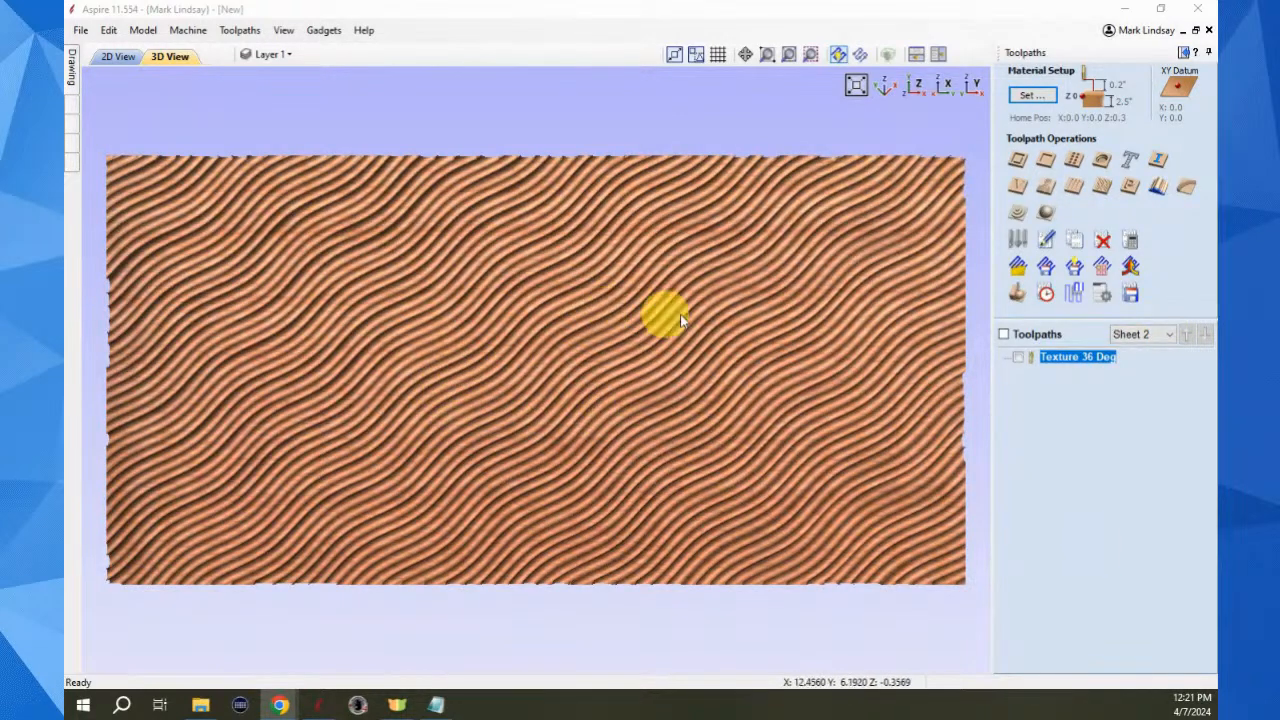
click(1183, 53)
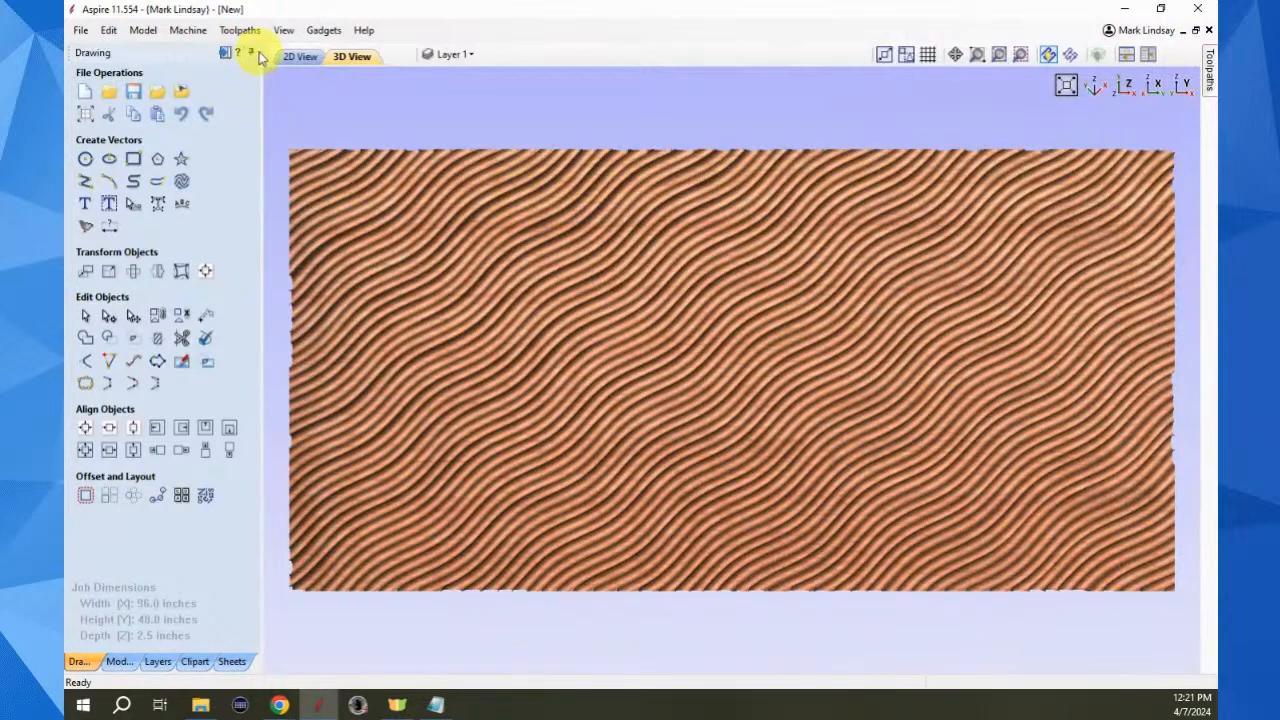
click(297, 56)
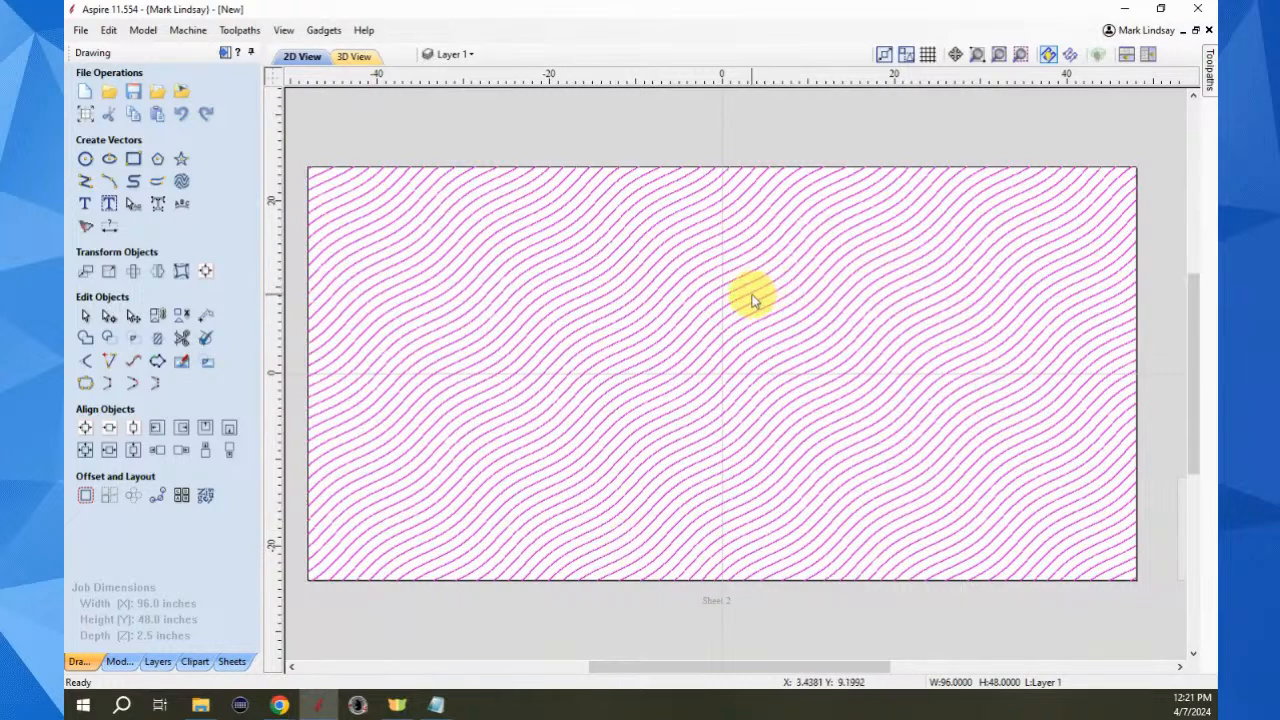
Save the Texture Toolbox gadget's settings as "36 Degree Texture" and generate the Texture 36 Deg toolpath again from the selected wave vectors
click(326, 30)
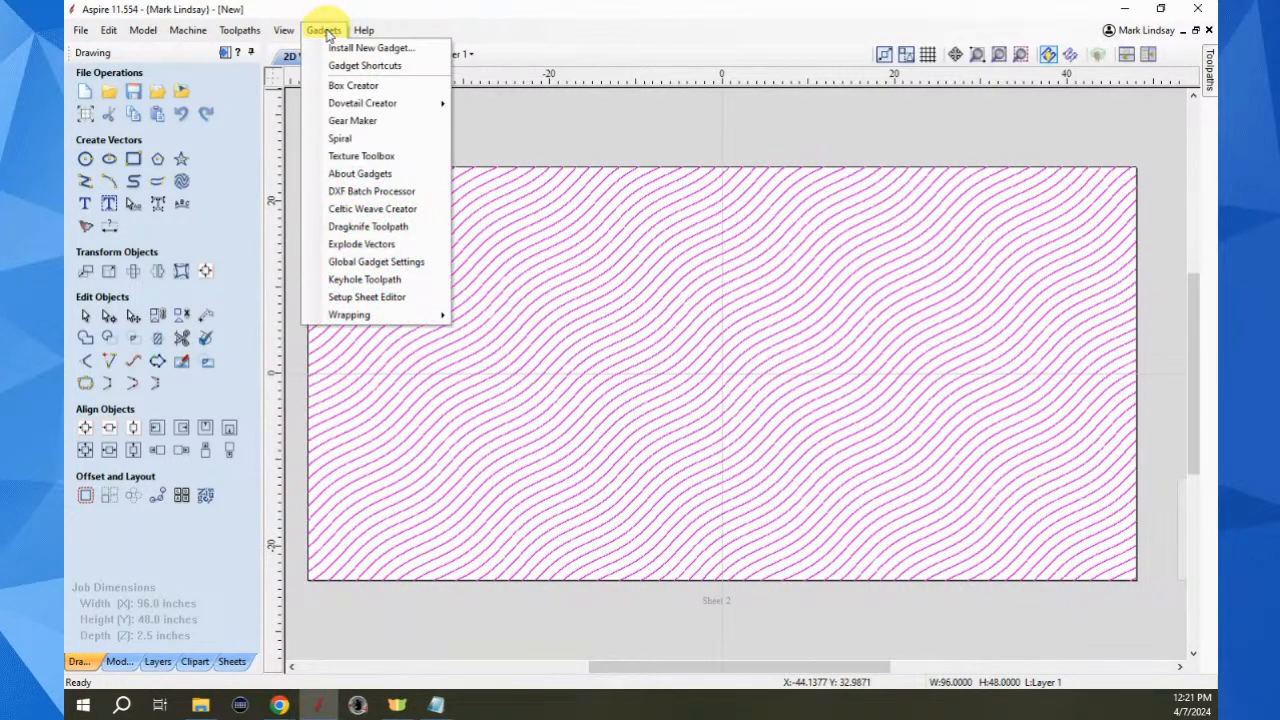
click(391, 157)
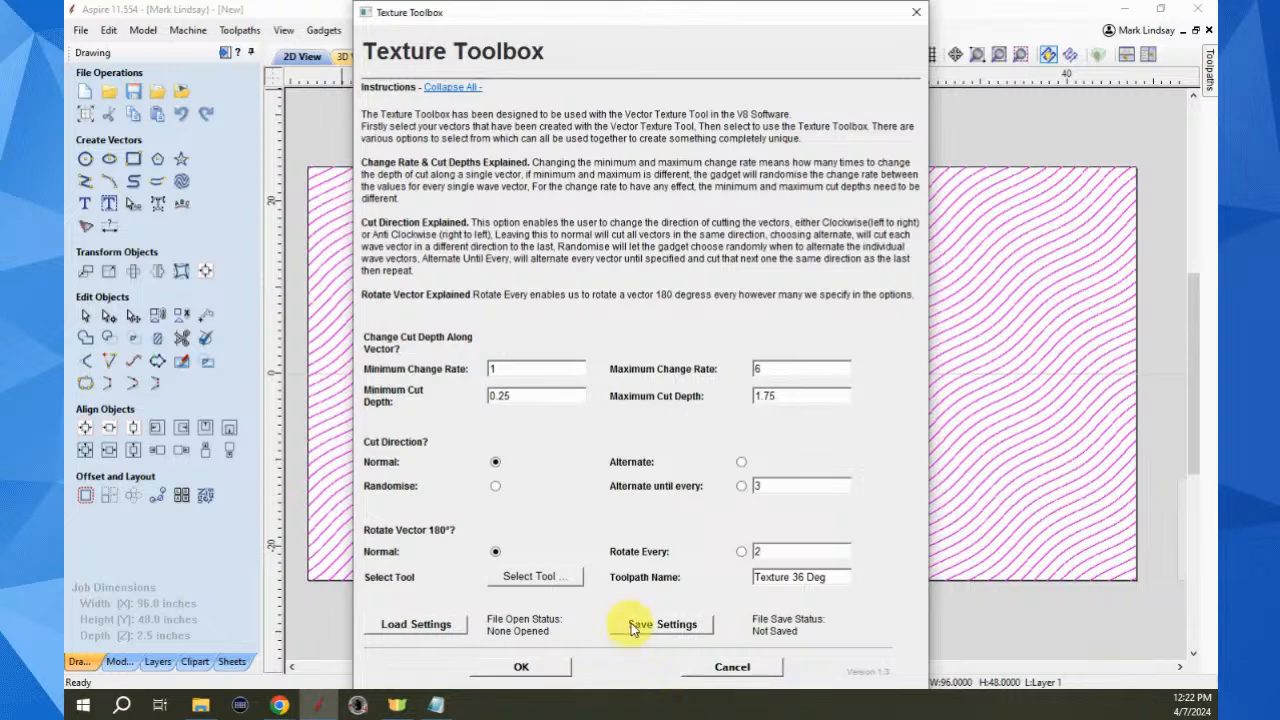
click(673, 625)
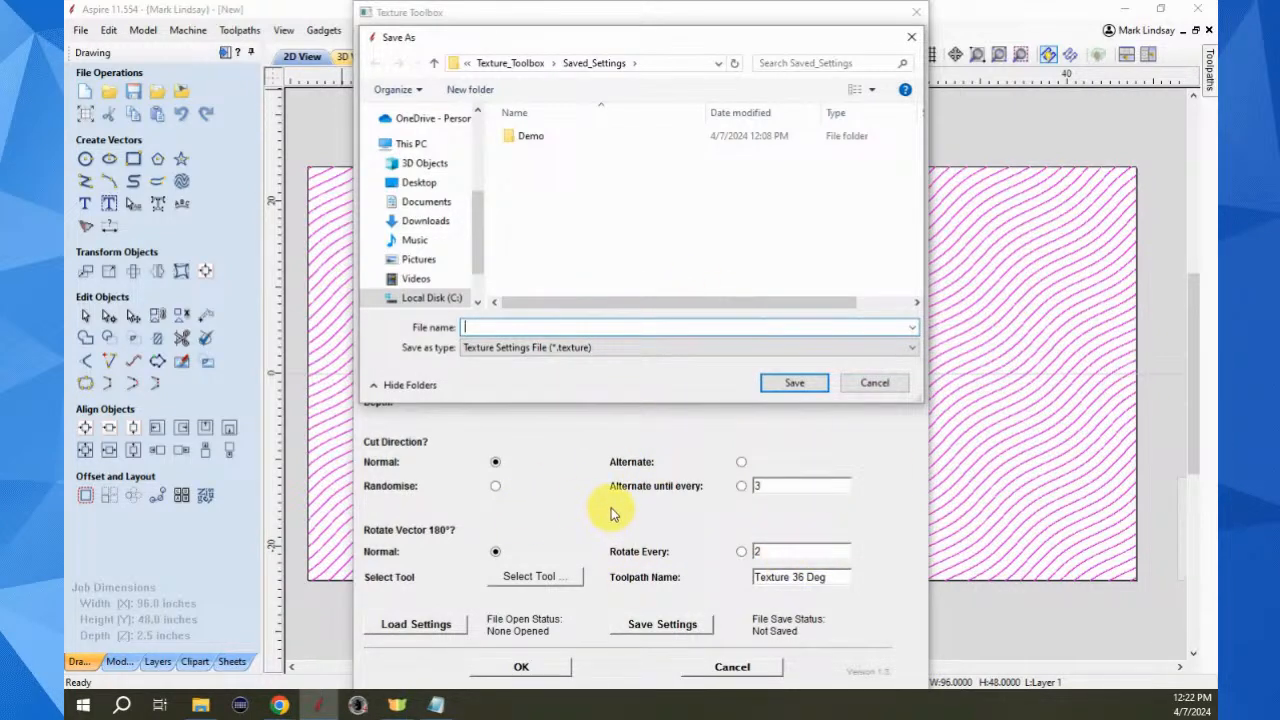
click(500, 326)
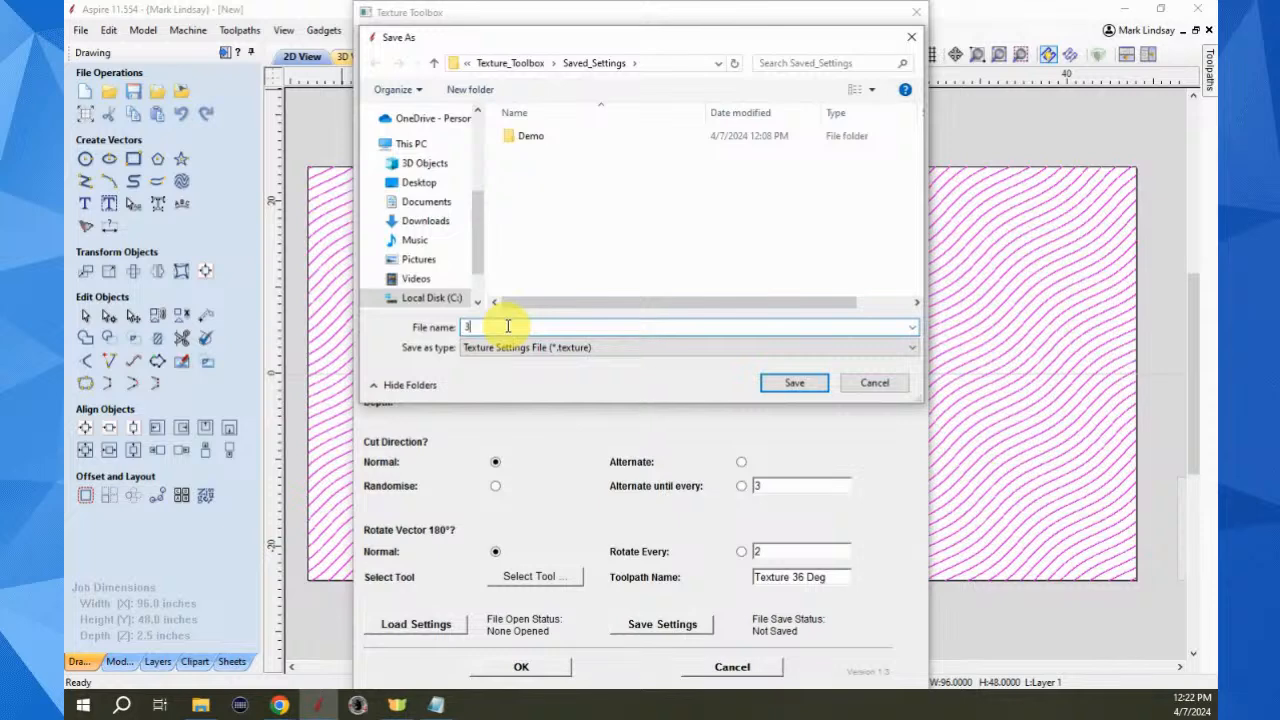
text(6 Degree Texture)
click(792, 386)
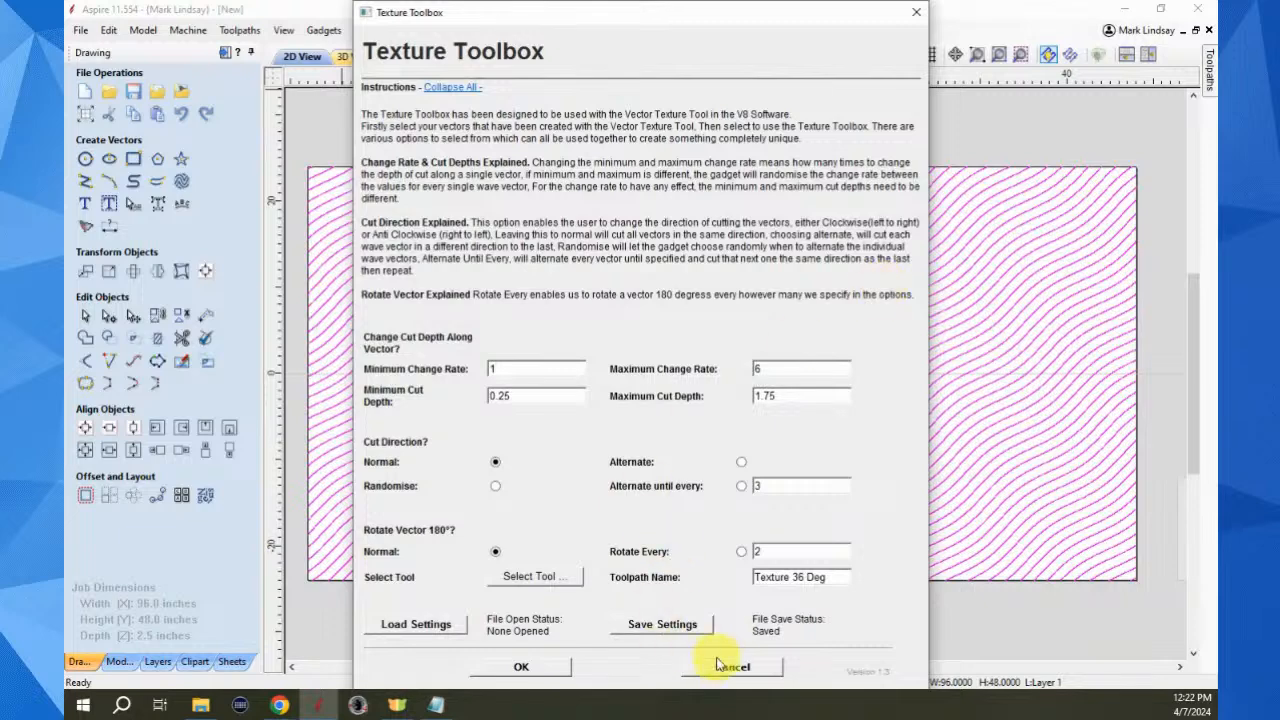
click(520, 668)
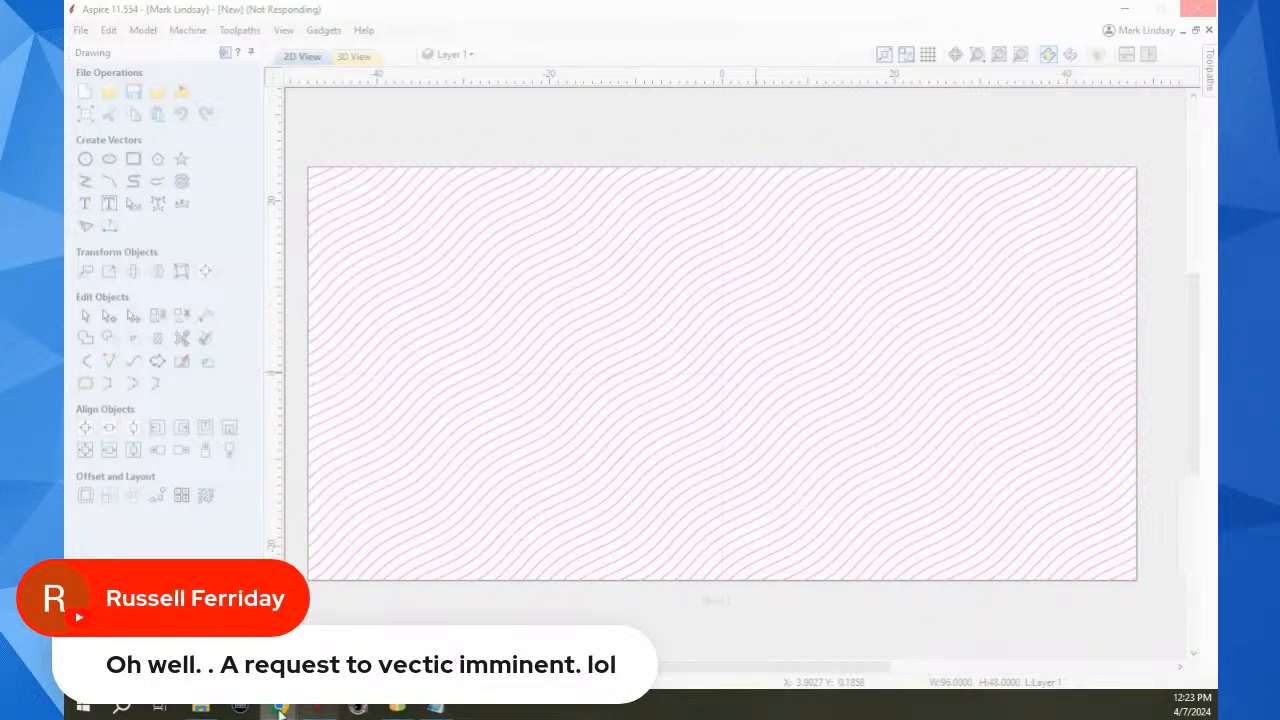
Switch to Chrome and look through the Vectric forum's index for the product sections and the Gadgets request and submission forums
mouse_move(281, 709)
click(316, 573)
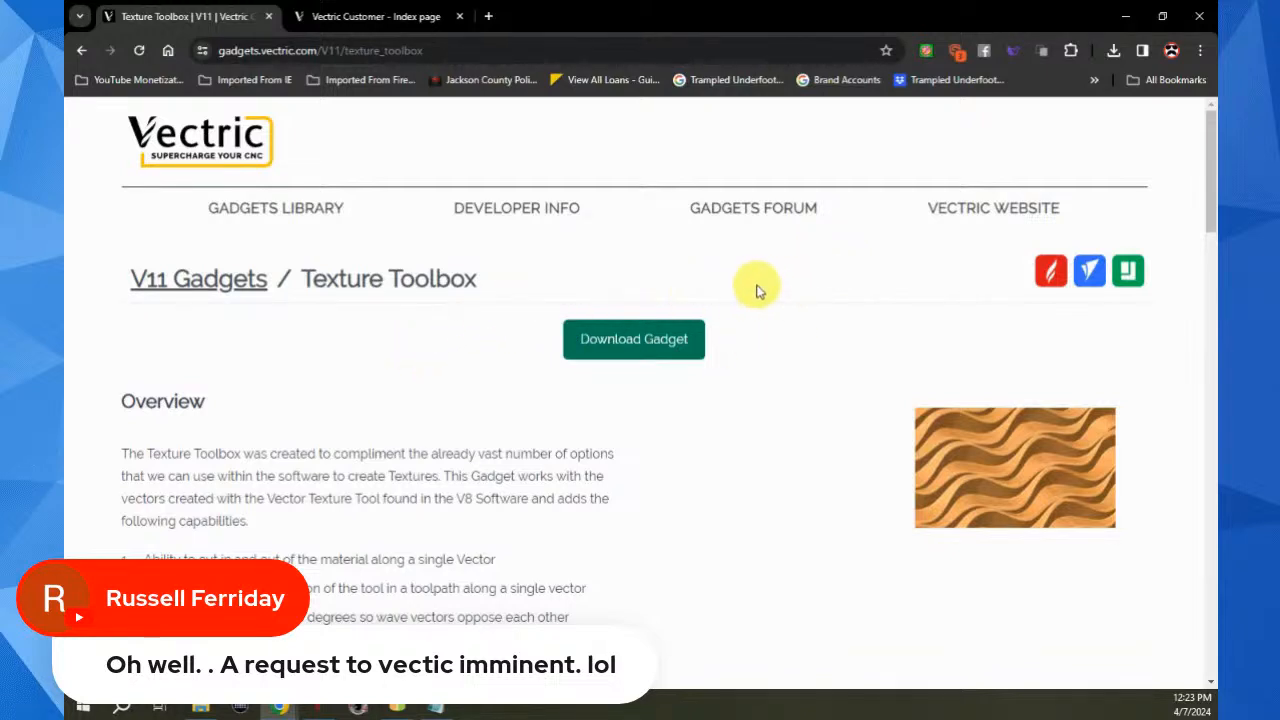
click(370, 15)
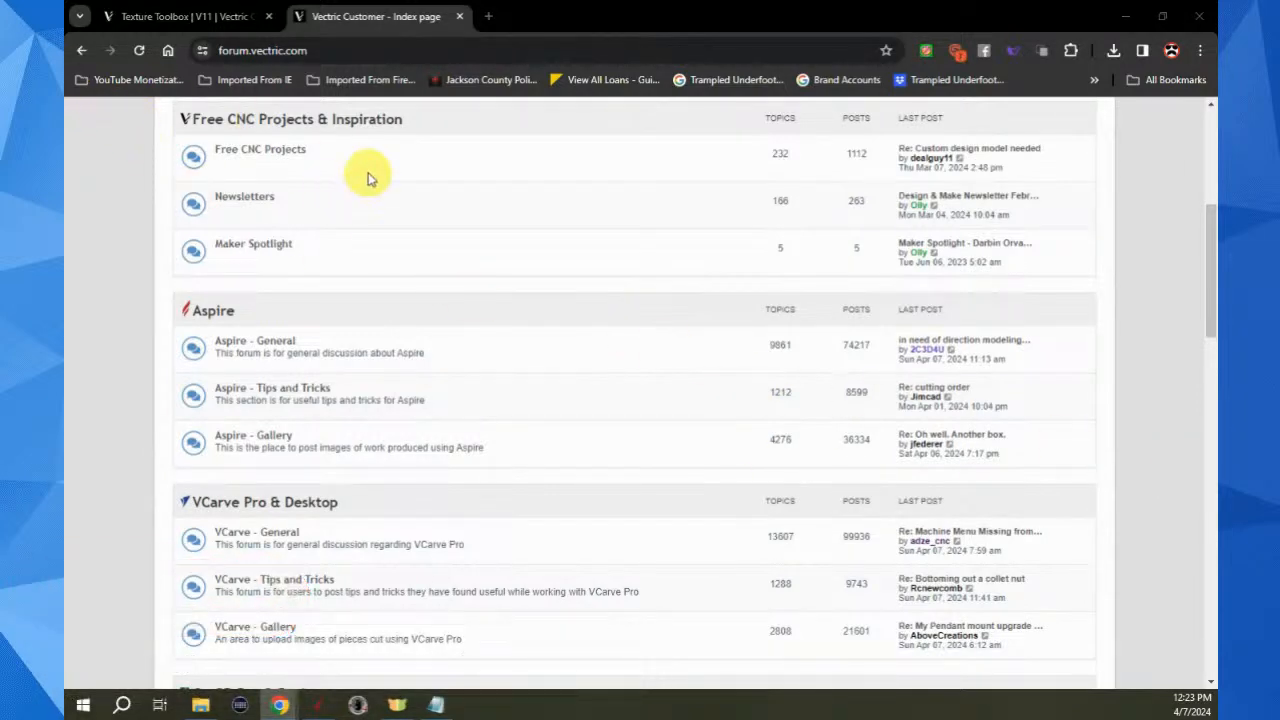
scroll(368, 176, up, 3)
scroll(368, 170, up, 3)
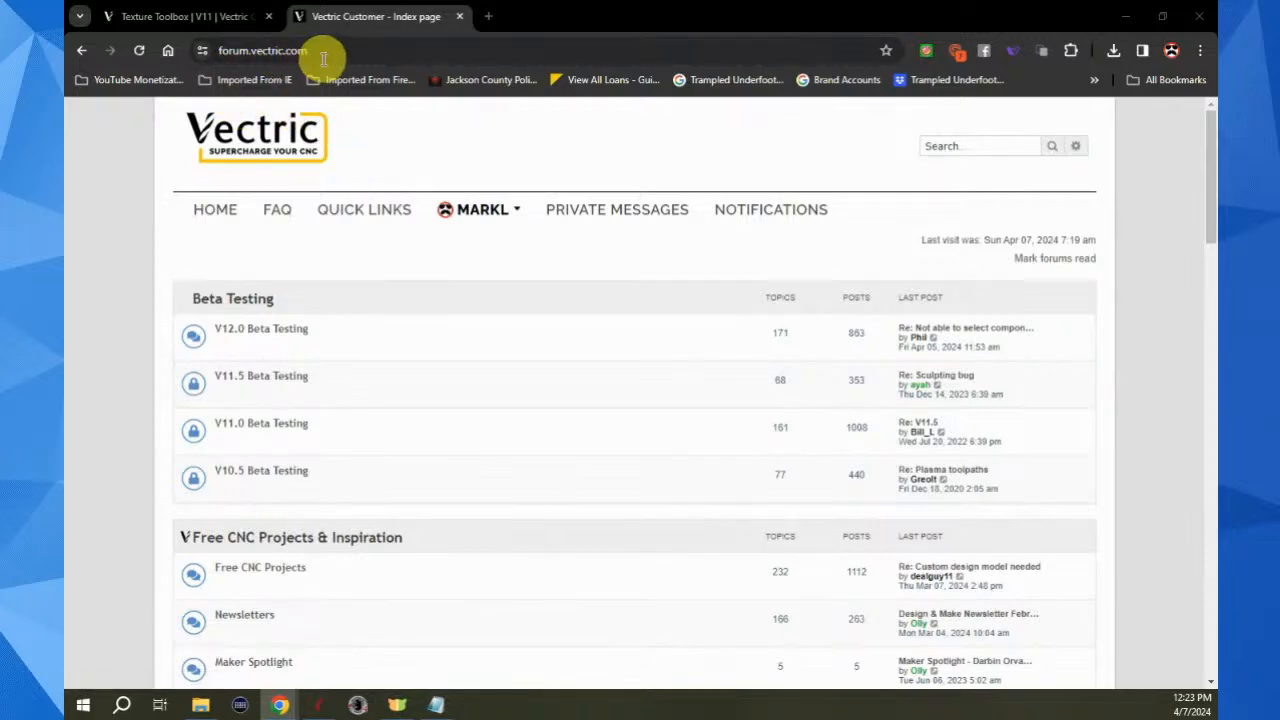
scroll(500, 211, down, 5)
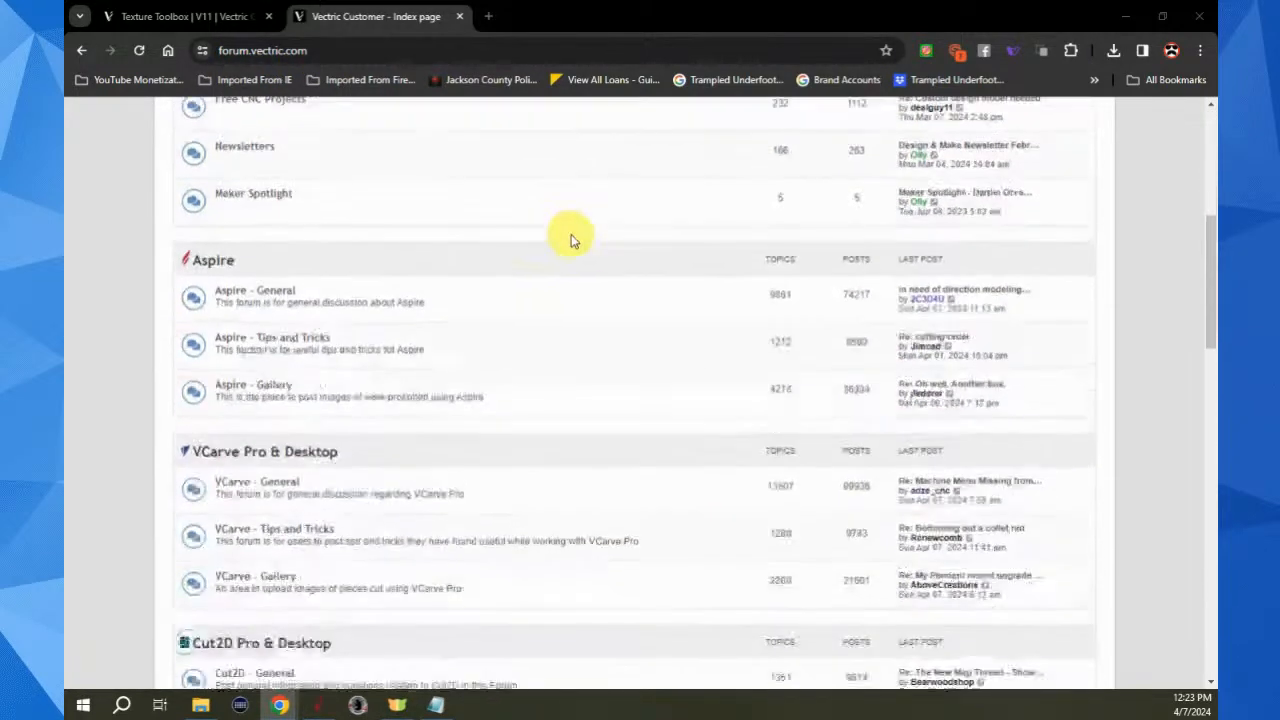
scroll(645, 222, down, 1)
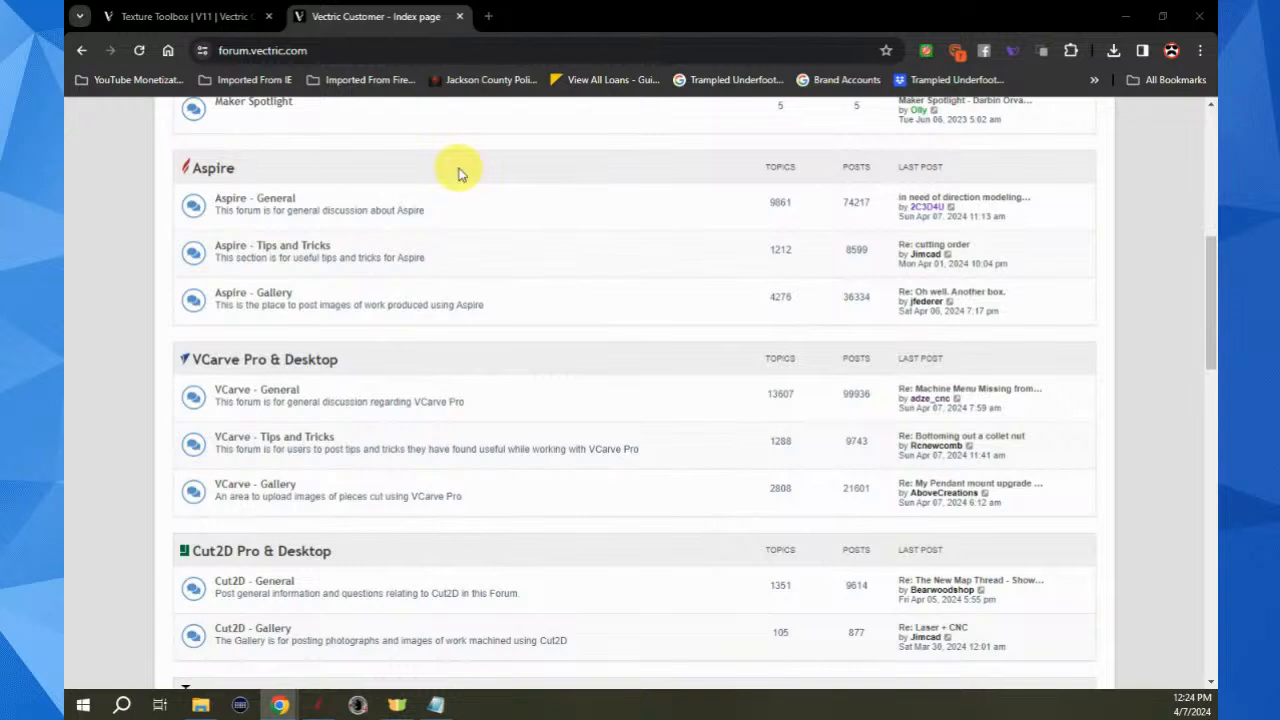
scroll(570, 314, down, 3)
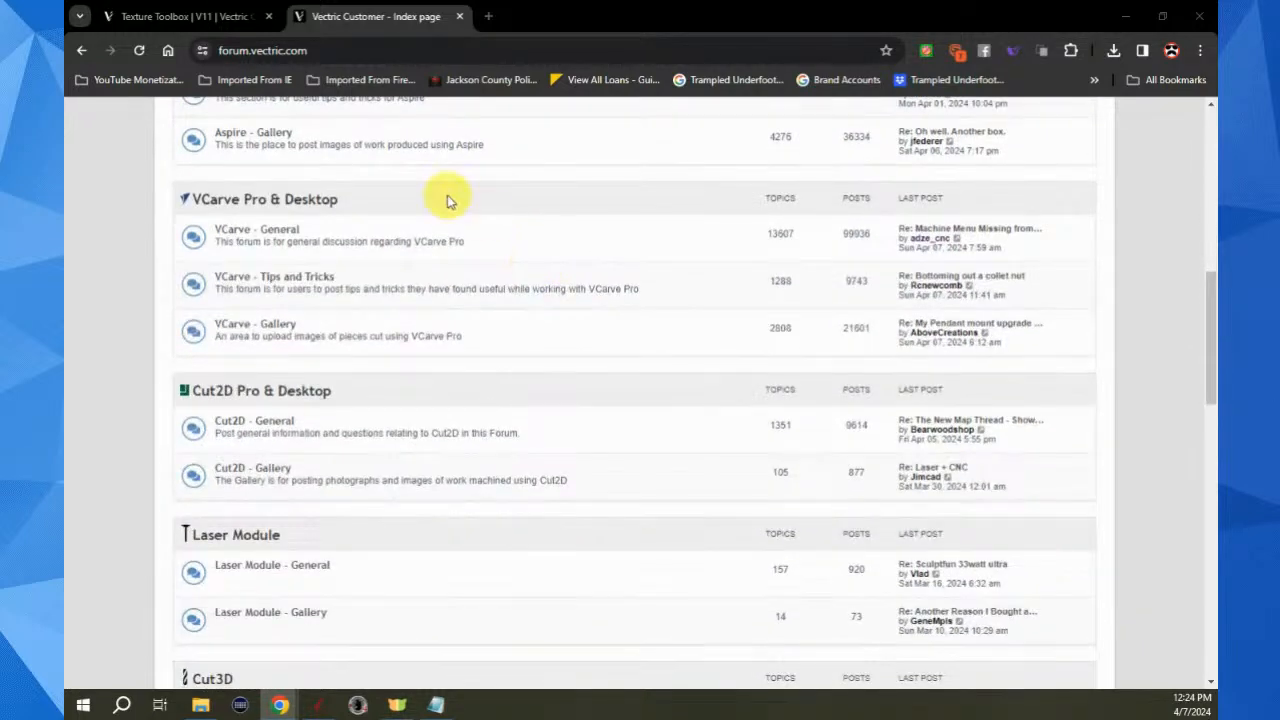
scroll(528, 414, down, 1)
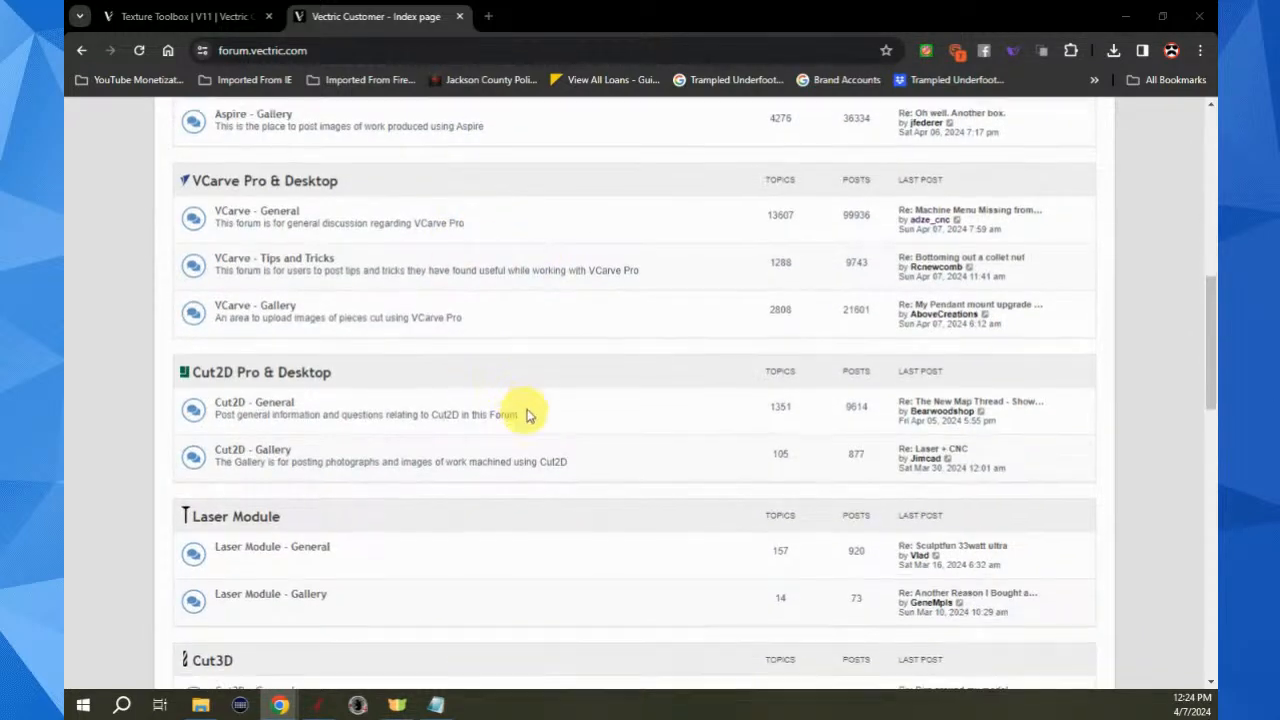
scroll(510, 350, down, 2)
scroll(560, 360, down, 2)
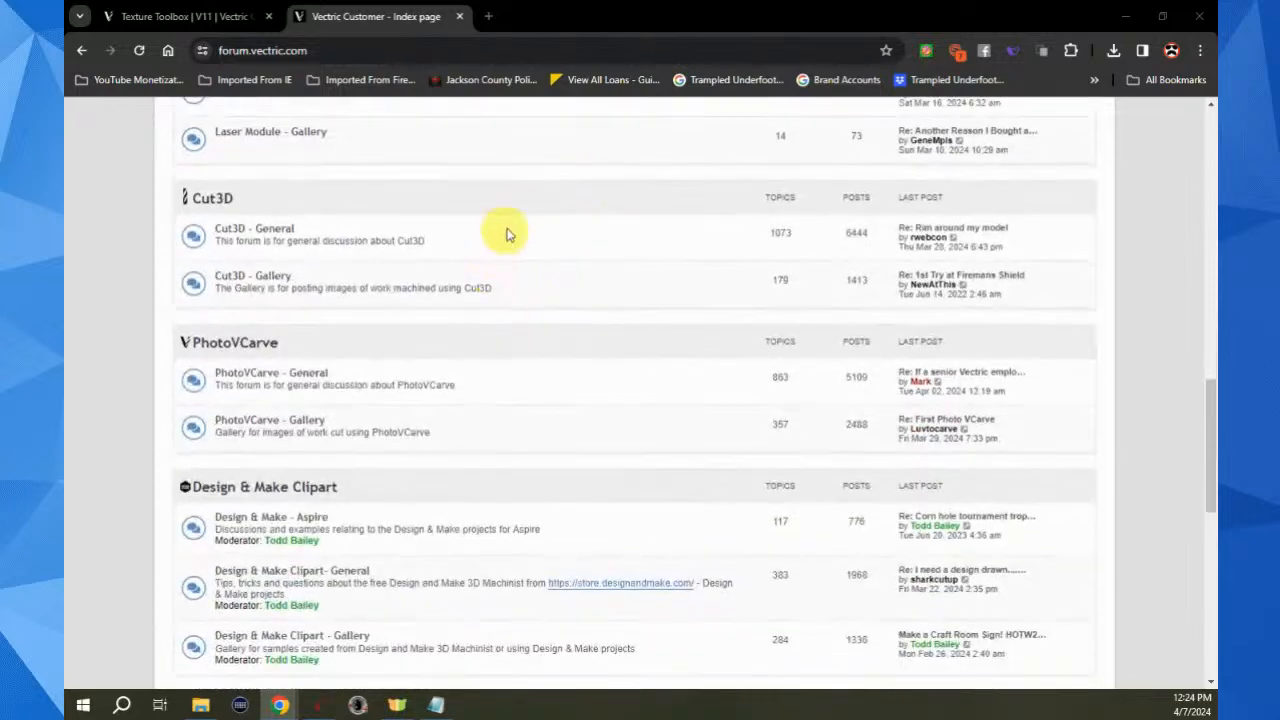
scroll(558, 340, down, 2)
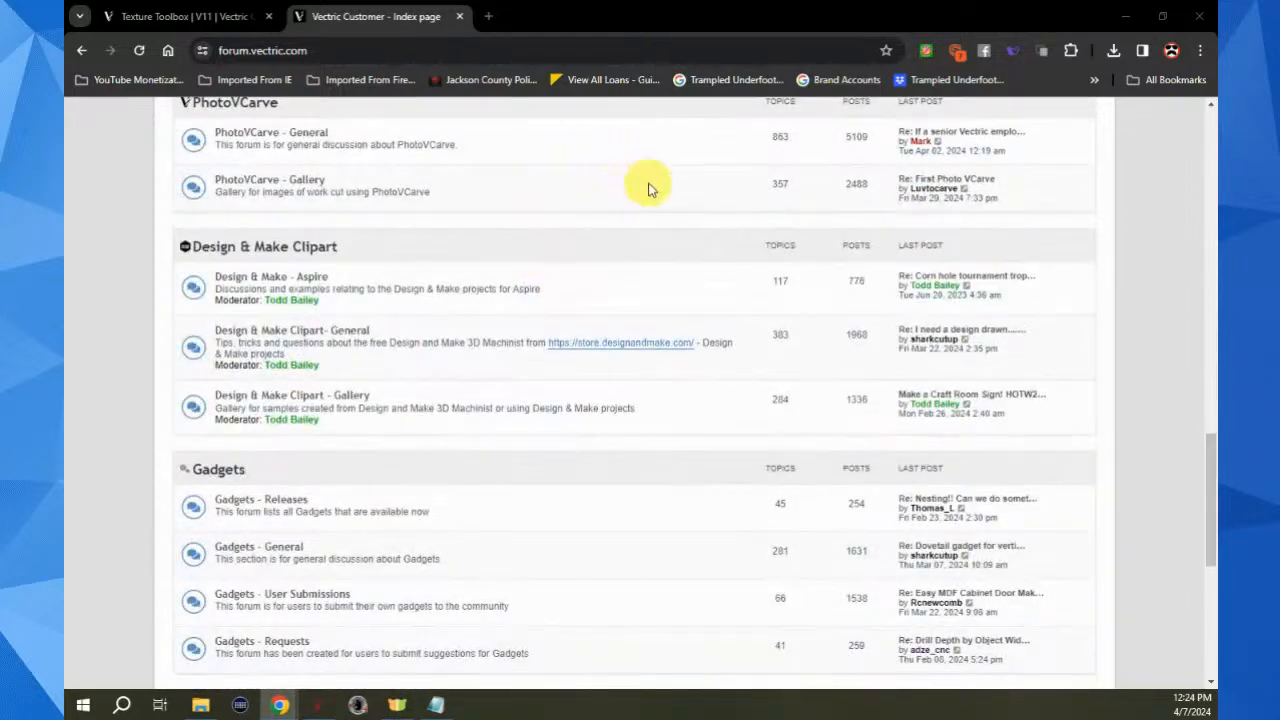
scroll(513, 255, down, 2)
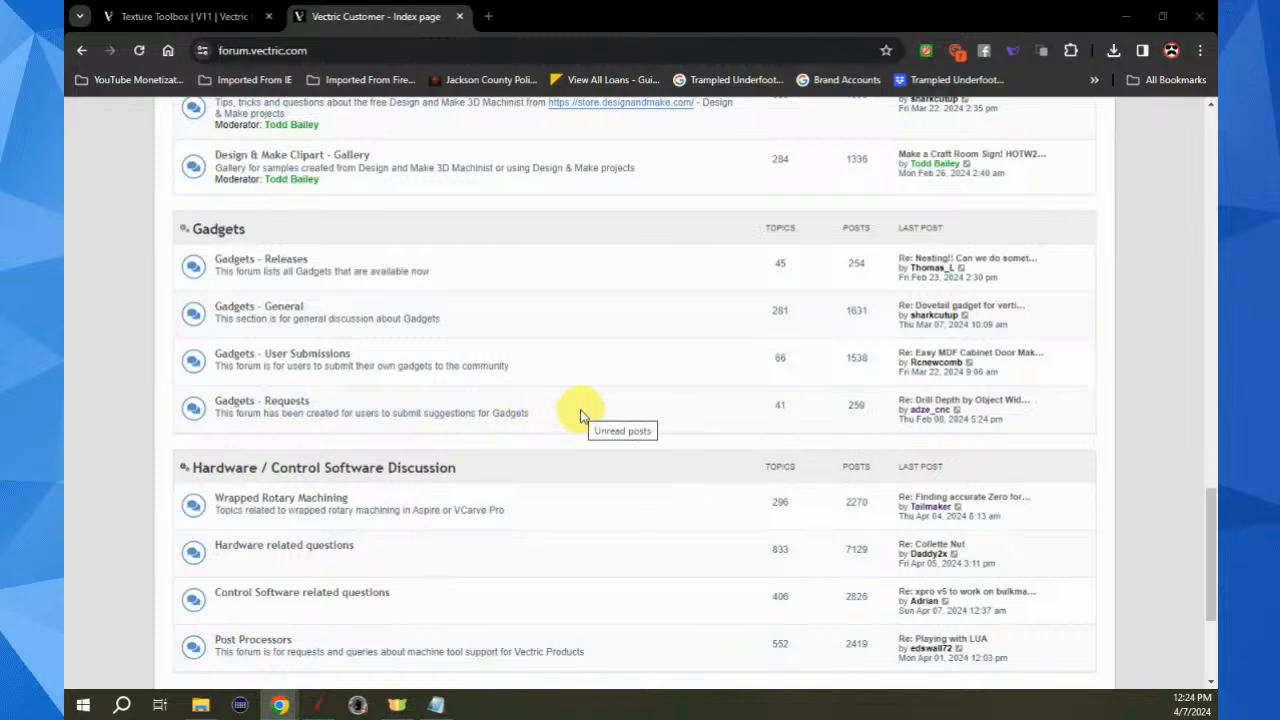
Look over the remaining forum sections, return to the Aspire and VCarve sections, and switch back to Aspire
scroll(620, 410, down, 3)
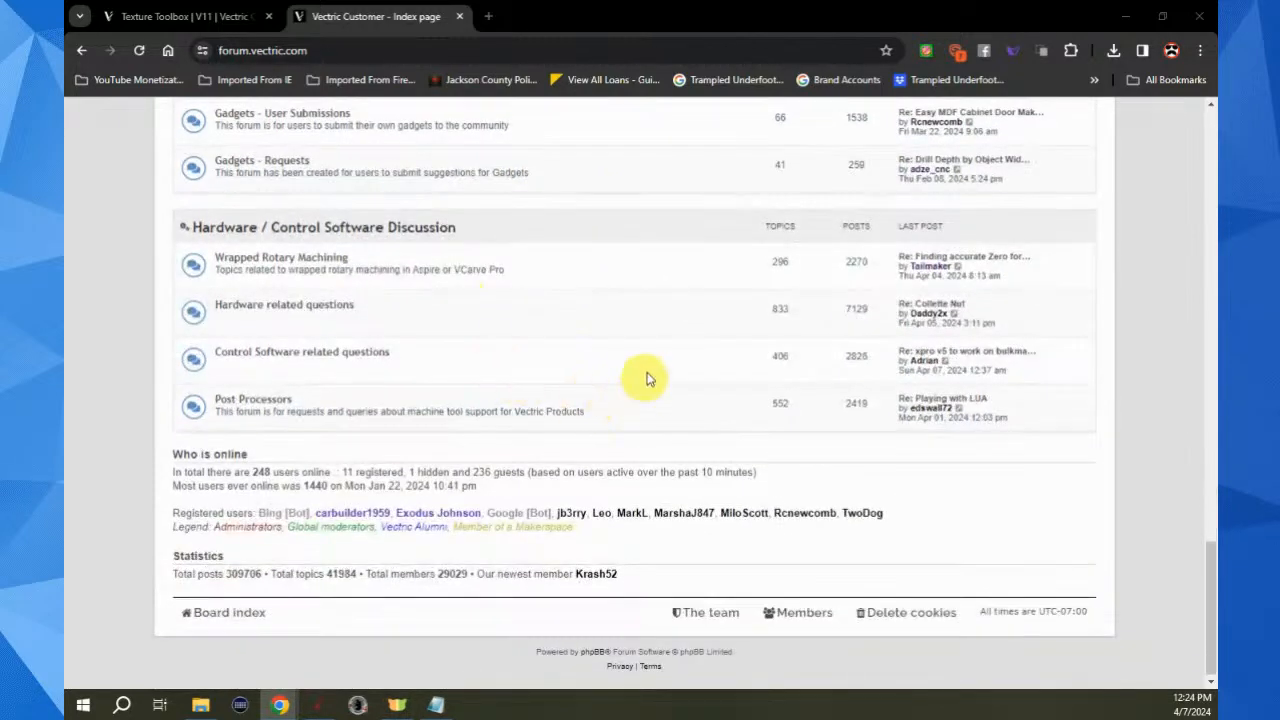
scroll(646, 378, up, 2)
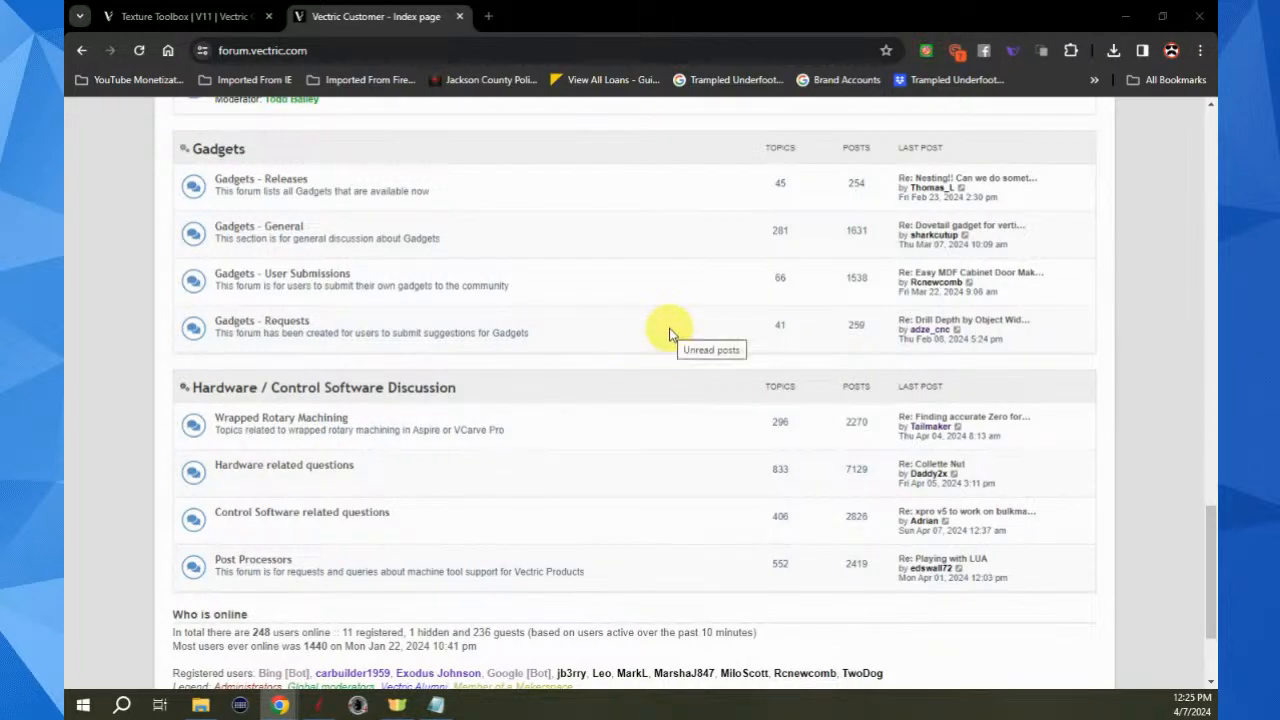
scroll(667, 326, up, 3)
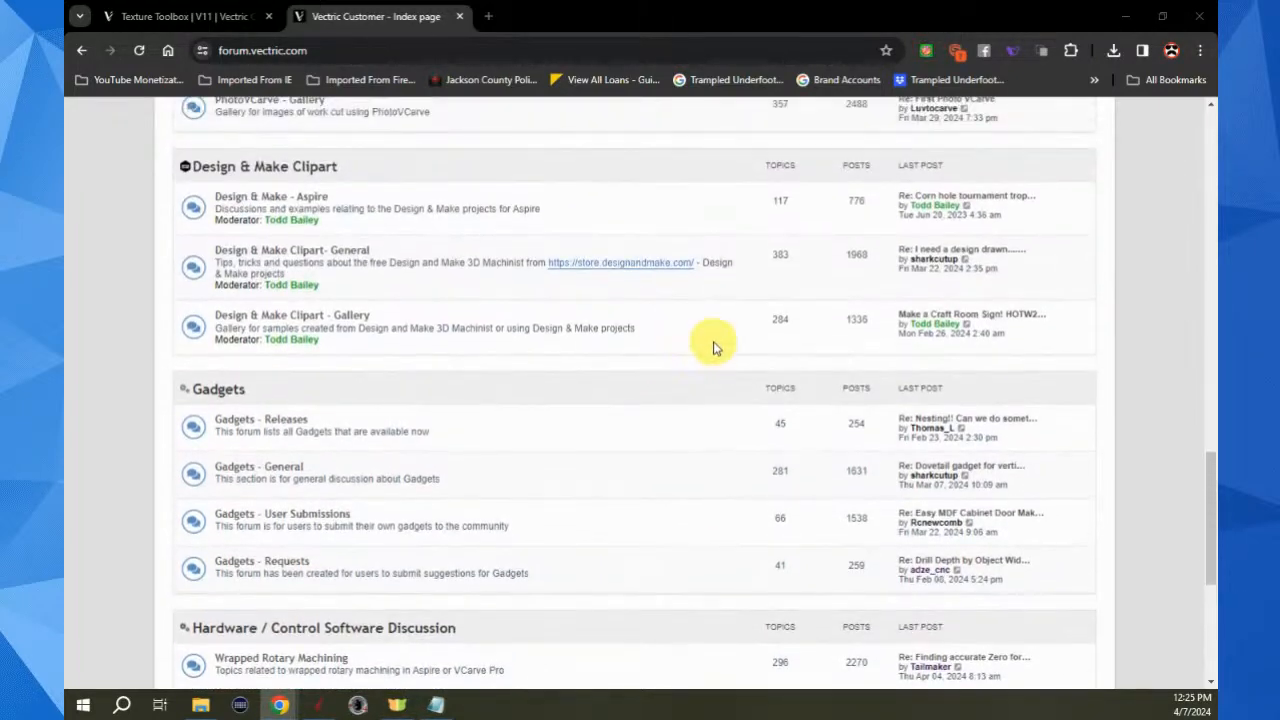
scroll(713, 347, up, 10)
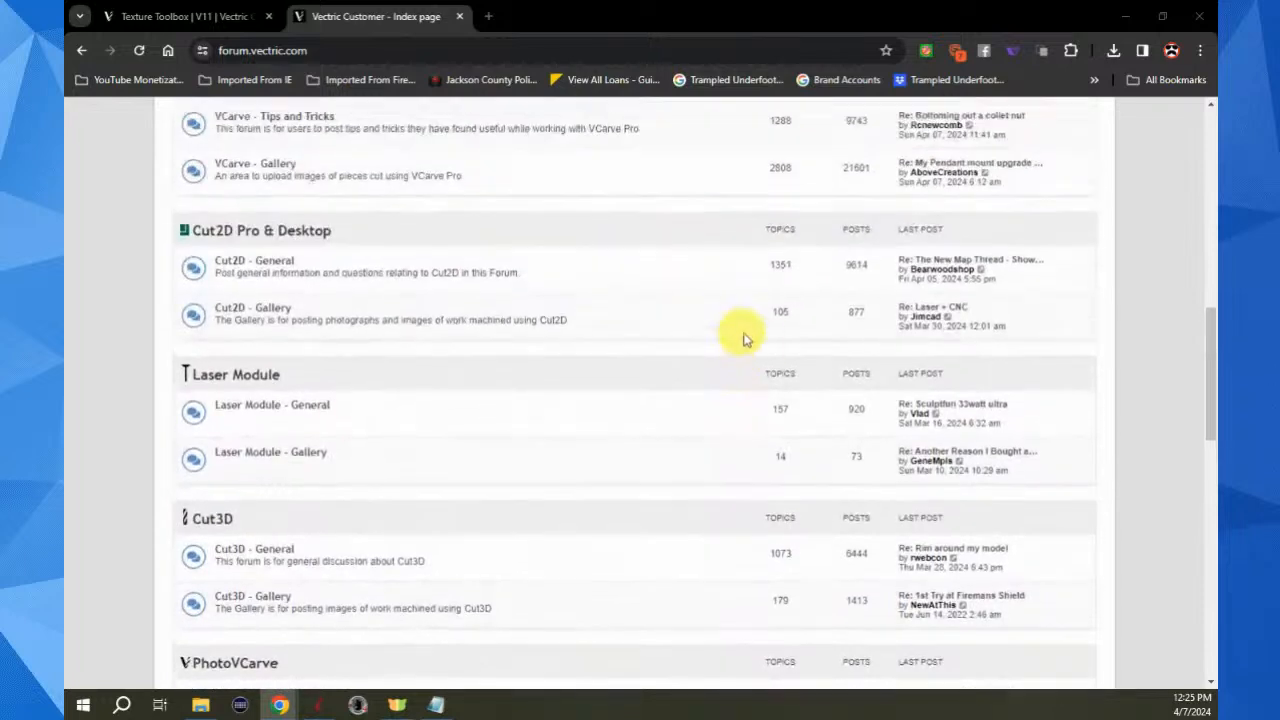
scroll(743, 340, up, 4)
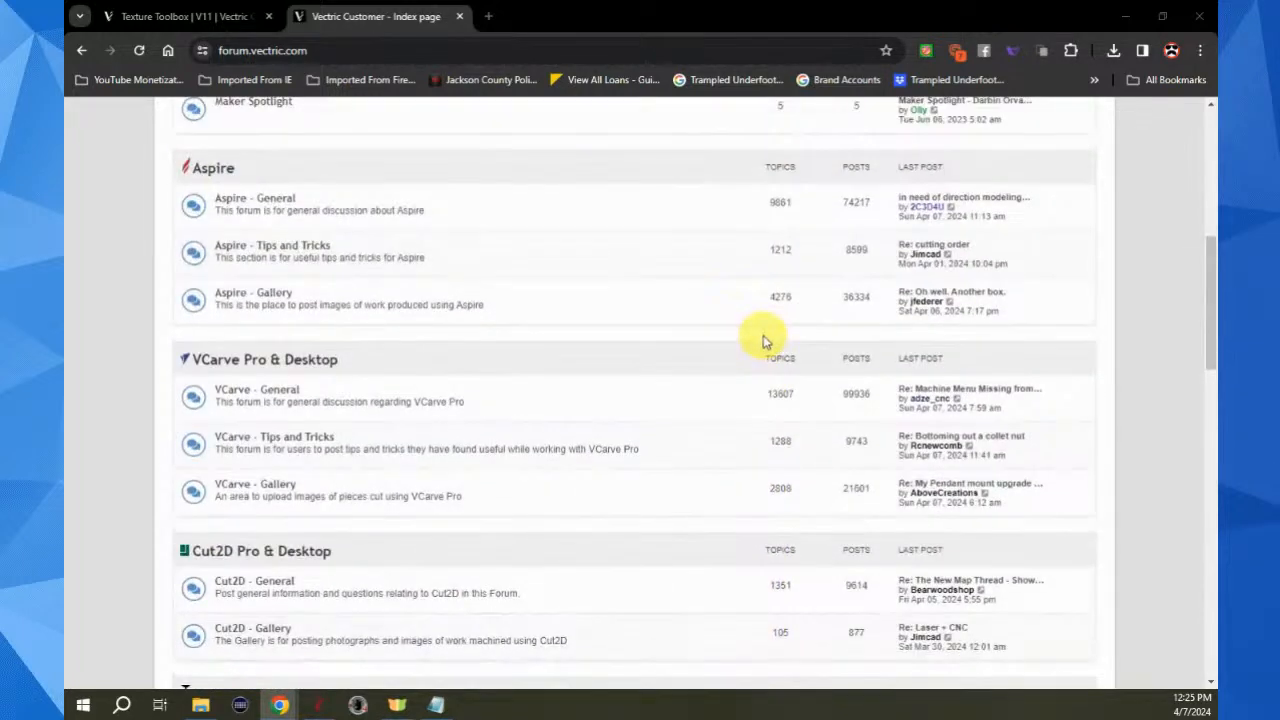
scroll(758, 338, down, 1)
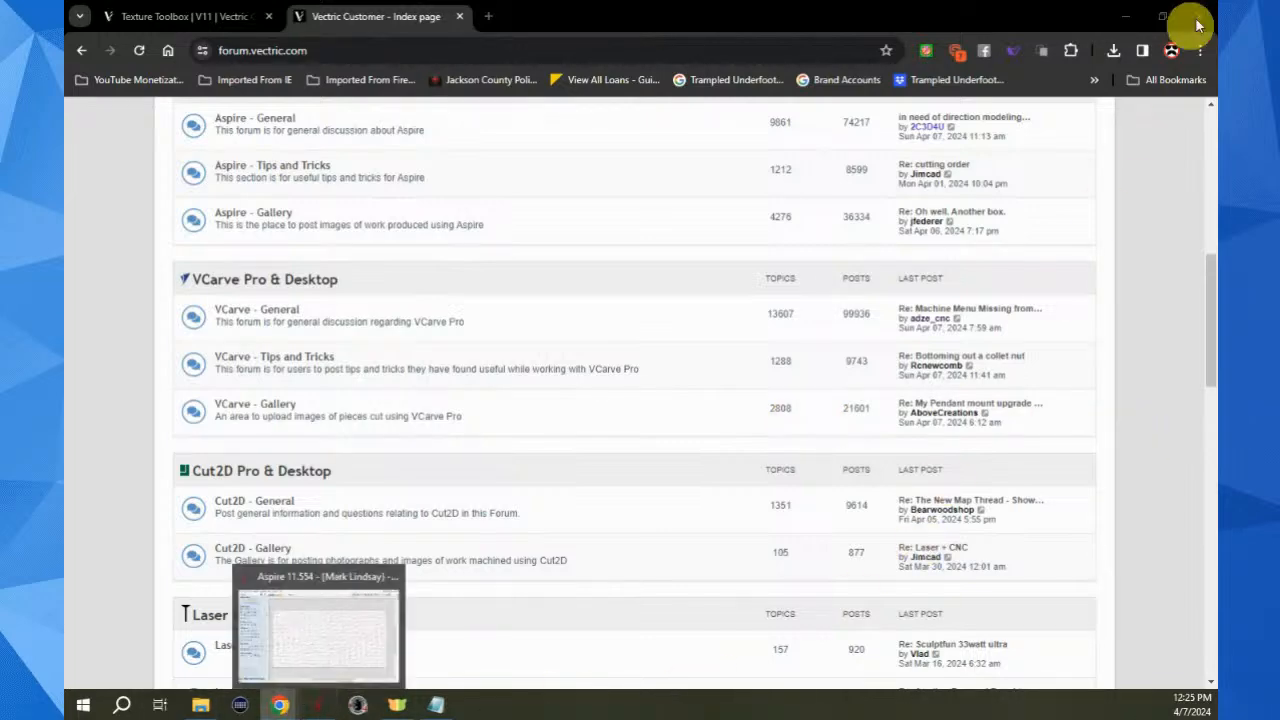
click(1126, 20)
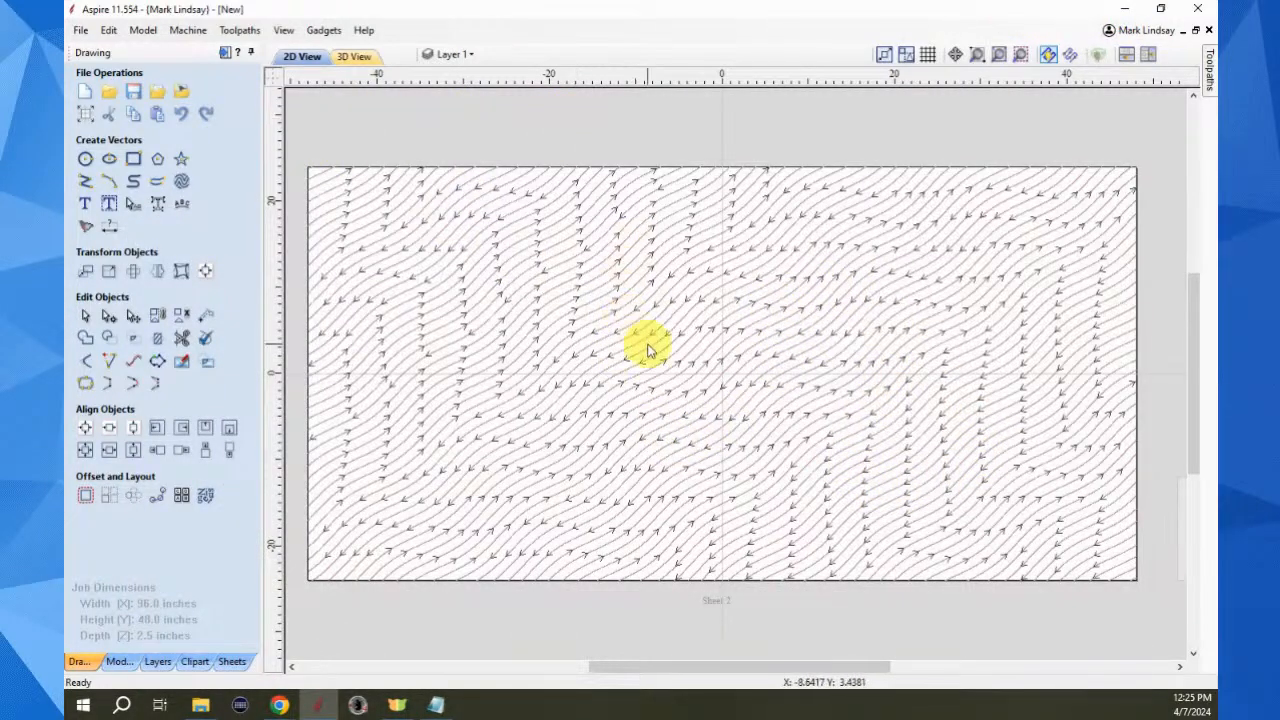
Hide the regenerated Texture 36 Deg toolpath and delete all toolpaths from the job, accepting that the deletion is permanent
click(227, 52)
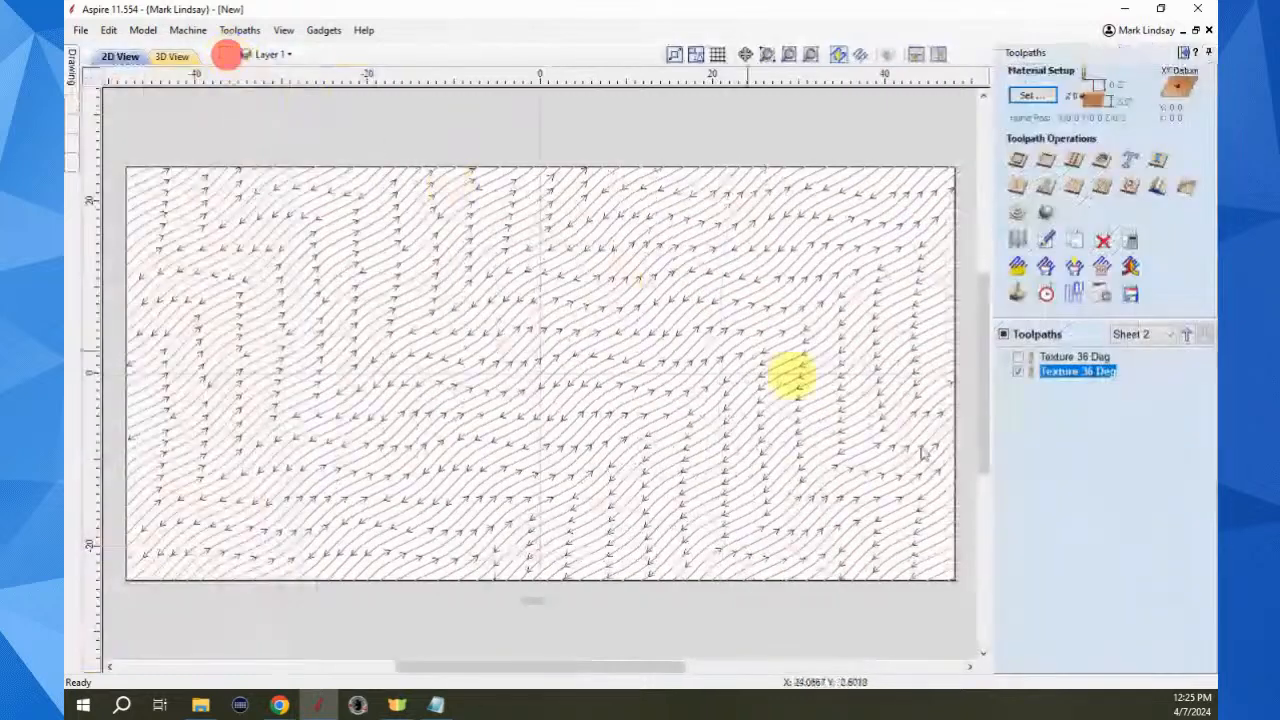
click(1017, 372)
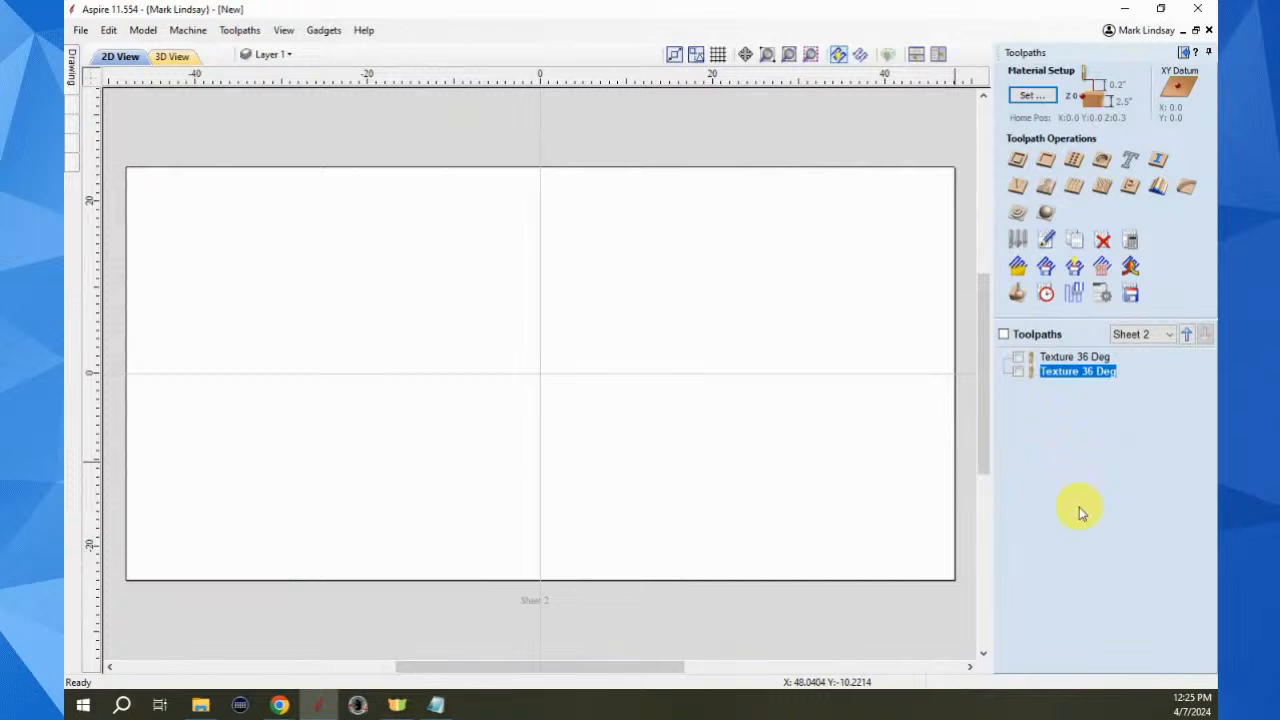
mouse_move(1070, 366)
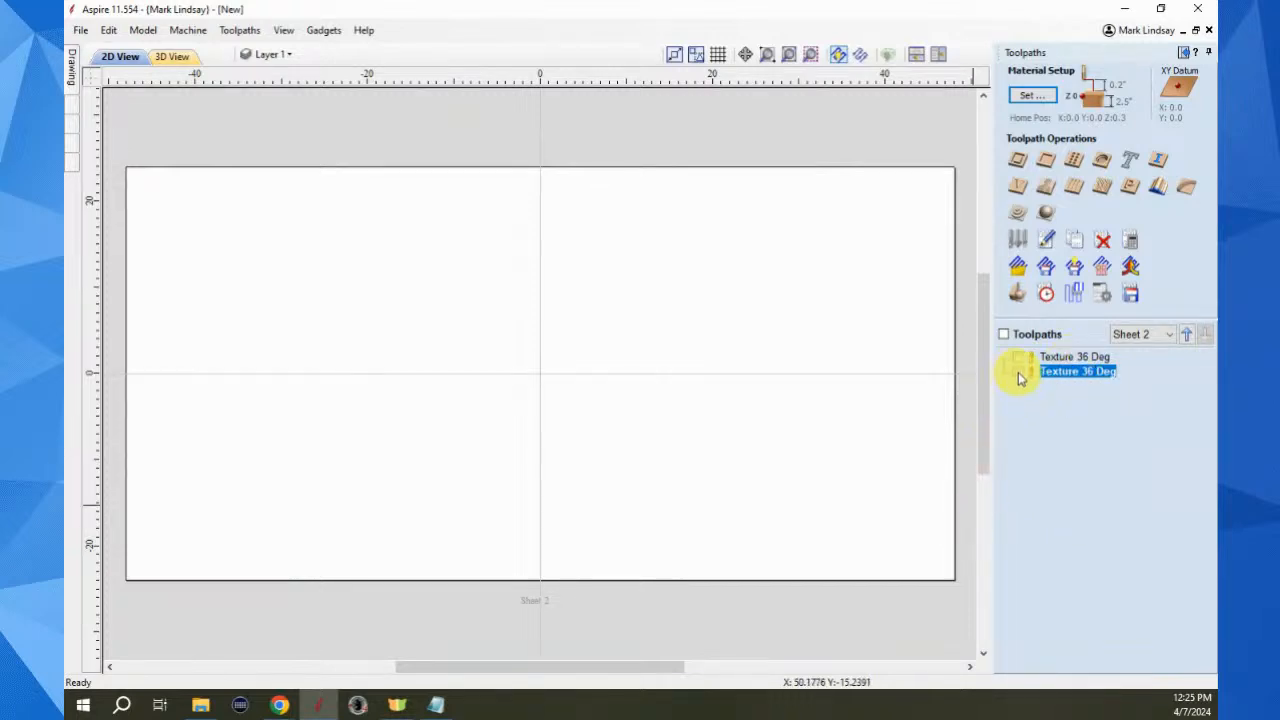
right_click(1070, 372)
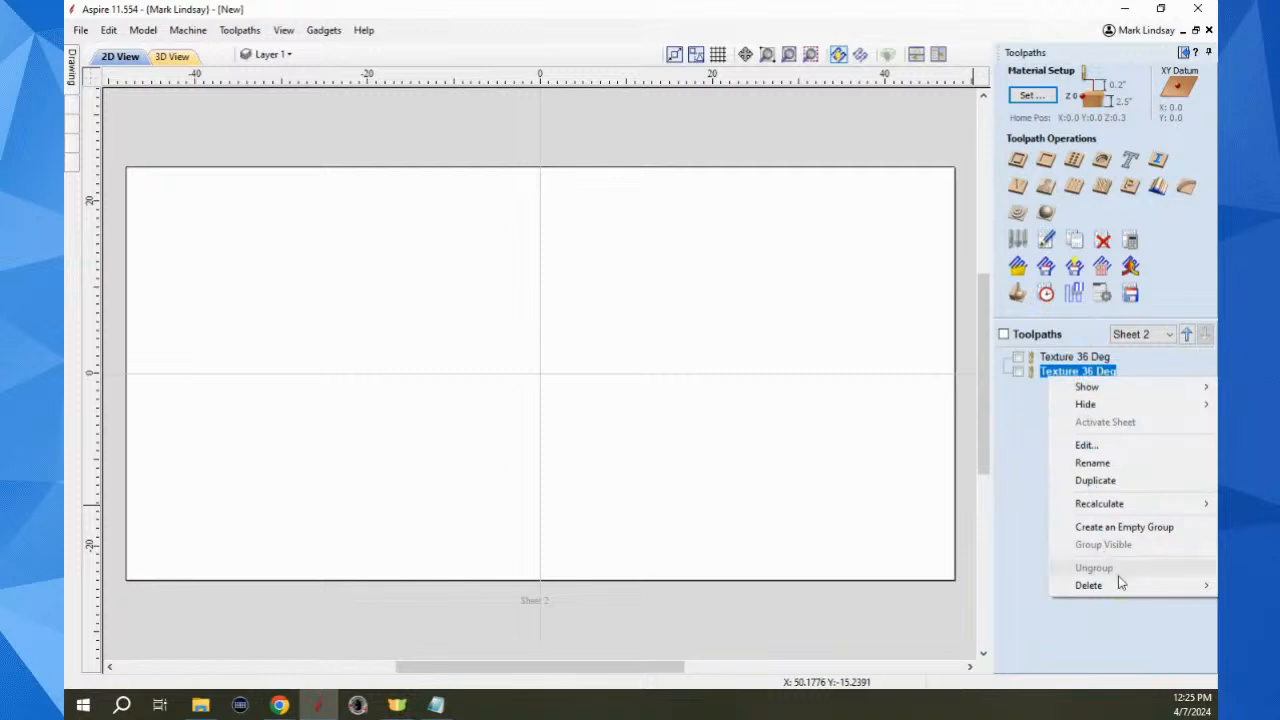
mouse_move(1128, 590)
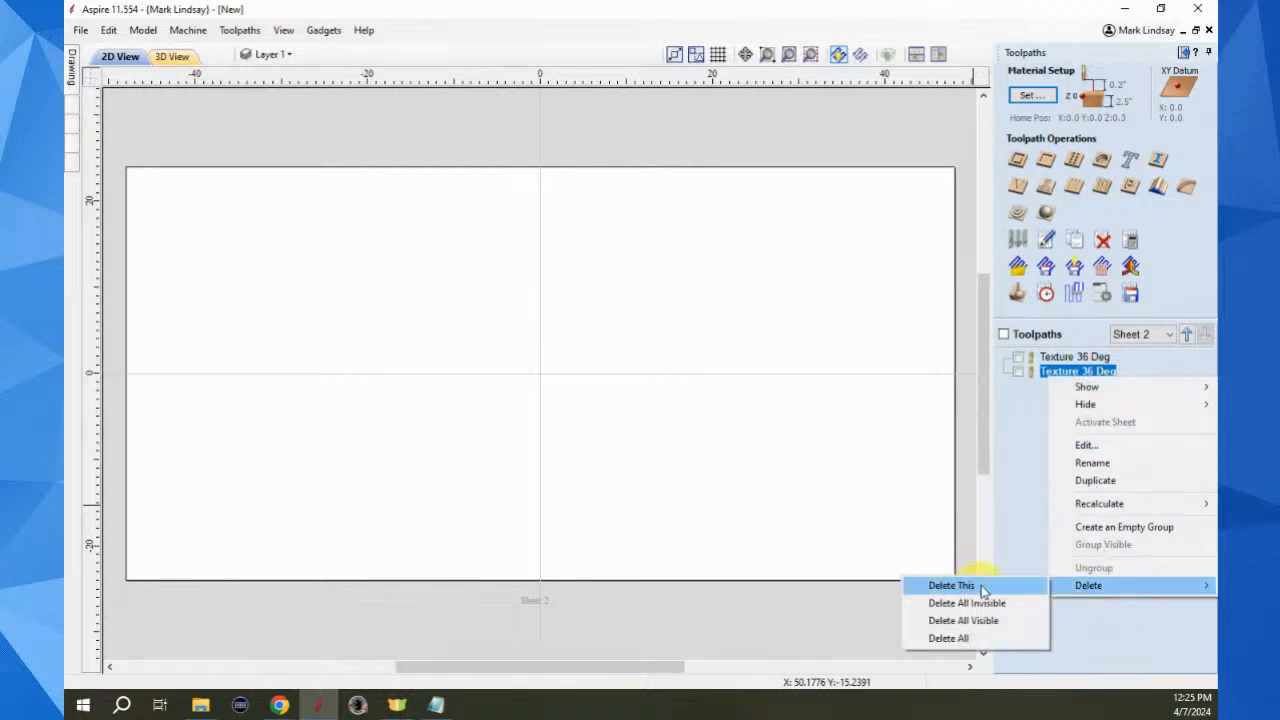
click(971, 638)
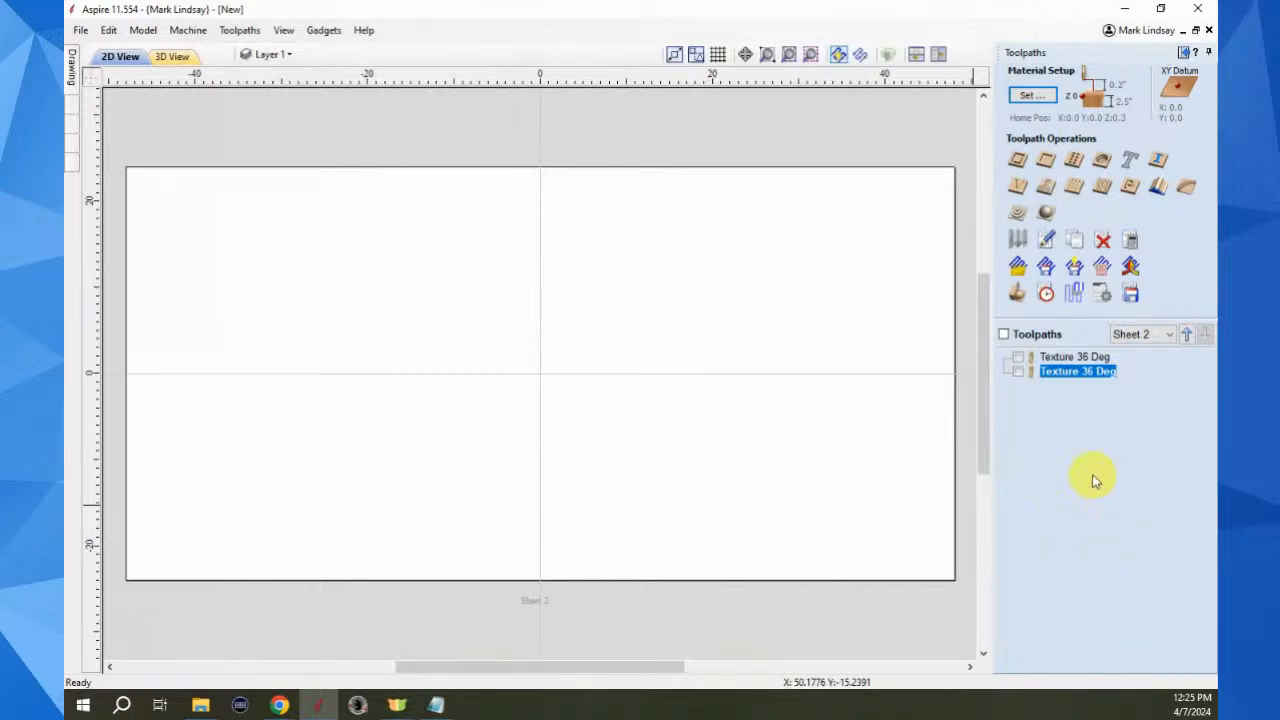
click(793, 451)
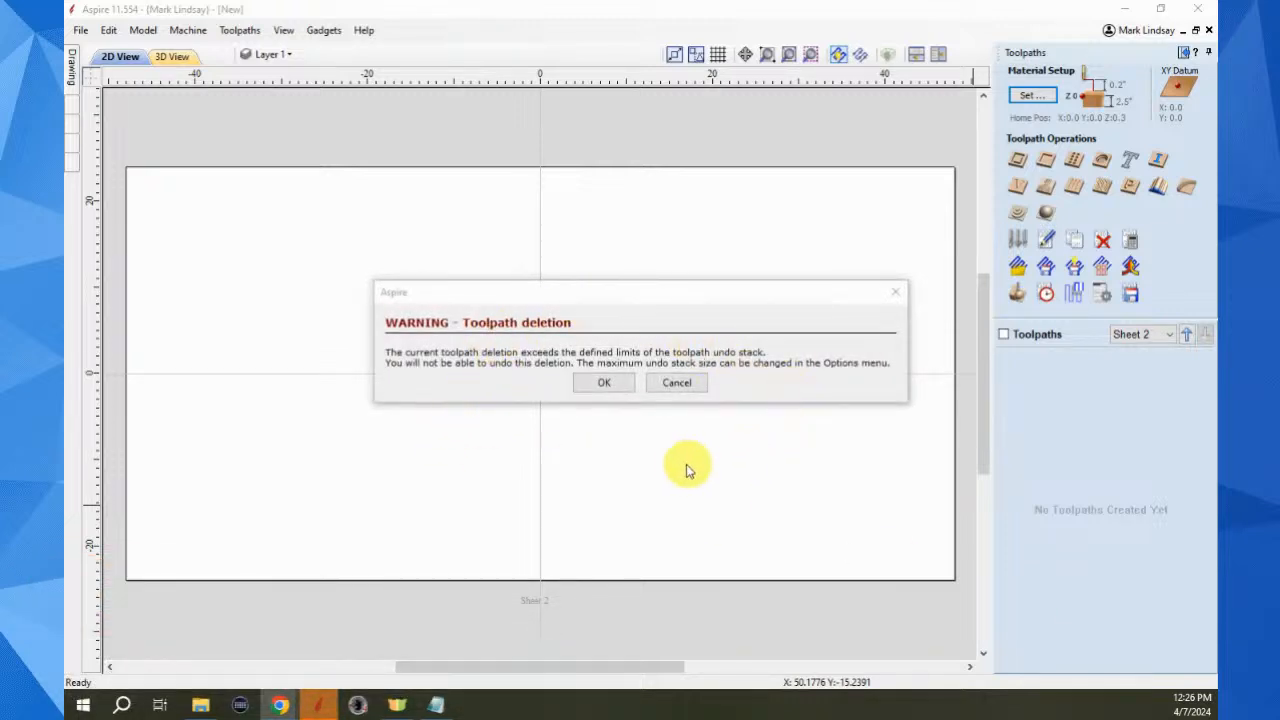
click(603, 385)
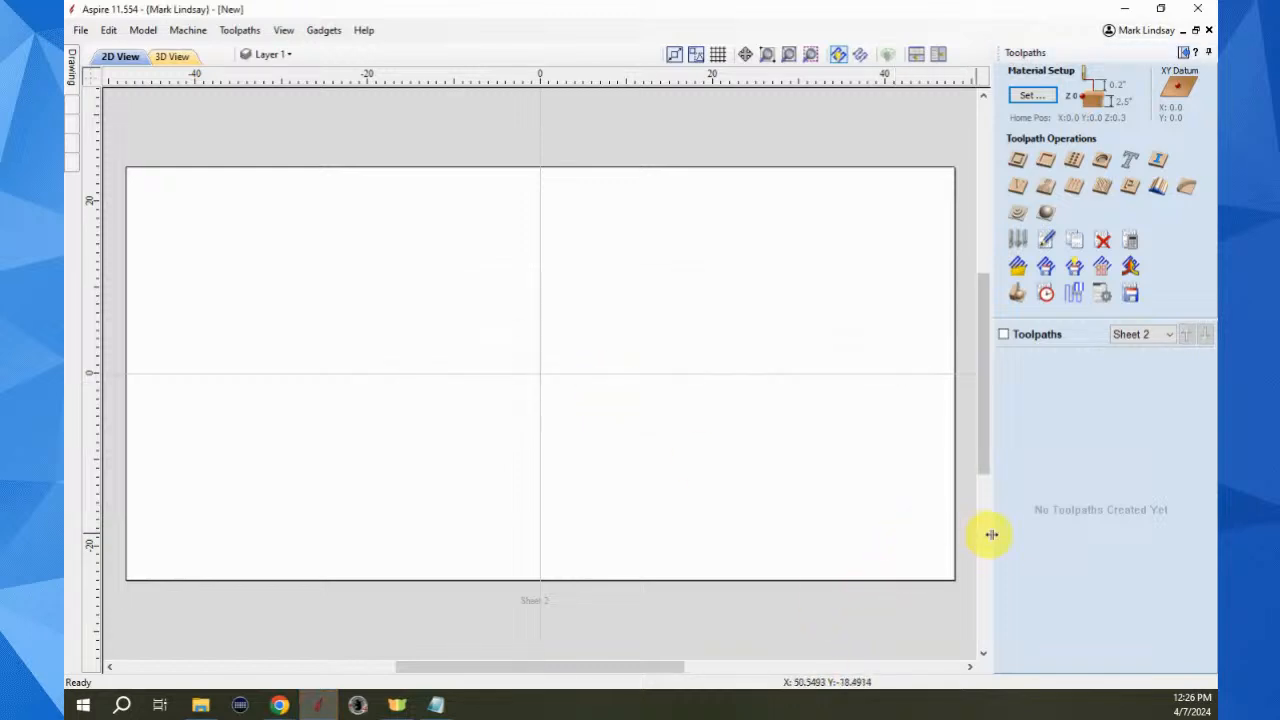
click(762, 440)
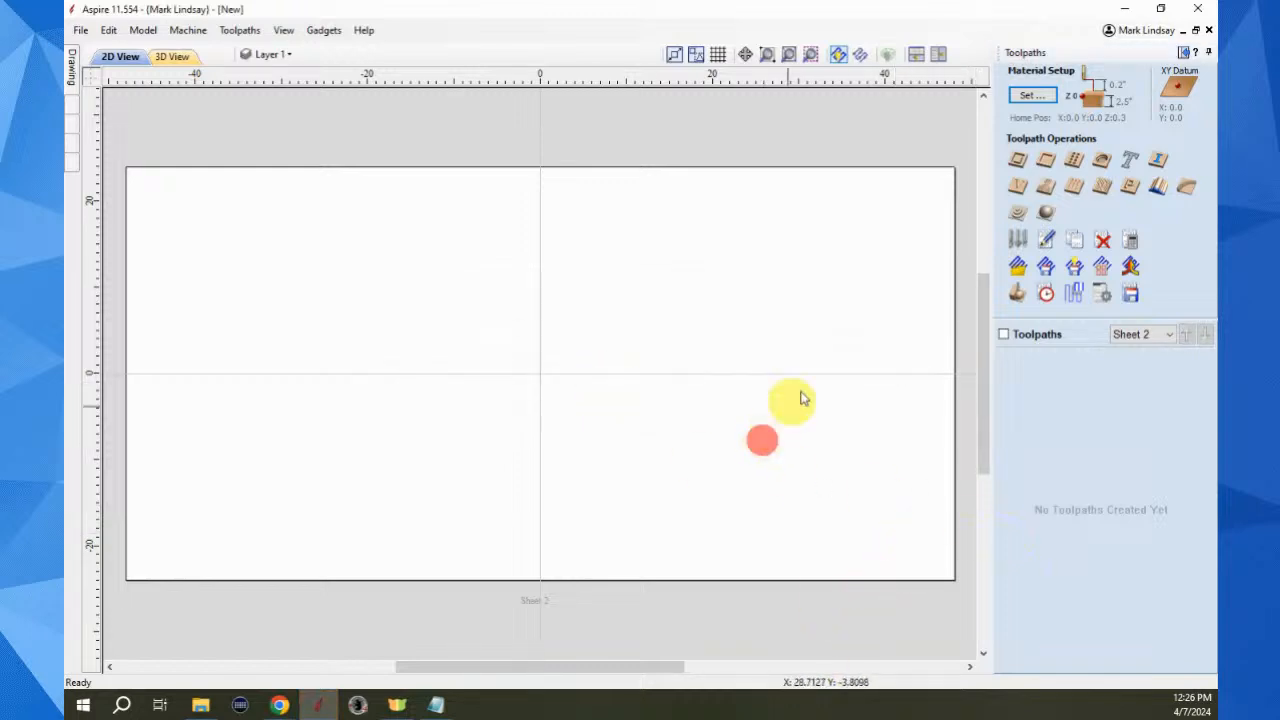
Switch the workspace back to the drawing tools and try to run the Texture Toolbox gadget with no vectors selected
click(1182, 55)
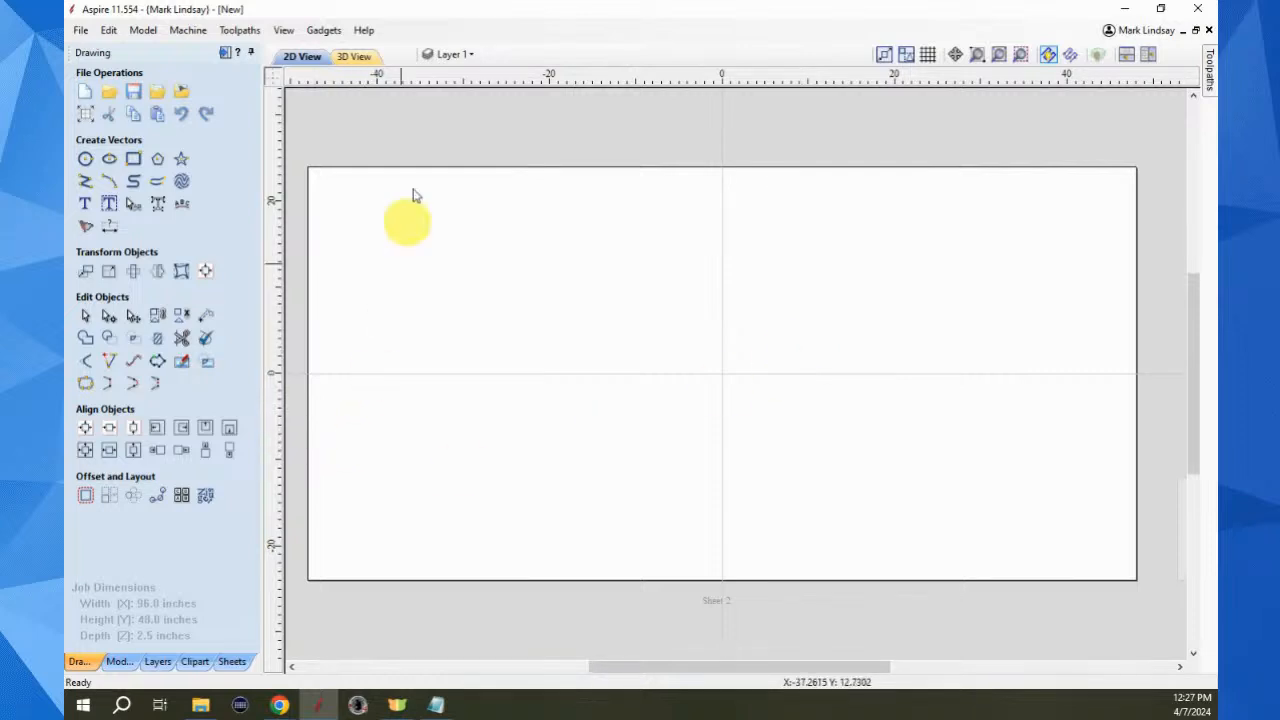
click(320, 30)
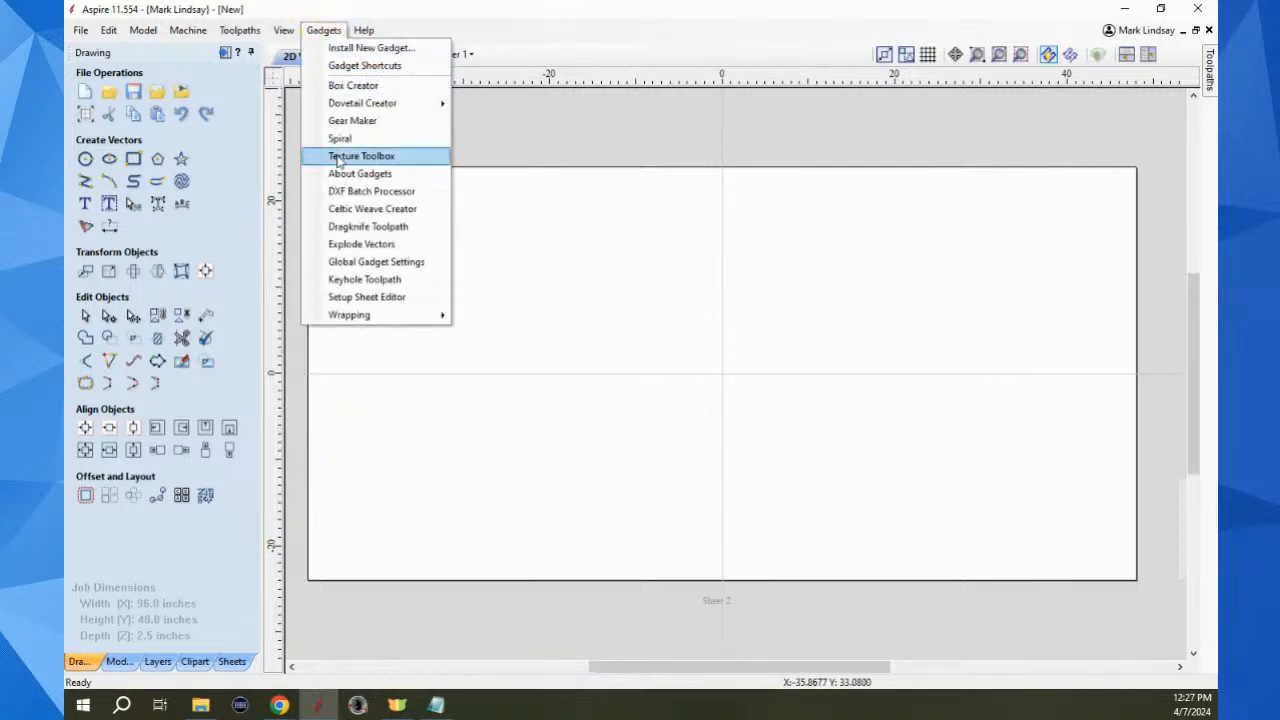
click(358, 157)
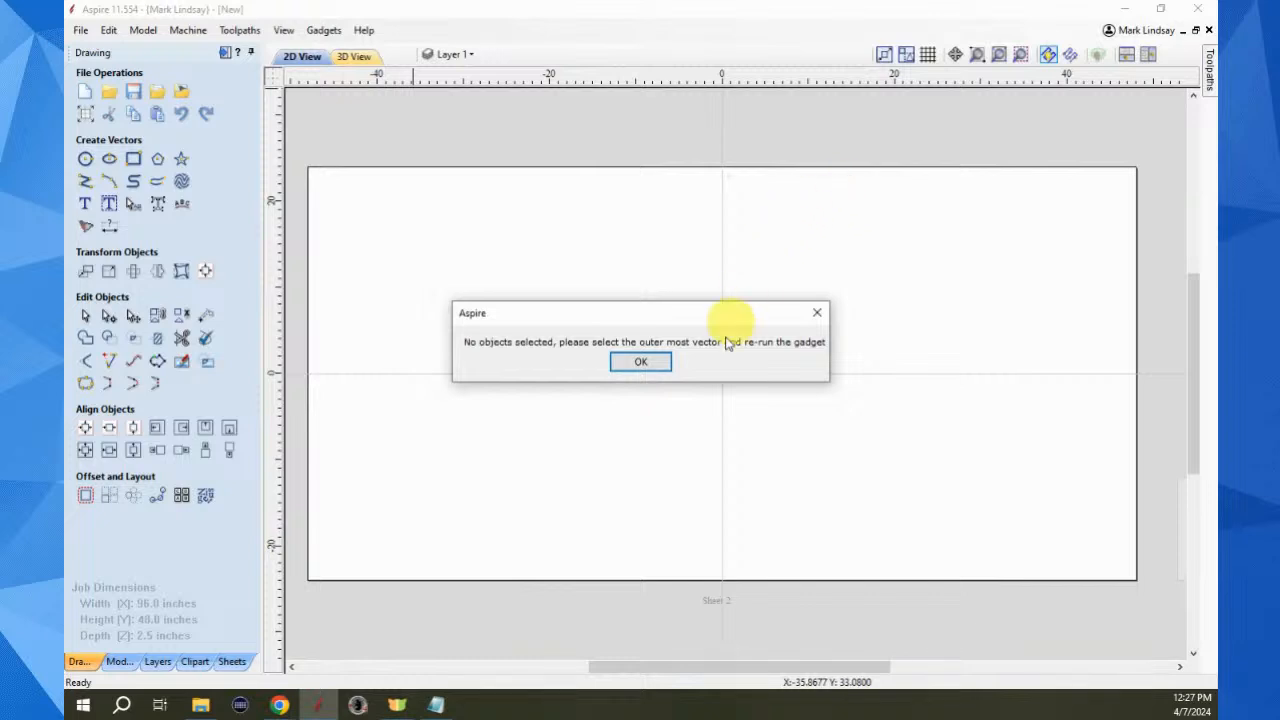
click(644, 360)
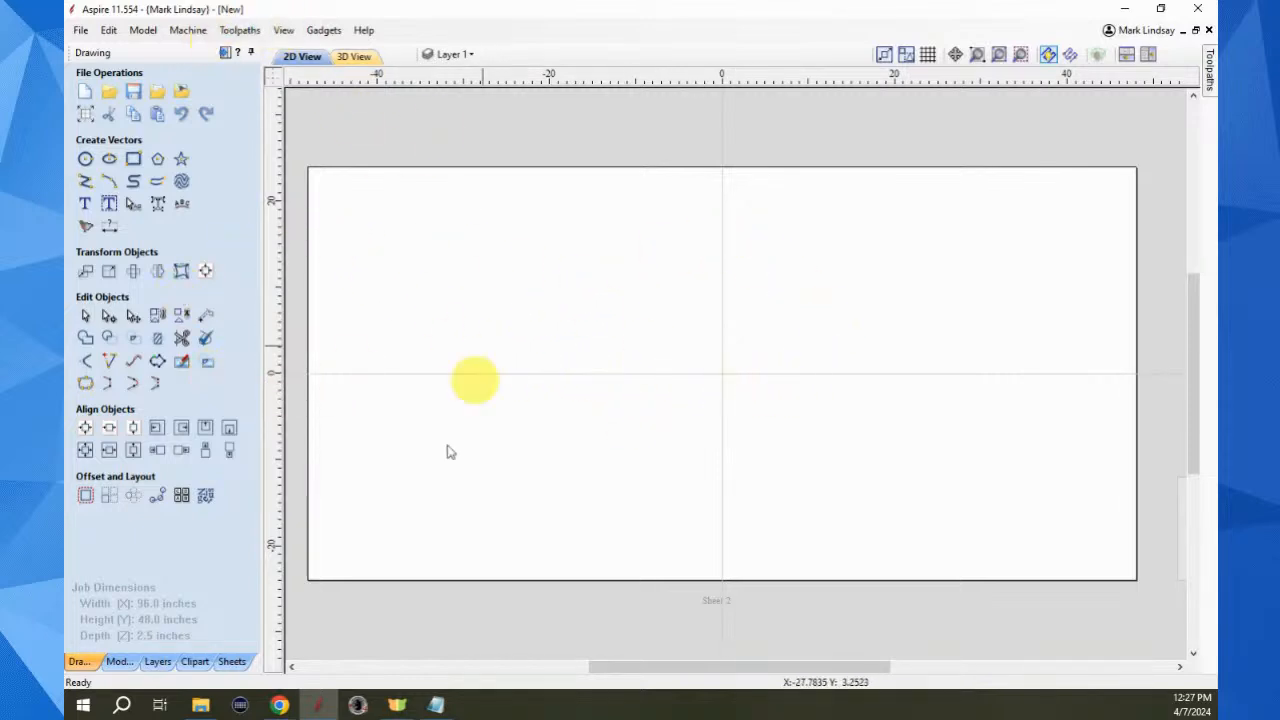
Draw two separate straight lines across the sheet from edge to edge, one in the upper half and a sloping one in the lower half
click(85, 182)
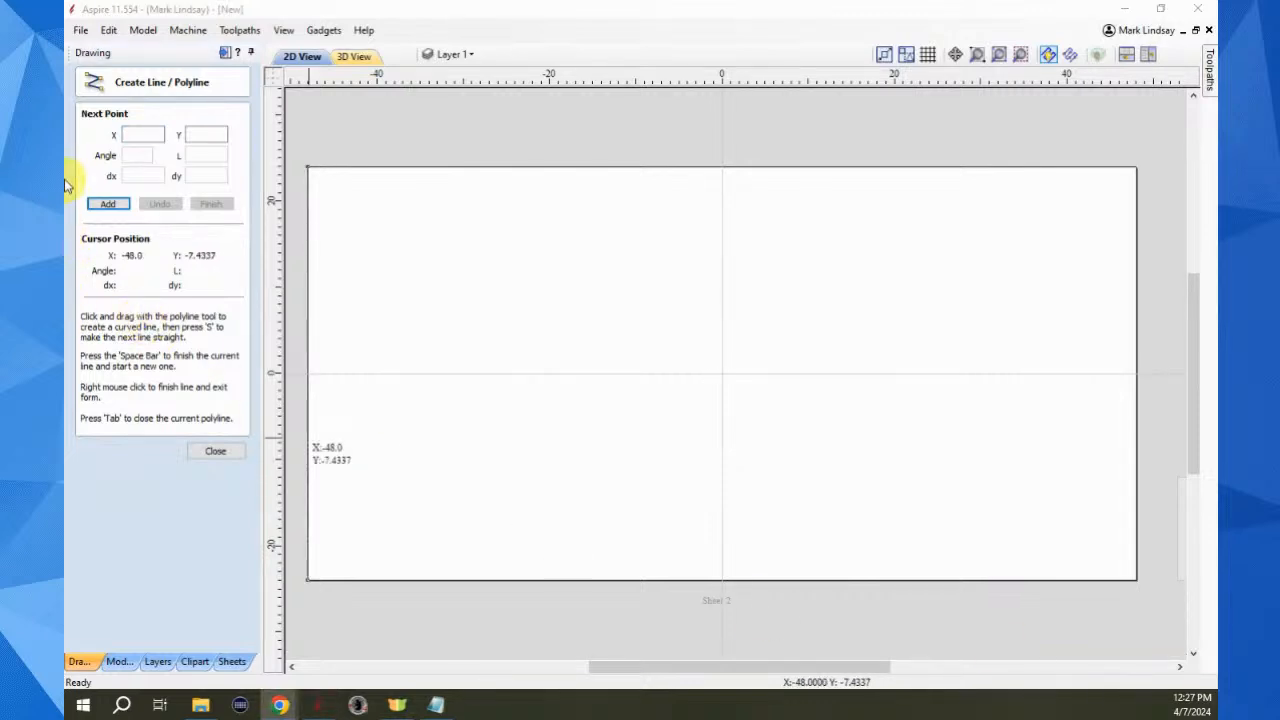
click(308, 261)
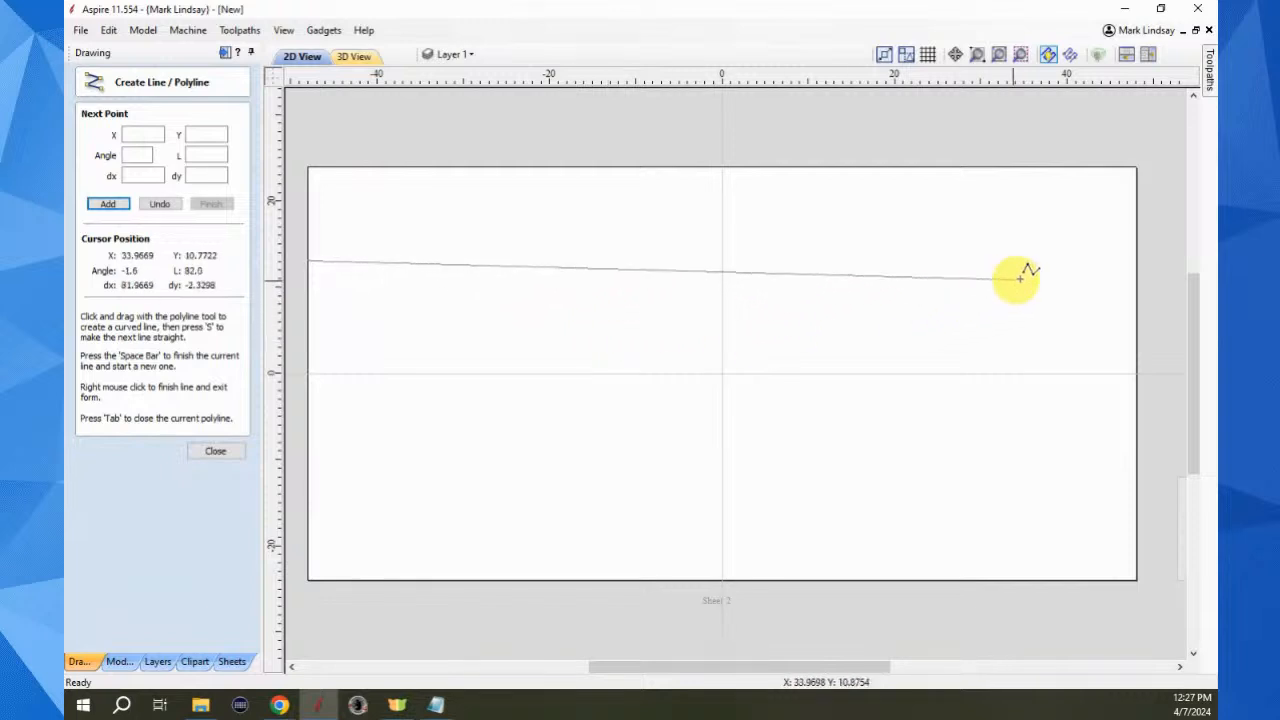
click(1136, 275)
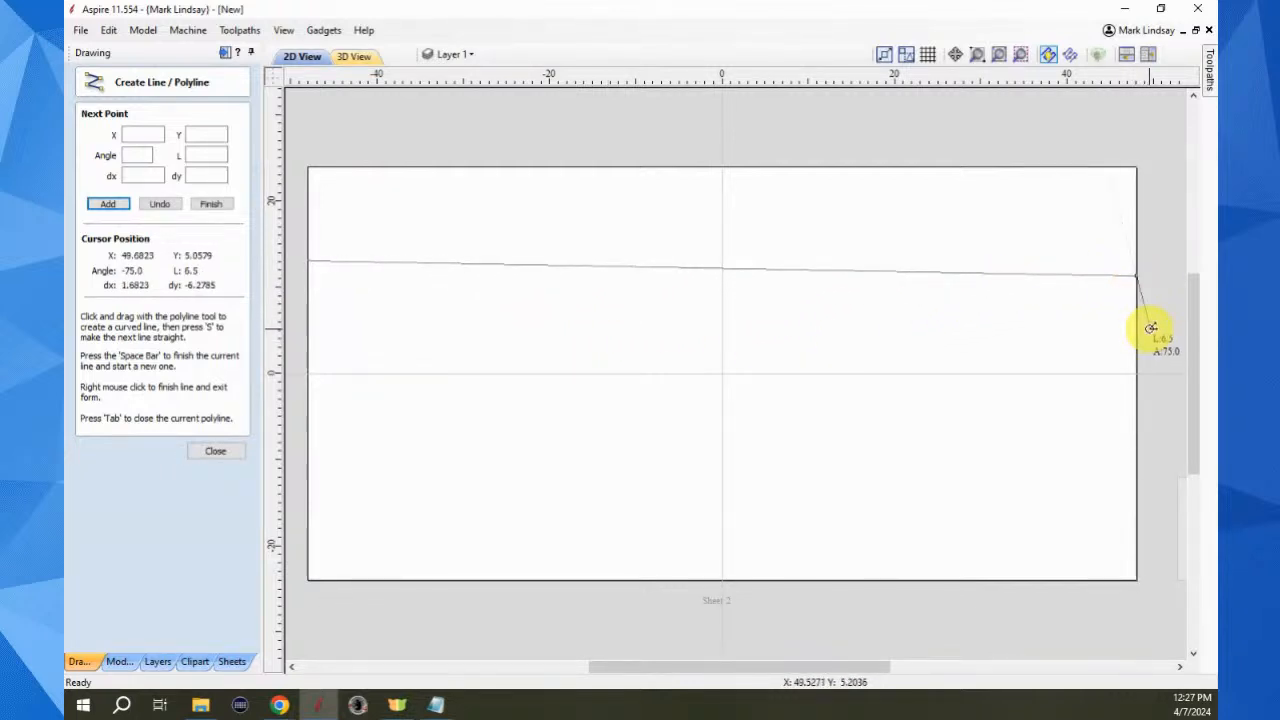
key(space)
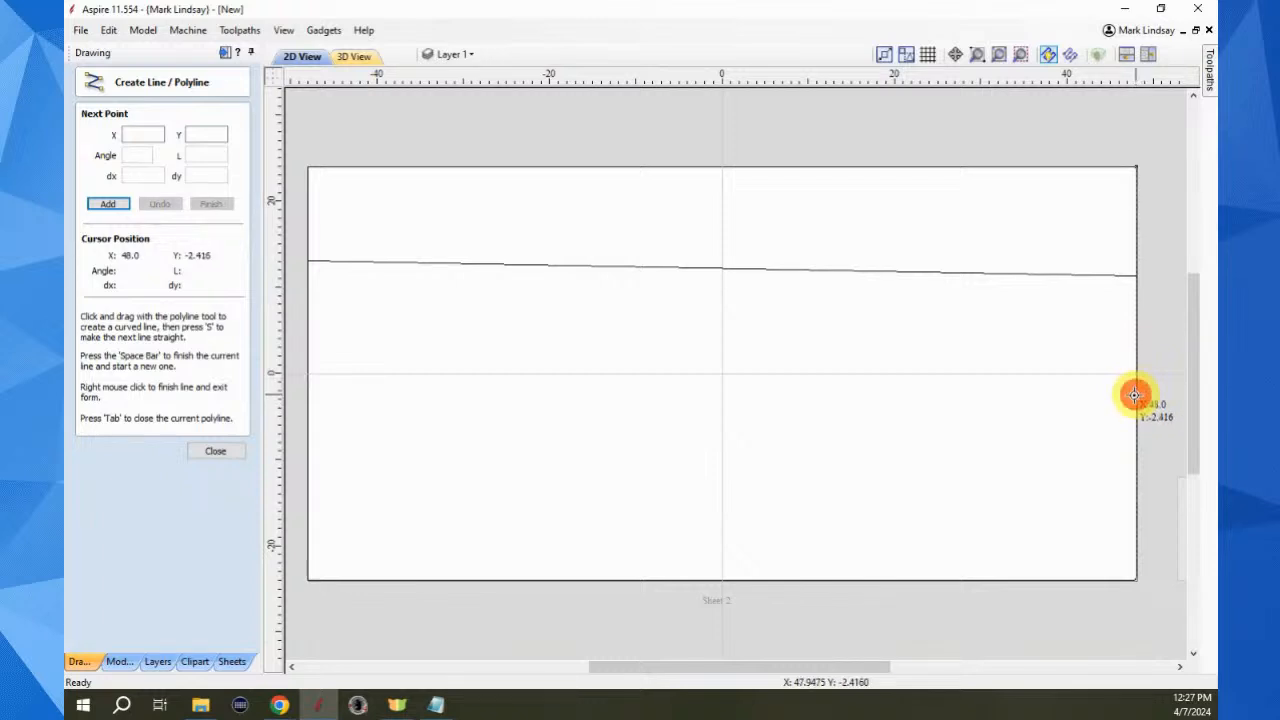
click(1136, 394)
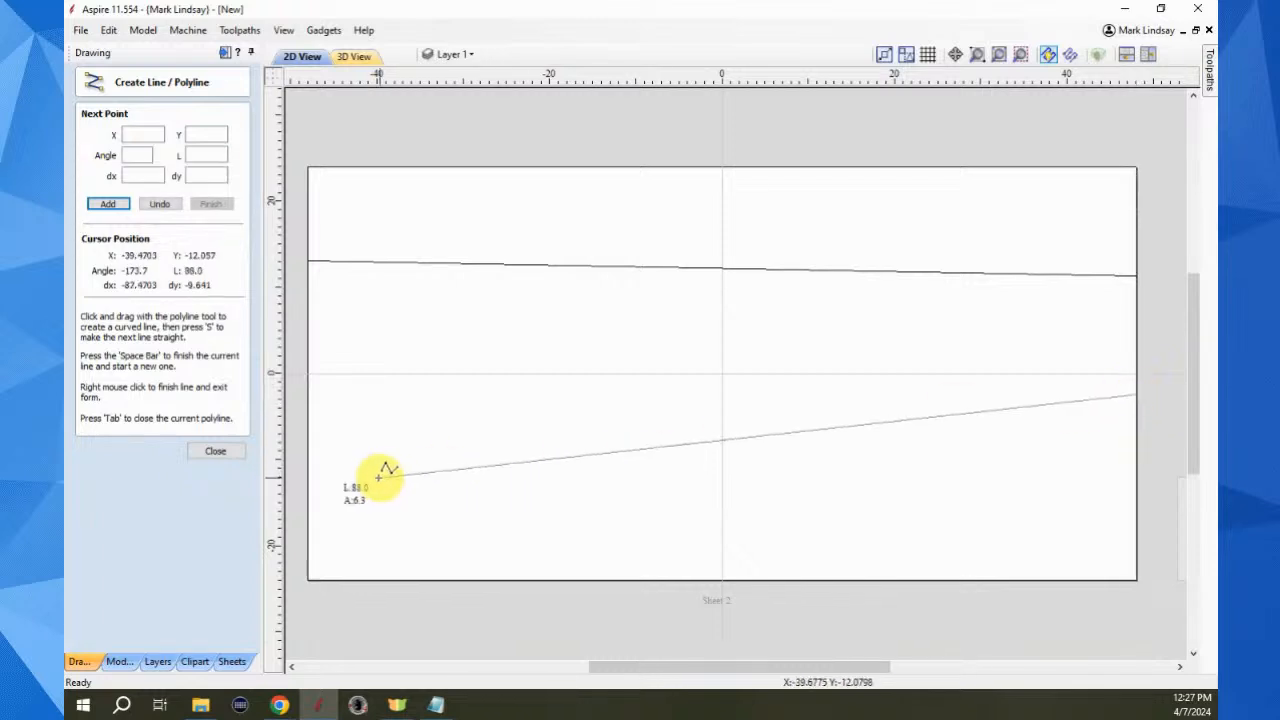
click(308, 488)
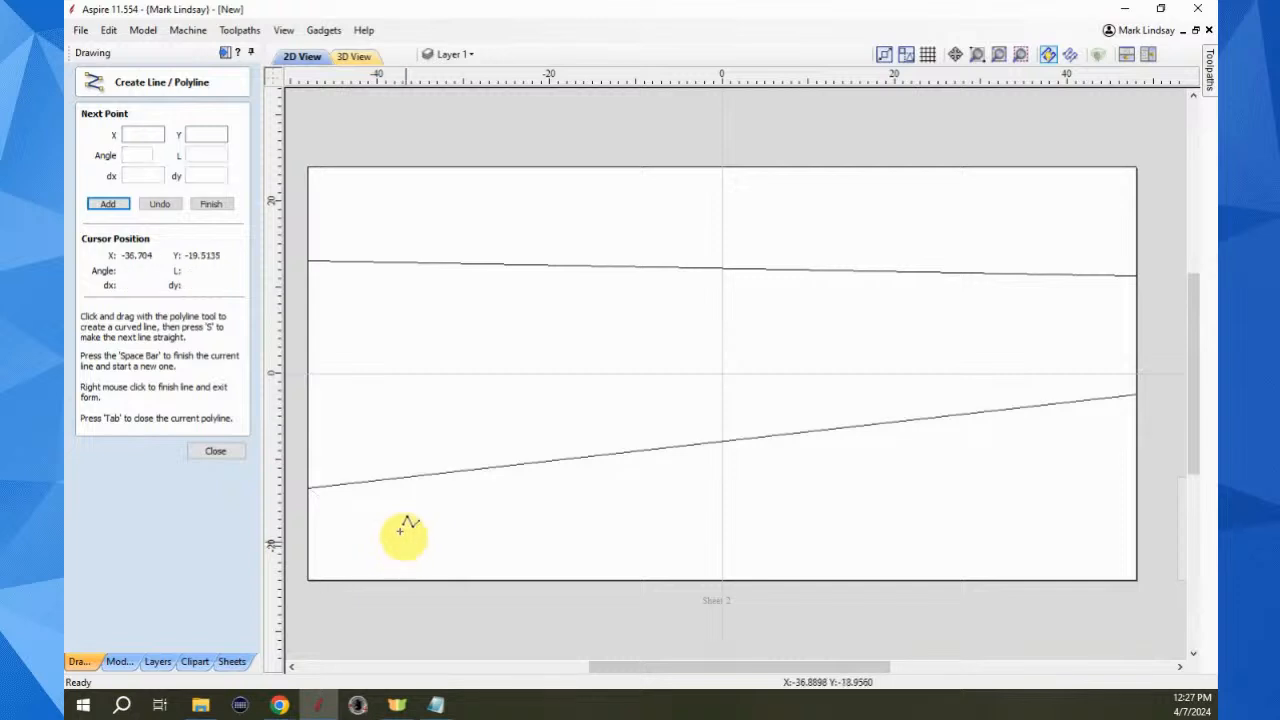
click(218, 451)
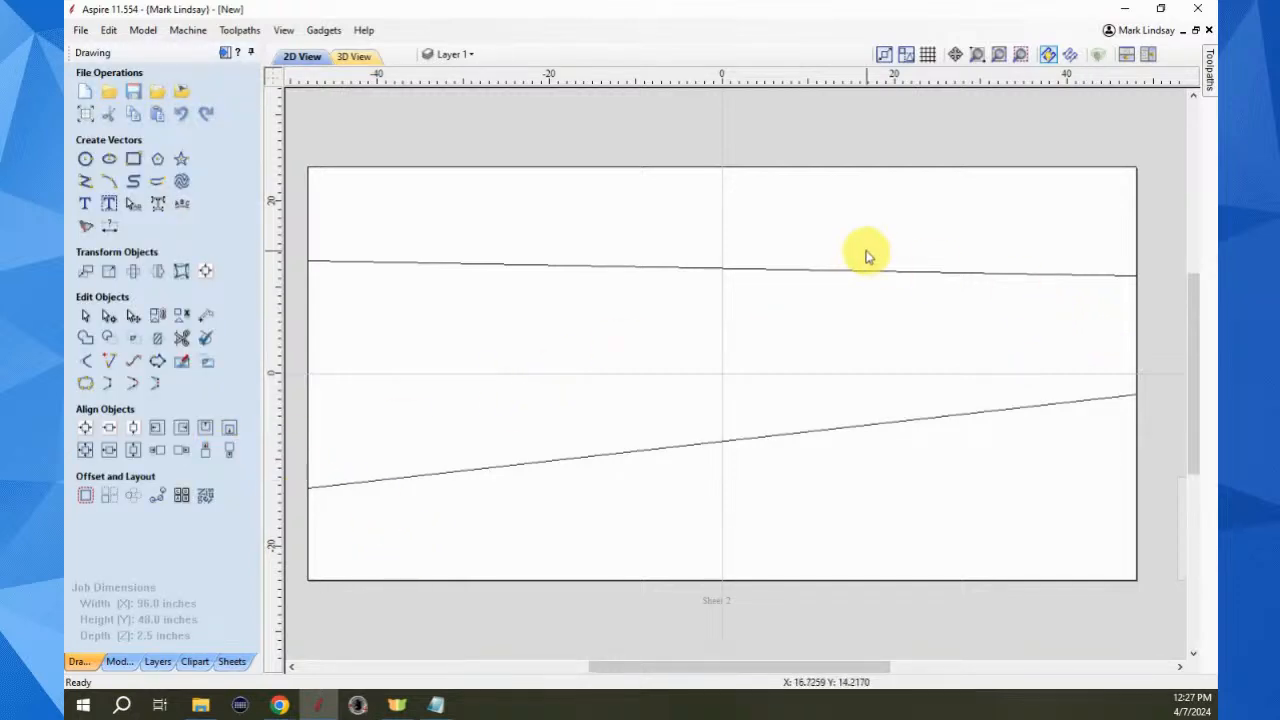
Select both ungrouped lines and try to run the Texture Toolbox gadget on them
drag(865, 250, 601, 494)
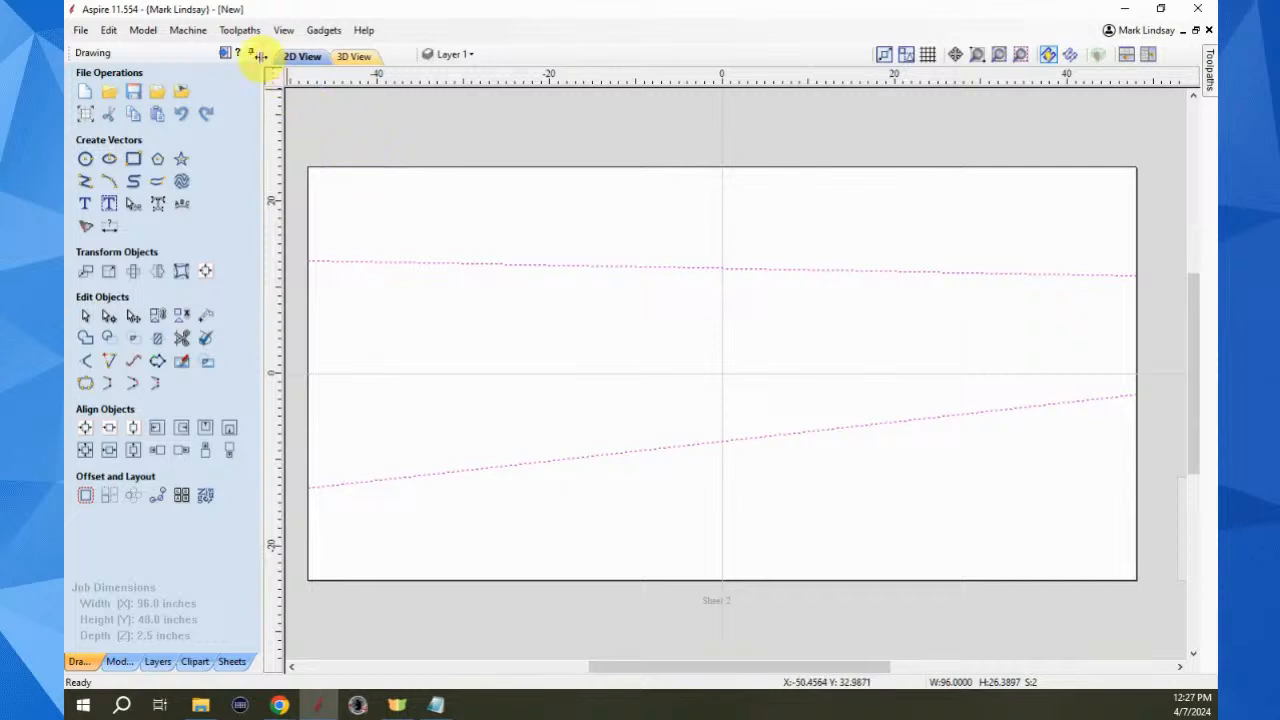
click(322, 32)
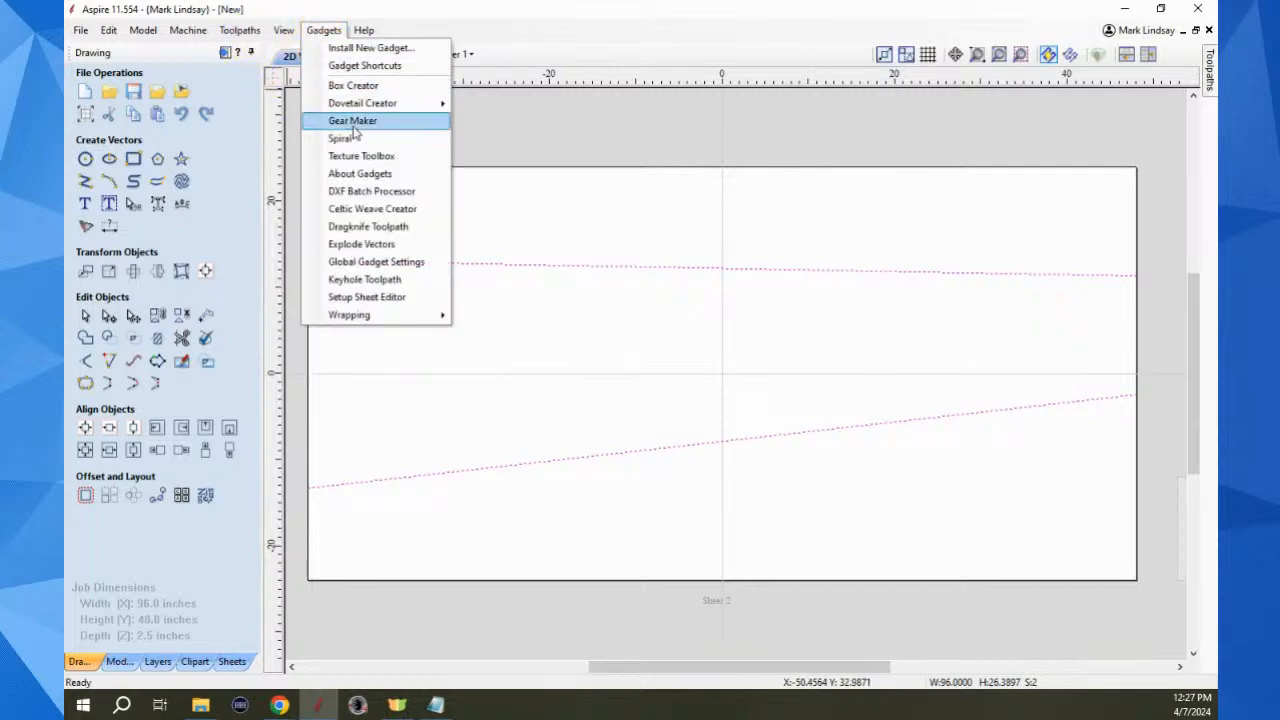
click(372, 157)
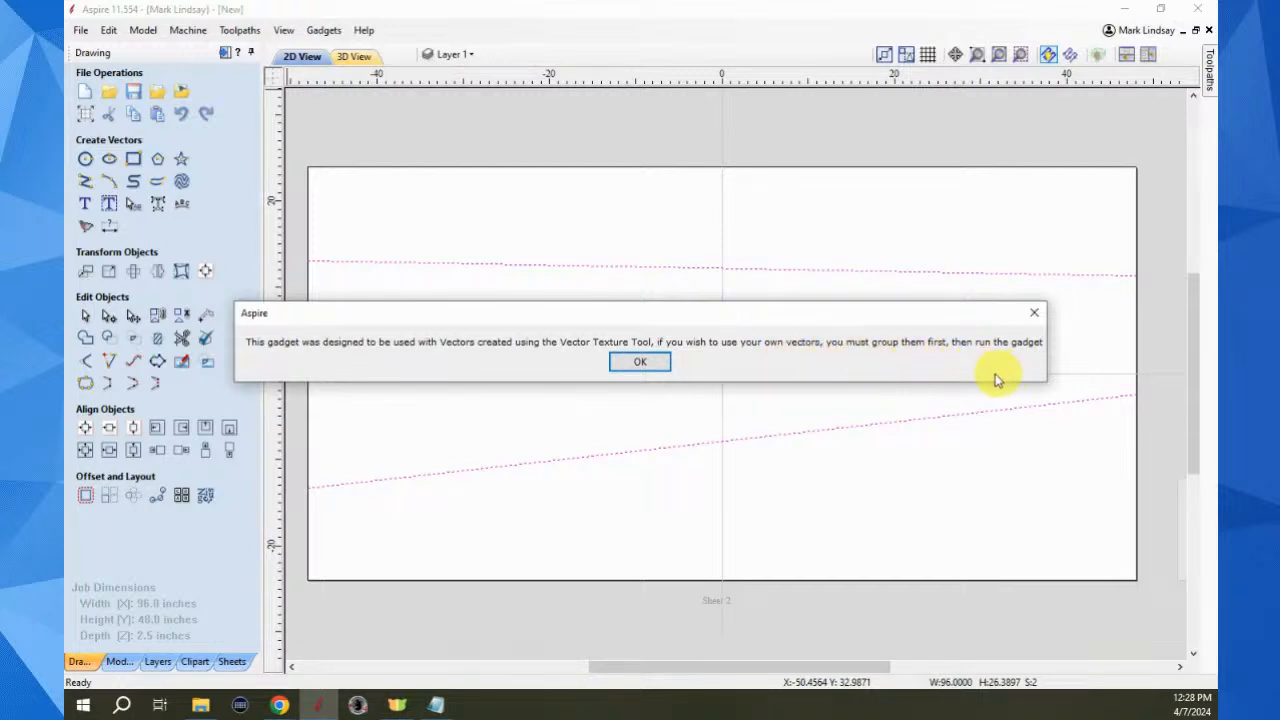
click(650, 366)
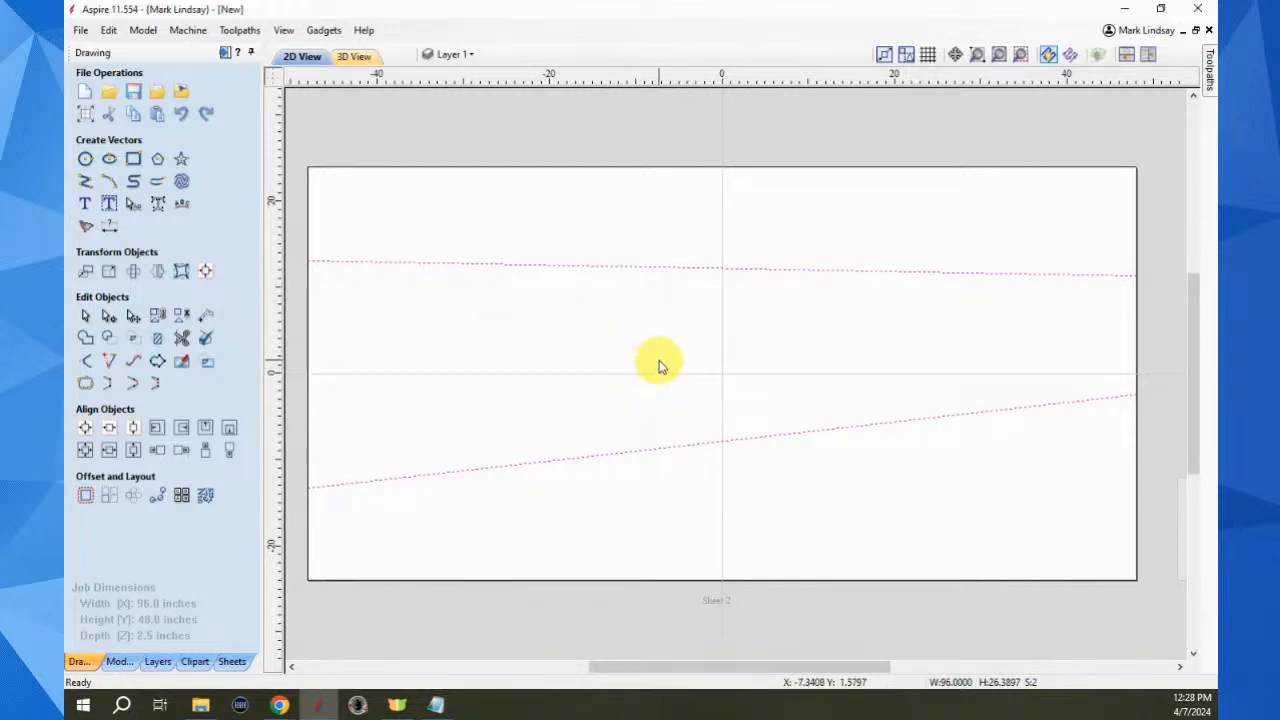
Reselect and group the two lines, open the Texture Toolbox gadget on the group, and cancel it
click(659, 366)
drag(980, 235, 742, 566)
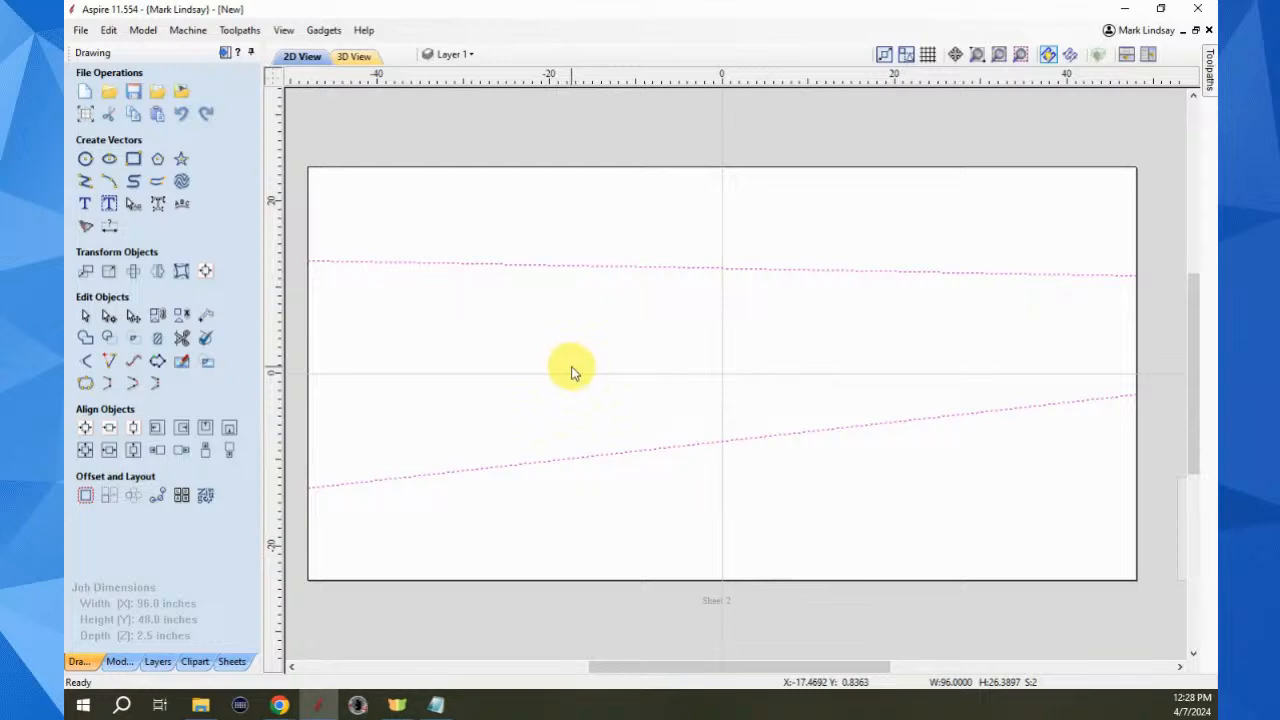
key(g)
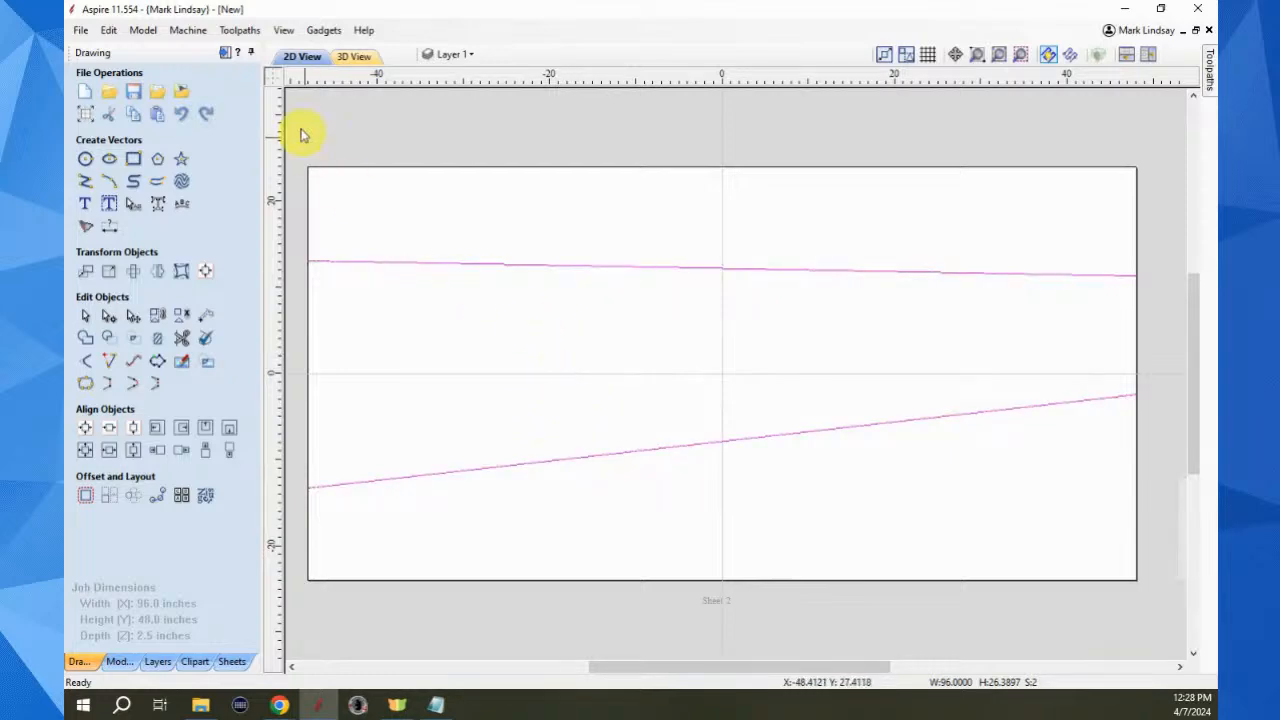
click(322, 31)
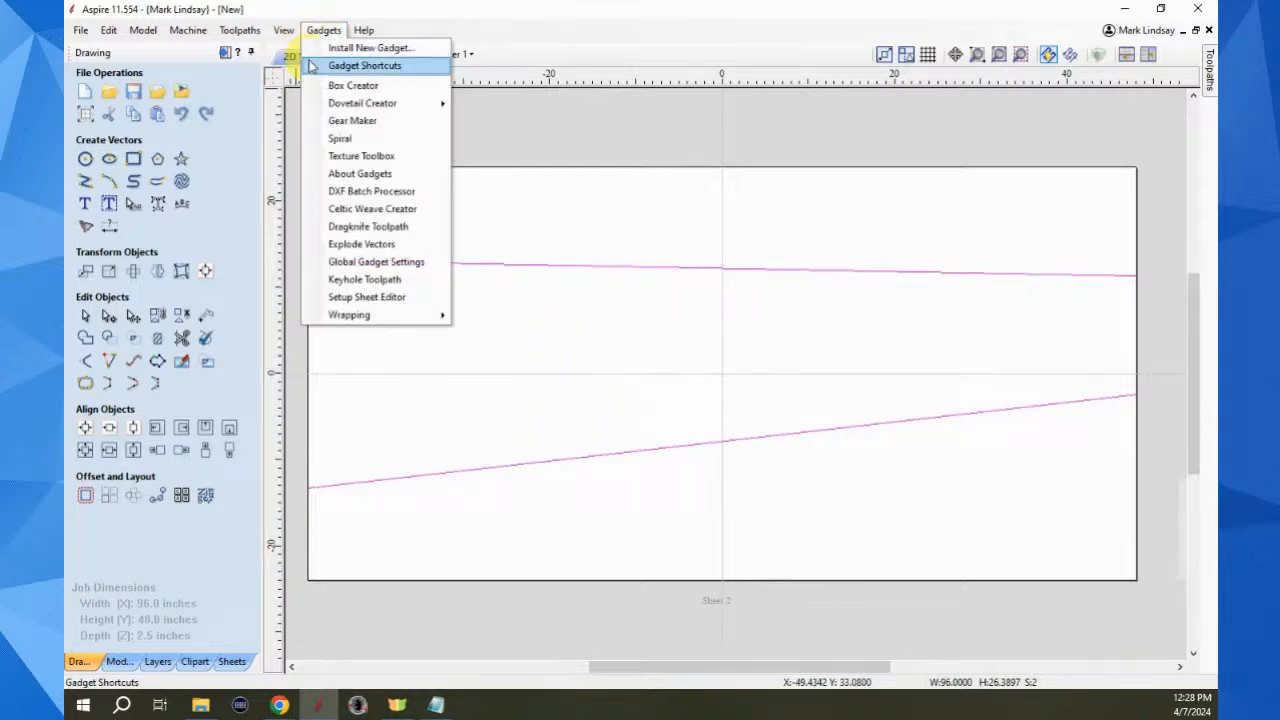
click(362, 156)
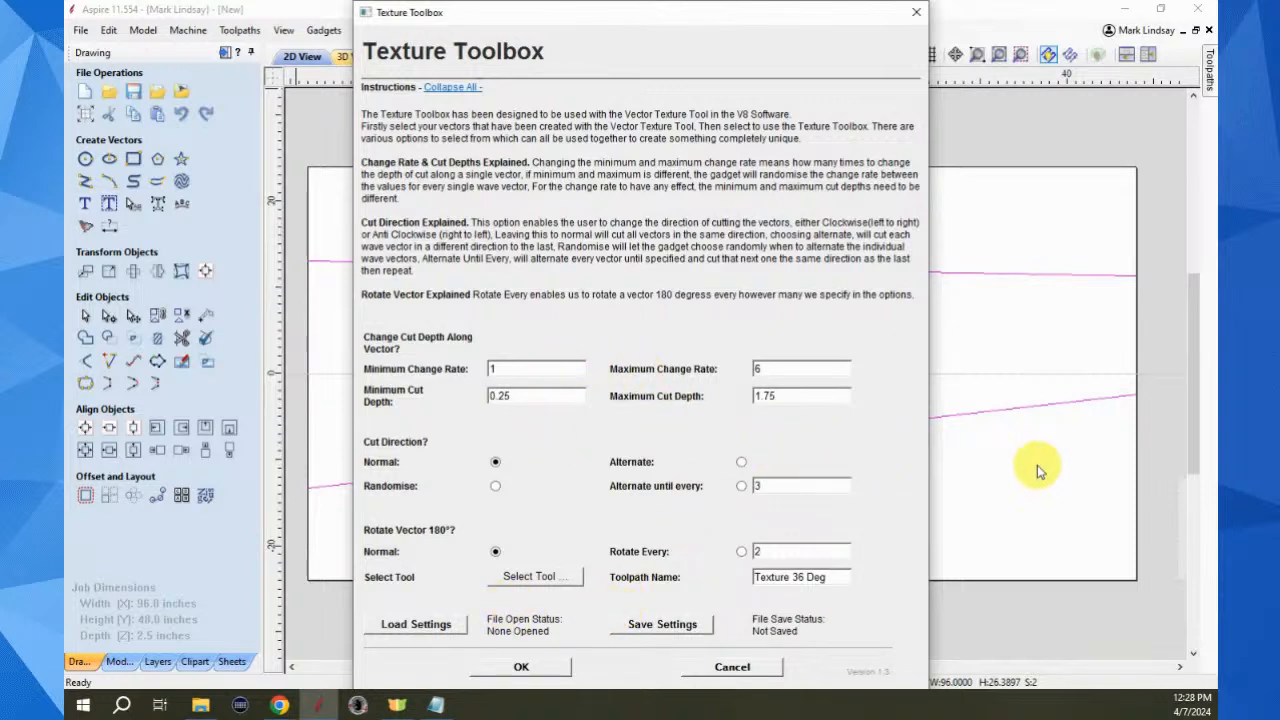
click(731, 668)
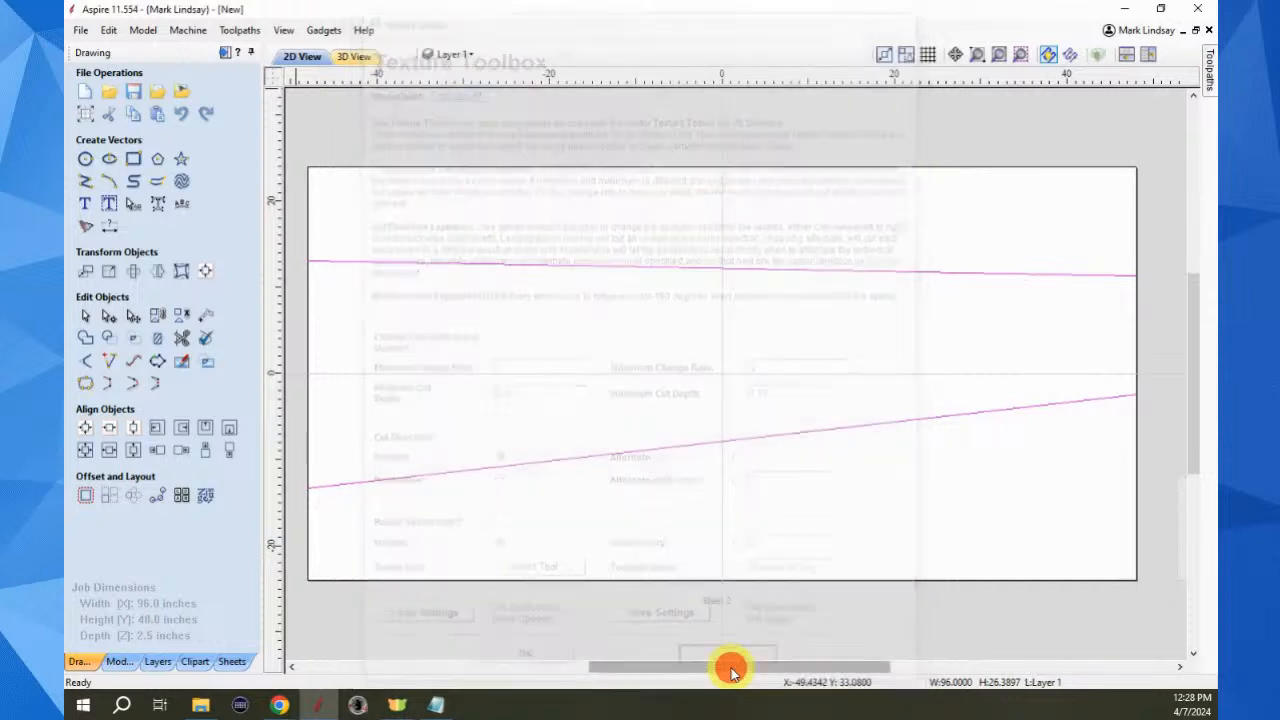
Select the two grouped lines and delete them from the sheet
click(884, 477)
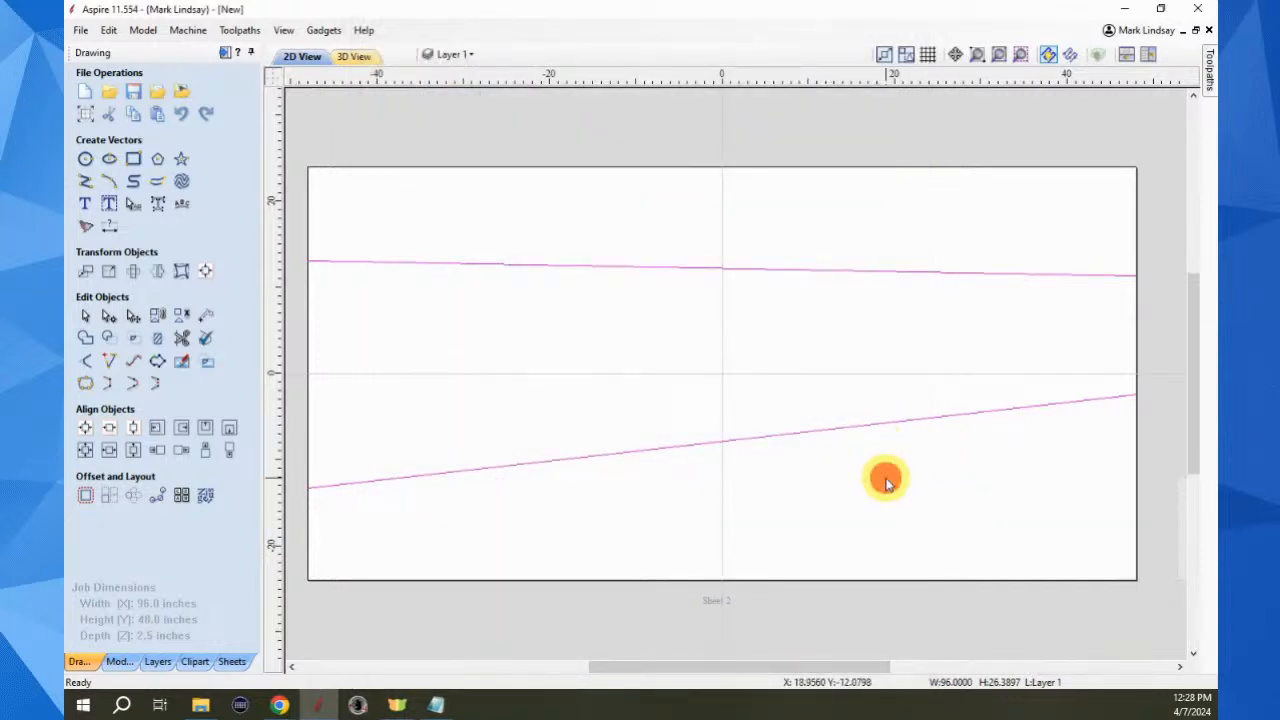
drag(904, 237, 707, 557)
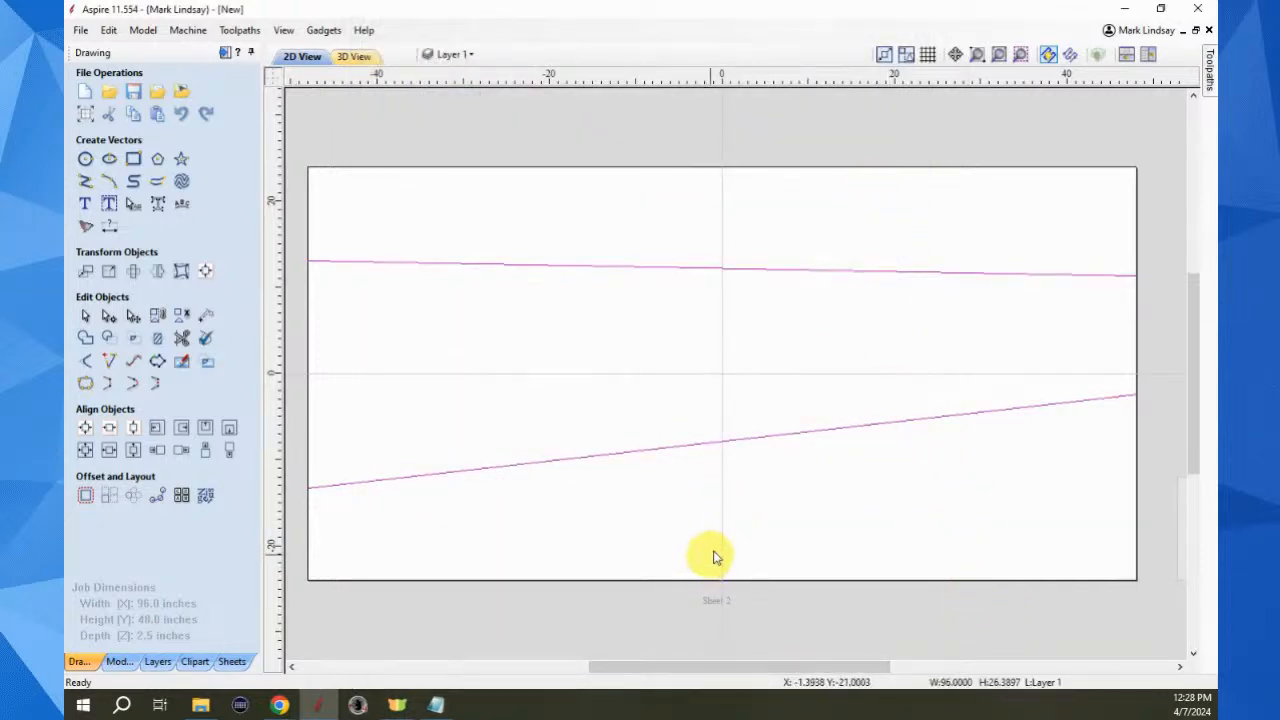
key(Delete)
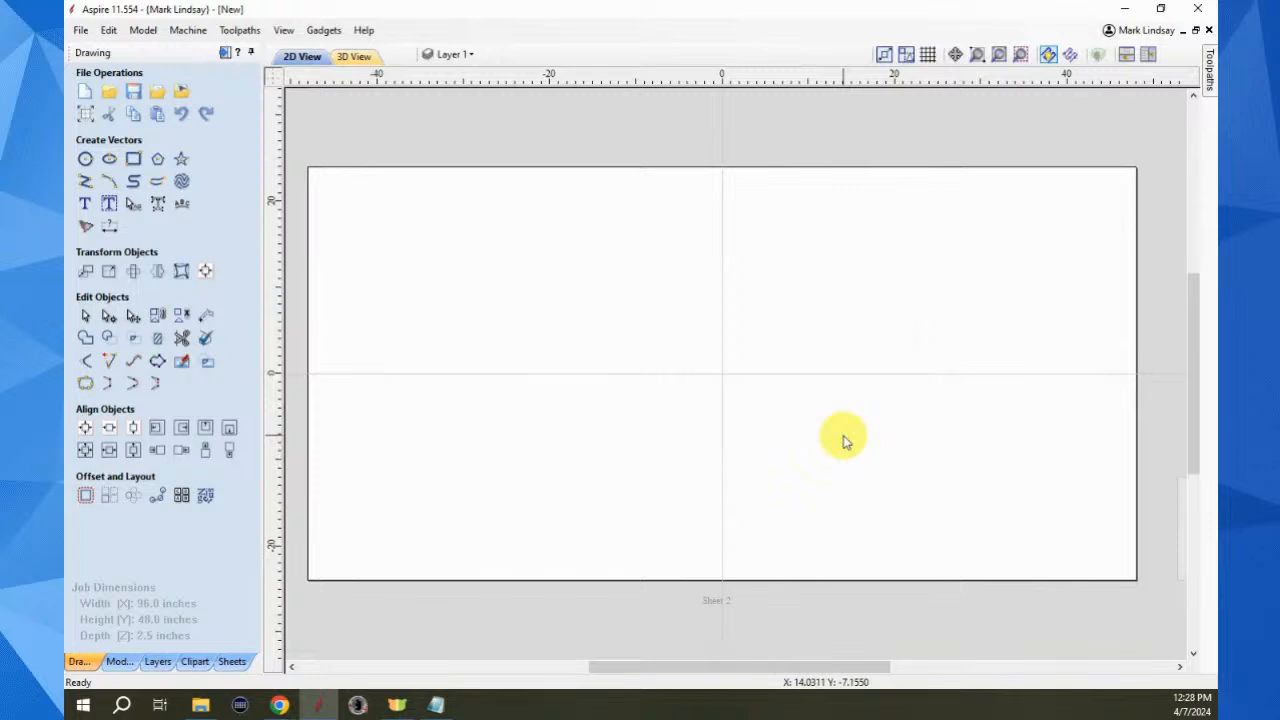
Create a vector texture at 0 degrees with 4-inch maximum spacing, 3-inch amplitude and 18-inch wavelength, previewing it before accepting
click(182, 183)
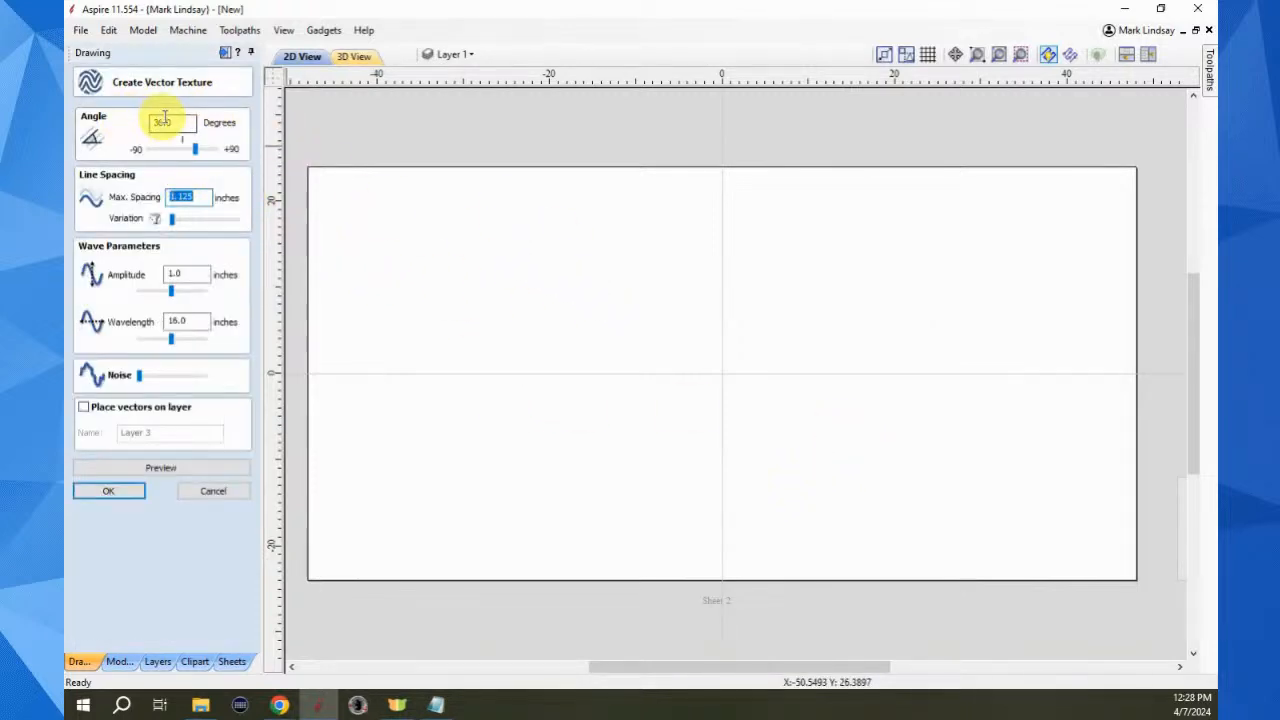
drag(186, 121, 122, 128)
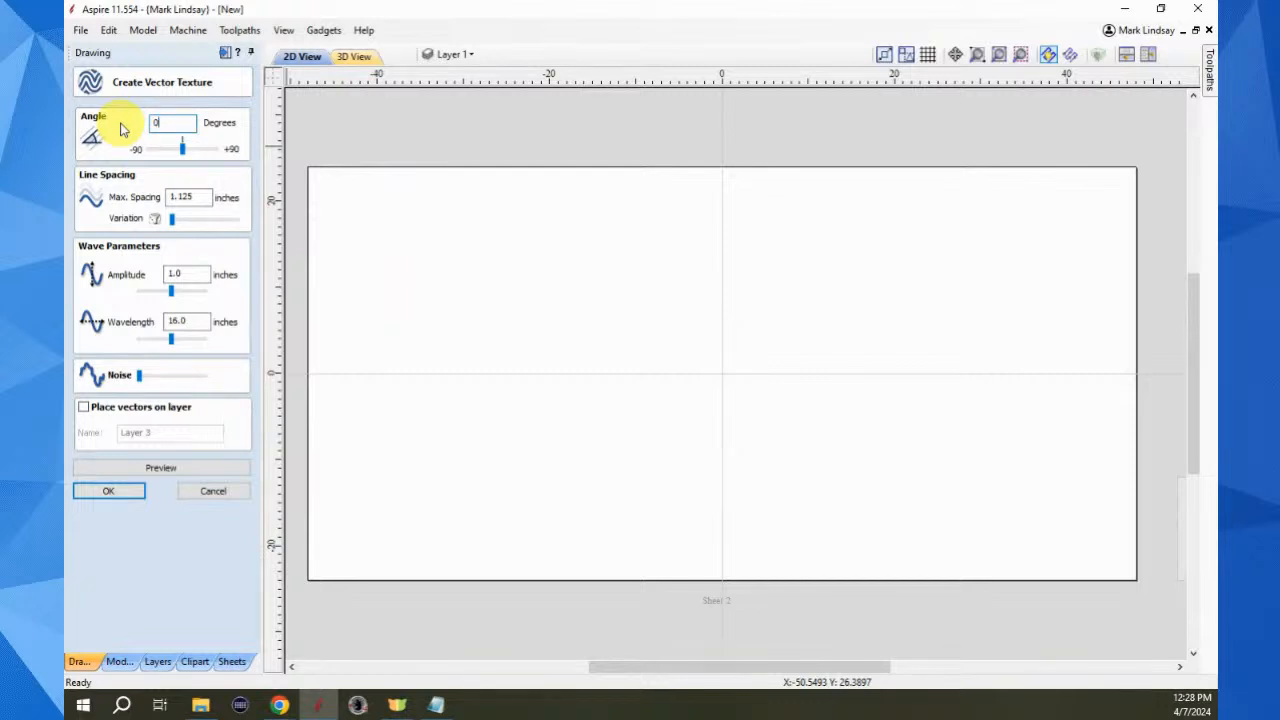
click(198, 195)
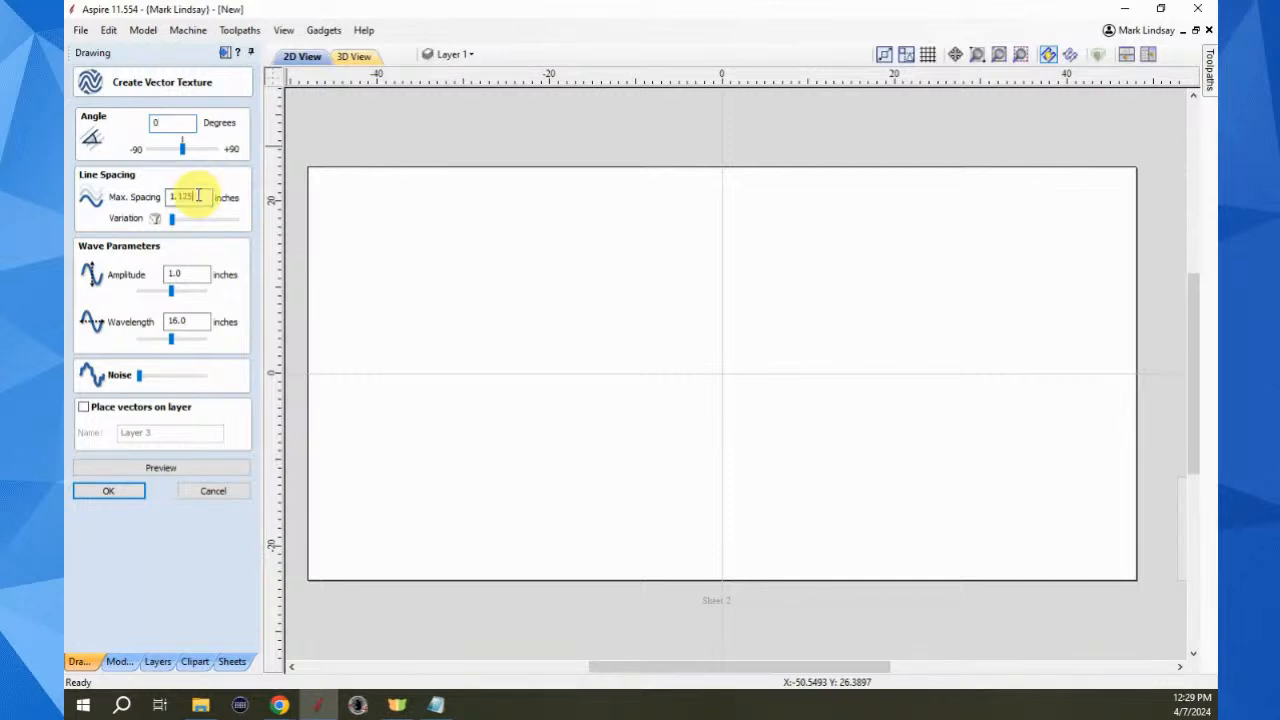
drag(198, 195, 155, 199)
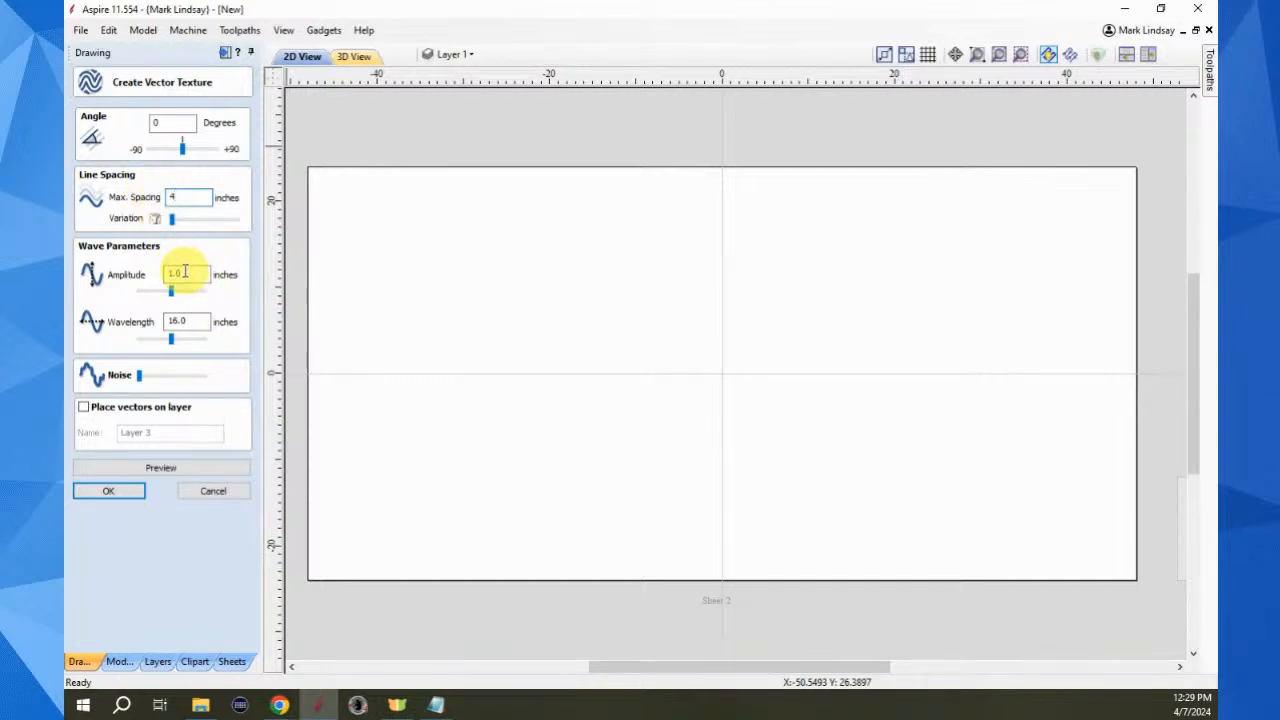
drag(183, 274, 141, 278)
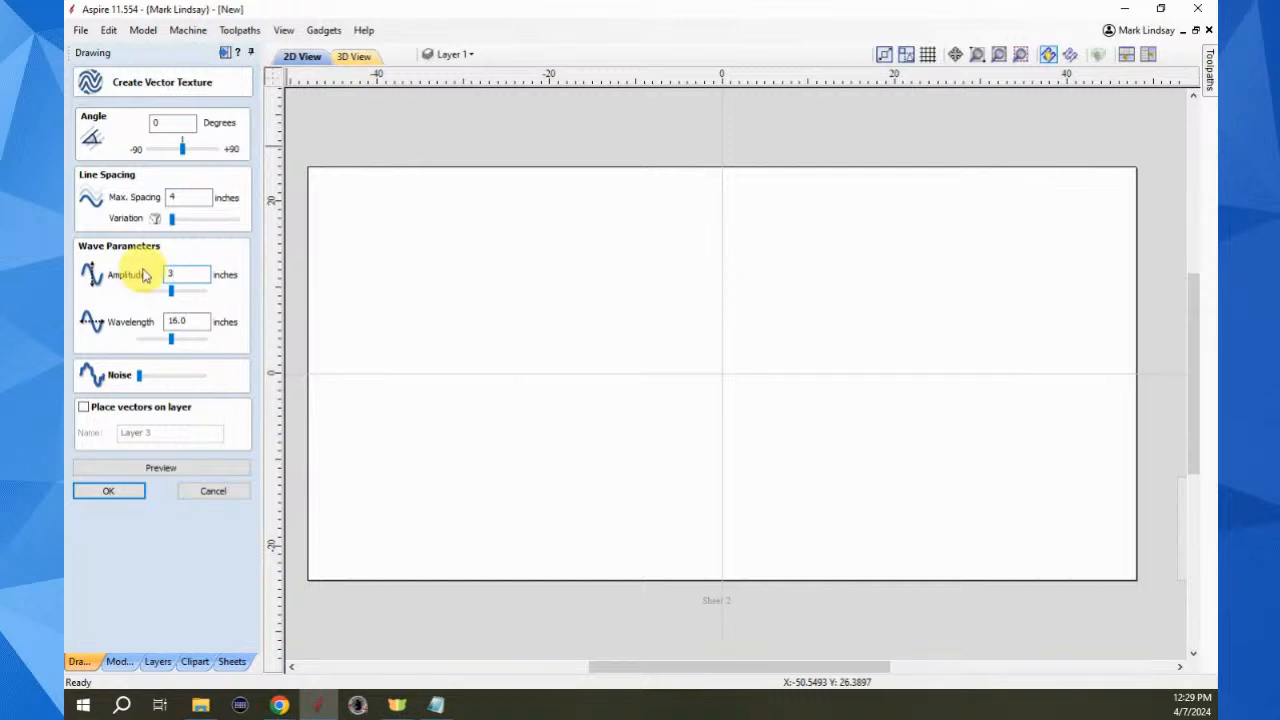
drag(190, 321, 140, 337)
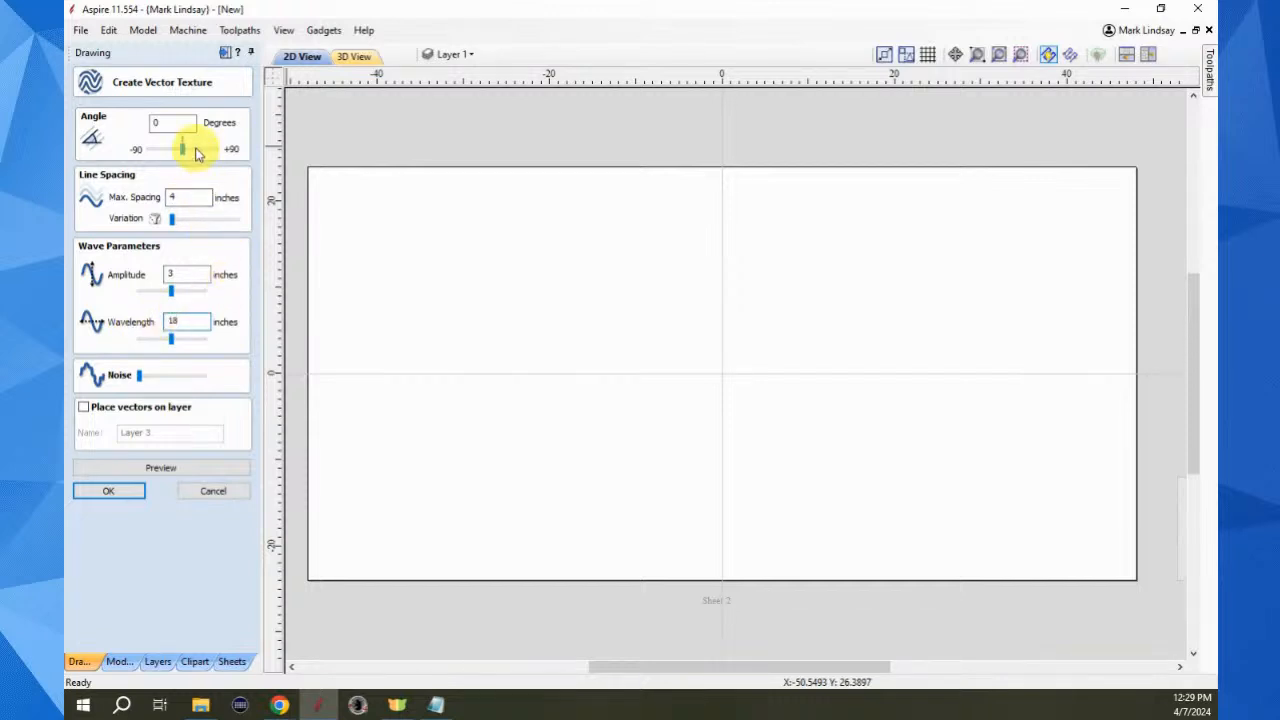
click(163, 470)
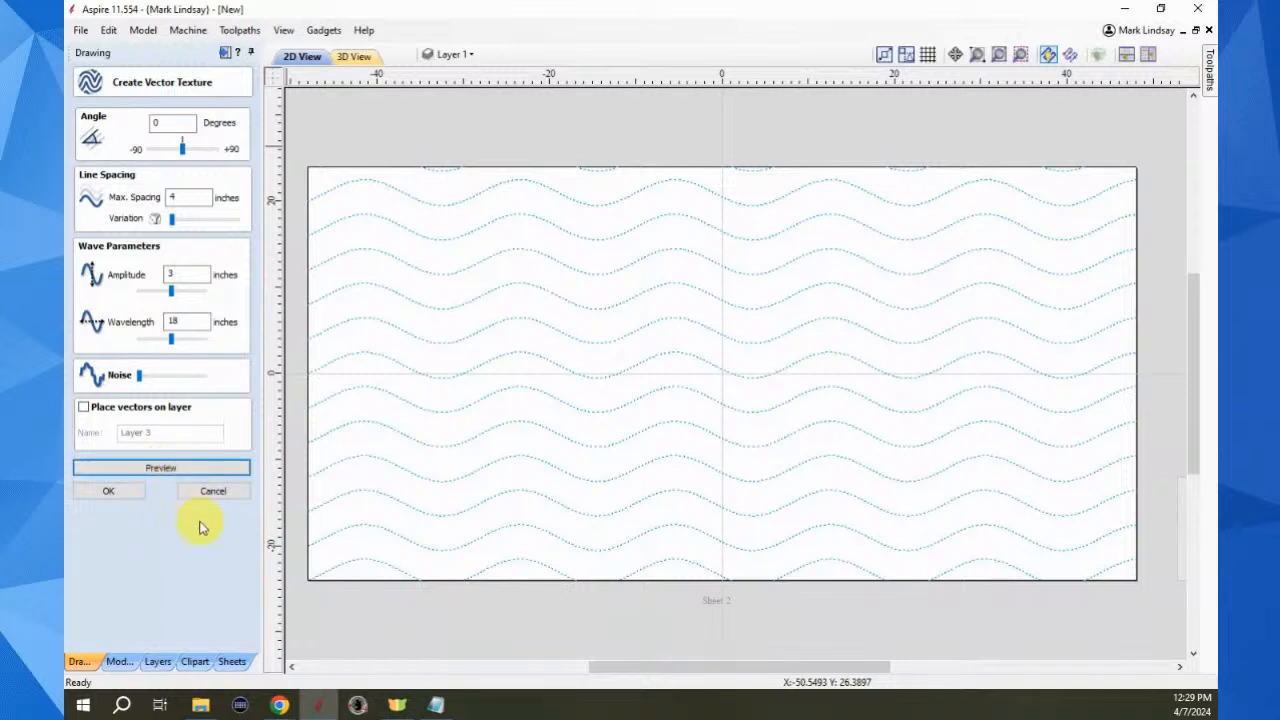
click(108, 492)
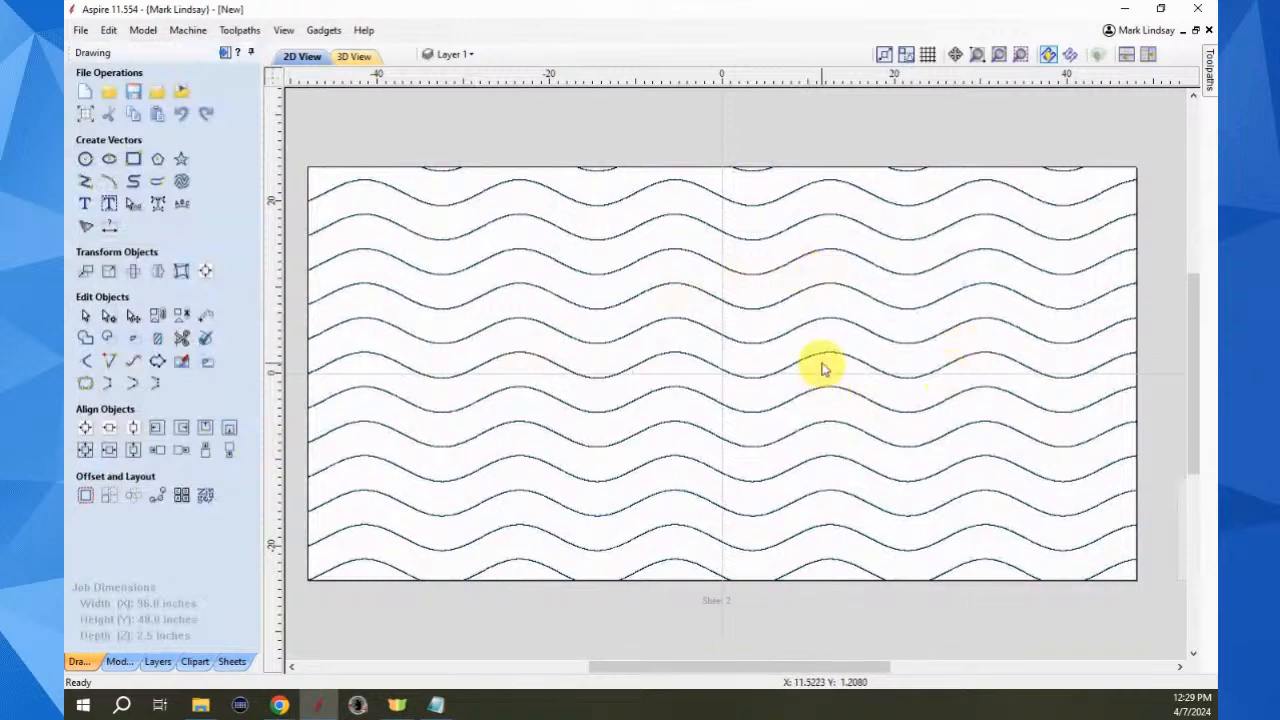
Select the new wave vectors, open the Texture Toolbox gadget, and set the maximum cut depth to 1.5
click(738, 443)
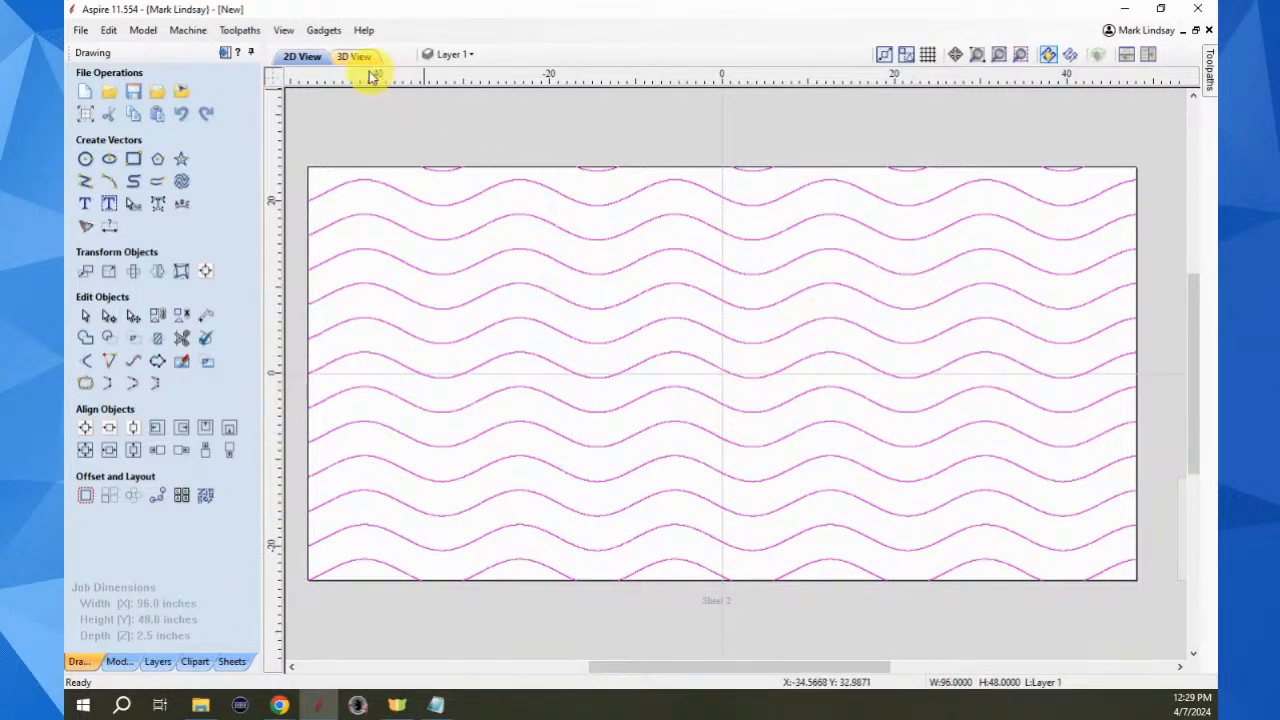
click(320, 30)
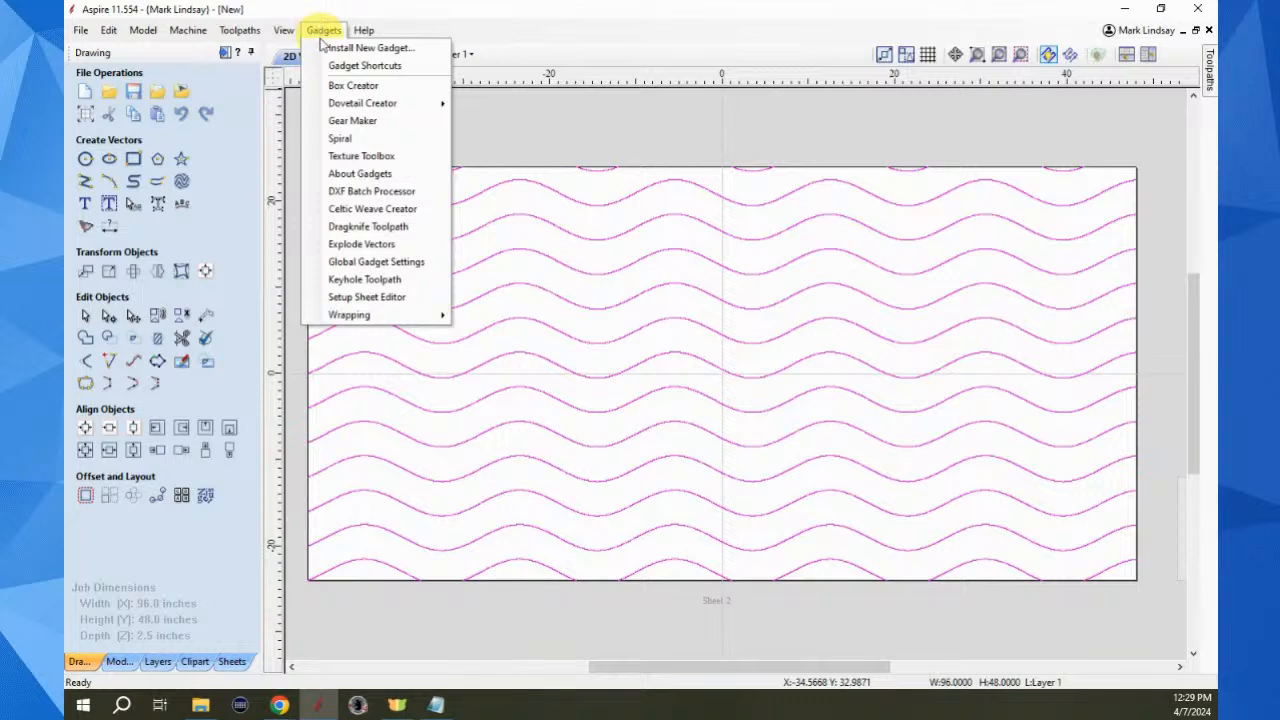
click(378, 157)
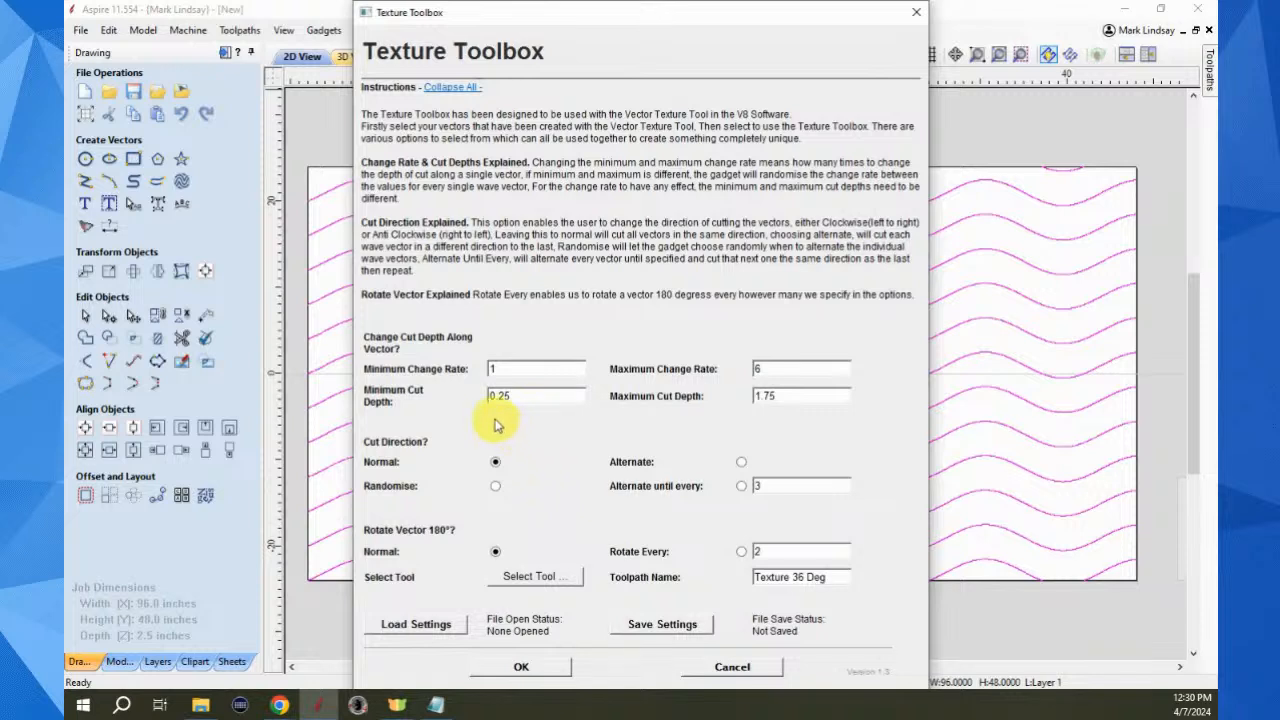
click(763, 395)
drag(765, 397, 773, 383)
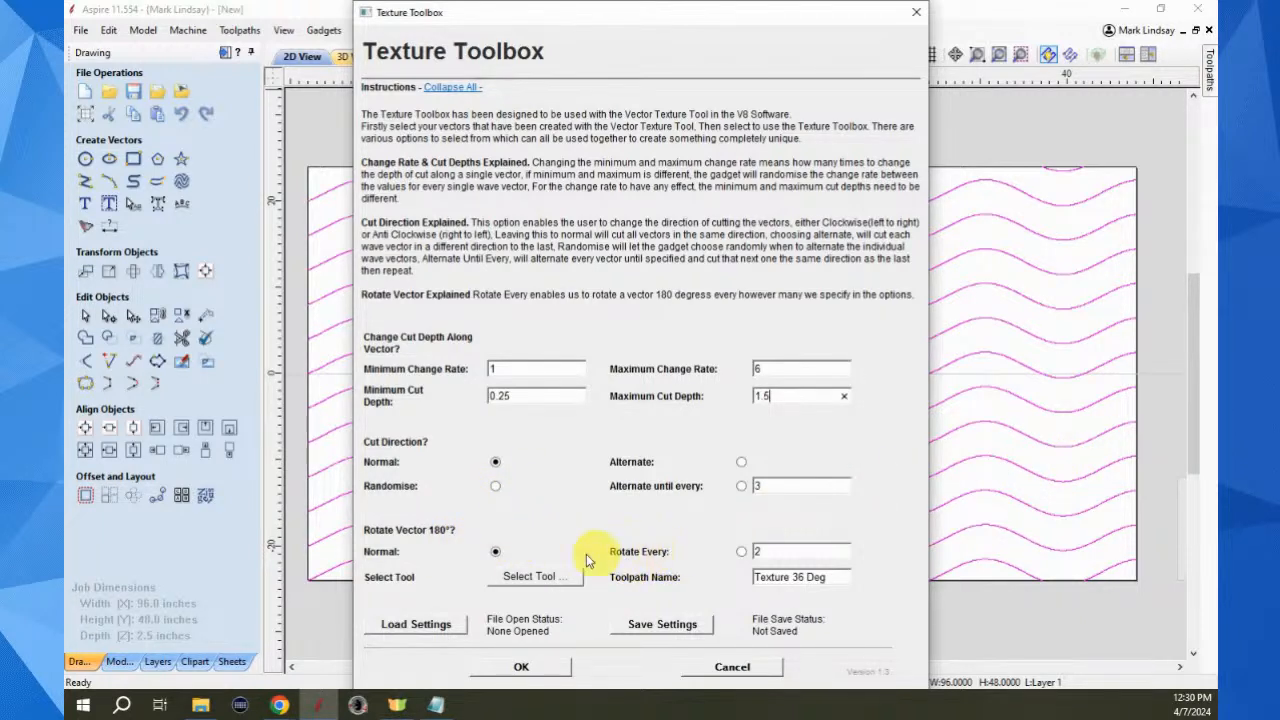
Set the texture vectors to rotate 180° every 2 and choose the #45924 1-inch core box bit as the cutting tool
click(741, 552)
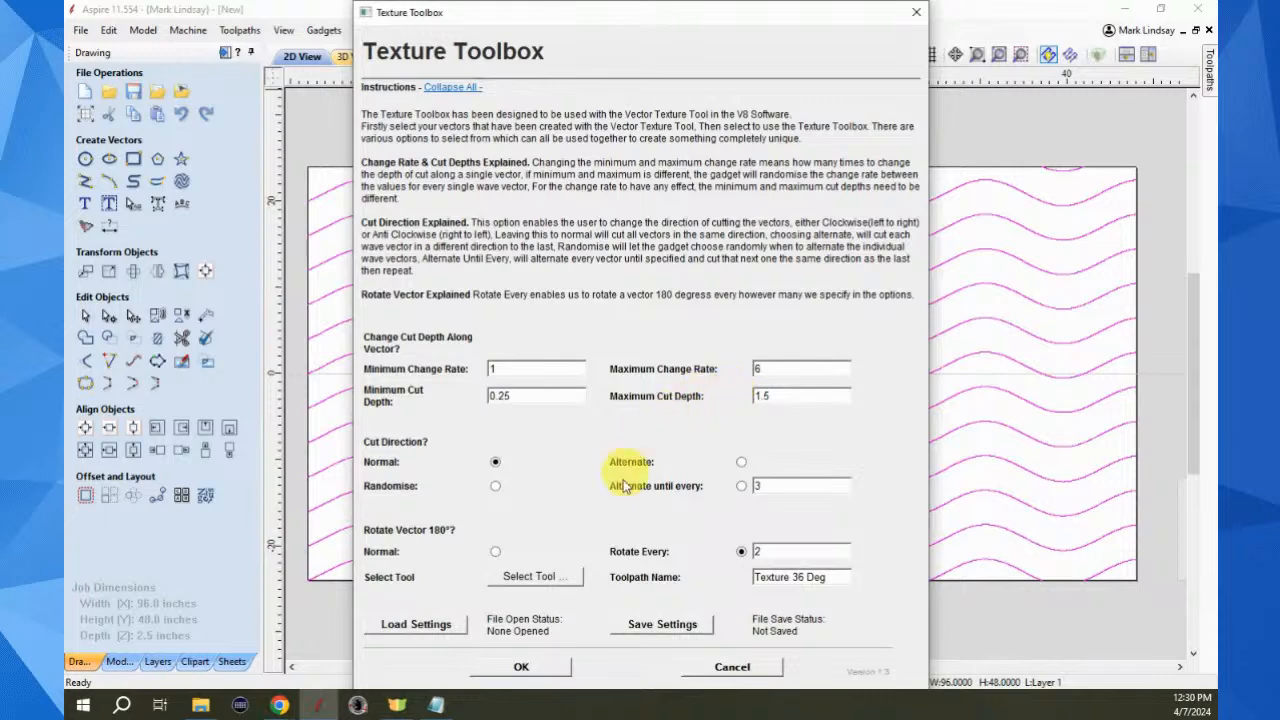
click(542, 574)
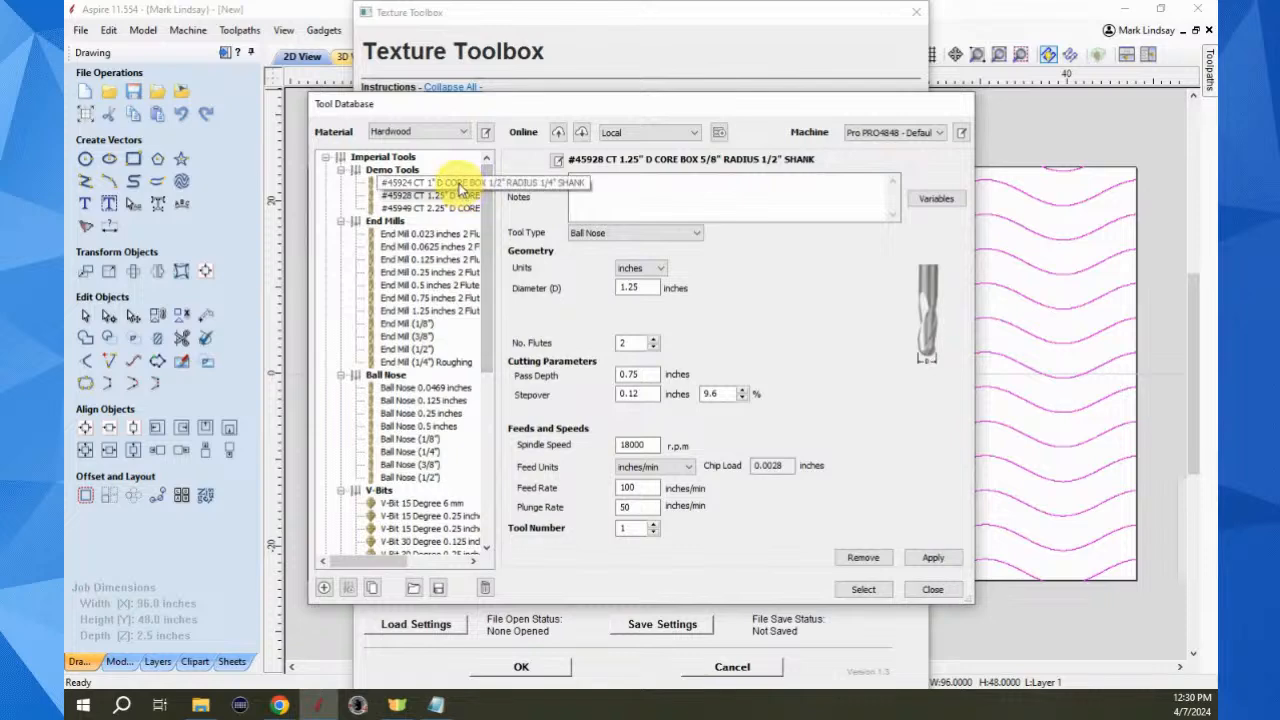
click(459, 188)
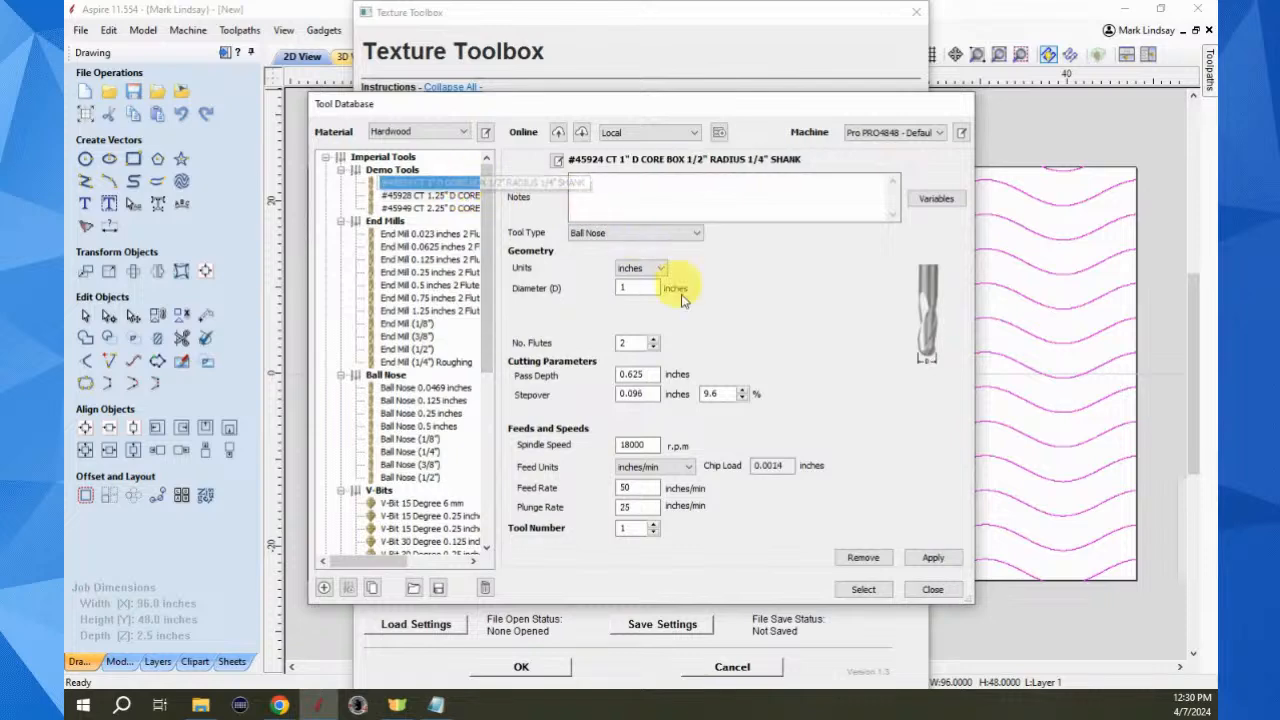
click(858, 592)
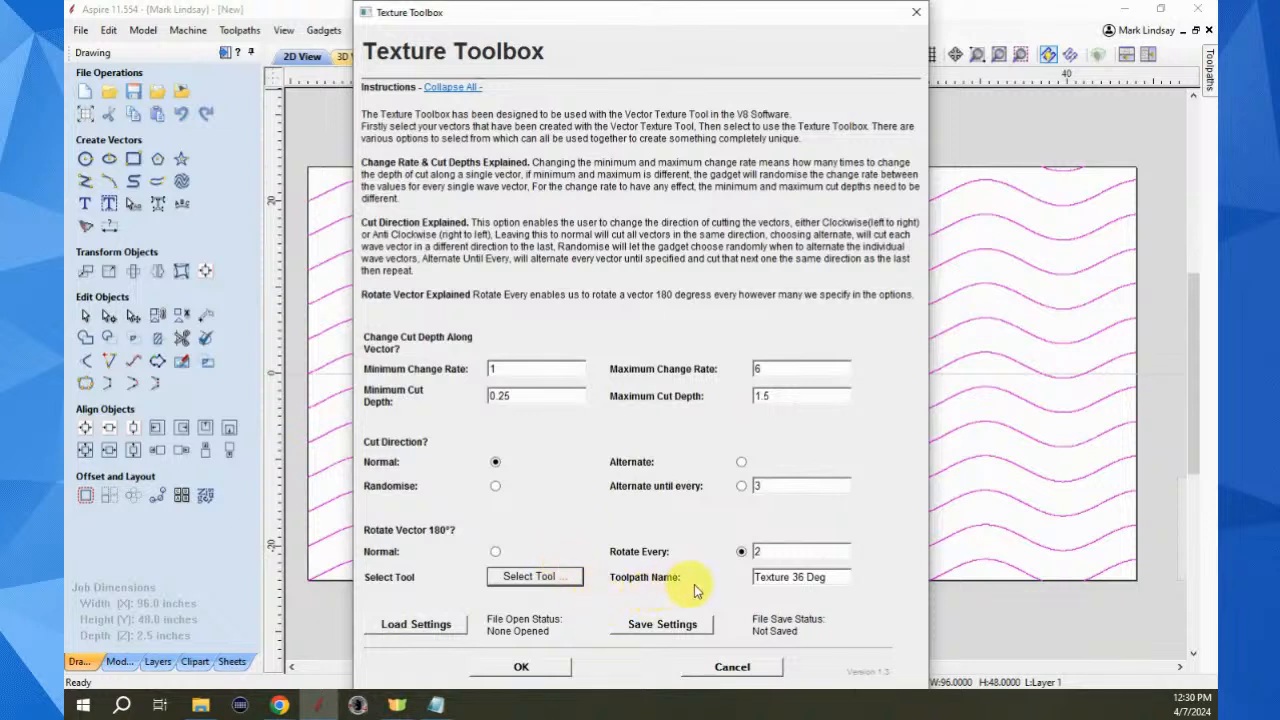
Name the toolpath "Texture 180 Flip" and generate it from the selected wave vectors
drag(836, 576, 793, 577)
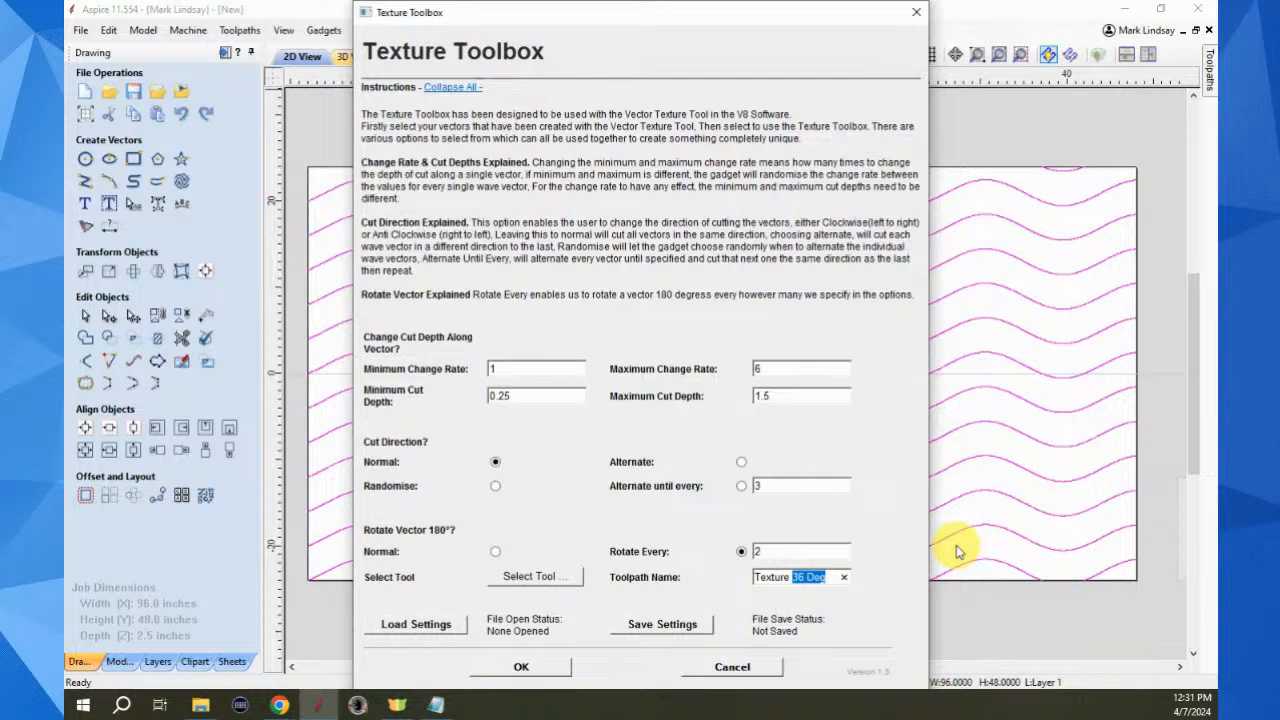
text(180)
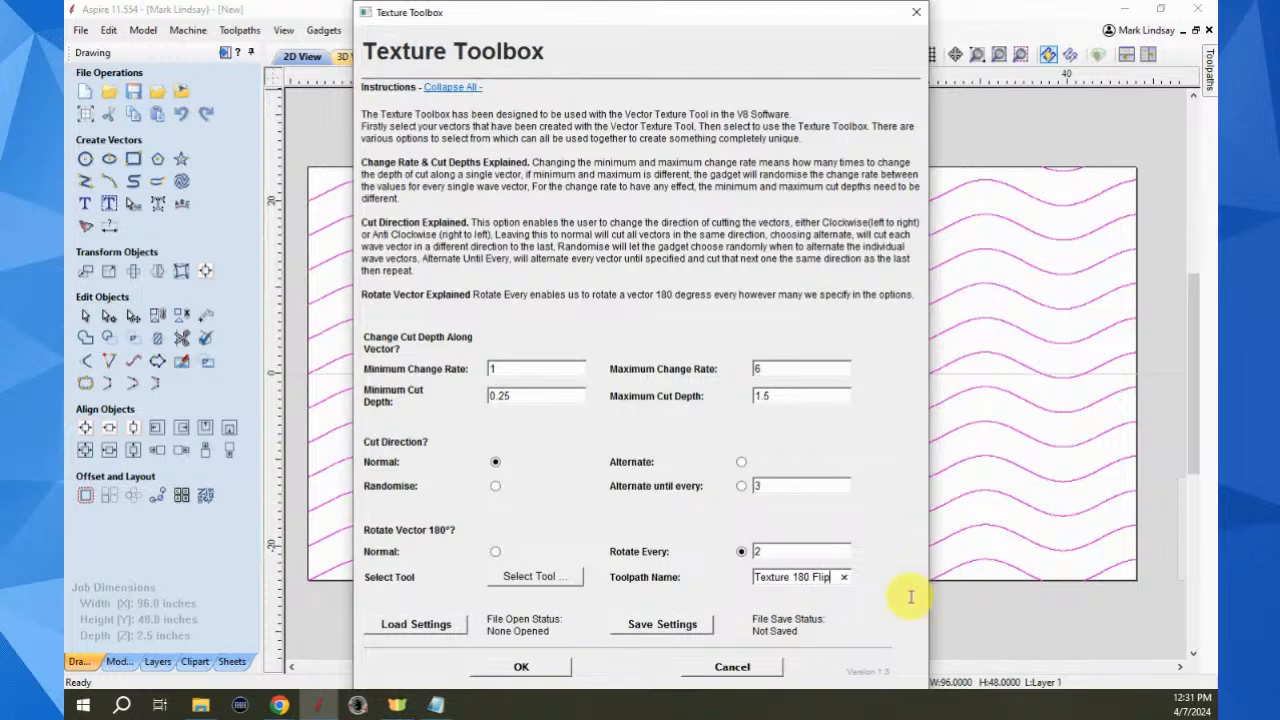
click(540, 667)
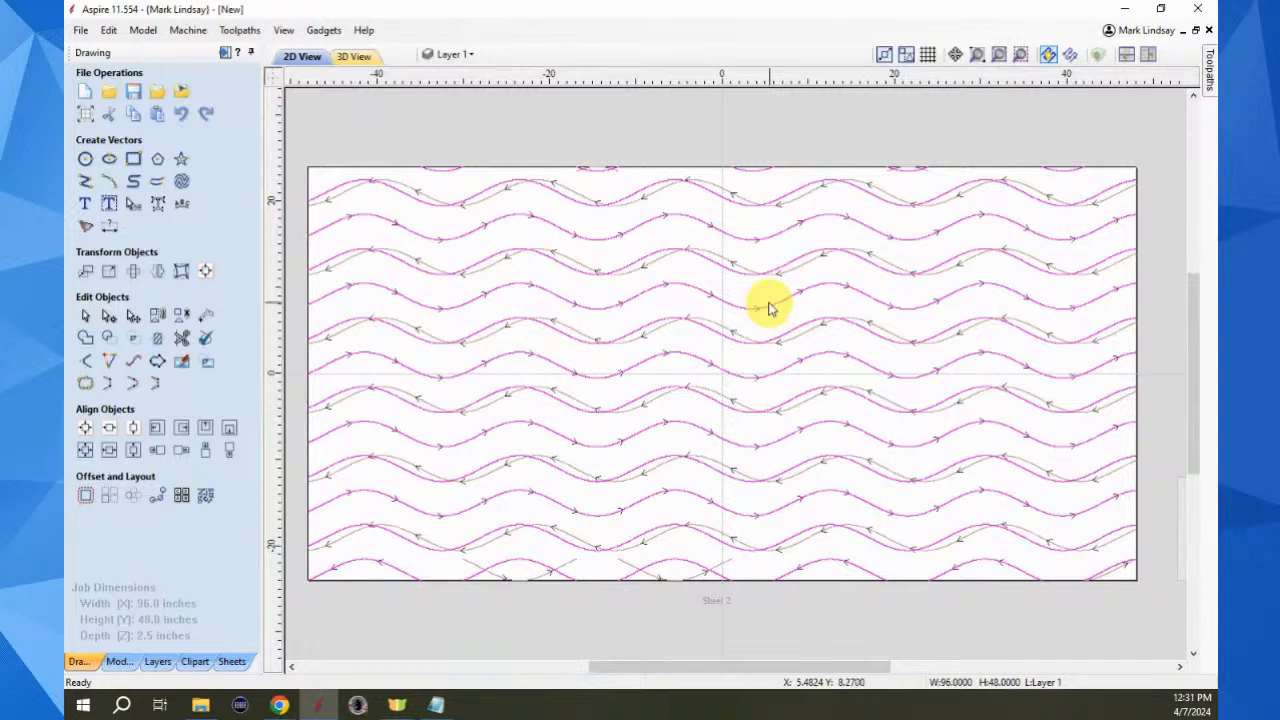
Reset the old 3D preview, simulate the Texture 180 Flip toolpath on the sheet, and clear the preview again
click(225, 53)
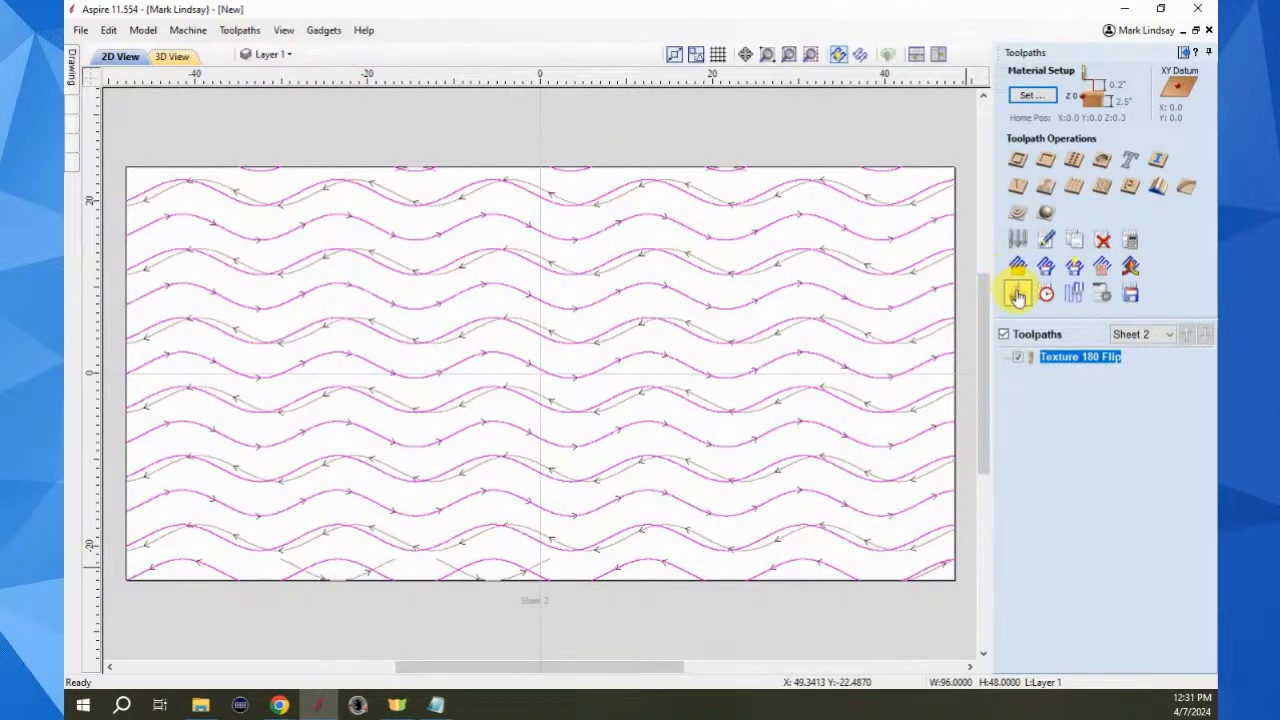
click(1016, 290)
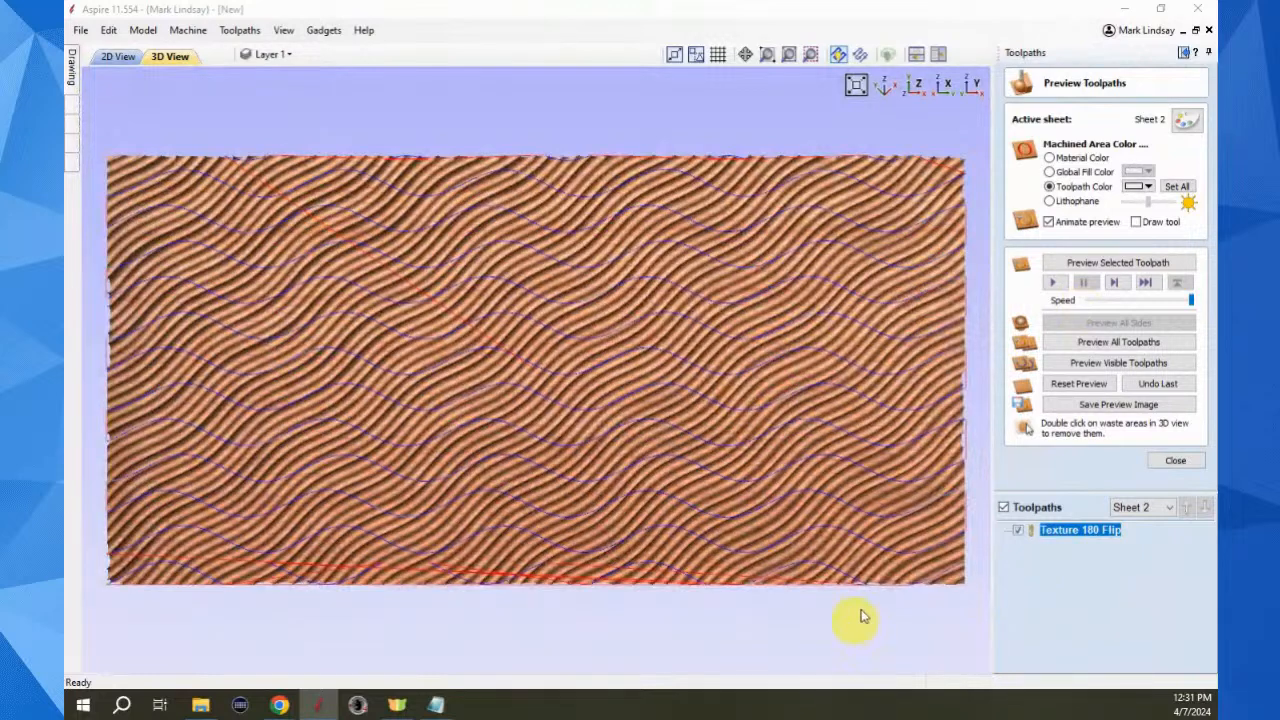
click(1078, 383)
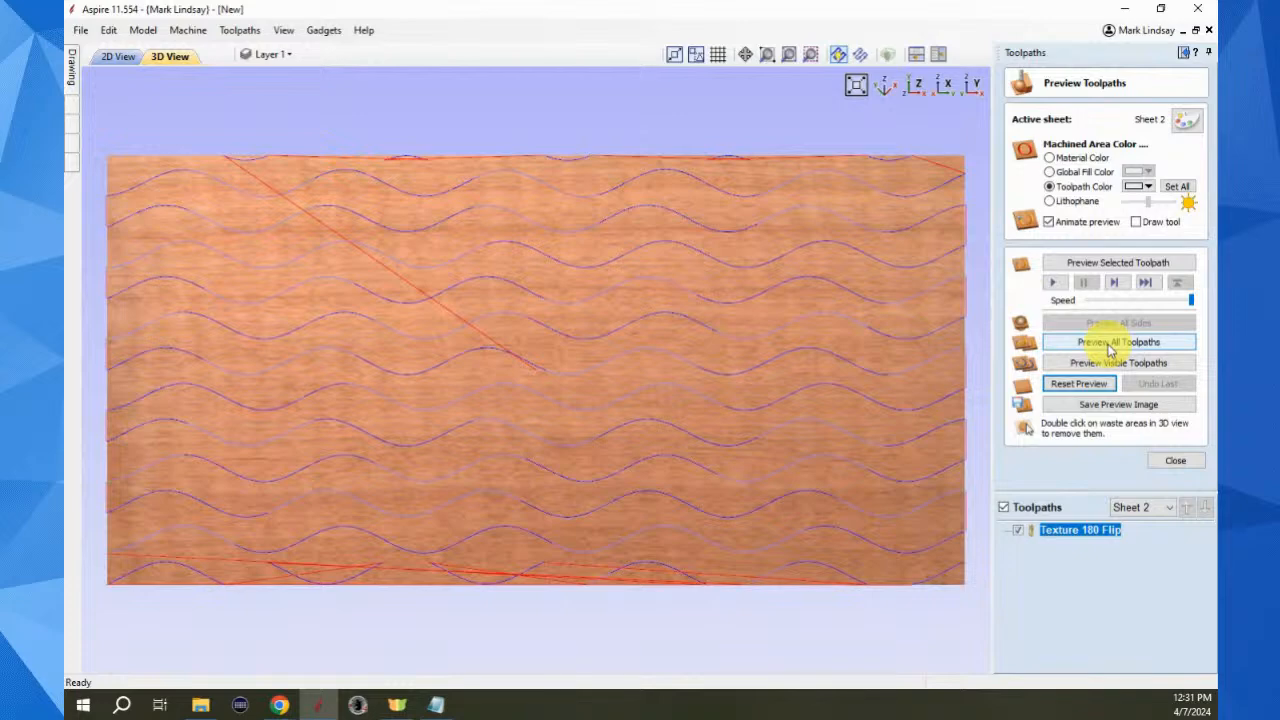
click(1116, 263)
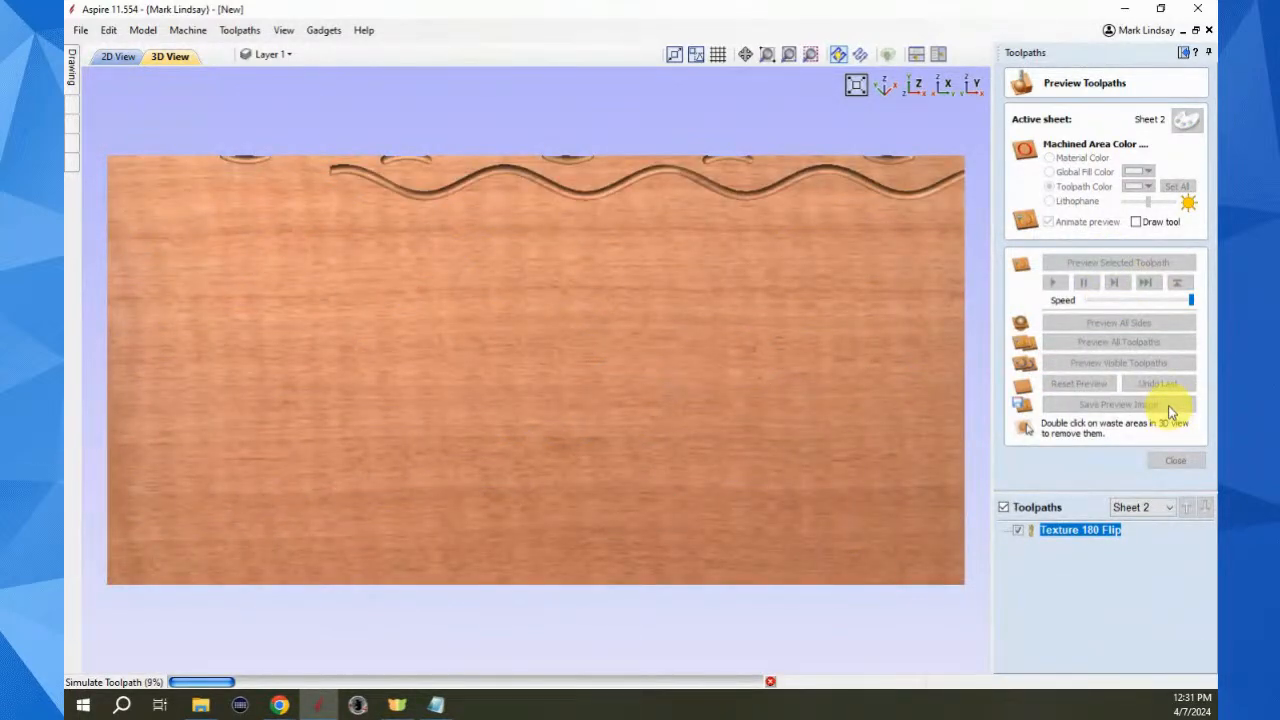
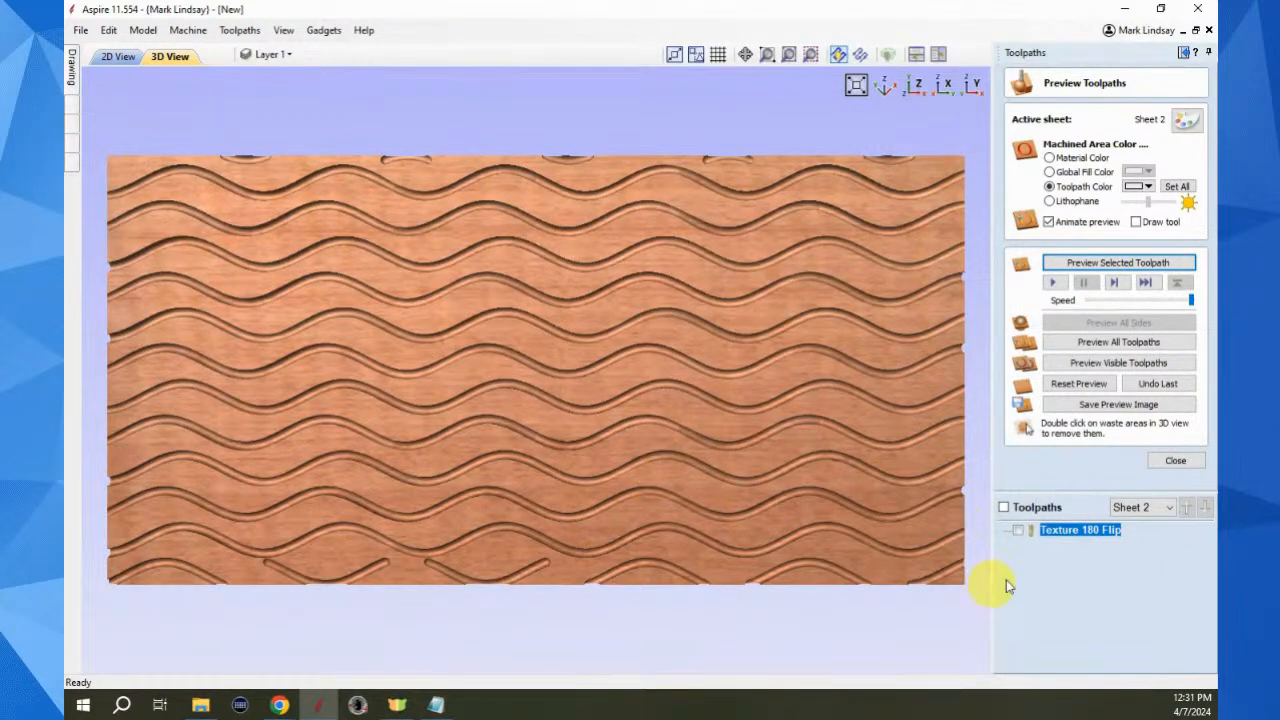
click(1088, 386)
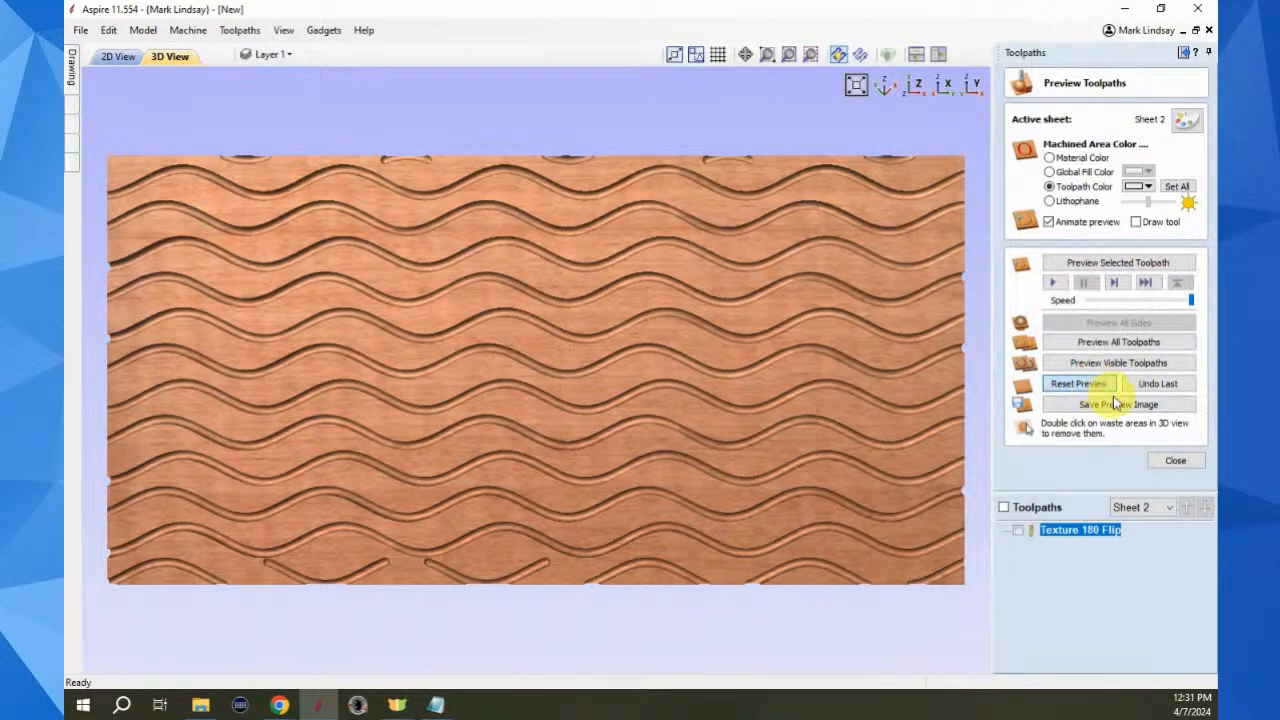
click(322, 30)
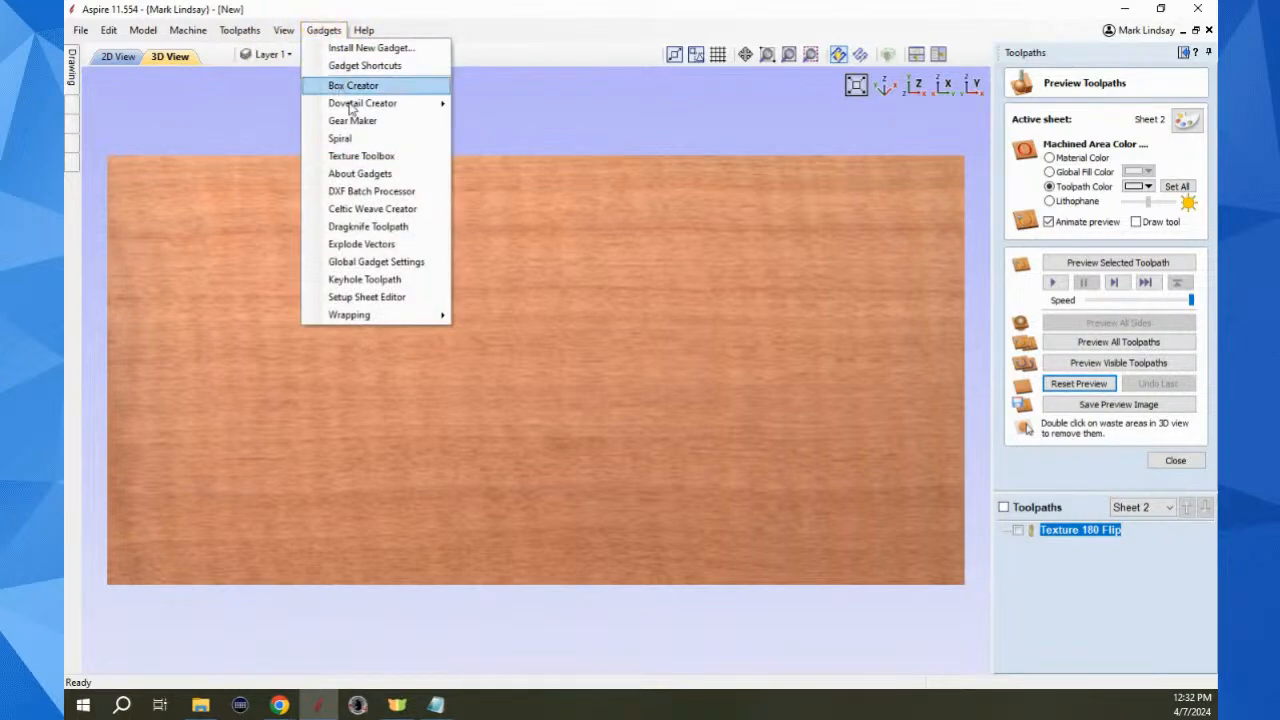
click(362, 156)
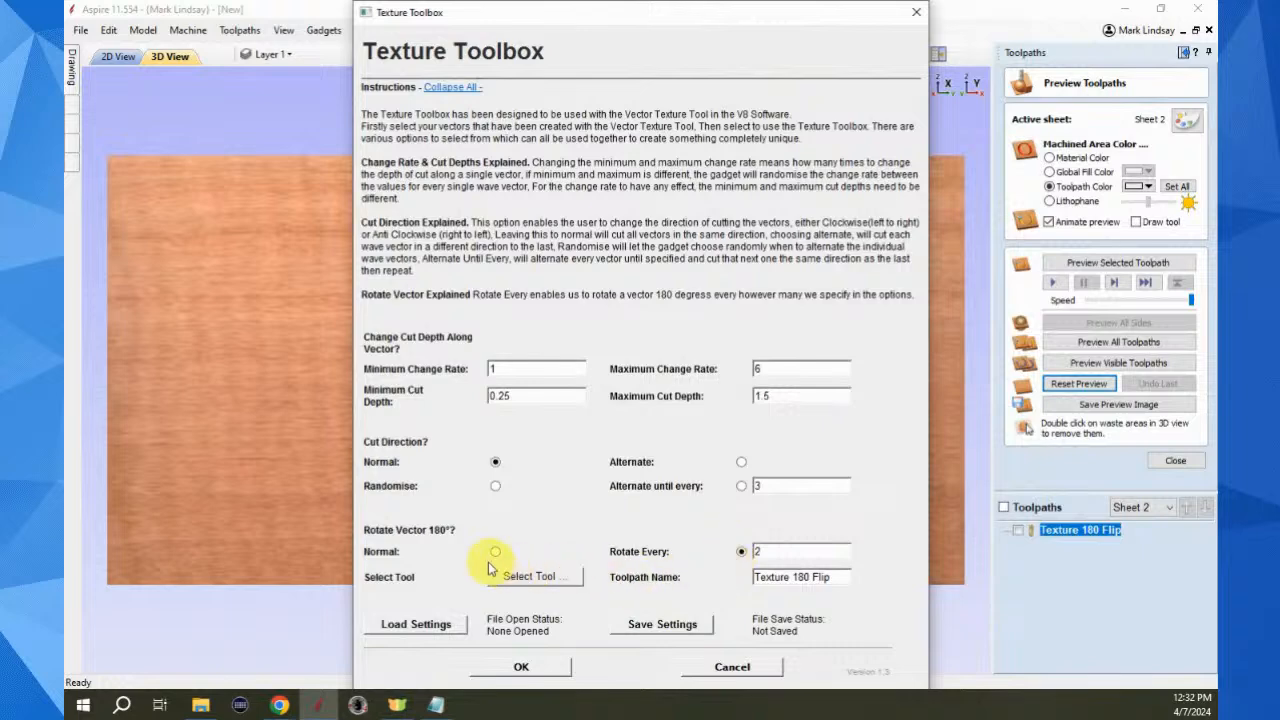
click(743, 551)
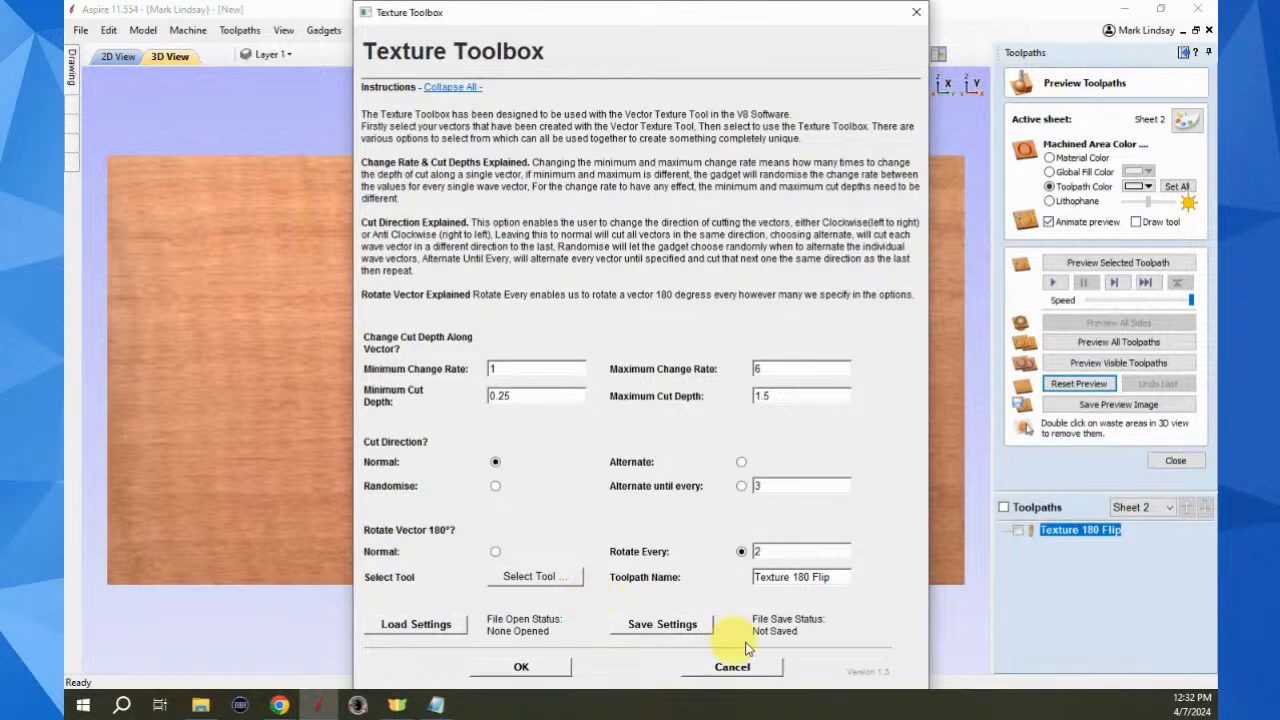
click(759, 672)
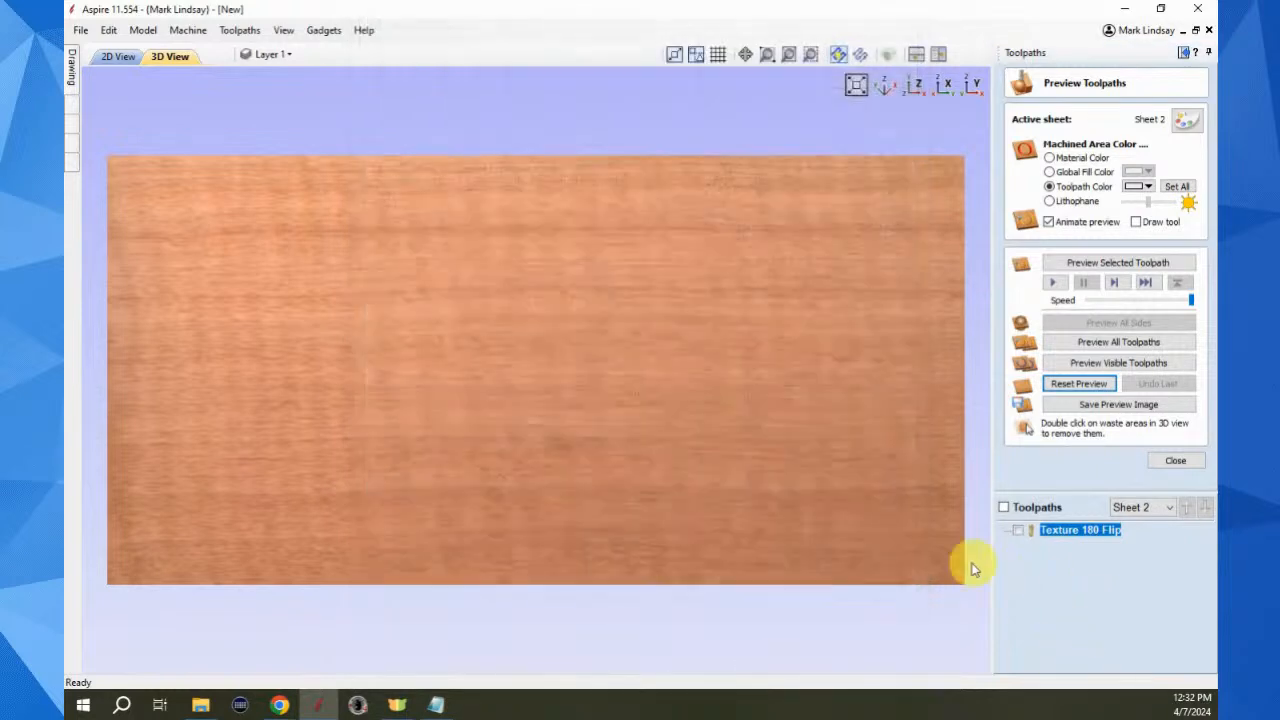
click(1018, 531)
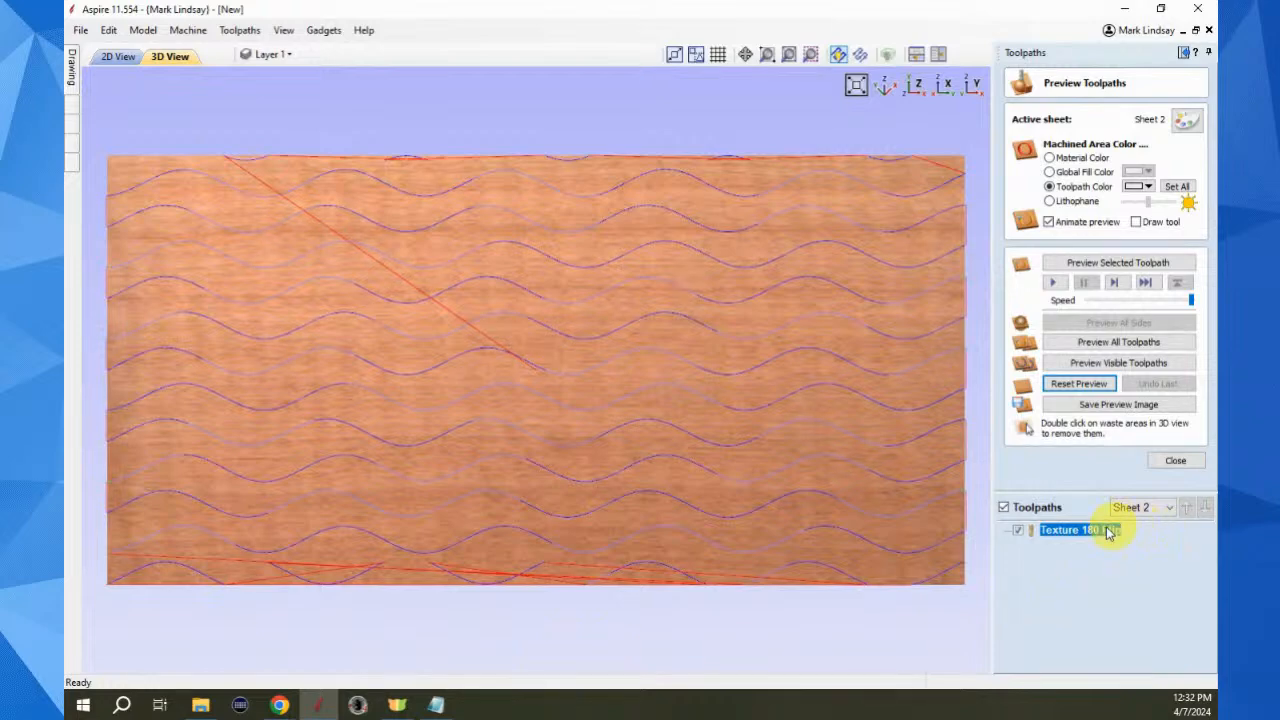
click(1019, 532)
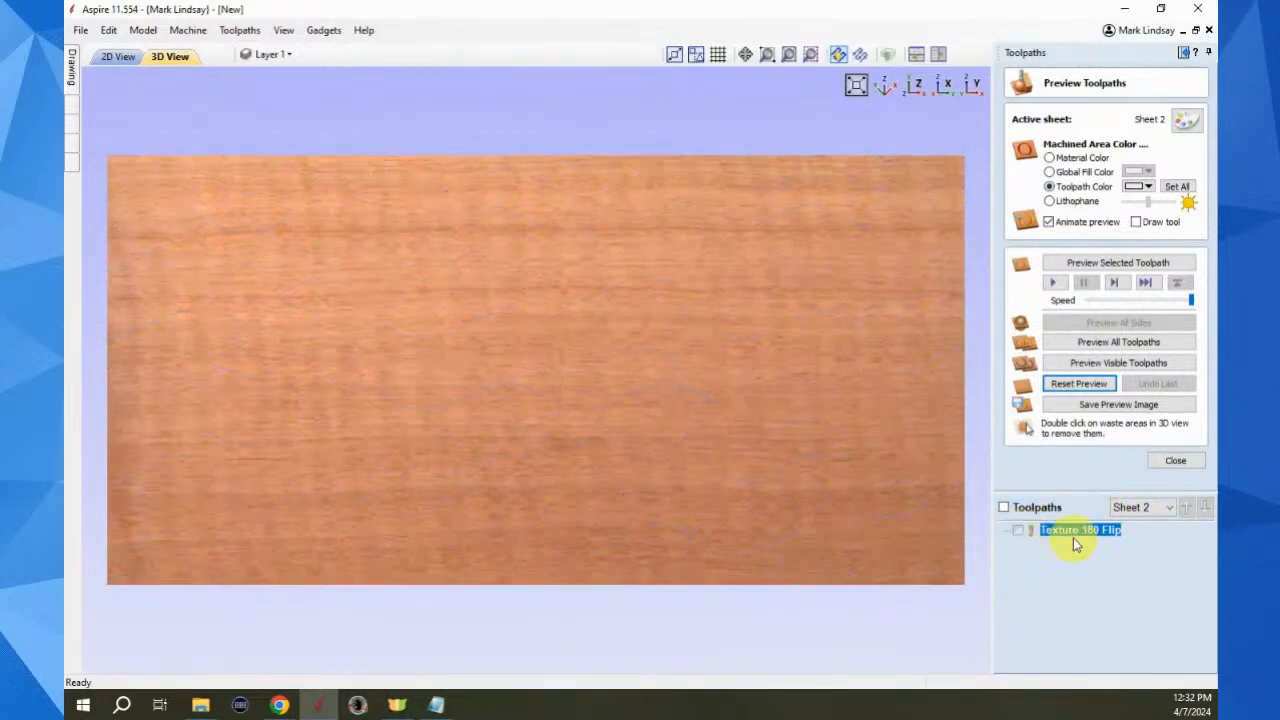
Create another Texture 180 Flip toolpath with the Texture Toolbox gadget, setting the vectors to rotate every 1
click(325, 31)
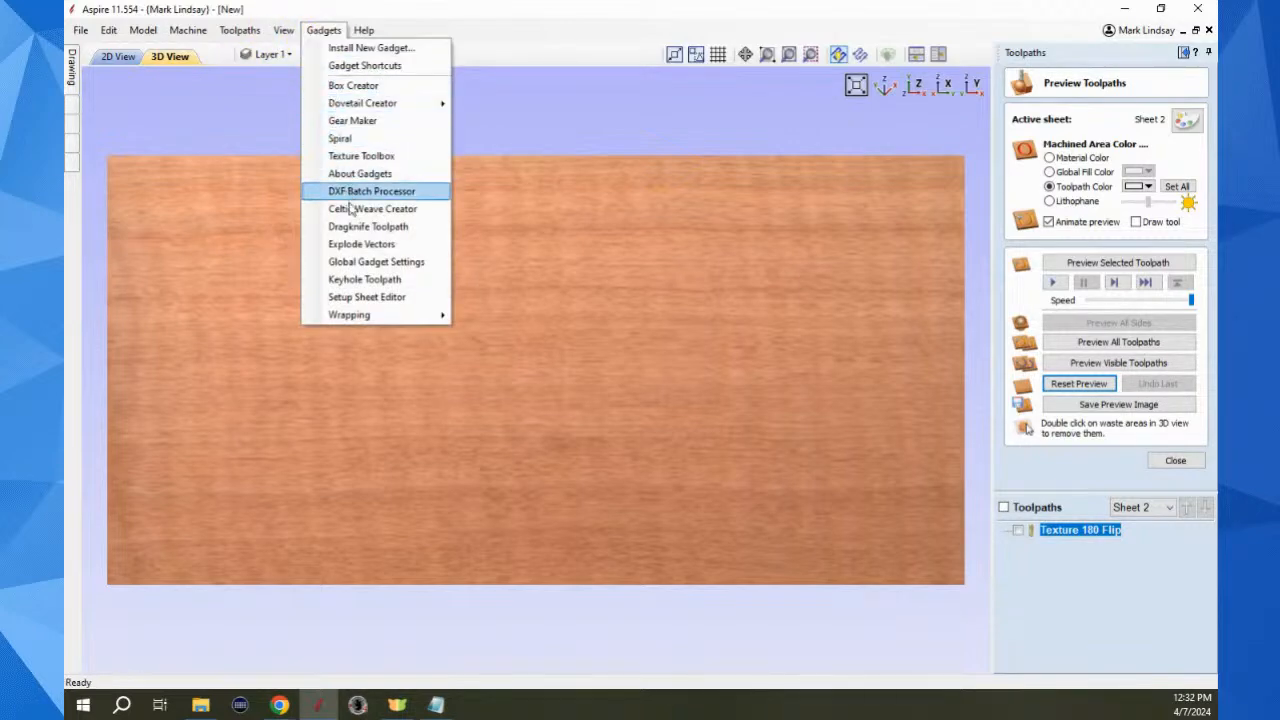
click(371, 157)
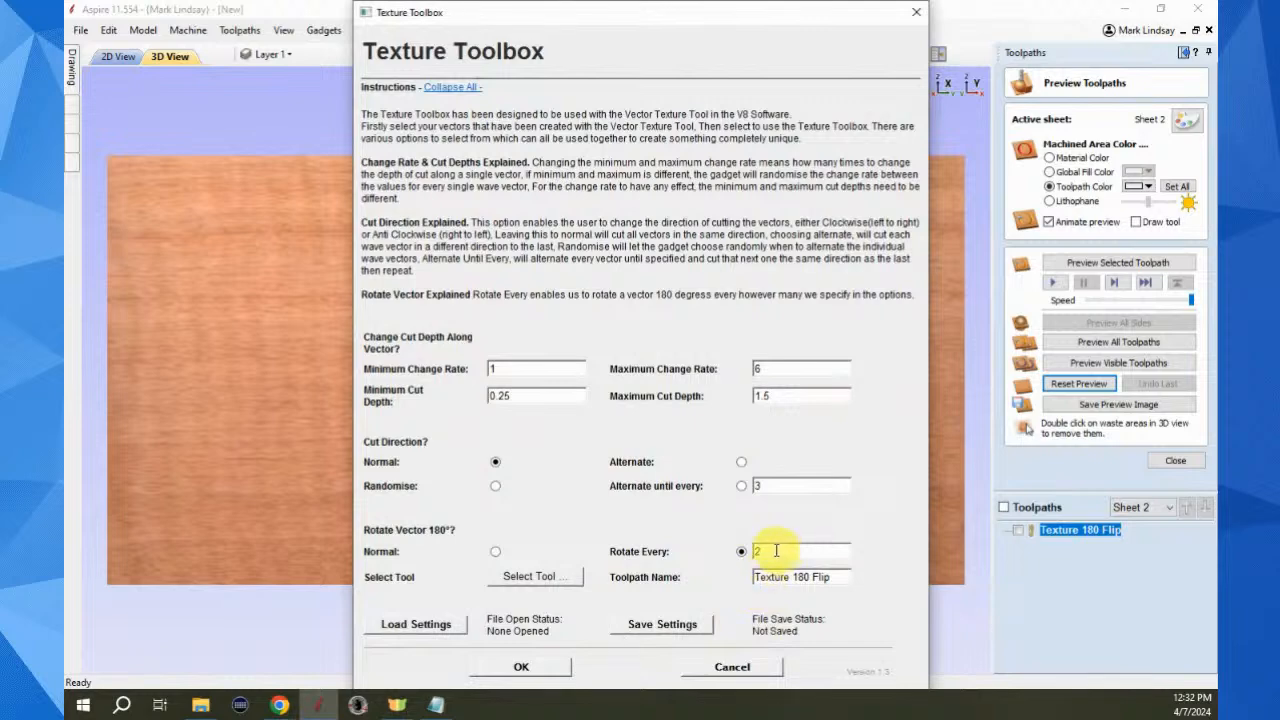
drag(763, 552, 656, 554)
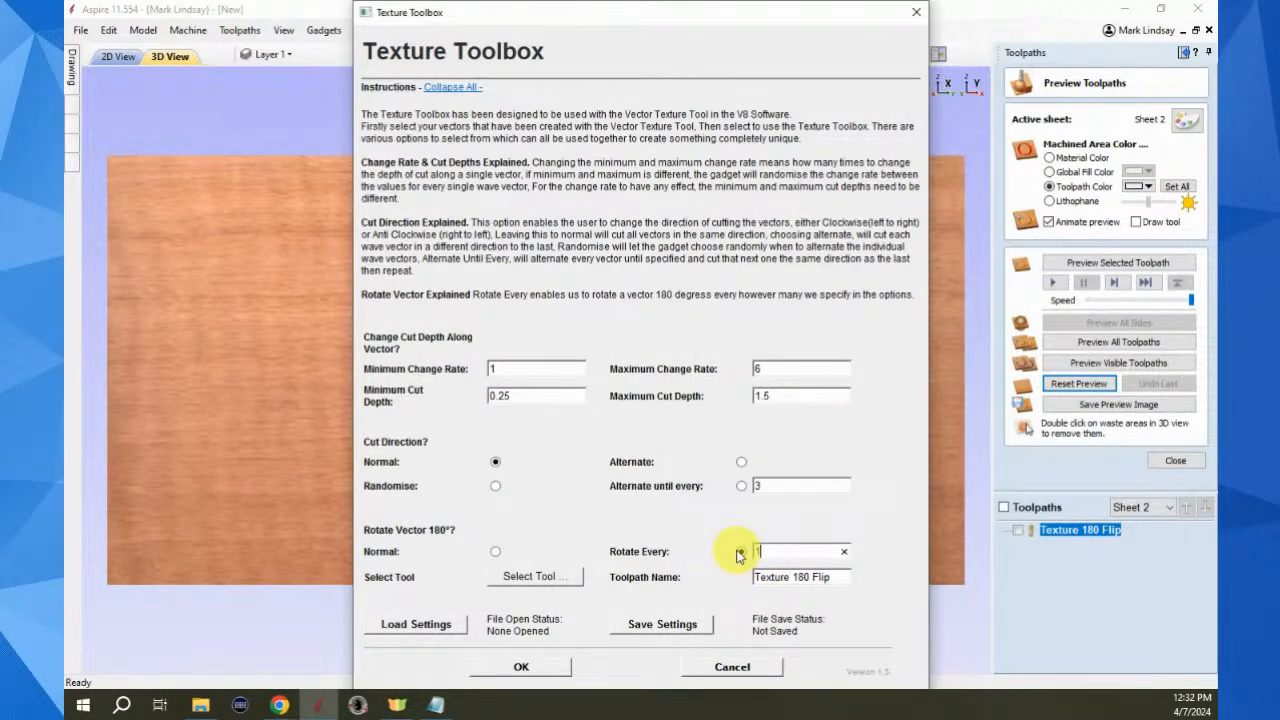
text(1)
click(740, 553)
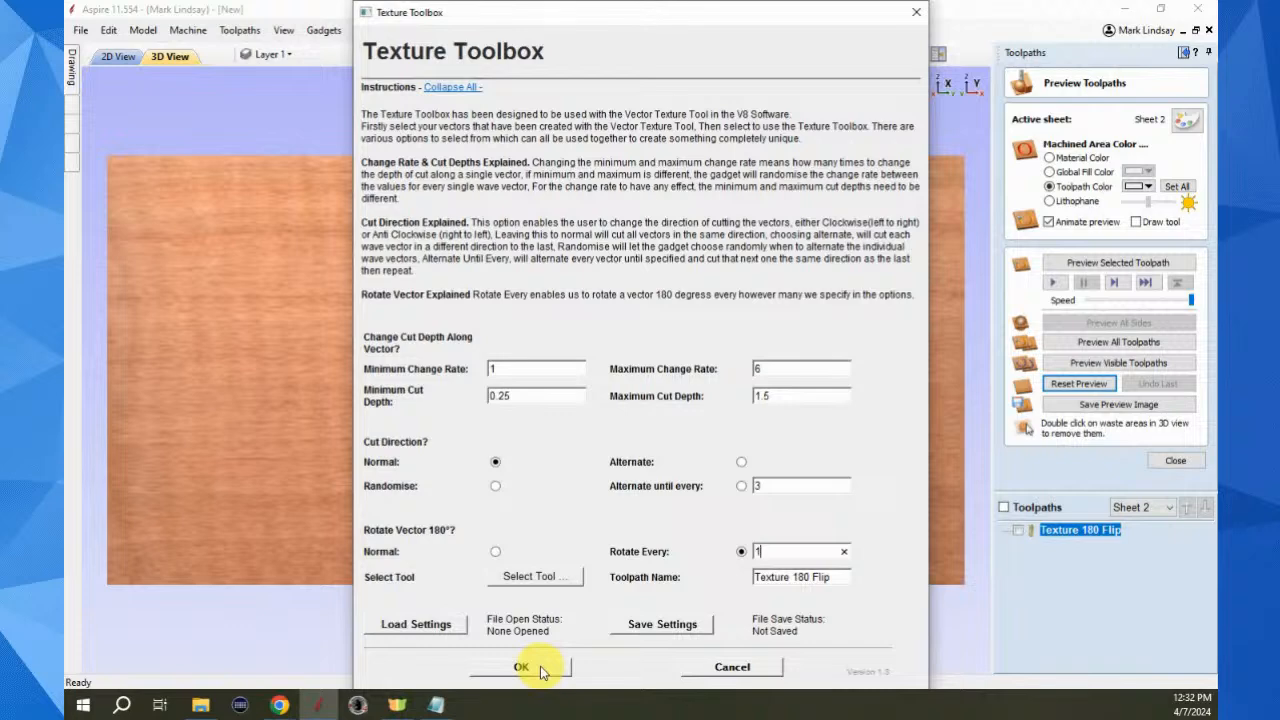
click(522, 668)
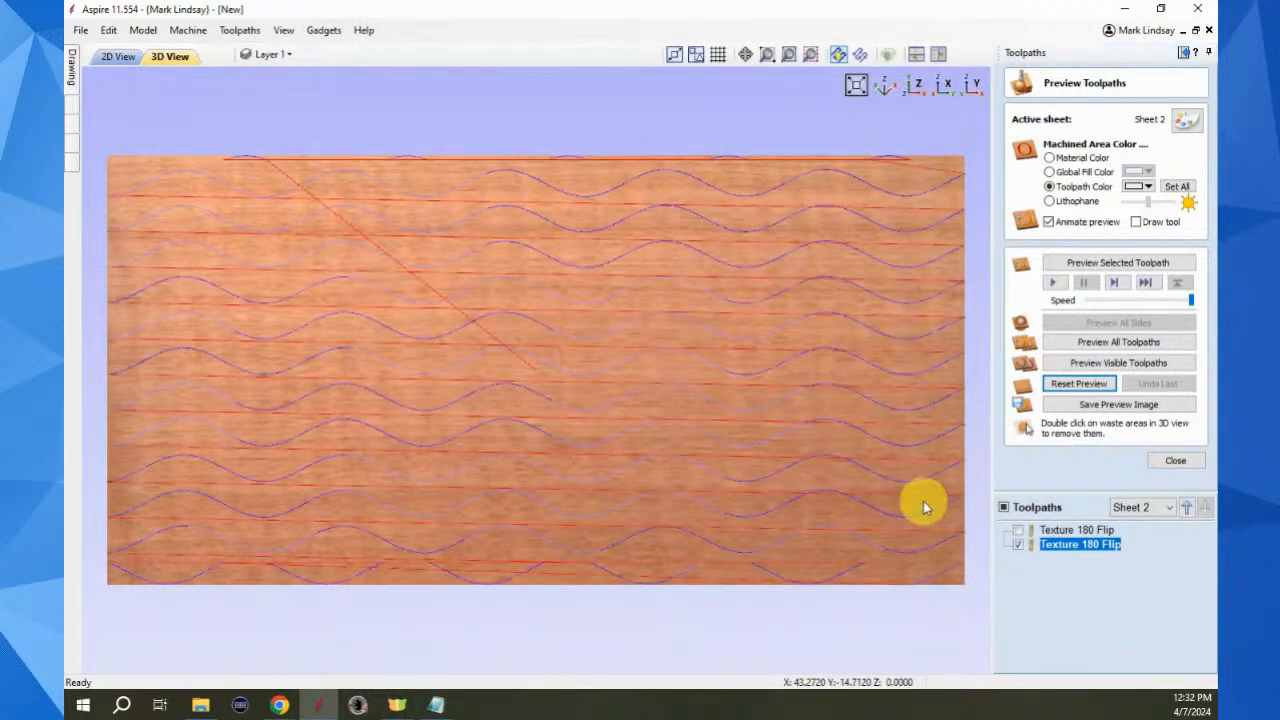
Show the two Texture 180 Flip toolpaths one at a time to compare them, and hide both
click(1019, 543)
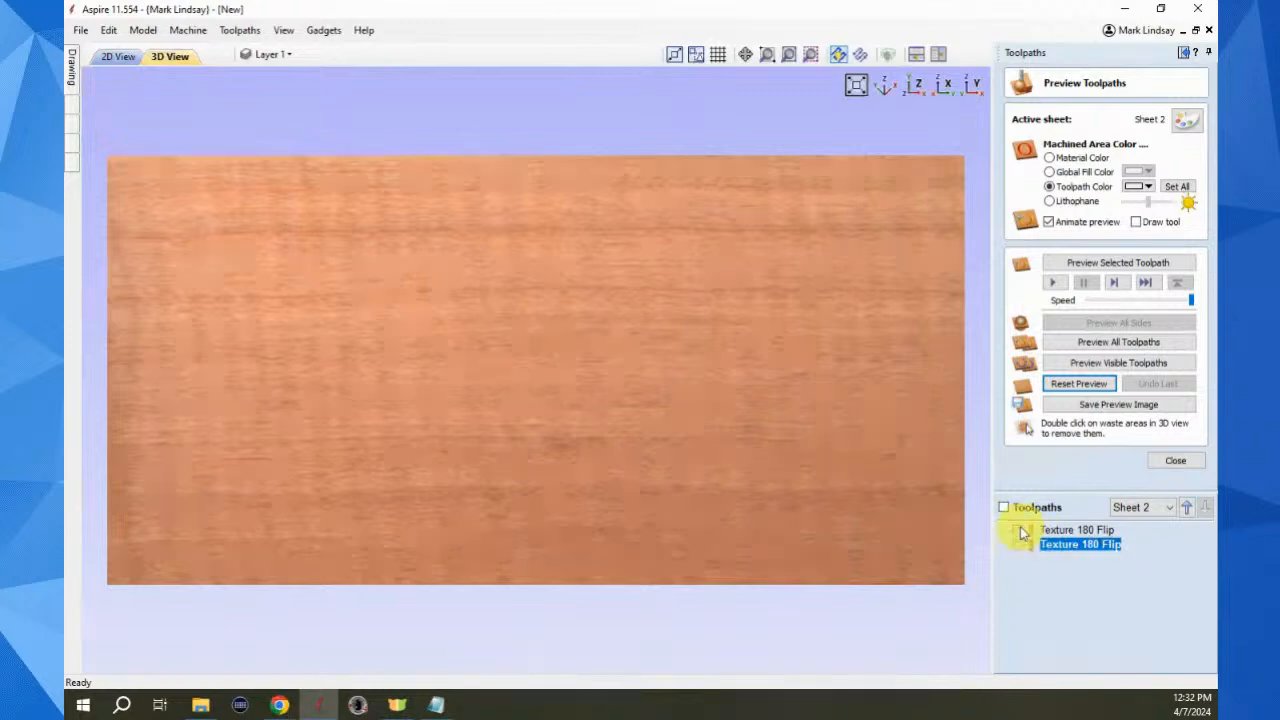
click(1018, 531)
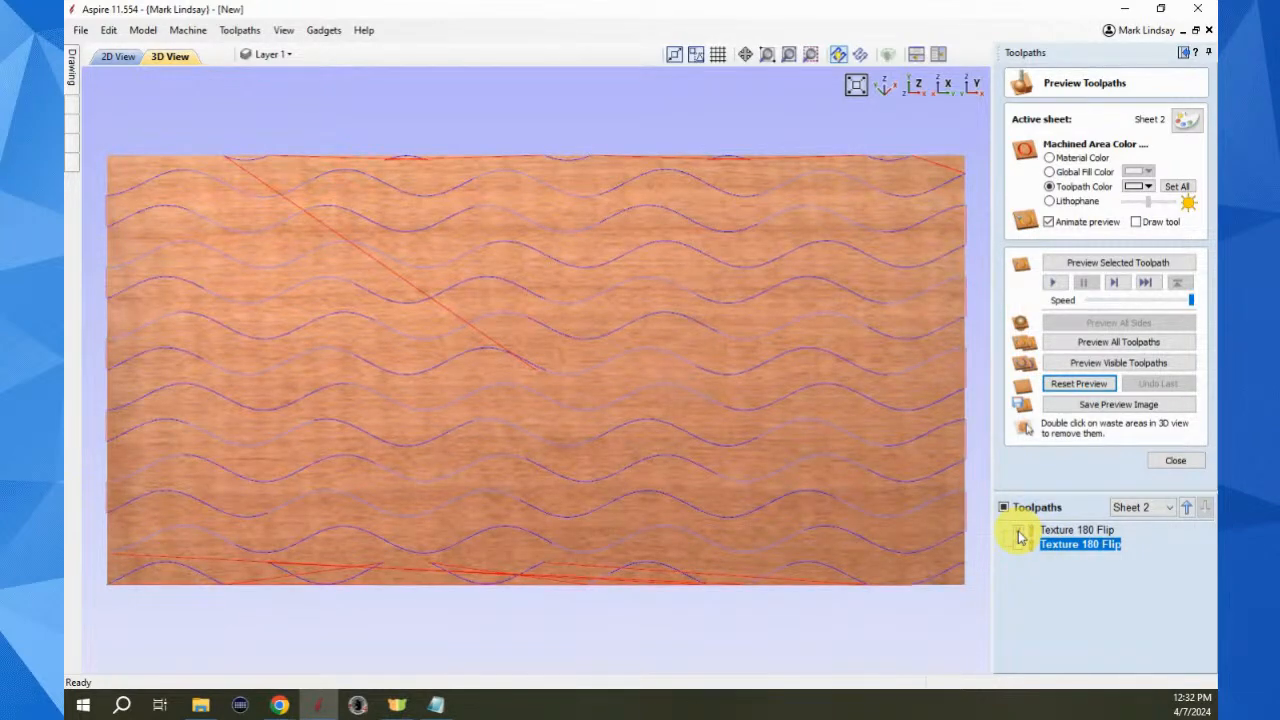
click(1019, 531)
click(1019, 544)
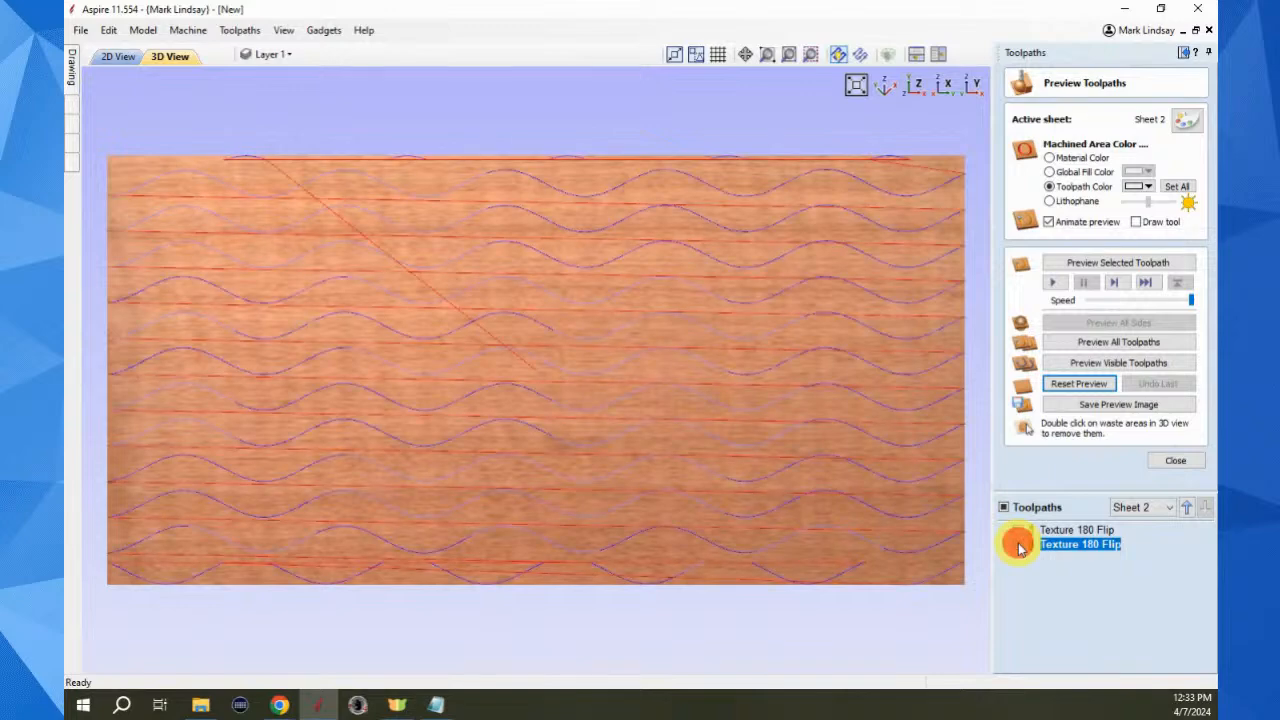
click(1019, 544)
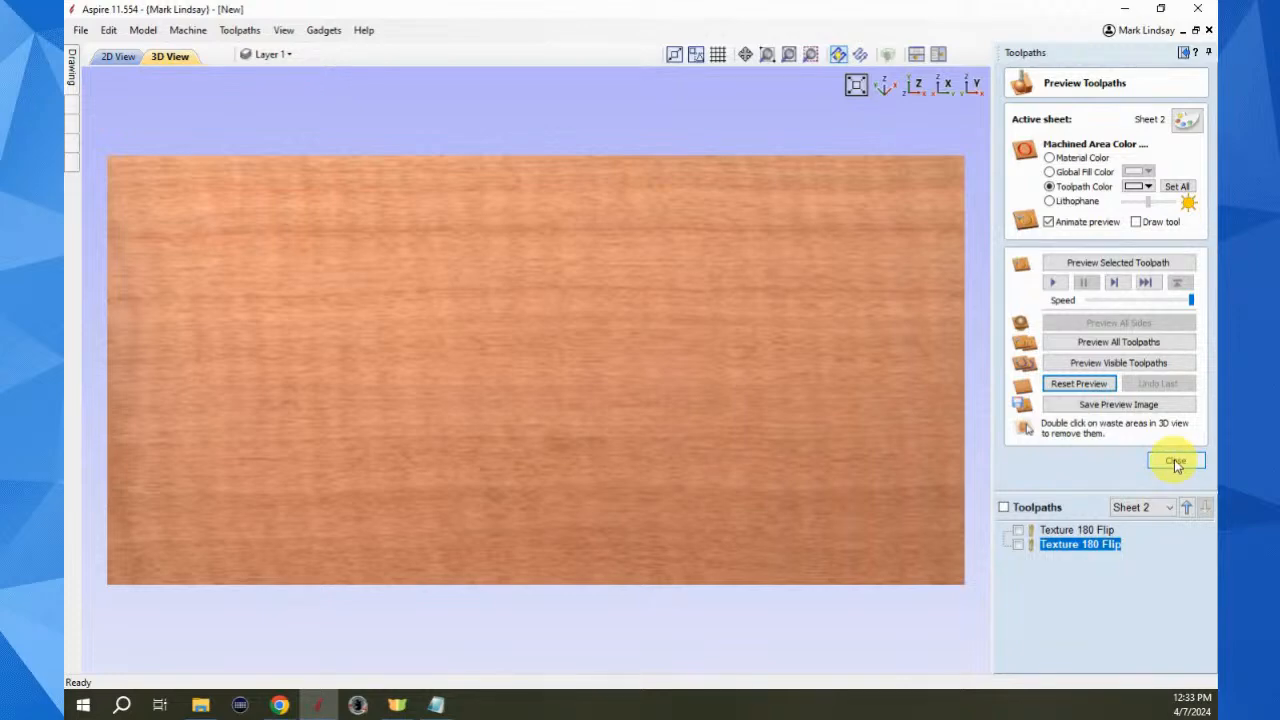
Create another Texture 180 Flip toolpath from the selected waves with the Texture Toolbox gadget, setting the vectors to rotate every 2
click(323, 30)
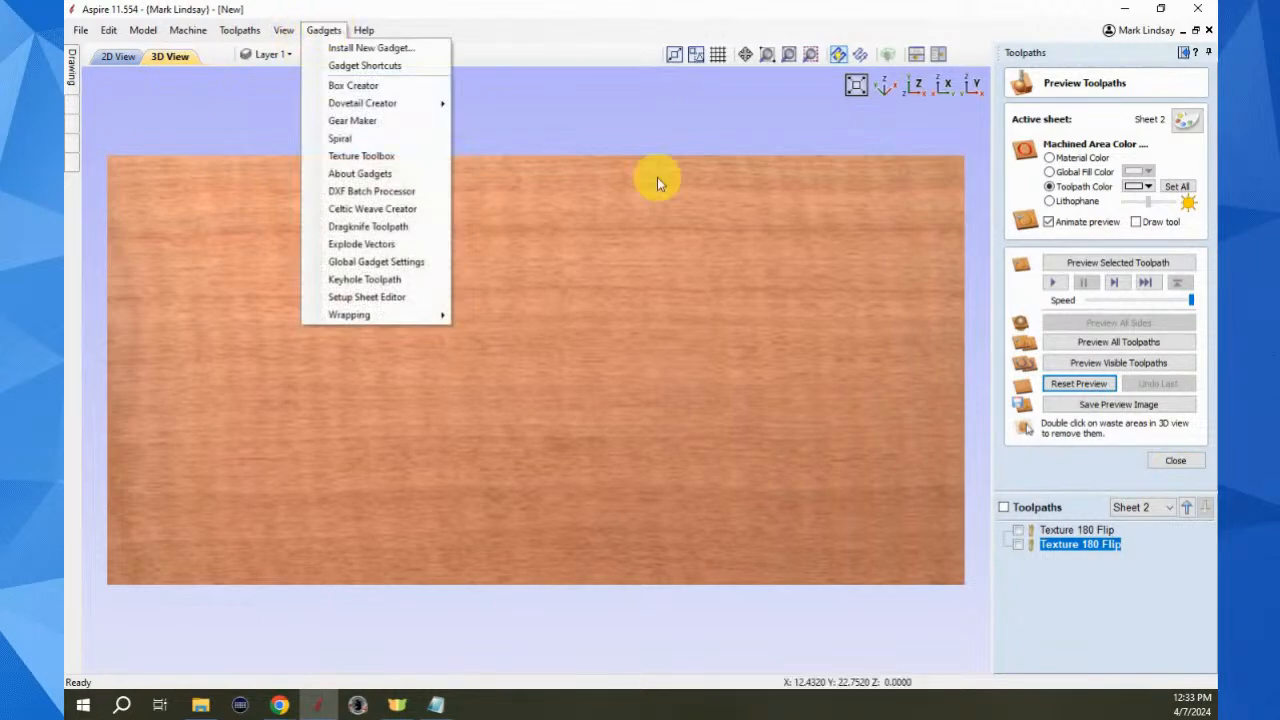
click(547, 13)
click(1183, 54)
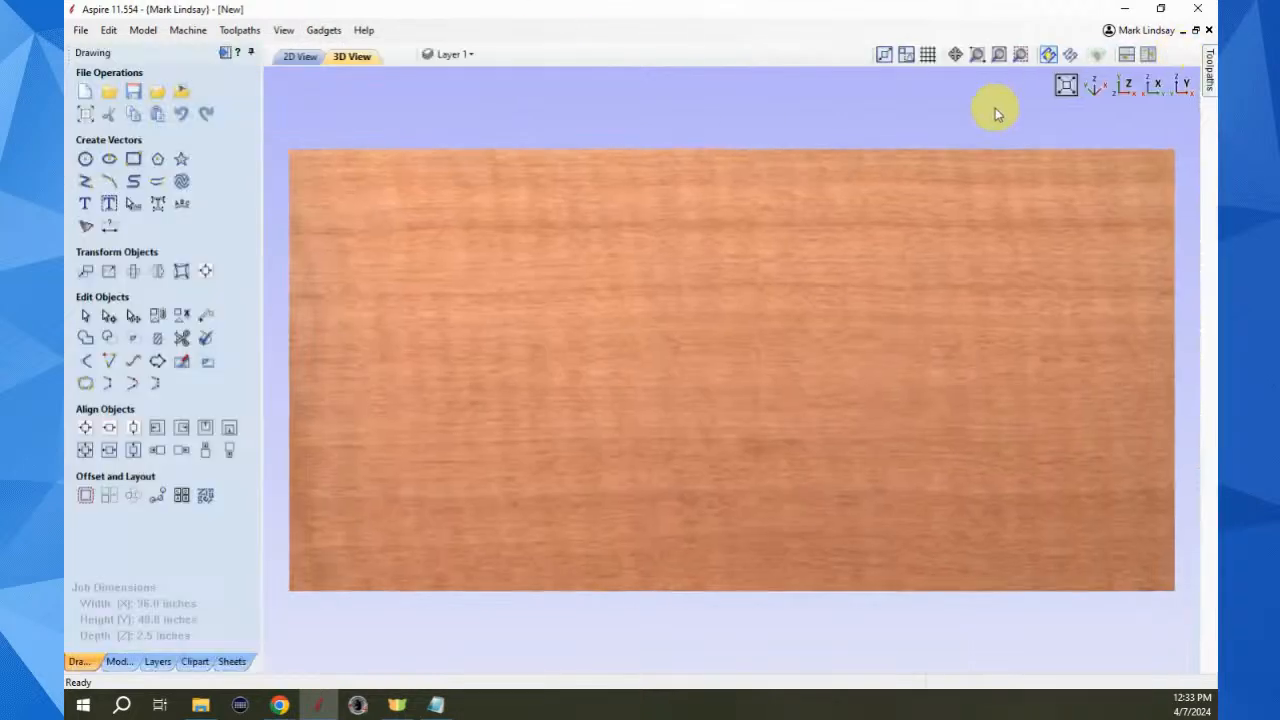
click(293, 58)
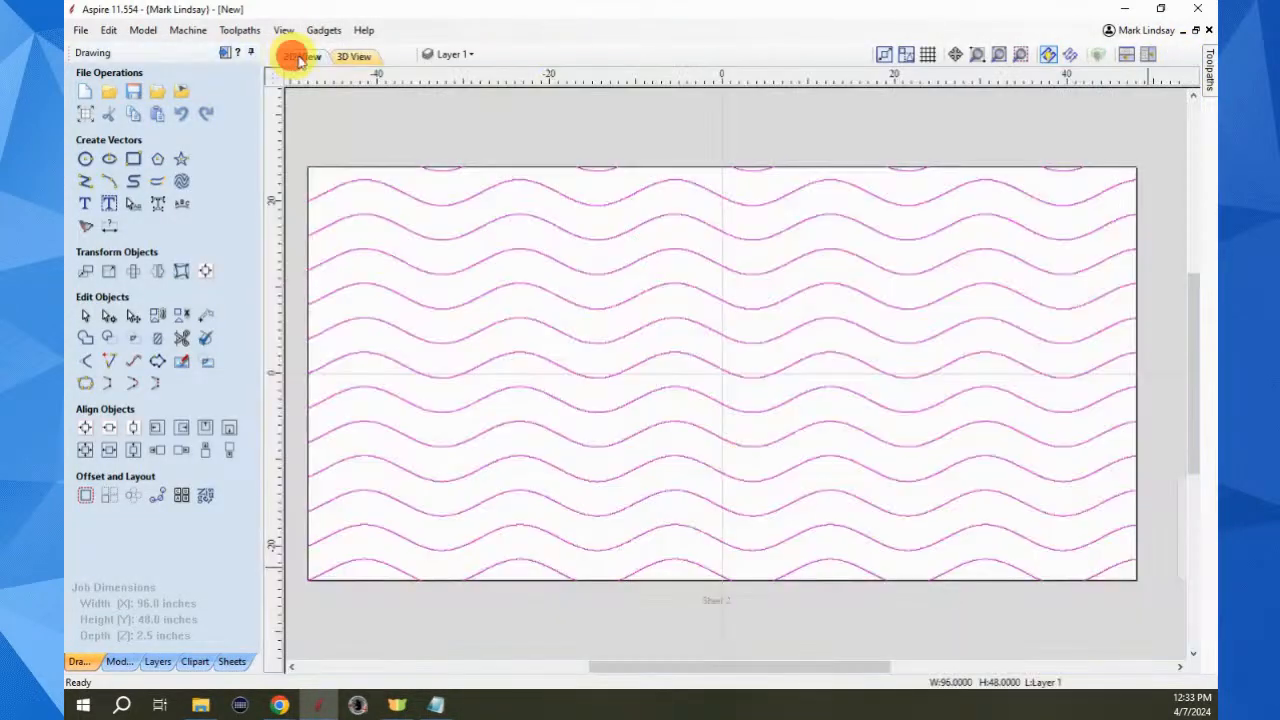
click(745, 463)
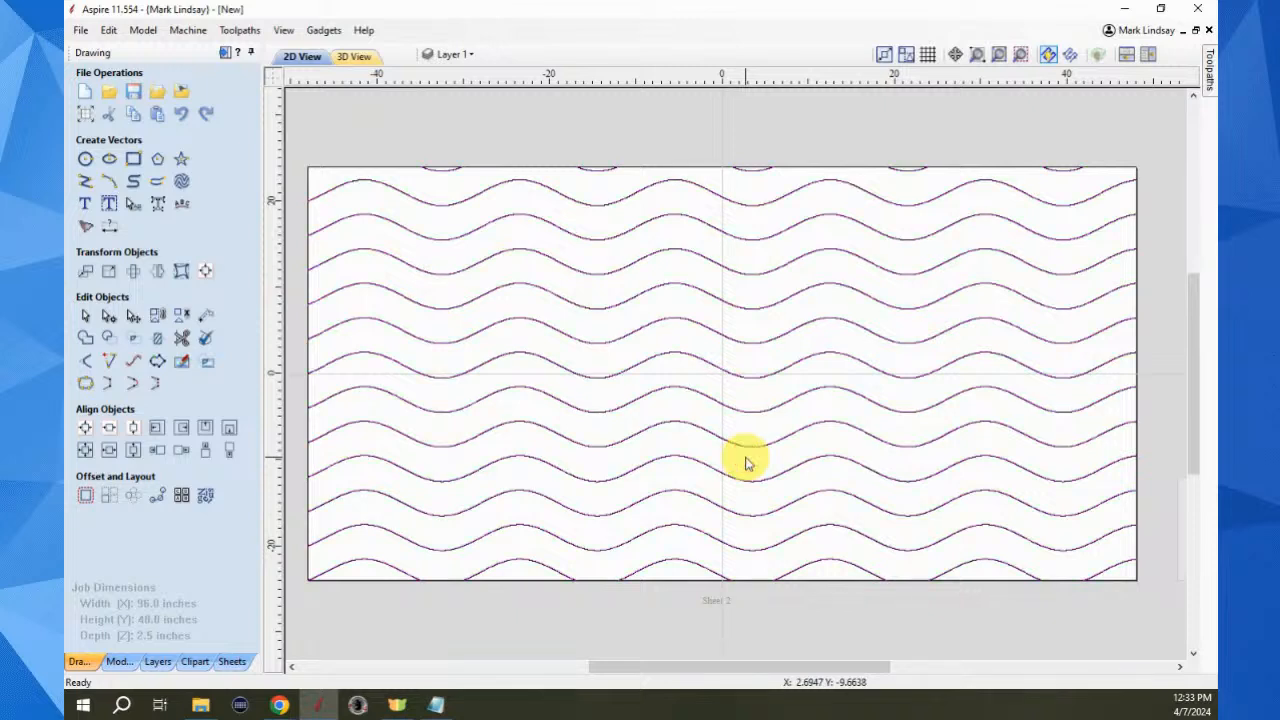
click(910, 243)
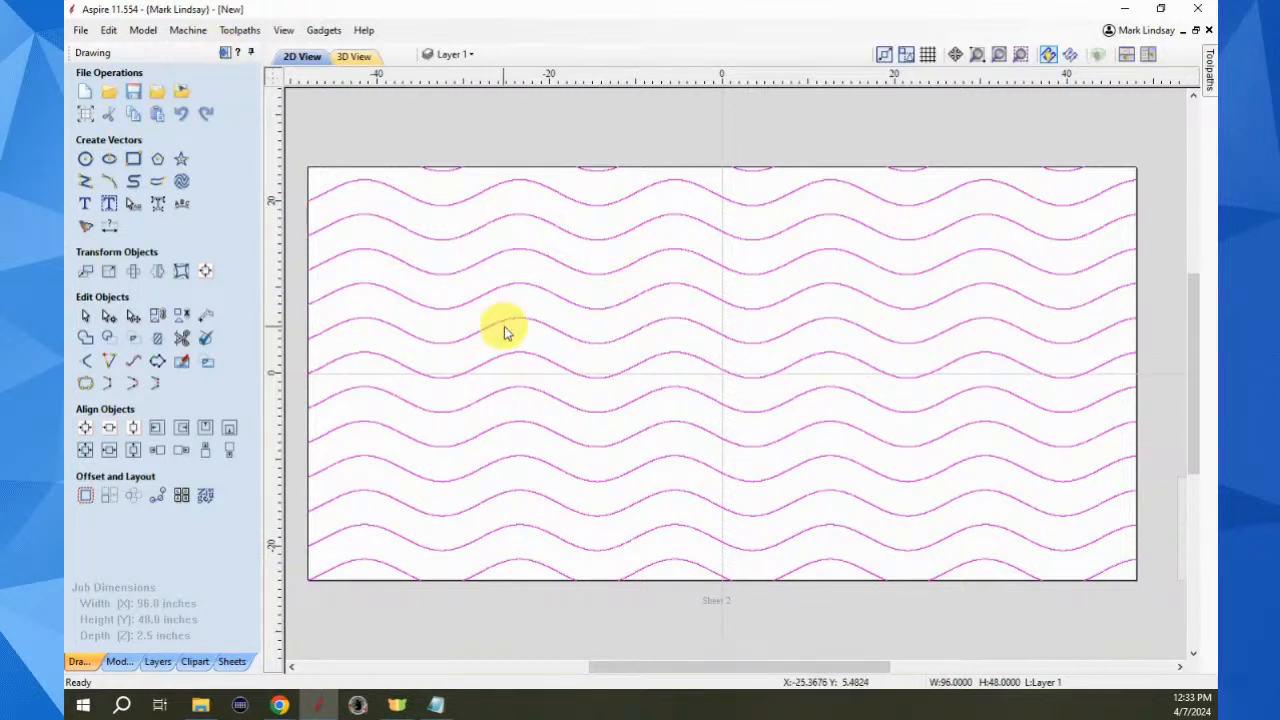
click(320, 31)
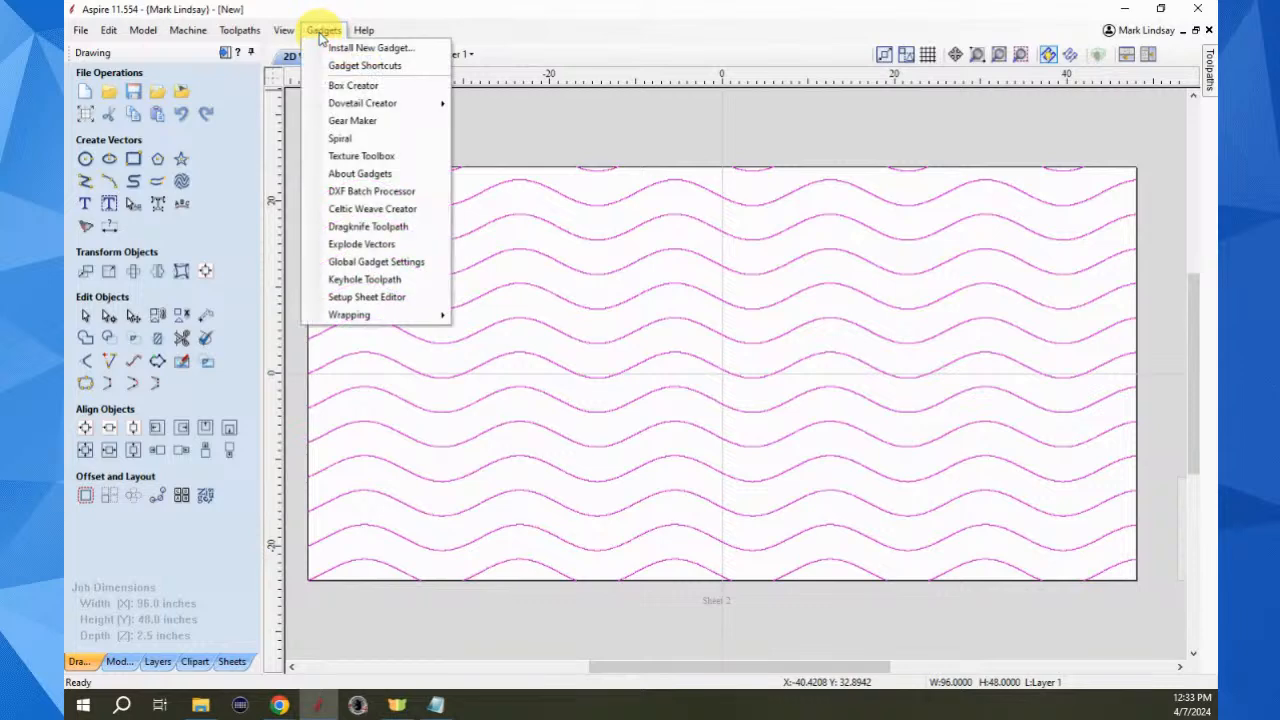
click(378, 152)
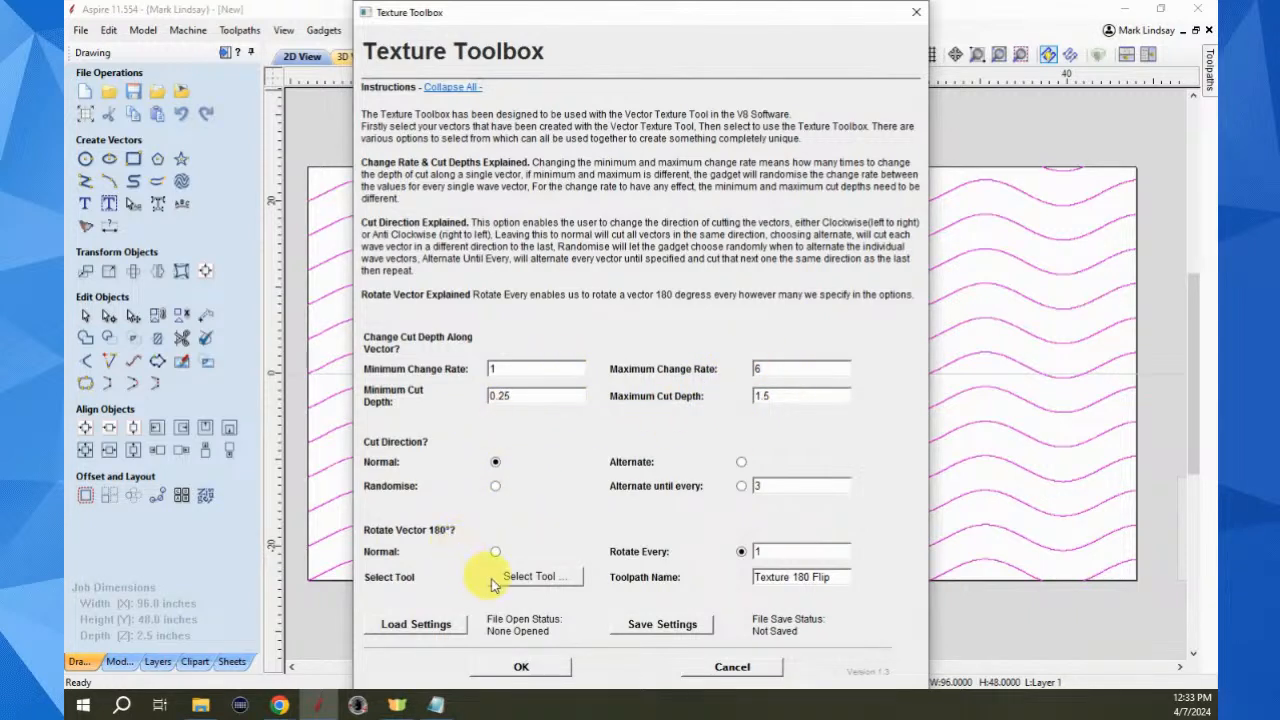
double_click(756, 551)
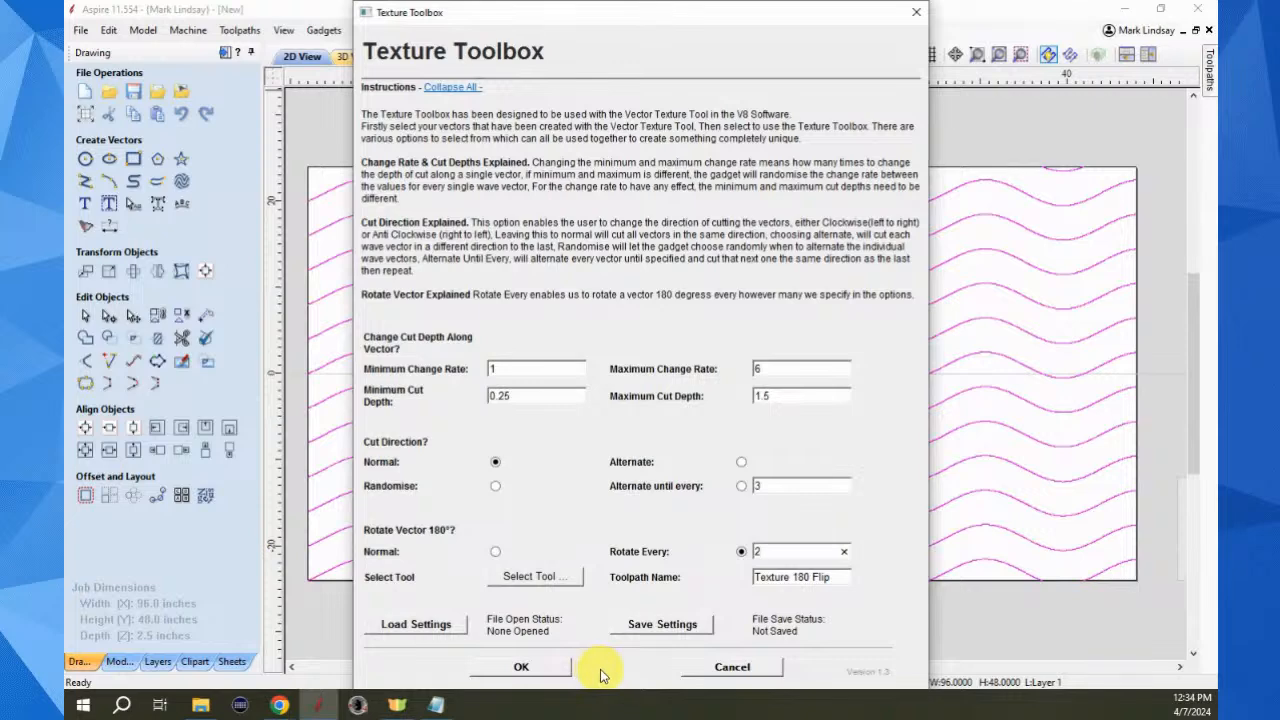
click(521, 667)
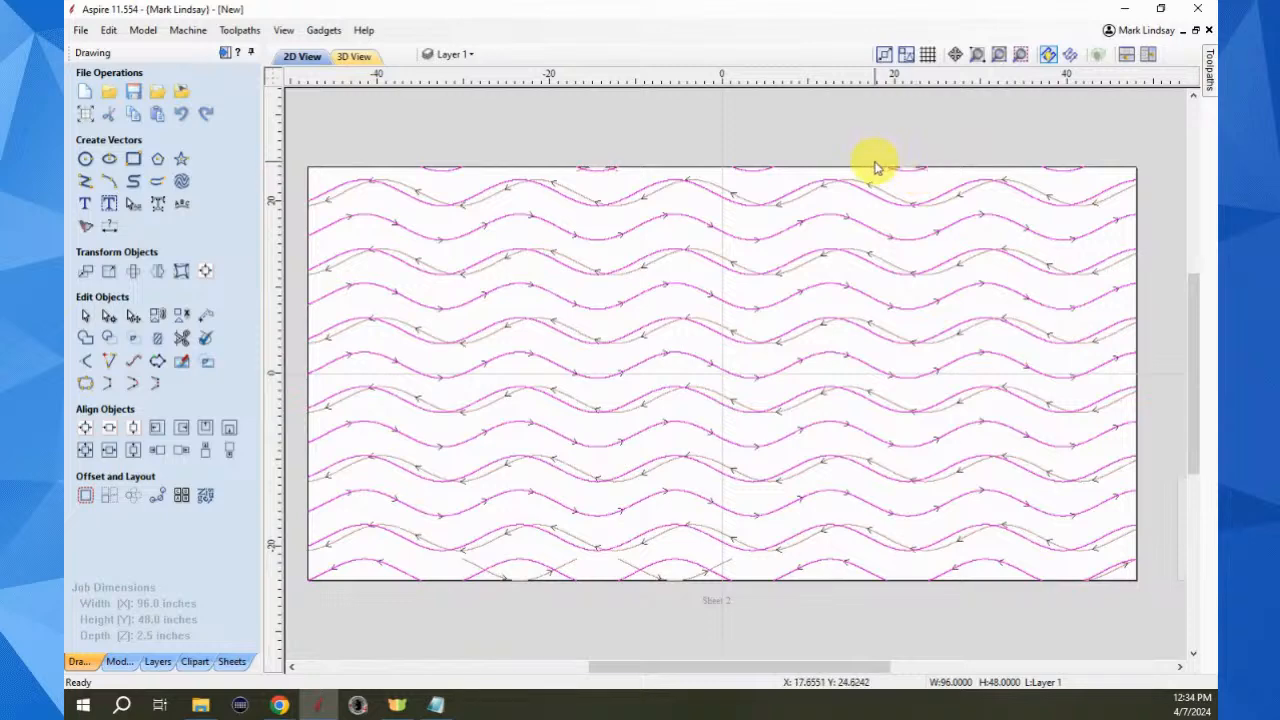
Inspect the new toolpath in 3D, delete all the Texture 180 Flip toolpaths on Sheet 2, and return to the 2D wave vectors
click(224, 53)
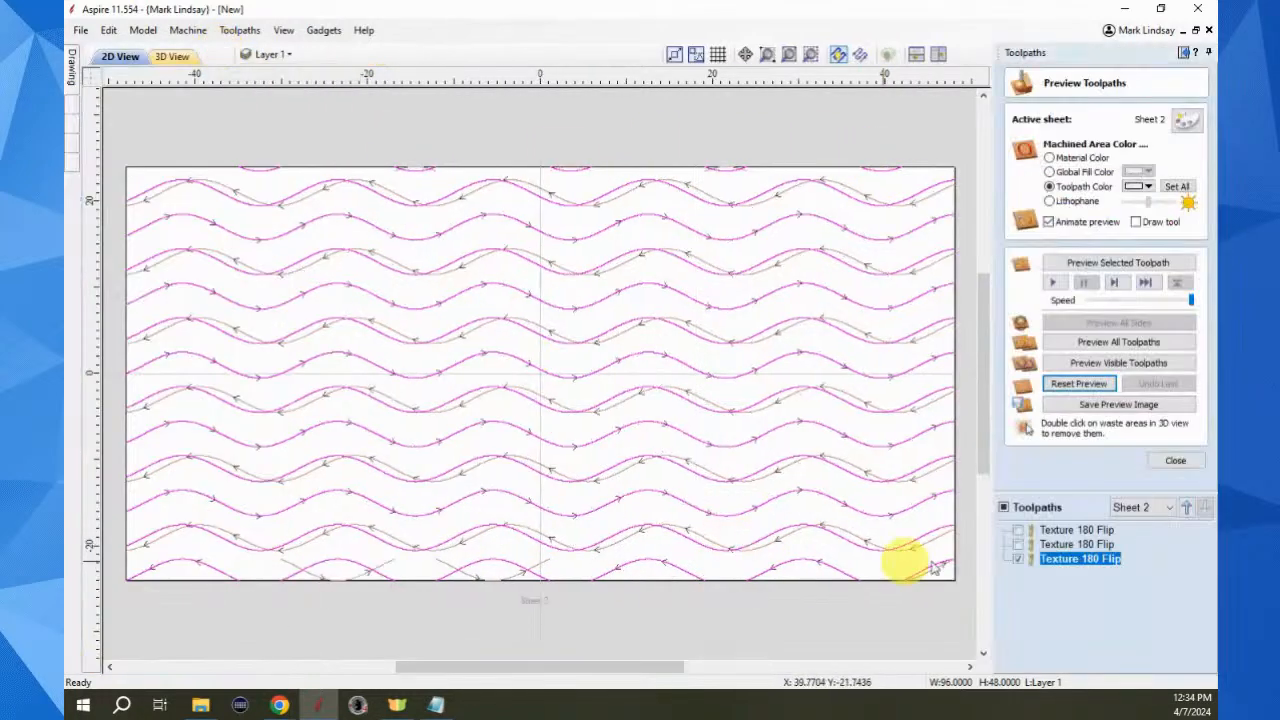
click(178, 56)
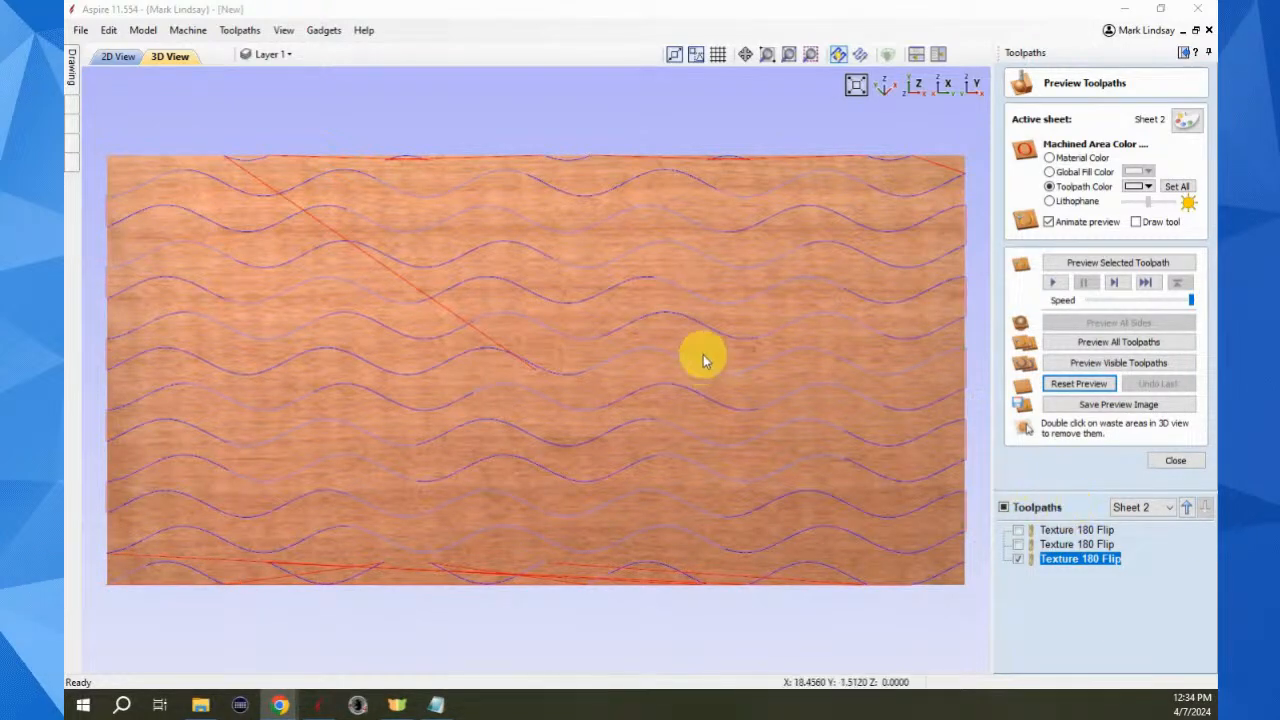
right_click(1062, 562)
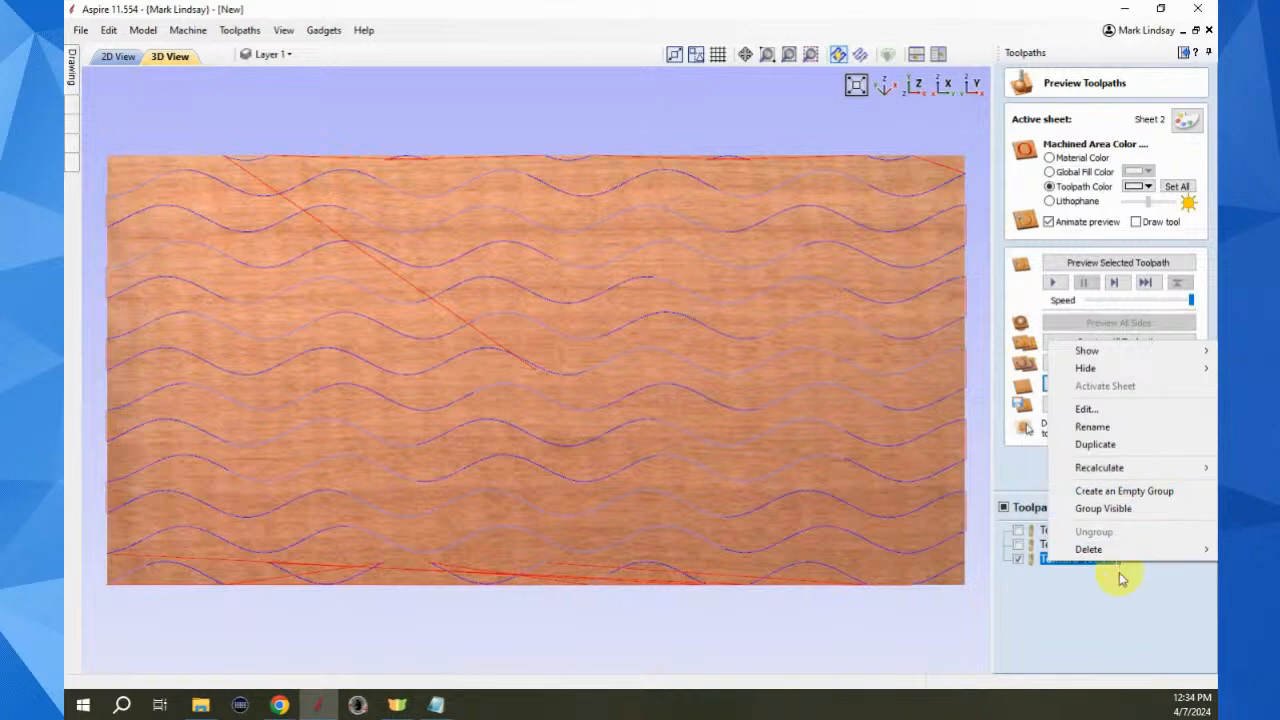
mouse_move(1078, 553)
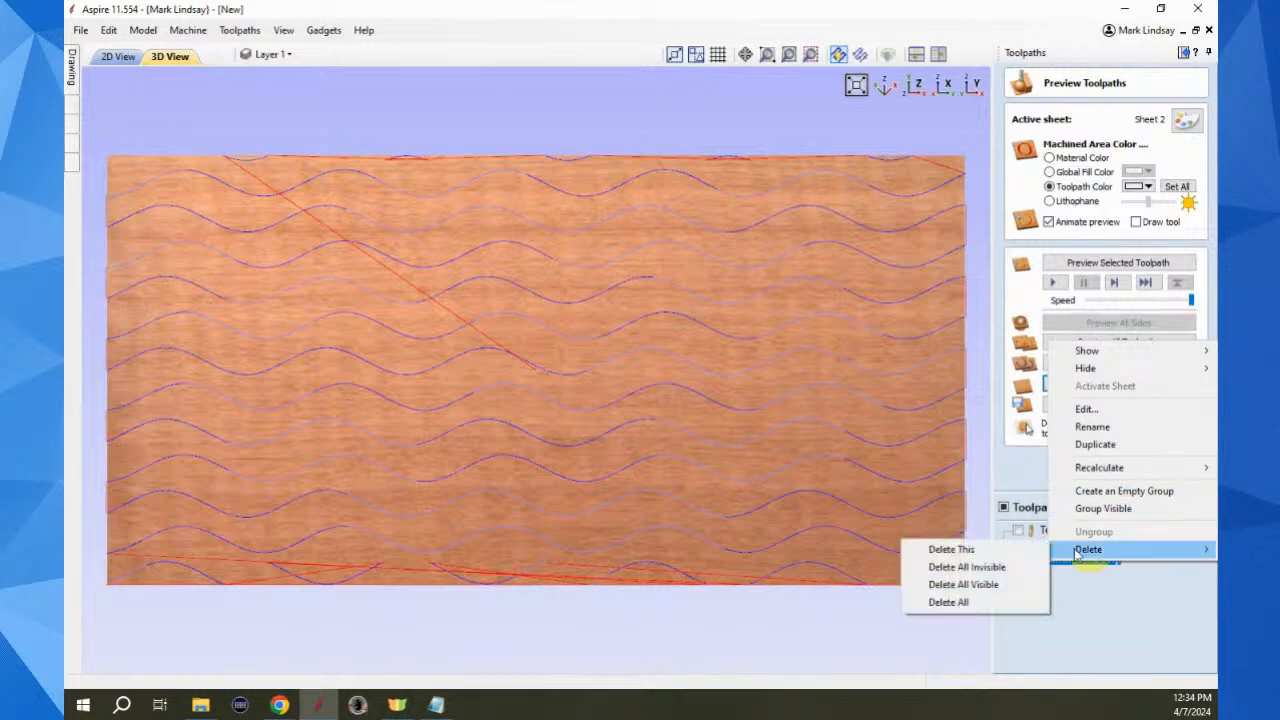
click(971, 604)
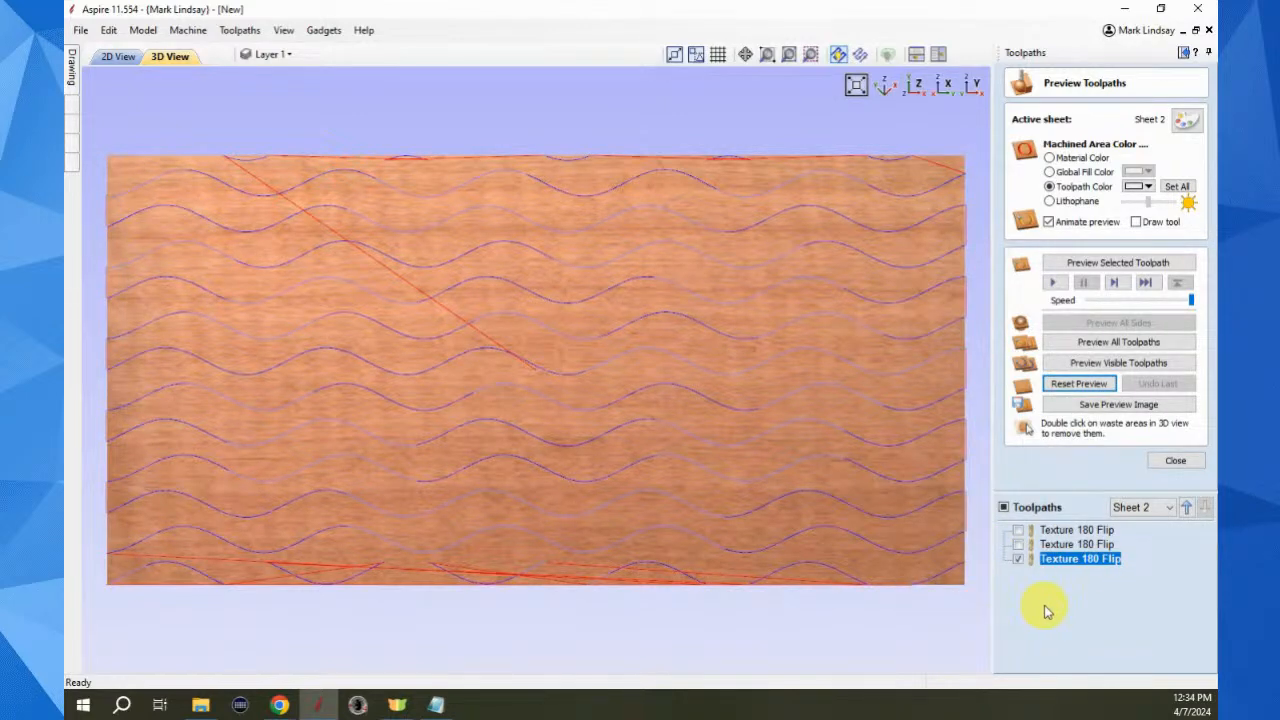
key(shift+Up)
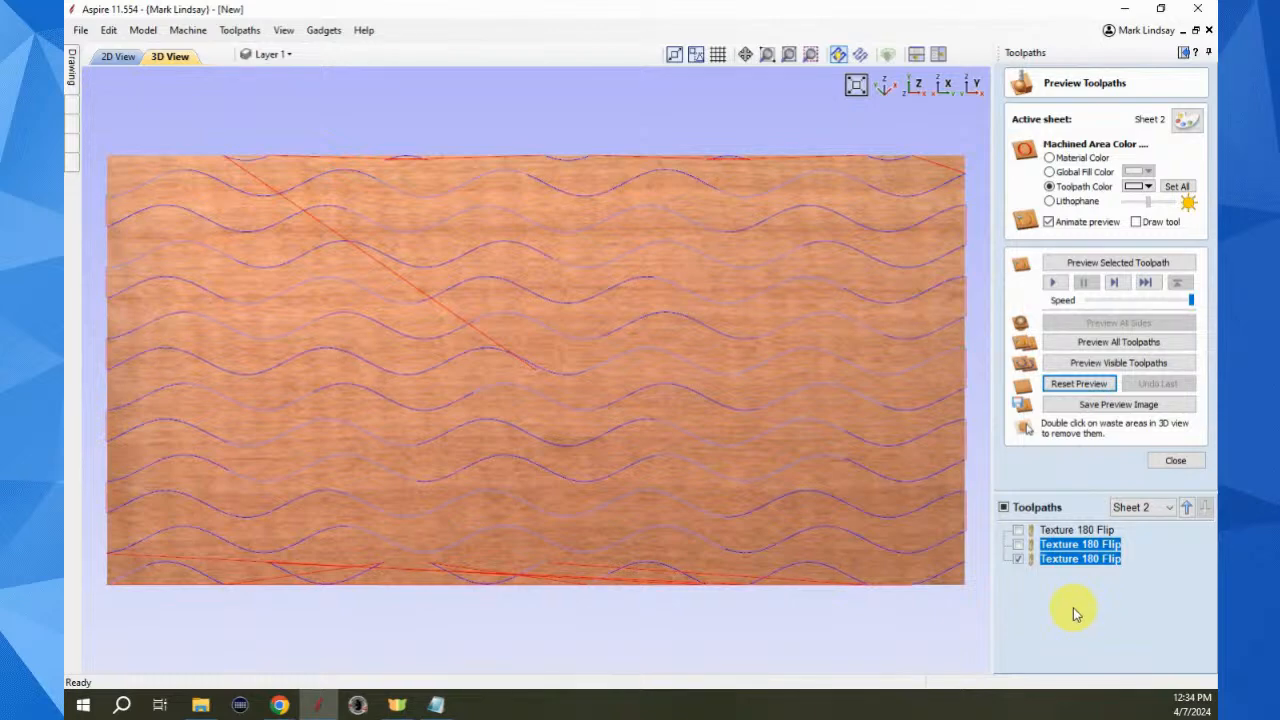
key(shift+Up)
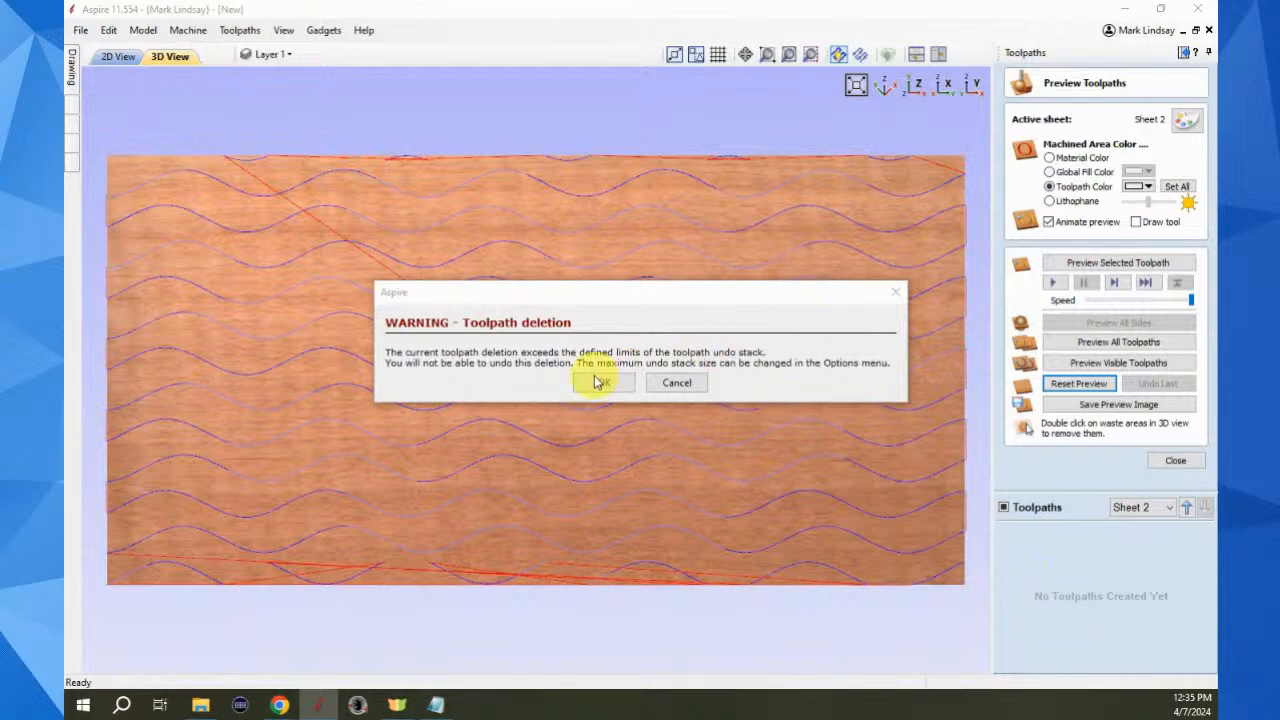
click(606, 384)
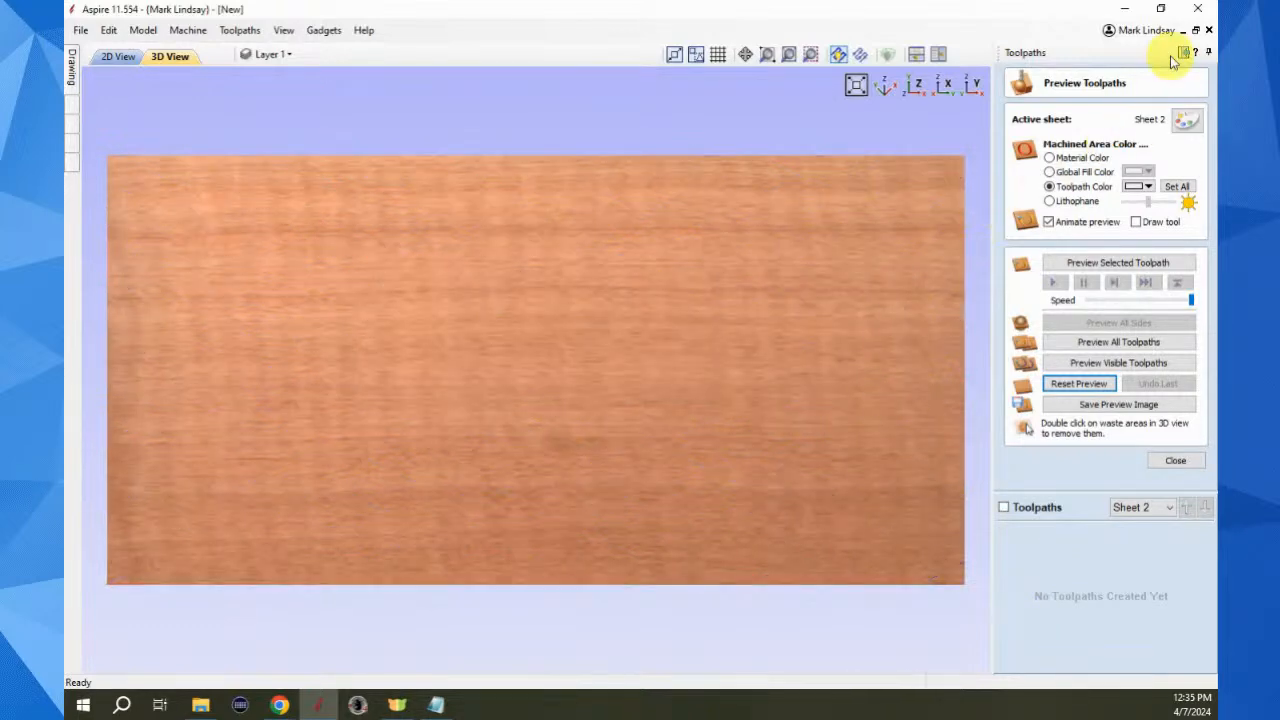
click(1175, 460)
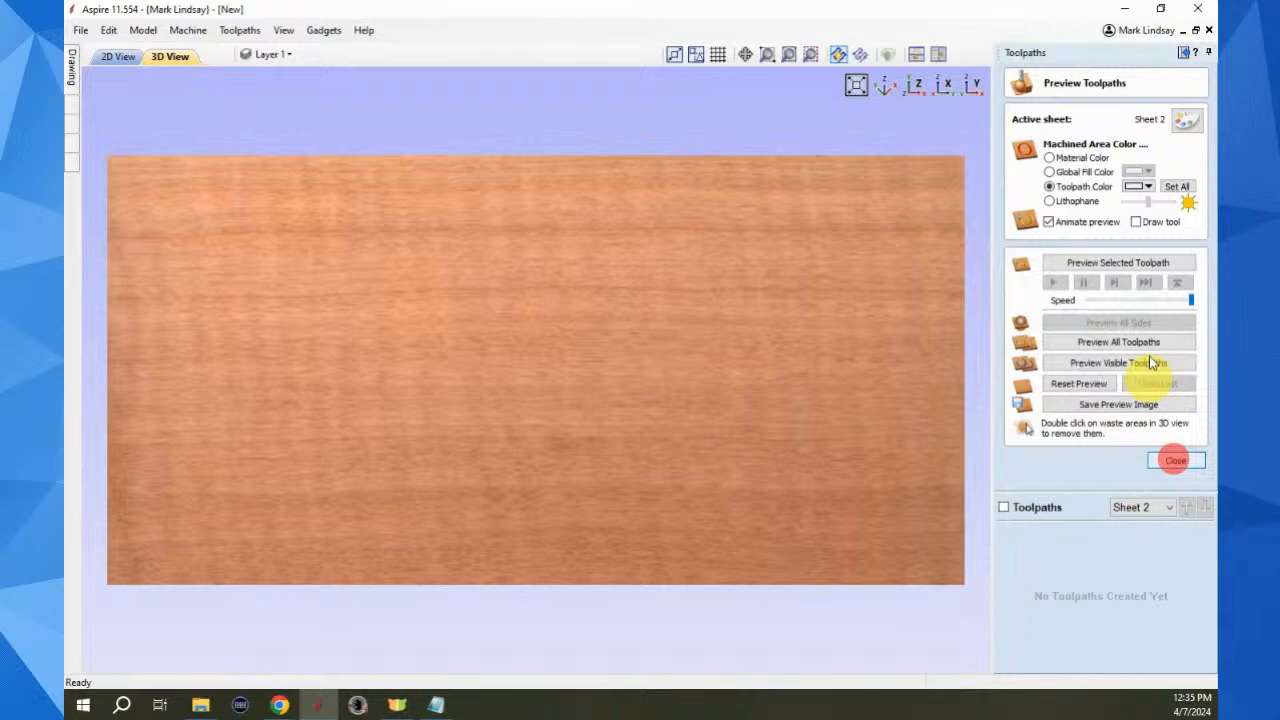
click(1184, 50)
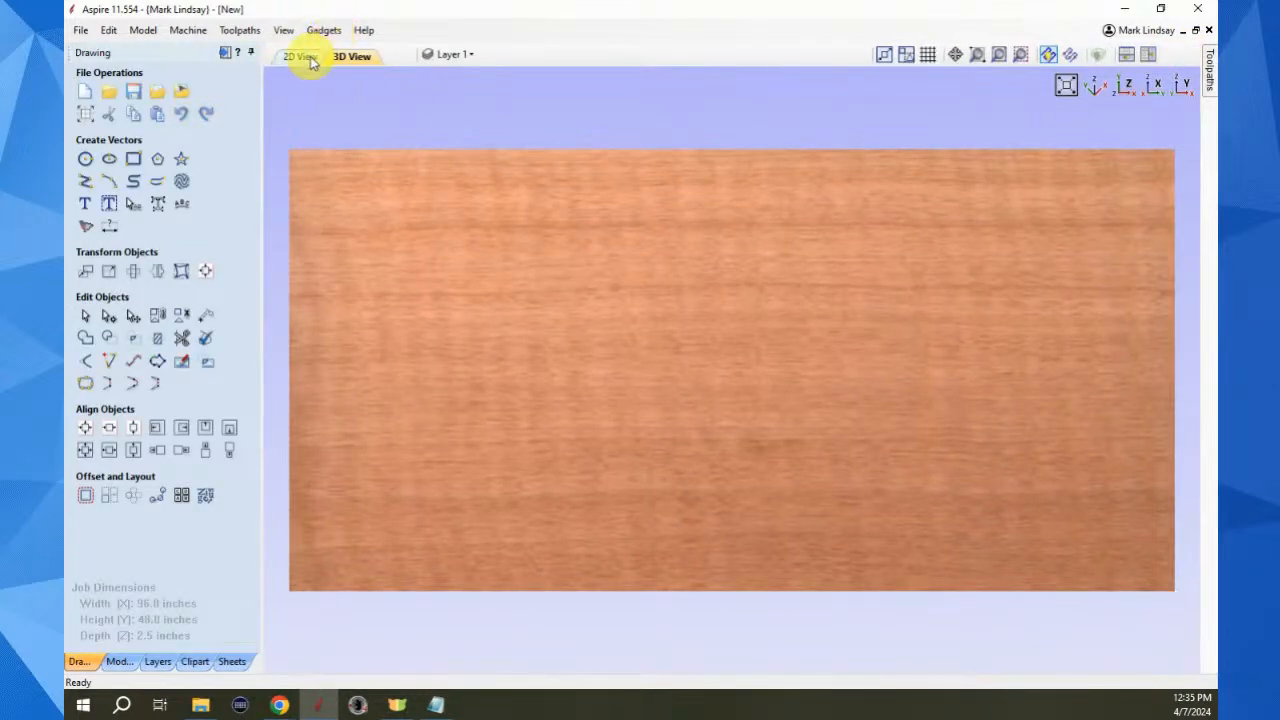
click(301, 56)
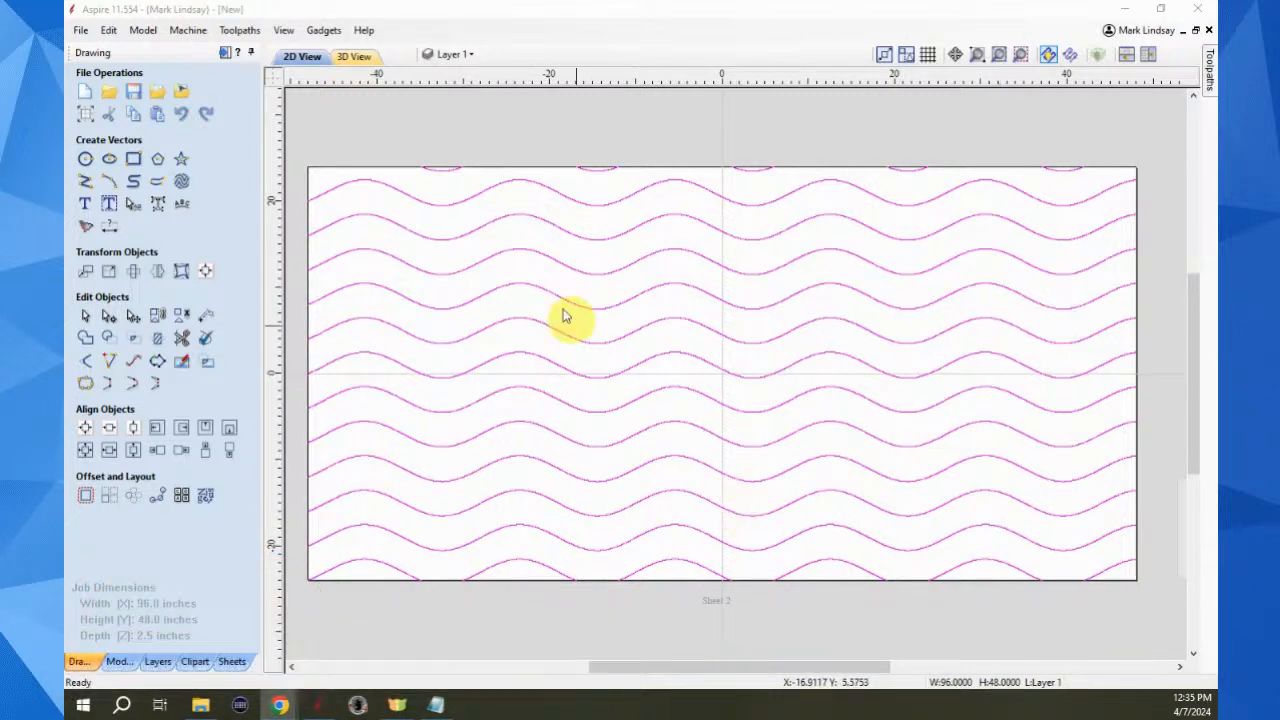
click(323, 30)
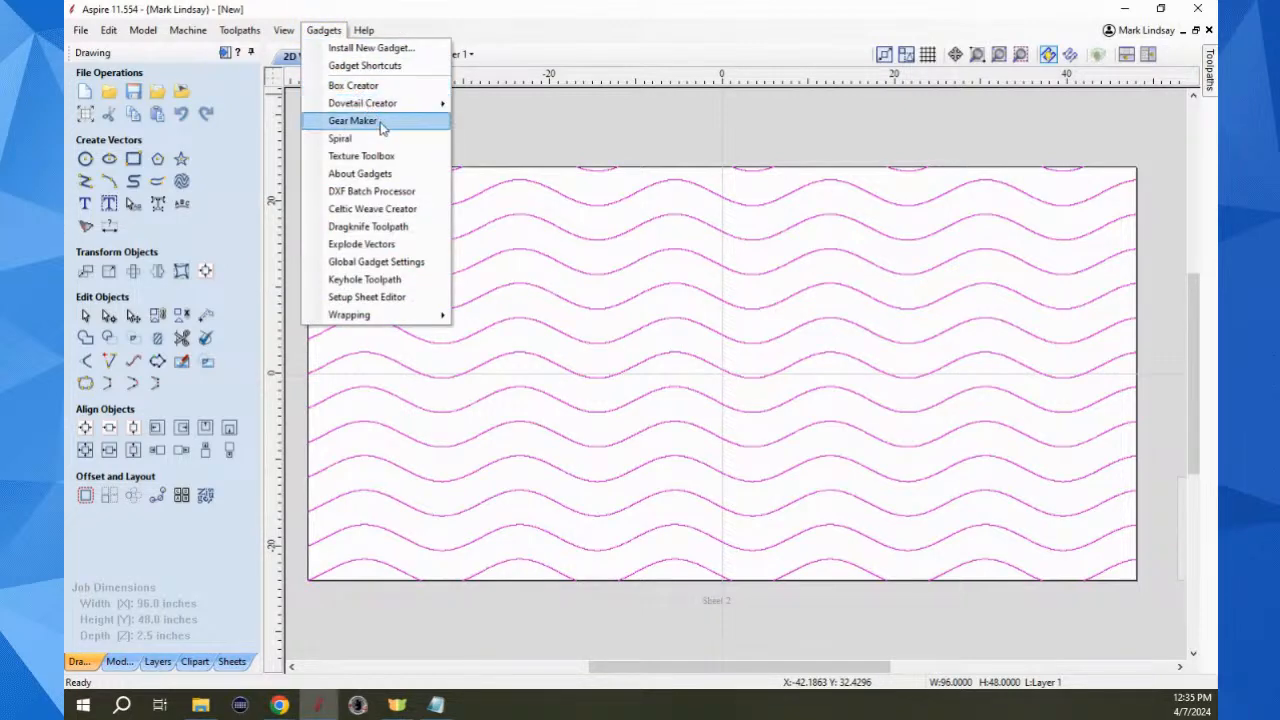
click(377, 176)
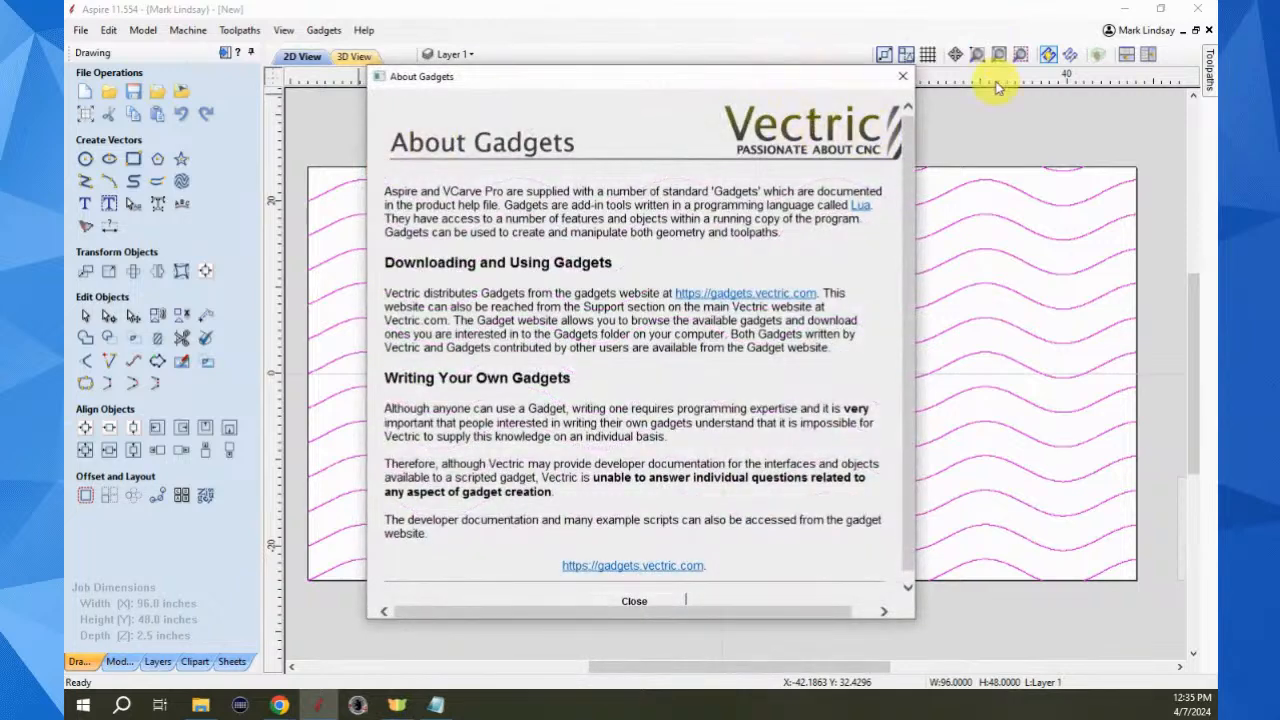
click(903, 76)
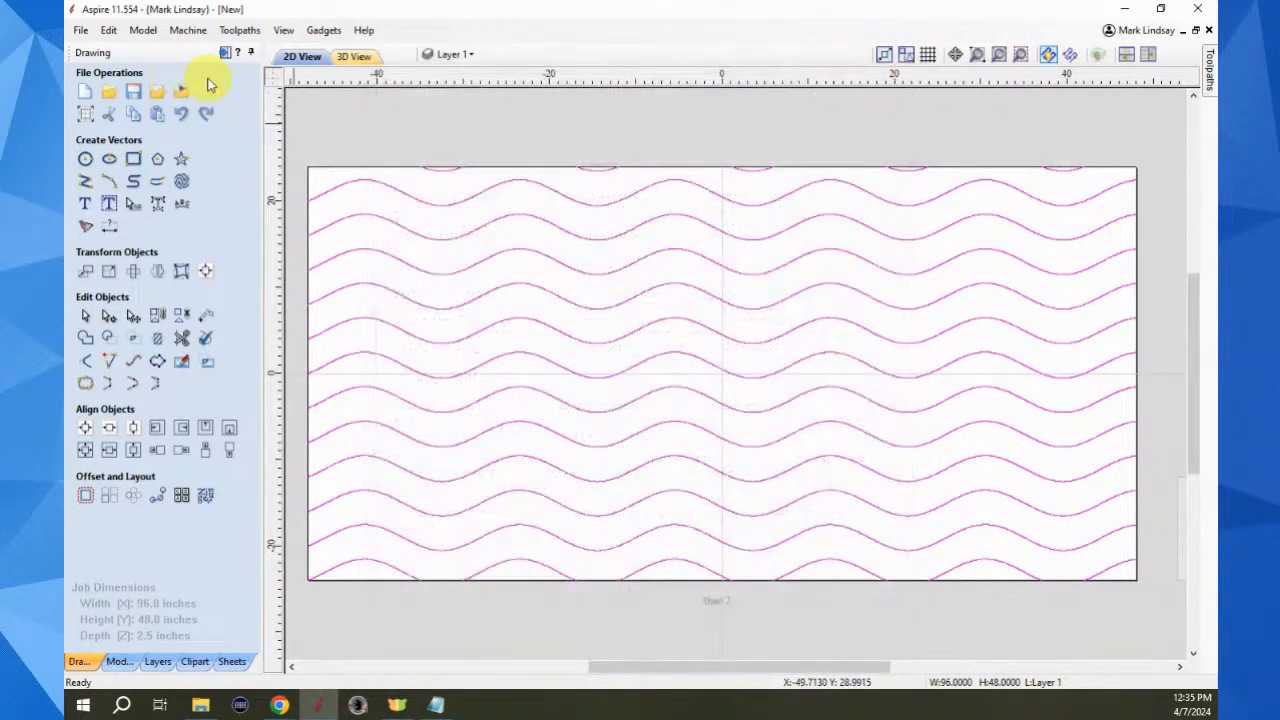
In the Texture Toolbox gadget, set the cut direction to Alternate with the vectors rotated every 2
click(323, 30)
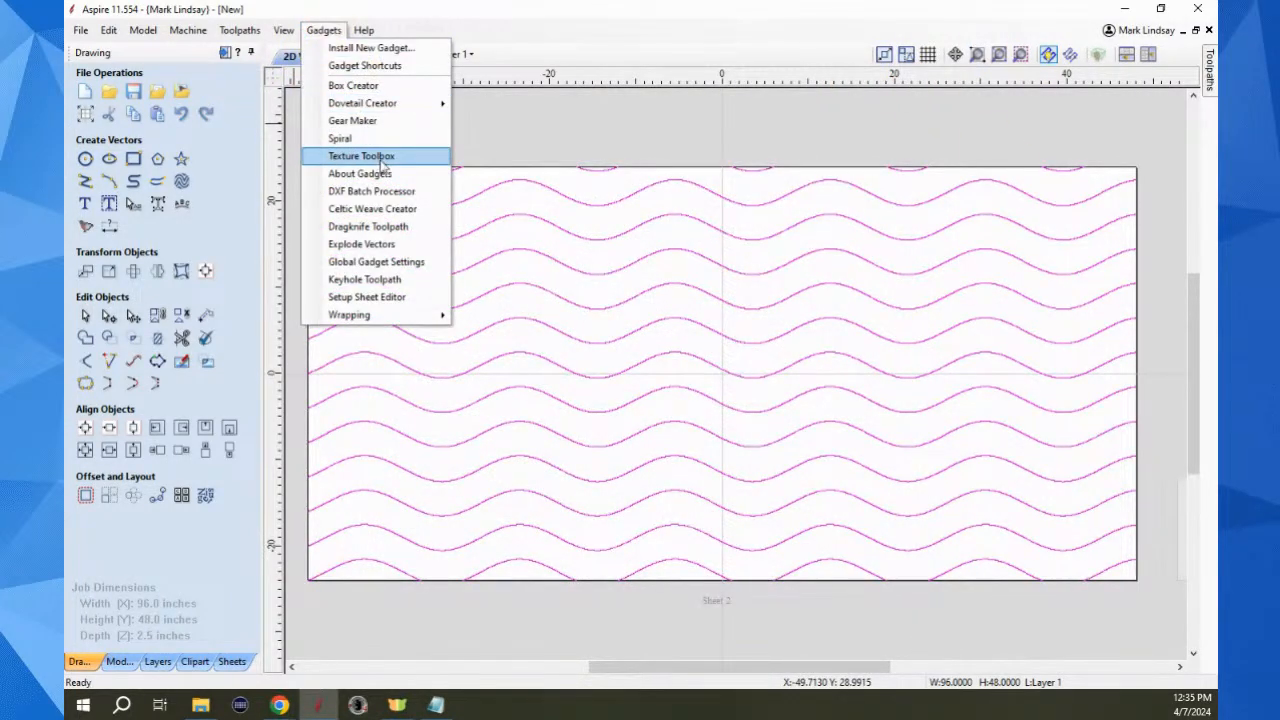
click(383, 163)
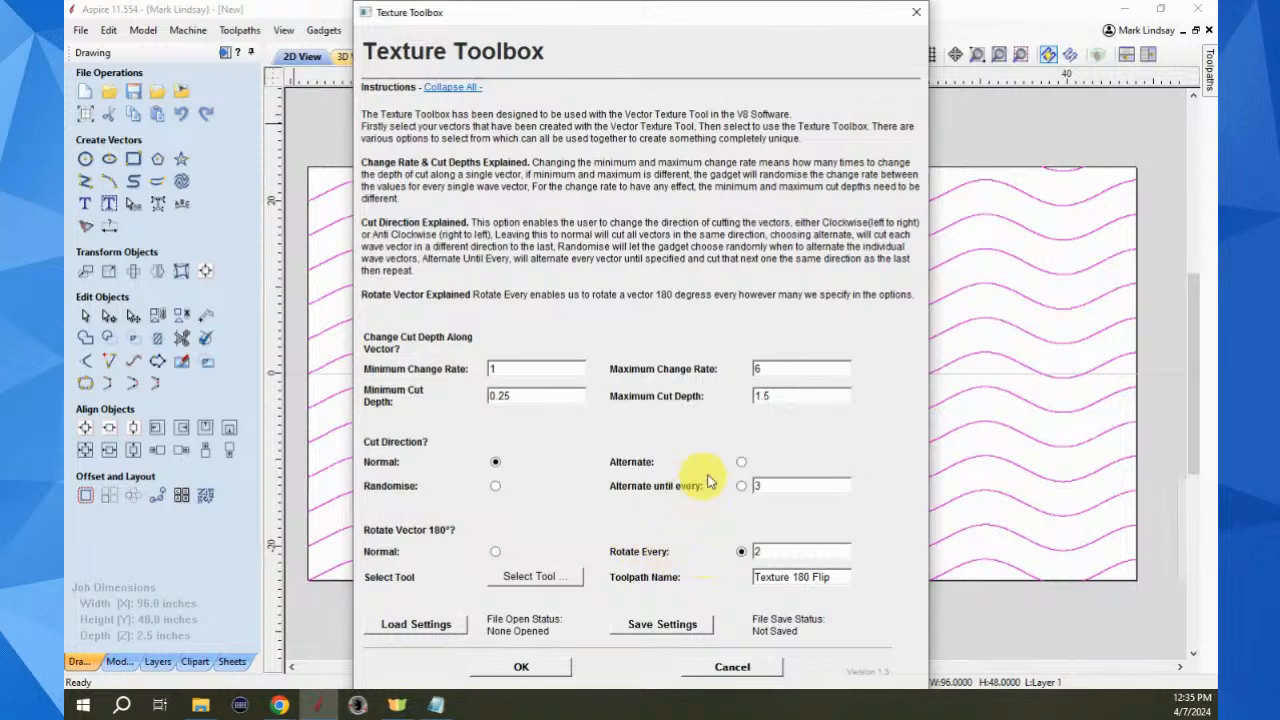
click(741, 462)
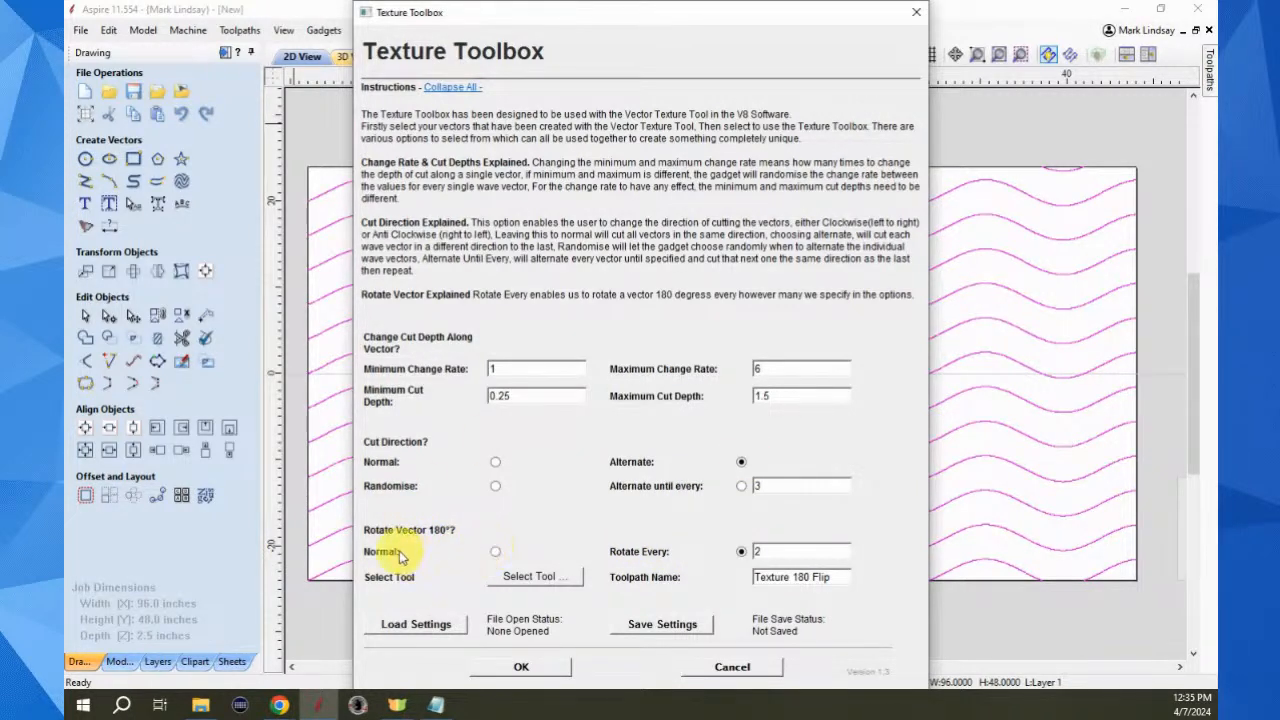
click(742, 552)
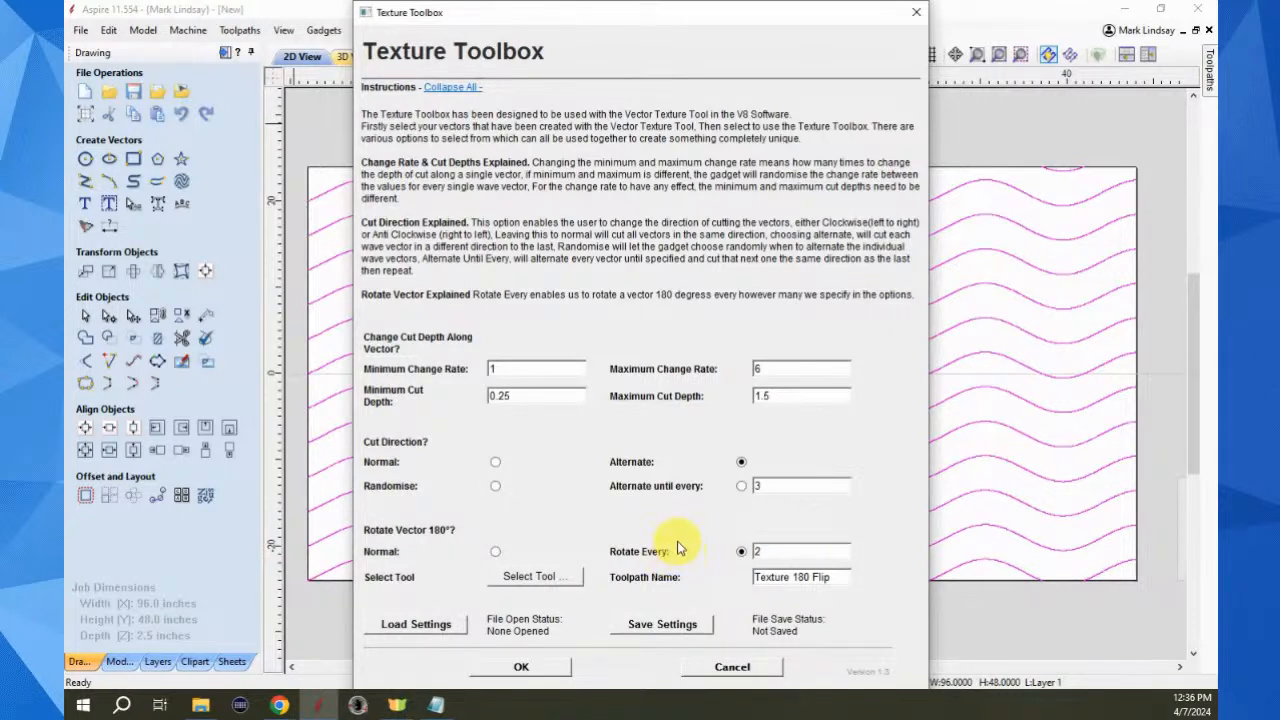
Choose the Ball Nose 0.5 inches tool for the texture and generate the Texture 180 Flip toolpath
click(546, 586)
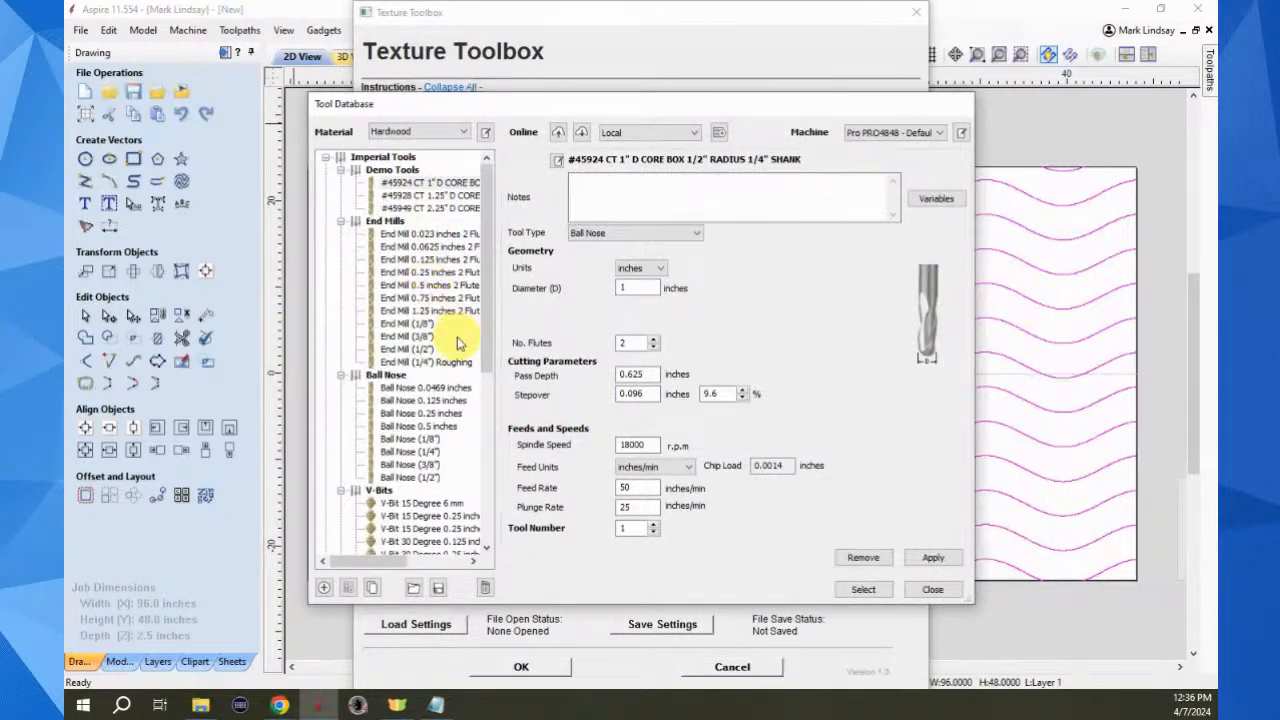
click(447, 427)
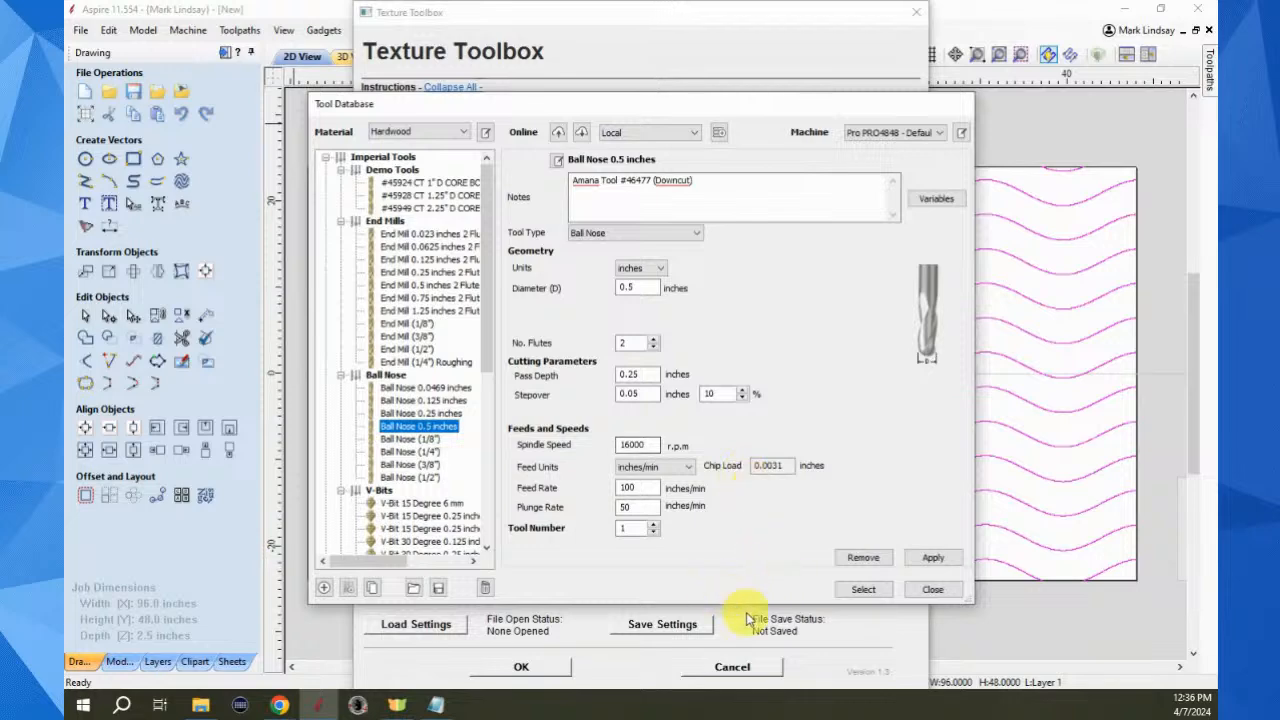
click(863, 591)
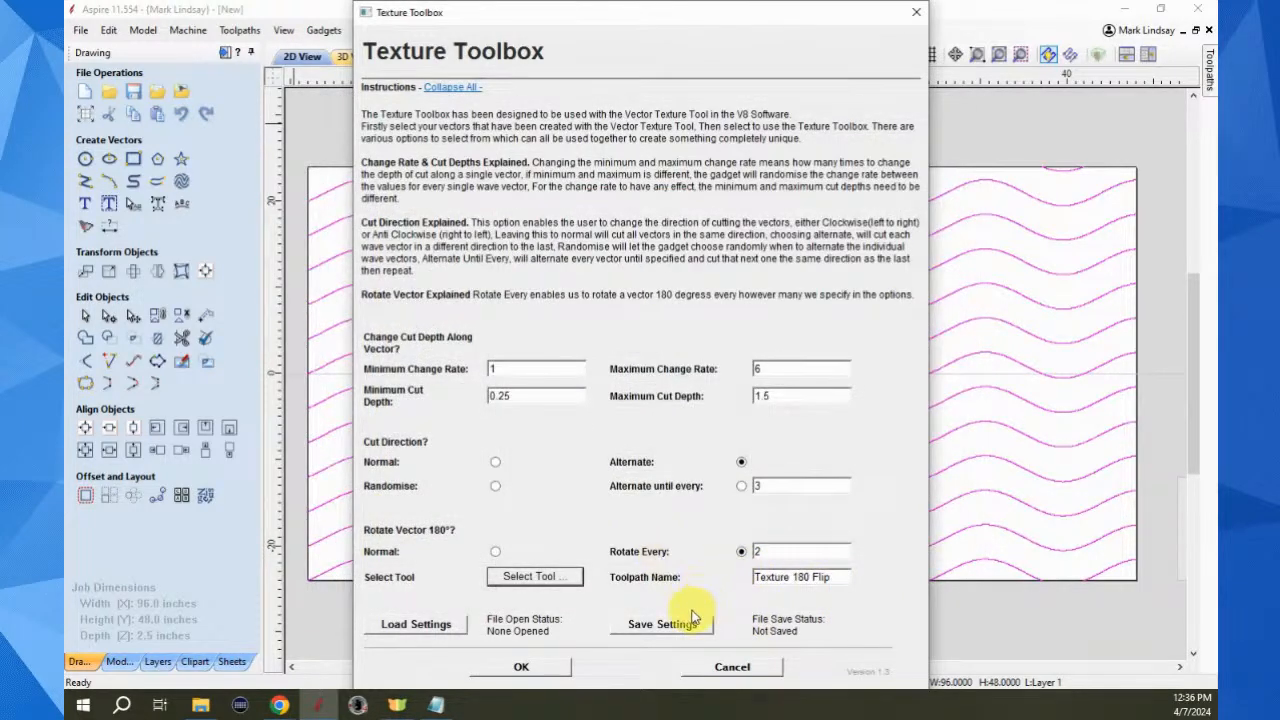
click(541, 670)
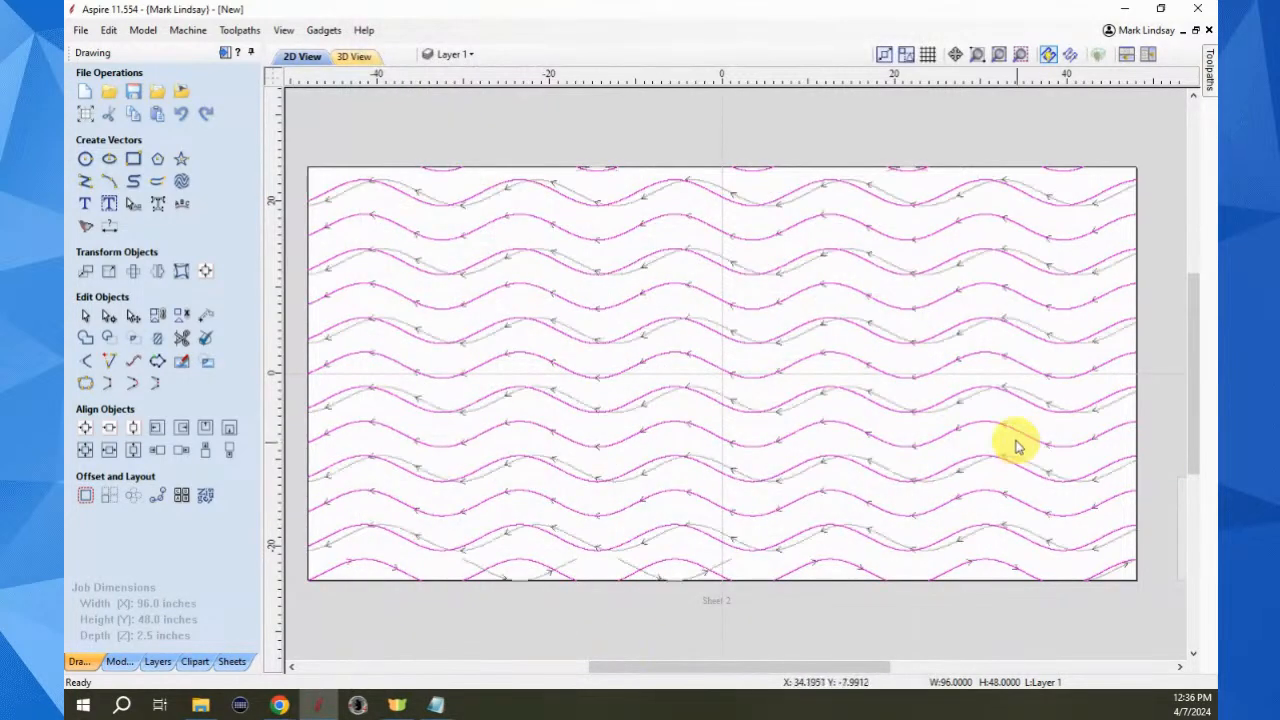
Examine the alternating-direction Texture 180 Flip toolpath in the 3D preview and hide it
click(226, 54)
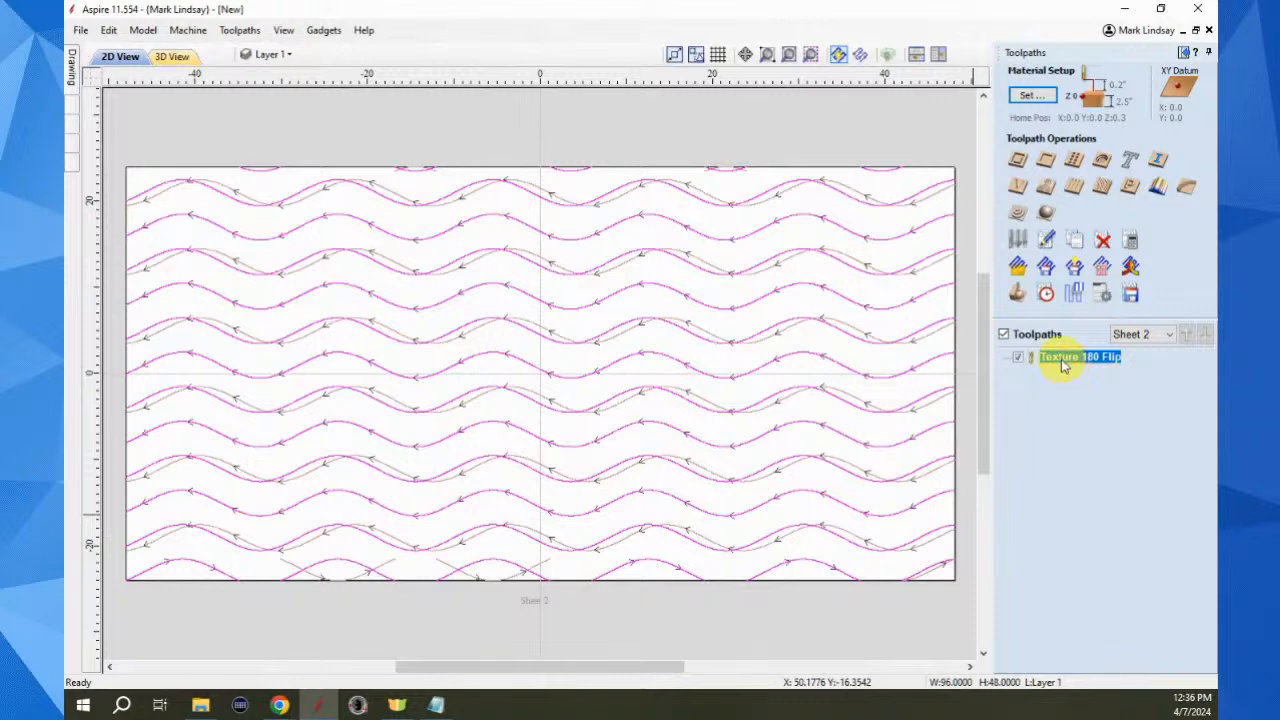
click(1019, 294)
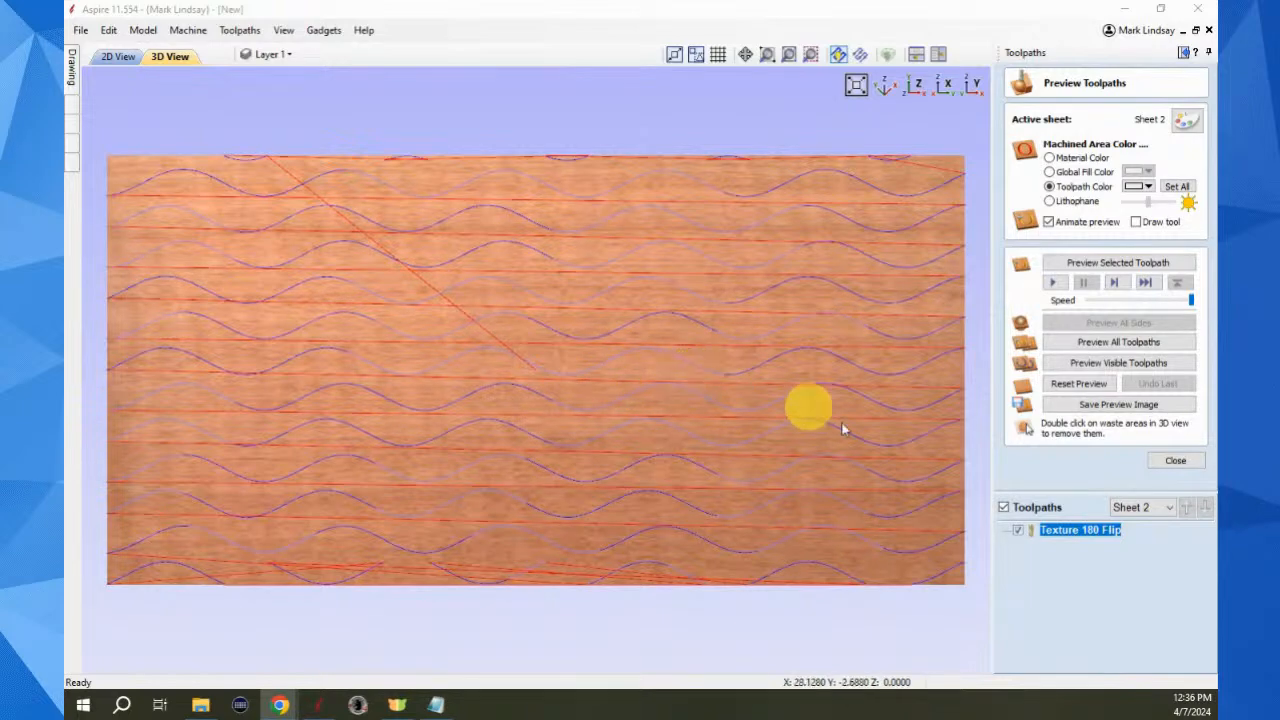
click(1018, 530)
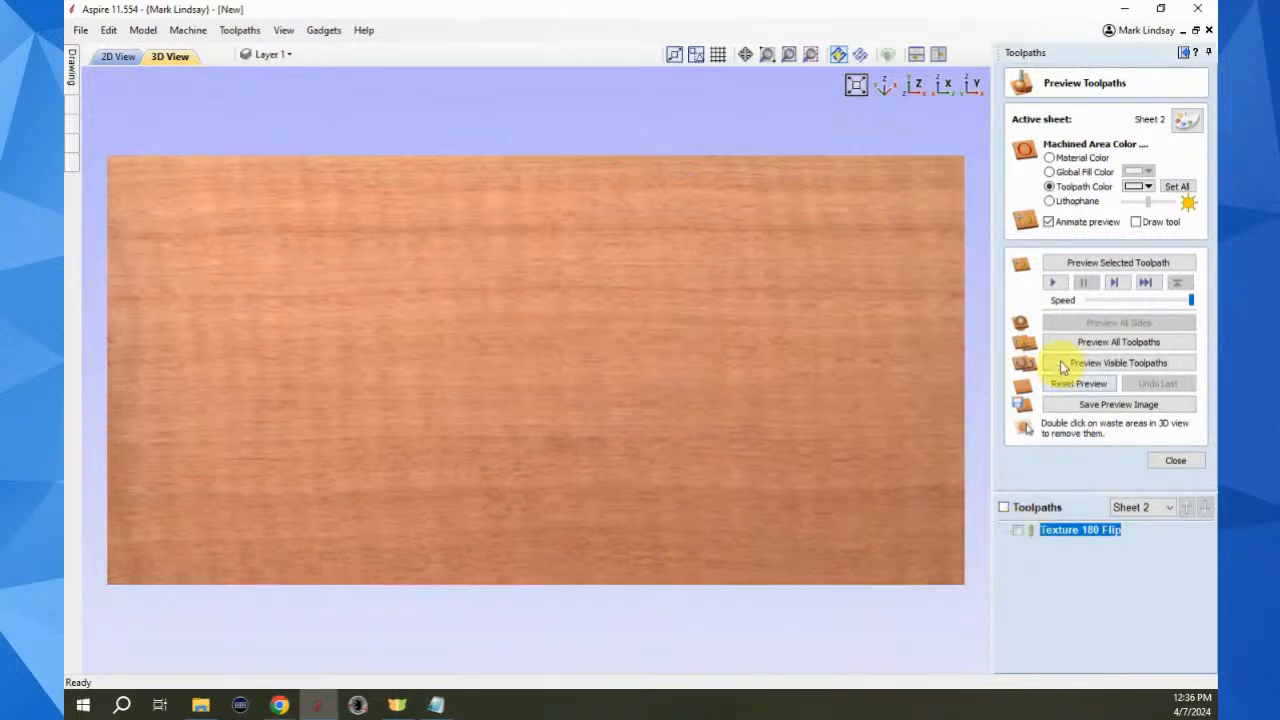
click(1183, 54)
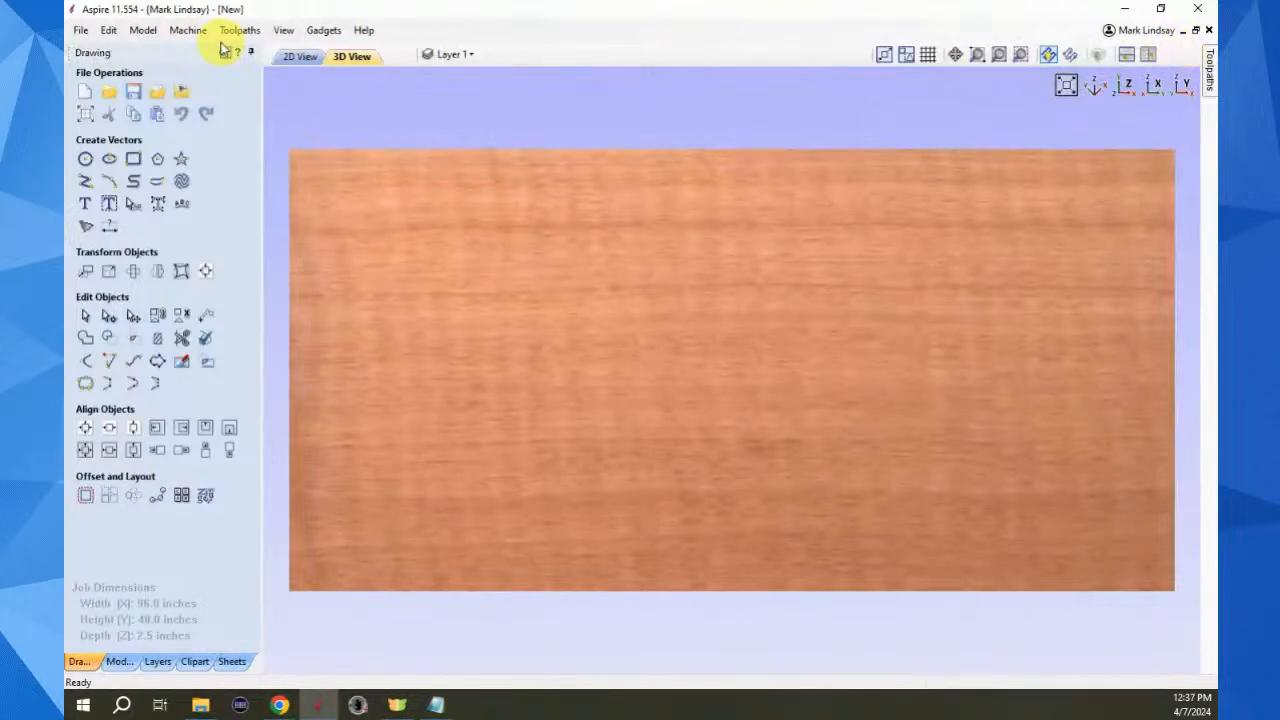
Reselect the wave vectors in the 2D view and set their vector texture amplitude to 4.0 inches
click(295, 57)
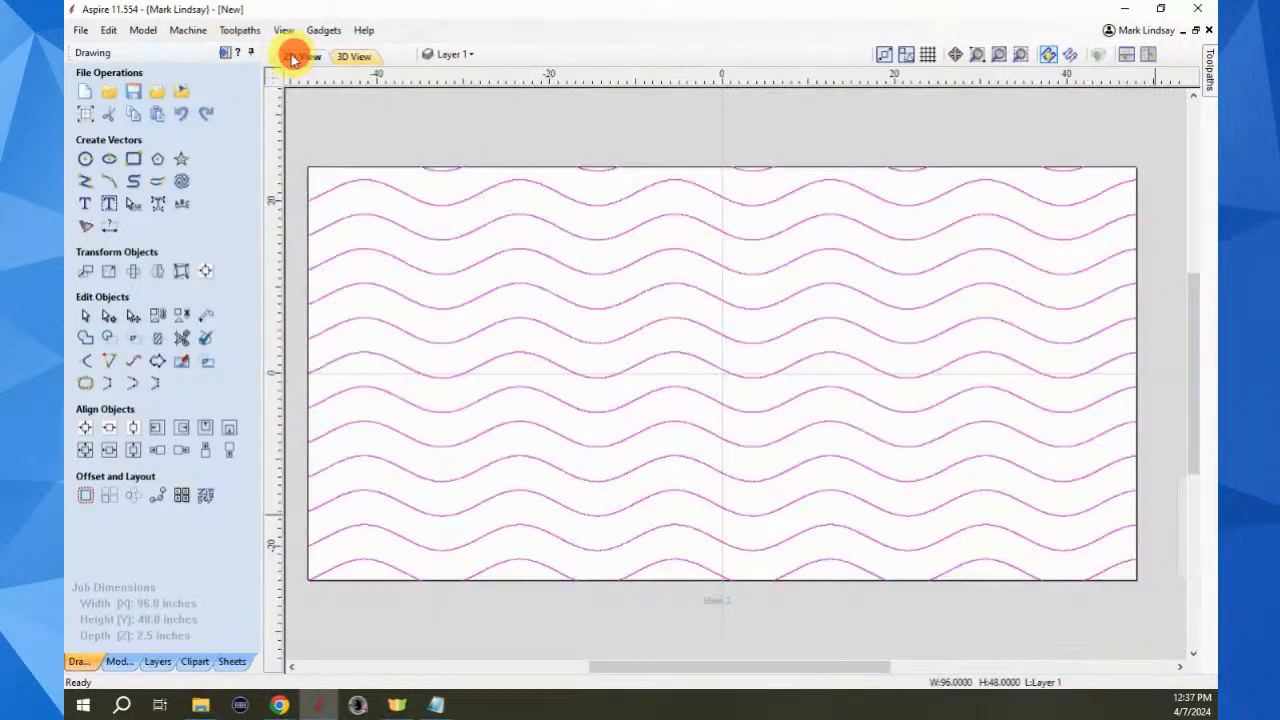
click(599, 429)
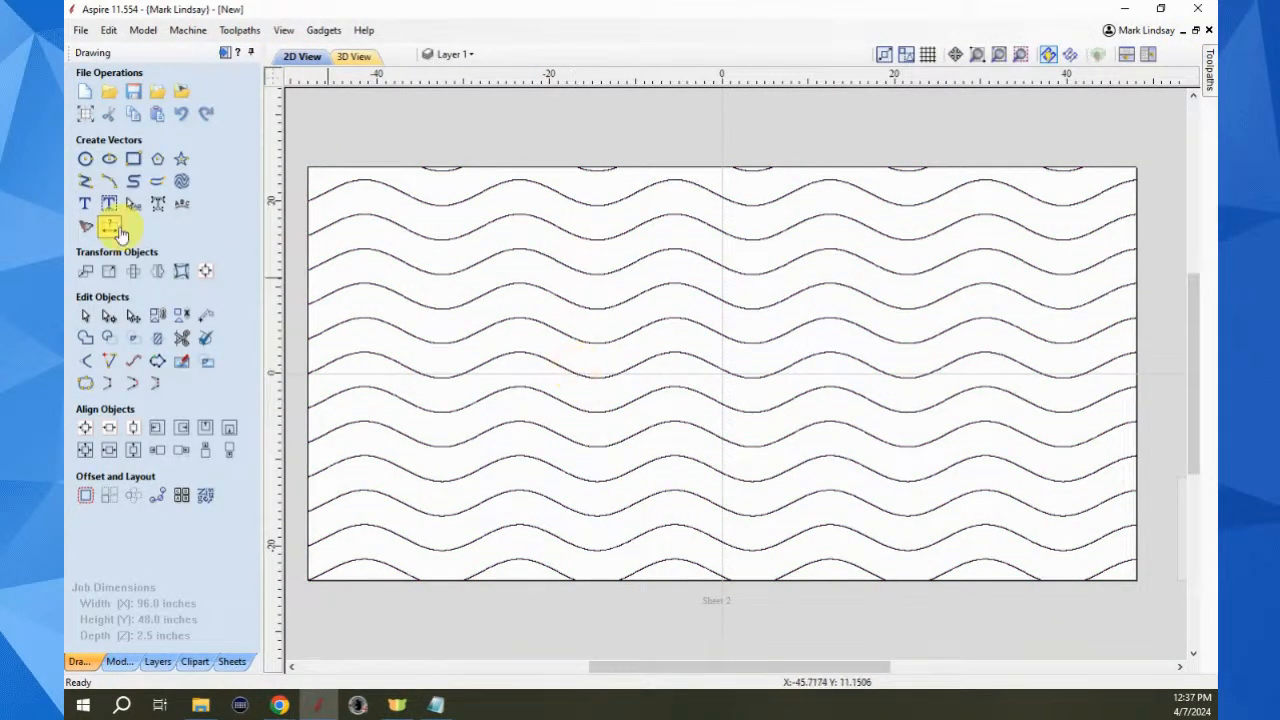
click(768, 202)
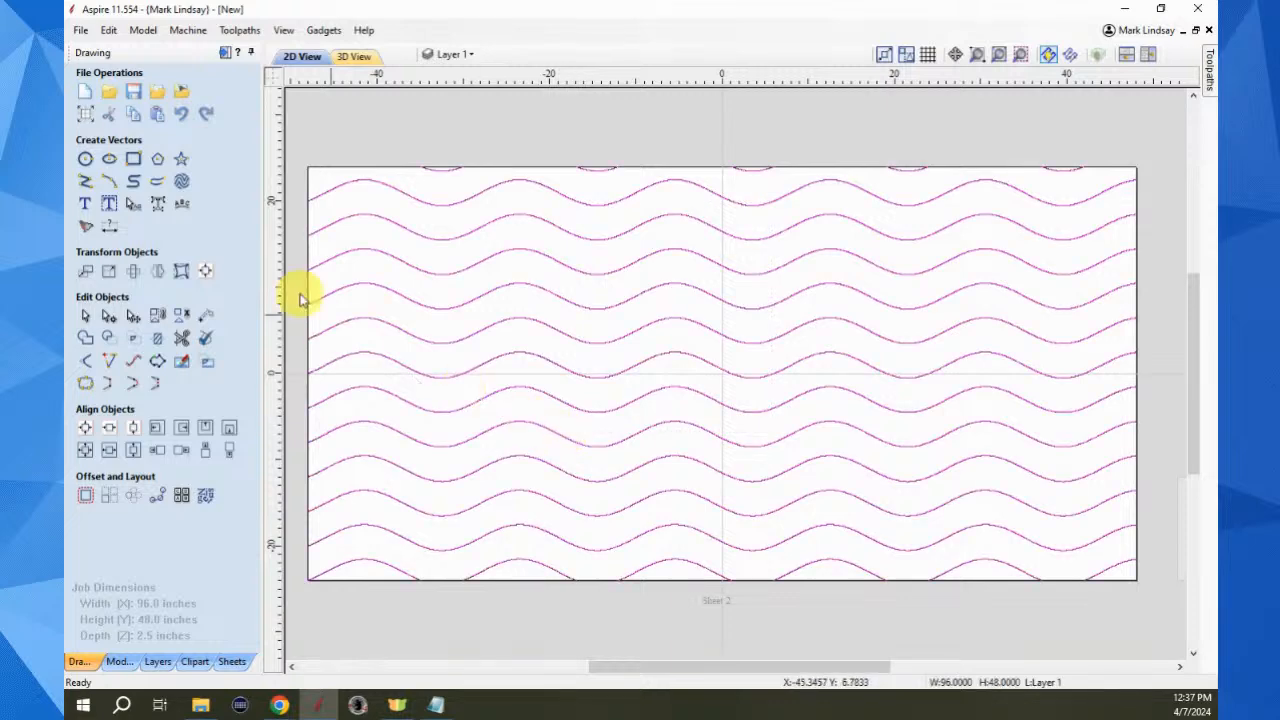
click(182, 181)
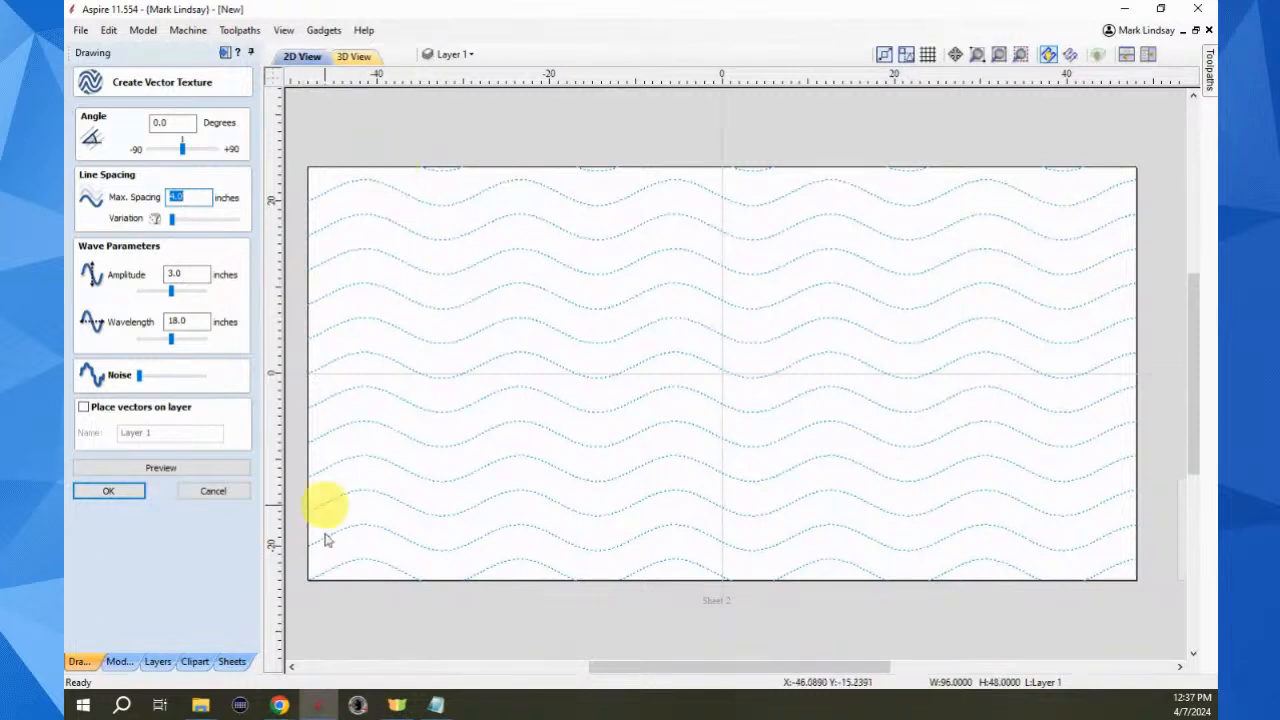
click(186, 273)
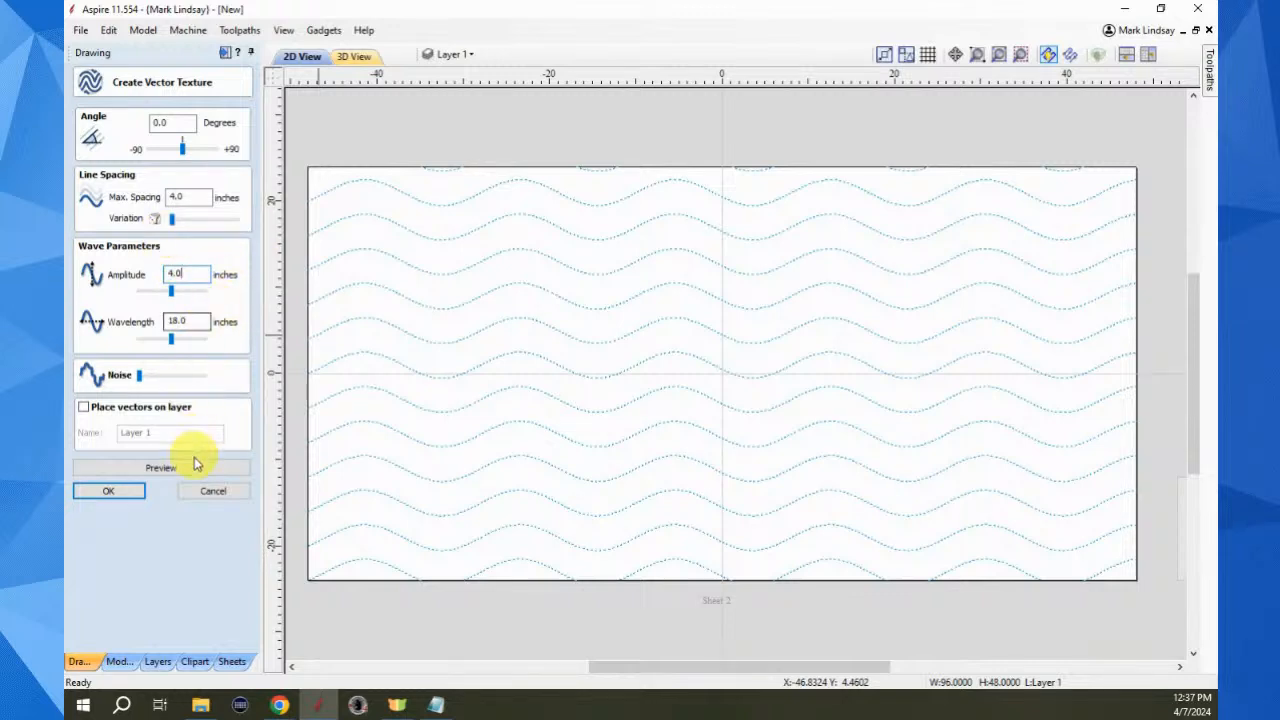
click(161, 470)
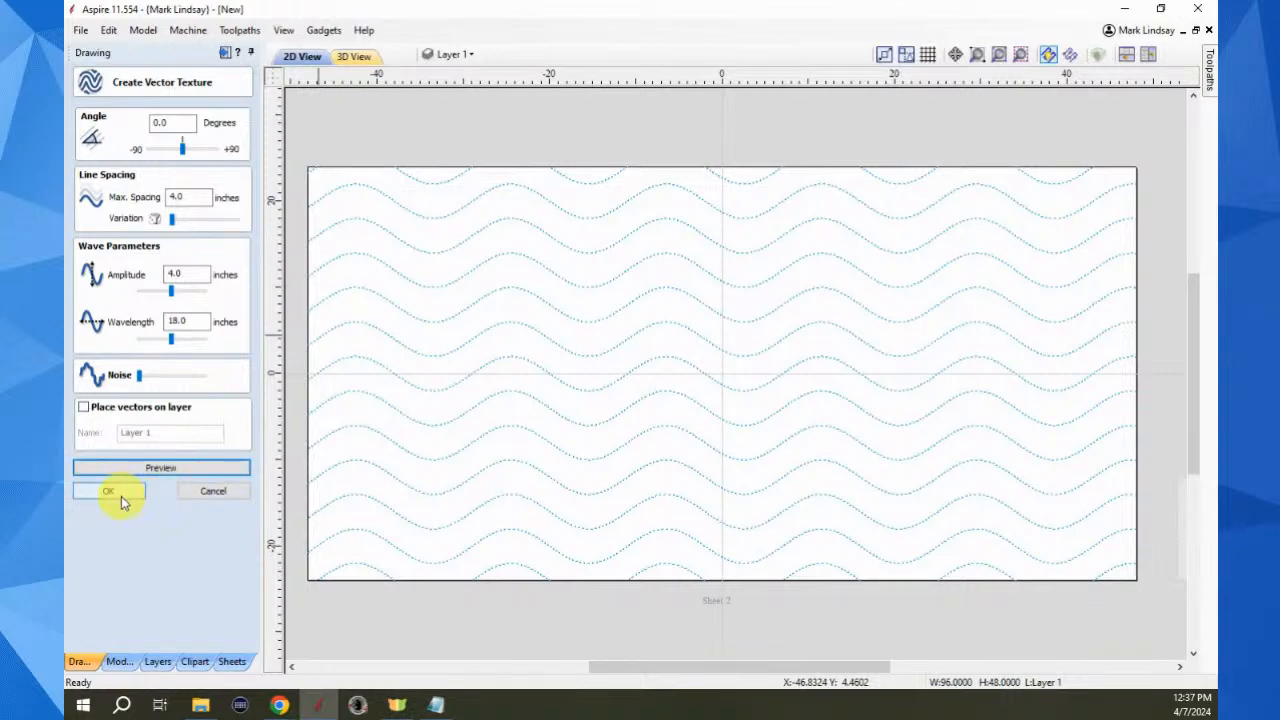
click(121, 496)
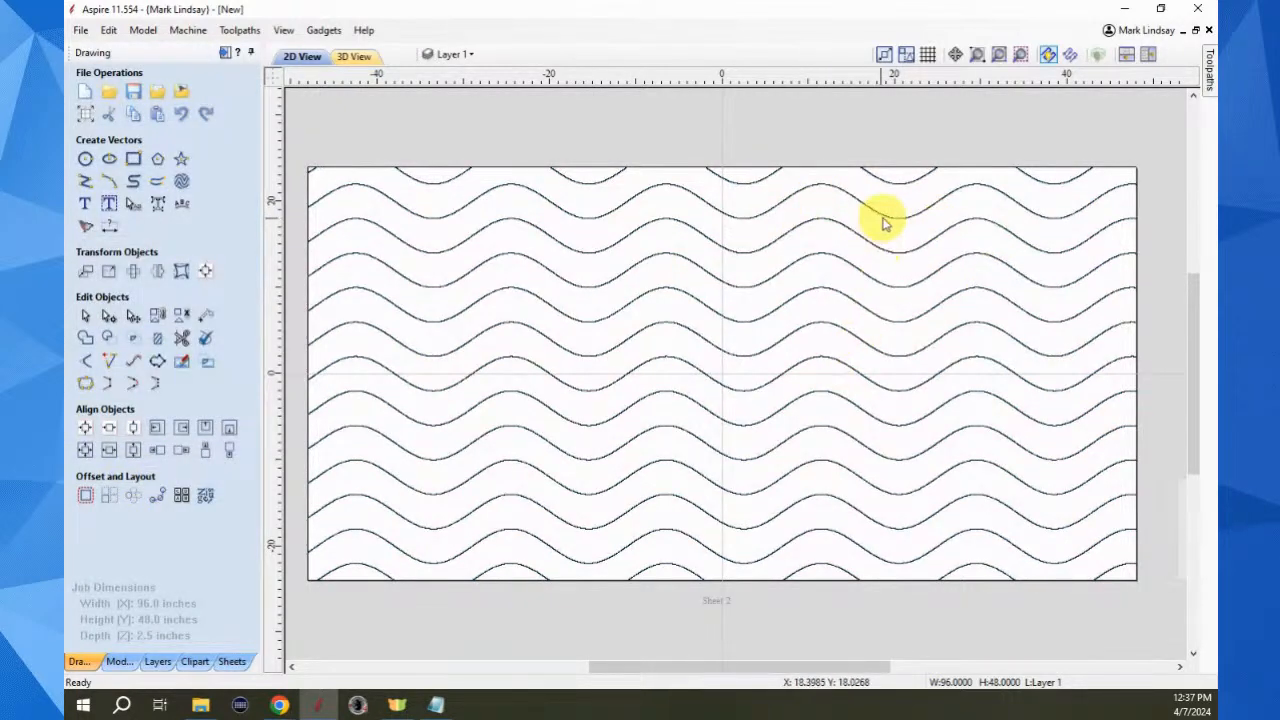
Generate a Texture 180 Flip toolpath from the wave vectors with Normal cut direction, vectors rotated every 2, and the Ball Nose 0.5 inches tool
drag(888, 211, 806, 332)
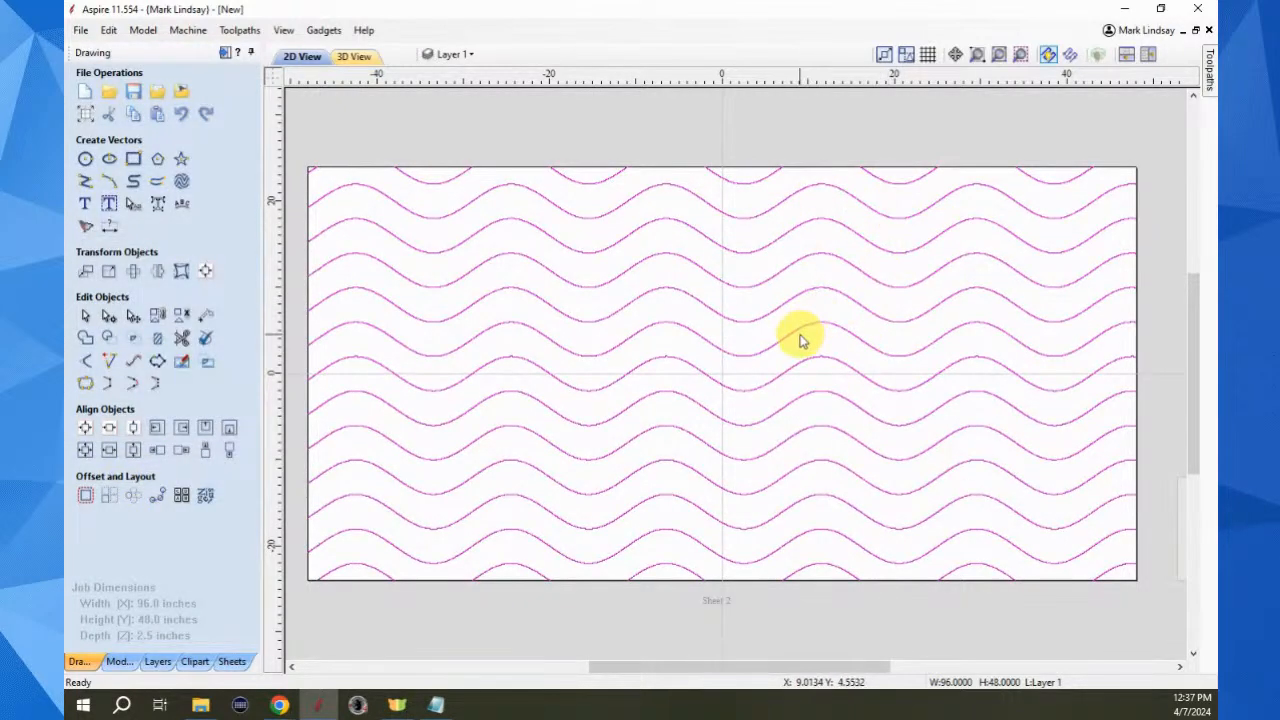
click(320, 32)
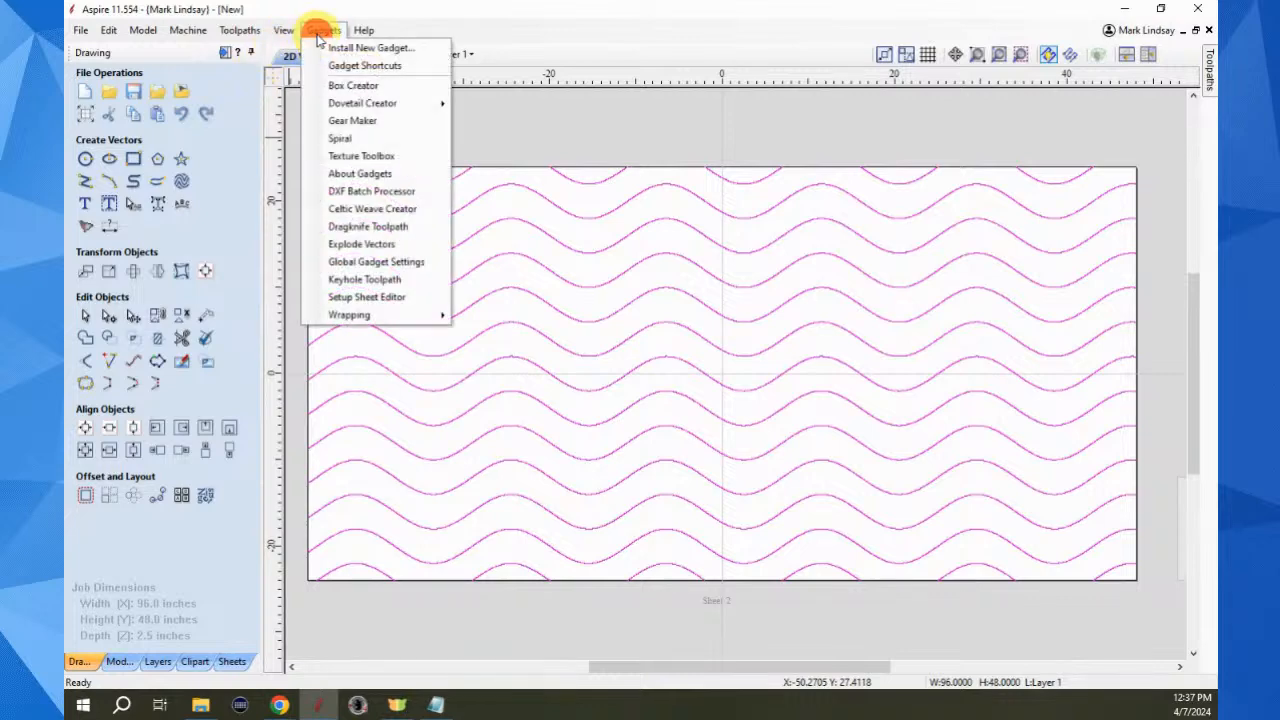
click(362, 156)
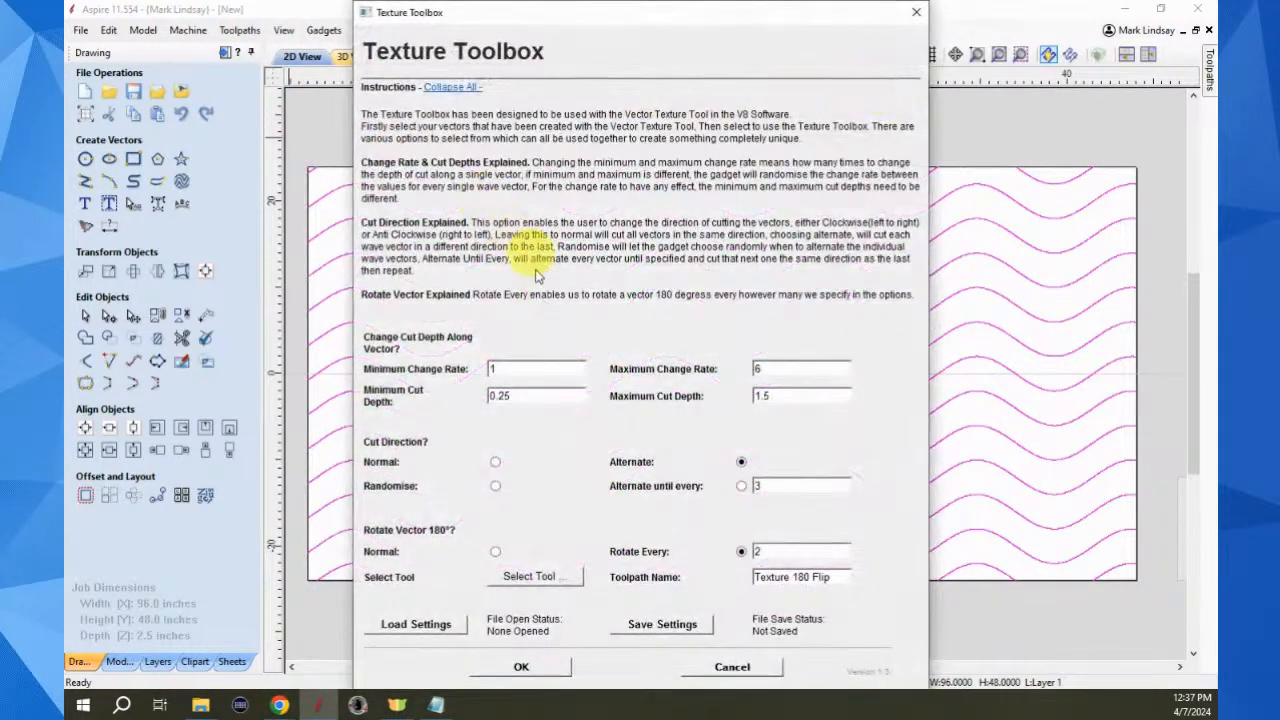
click(495, 462)
click(534, 577)
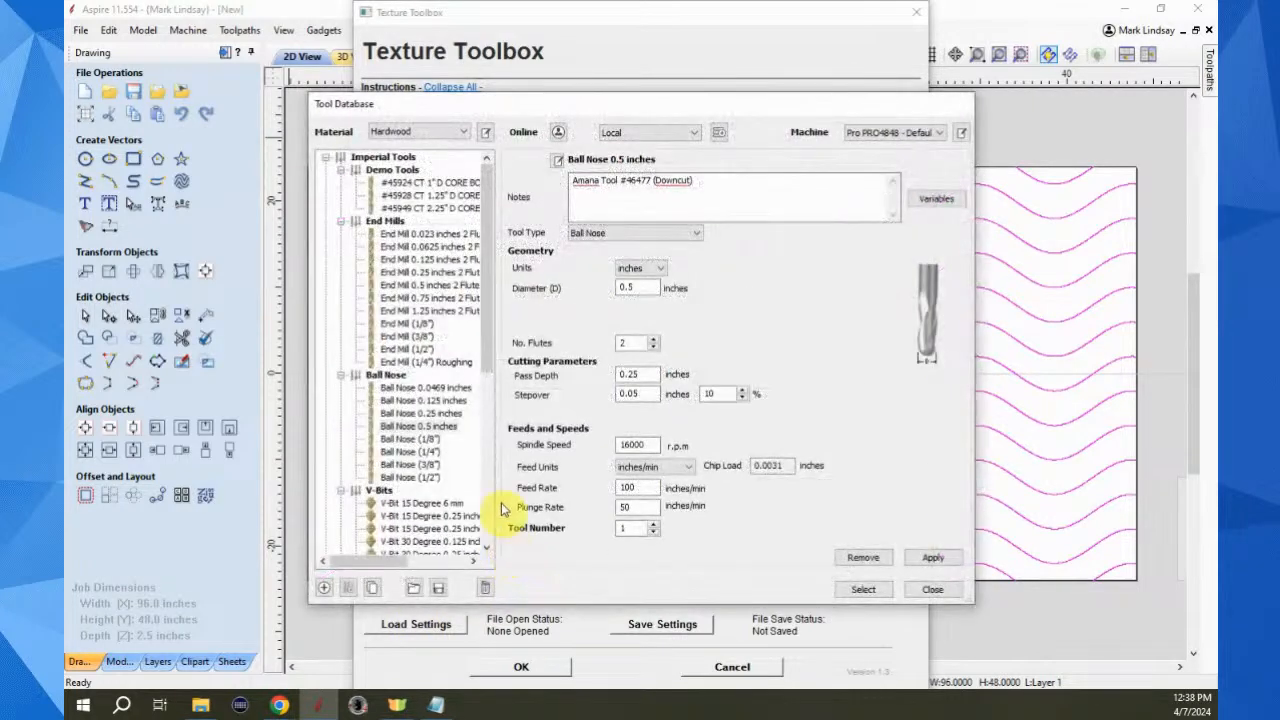
click(863, 590)
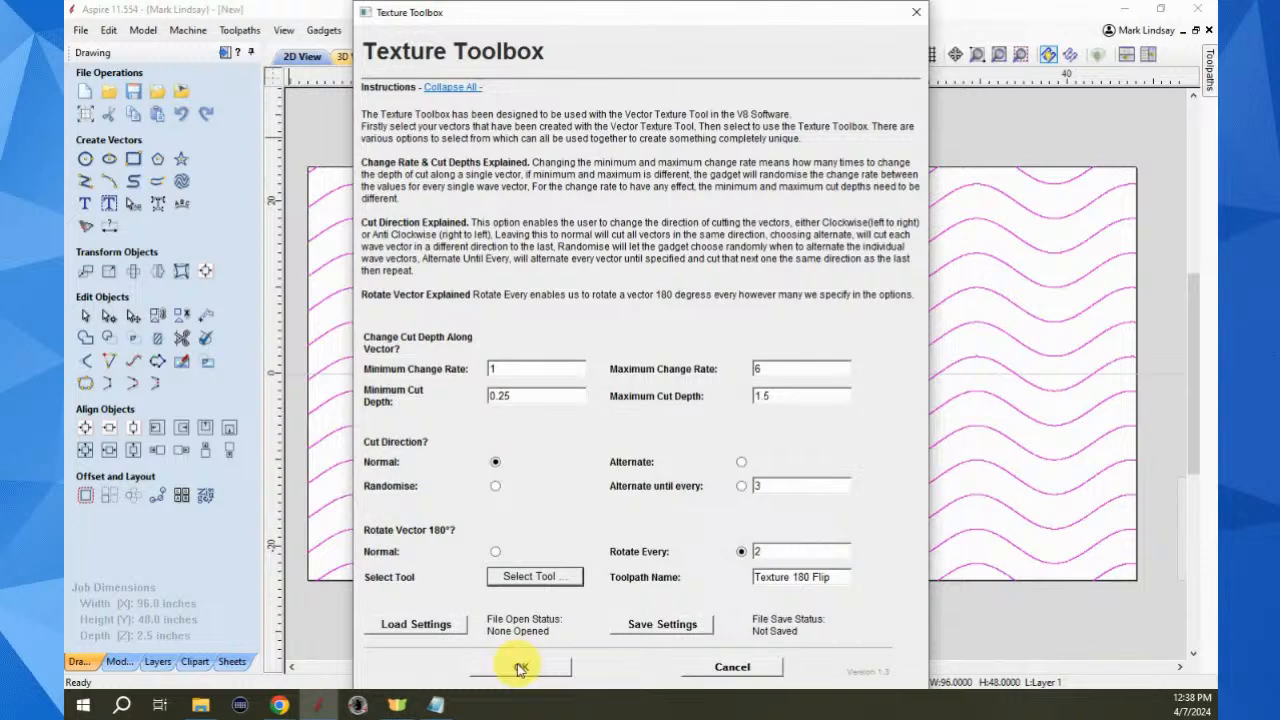
click(520, 668)
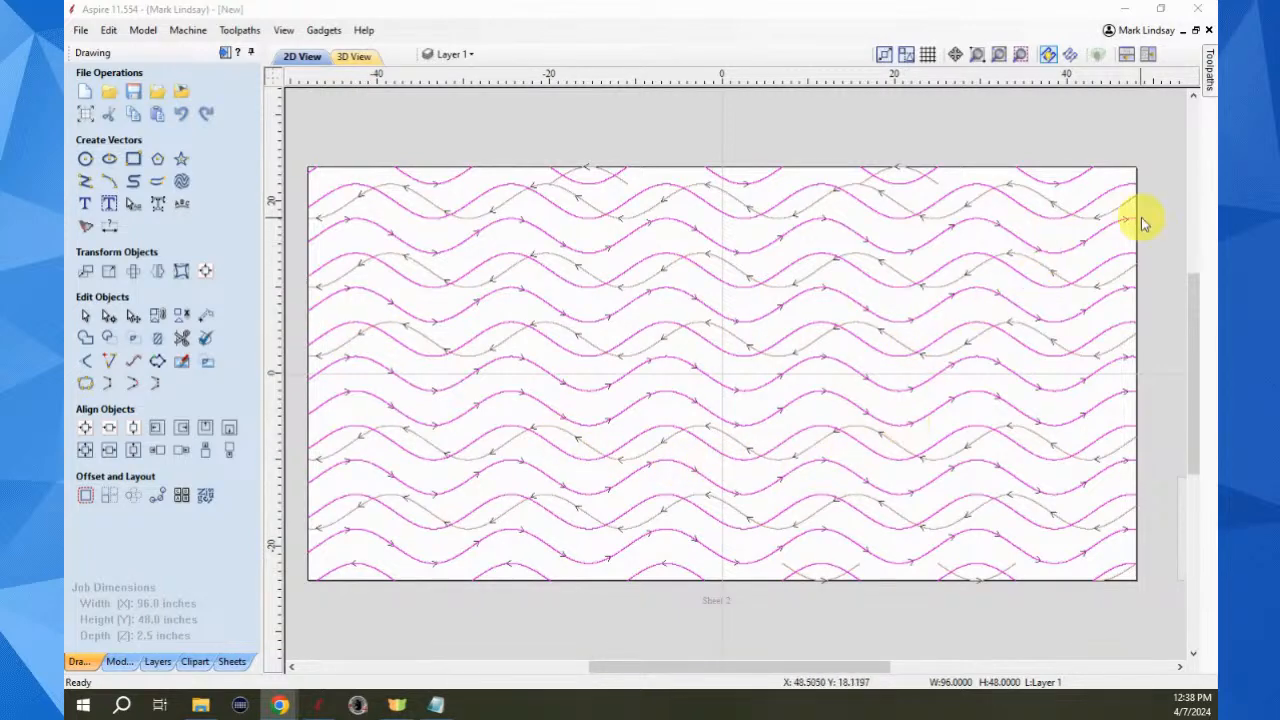
scroll(1143, 222, up, 1)
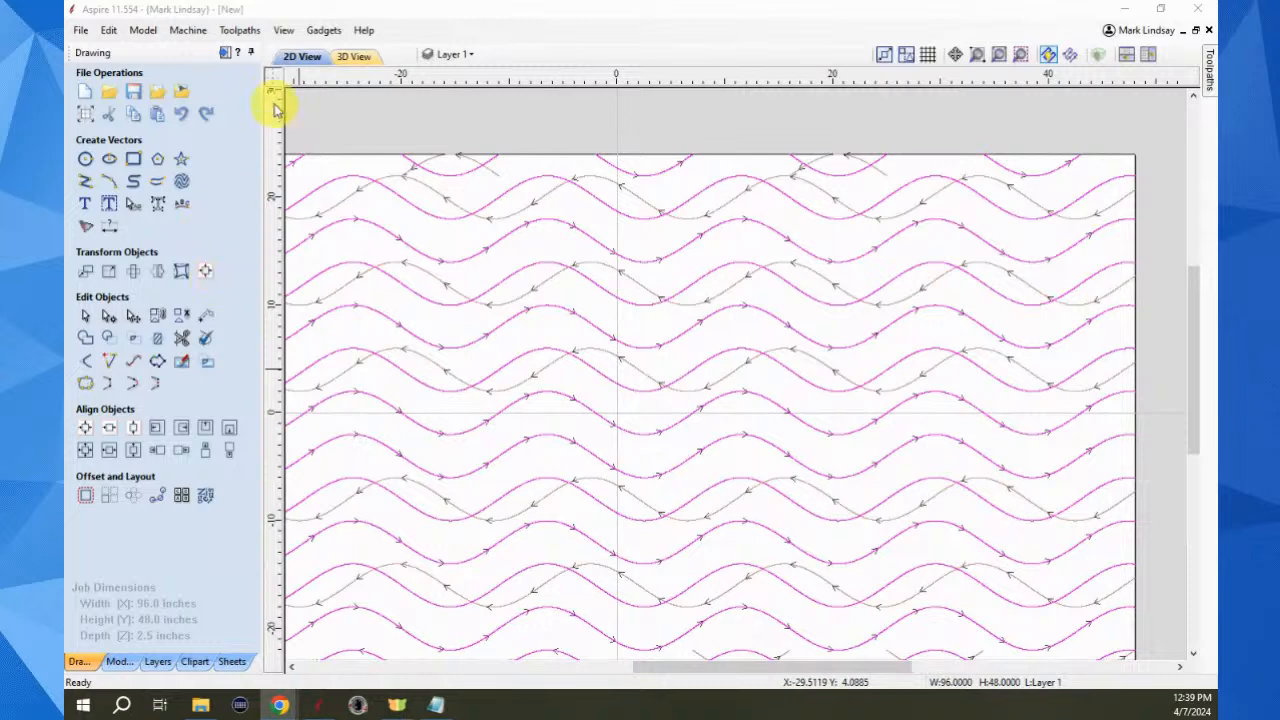
Delete all the Texture 180 Flip toolpaths on Sheet 2 and exit the toolpath preview
click(226, 56)
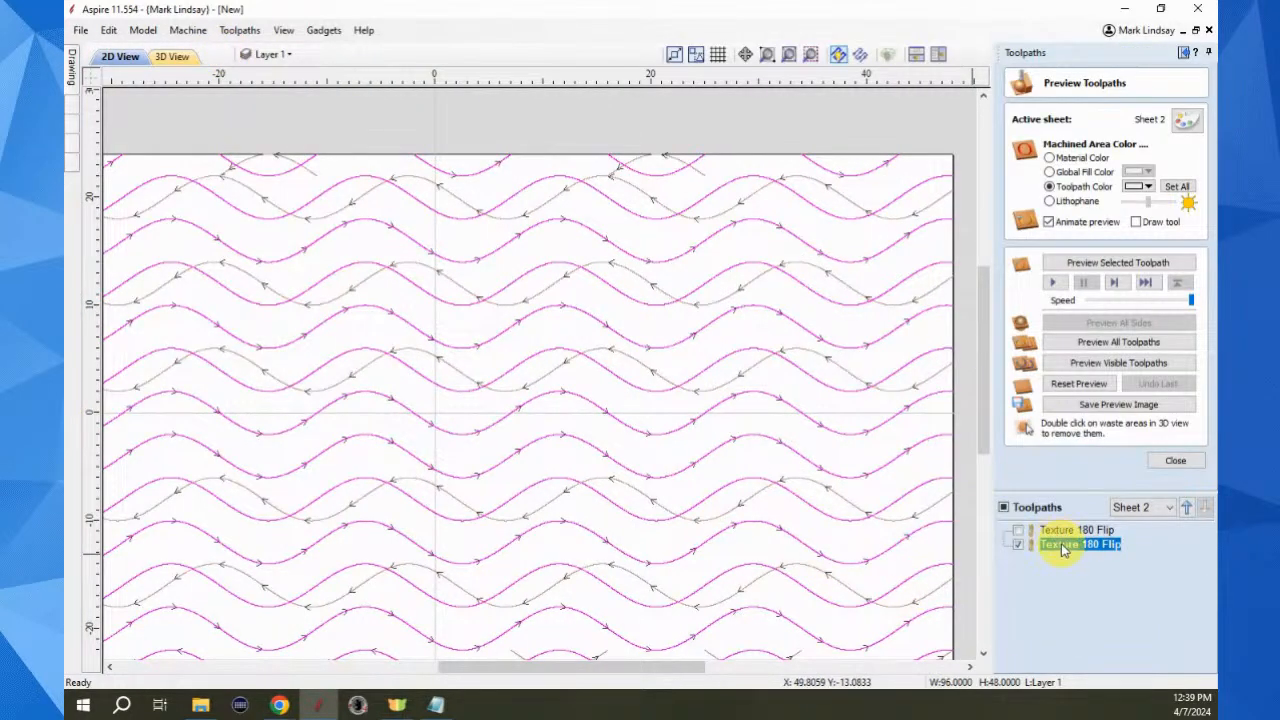
right_click(1060, 547)
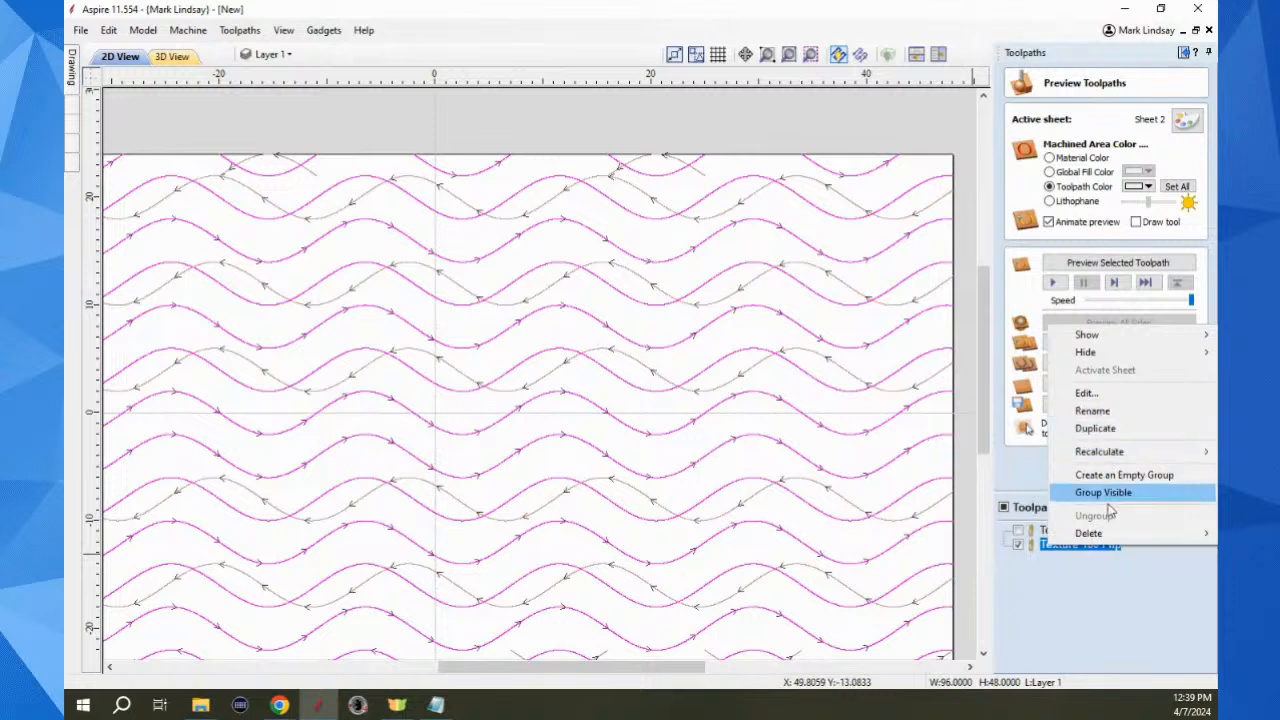
mouse_move(1088, 533)
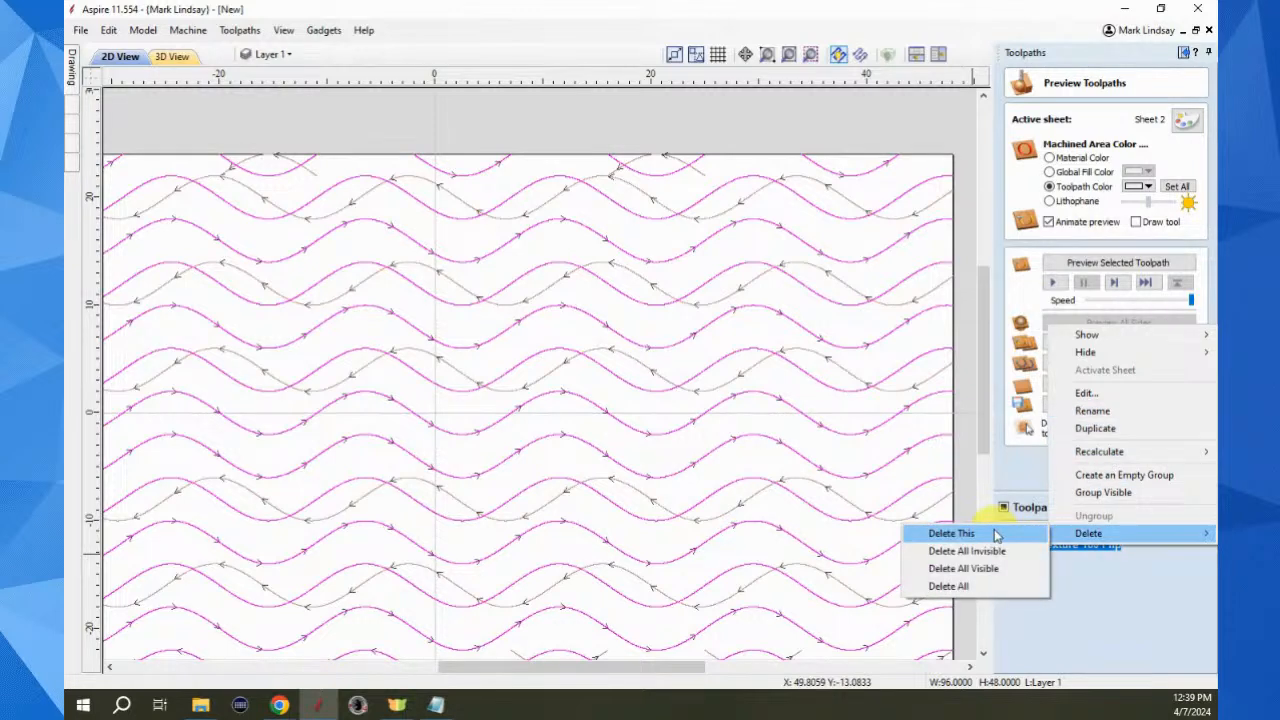
click(977, 588)
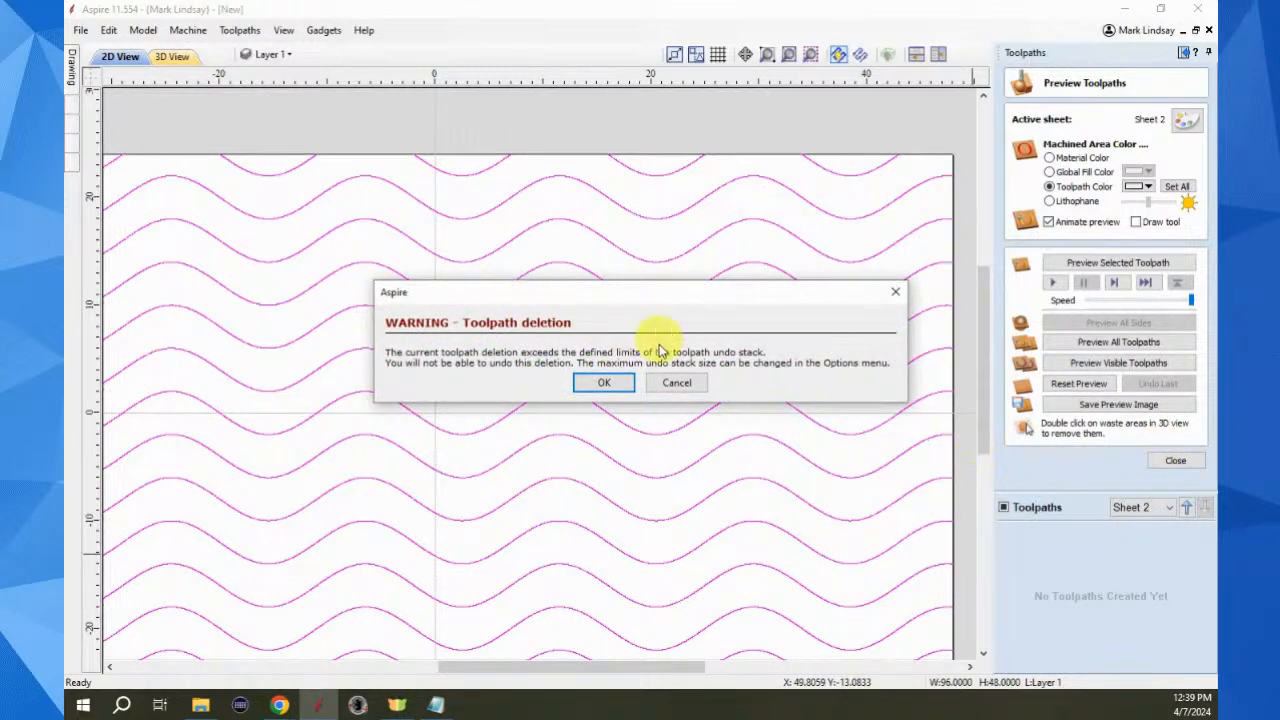
click(600, 384)
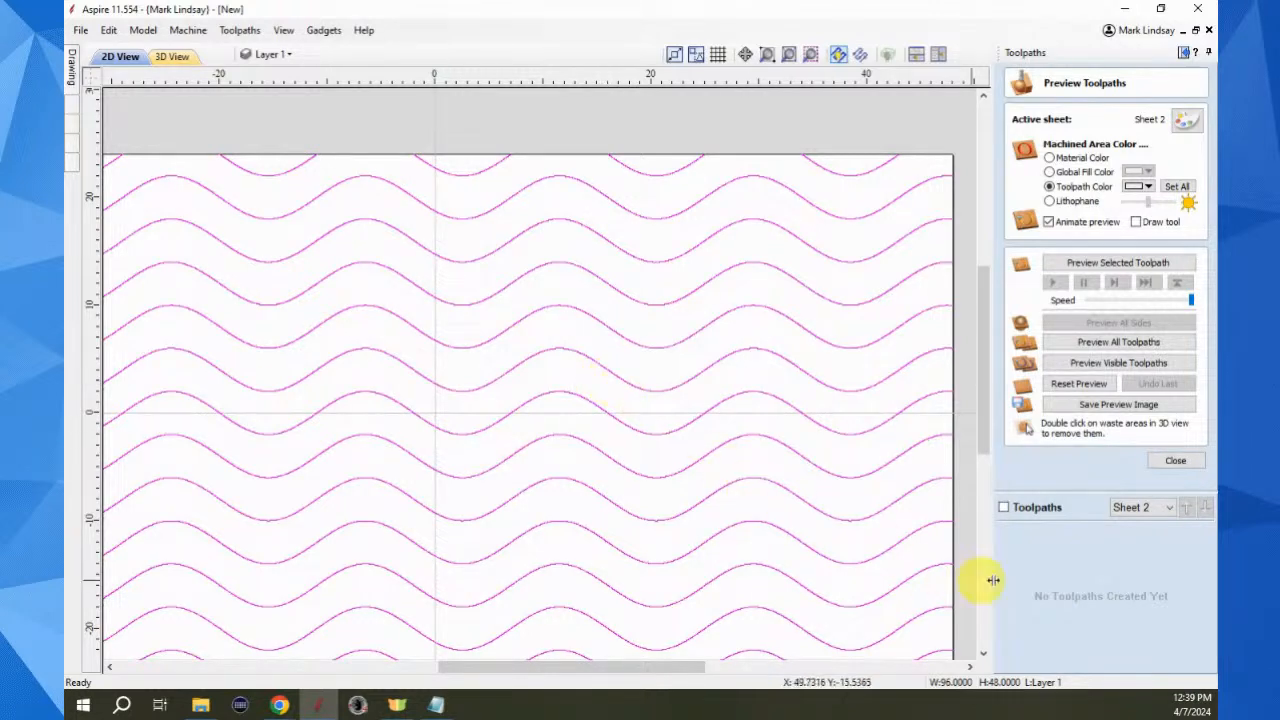
click(1195, 458)
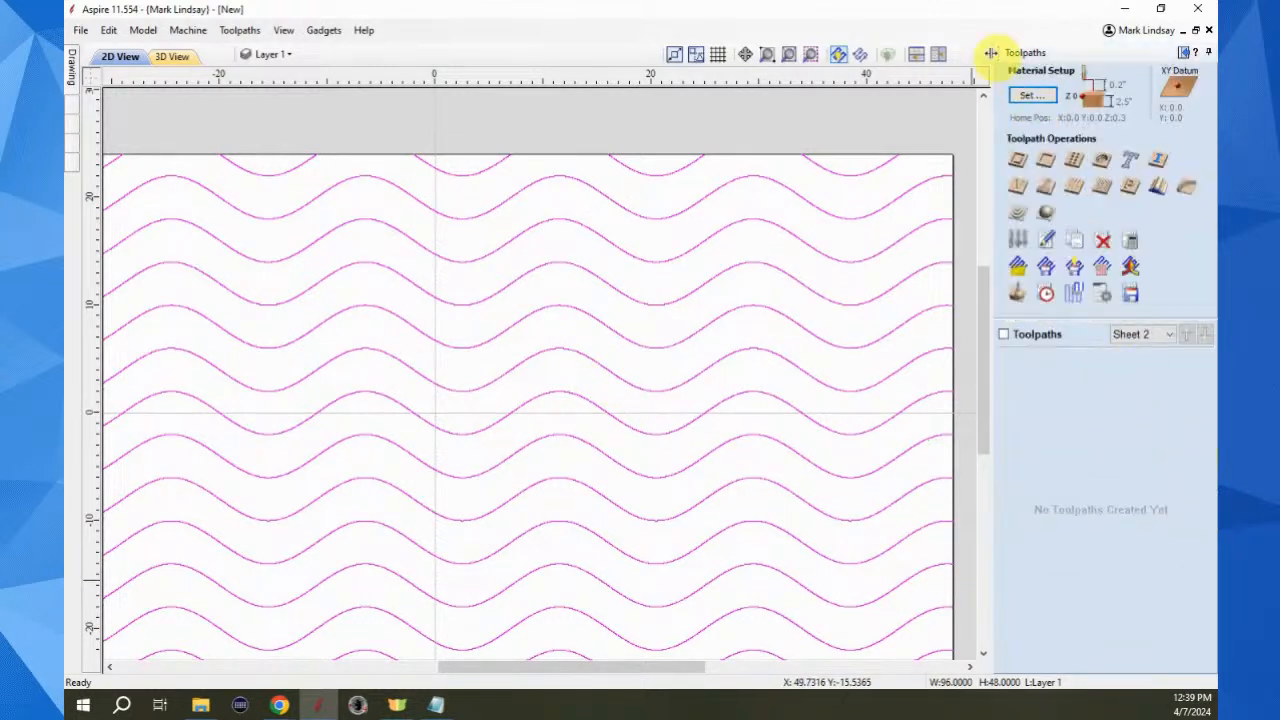
click(324, 31)
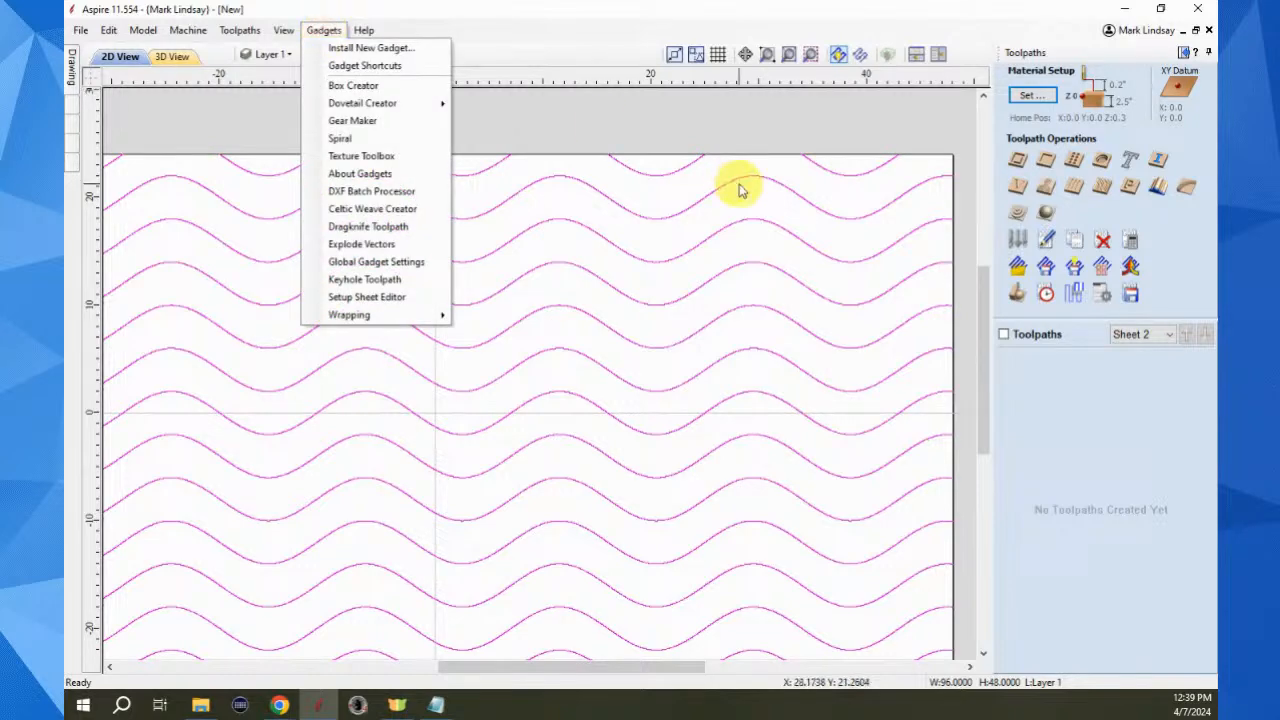
click(720, 115)
click(720, 120)
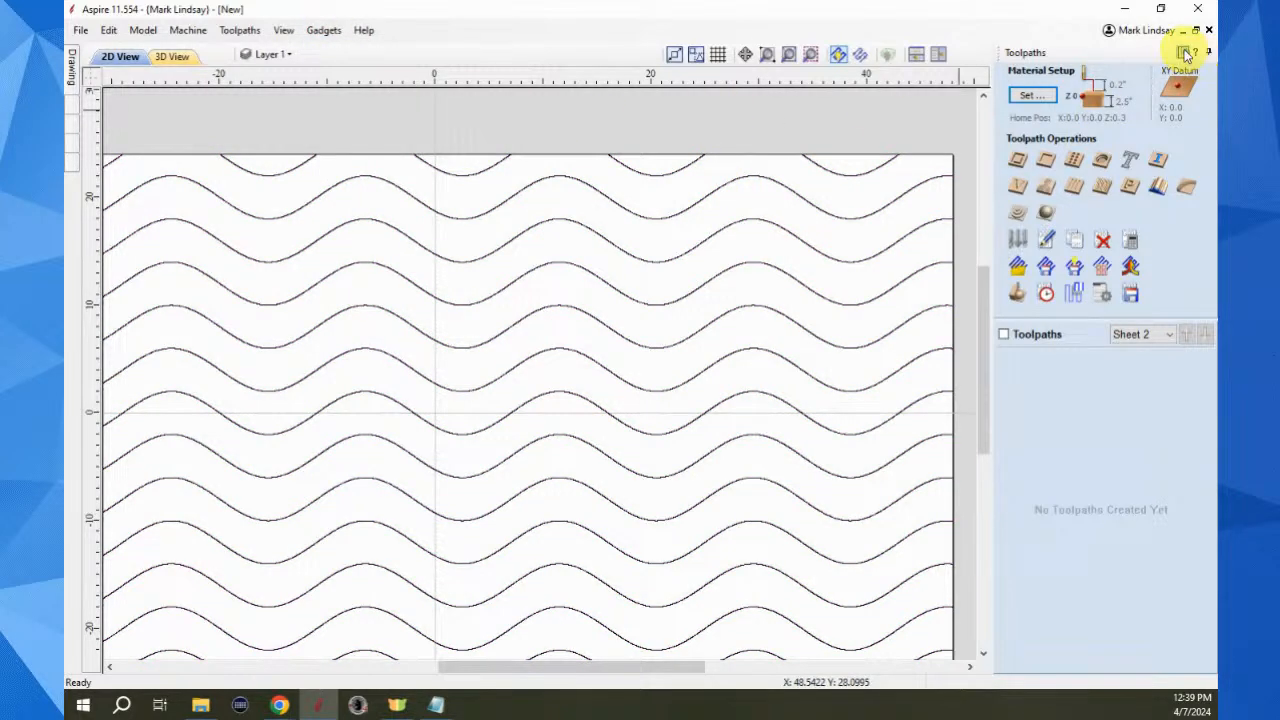
Edit the wave vector texture to a maximum line spacing of 6 inches and apply it
click(1183, 52)
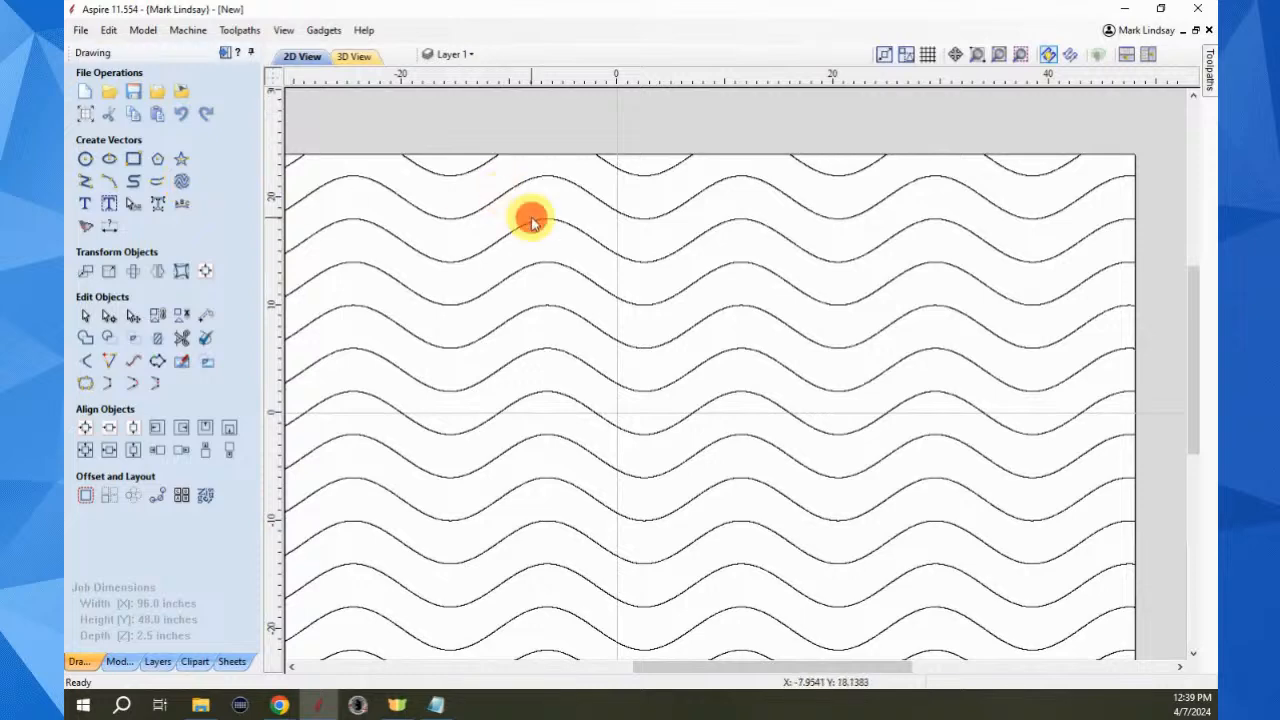
click(414, 291)
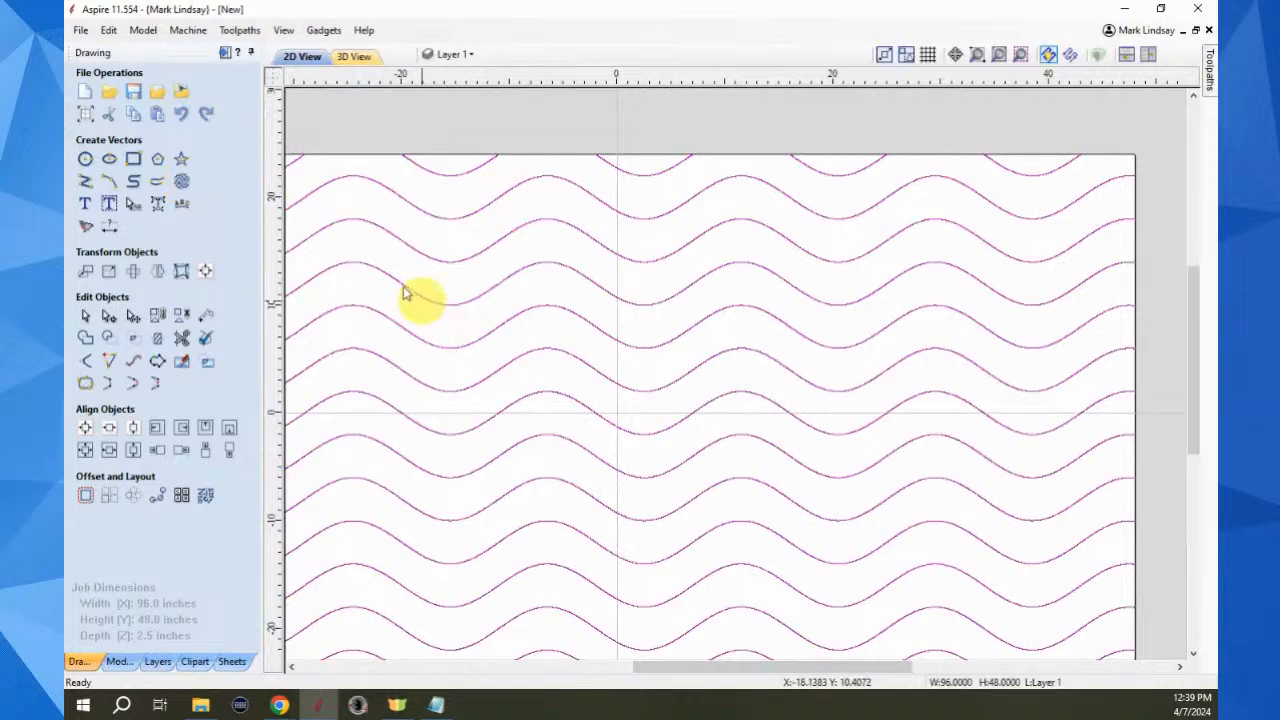
click(185, 183)
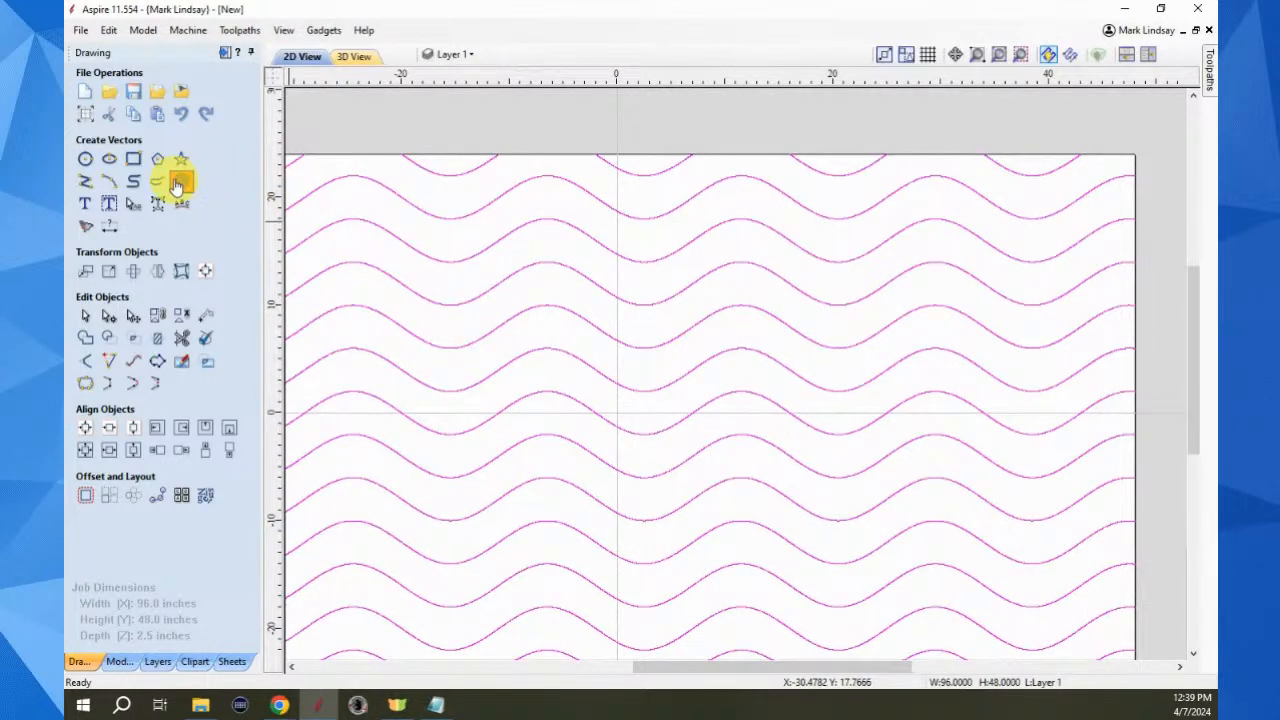
click(180, 184)
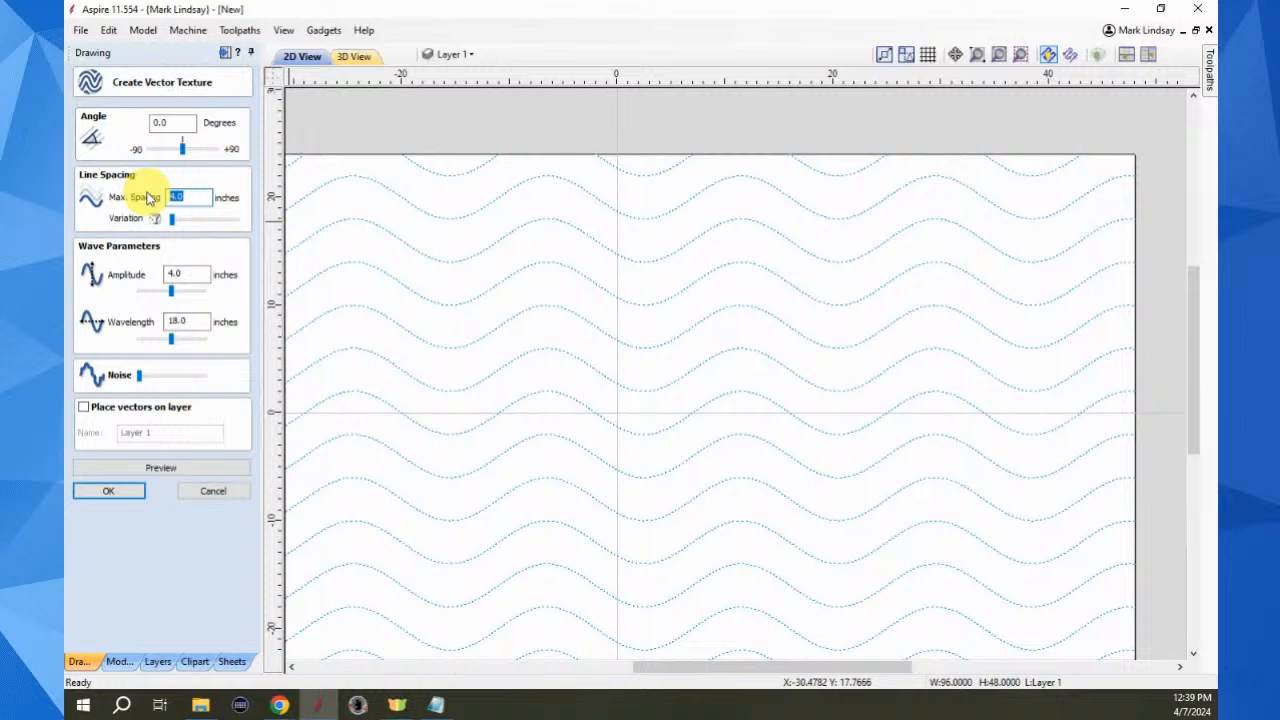
click(152, 470)
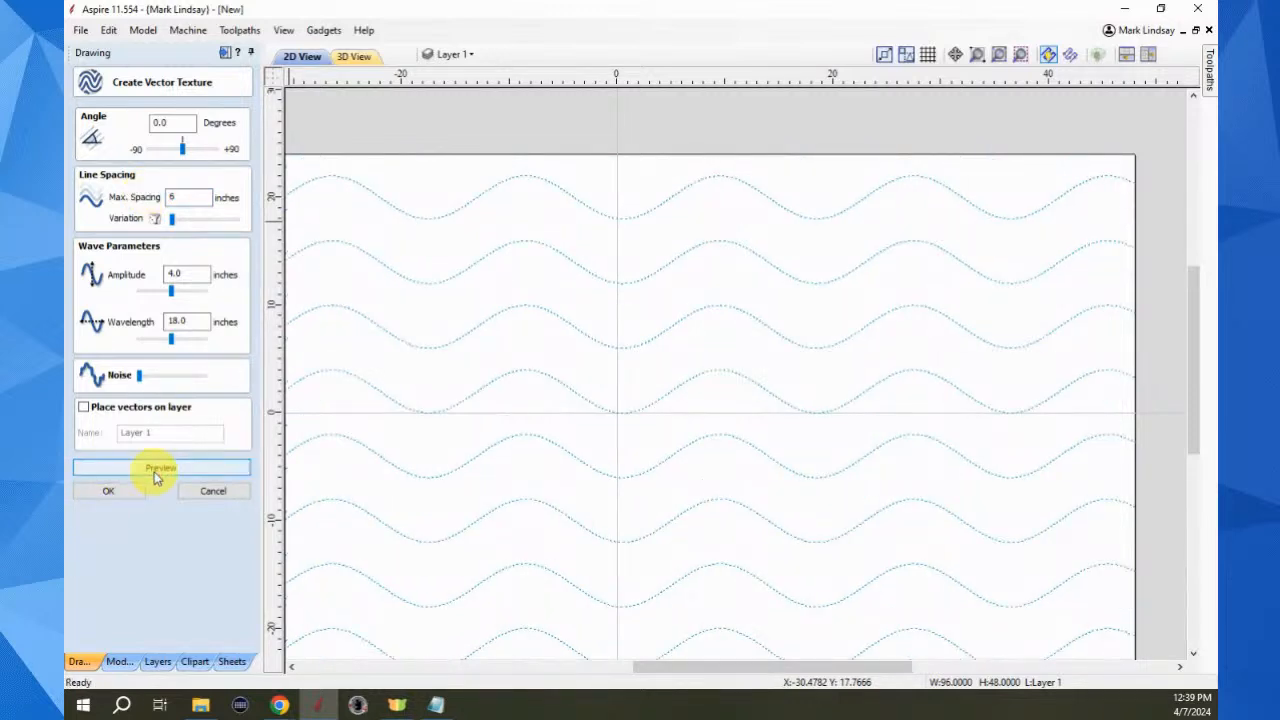
scroll(700, 486, down, 2)
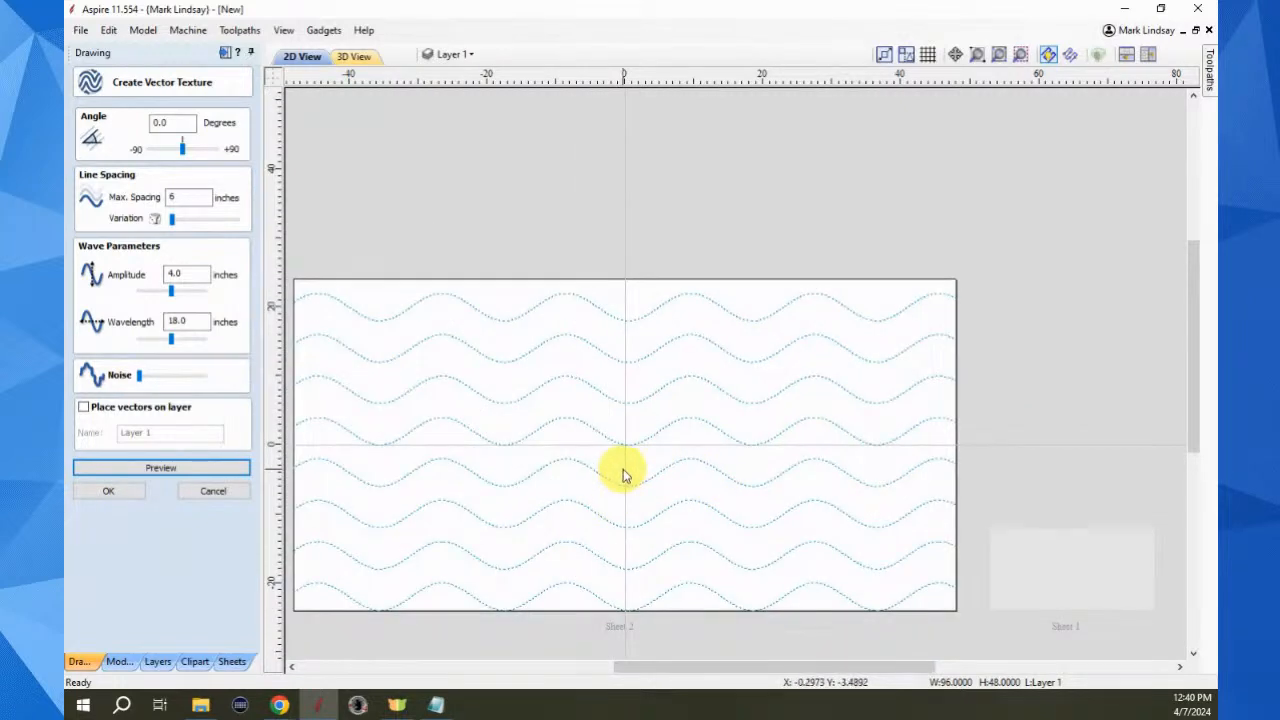
middle_drag(630, 474, 728, 436)
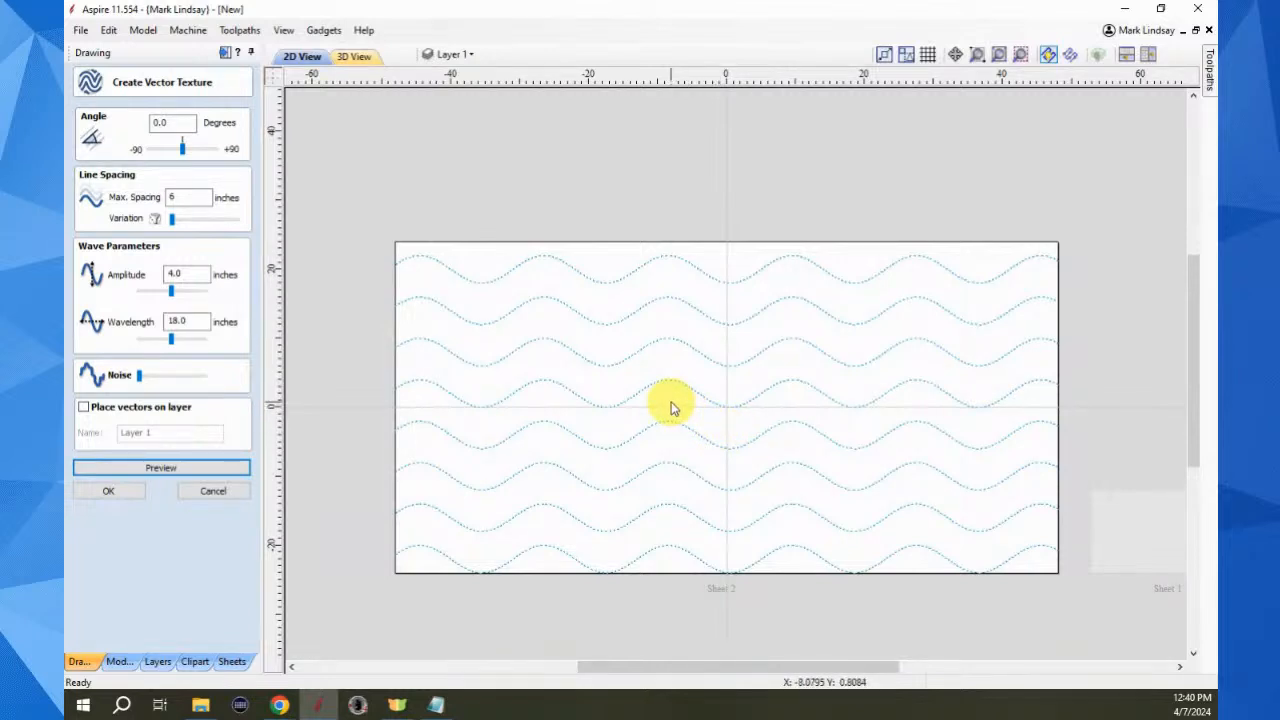
click(108, 491)
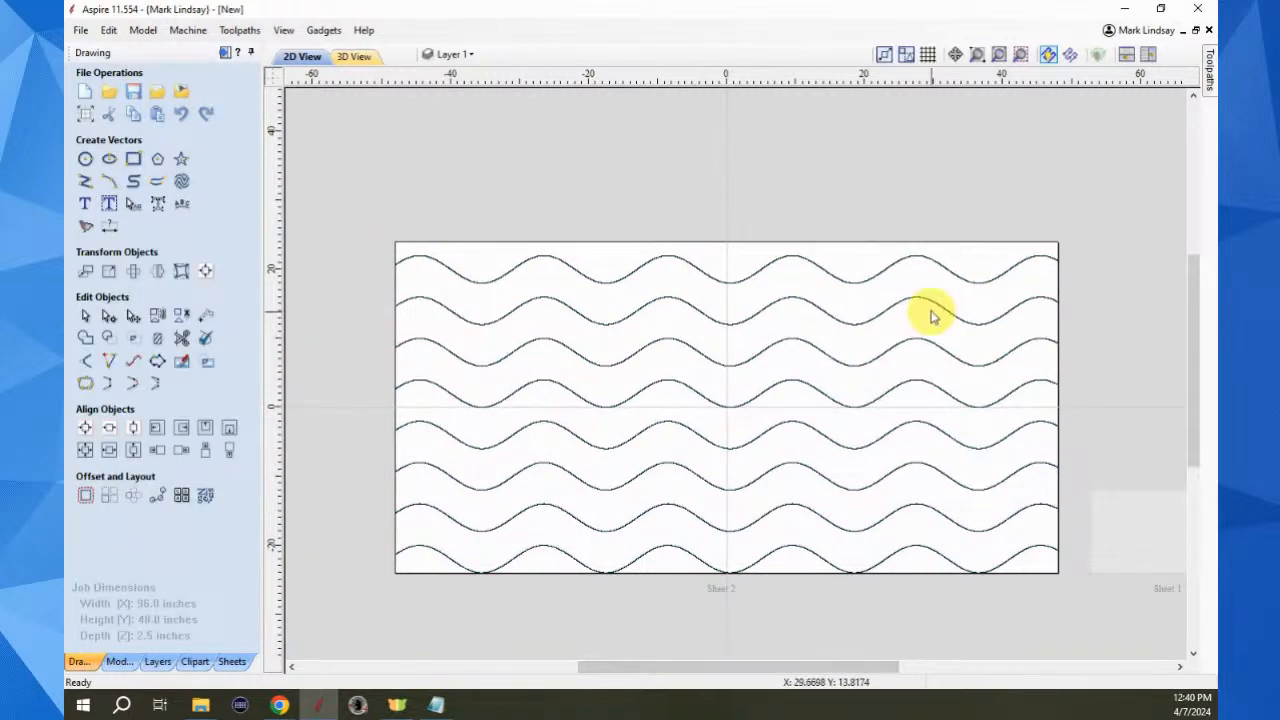
Run Texture Toolbox on the respaced wave vectors with its current settings to generate the Texture 180 Flip toolpath
drag(929, 310, 651, 517)
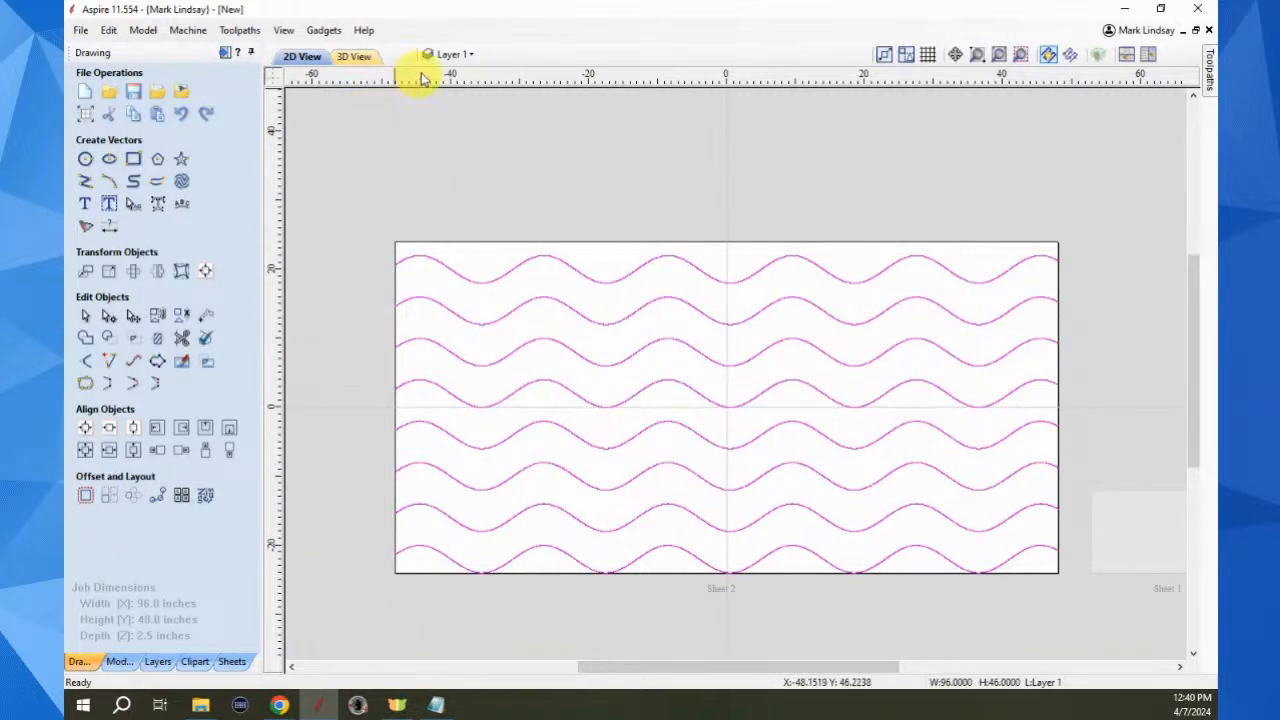
click(323, 30)
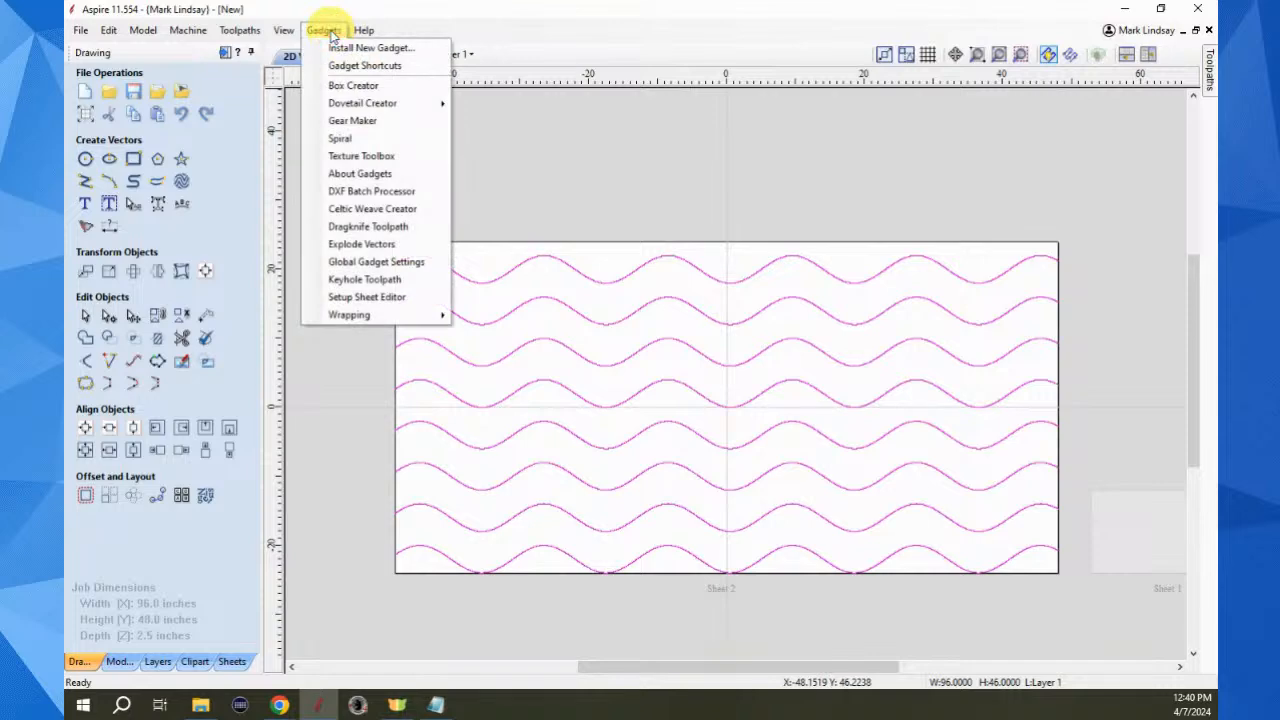
click(382, 156)
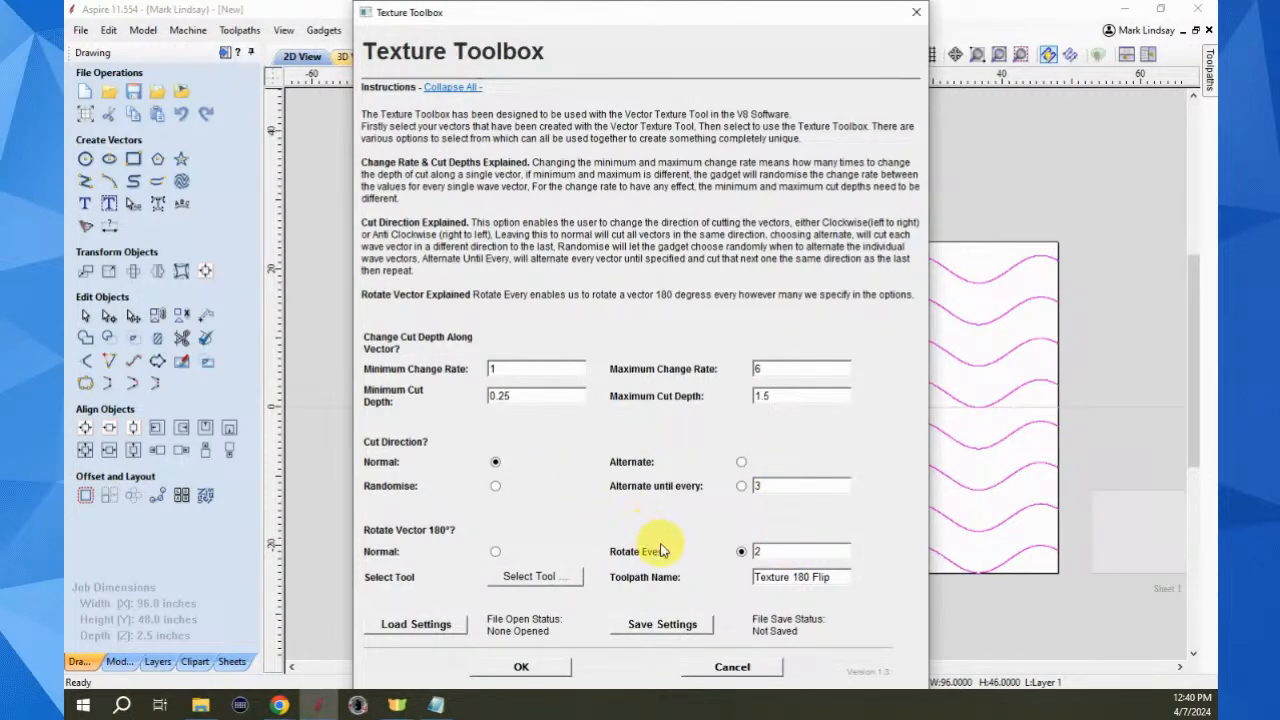
click(530, 667)
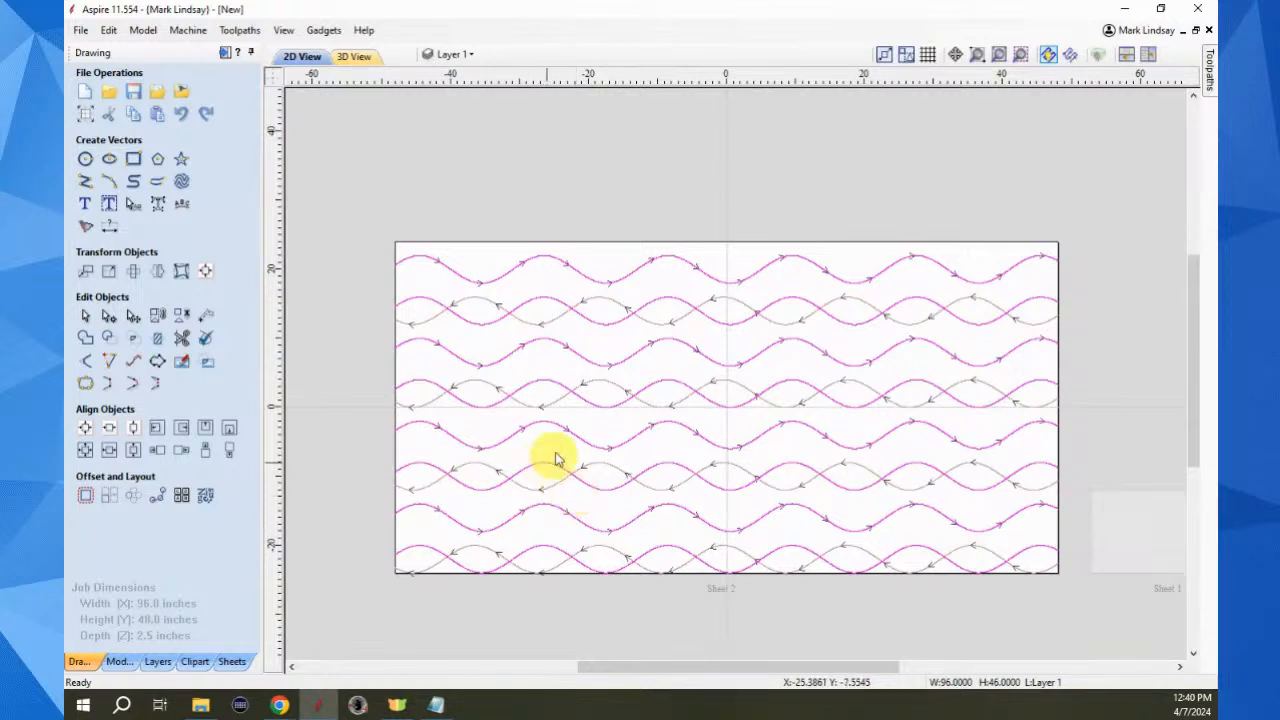
Simulate the Texture 180 Flip toolpath on the Sheet 2 material in the 3D preview
click(224, 54)
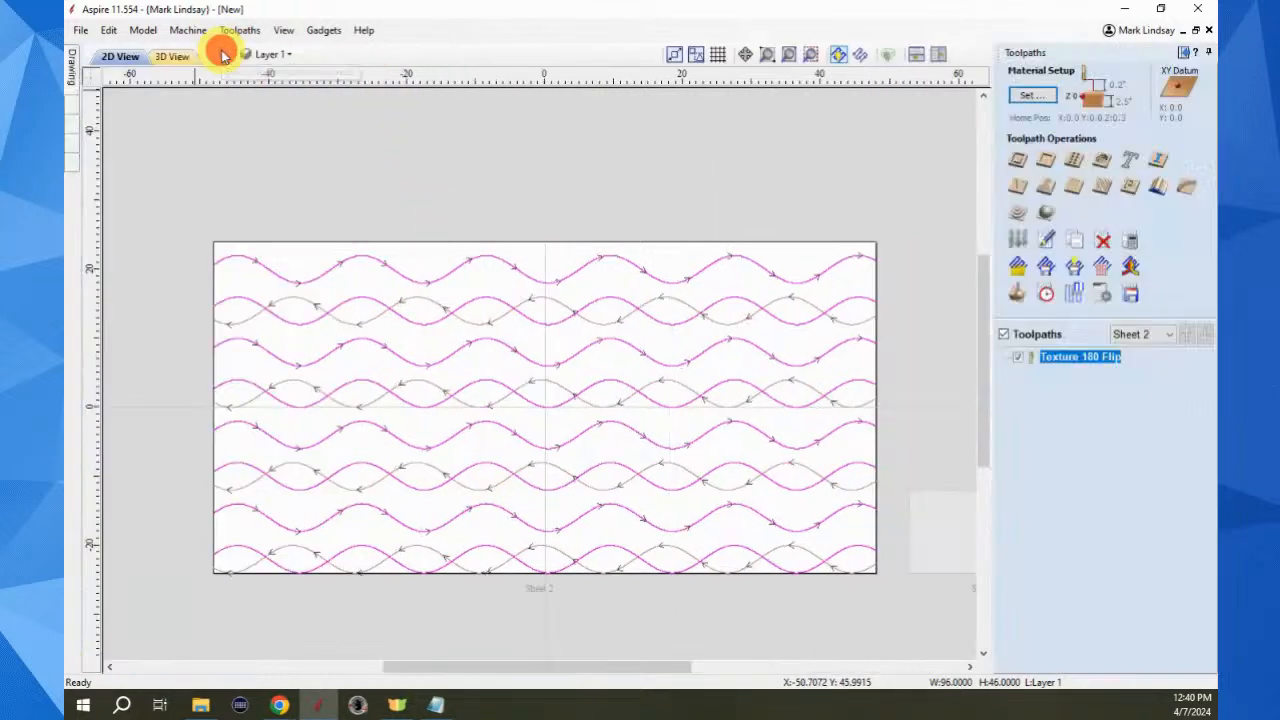
click(1017, 300)
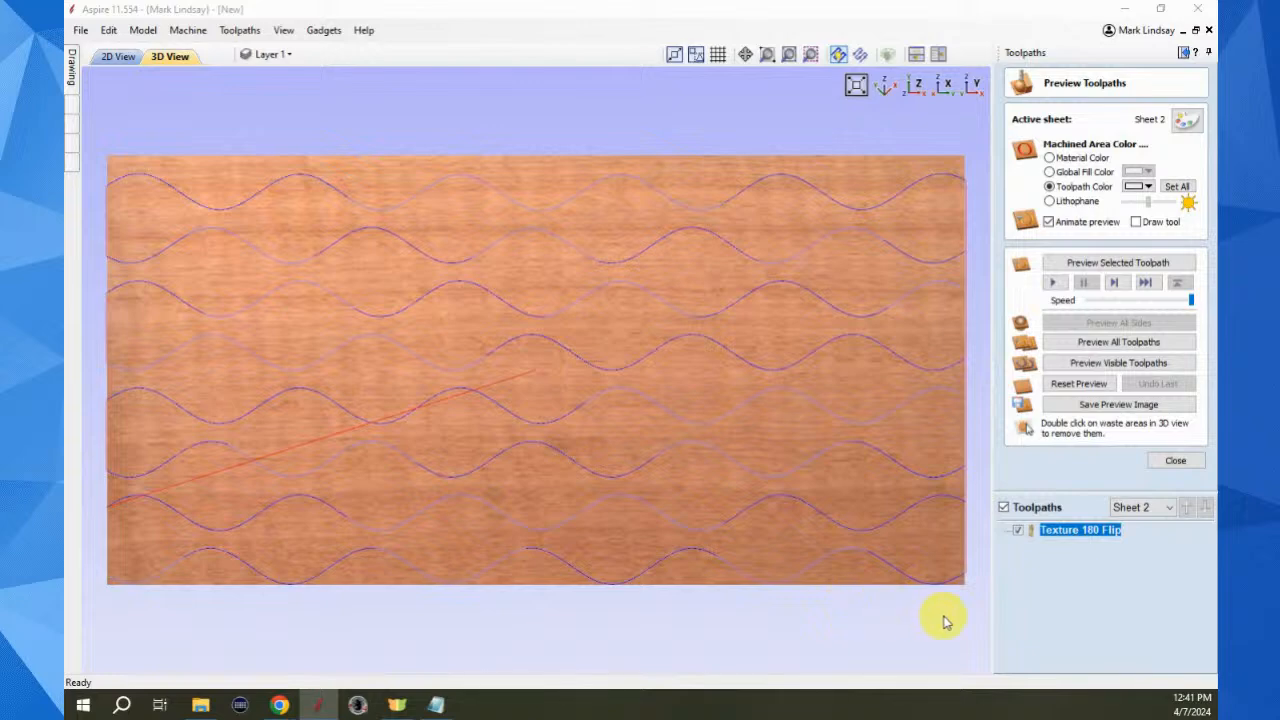
click(1117, 263)
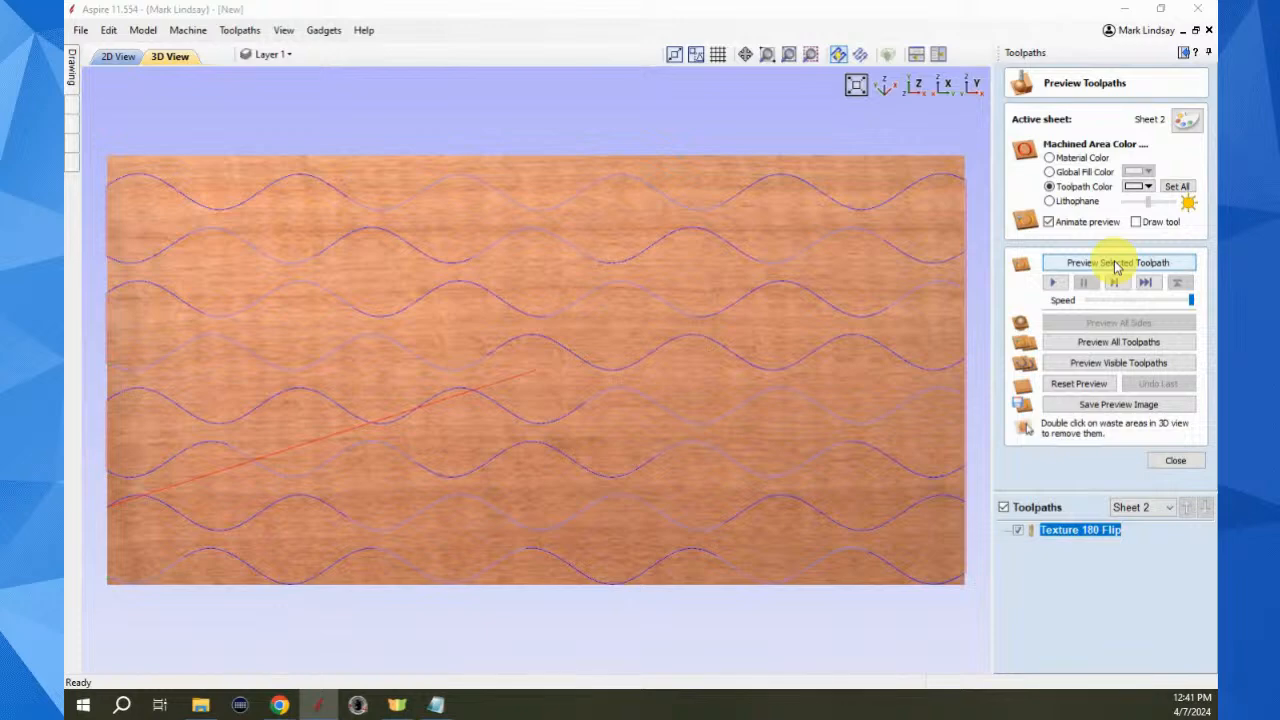
click(1116, 263)
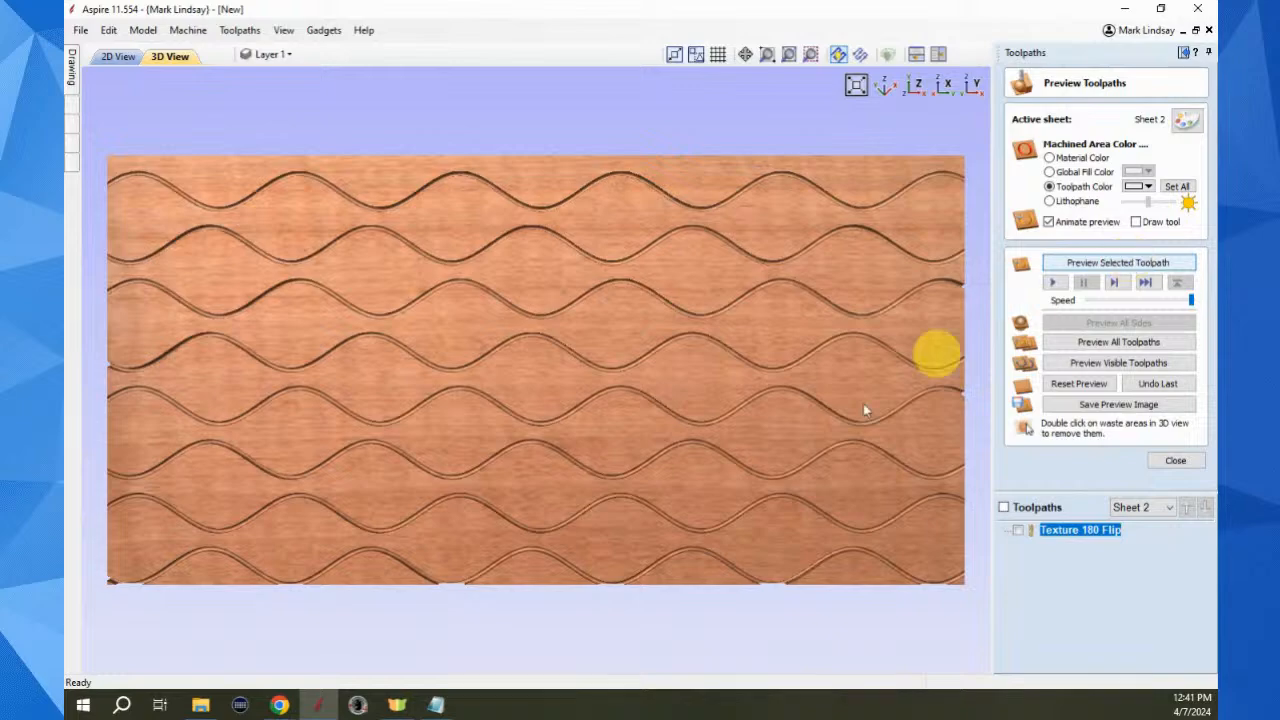
Rename the existing 180 flip texture toolpath on Sheet 2 as "Texture 180 Flip Half Inch"
drag(645, 513, 560, 470)
drag(895, 538, 706, 509)
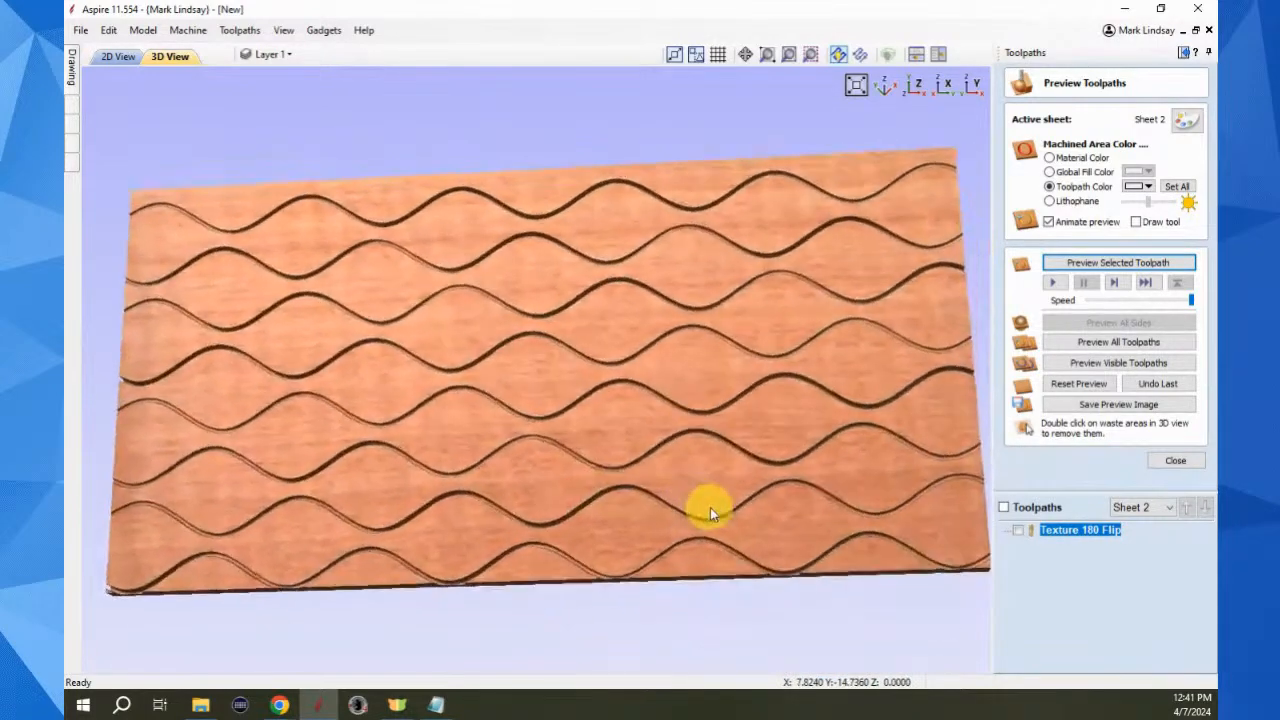
click(1107, 537)
right_click(1107, 535)
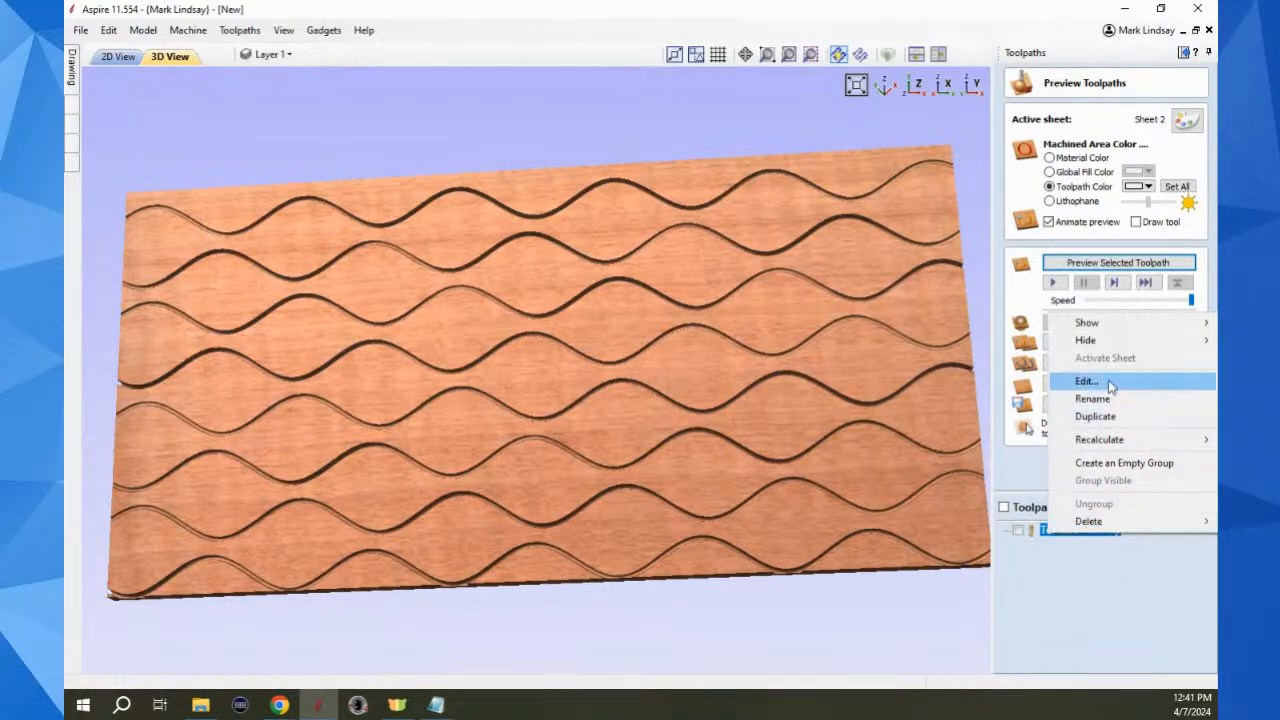
click(1112, 399)
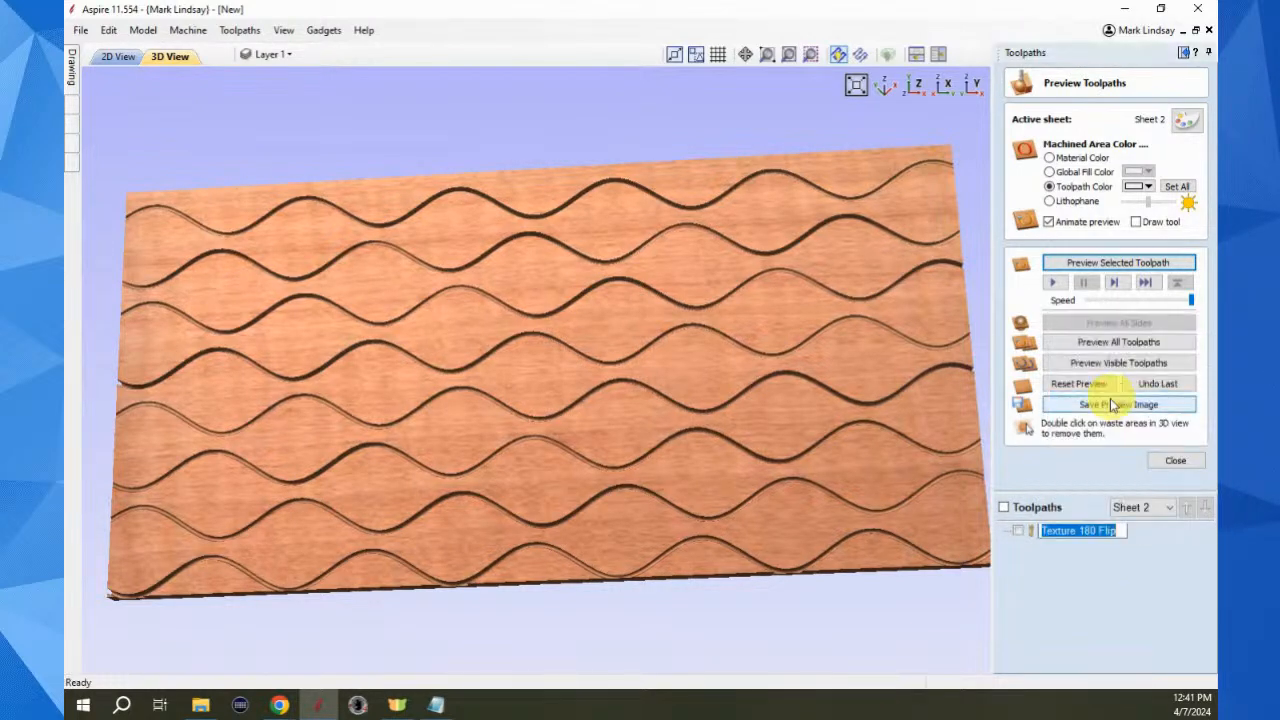
click(1119, 530)
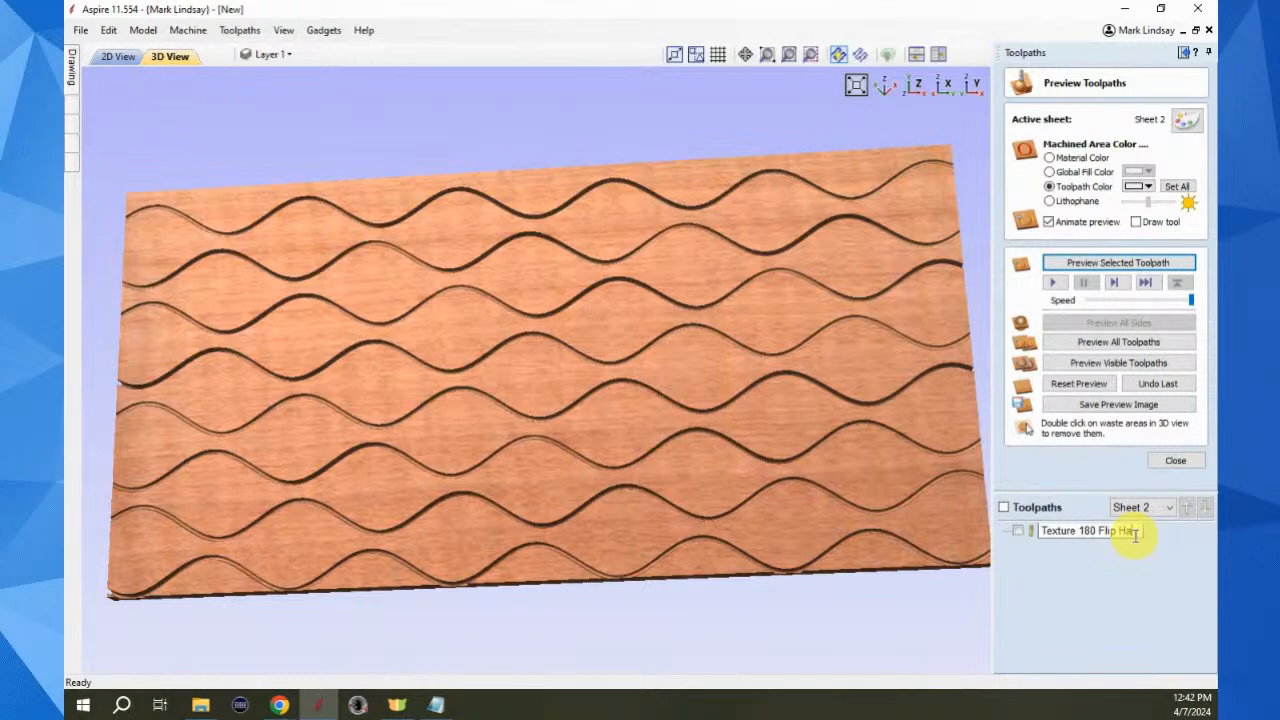
text(Half Inch)
key(Return)
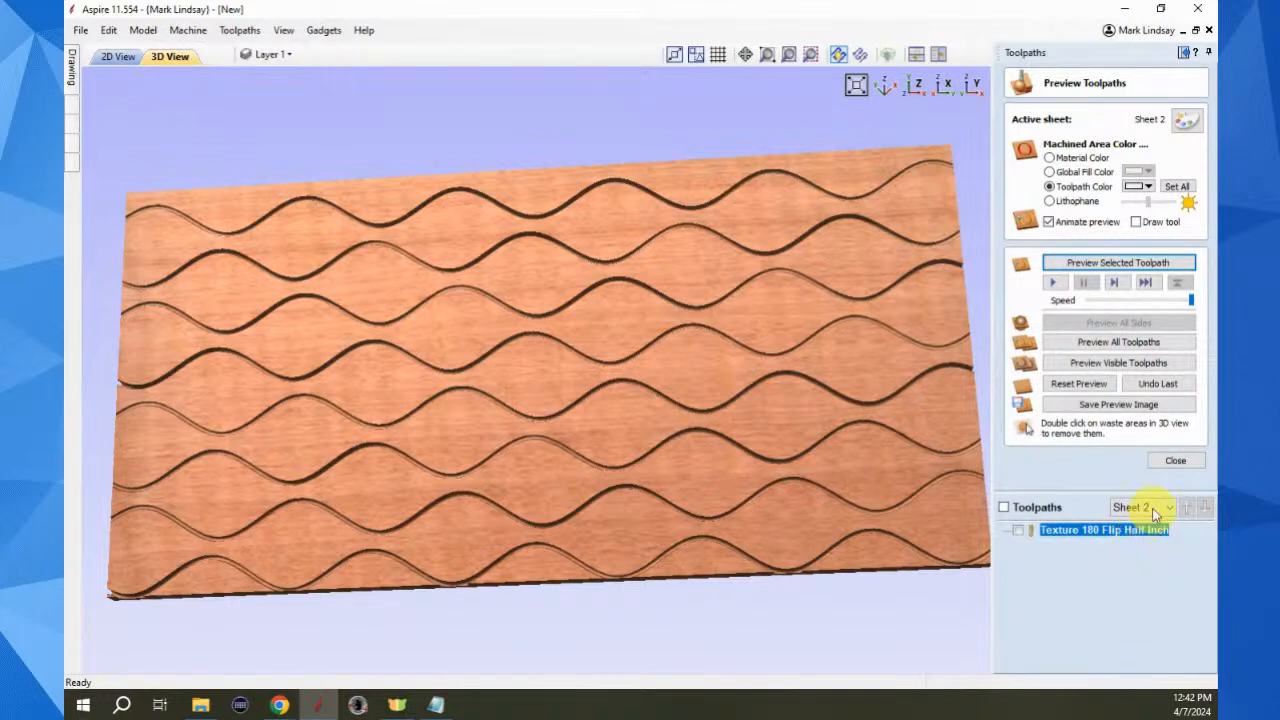
Reset the preview and choose the #45949 CT 2.25-inch core box bit as the tool in the Texture Toolbox gadget
click(1086, 386)
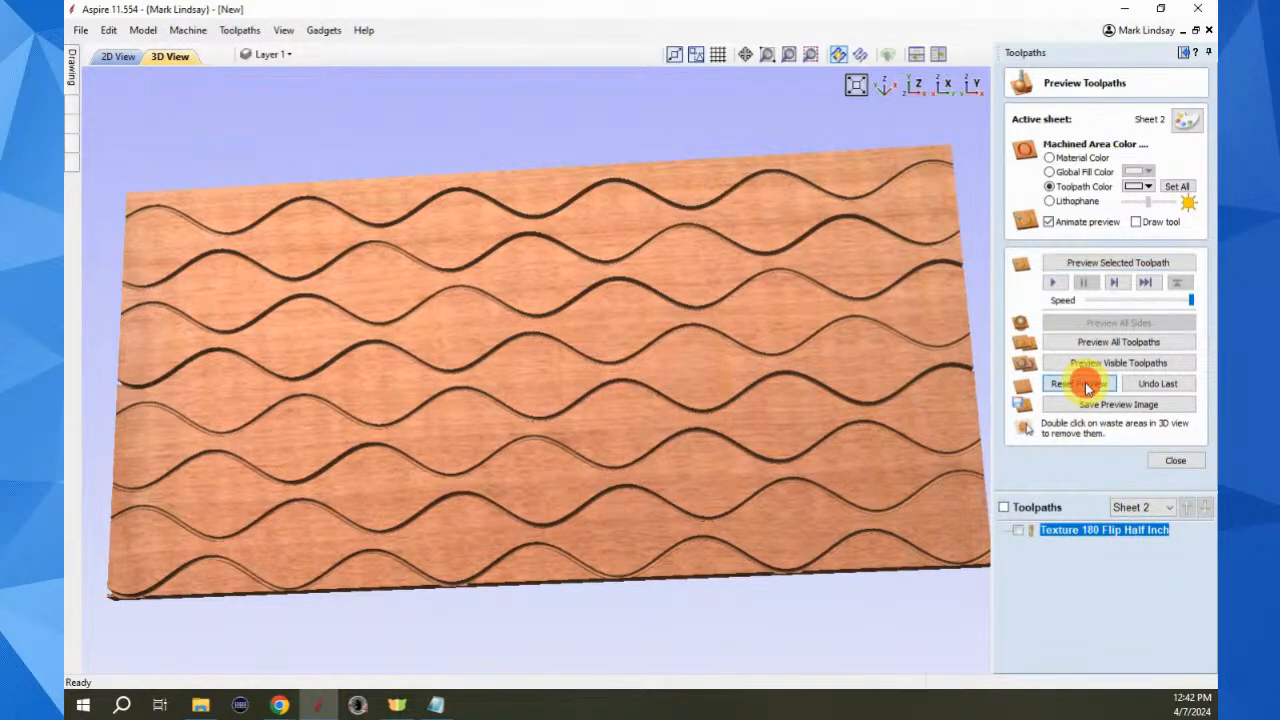
click(116, 57)
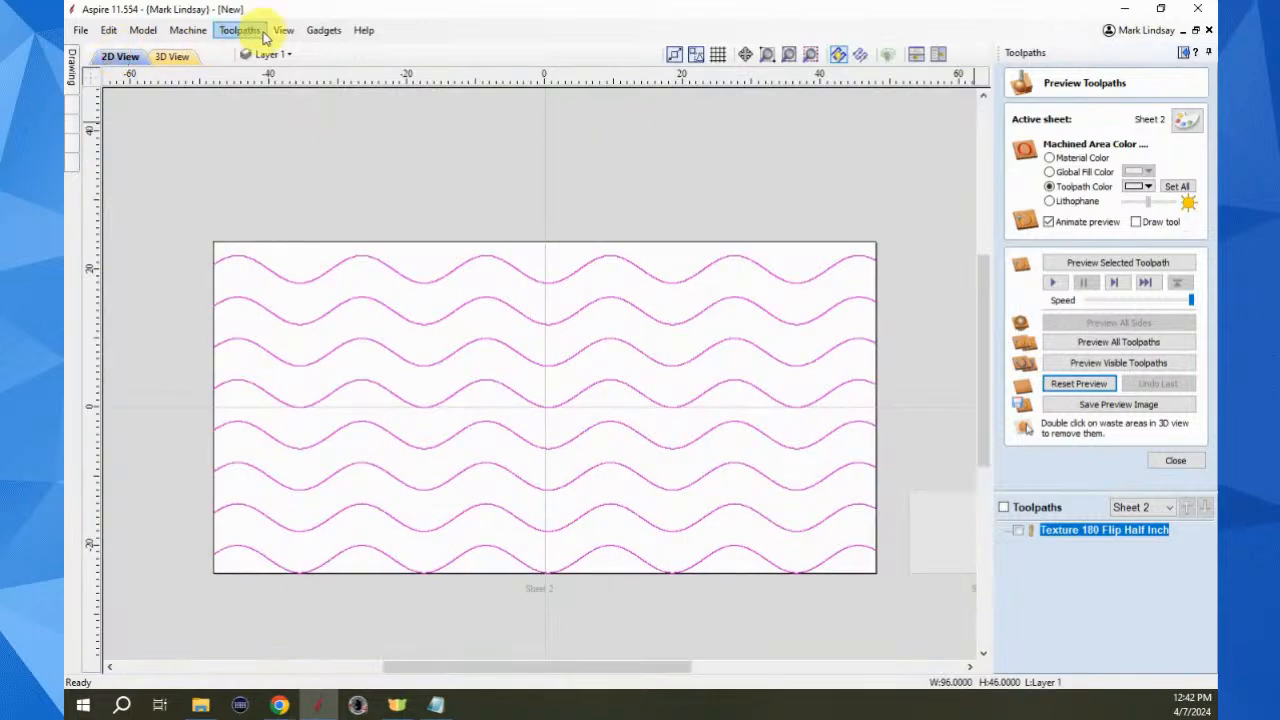
click(323, 30)
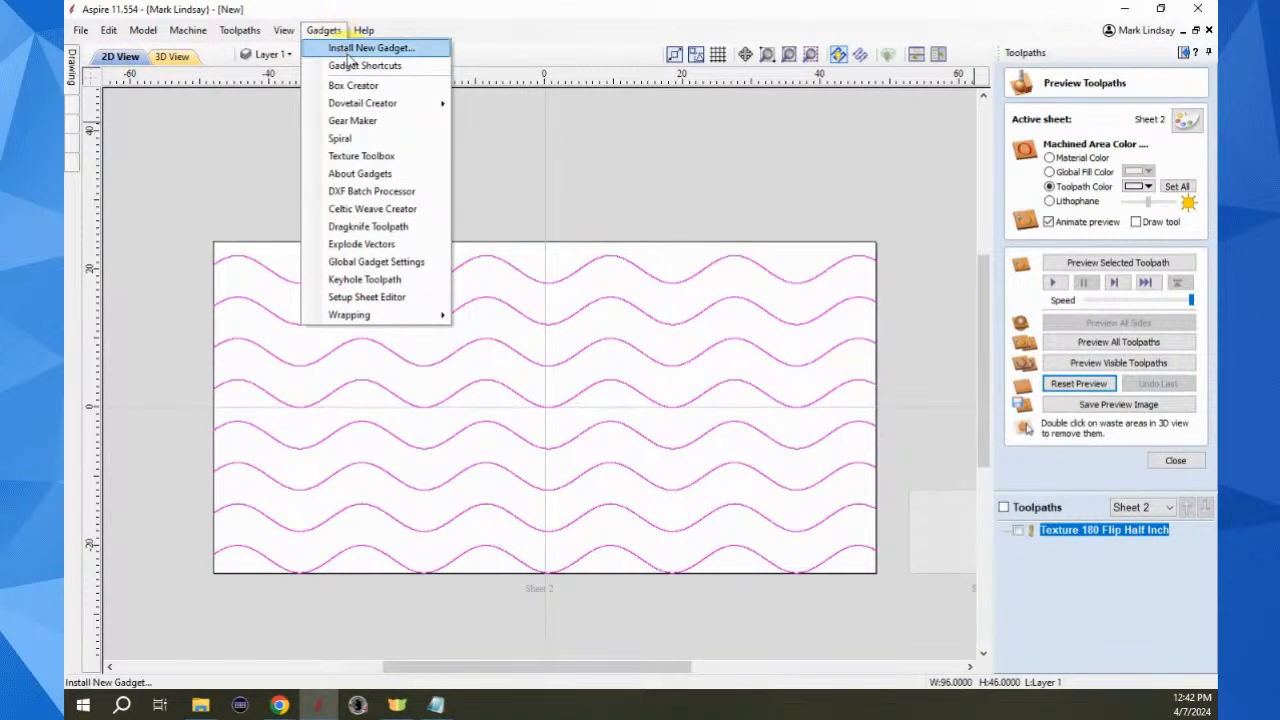
click(395, 160)
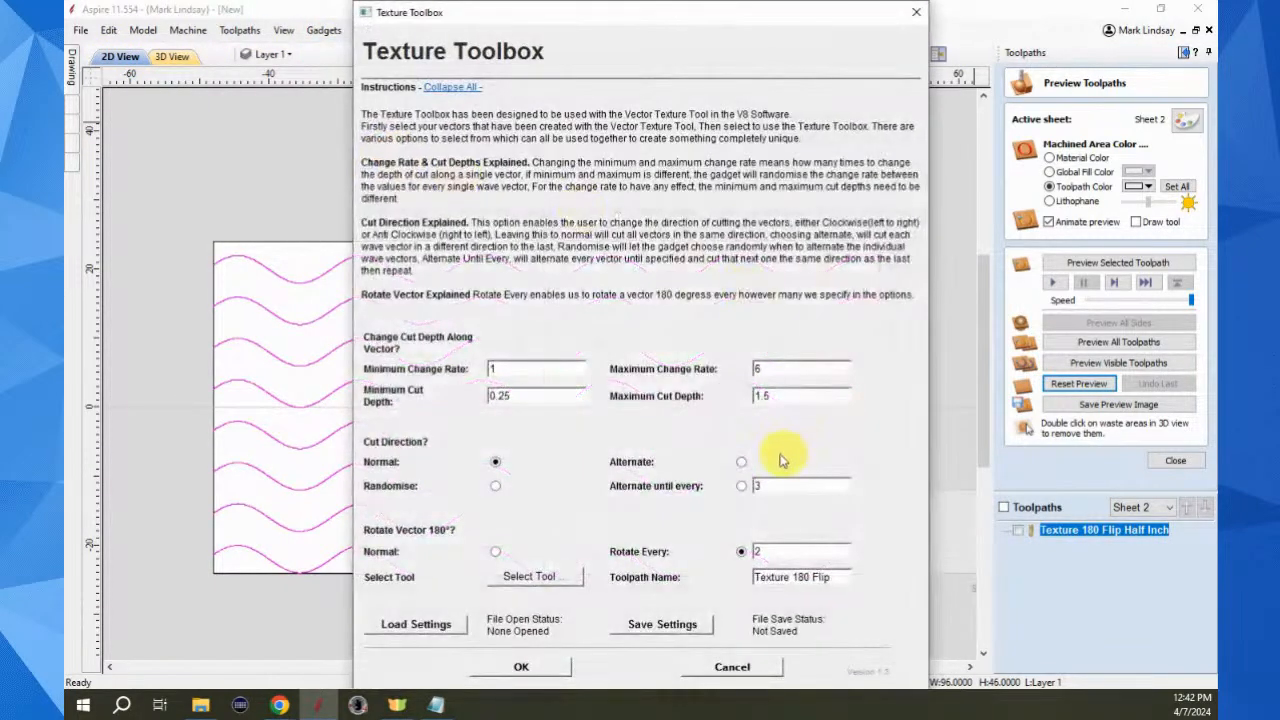
click(540, 577)
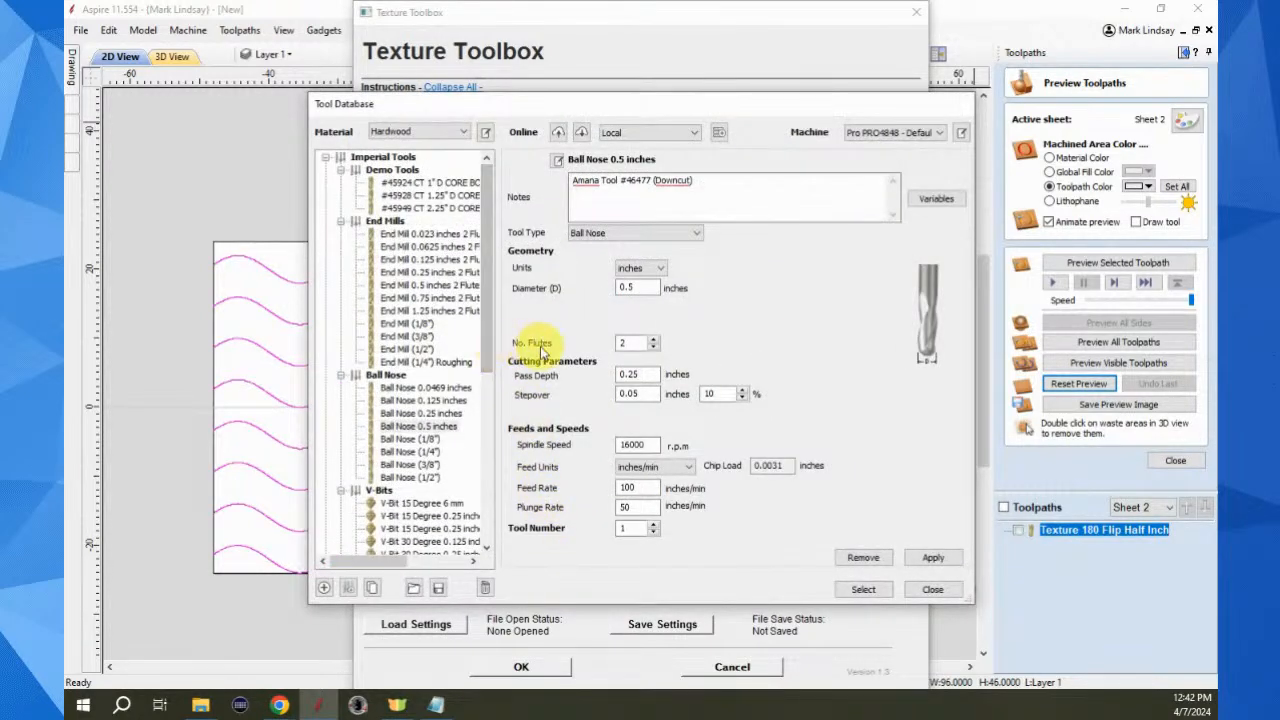
click(428, 208)
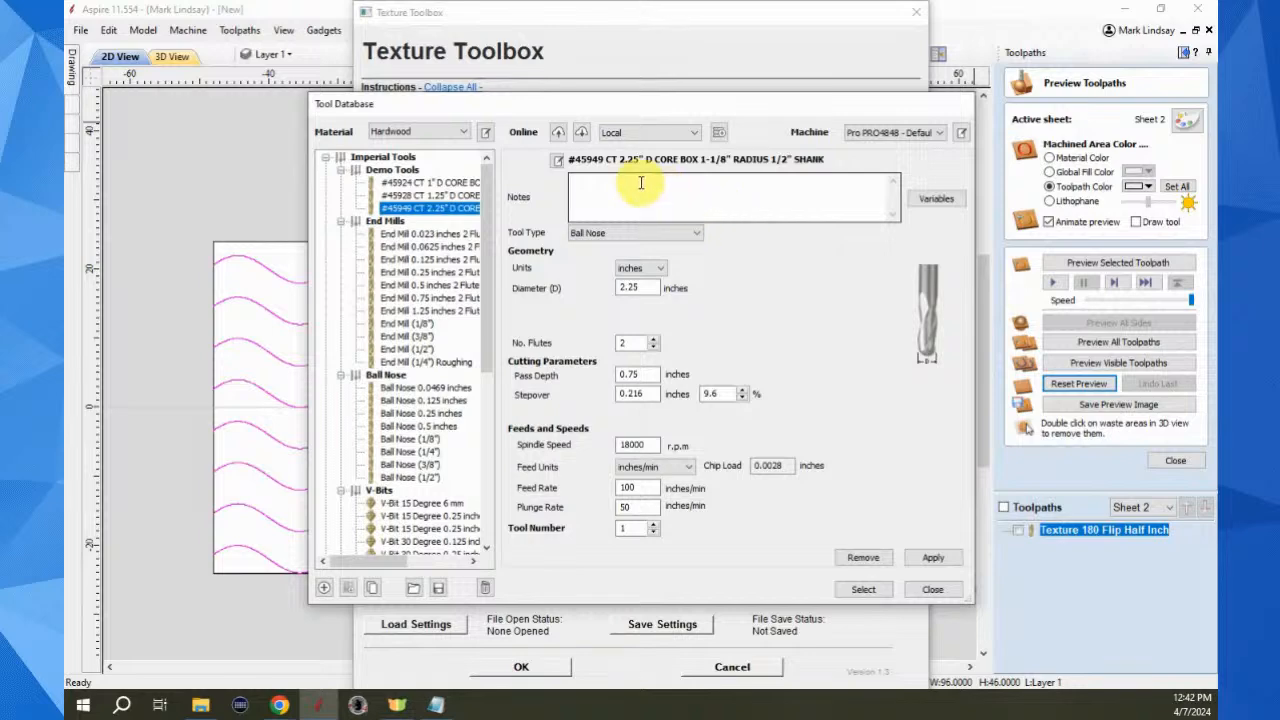
click(866, 590)
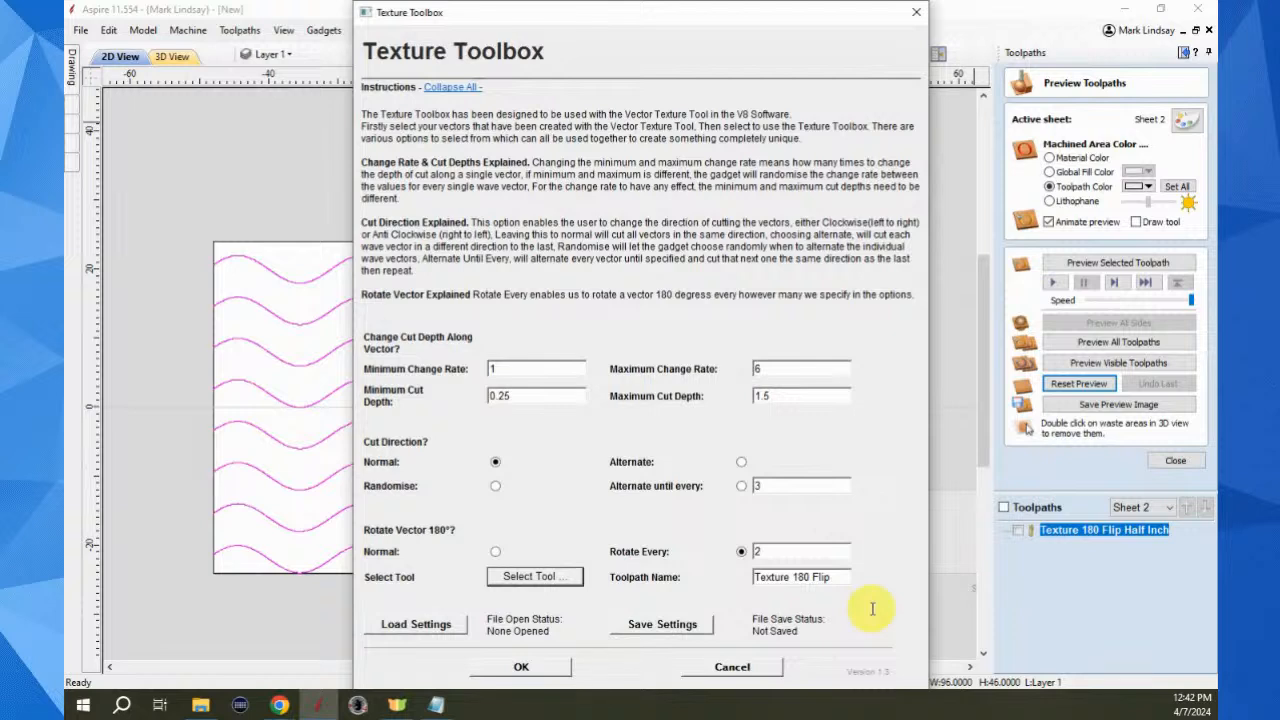
Name the new toolpath "Texture 180 Flip 2.25 inch Box" and generate it from the wave vectors
click(837, 577)
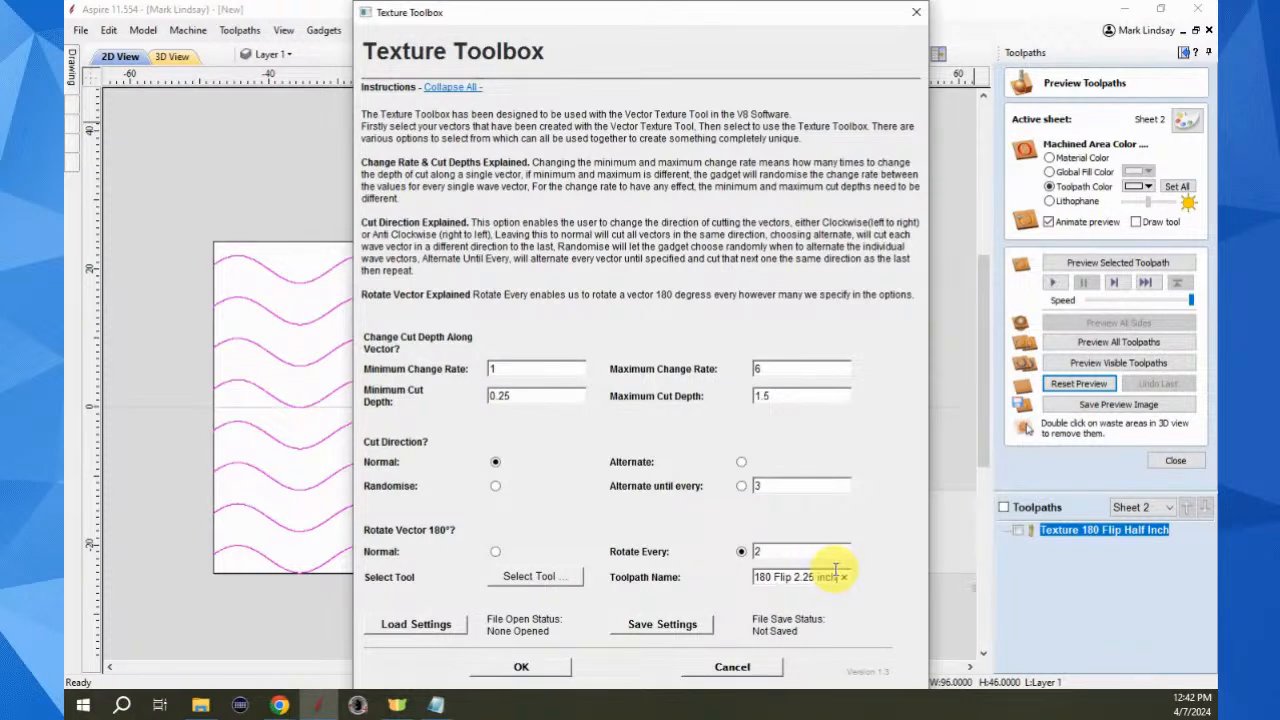
text(Box)
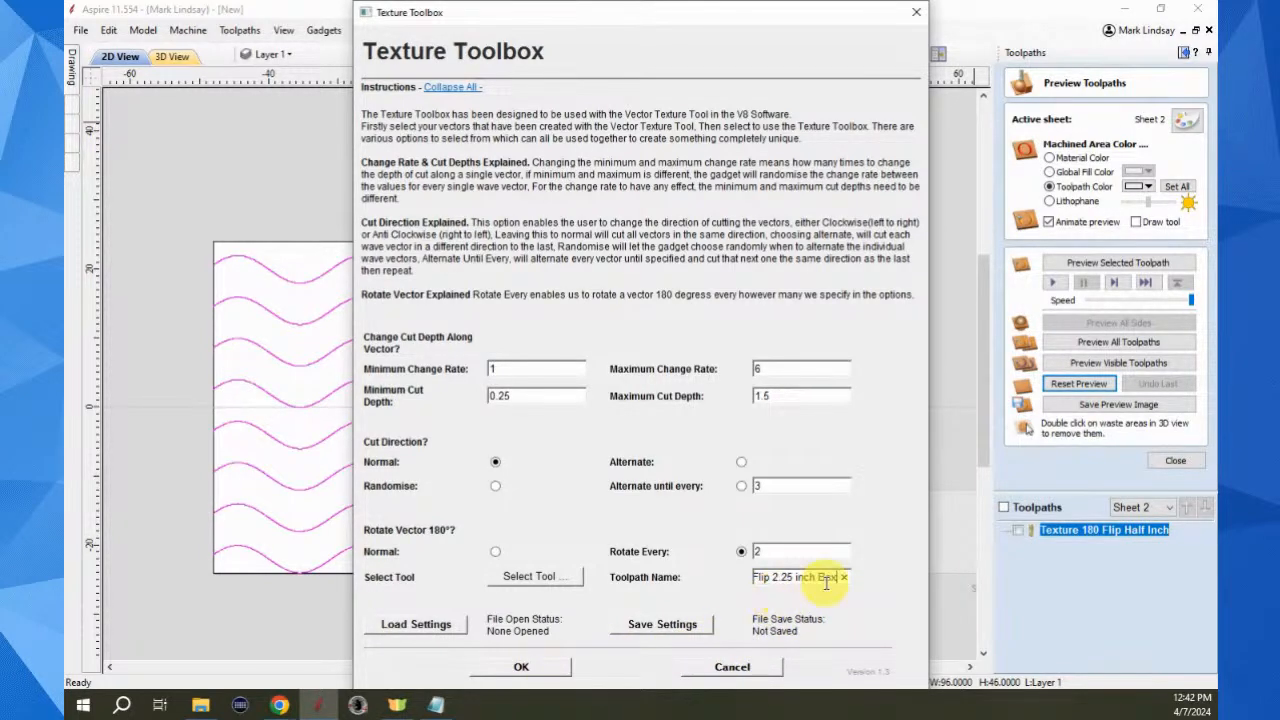
click(522, 667)
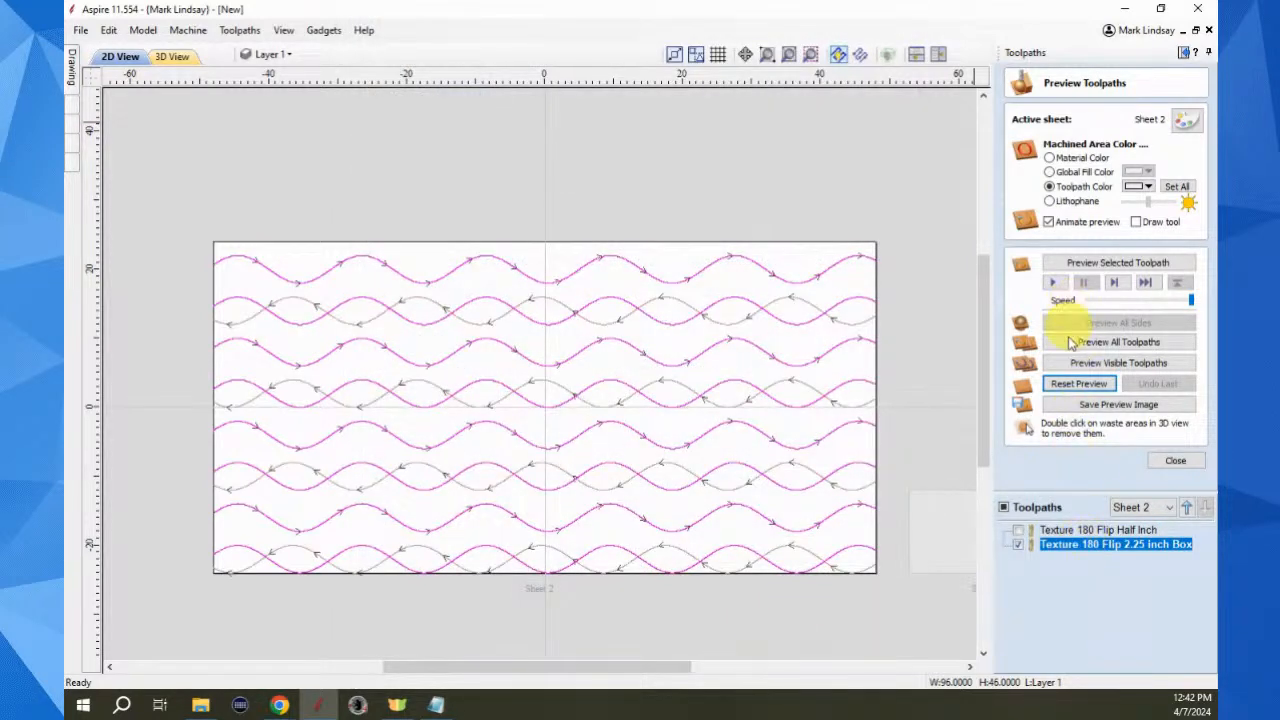
Simulate the 2.25 inch Box toolpath in 3D and examine the carved waves from above and from several angles
click(171, 54)
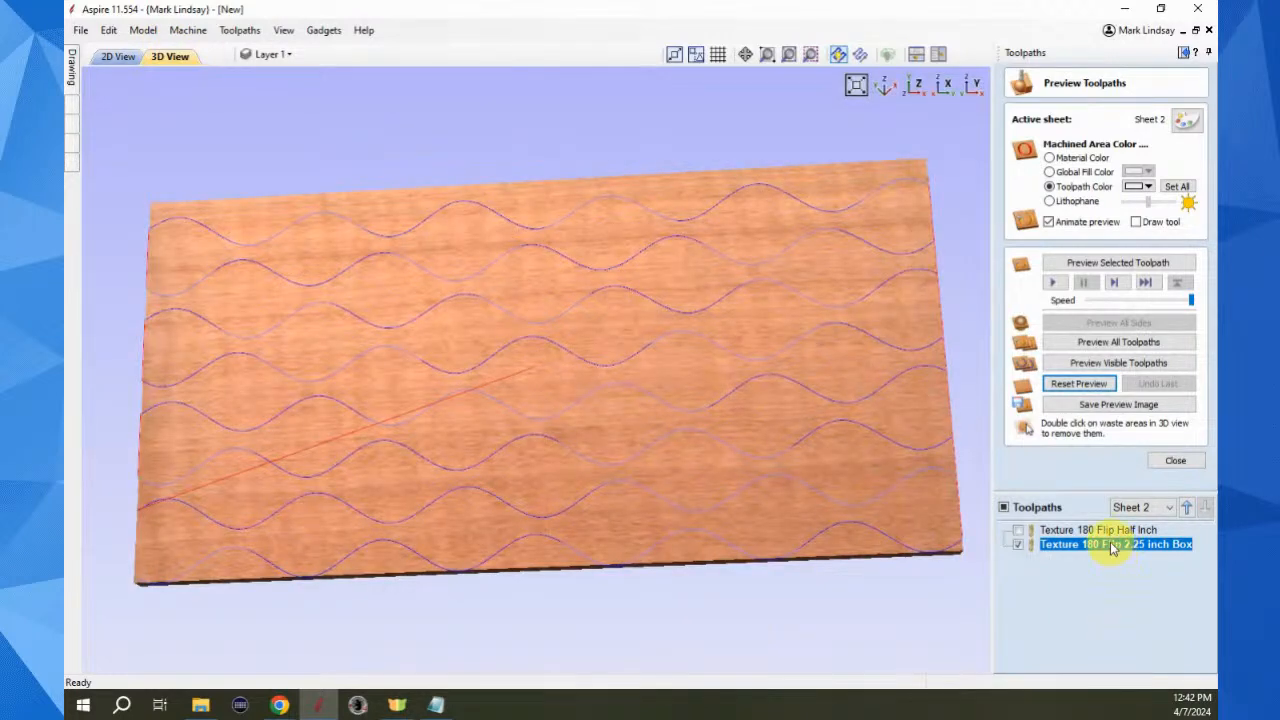
click(1118, 262)
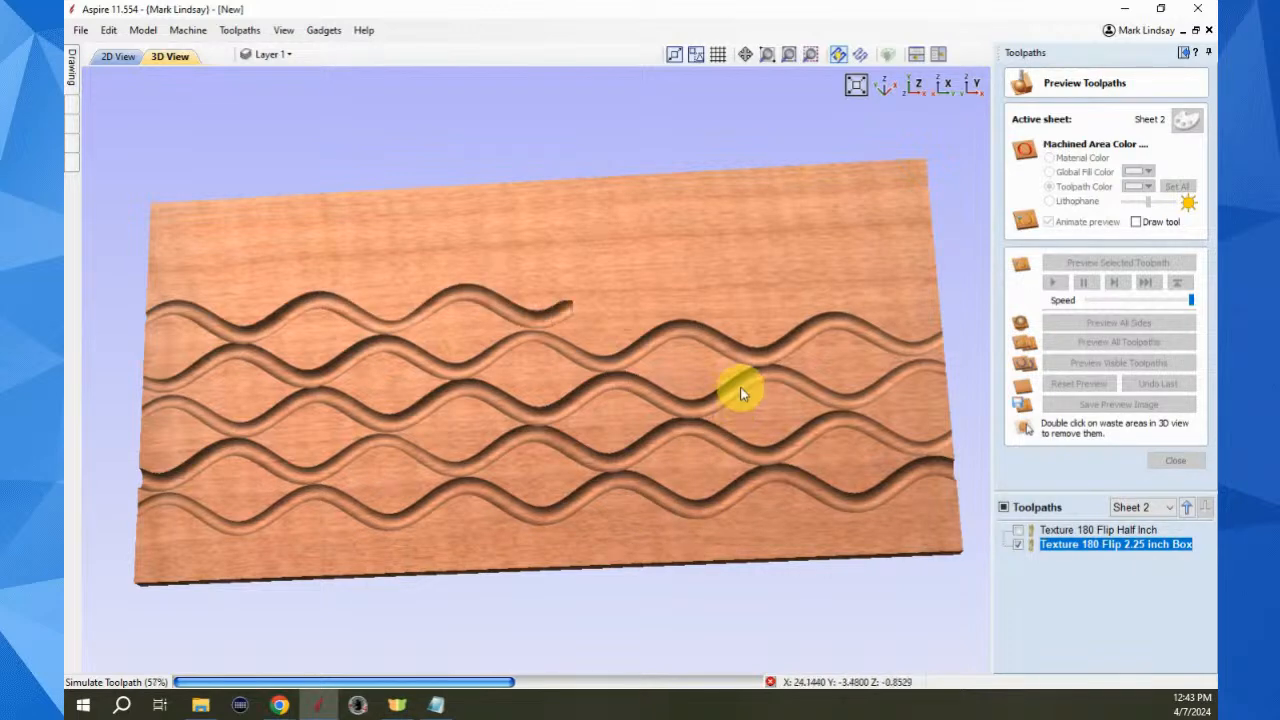
click(908, 86)
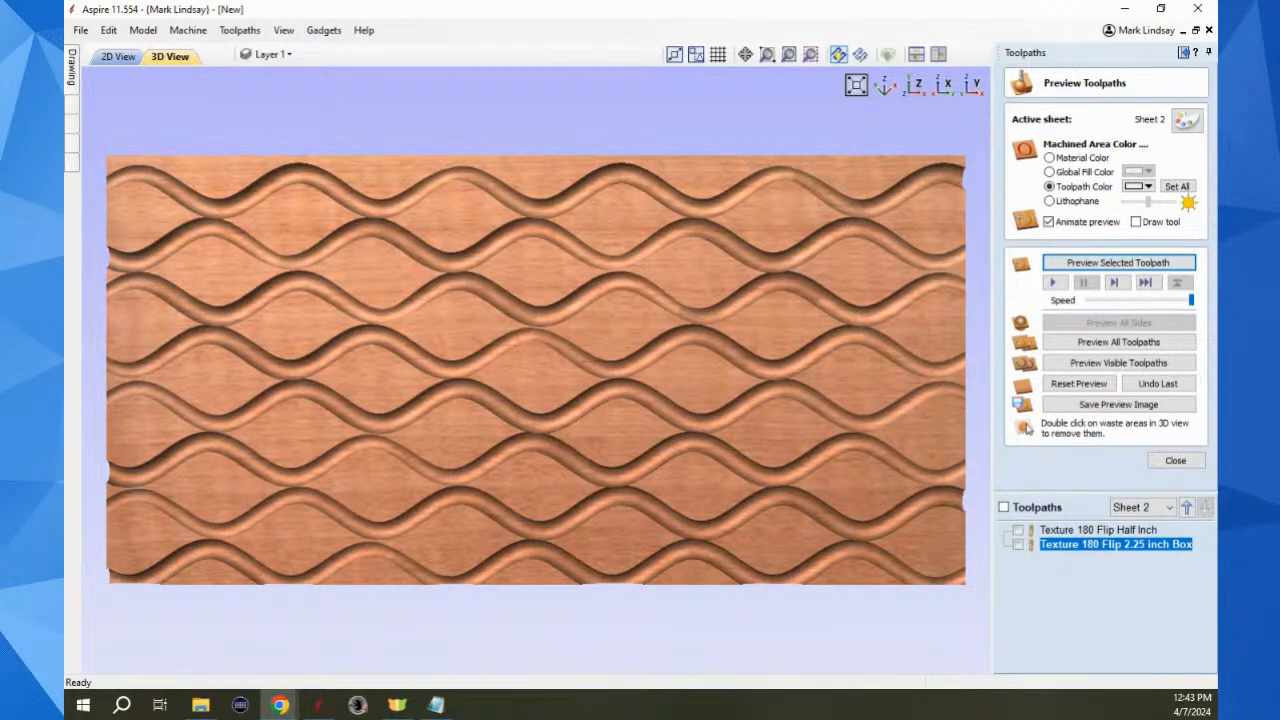
mouse_move(209, 446)
mouse_down()
mouse_move(271, 449)
mouse_move(355, 384)
mouse_move(434, 357)
mouse_move(491, 423)
mouse_move(286, 386)
mouse_up()
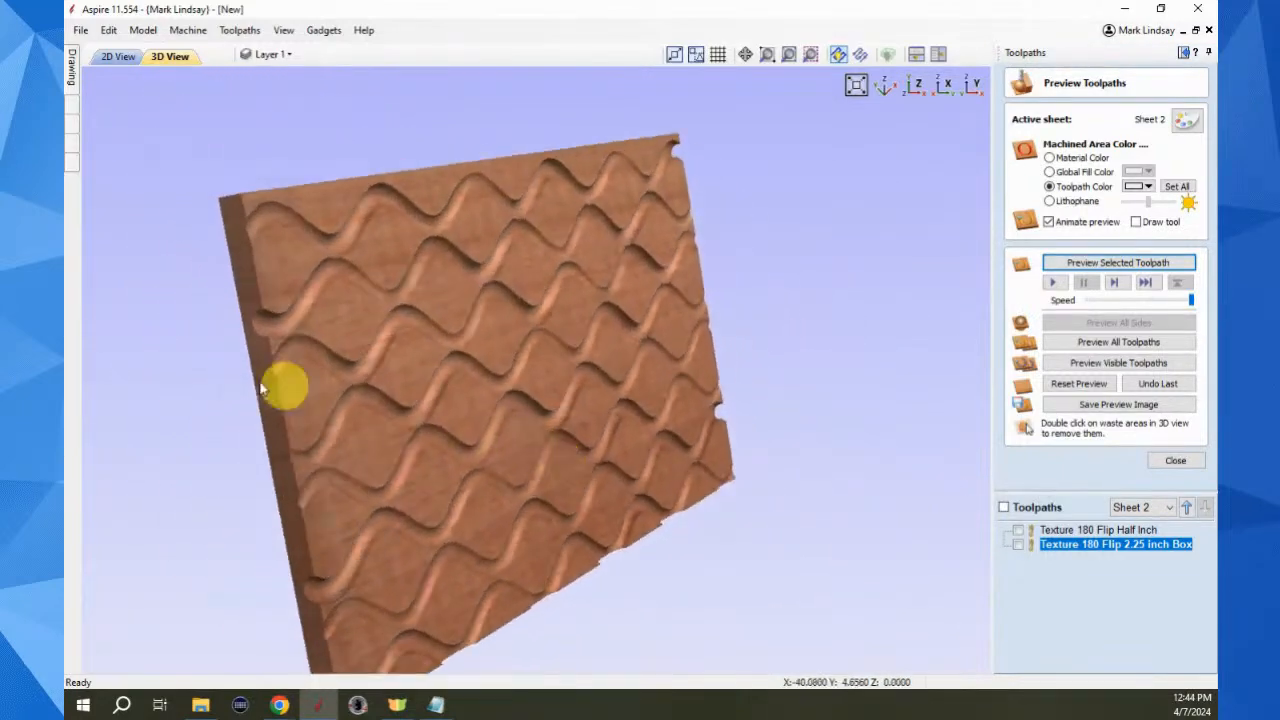
mouse_move(258, 260)
mouse_down()
mouse_move(334, 286)
mouse_move(371, 226)
mouse_move(317, 174)
mouse_move(808, 557)
mouse_up()
mouse_move(759, 452)
mouse_down()
mouse_move(609, 463)
mouse_move(420, 426)
mouse_move(840, 530)
mouse_move(808, 486)
mouse_move(531, 372)
mouse_move(672, 415)
mouse_move(854, 426)
mouse_move(532, 317)
mouse_move(480, 391)
mouse_move(467, 445)
mouse_up()
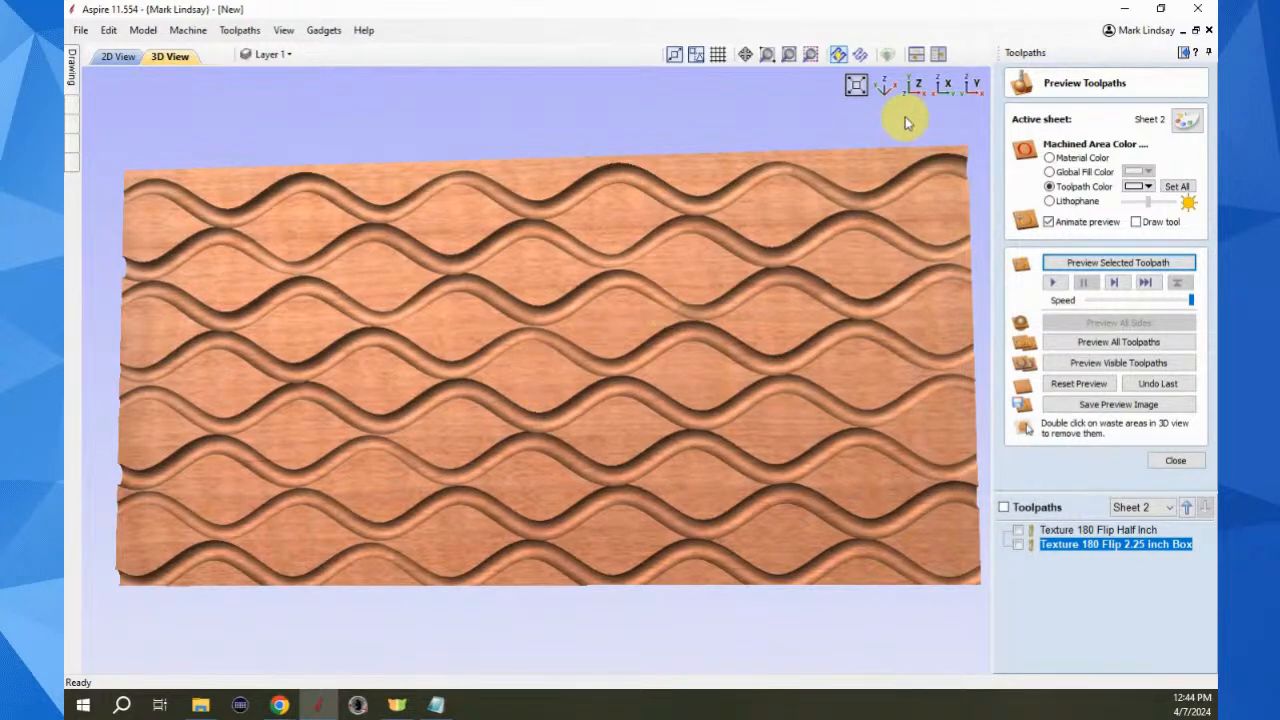
click(914, 85)
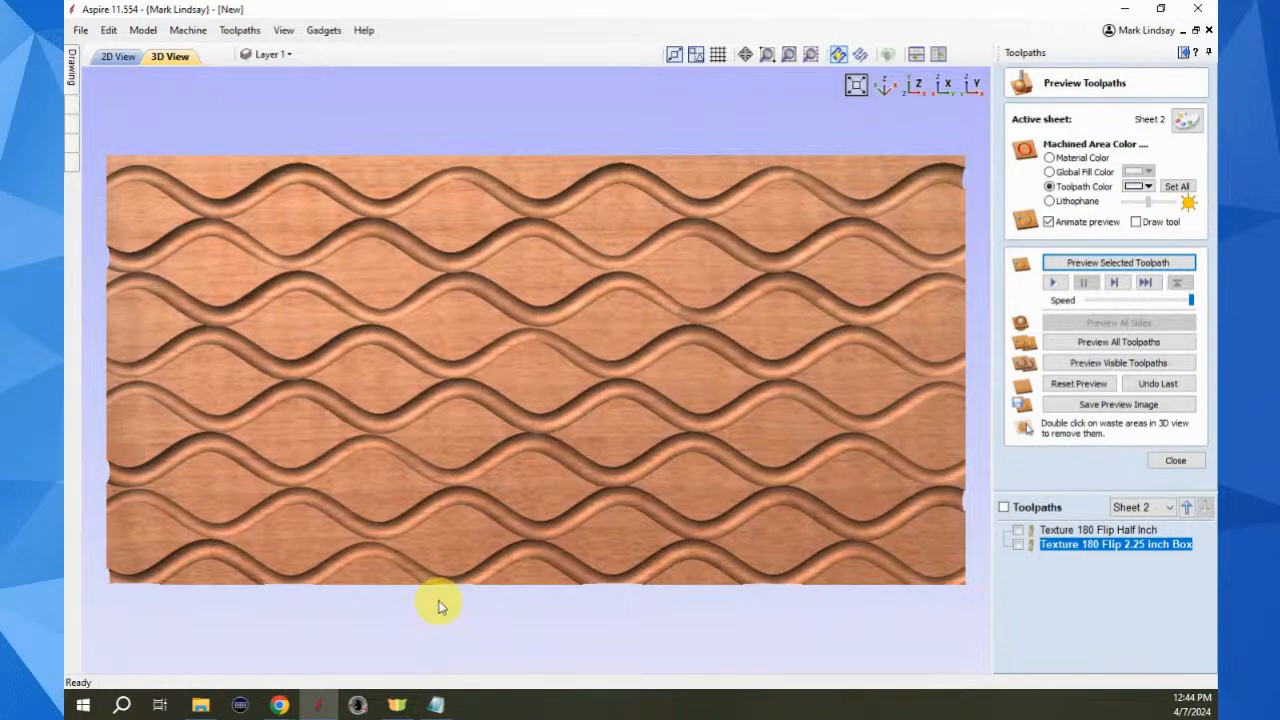
drag(554, 531, 536, 264)
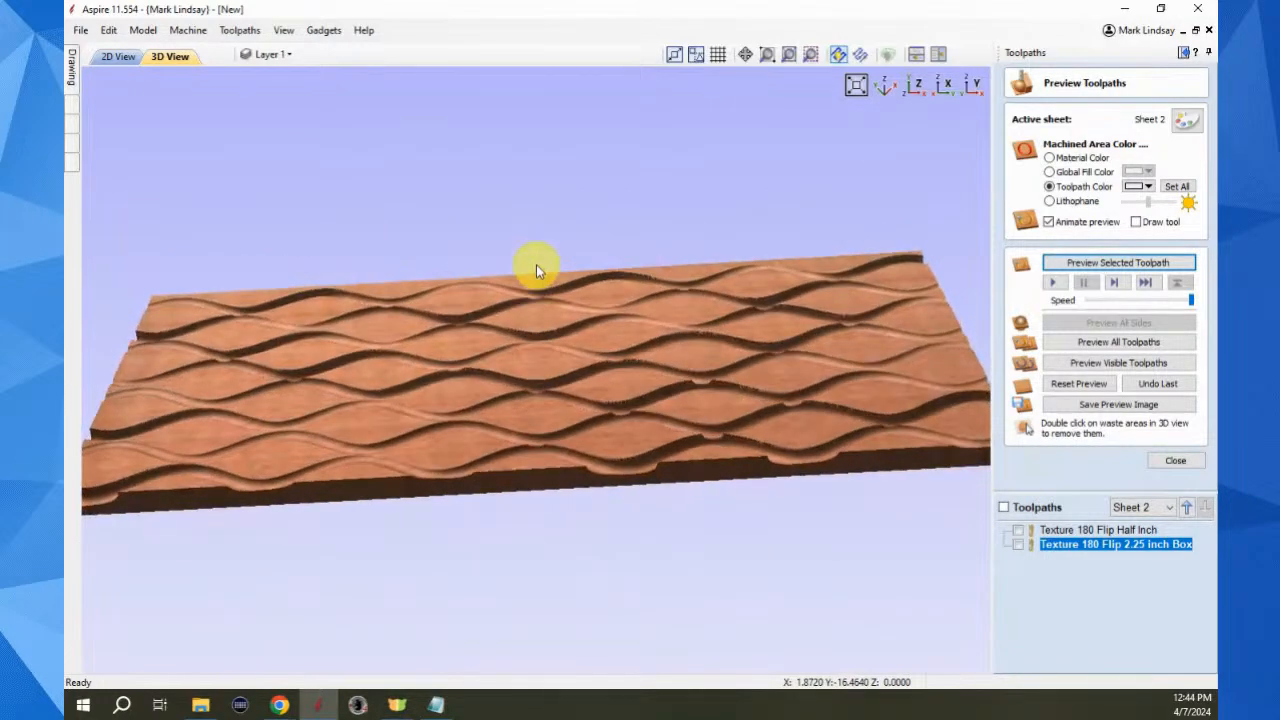
drag(484, 432, 449, 537)
drag(551, 322, 619, 430)
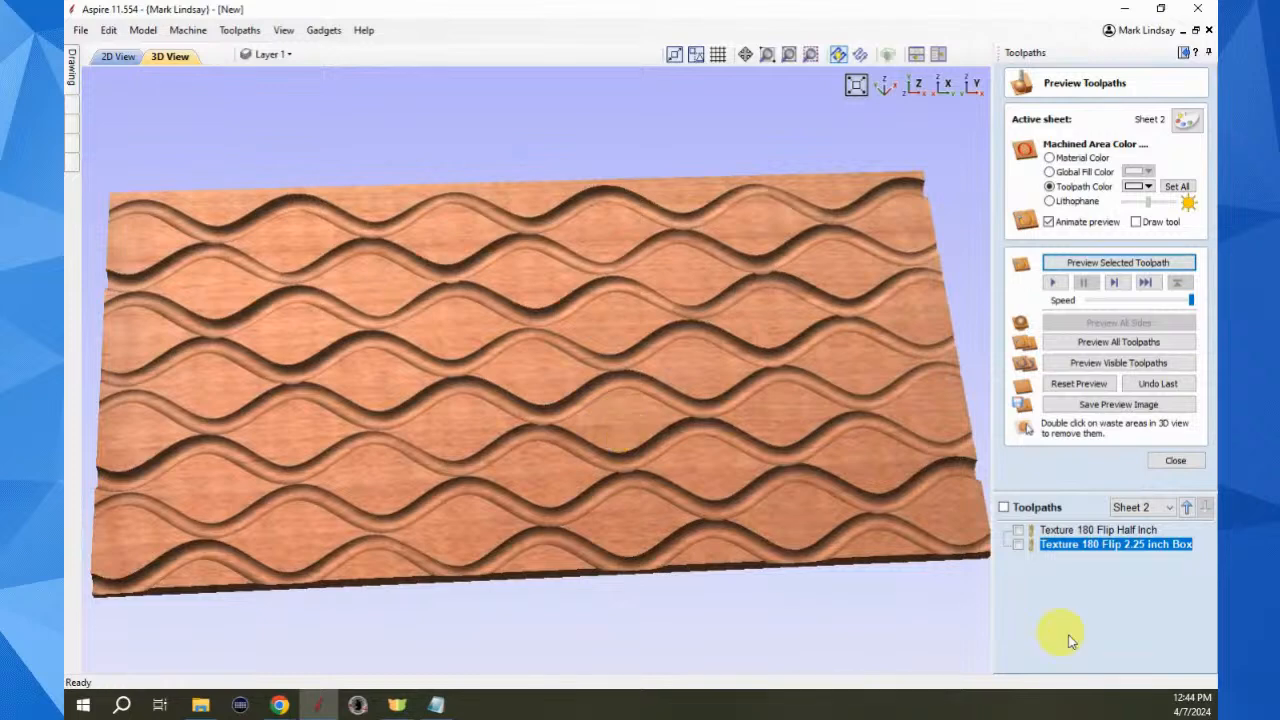
Reset the toolpath preview and delete all the wave vectors from Sheet 2 in the 2D view
click(1080, 386)
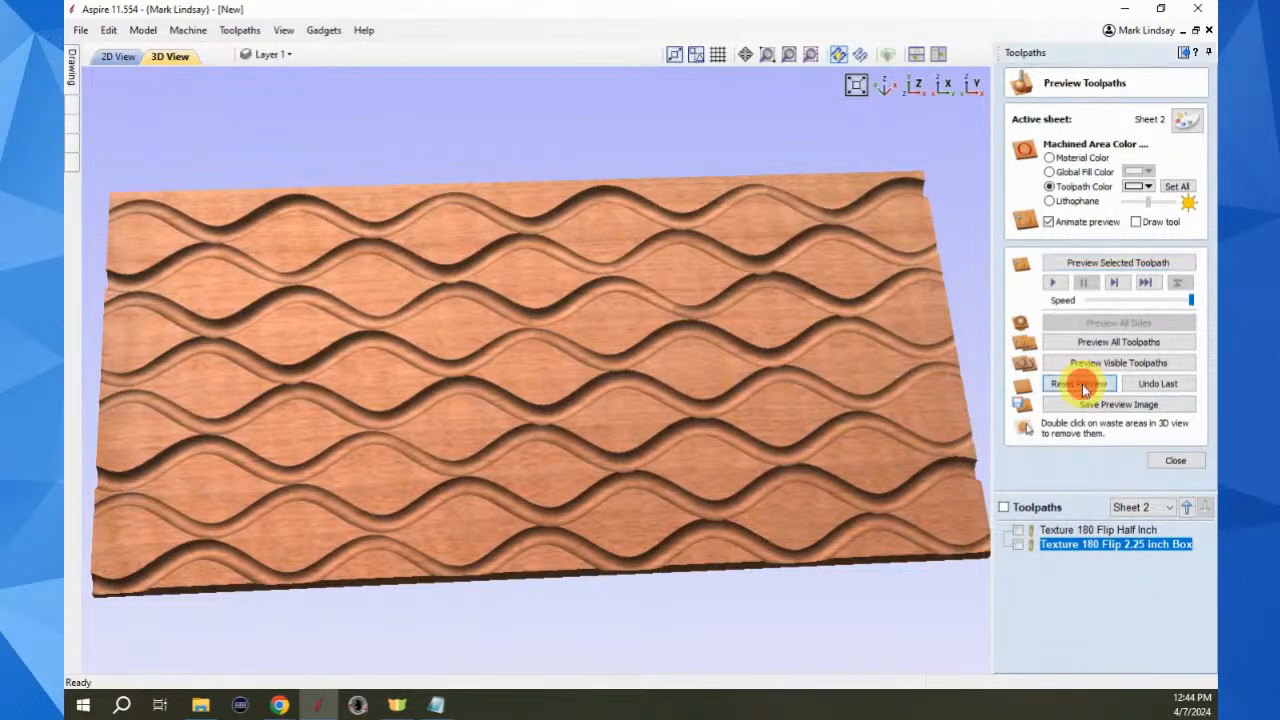
click(913, 85)
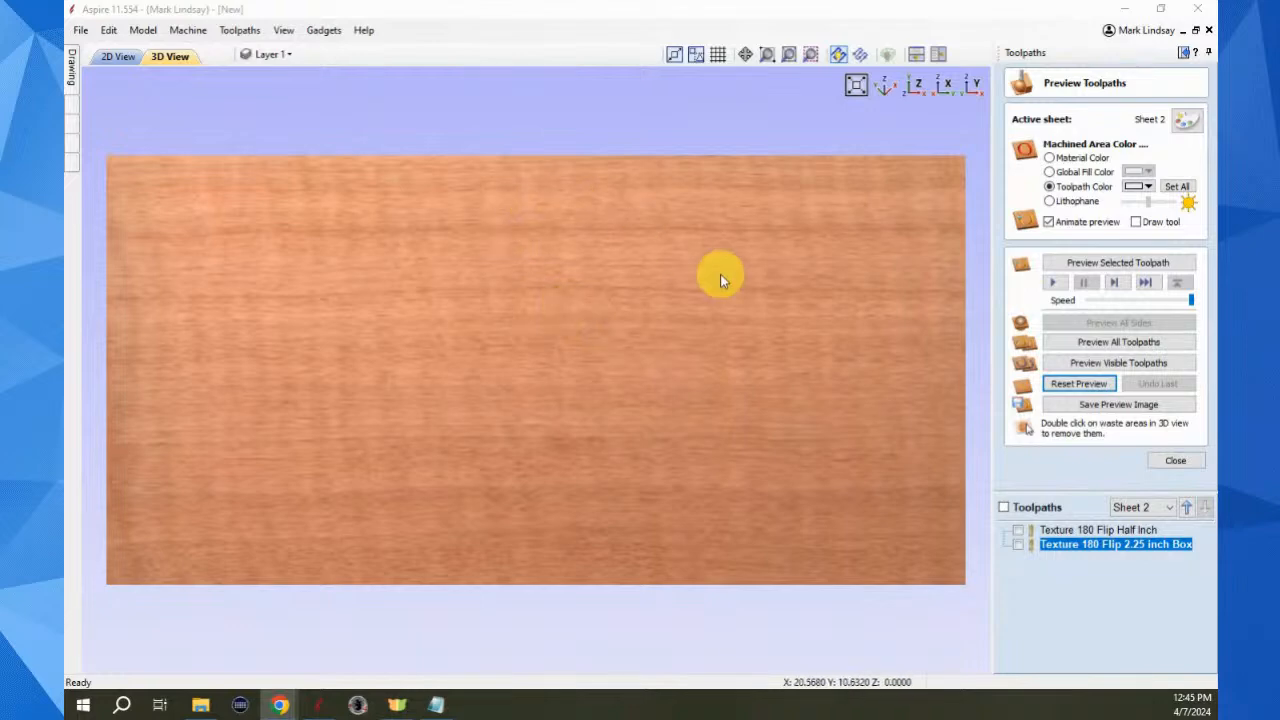
click(1183, 53)
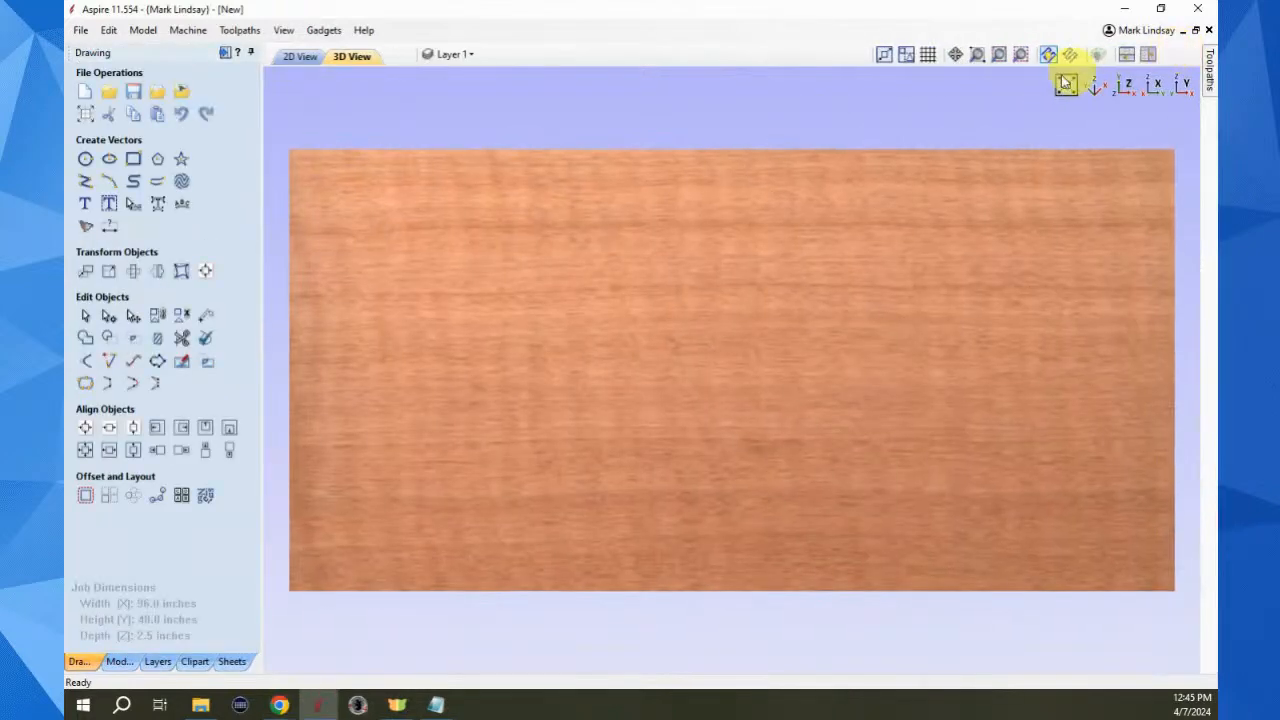
click(290, 56)
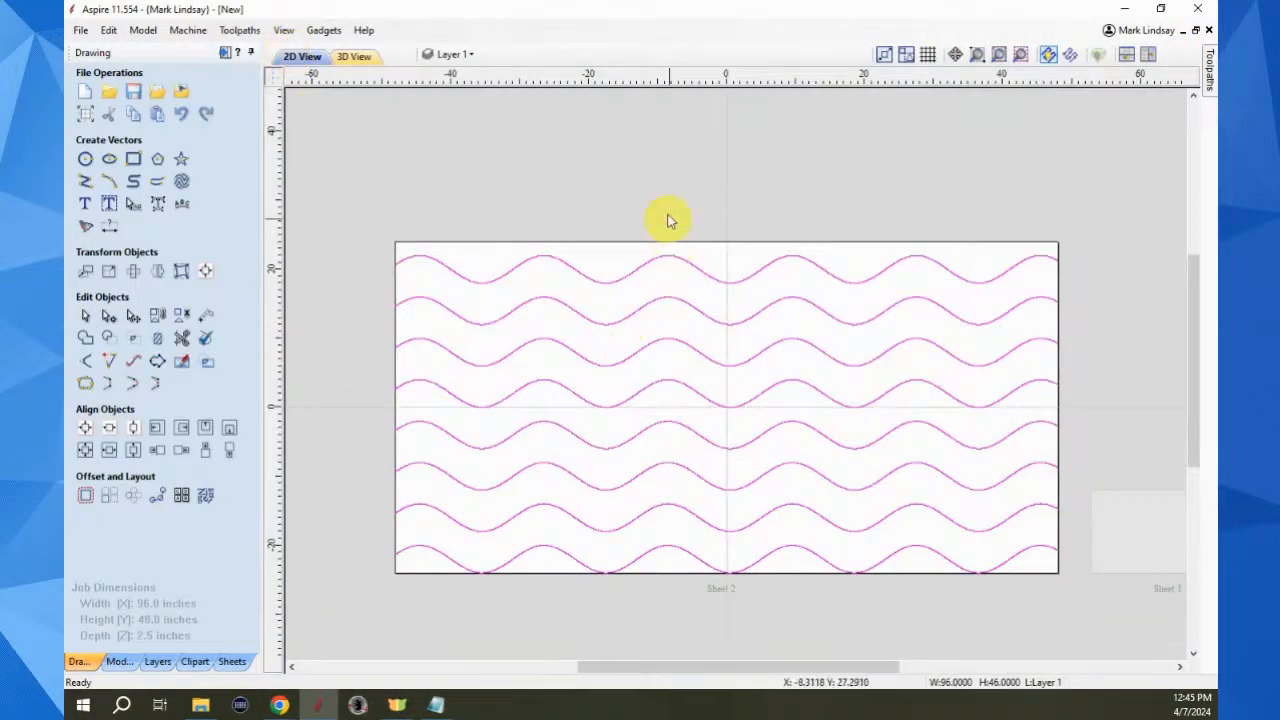
click(637, 180)
click(838, 280)
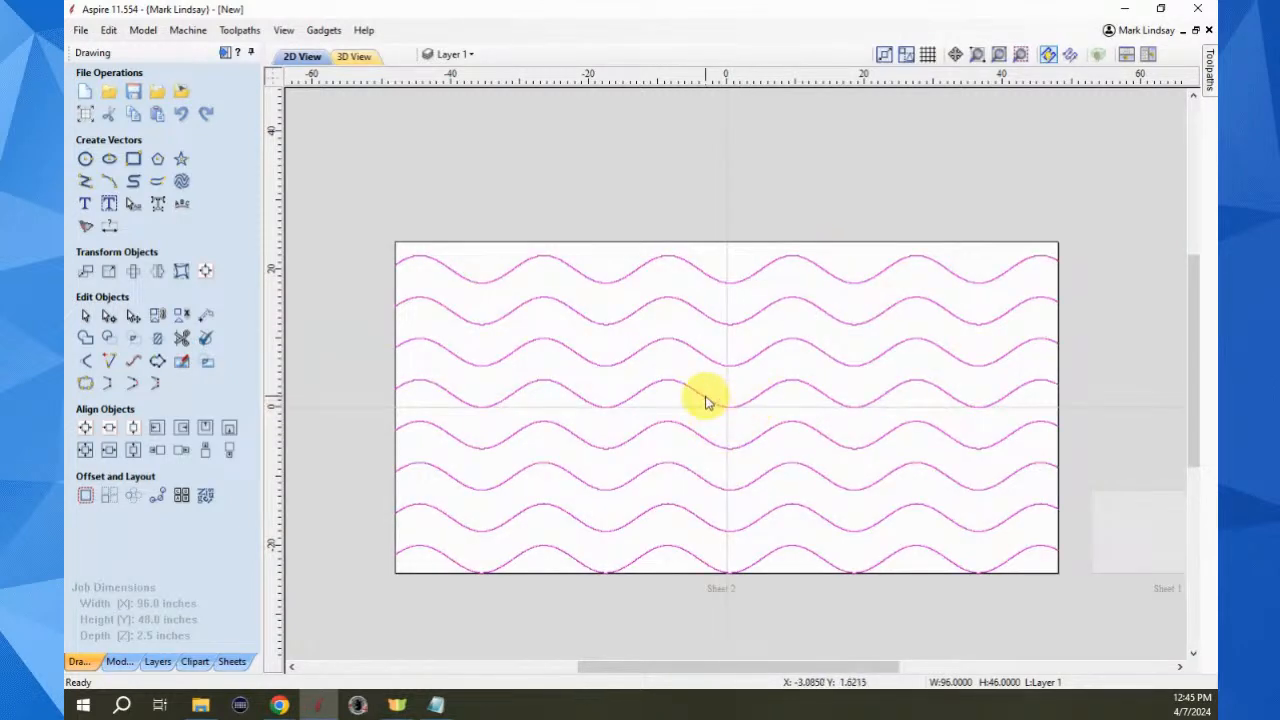
click(1115, 278)
drag(1003, 252, 803, 514)
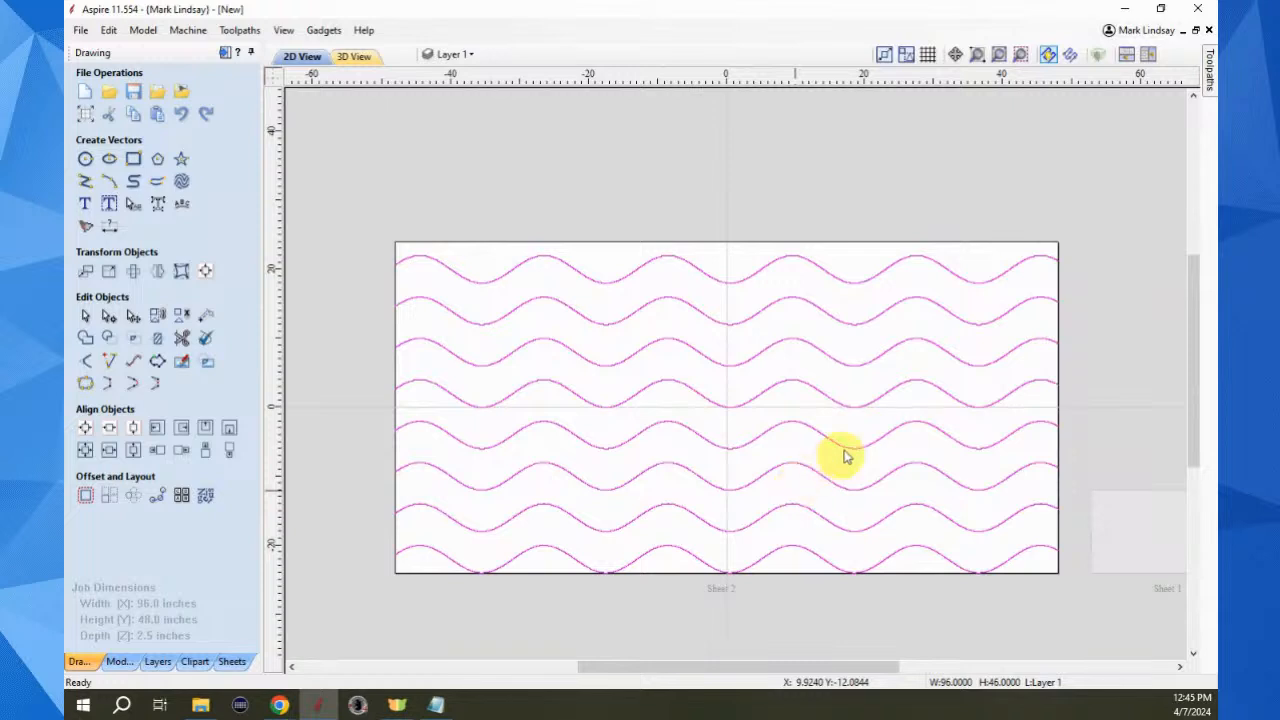
key(Delete)
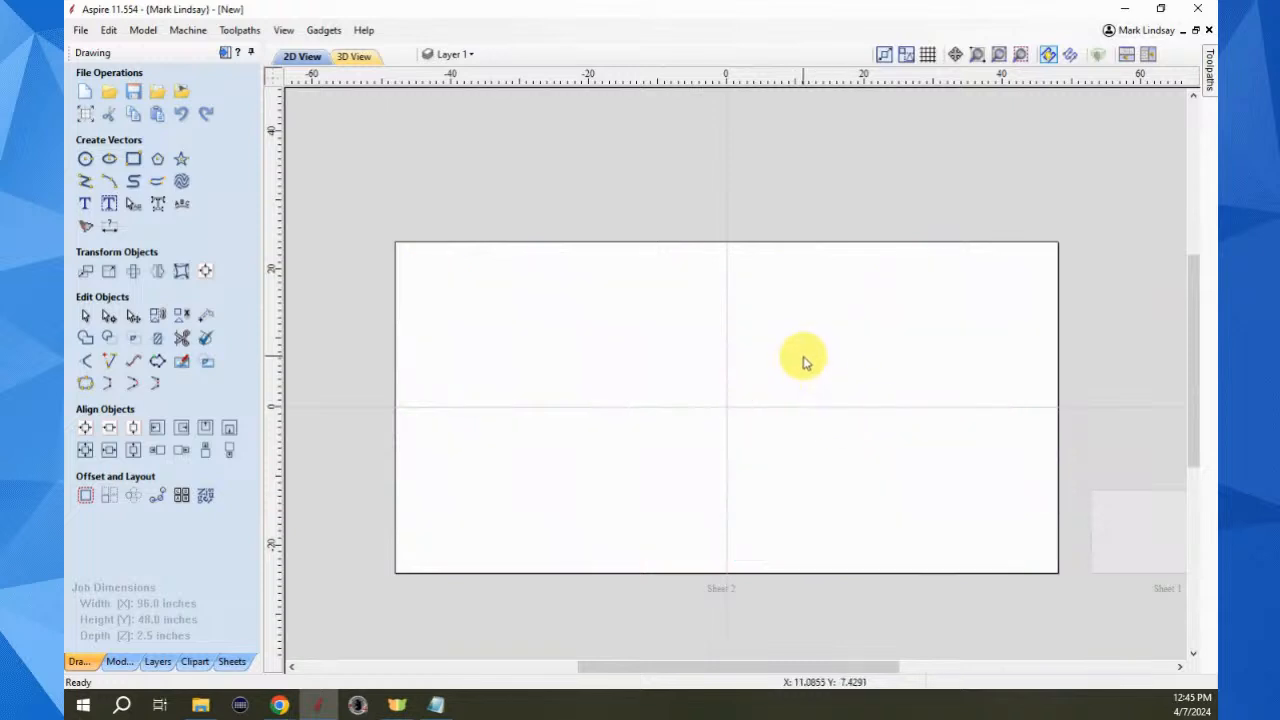
Create a wave vector texture with a maximum line spacing of 4 inches and select all of its vectors
click(180, 181)
double_click(177, 197)
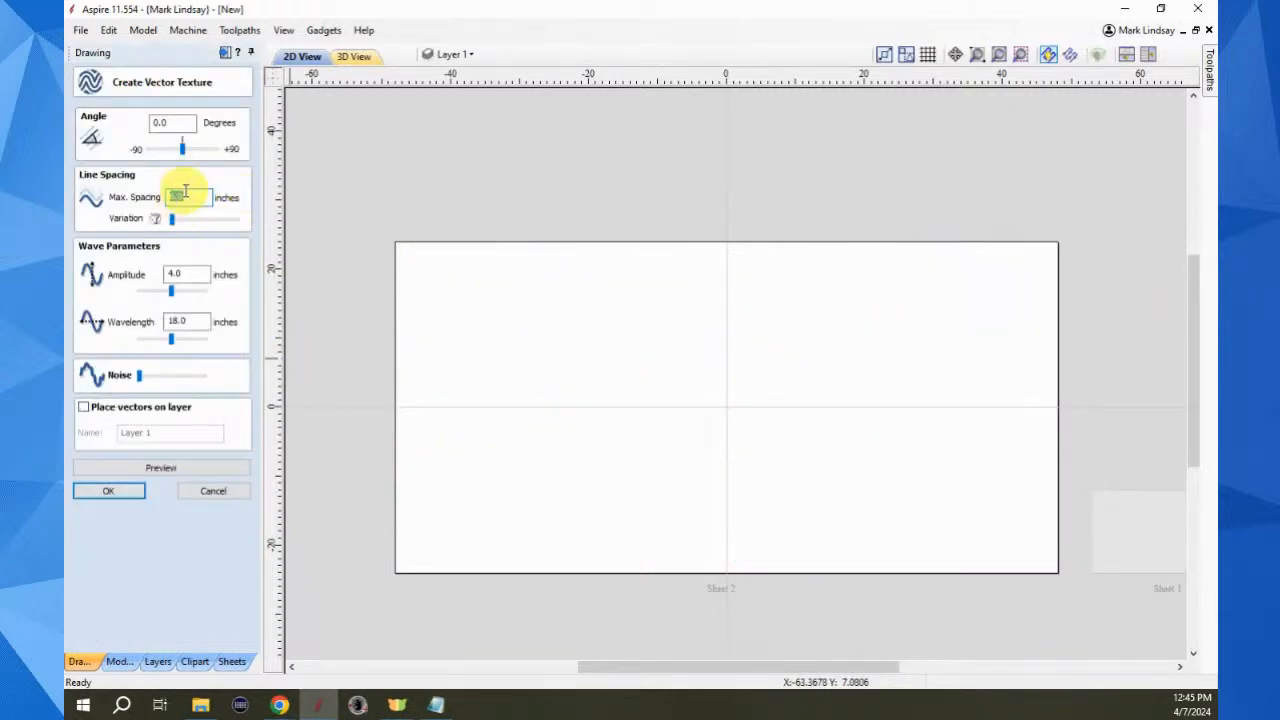
drag(186, 191, 169, 199)
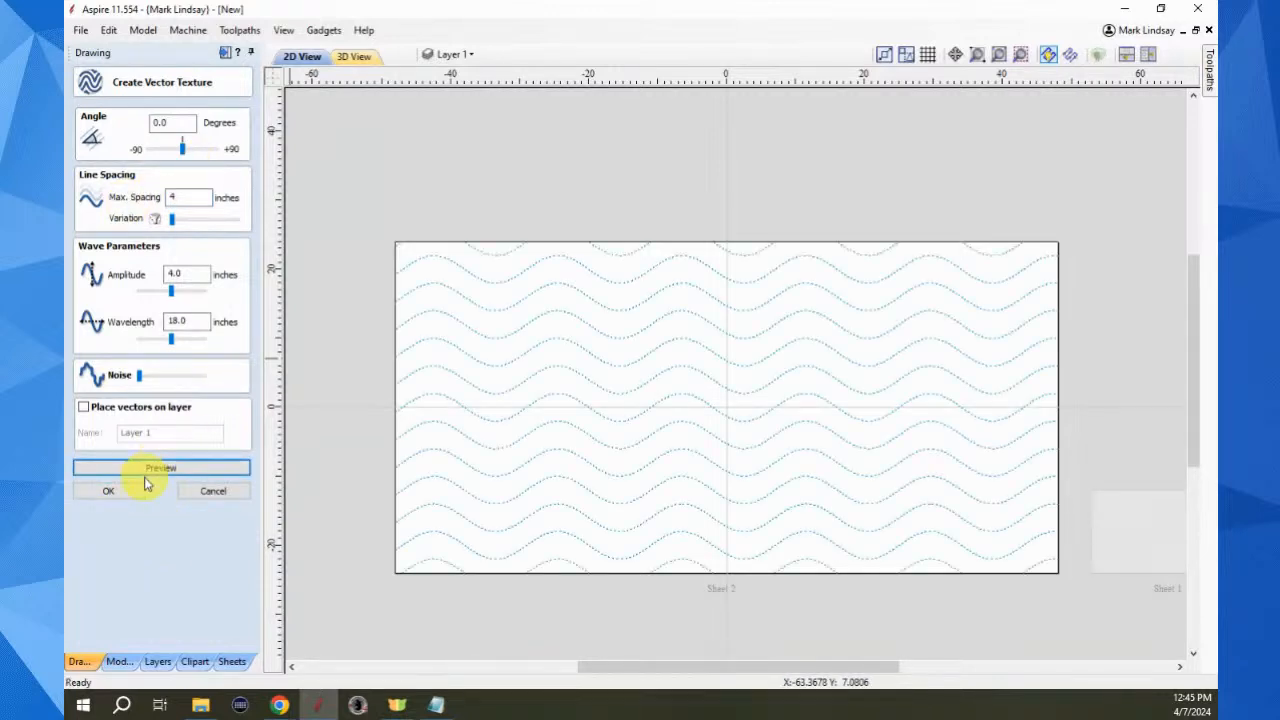
click(100, 490)
click(112, 494)
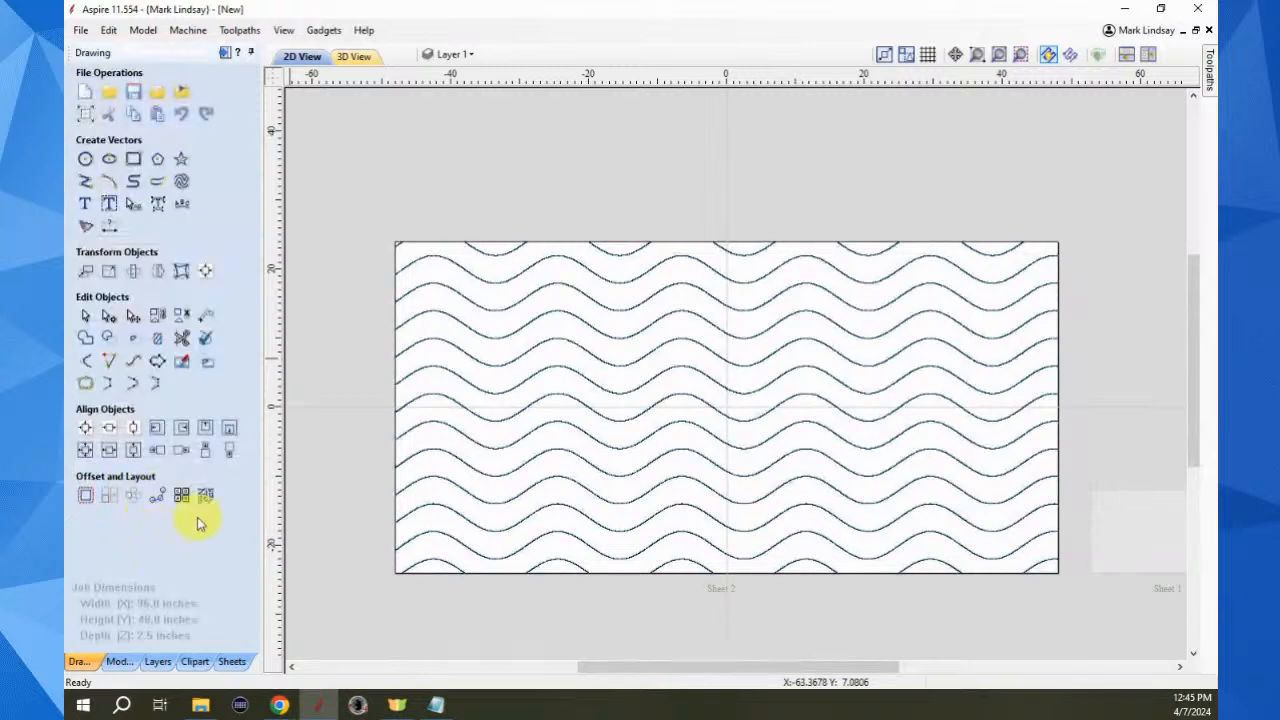
click(348, 325)
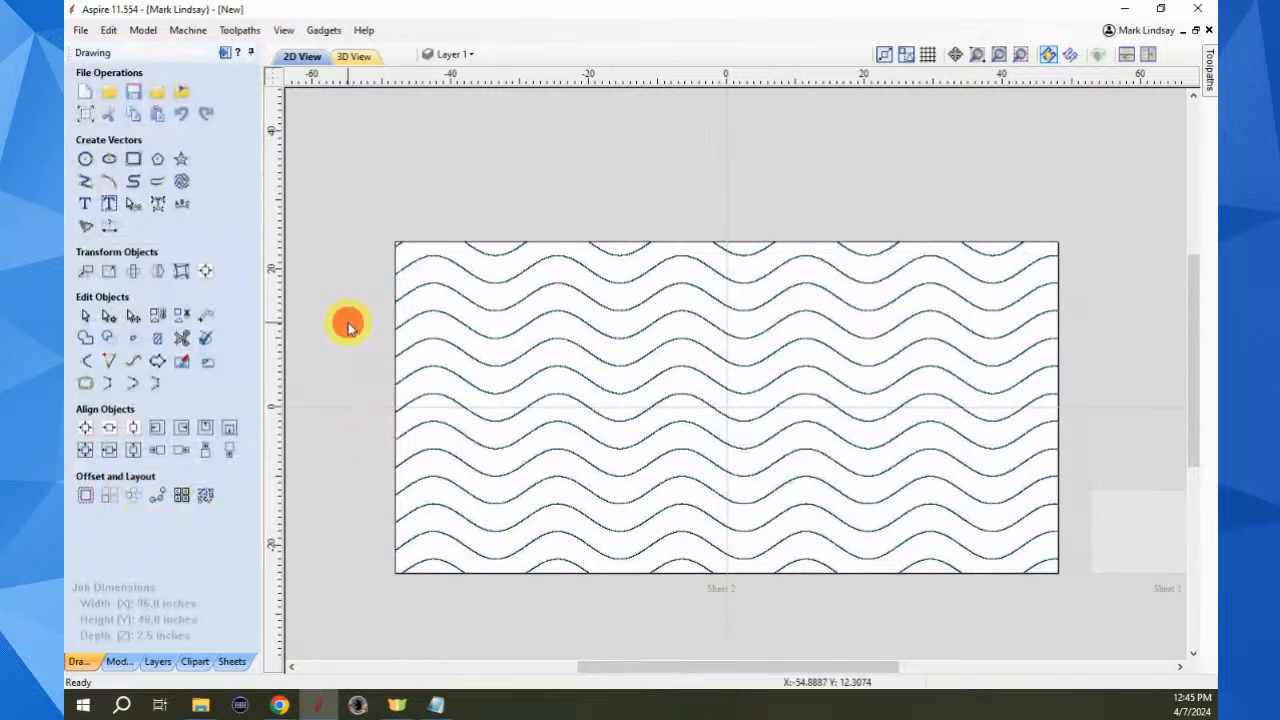
click(677, 290)
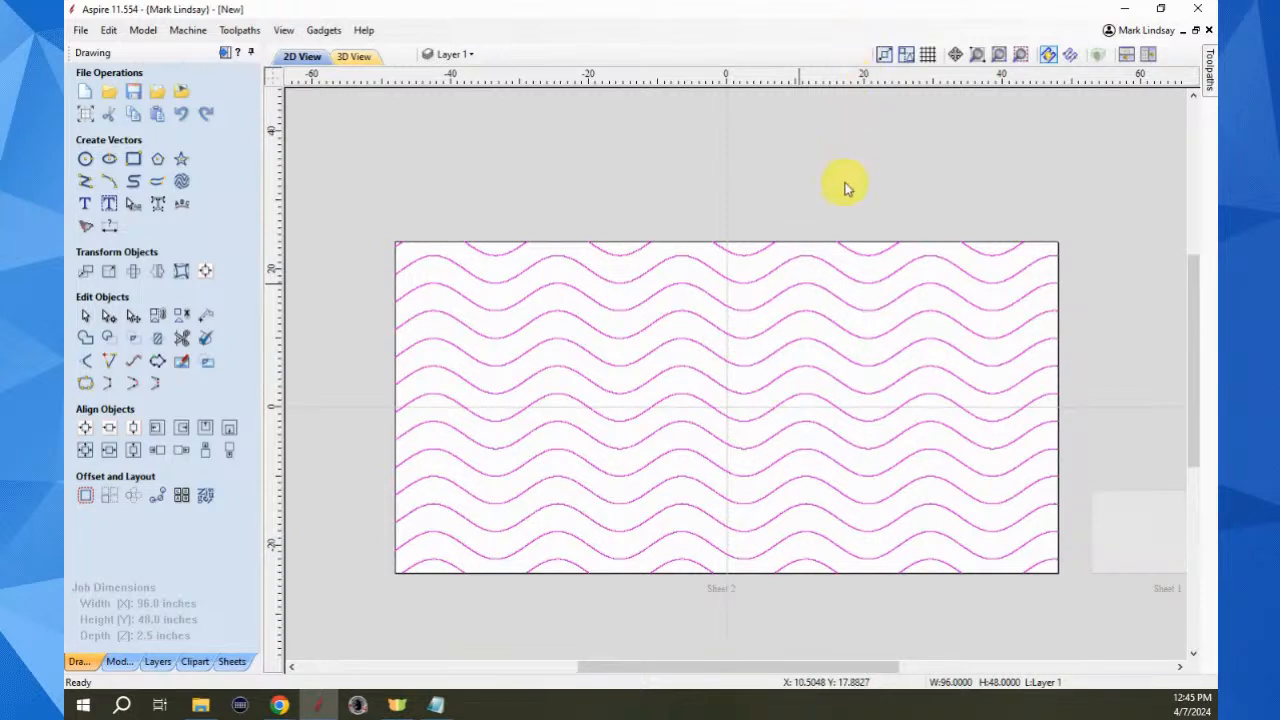
Select every second wave vector, beginning with the highest full-width one, and flip the six selected waves vertically
click(872, 205)
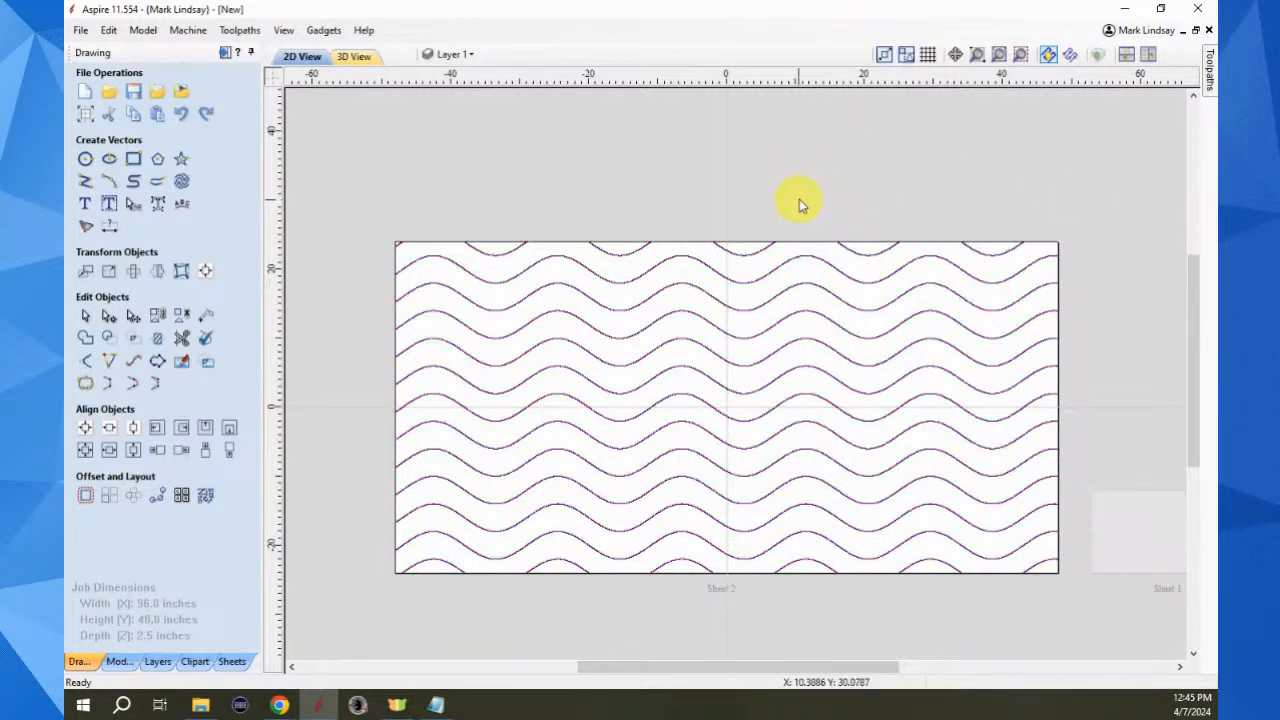
click(865, 286)
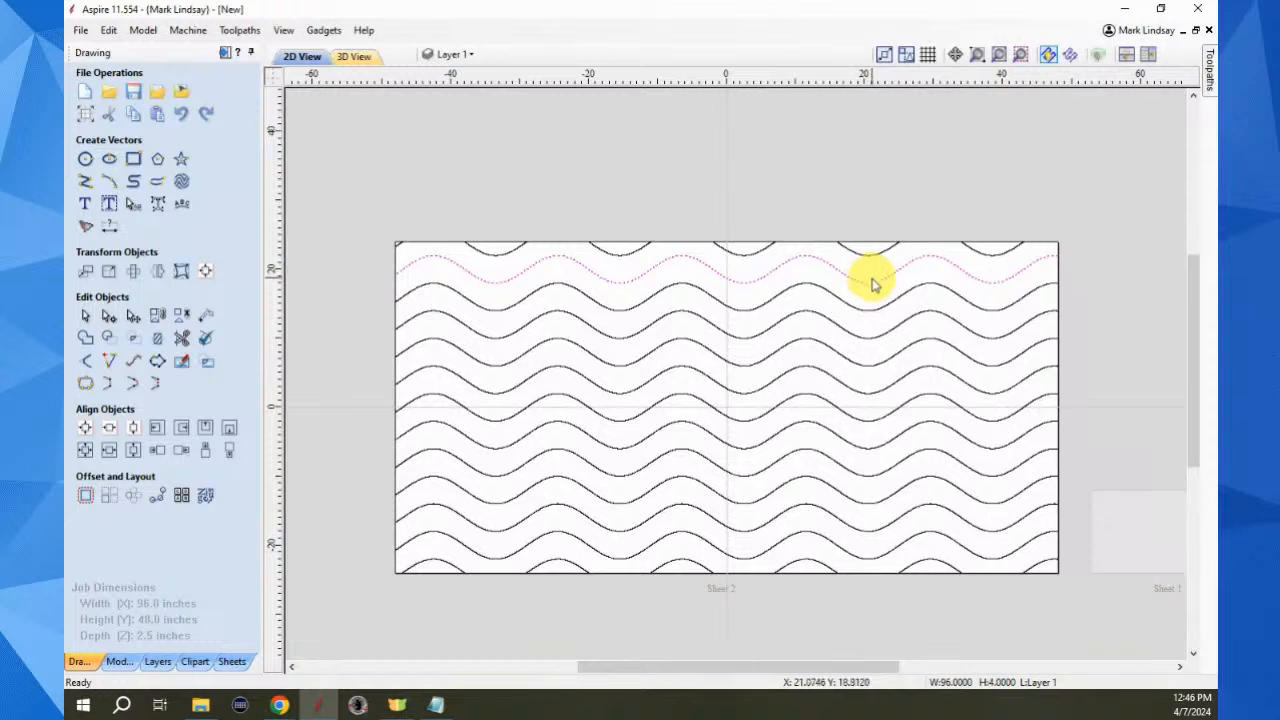
shift+click(872, 340)
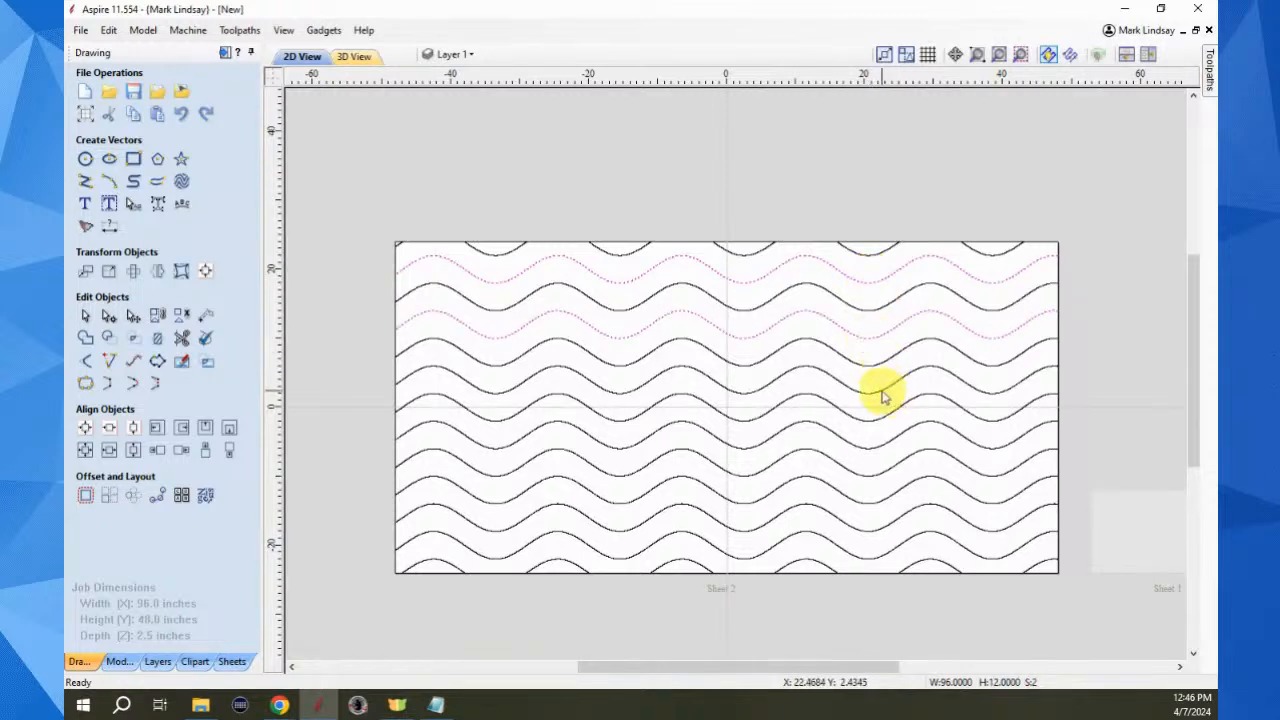
shift+click(881, 393)
shift+click(878, 450)
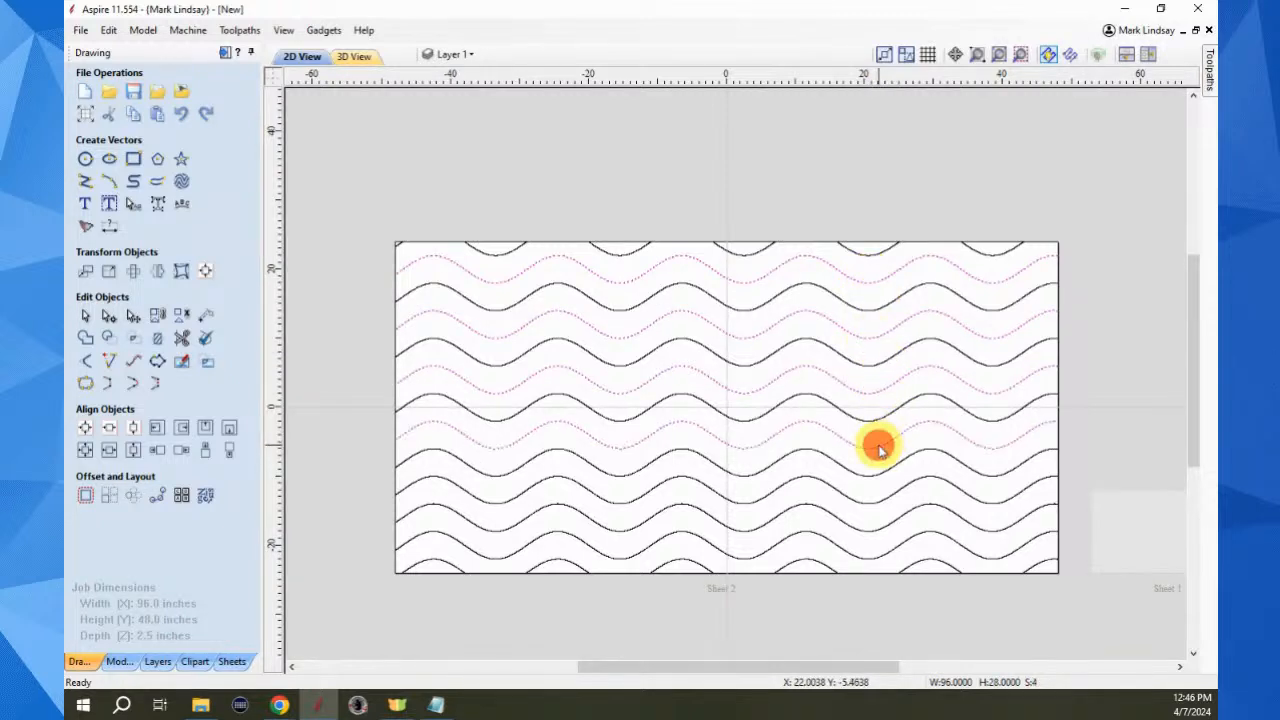
shift+click(879, 503)
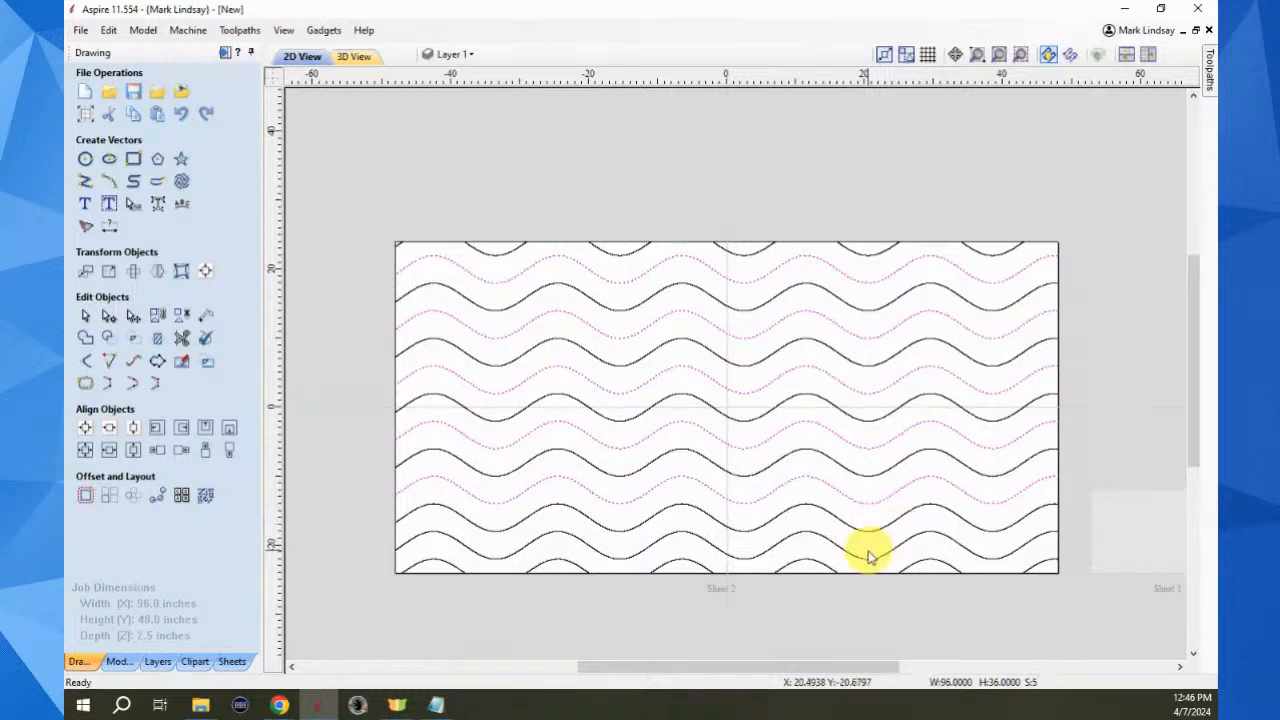
shift+click(869, 554)
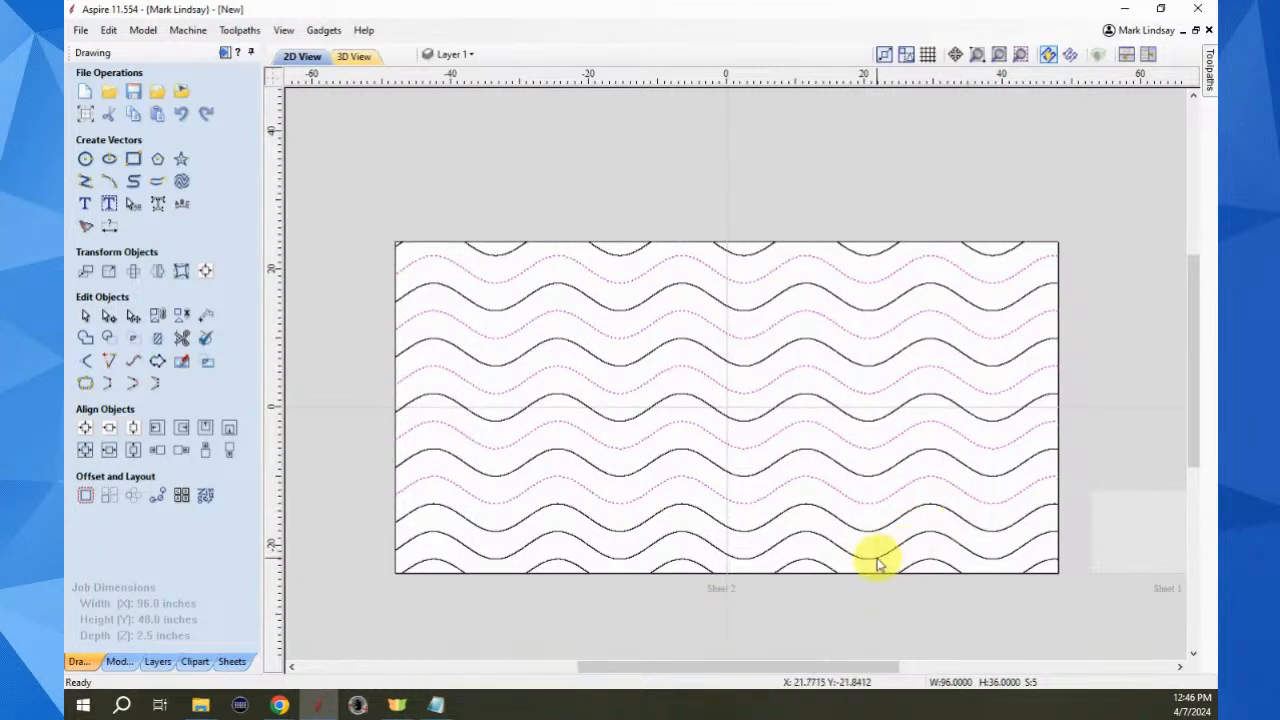
shift+click(871, 553)
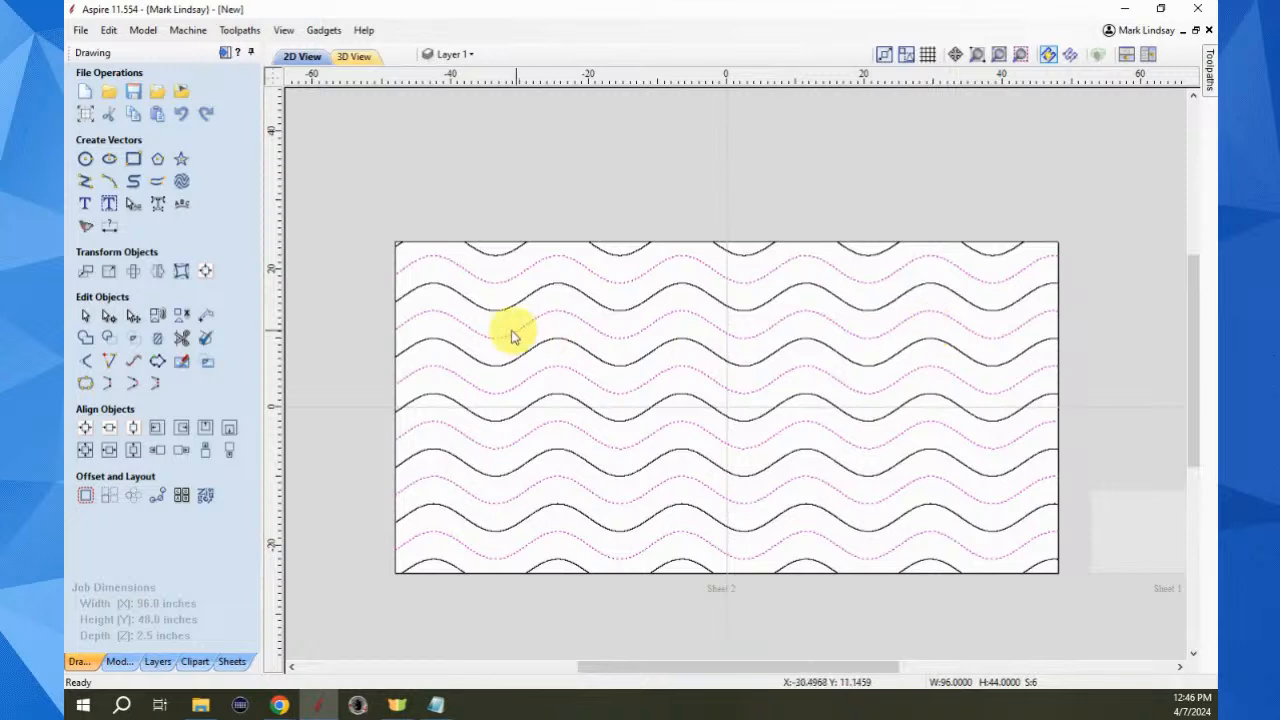
click(159, 272)
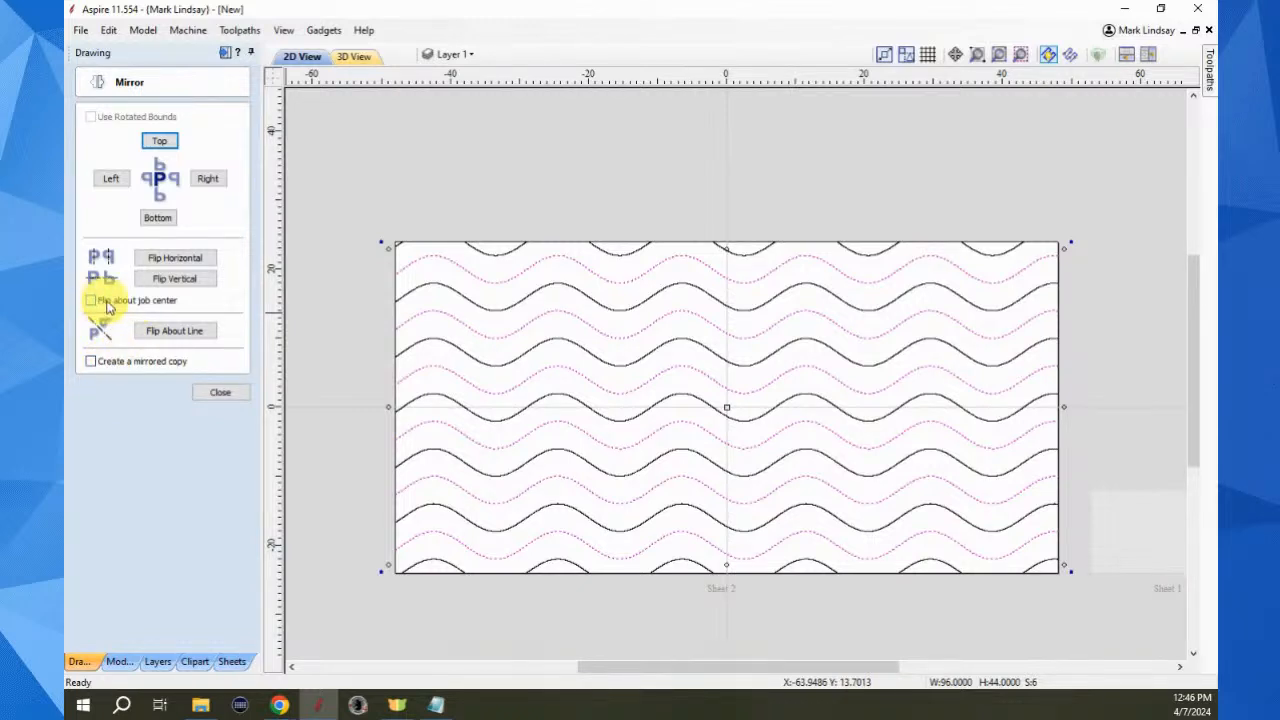
click(173, 279)
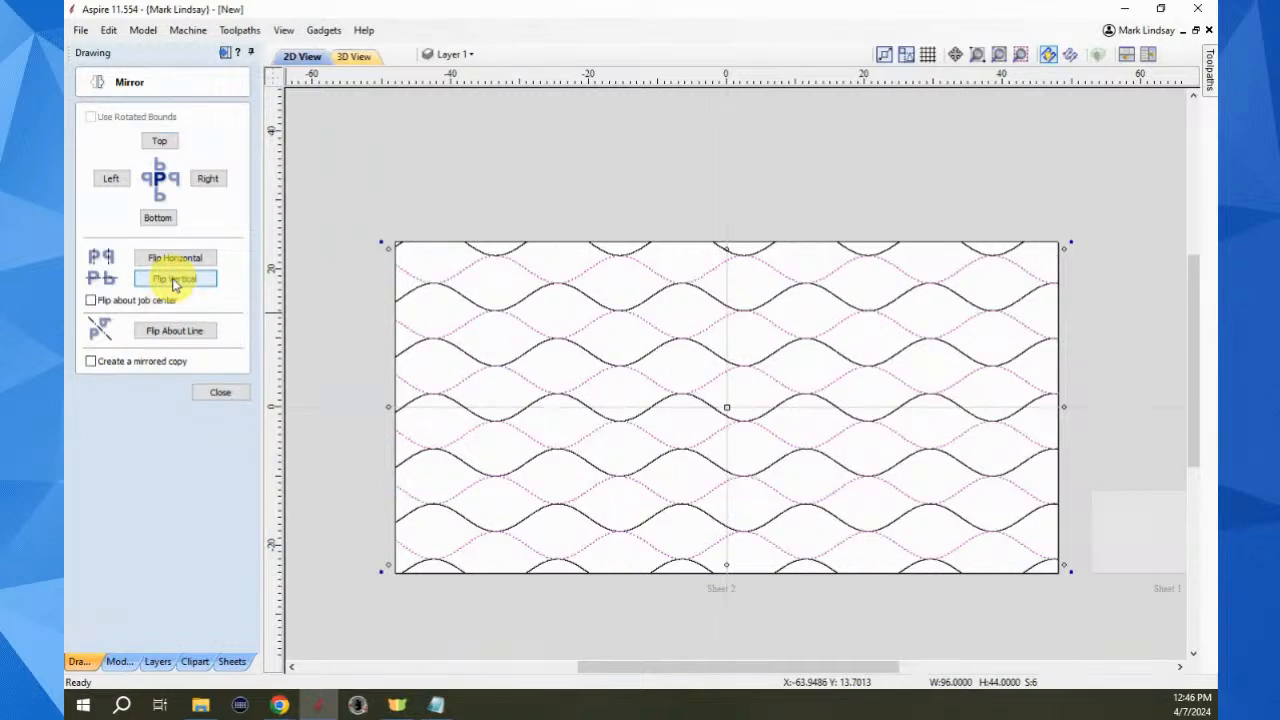
click(220, 393)
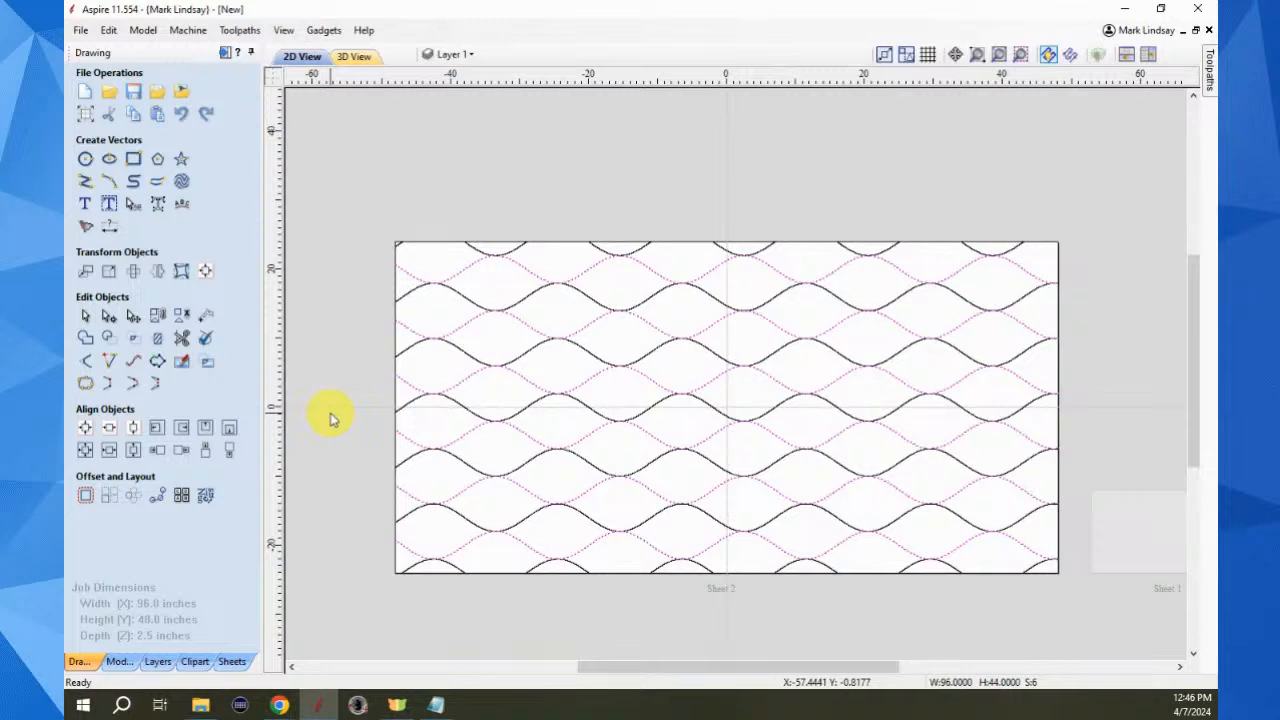
With all the wave vectors selected, set the Texture Toolbox gadget to Normal vector rotation and a minimum cut depth of 0.5
click(1124, 186)
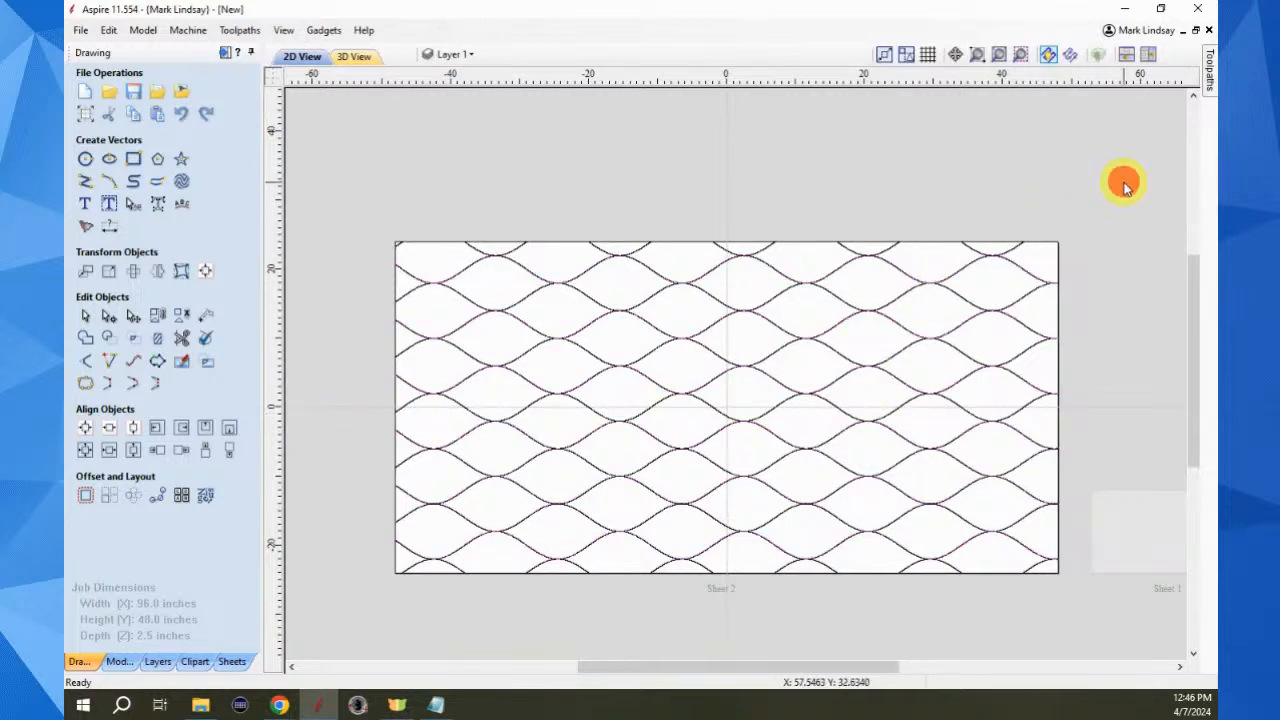
drag(1129, 175, 340, 636)
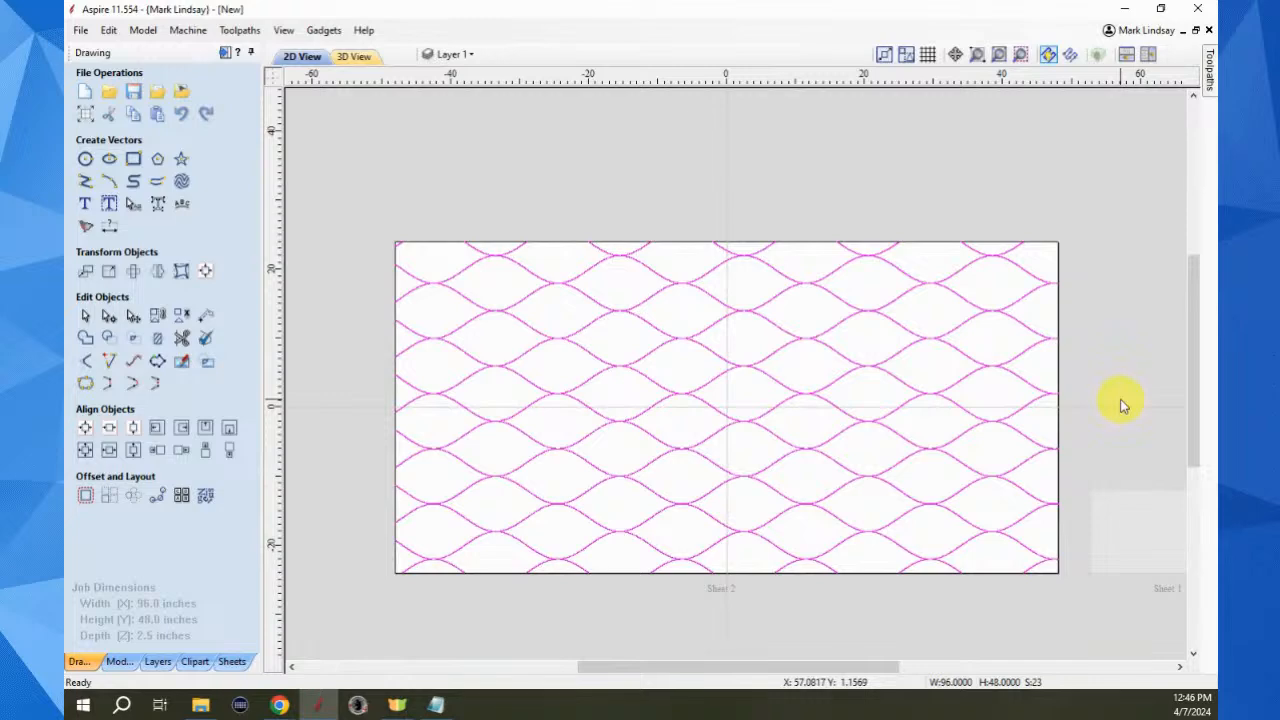
click(324, 30)
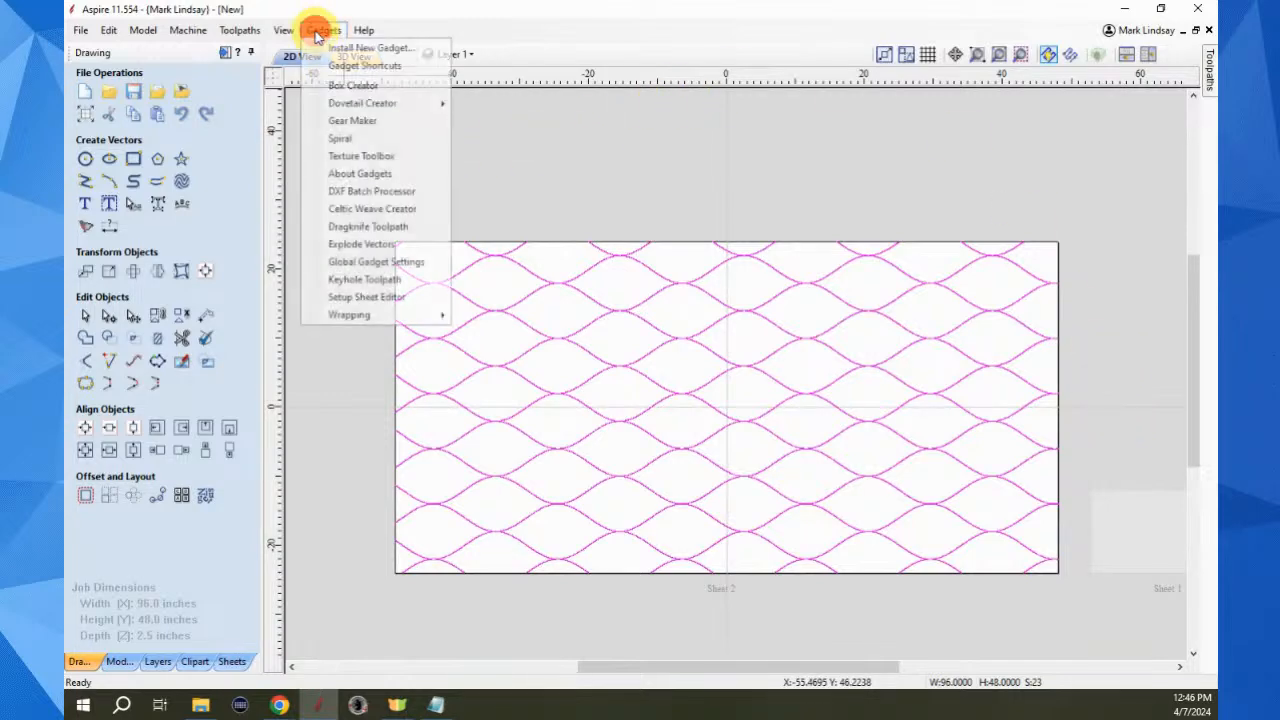
click(403, 156)
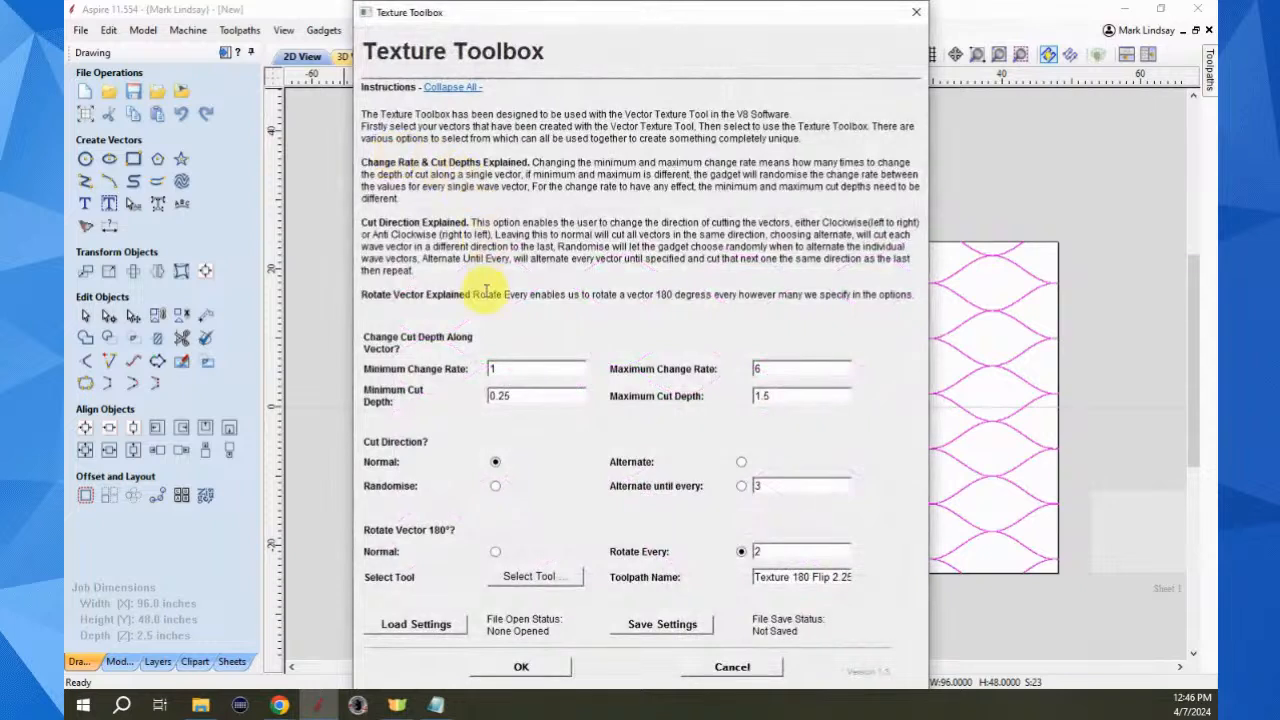
click(494, 553)
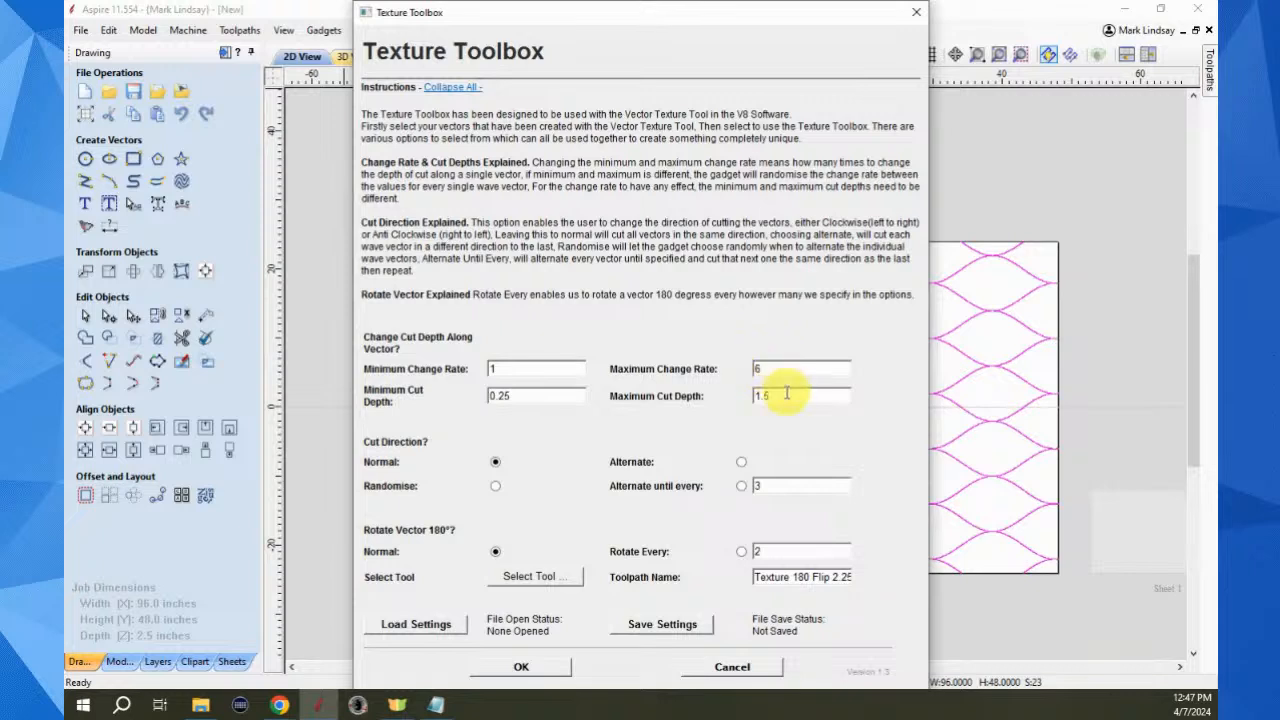
click(505, 397)
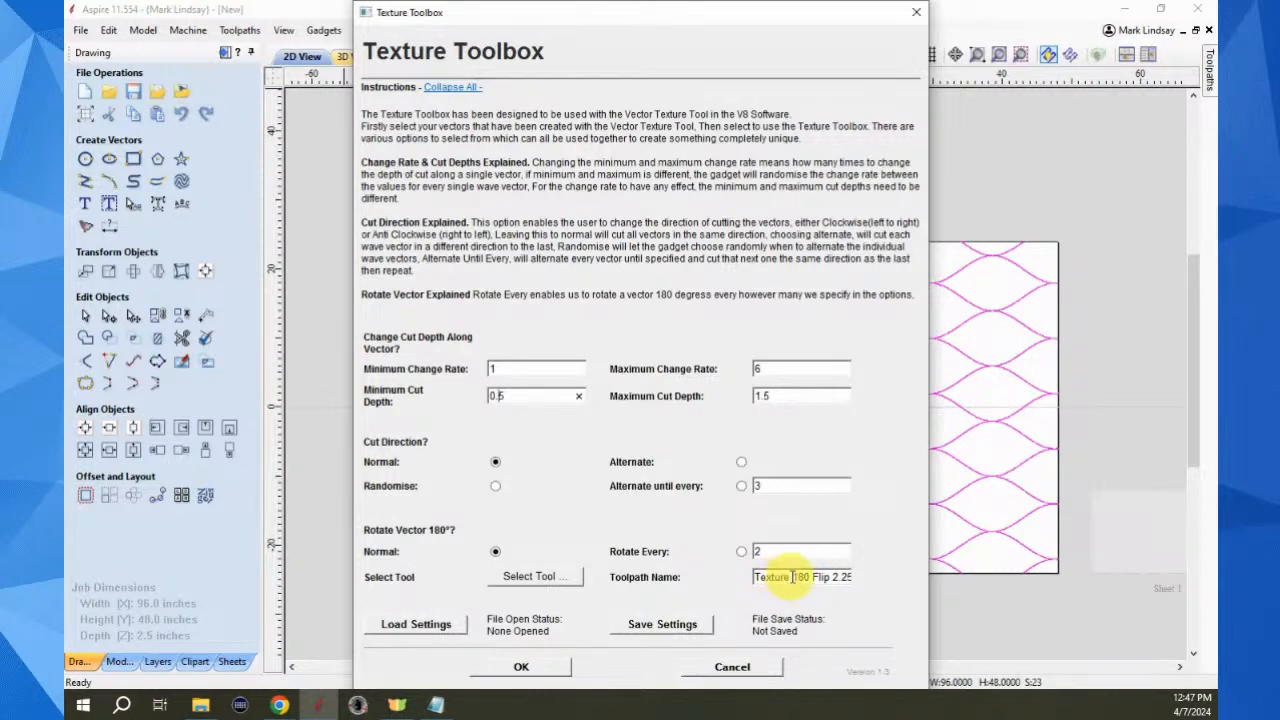
Name the toolpath "Texture Egg Crate", choose the #45928 1.25" core box bit and generate the toolpath
drag(794, 577, 888, 587)
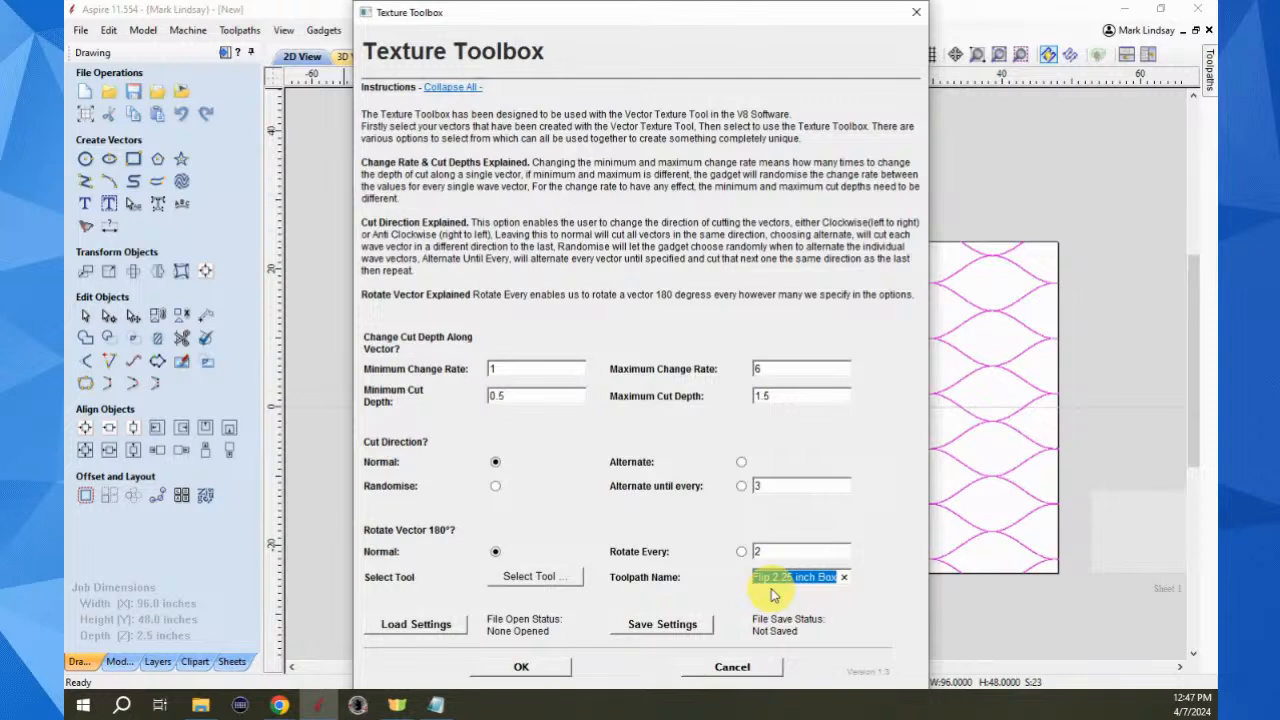
text(Texture Egg Crate)
click(545, 580)
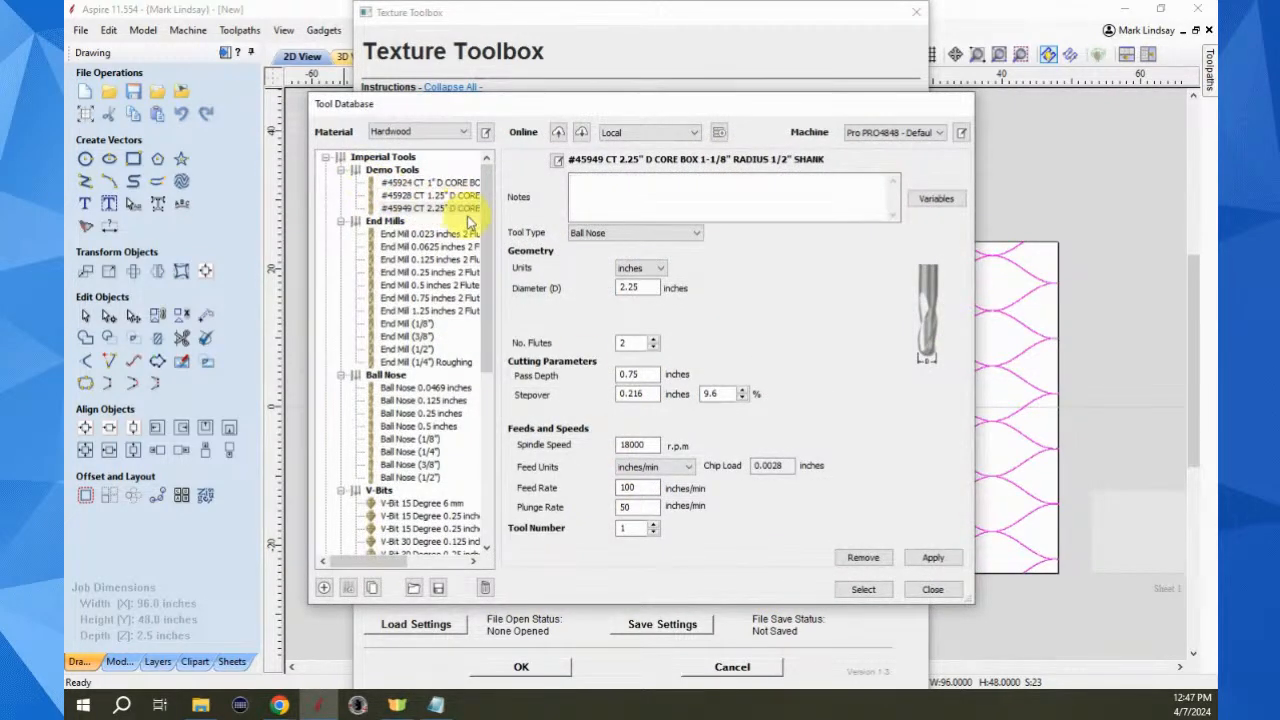
click(450, 197)
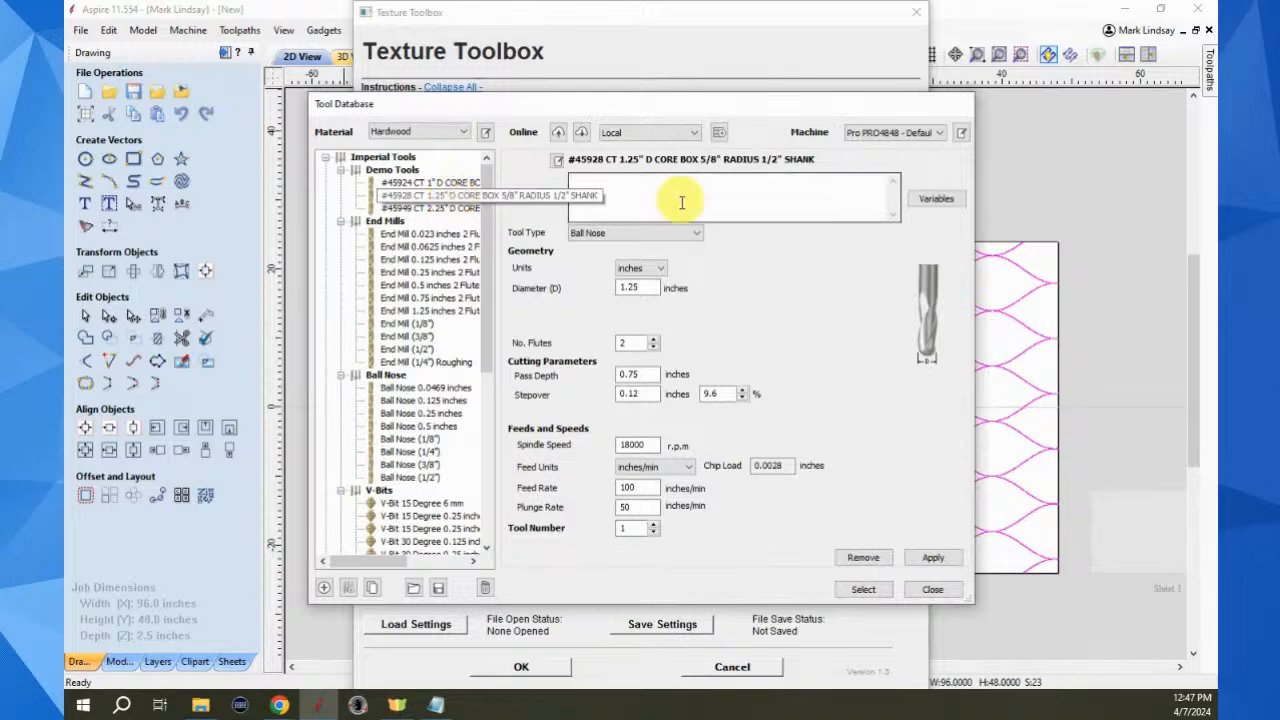
click(863, 589)
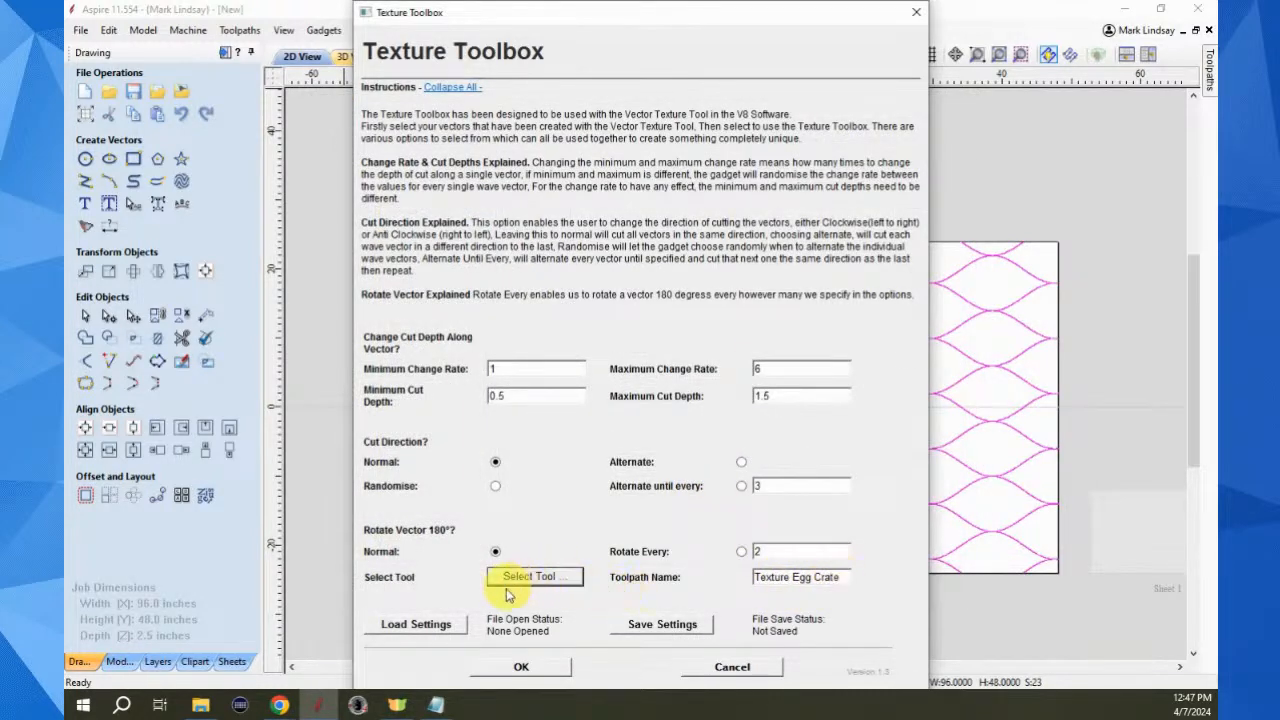
click(535, 667)
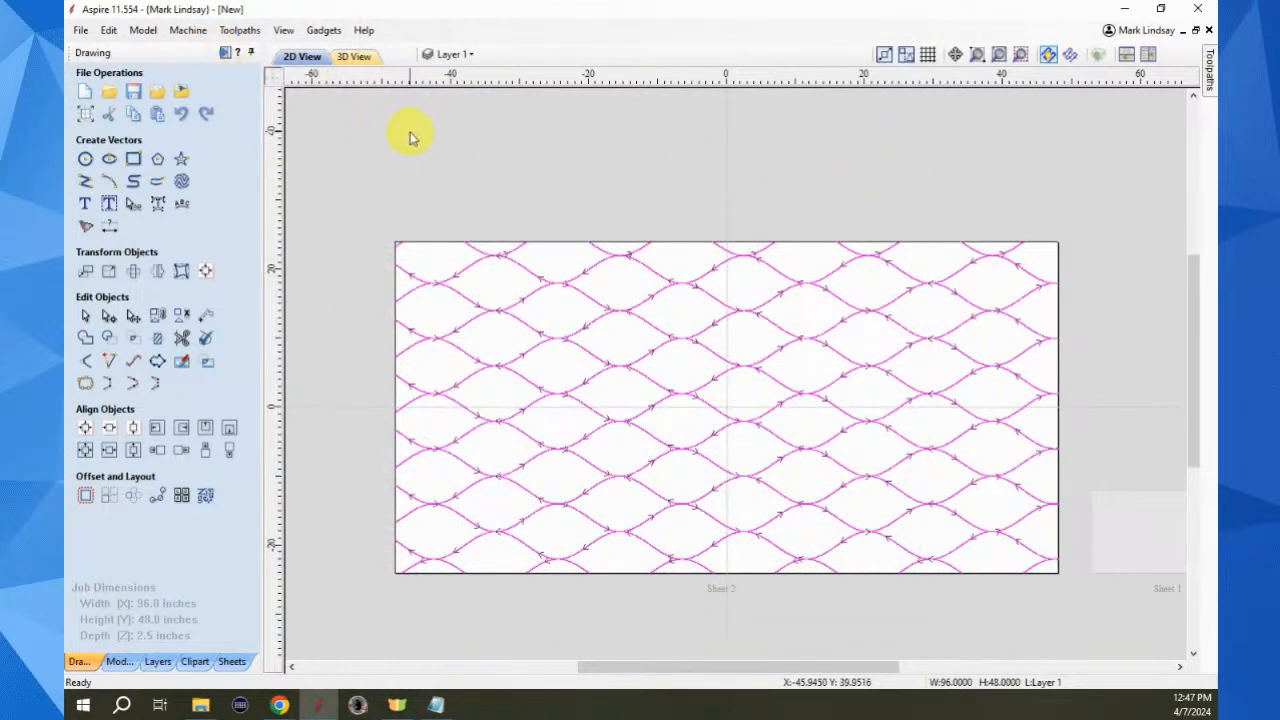
Simulate the Texture Egg Crate toolpath on the material in the 3D view
click(225, 51)
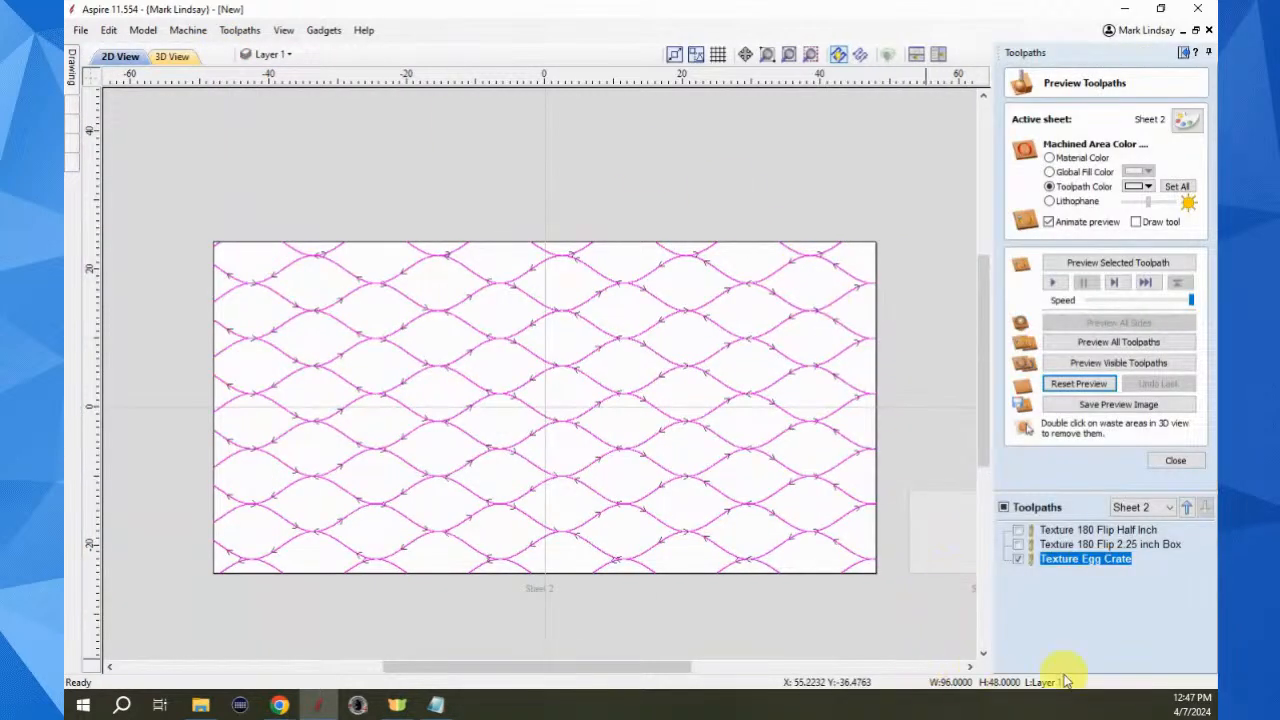
click(172, 57)
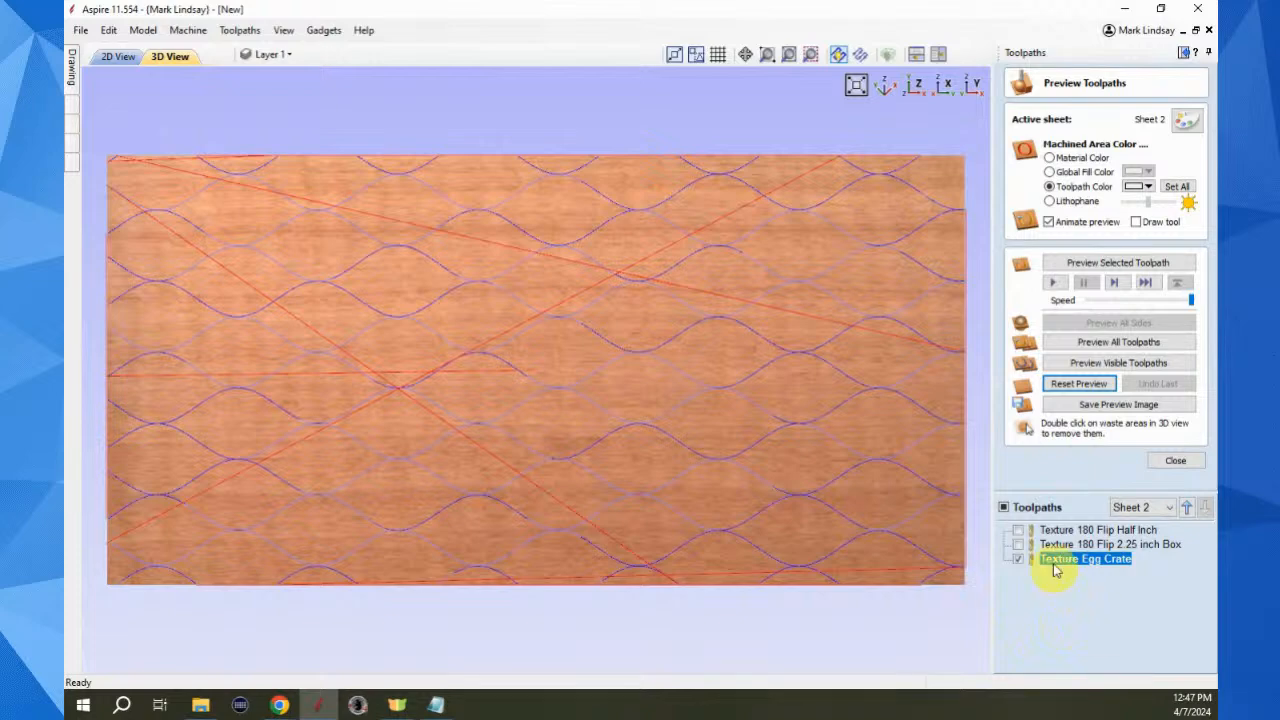
click(1105, 263)
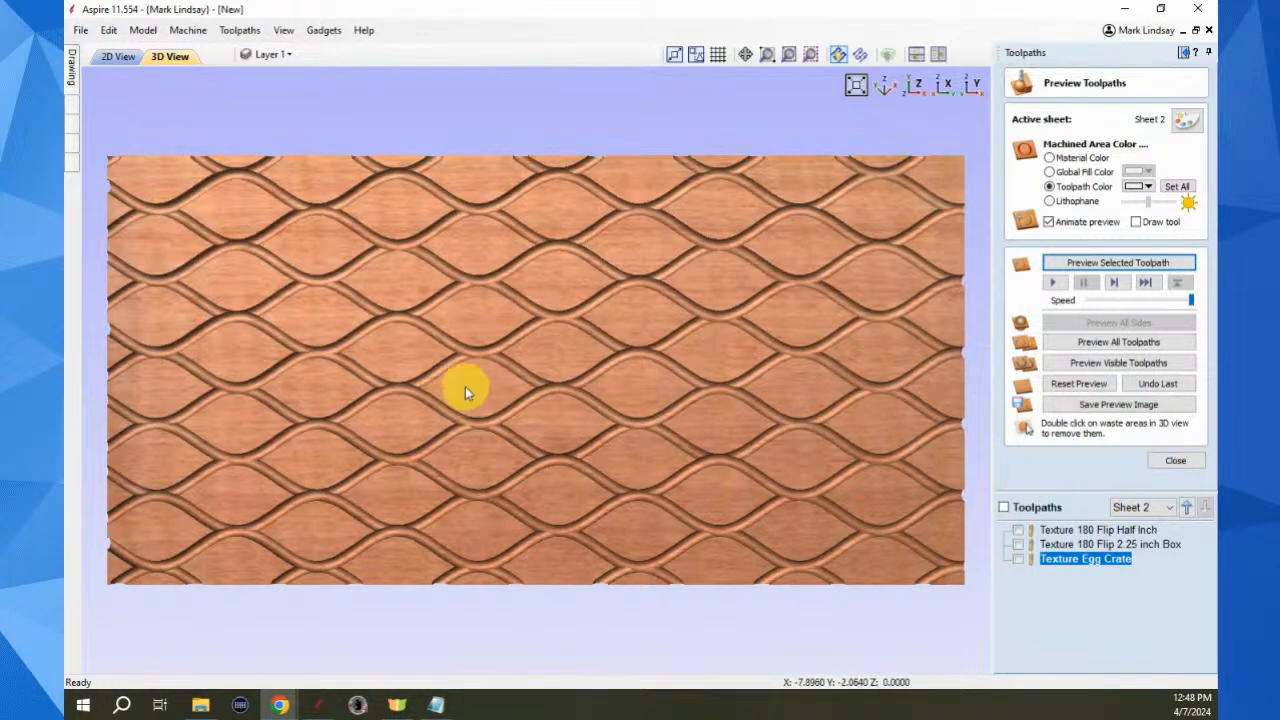
Examine the carved egg crate pattern up close and from several angles, ending with the view from above
drag(465, 386, 514, 374)
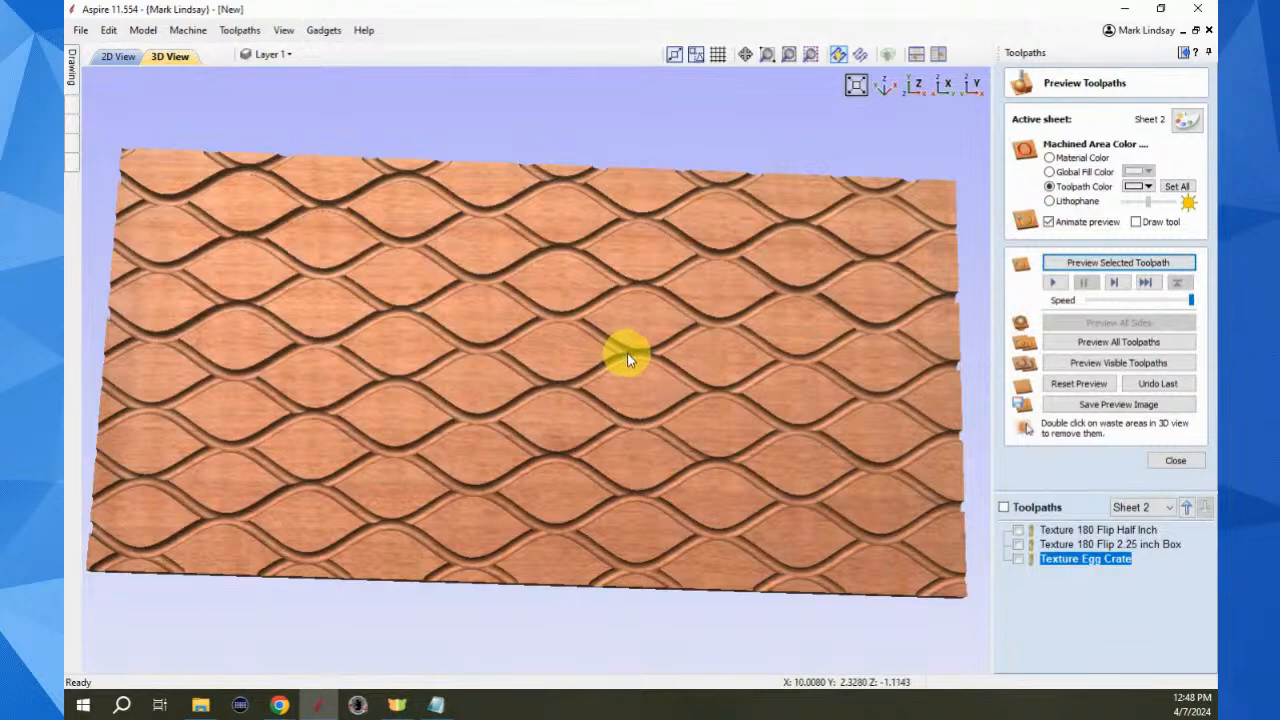
scroll(663, 346, up, 4)
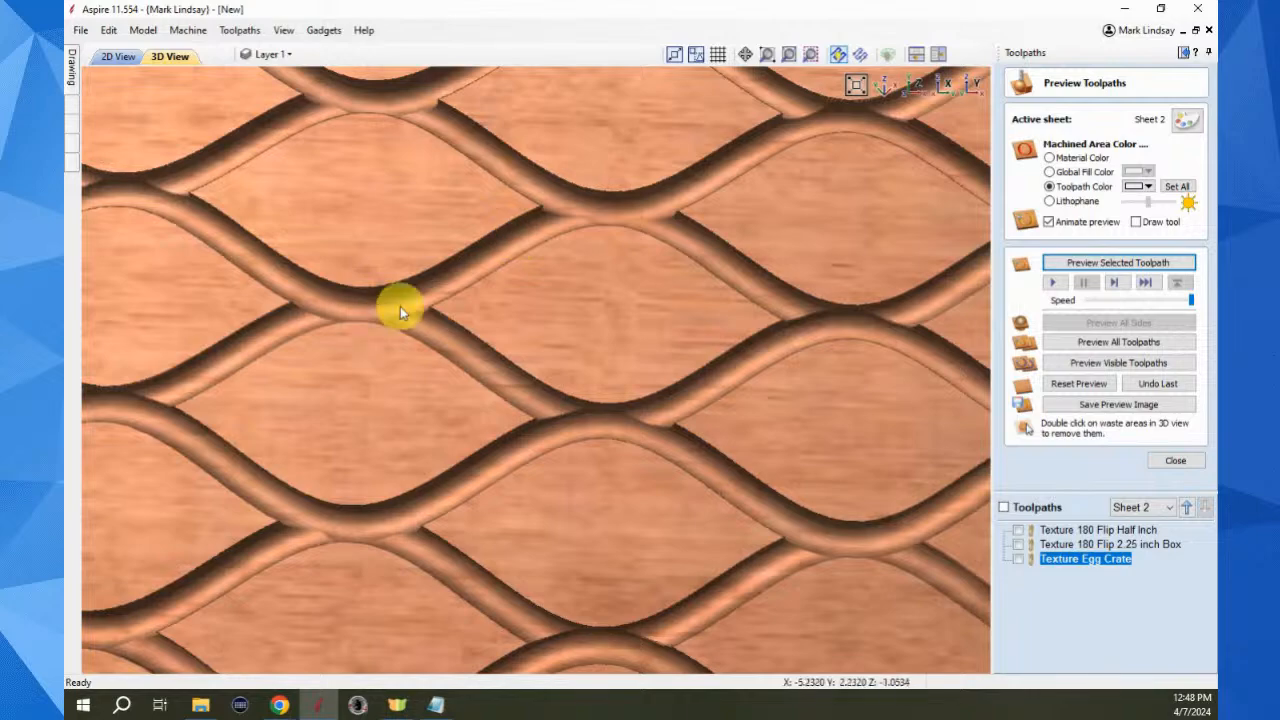
scroll(548, 407, down, 5)
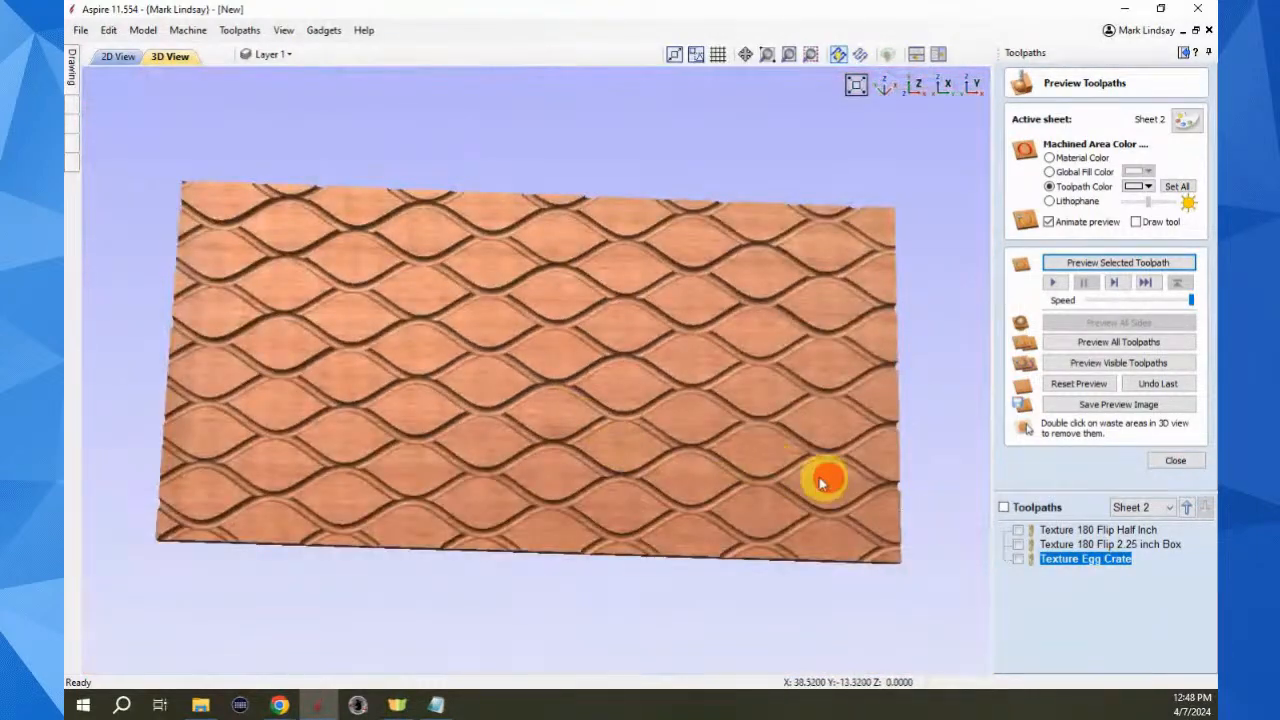
drag(820, 483, 449, 386)
drag(686, 329, 180, 503)
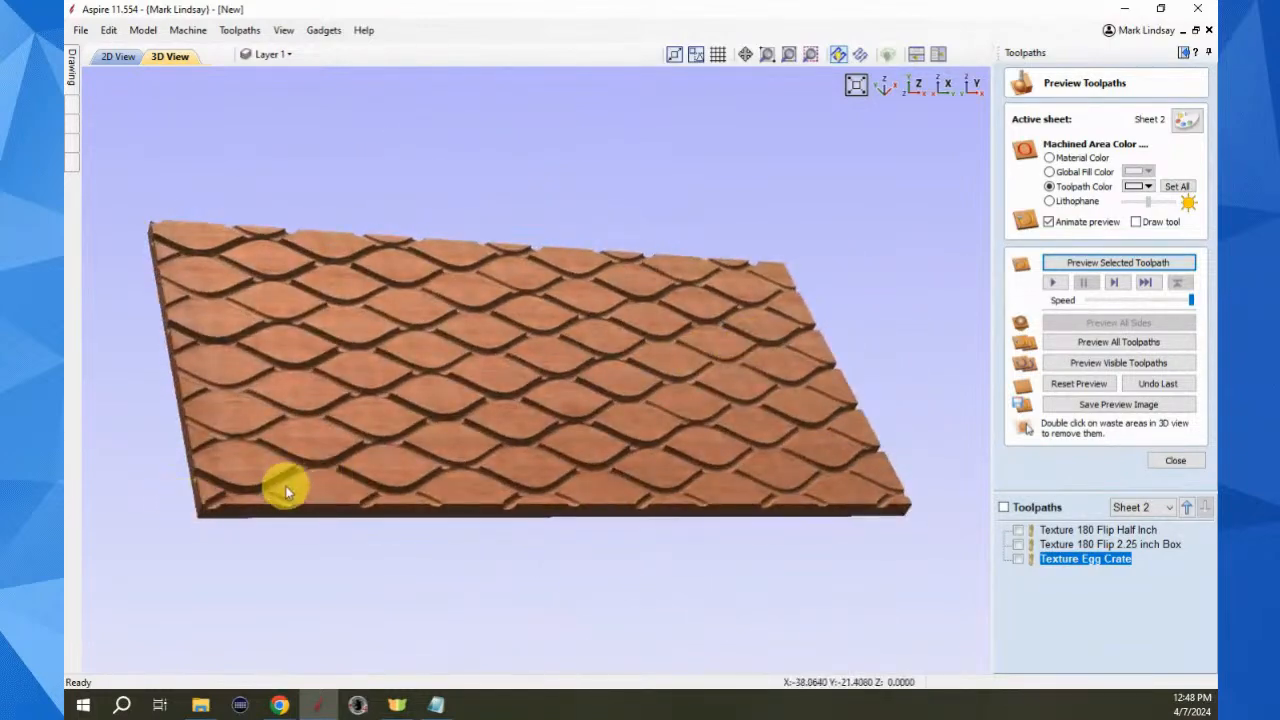
drag(285, 490, 766, 366)
drag(331, 334, 306, 266)
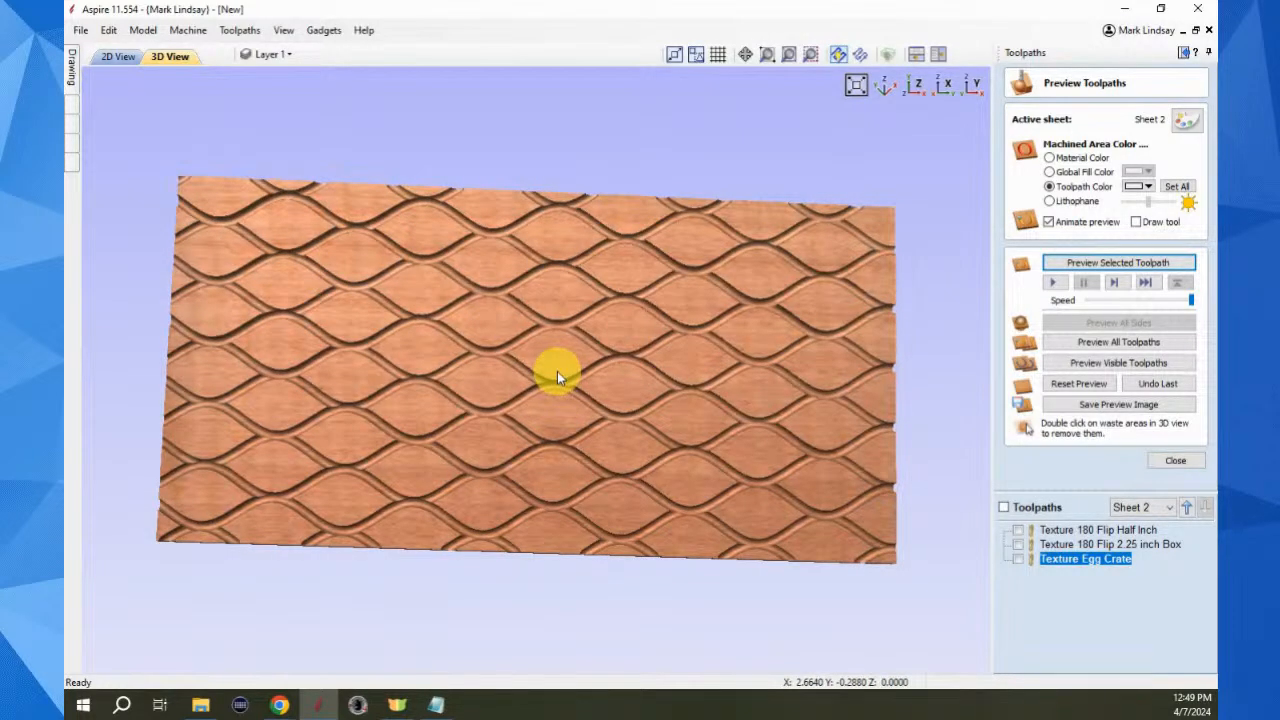
click(913, 85)
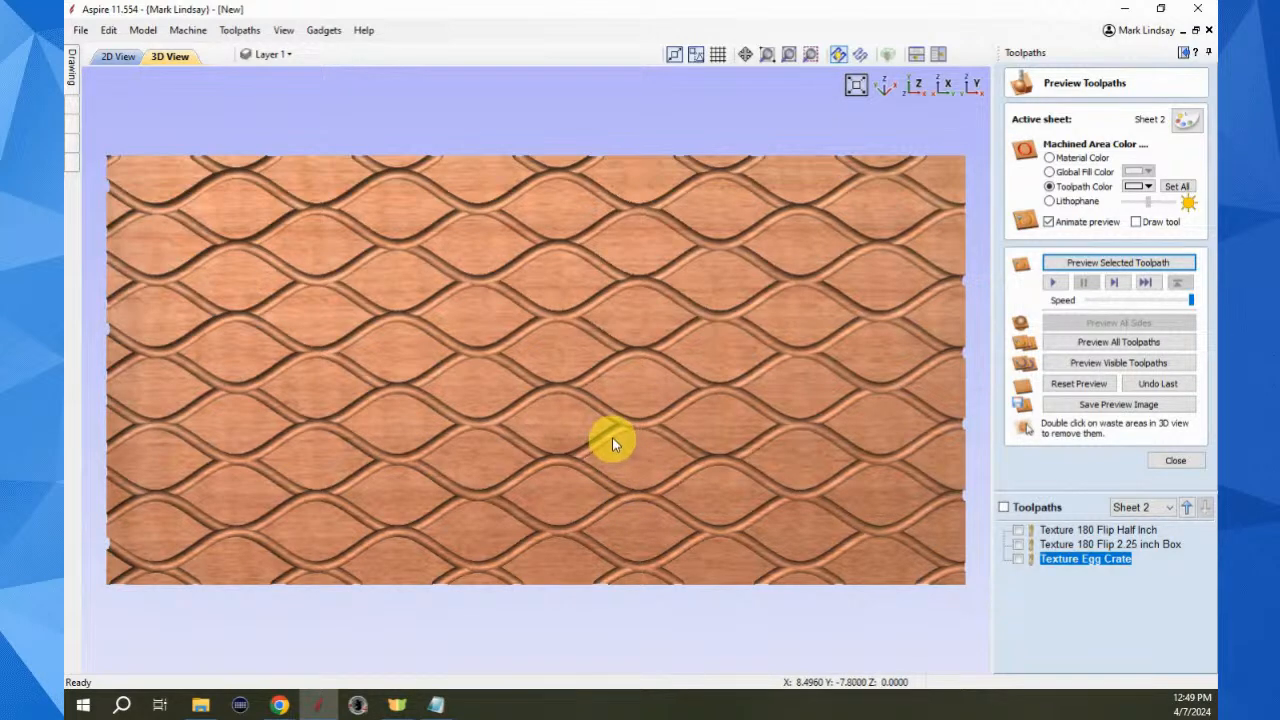
Rename the Texture Egg Crate toolpath to "Texture Egg Crate 1.25 Box"
right_click(1108, 563)
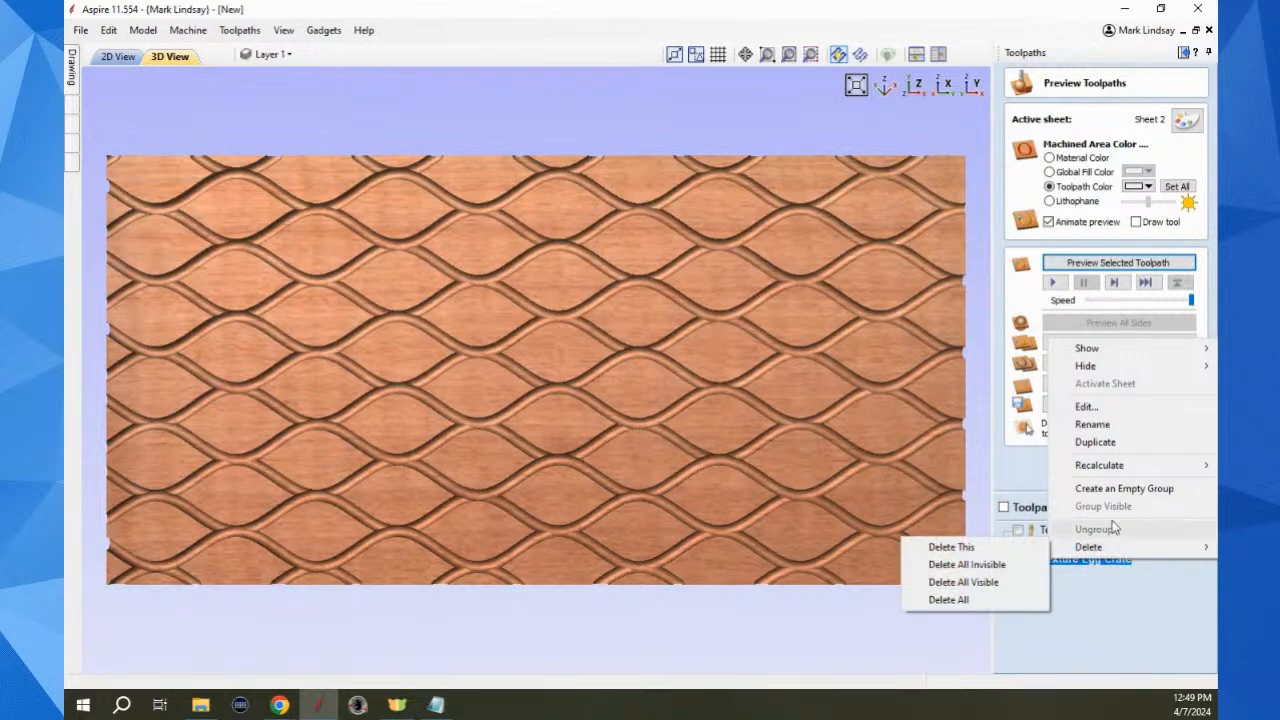
click(1094, 424)
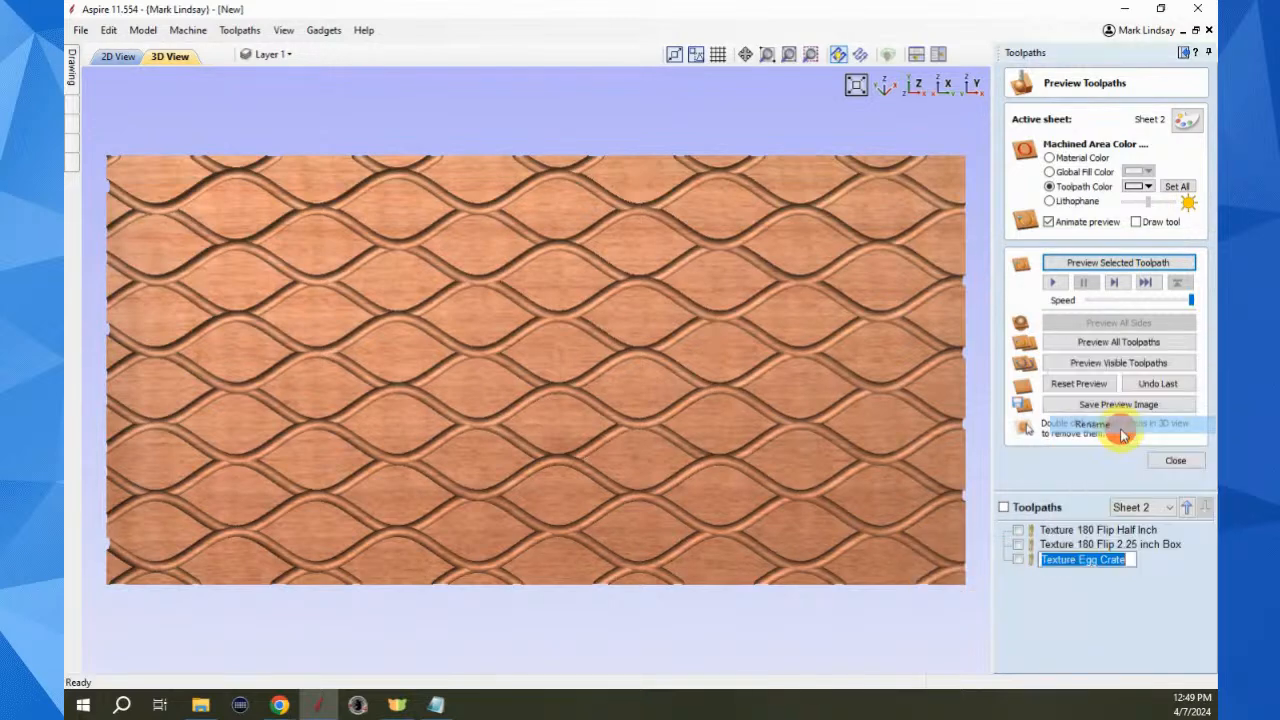
click(1130, 560)
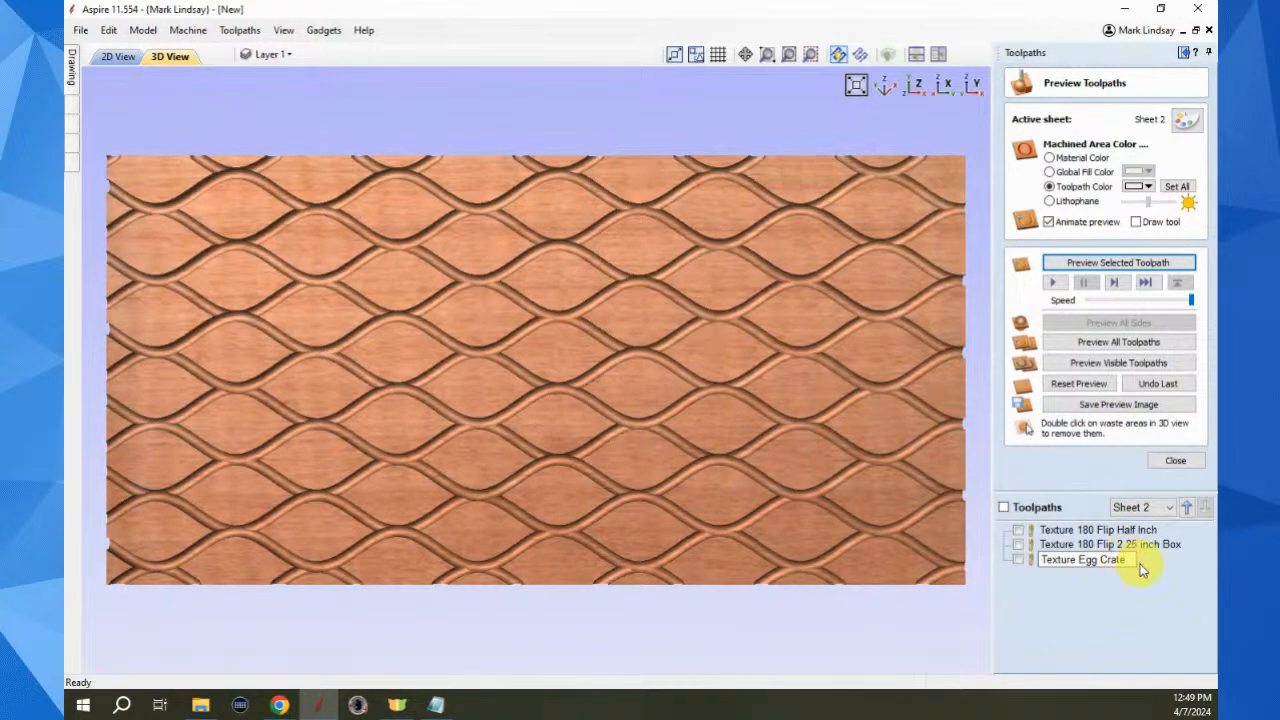
click(1123, 559)
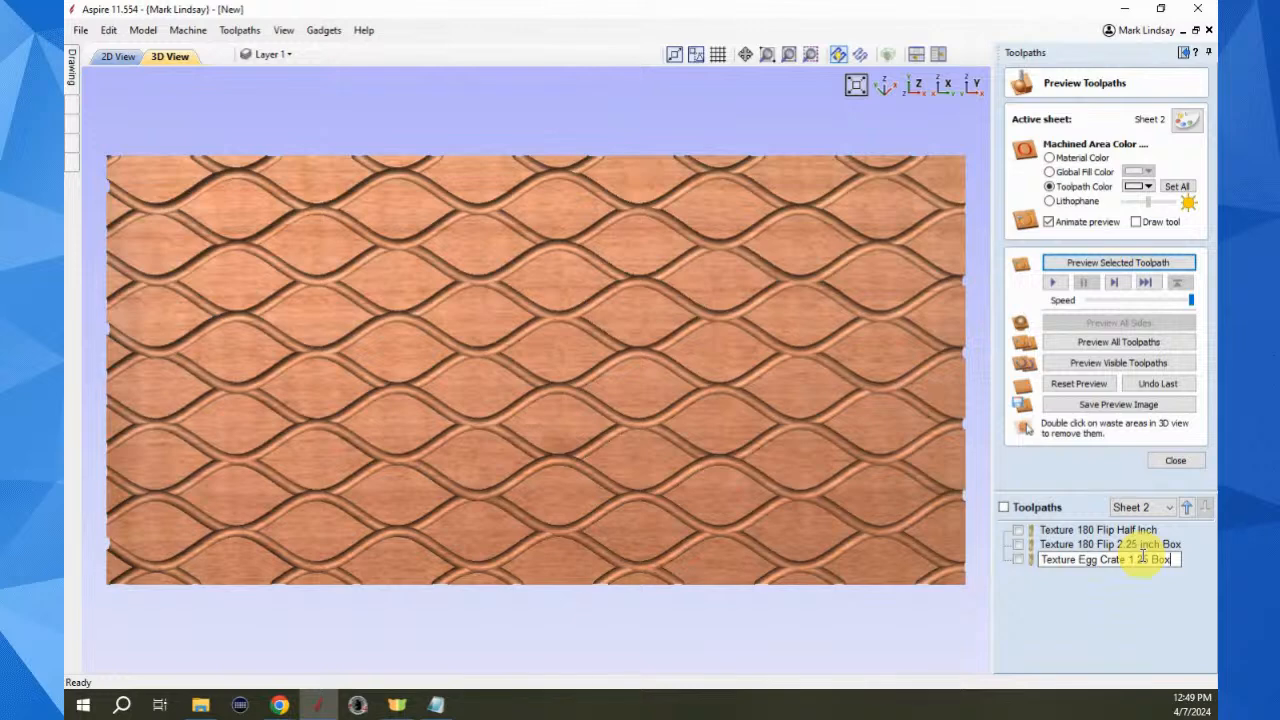
key(Return)
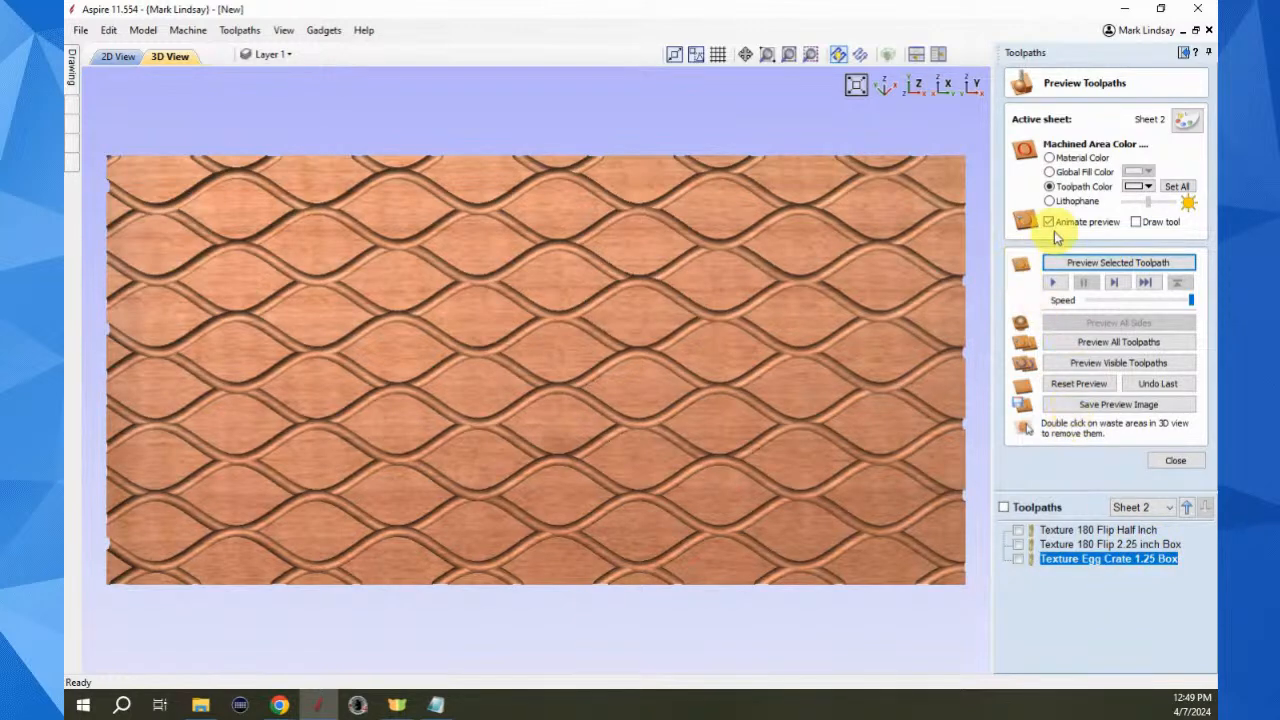
Reset the simulated preview to uncut material and close the toolpath preview
click(1074, 384)
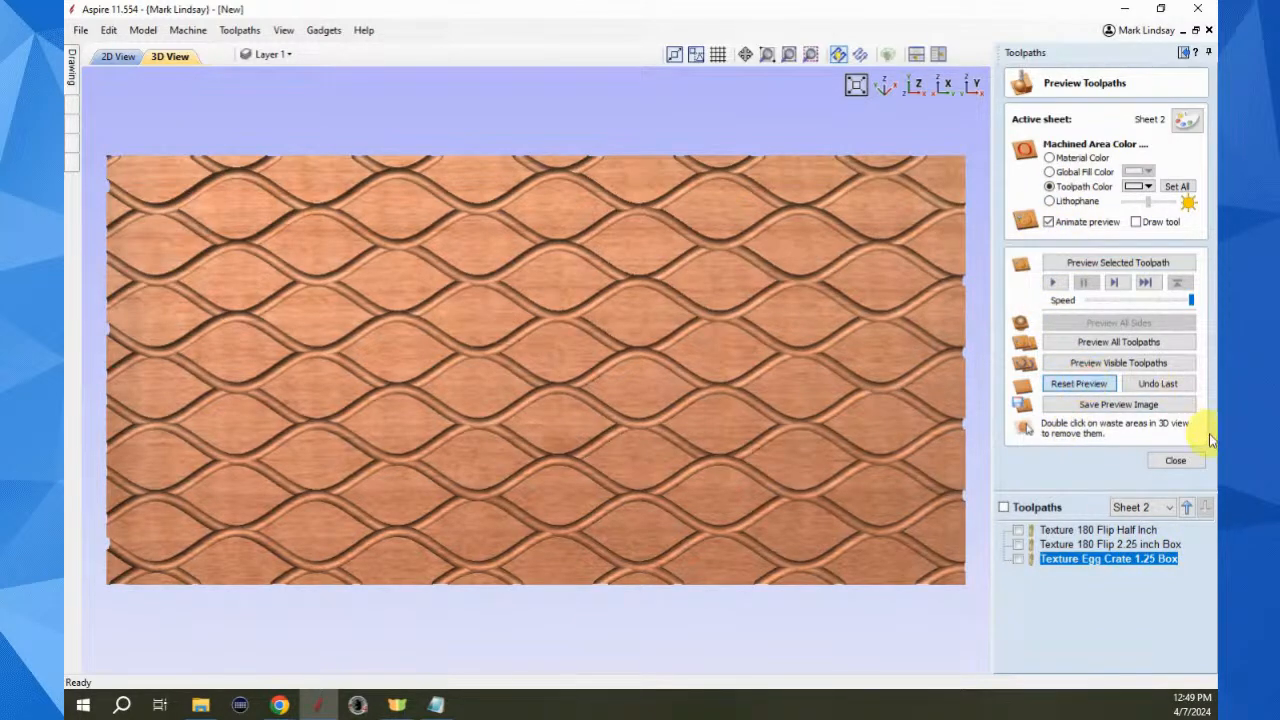
click(1186, 460)
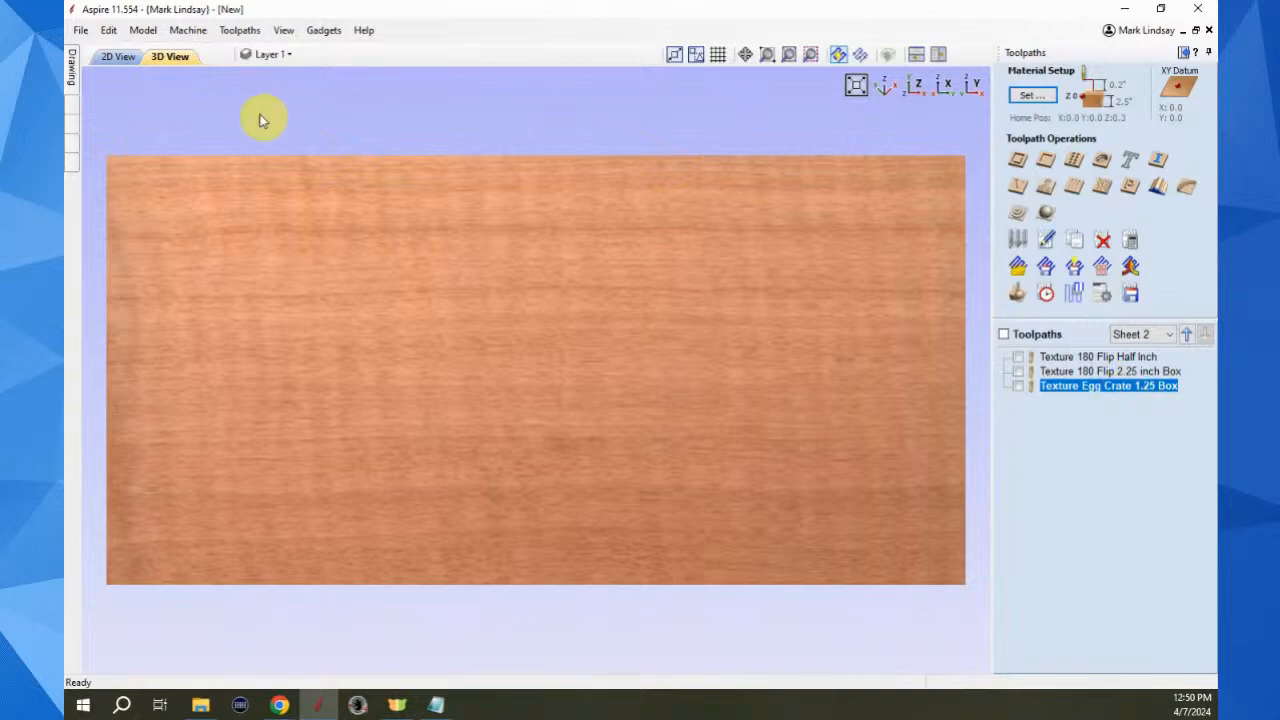
Start the Texture Toolbox gadget and select the V-Bit 90 Degree 1.25 inches as its tool
click(323, 30)
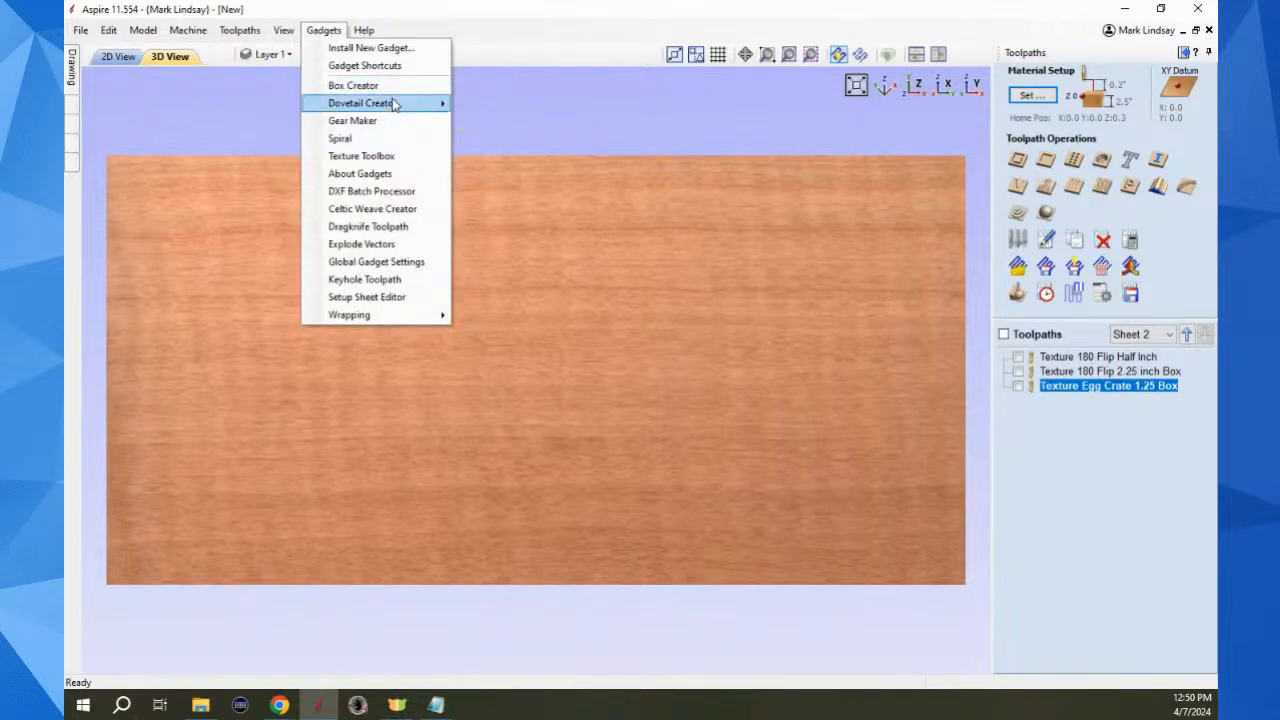
click(378, 156)
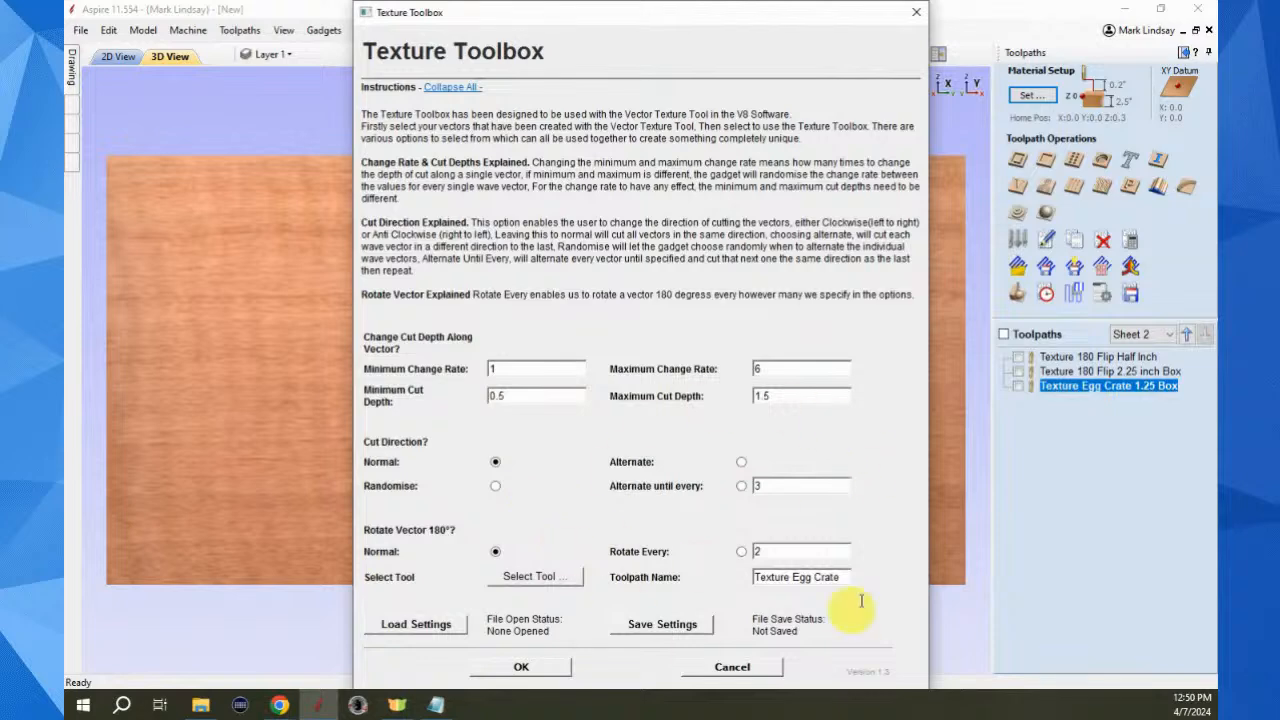
click(533, 577)
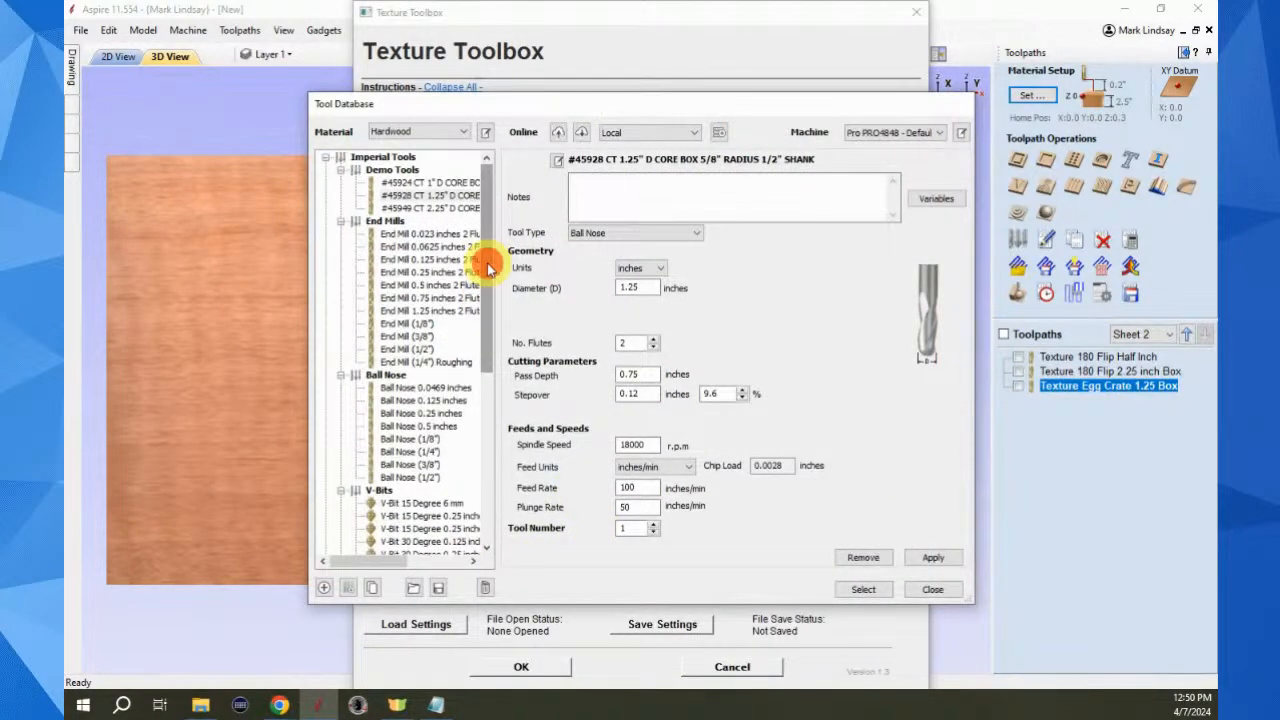
drag(489, 266, 491, 408)
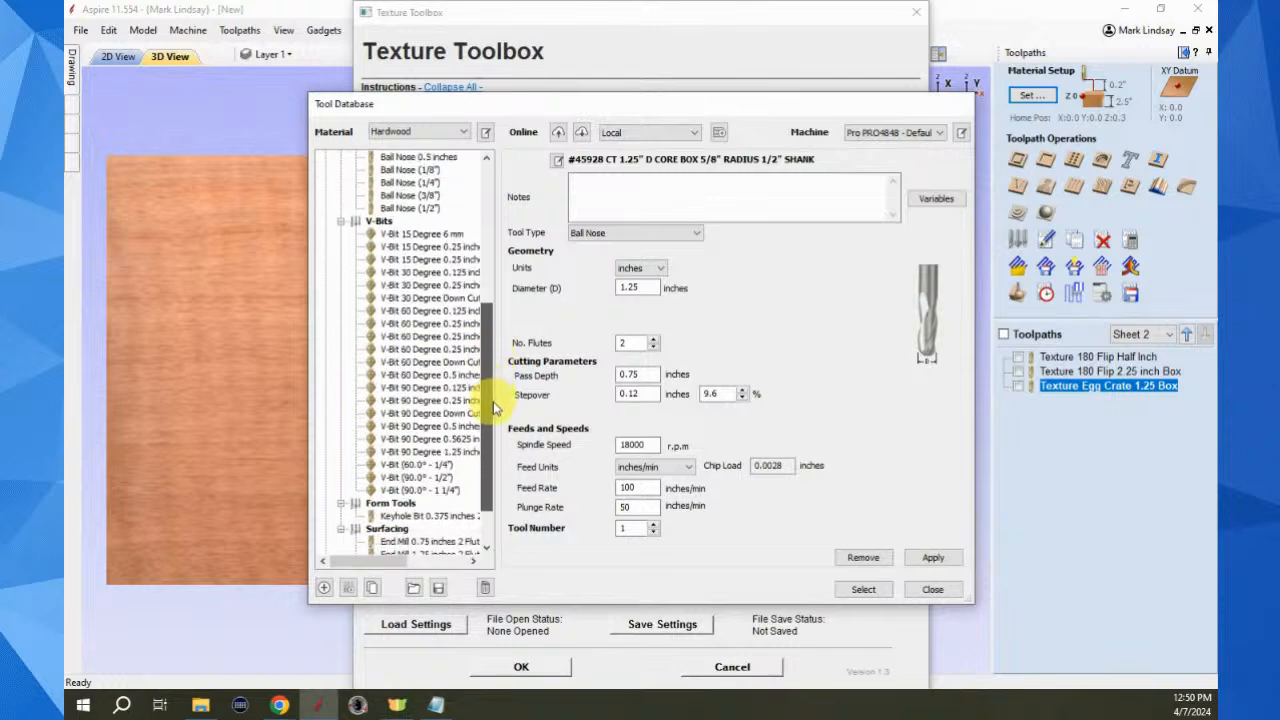
click(467, 453)
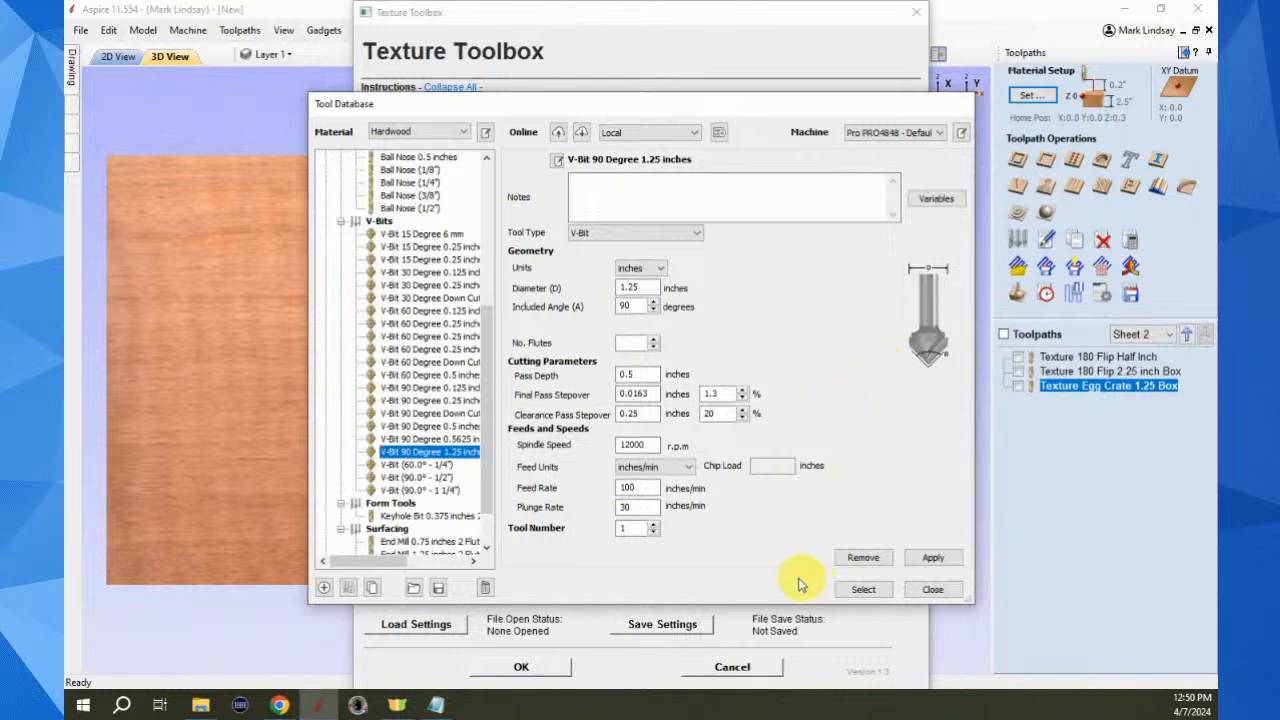
click(866, 590)
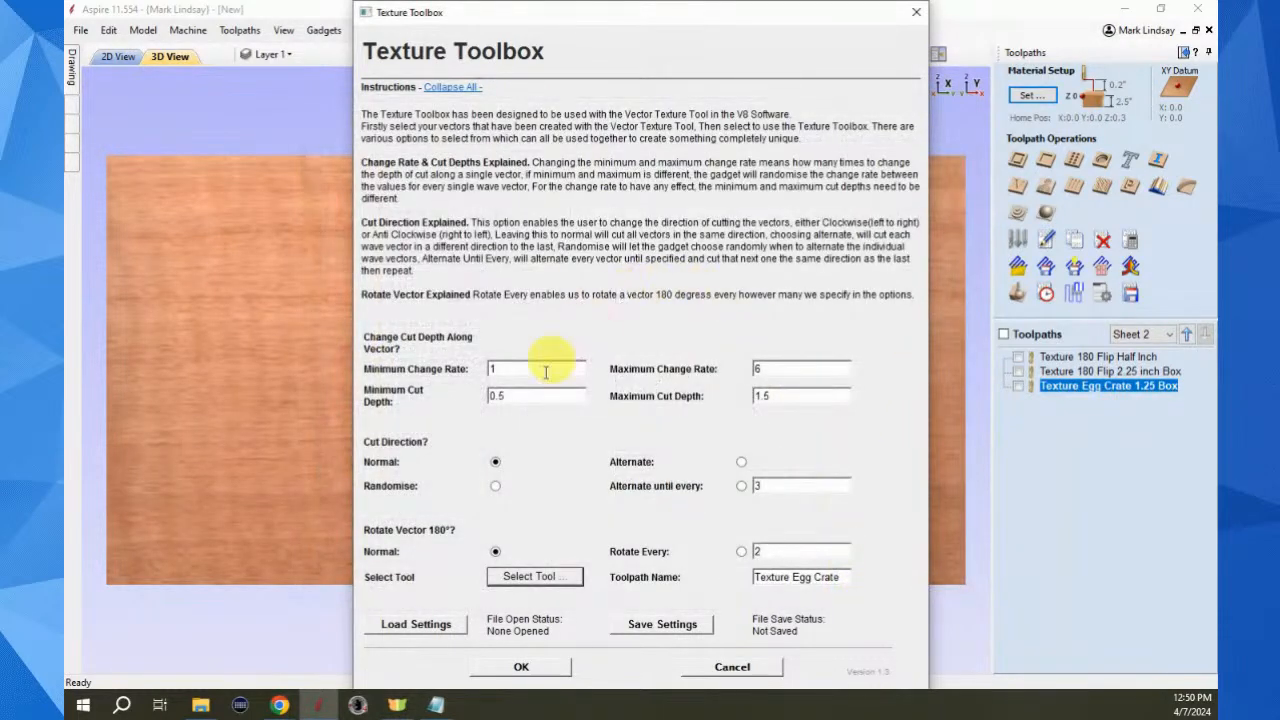
Generate the texture toolpath under the name "Texture Egg Crate 90 Deg" and simulate it on the material
click(834, 580)
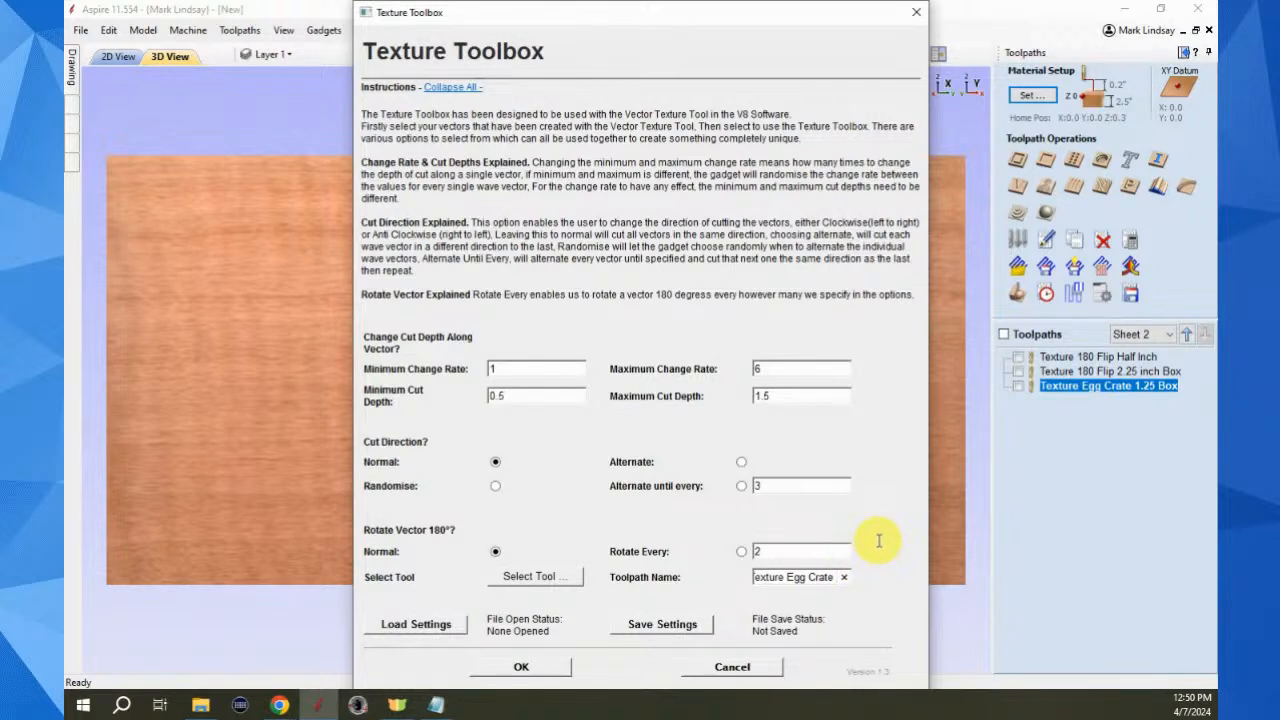
text(90 Deg)
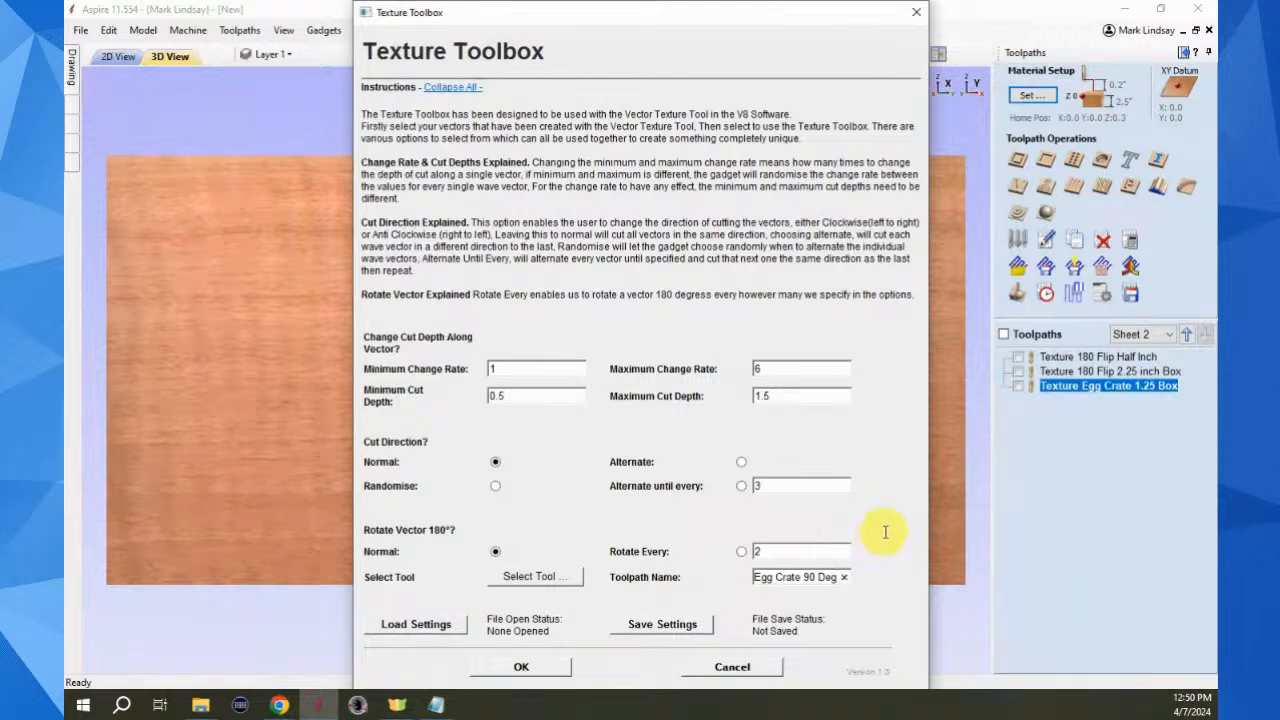
click(522, 667)
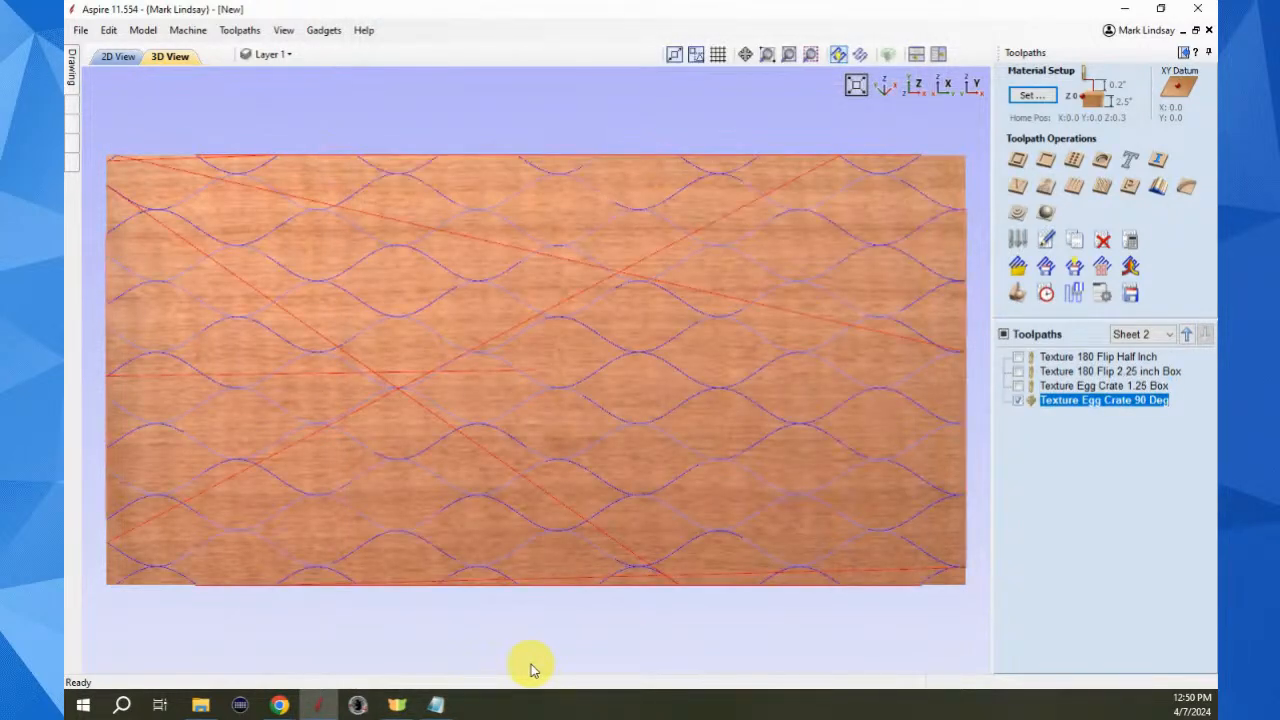
click(1018, 294)
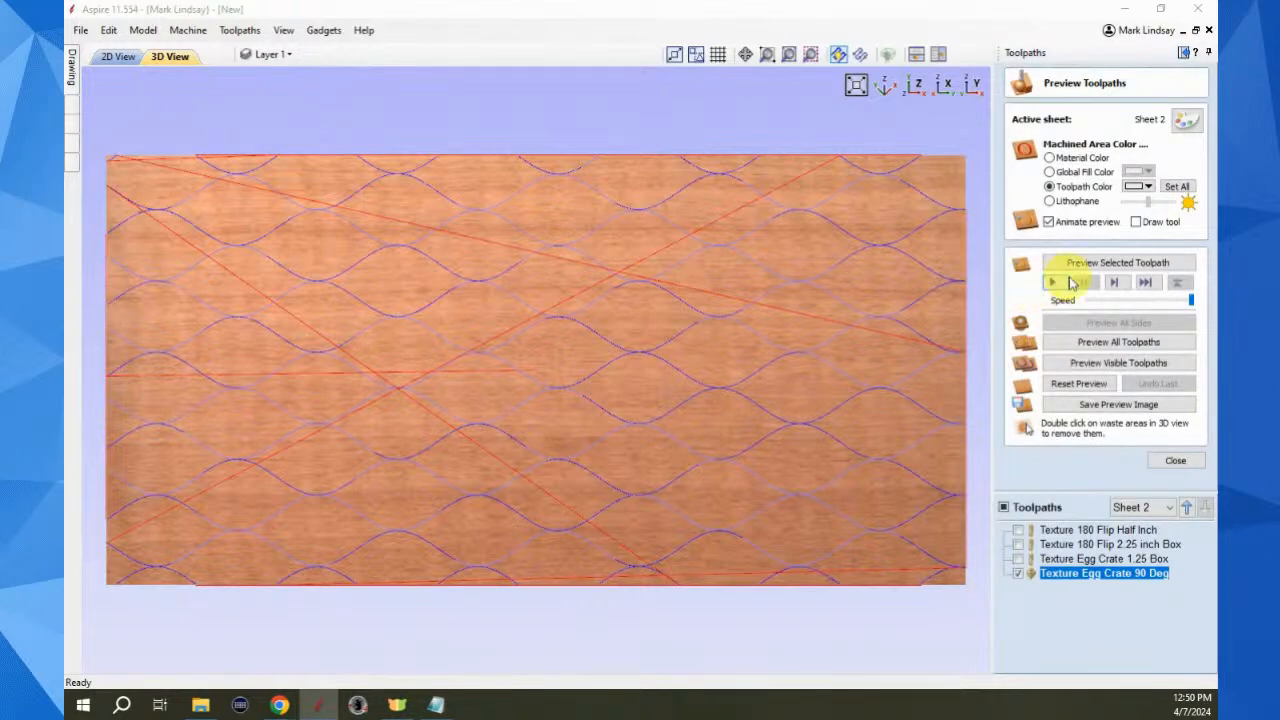
click(1145, 263)
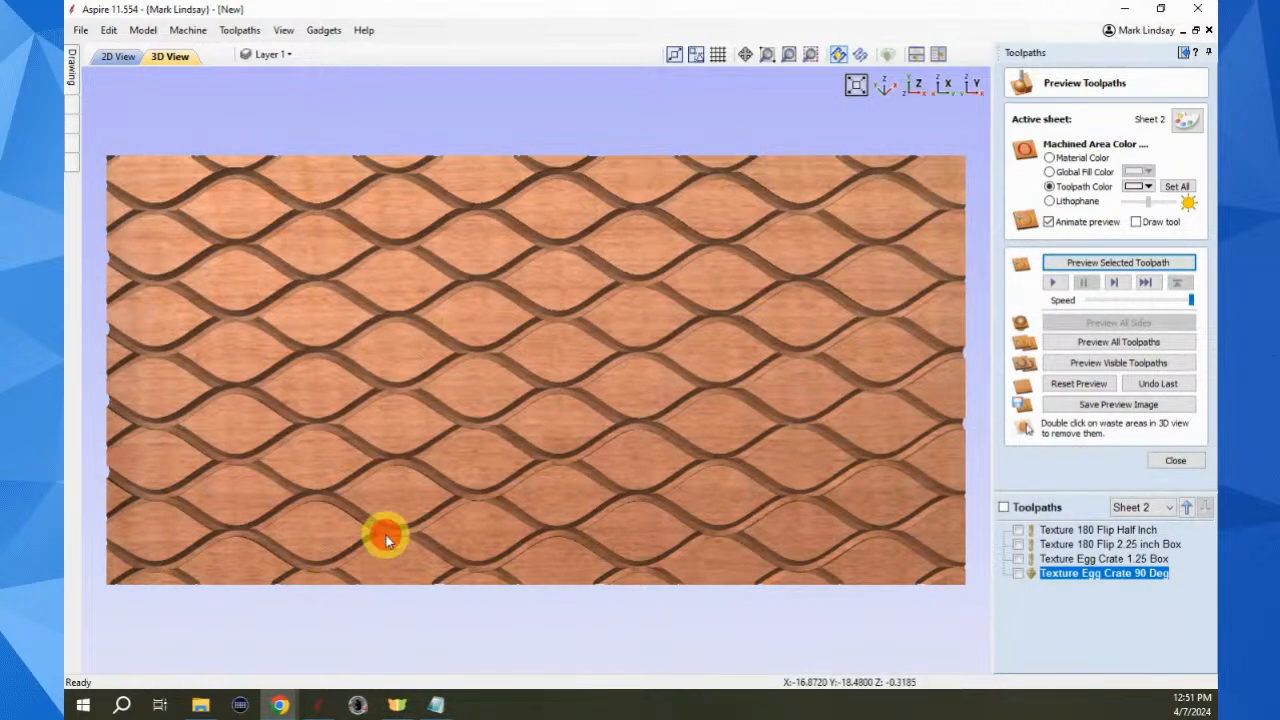
Examine the V-bit egg crate grooves from low angles and close up, checking the shape of the groove walls
drag(386, 540, 251, 474)
scroll(257, 460, up, 5)
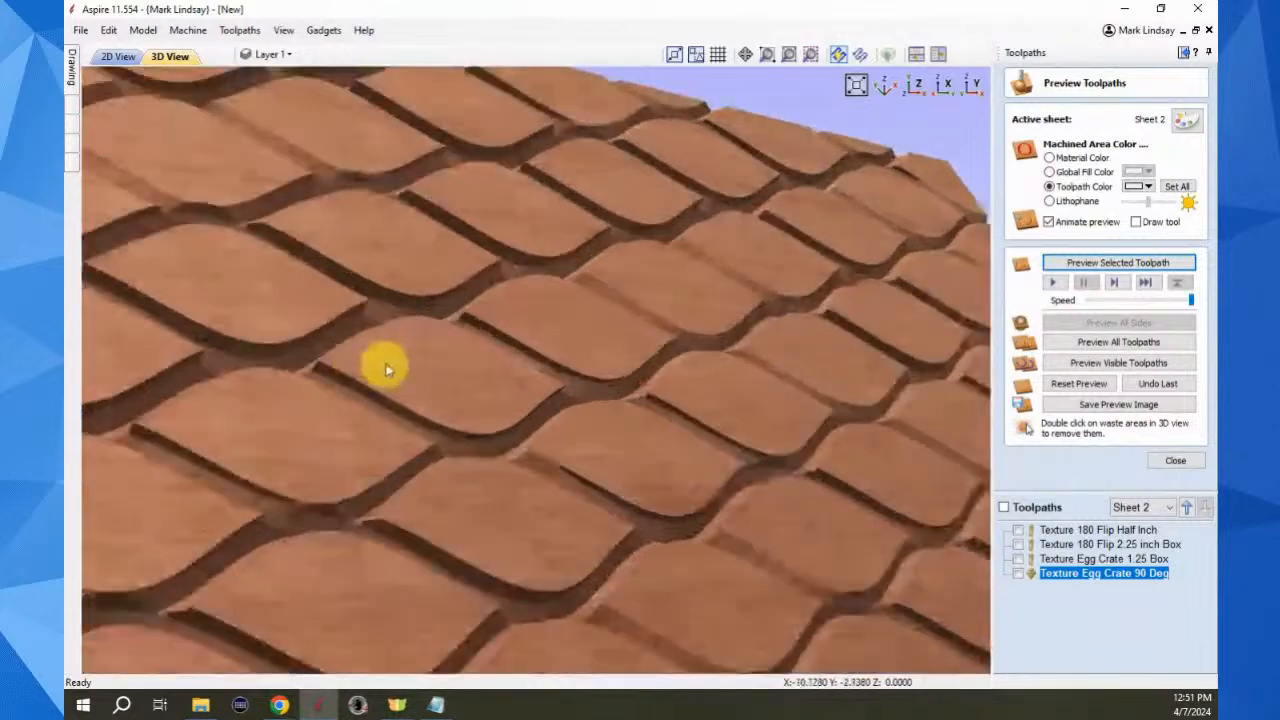
drag(466, 329, 343, 306)
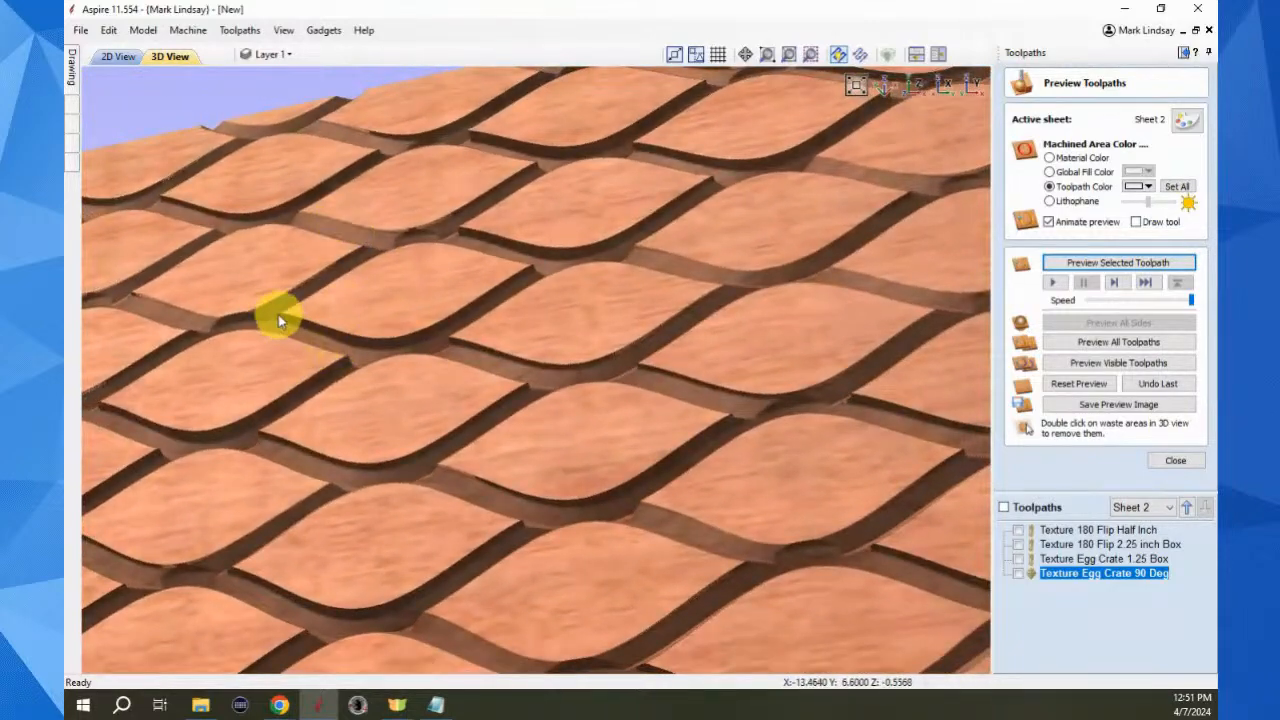
drag(385, 510, 356, 441)
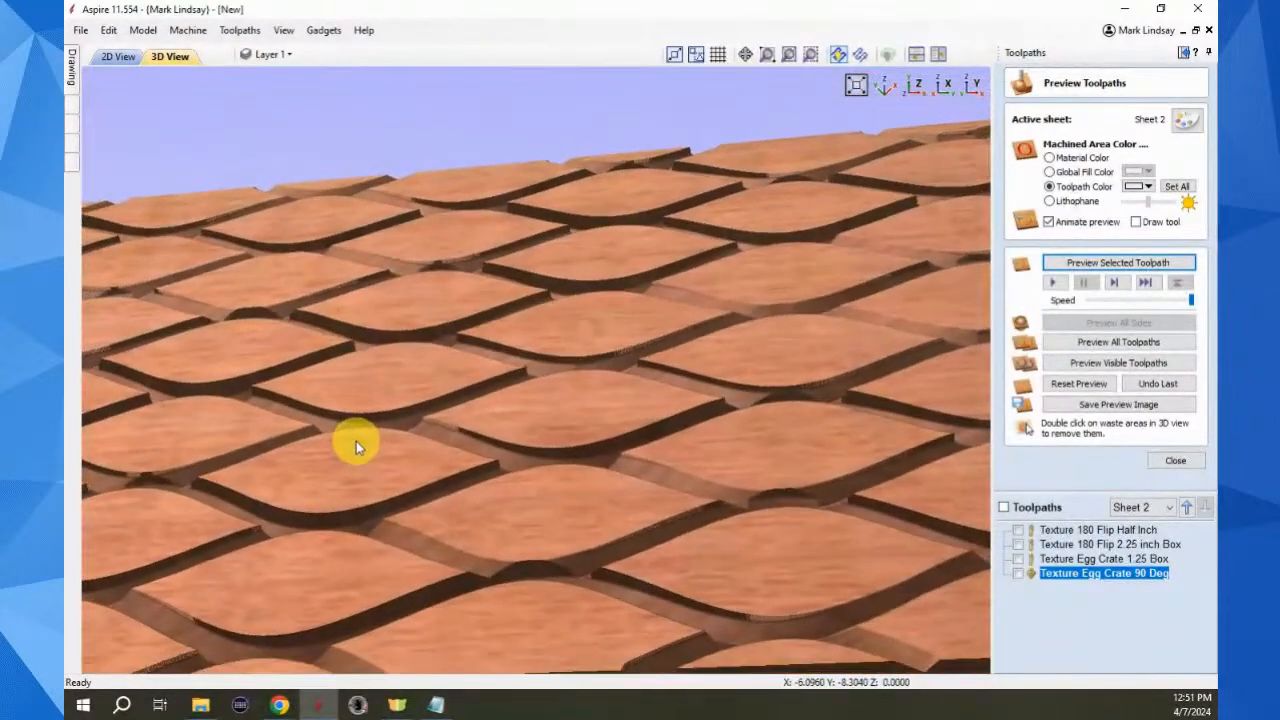
drag(390, 270, 477, 380)
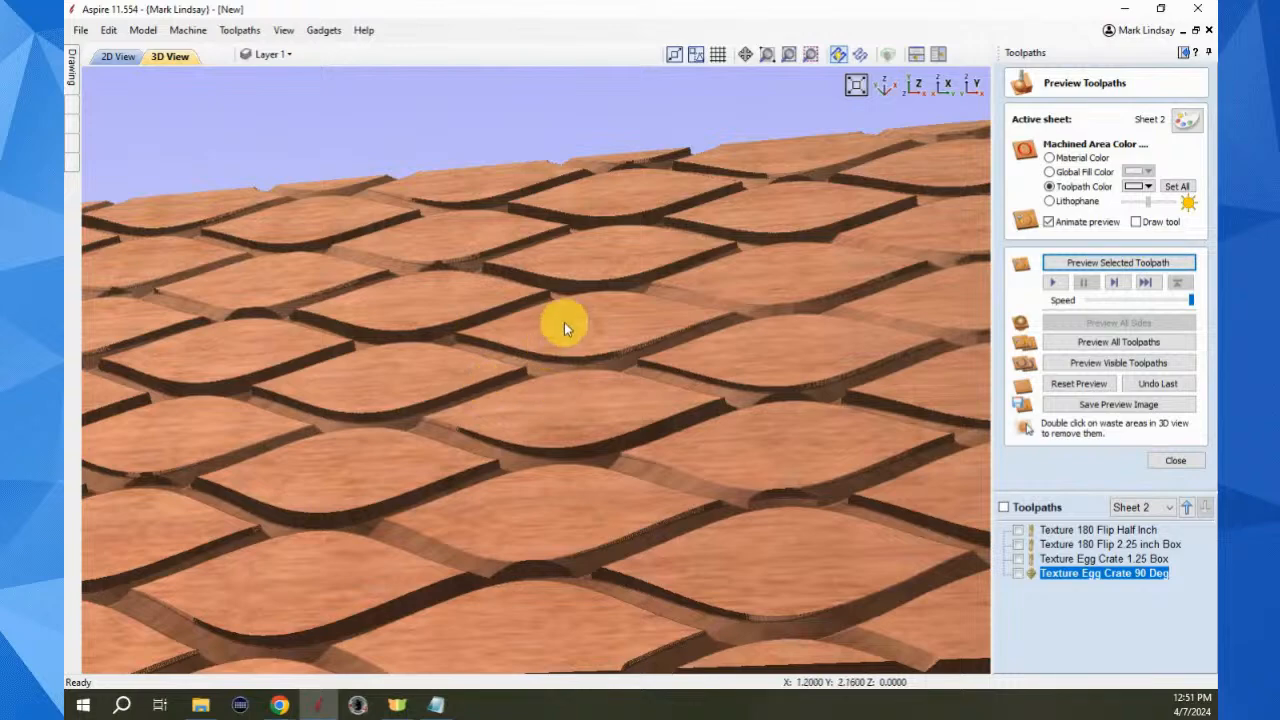
scroll(563, 323, up, 5)
scroll(600, 335, up, 2)
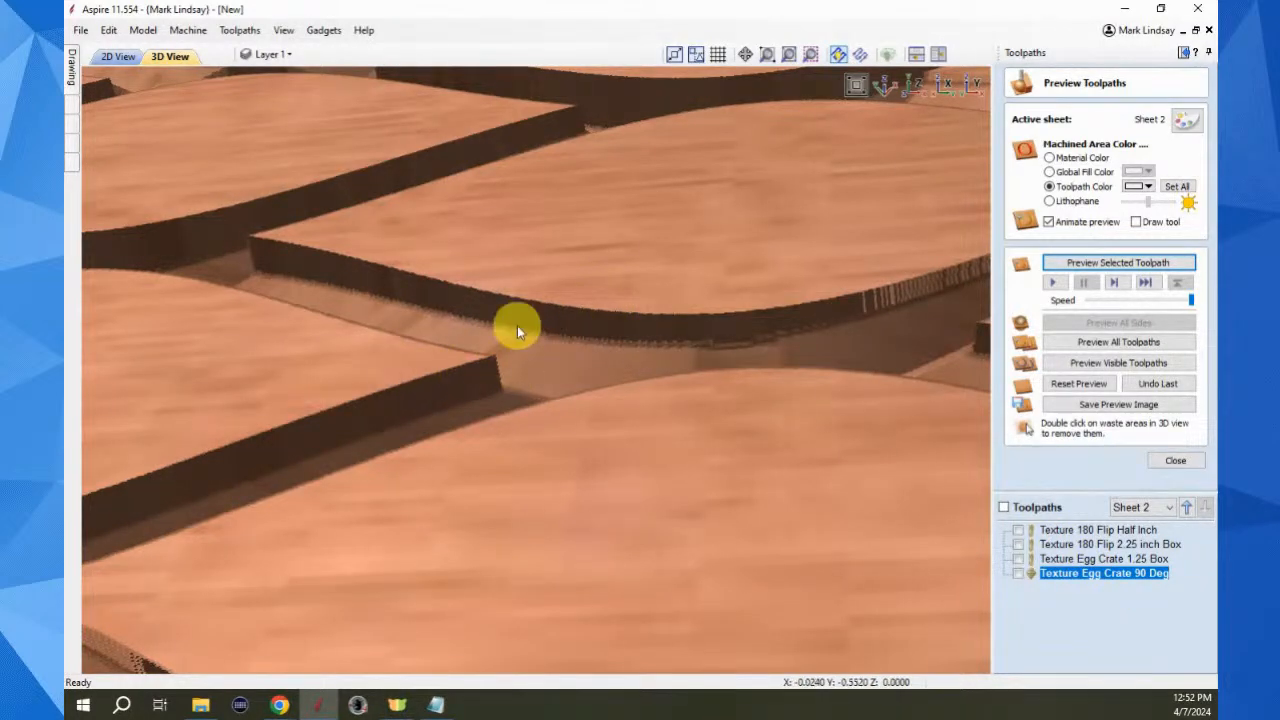
drag(579, 256, 529, 391)
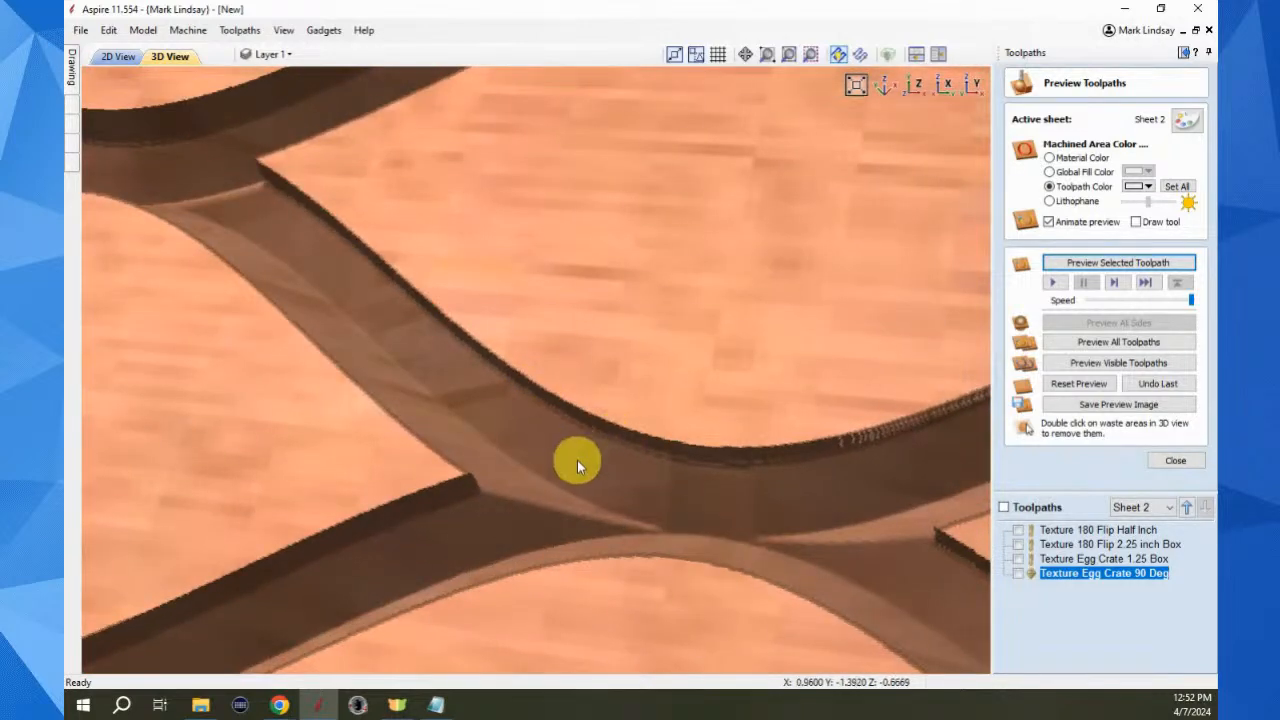
scroll(591, 456, down, 5)
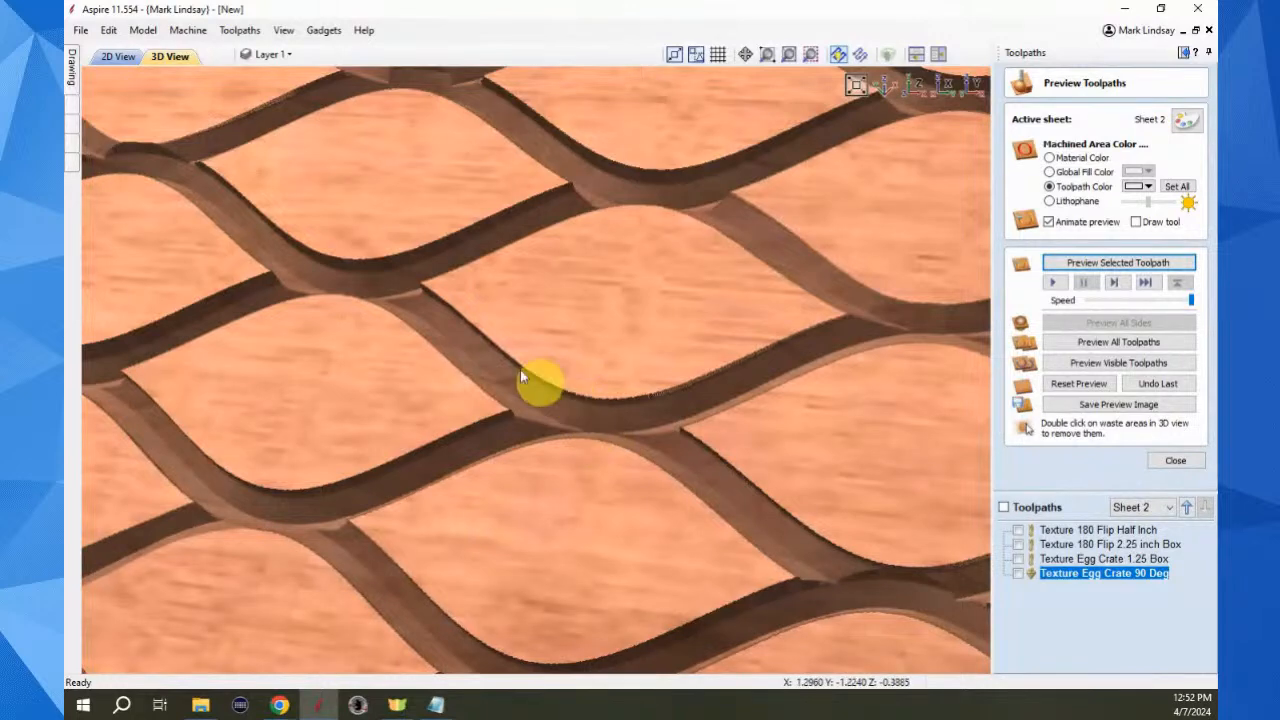
Review the geometry of the V-Bit 90 Degree 1.25 inches in the tool database, leaving its settings untouched
click(240, 36)
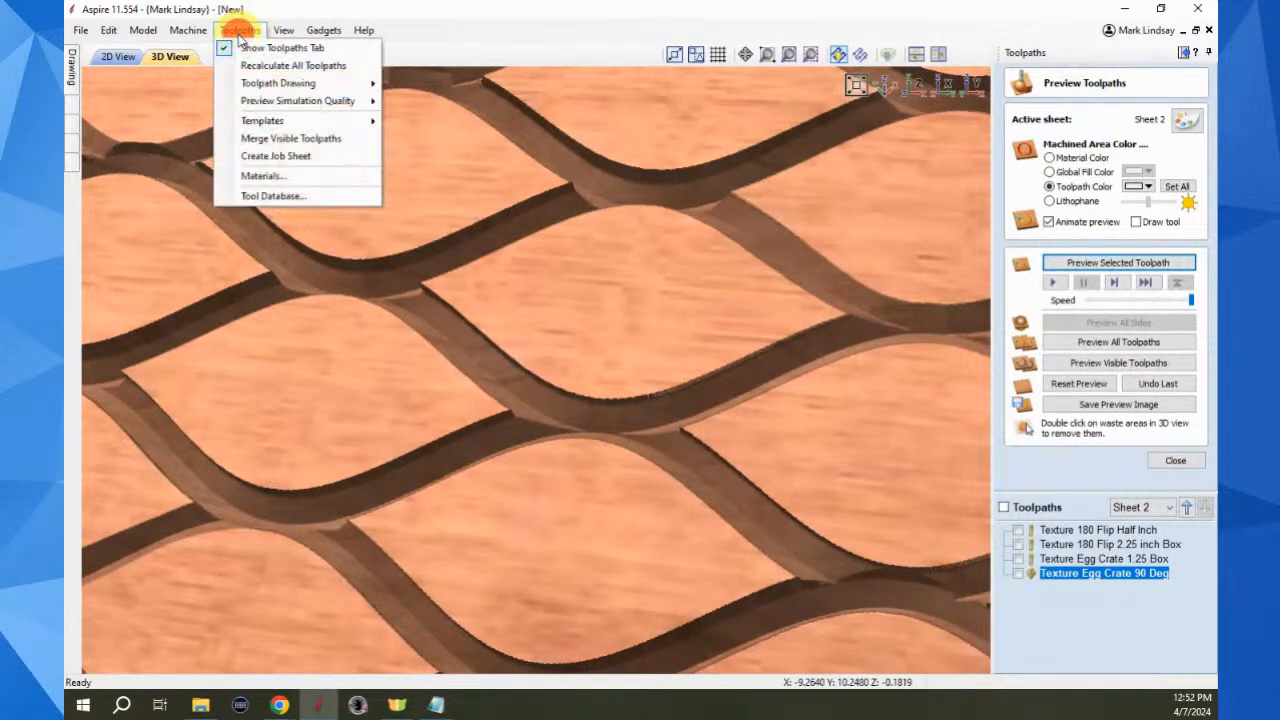
click(272, 195)
scroll(420, 337, down, 7)
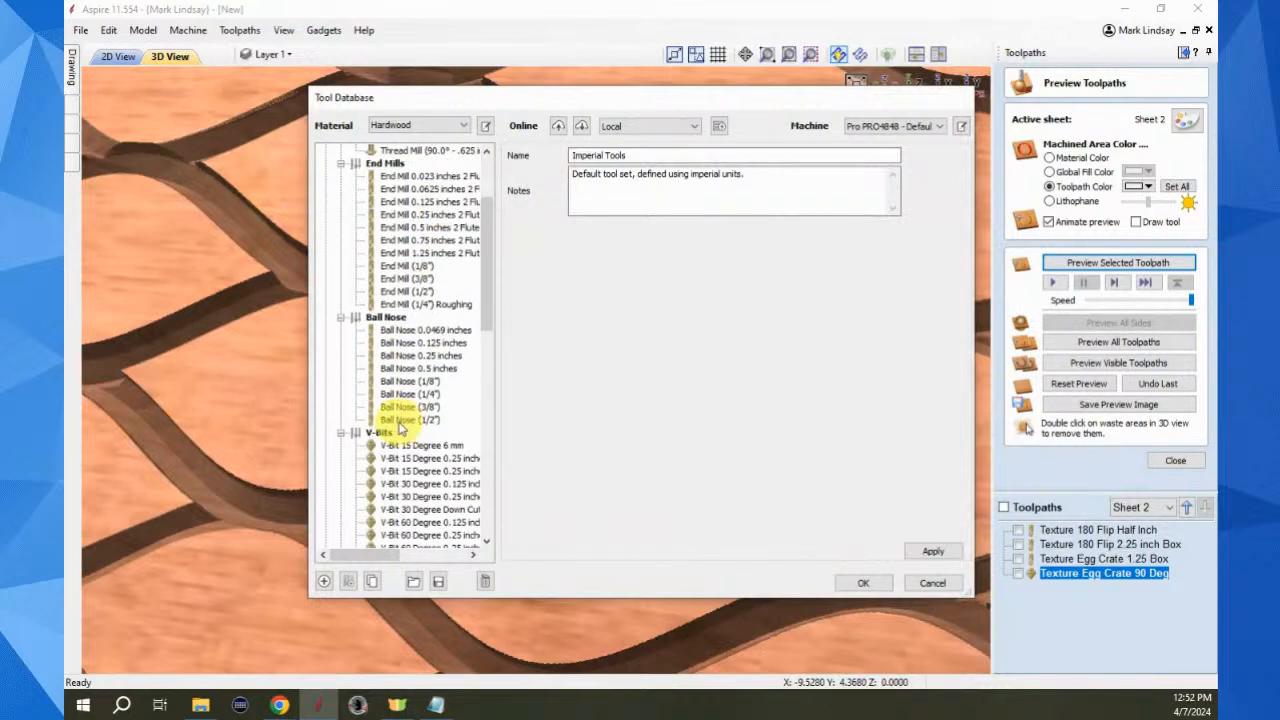
scroll(425, 452, down, 1)
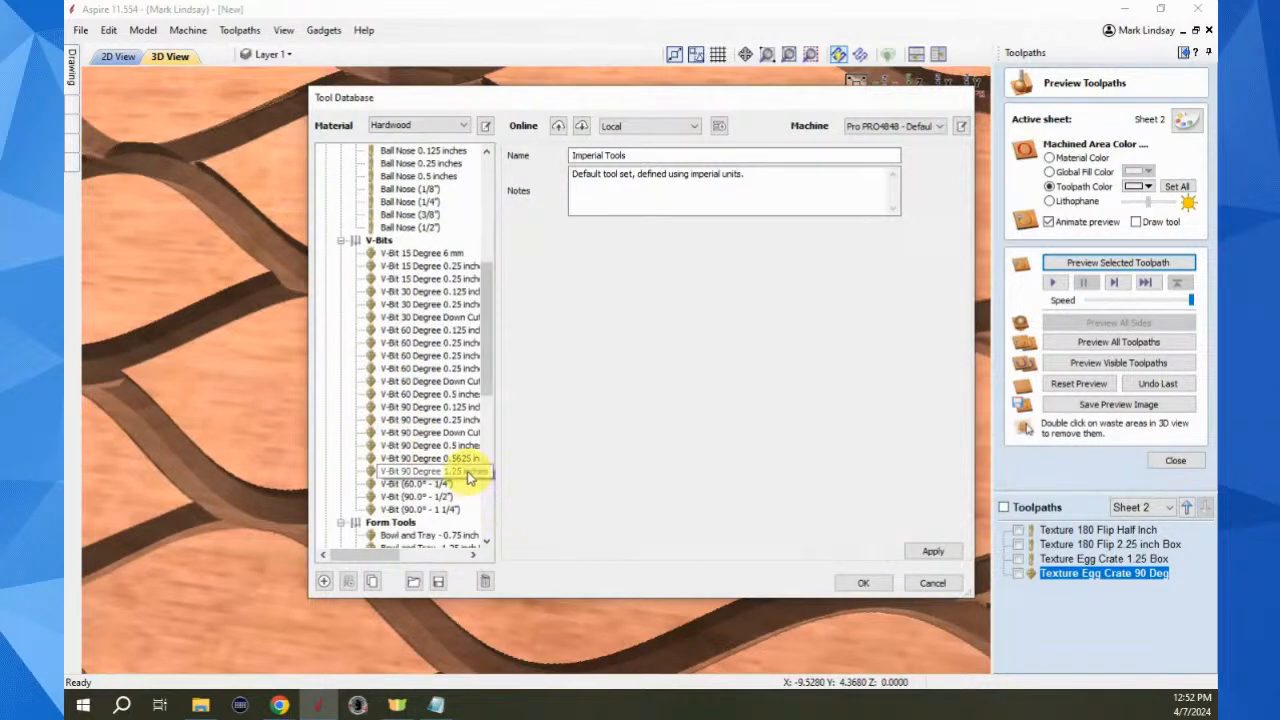
click(430, 471)
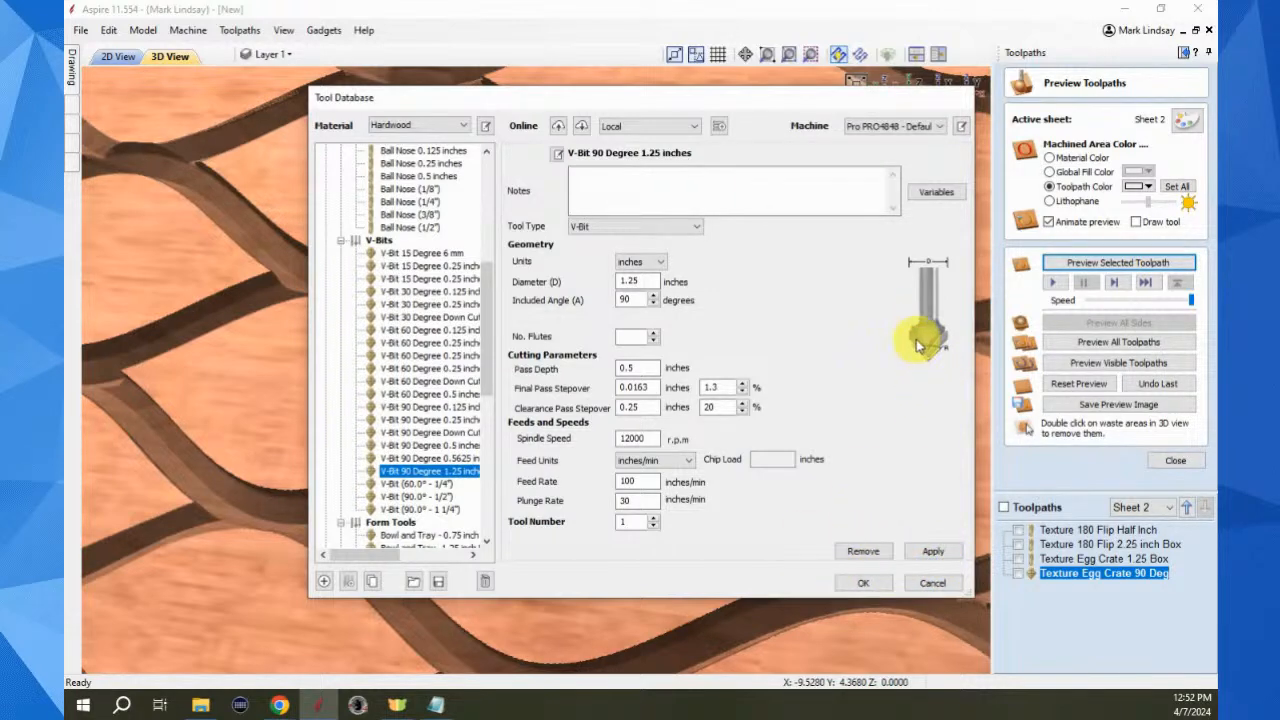
click(930, 584)
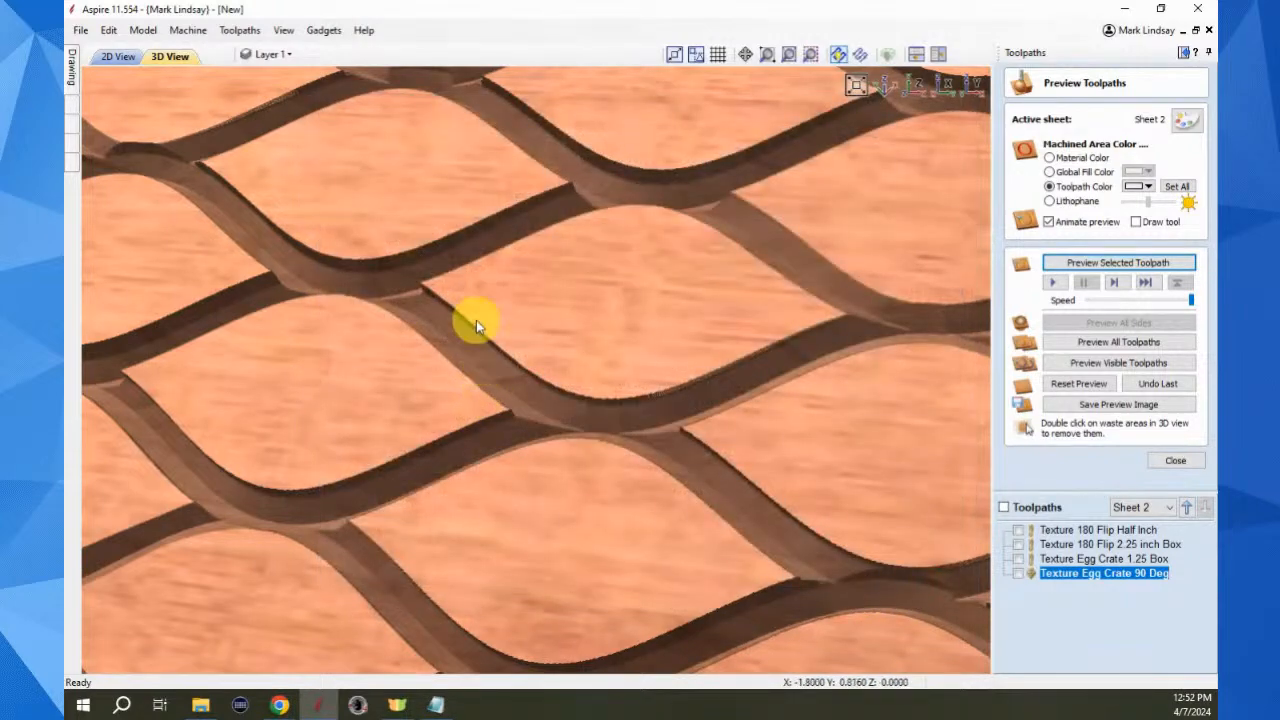
Inspect how the V-bit grooves meet and vary in depth across the egg crate pattern, ending with the whole board in view
drag(542, 380, 600, 369)
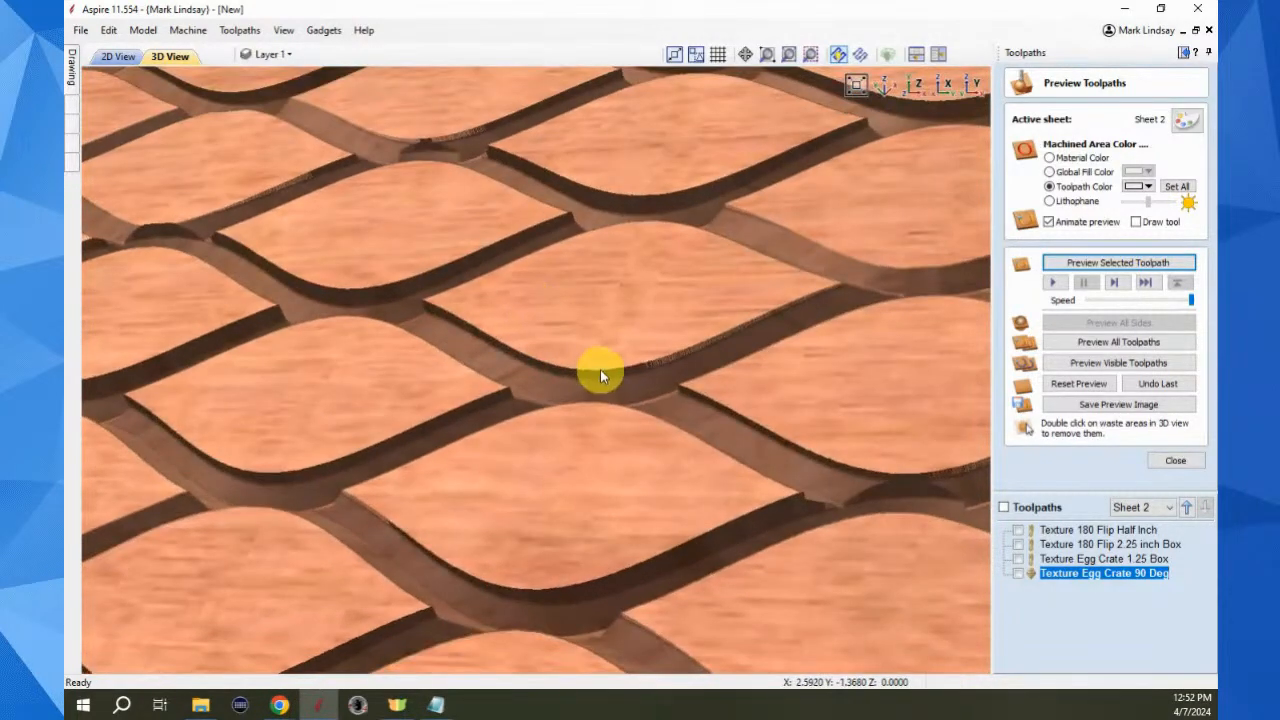
drag(651, 413, 766, 543)
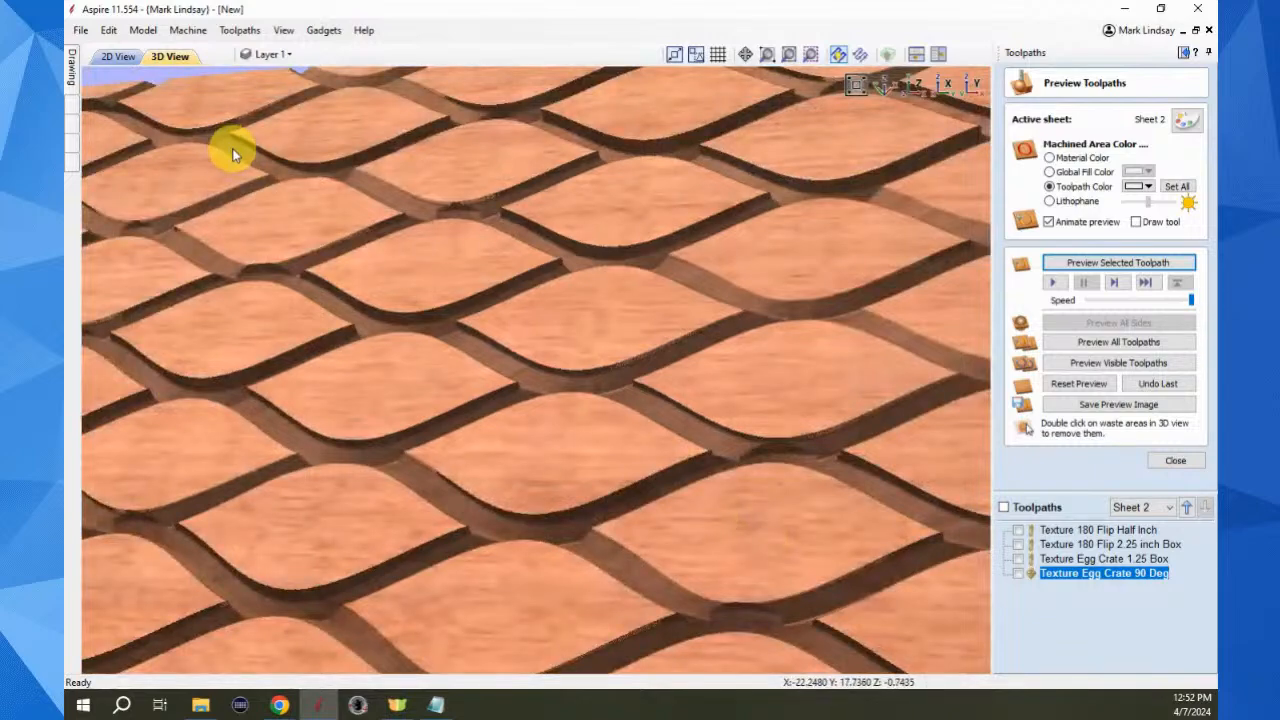
drag(375, 225, 610, 366)
scroll(591, 306, up, 4)
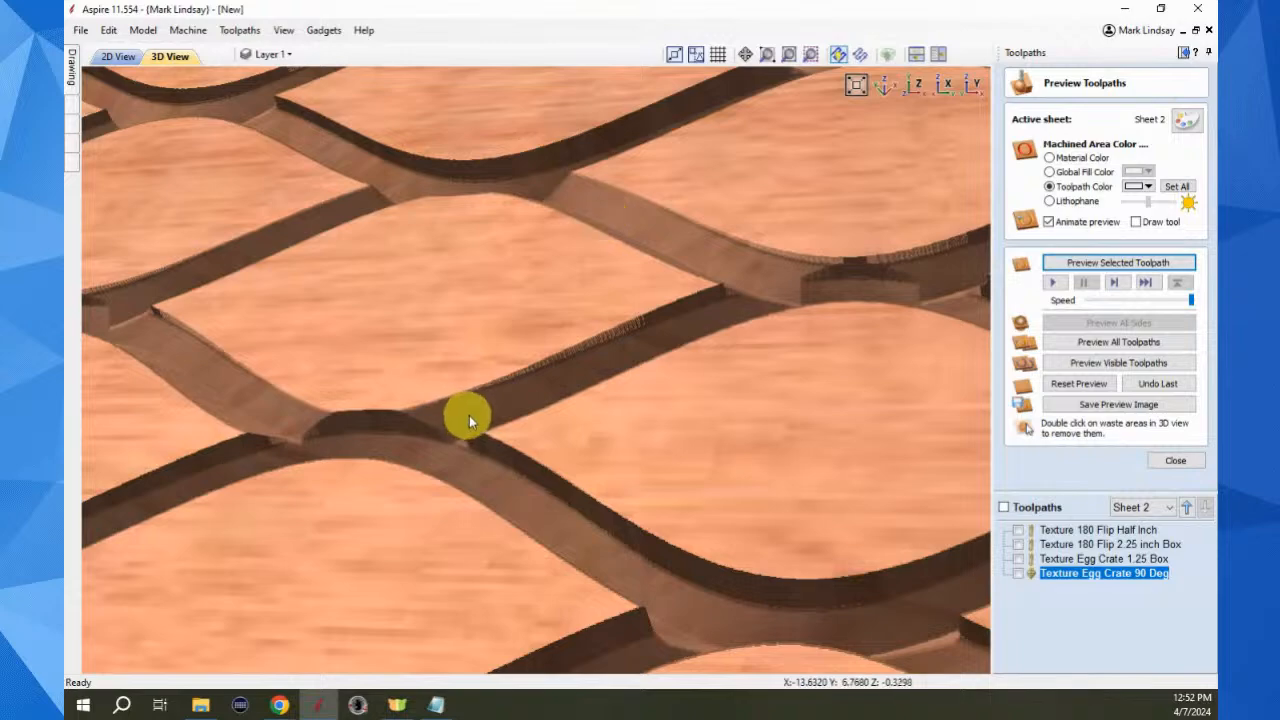
scroll(489, 440, down, 5)
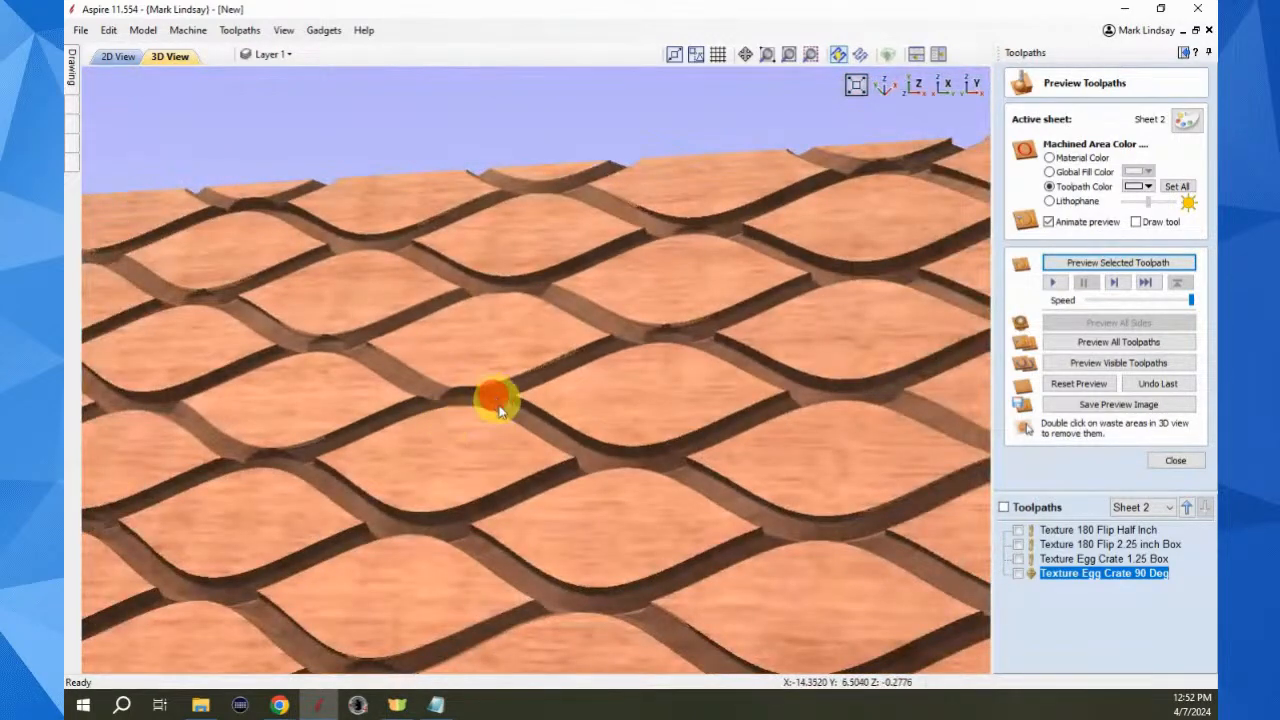
drag(497, 400, 569, 470)
scroll(590, 469, down, 4)
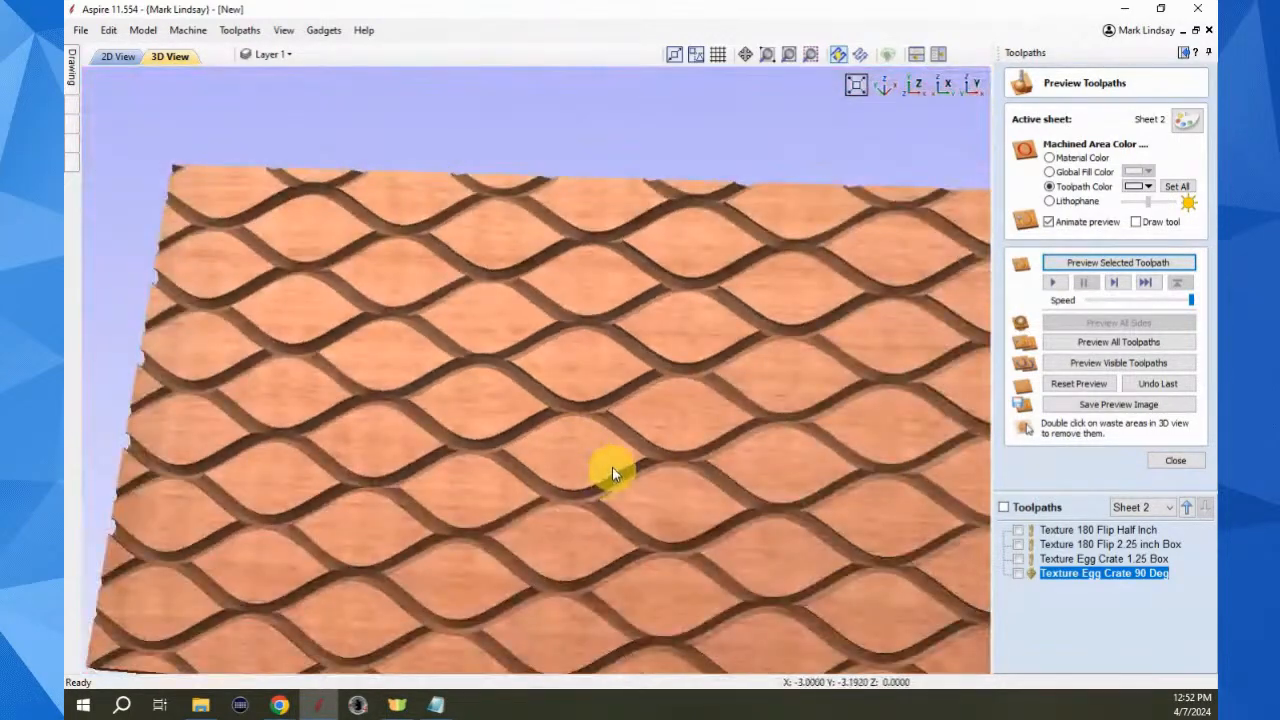
scroll(611, 466, down, 3)
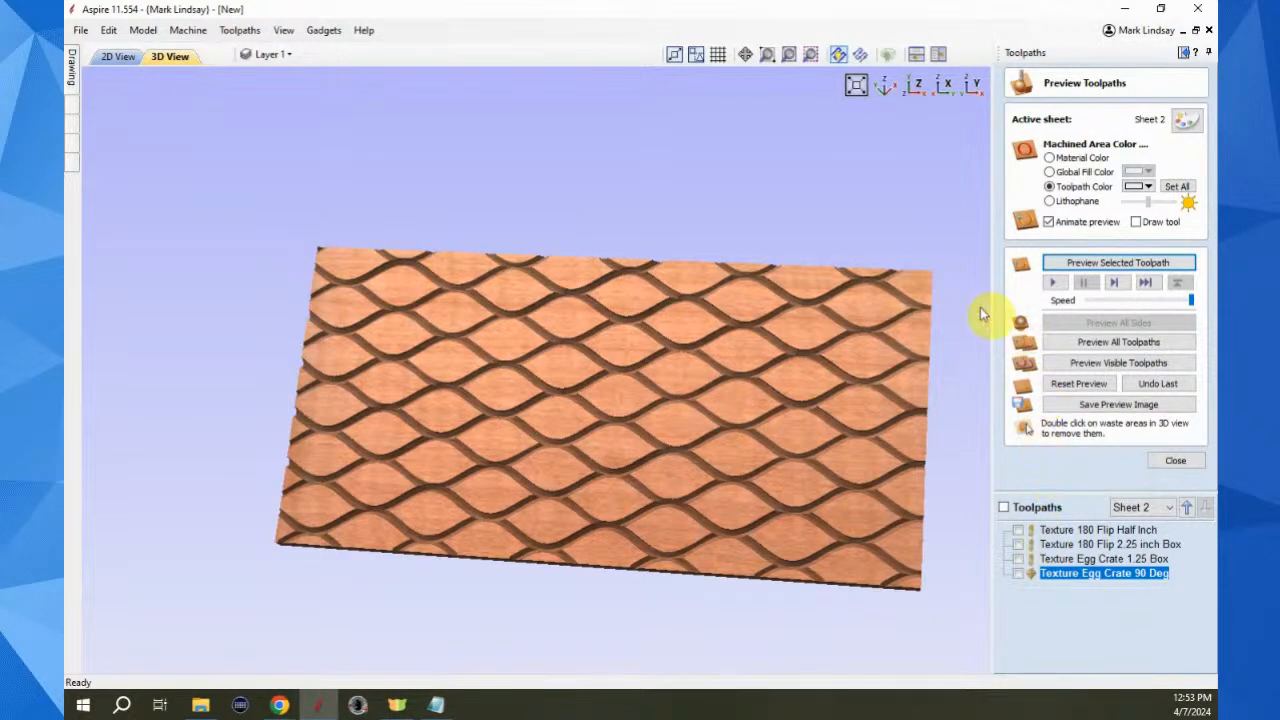
Clear the V-bit simulation from the material, close the preview and view the board straight from above
click(1080, 384)
click(1172, 460)
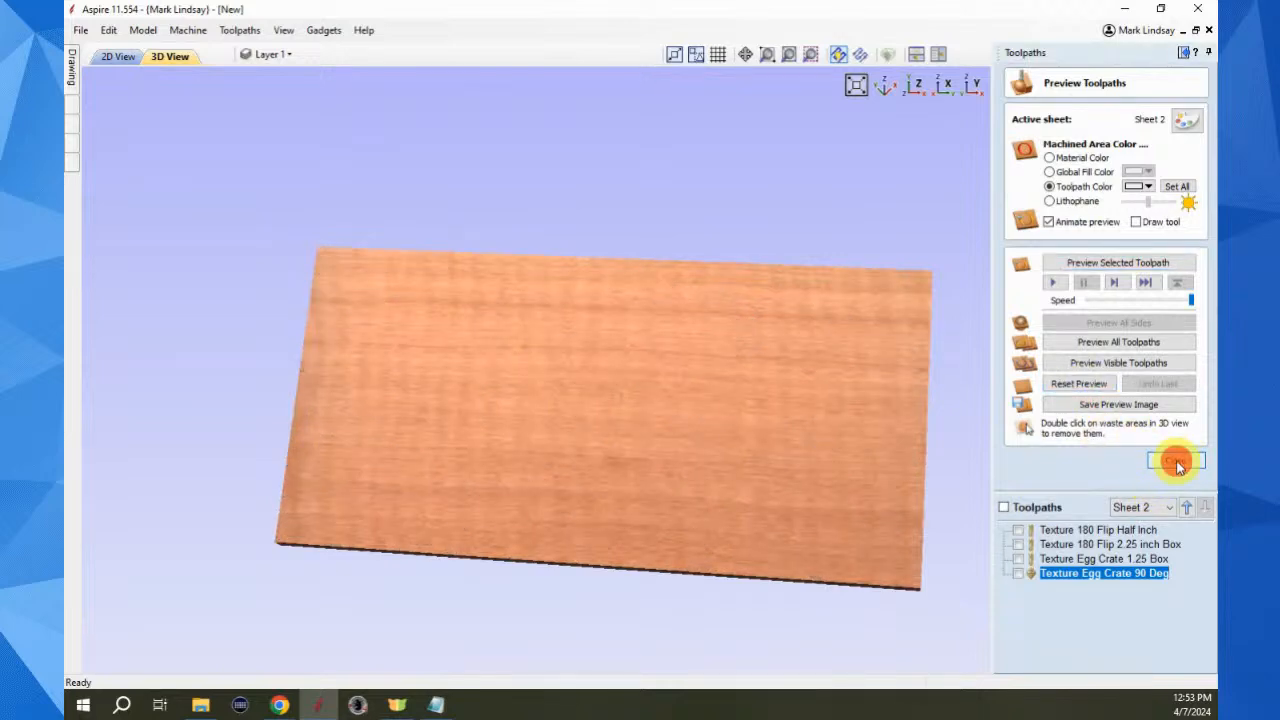
click(912, 86)
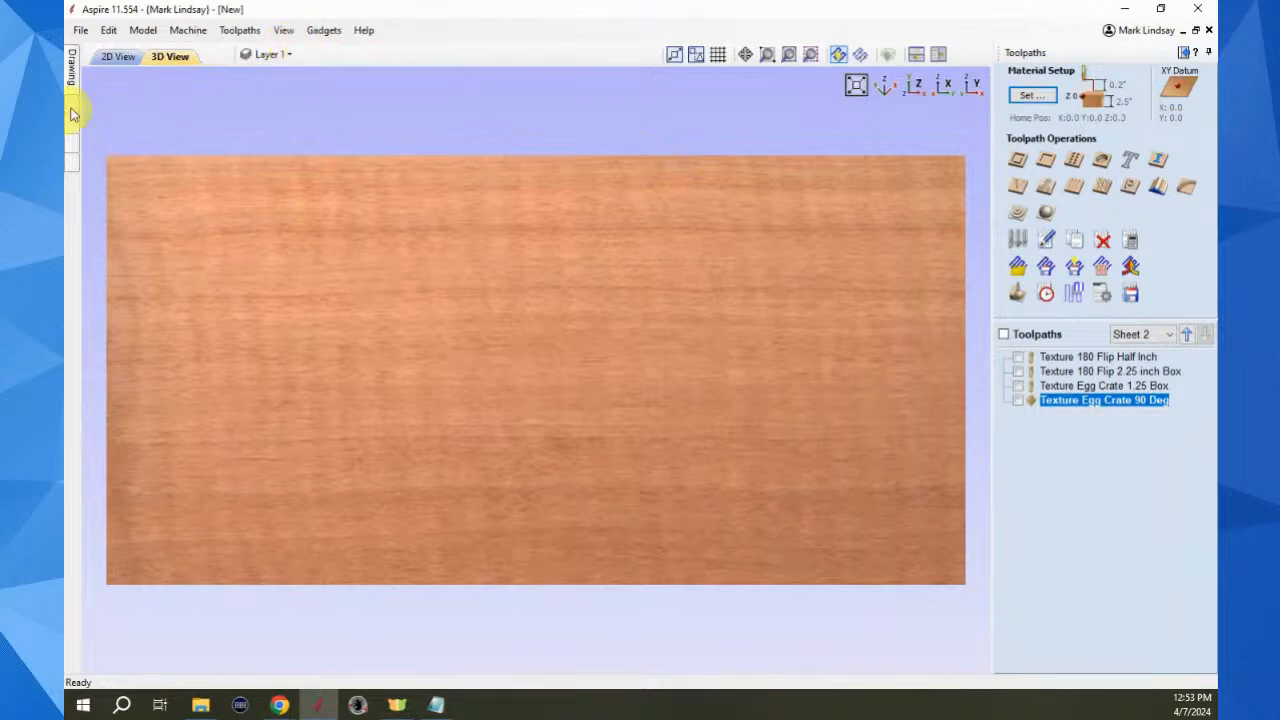
Start a new Texture Toolbox toolpath for the egg crate vectors with a maximum change rate of 1
click(320, 32)
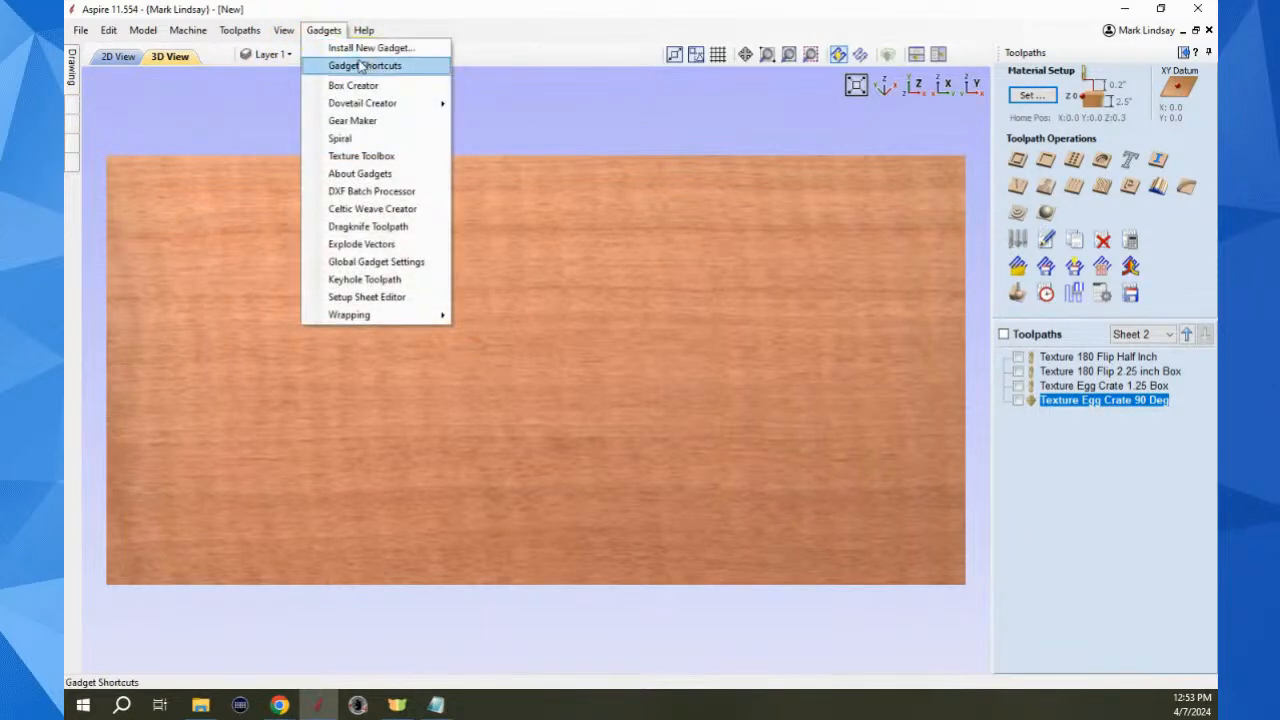
click(360, 156)
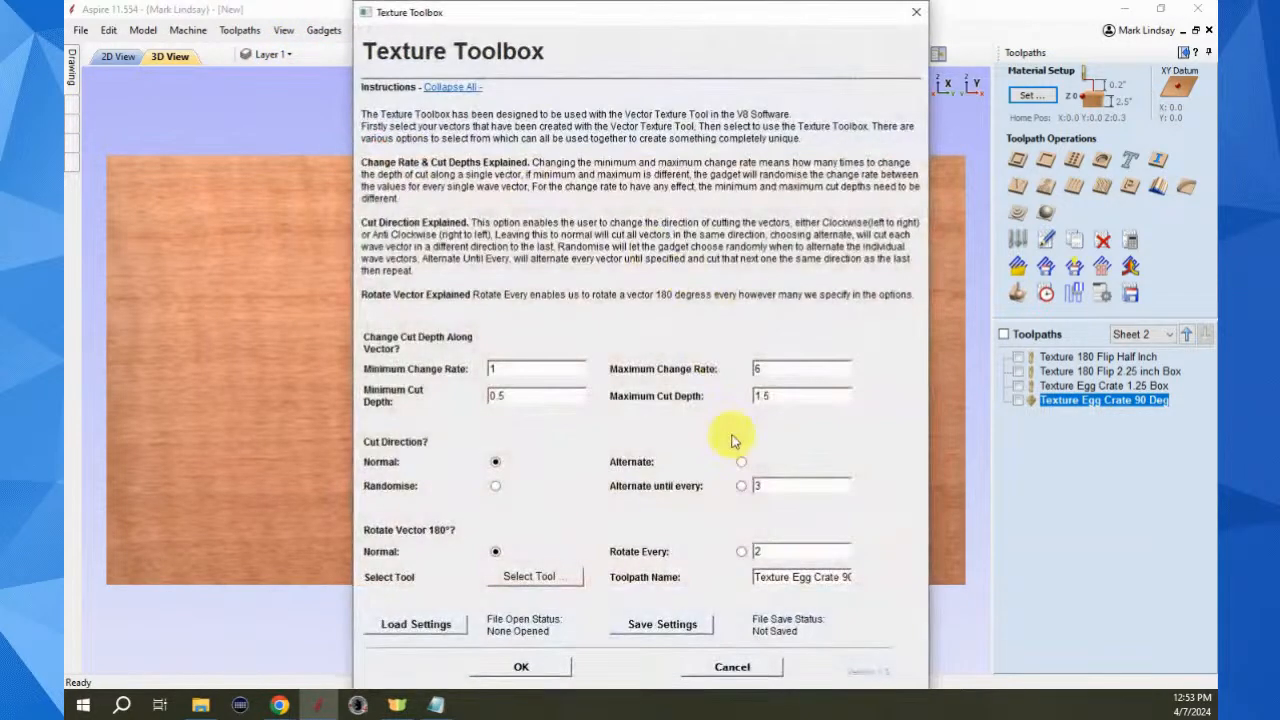
click(770, 368)
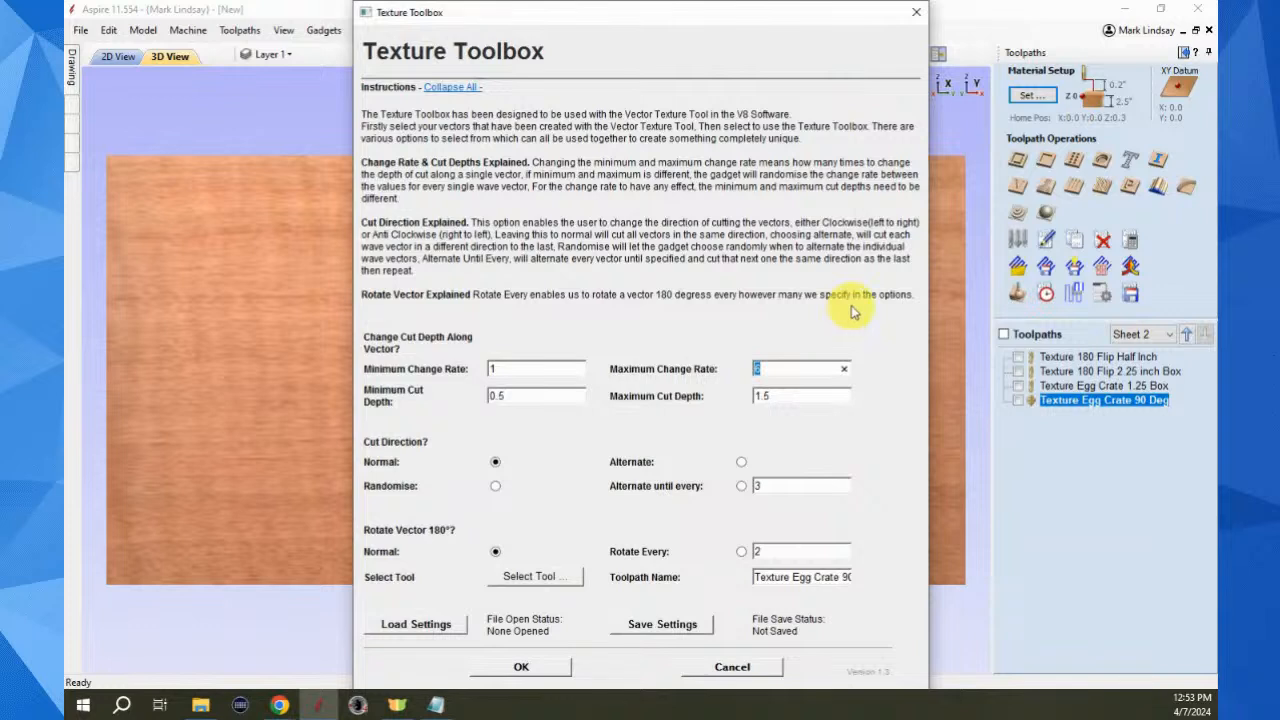
text(1)
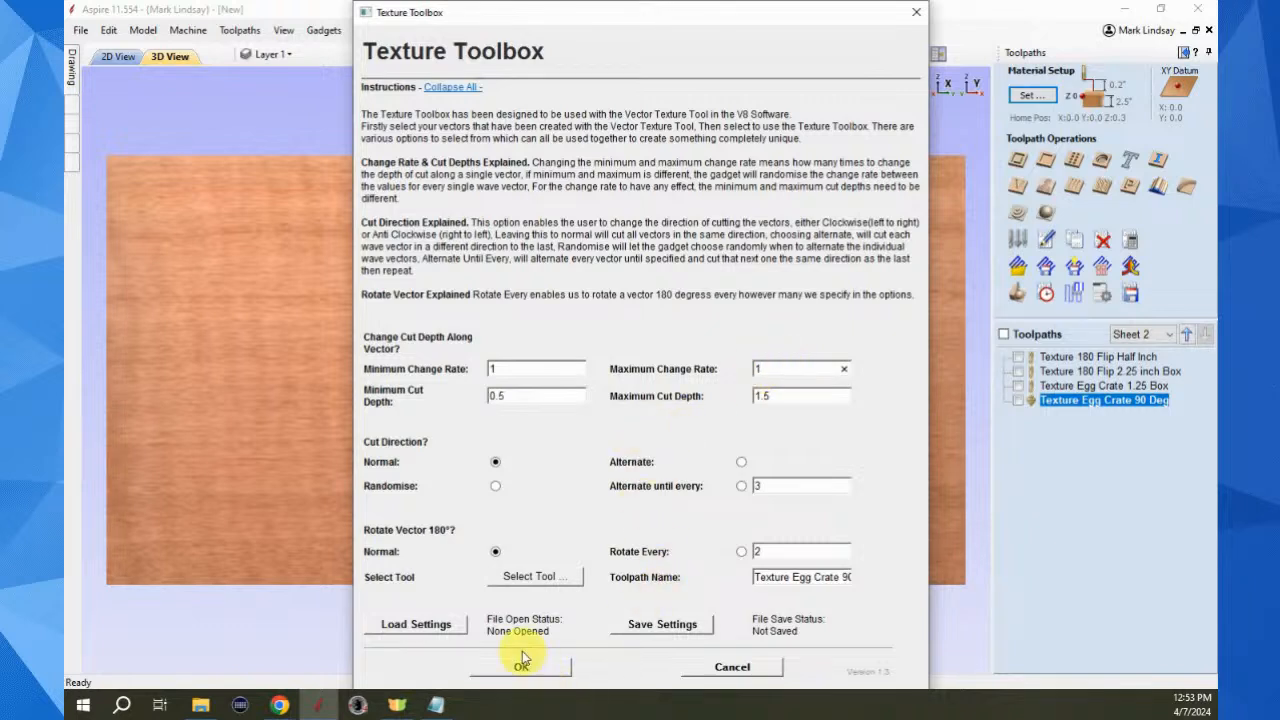
Name the toolpath Texture Egg Crate 90 NC and generate it with the remaining gadget settings as they are
click(851, 577)
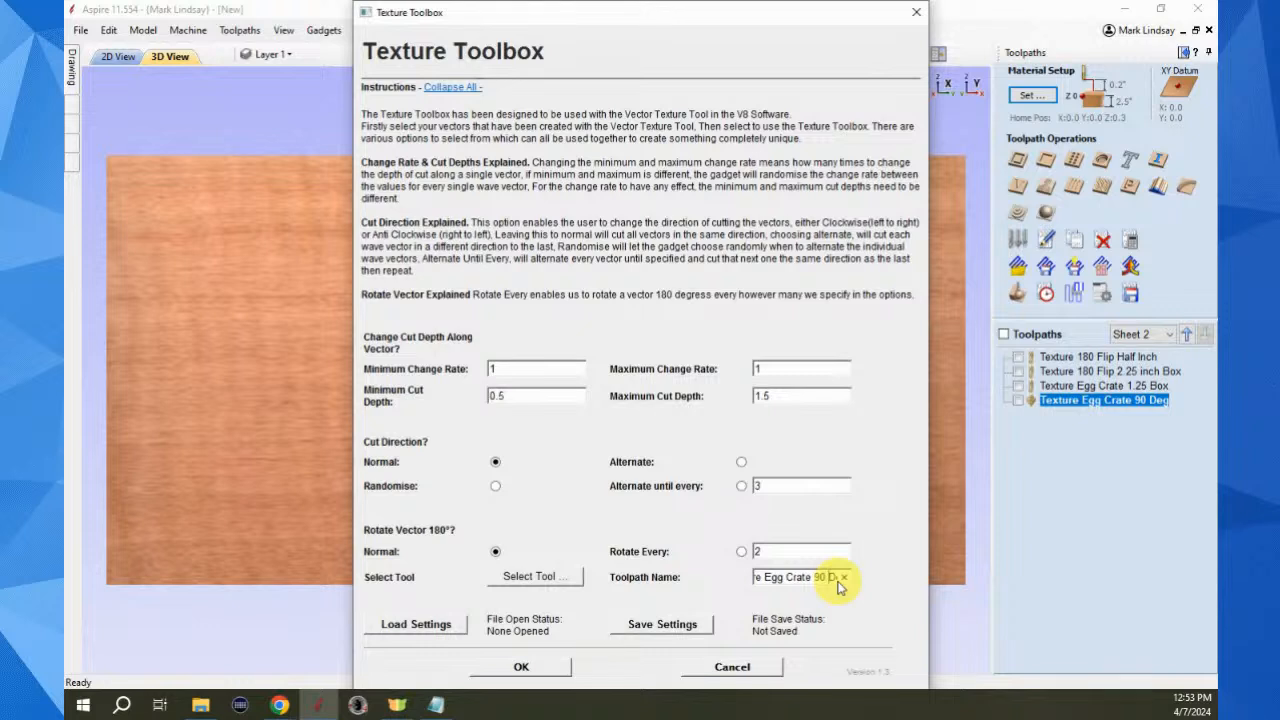
key(End)
key(BackSpace)
key(BackSpace)
key(BackSpace)
text(NC)
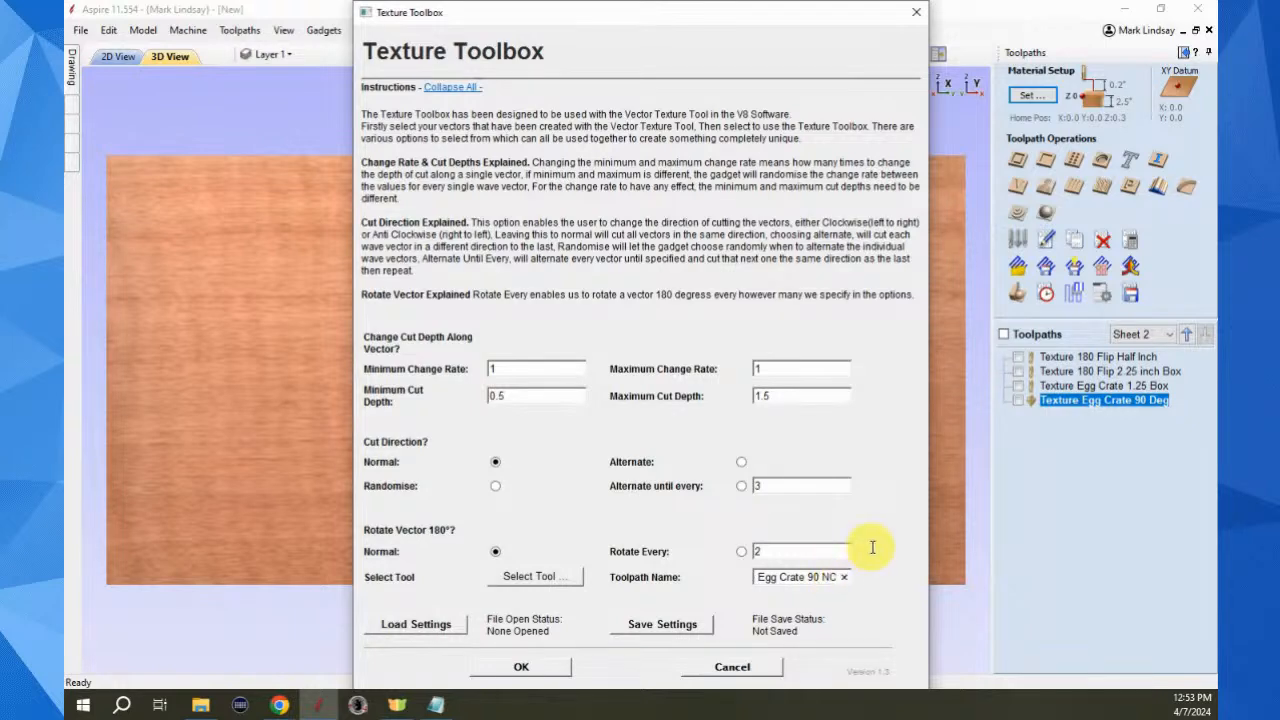
click(521, 666)
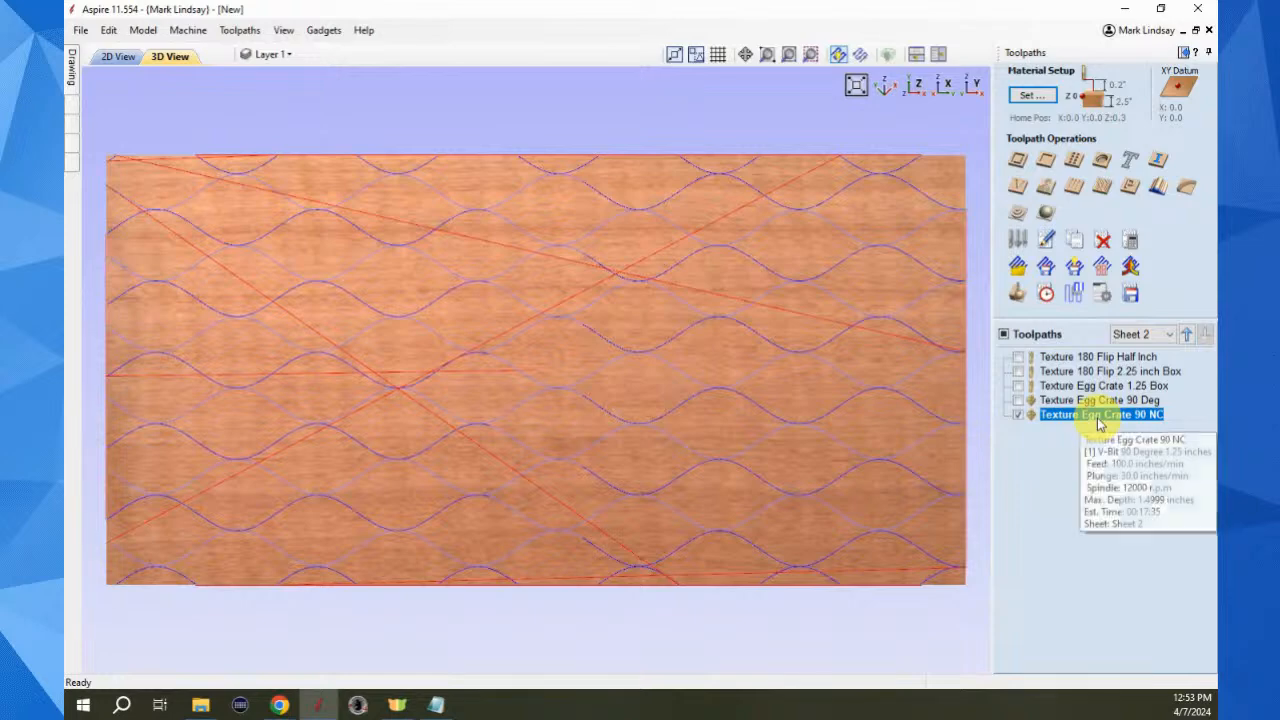
Simulate the Texture Egg Crate 90 NC toolpath on the board and look at its grooves close up at an angle
click(1016, 292)
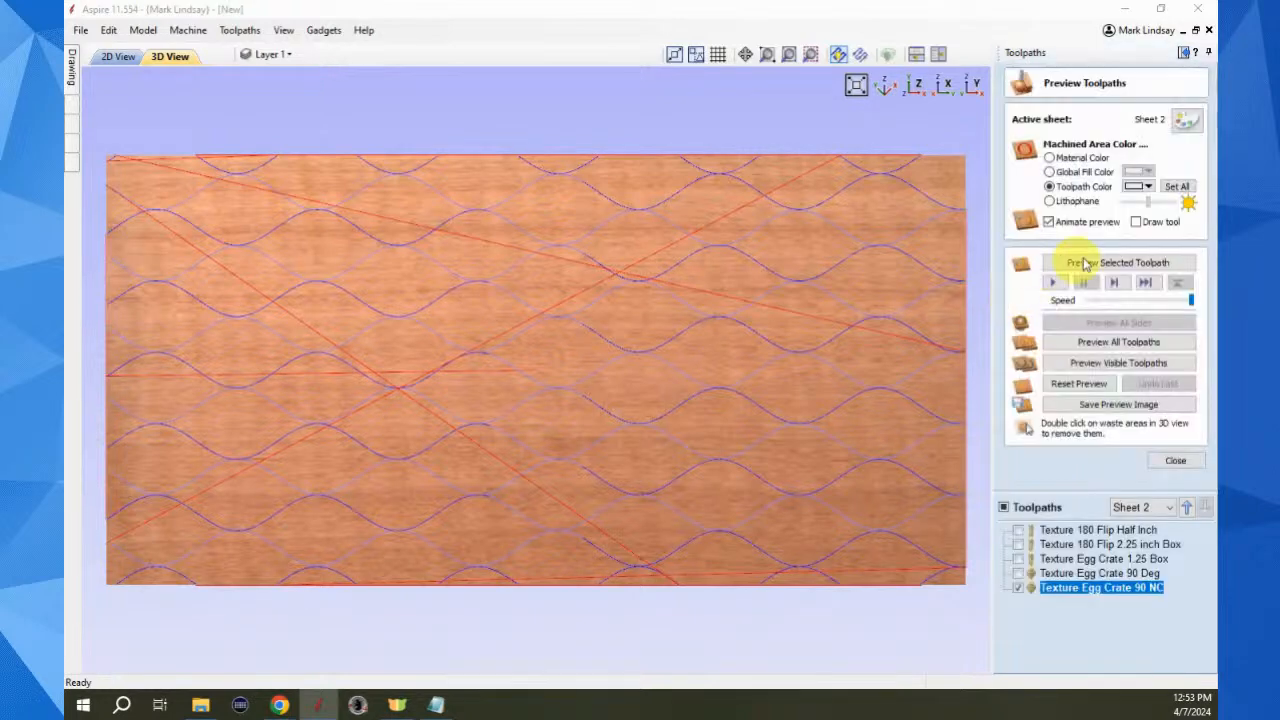
click(1127, 264)
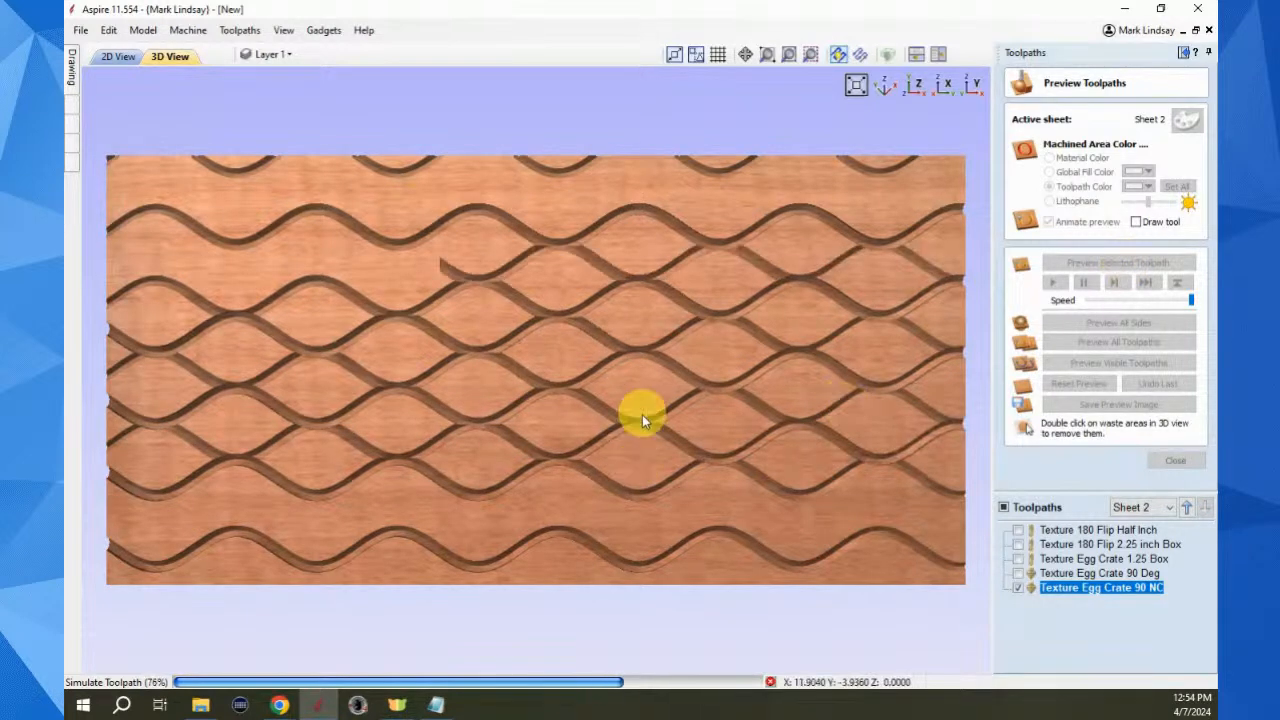
scroll(732, 293, up, 5)
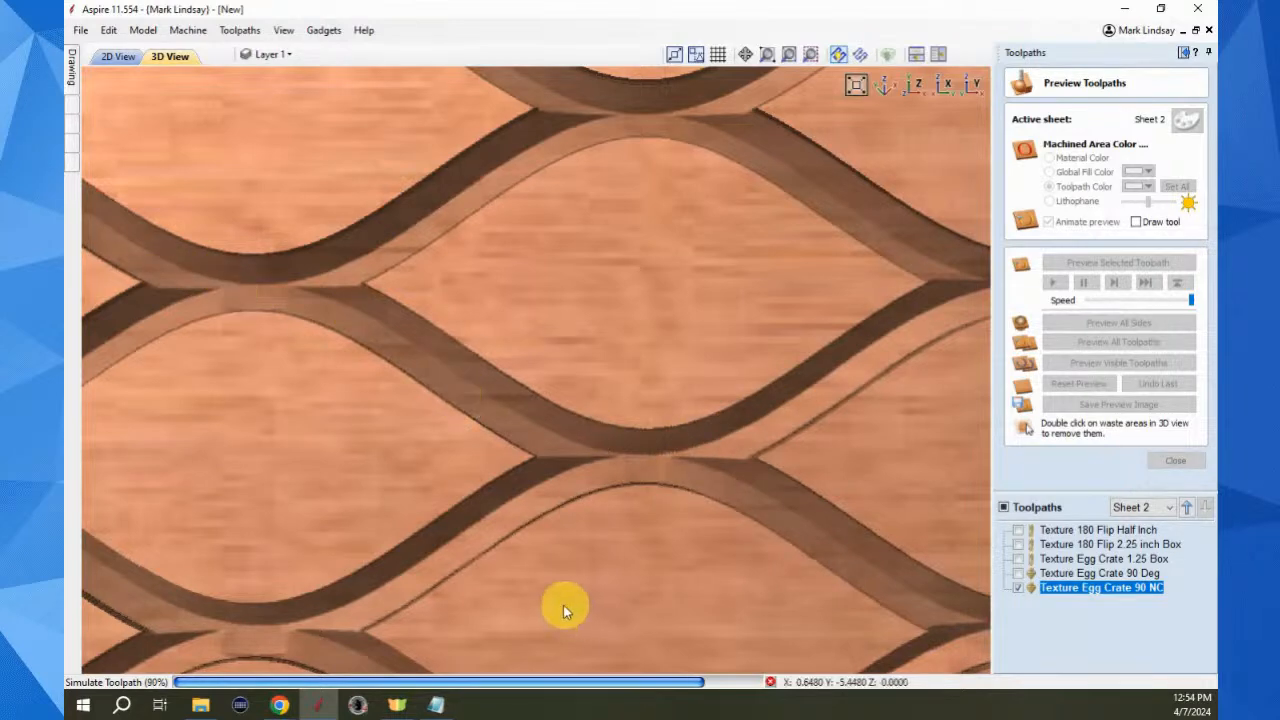
drag(563, 603, 561, 422)
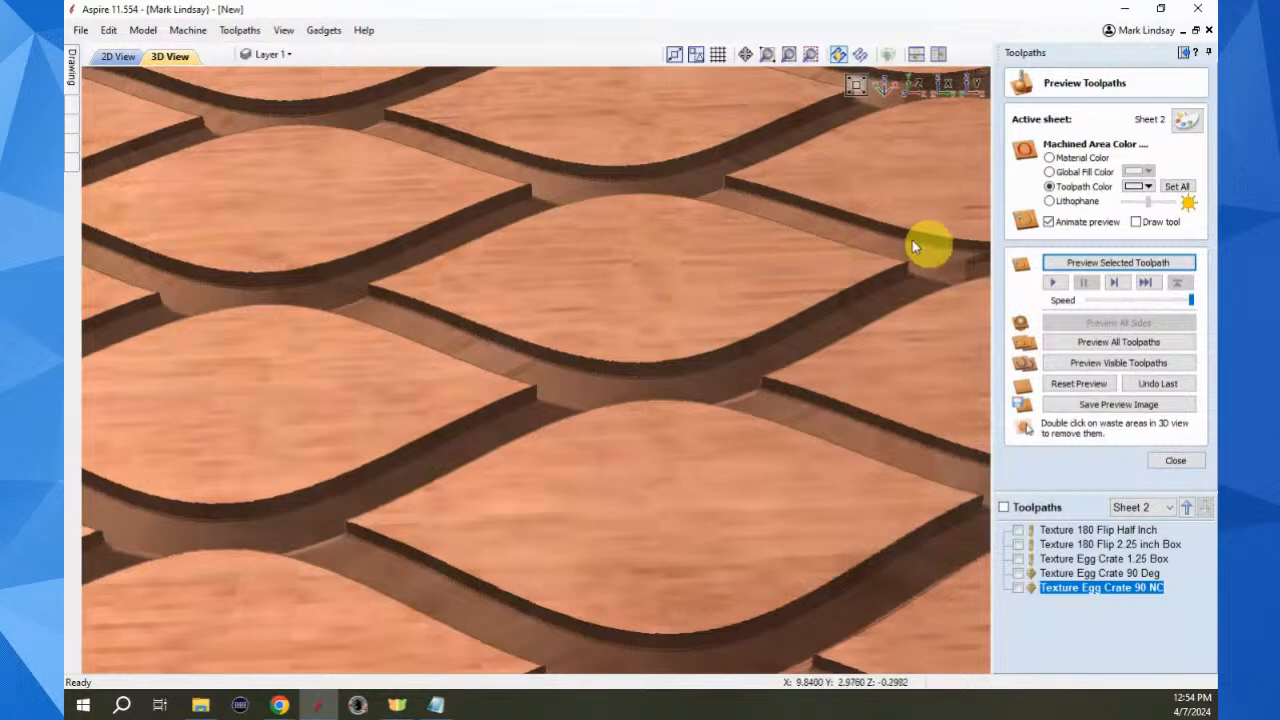
Inspect the simulated egg crate grooves across the whole board from several angles, ending with a straight-down view
drag(620, 303, 677, 539)
scroll(600, 452, down, 8)
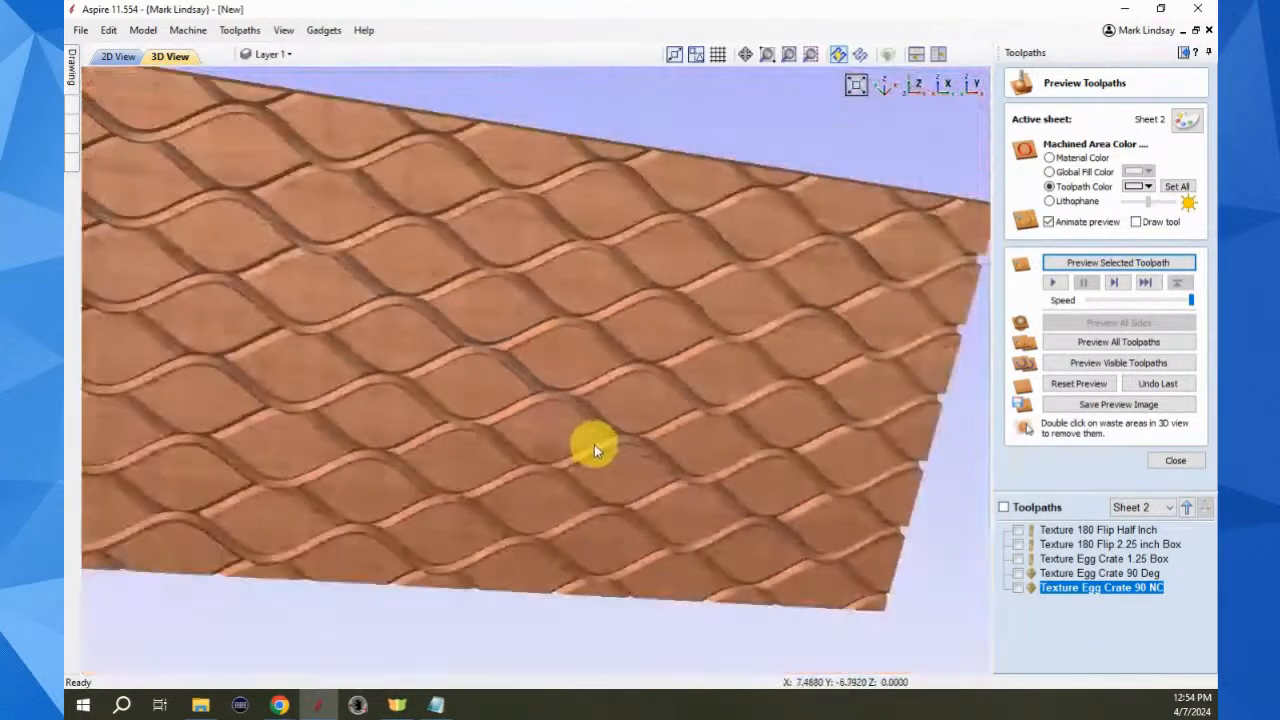
drag(738, 576, 790, 300)
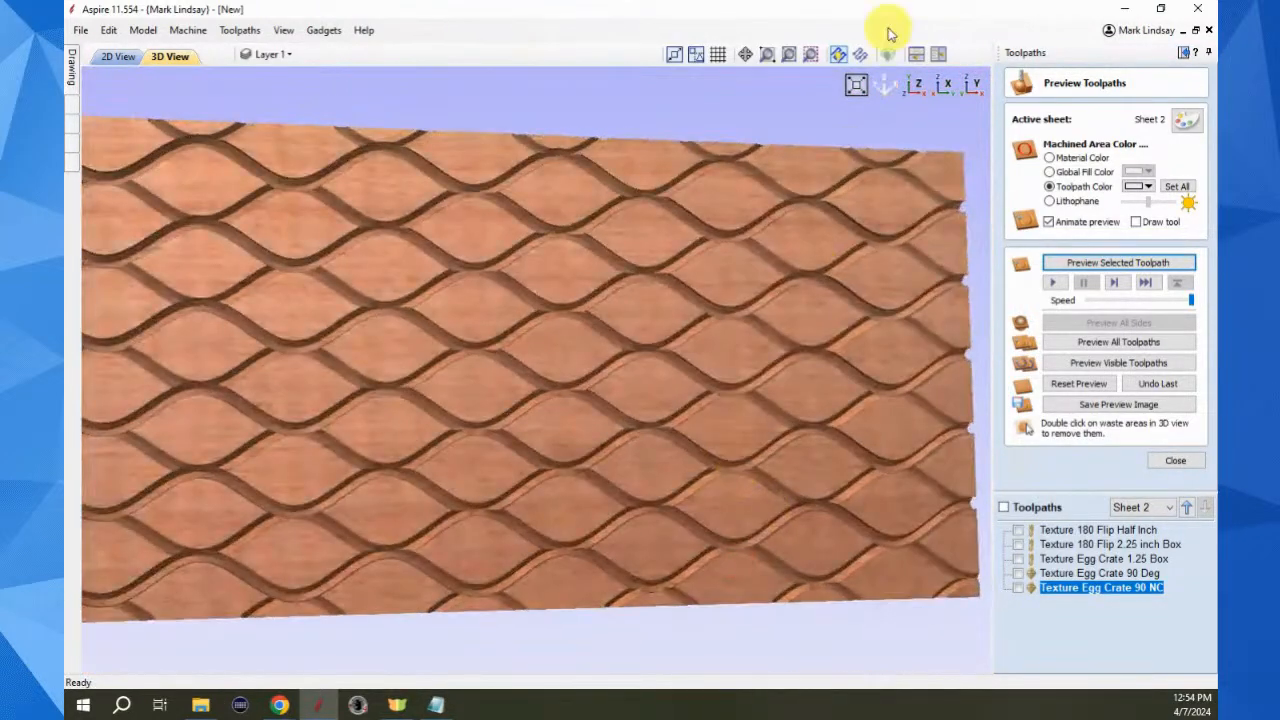
click(916, 86)
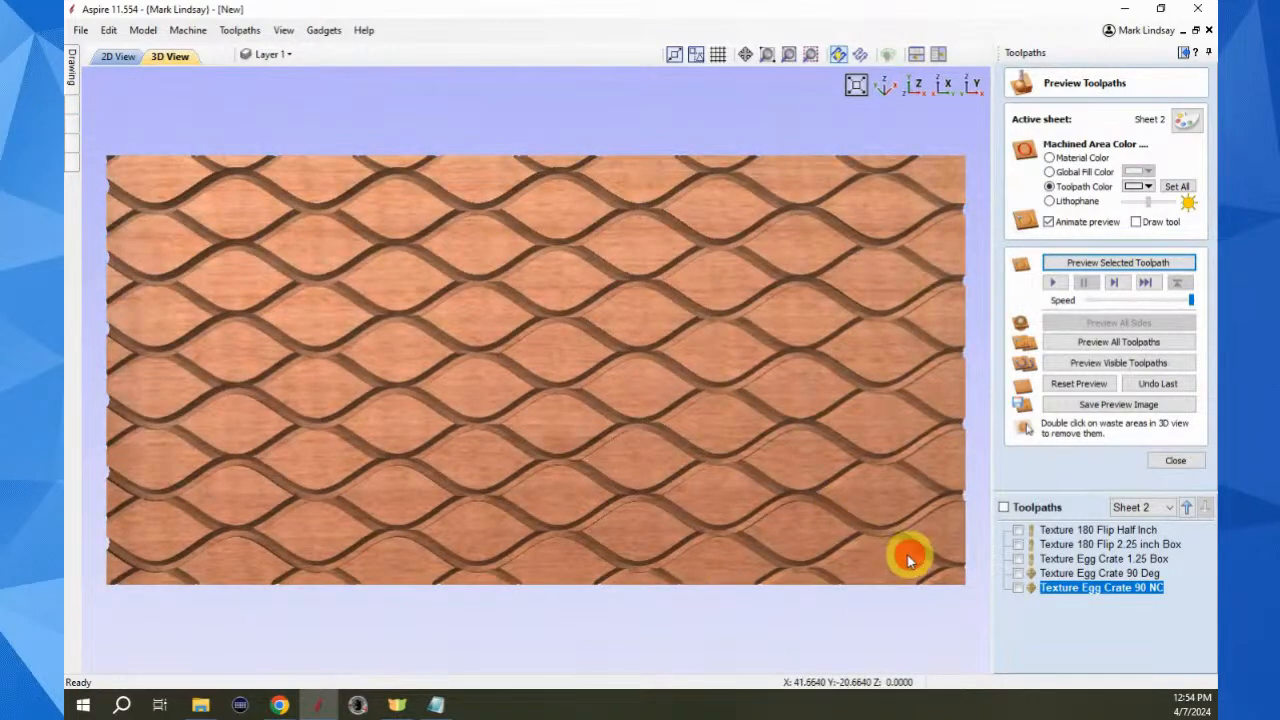
drag(909, 551, 800, 457)
drag(514, 306, 701, 402)
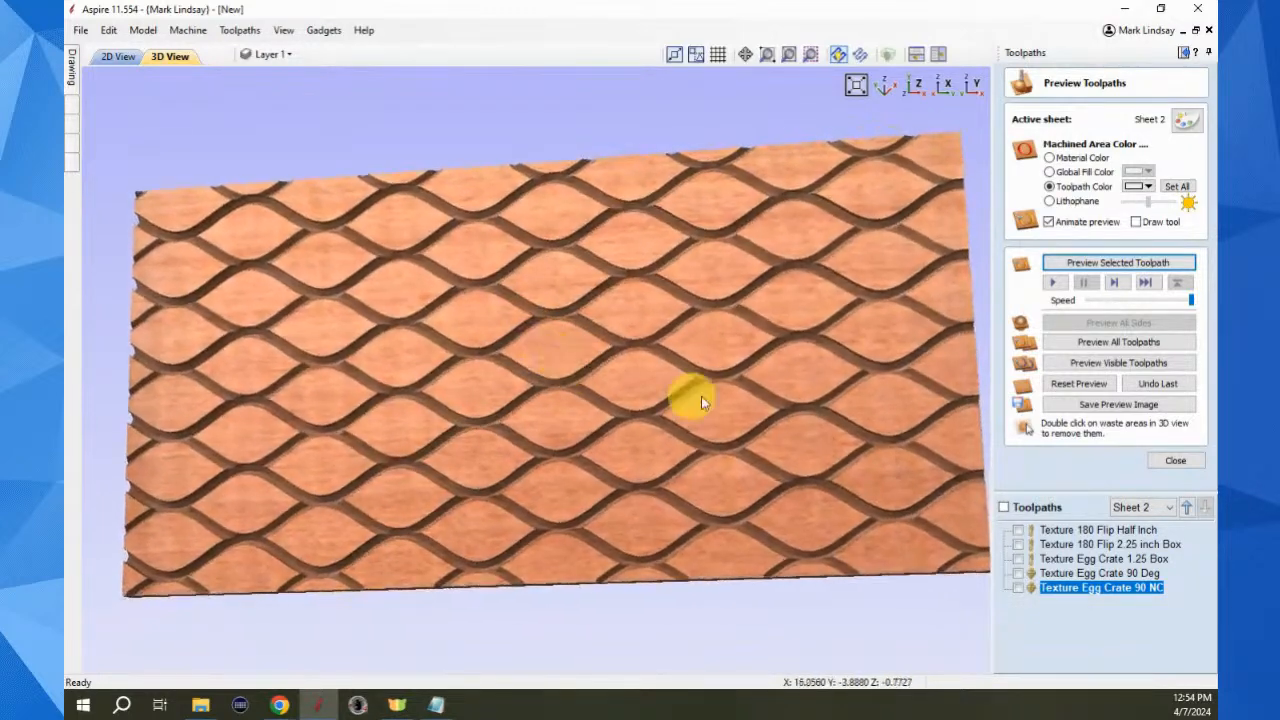
click(914, 88)
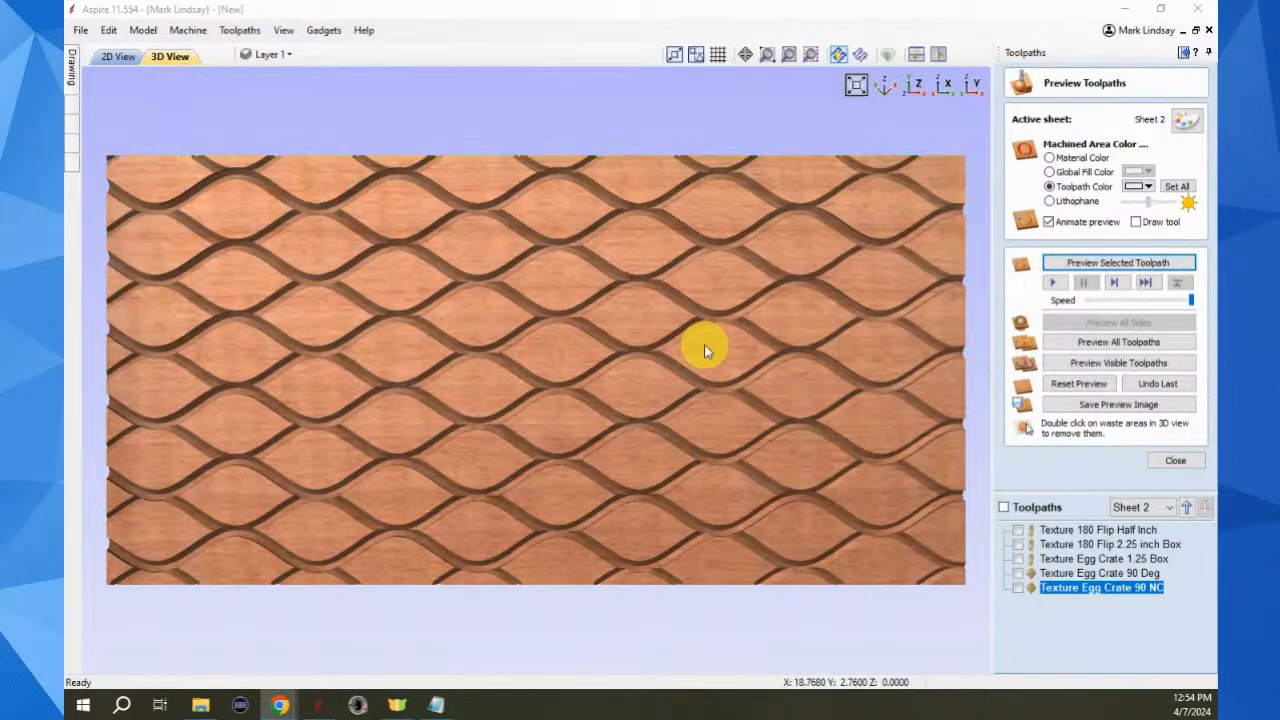
Review the Create Component from Toolpath Preview command among the component creation options, keeping the plan view of the board
click(803, 393)
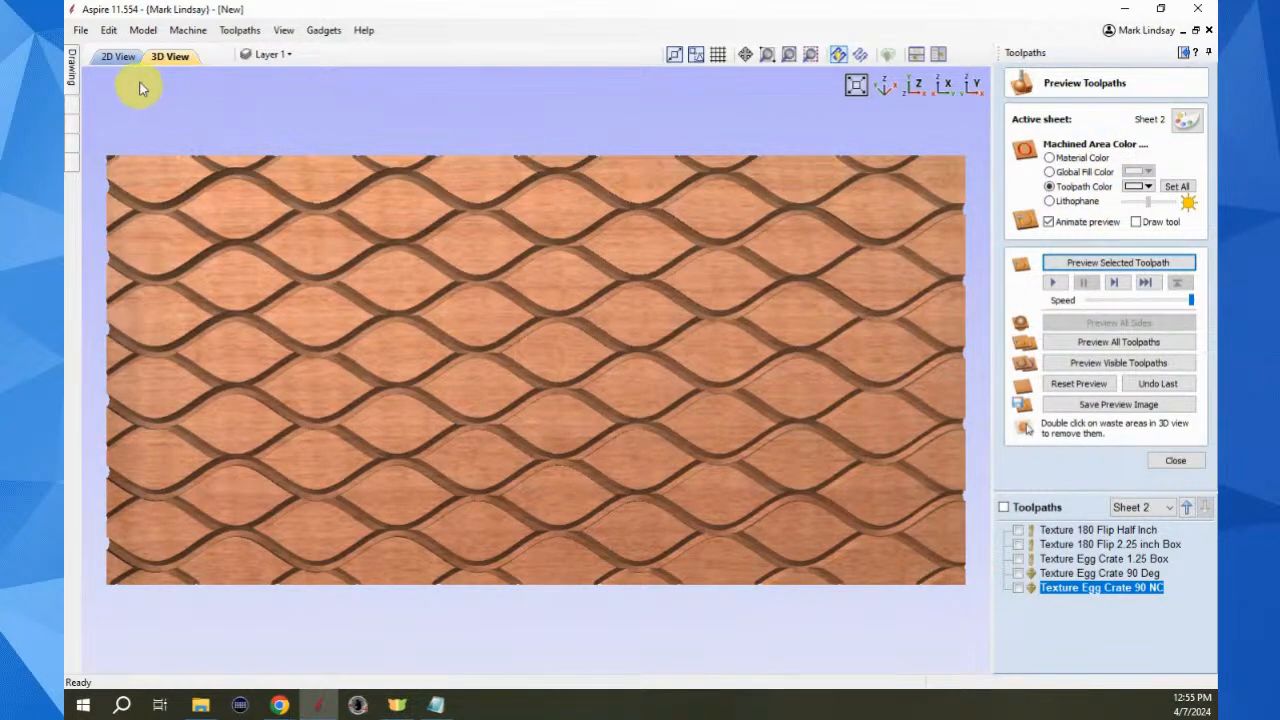
click(142, 31)
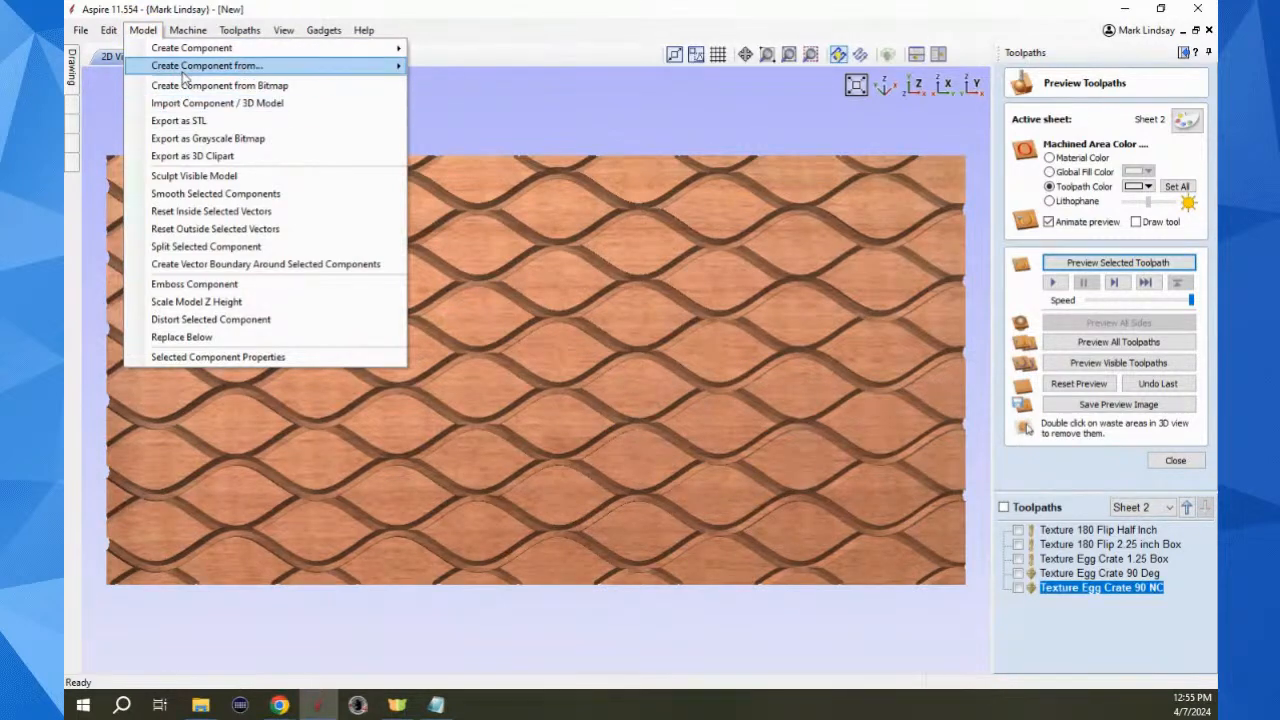
mouse_move(190, 74)
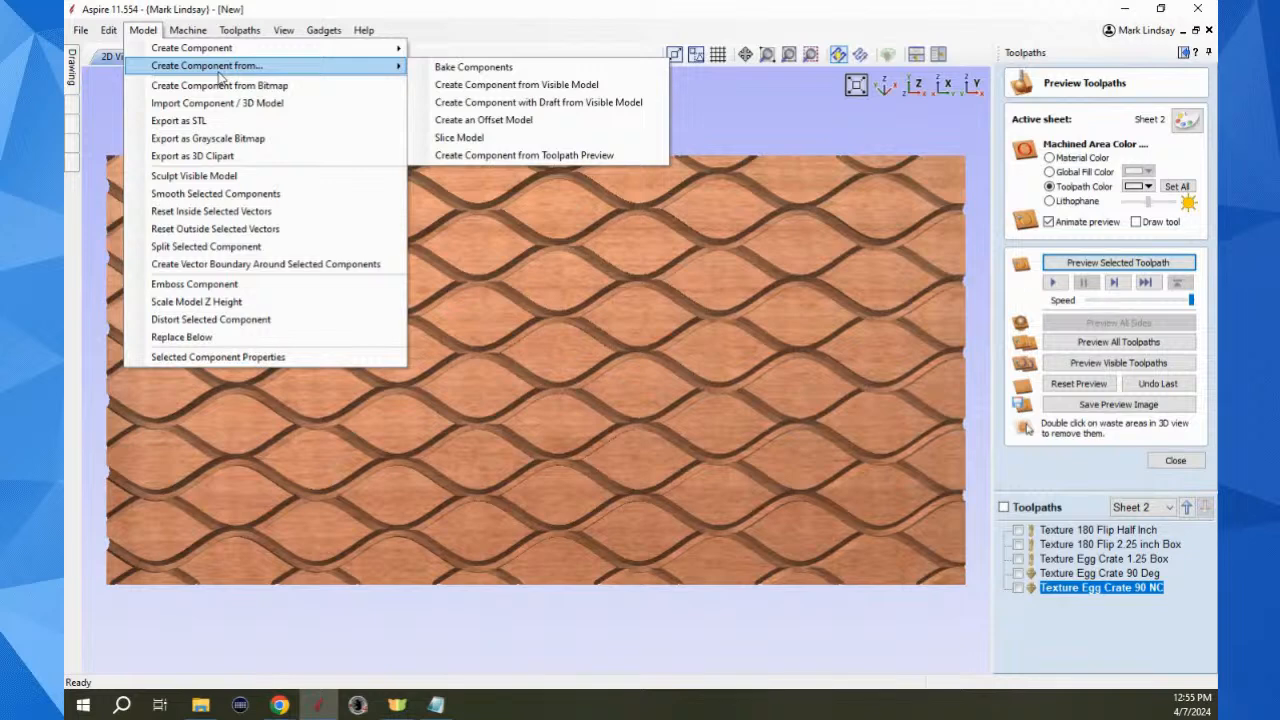
click(630, 156)
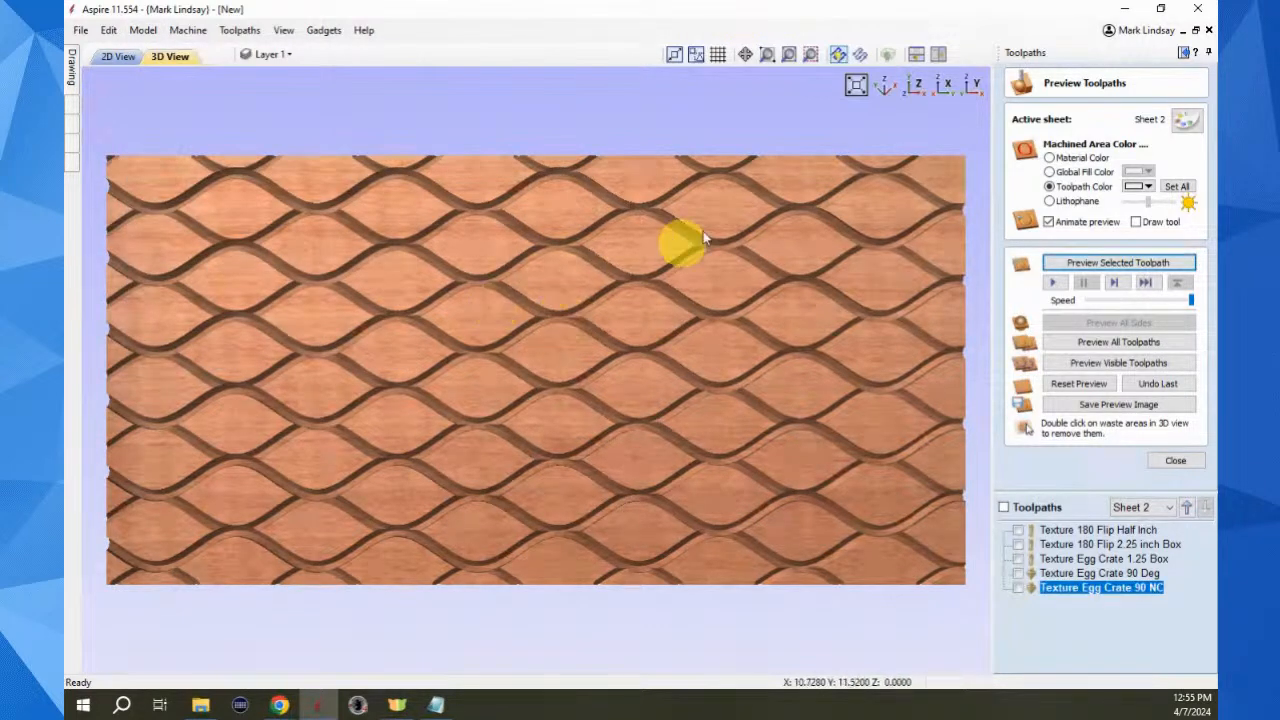
click(912, 90)
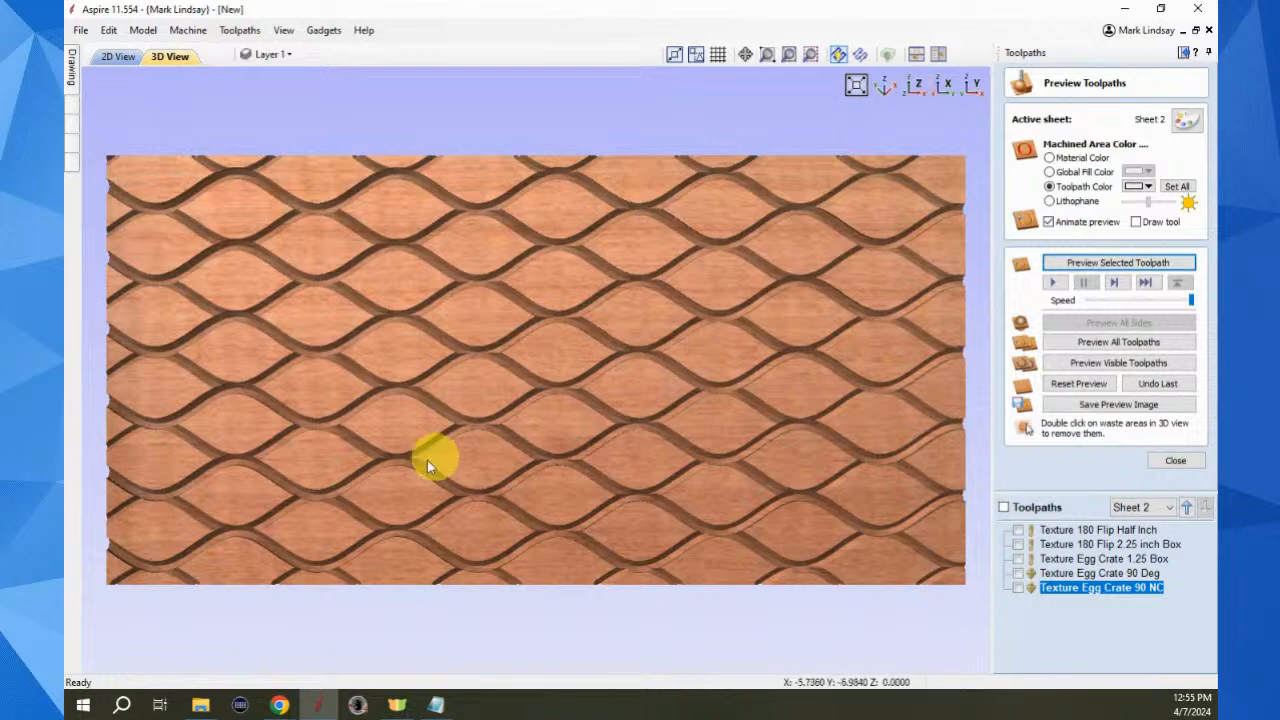
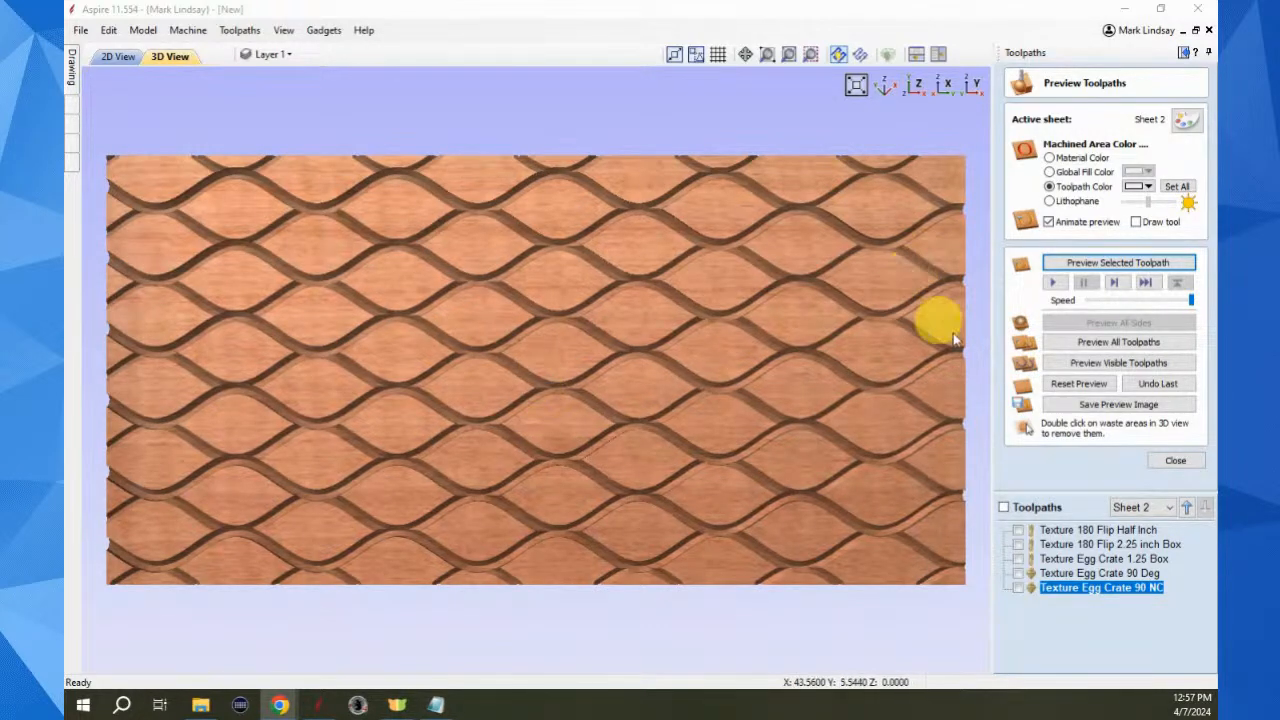
Clear the simulated cuts from the material and return to the 2D drawing of the egg crate vectors
click(1095, 385)
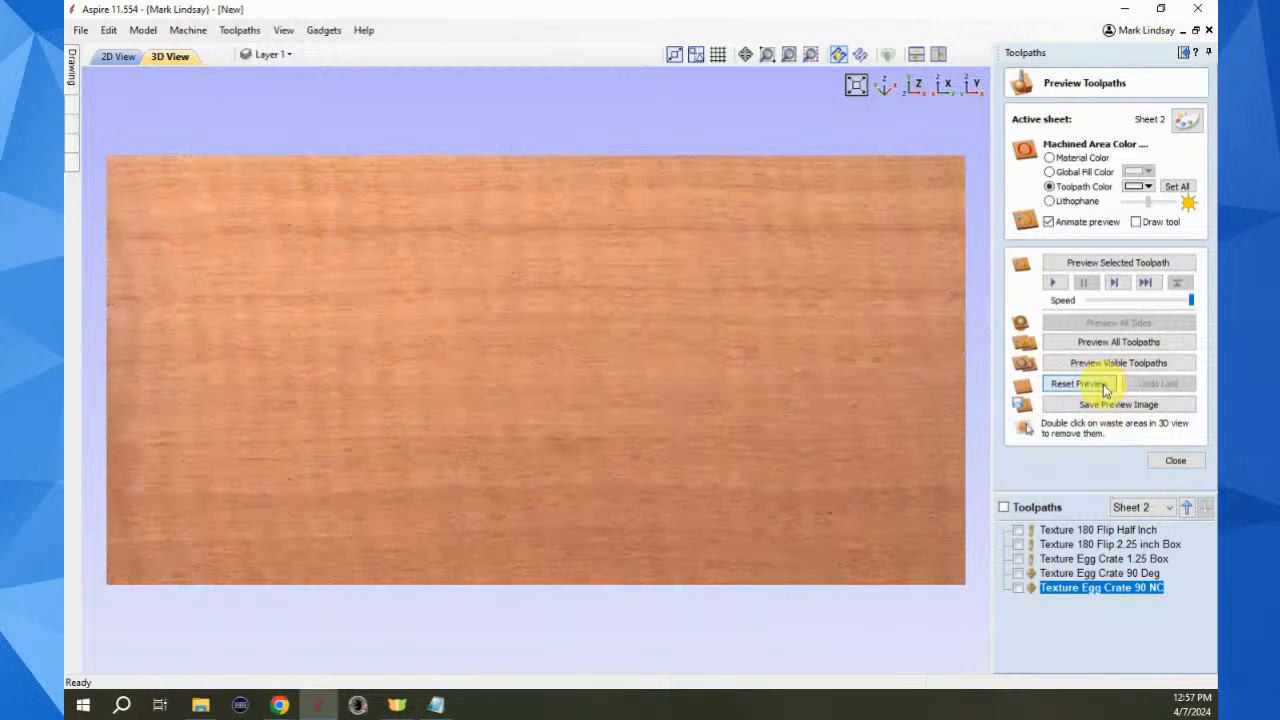
click(1183, 52)
click(300, 57)
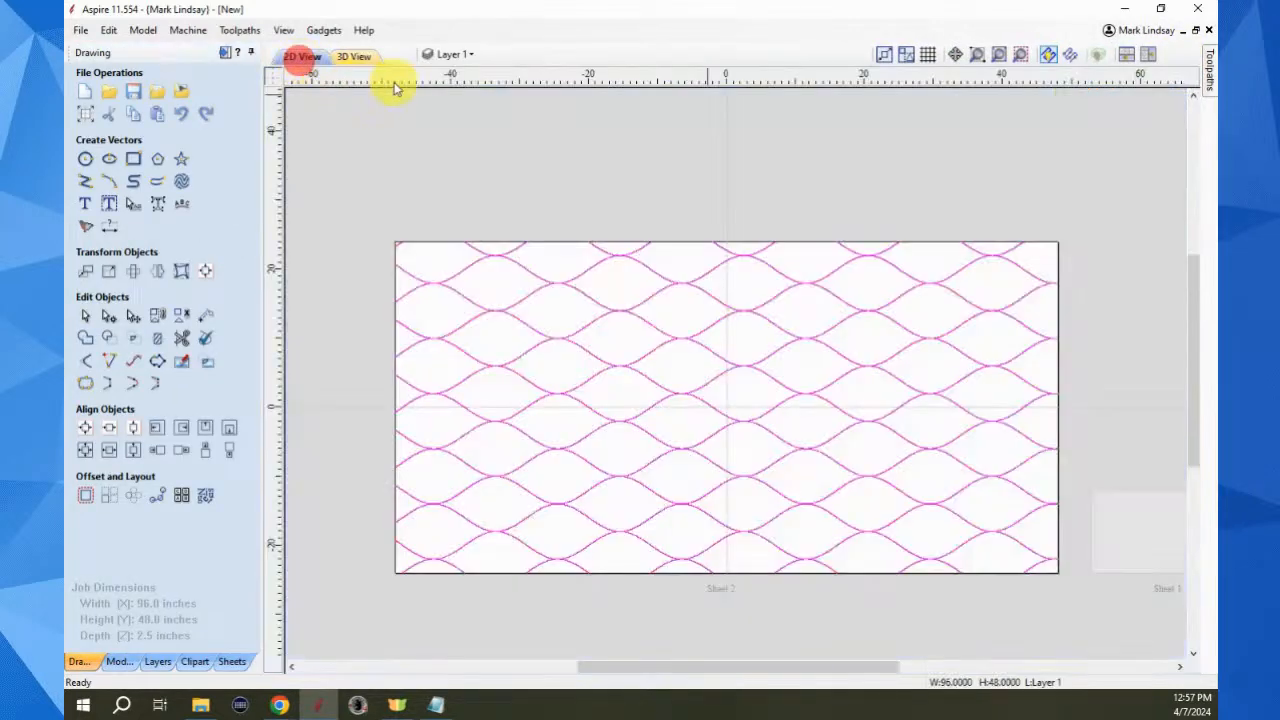
Reselect the egg crate wave vectors and review the Distort Object envelope options, closing the tool without distorting anything
click(550, 184)
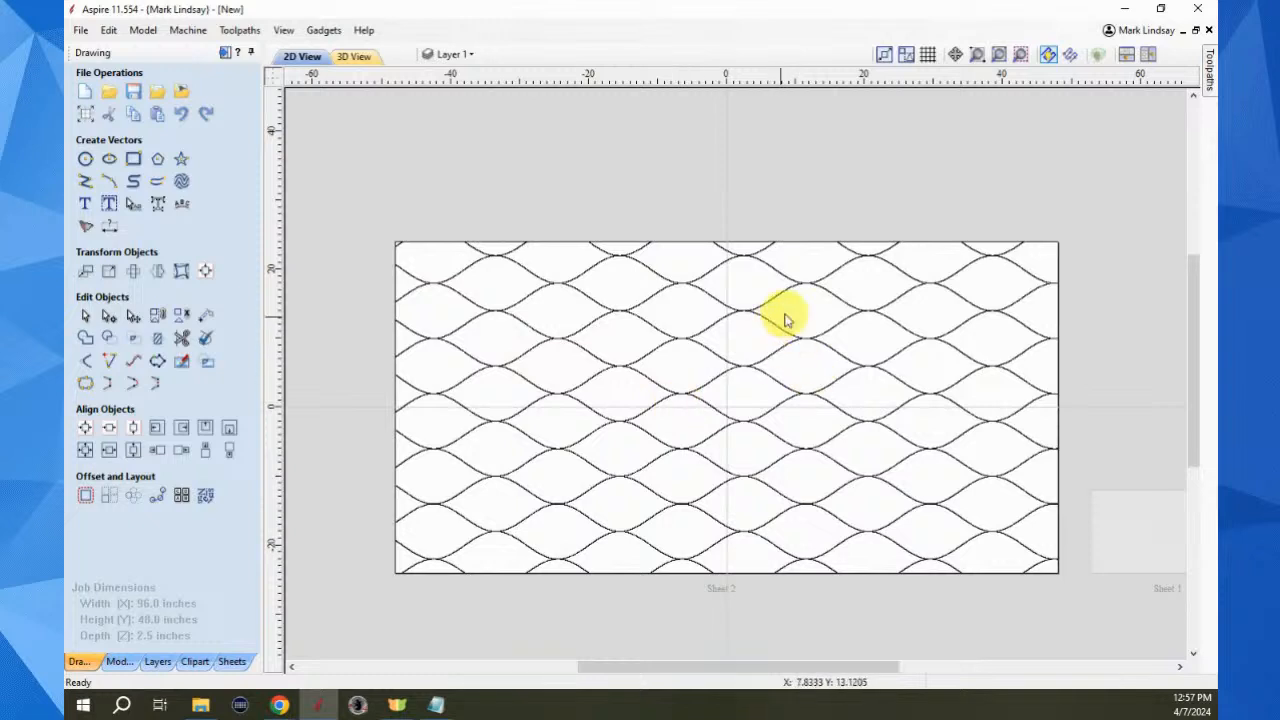
click(817, 307)
click(864, 250)
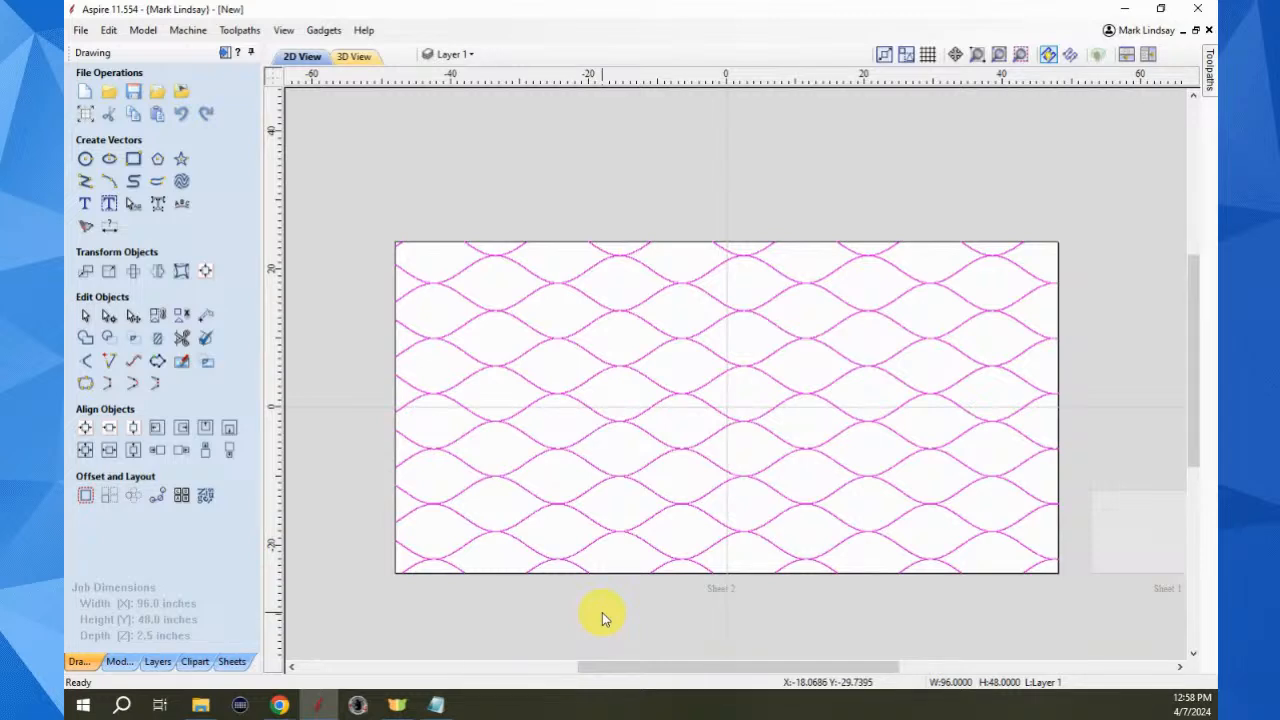
click(180, 276)
click(410, 337)
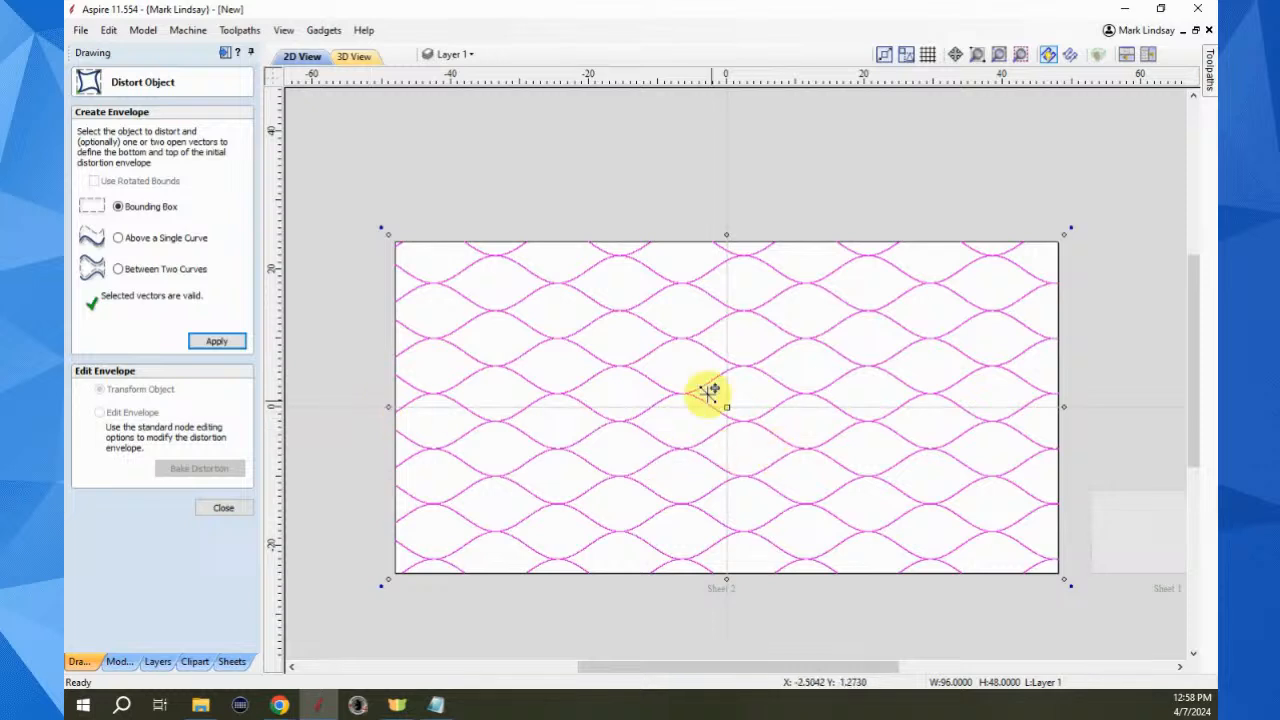
click(223, 509)
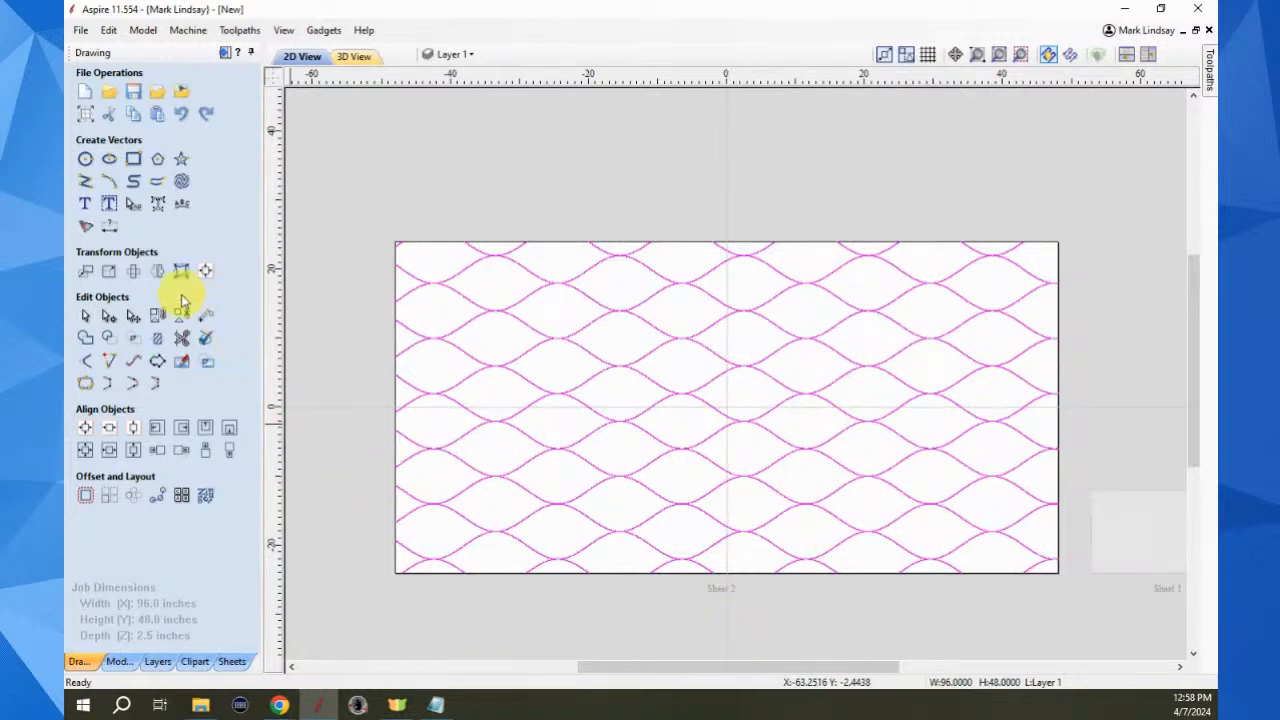
Preview a vector texture with the noise raised to about halfway, inspect the jagged wave lines and cancel the texture
click(184, 207)
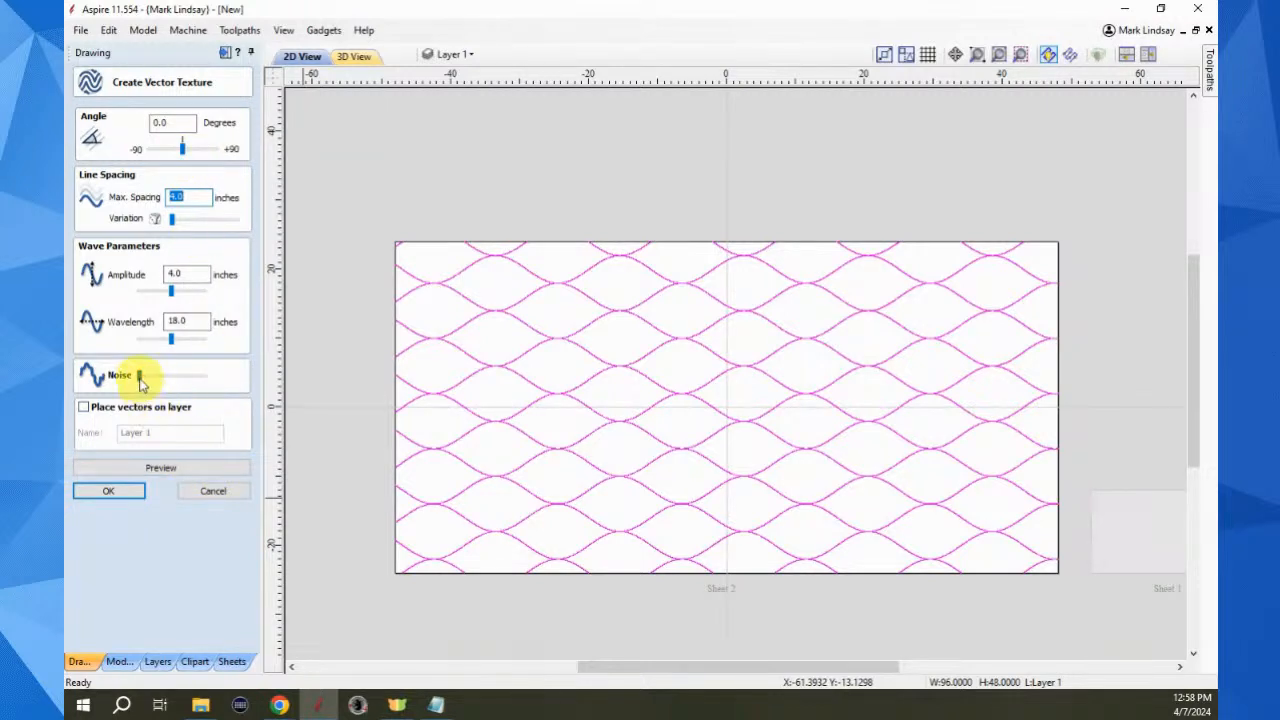
drag(140, 380, 175, 382)
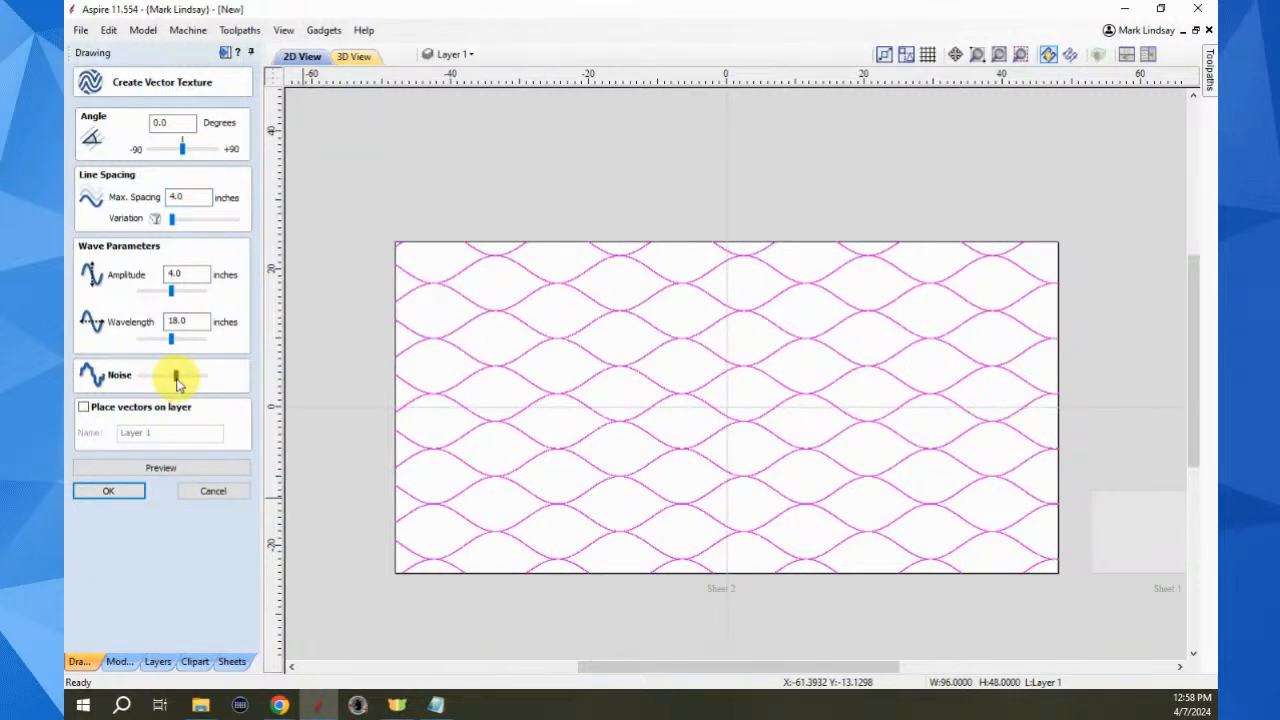
click(117, 494)
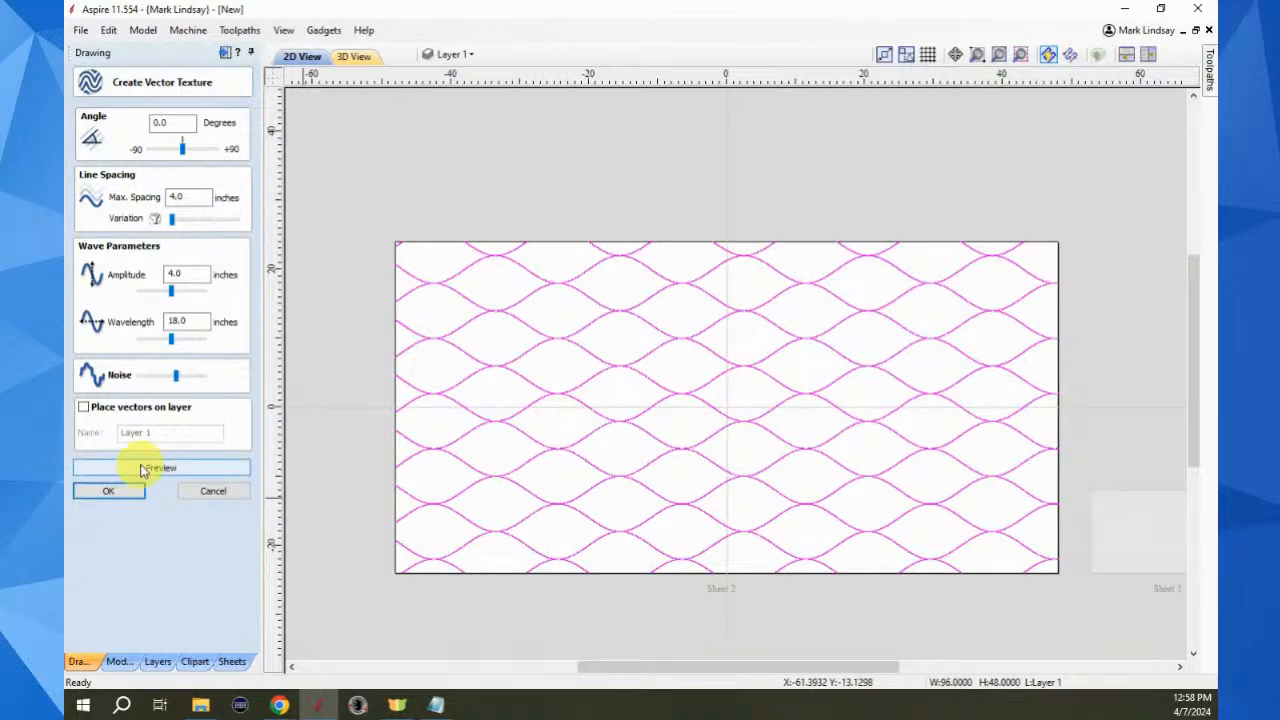
click(140, 468)
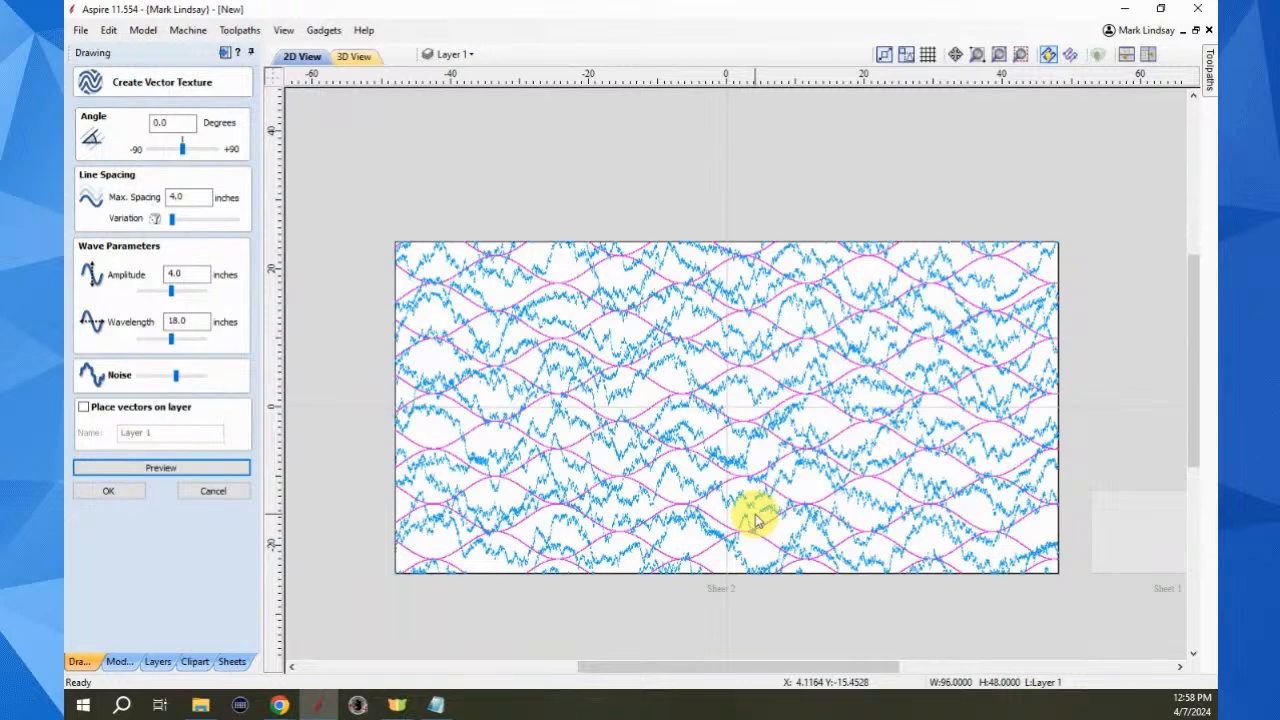
scroll(735, 468, up, 2)
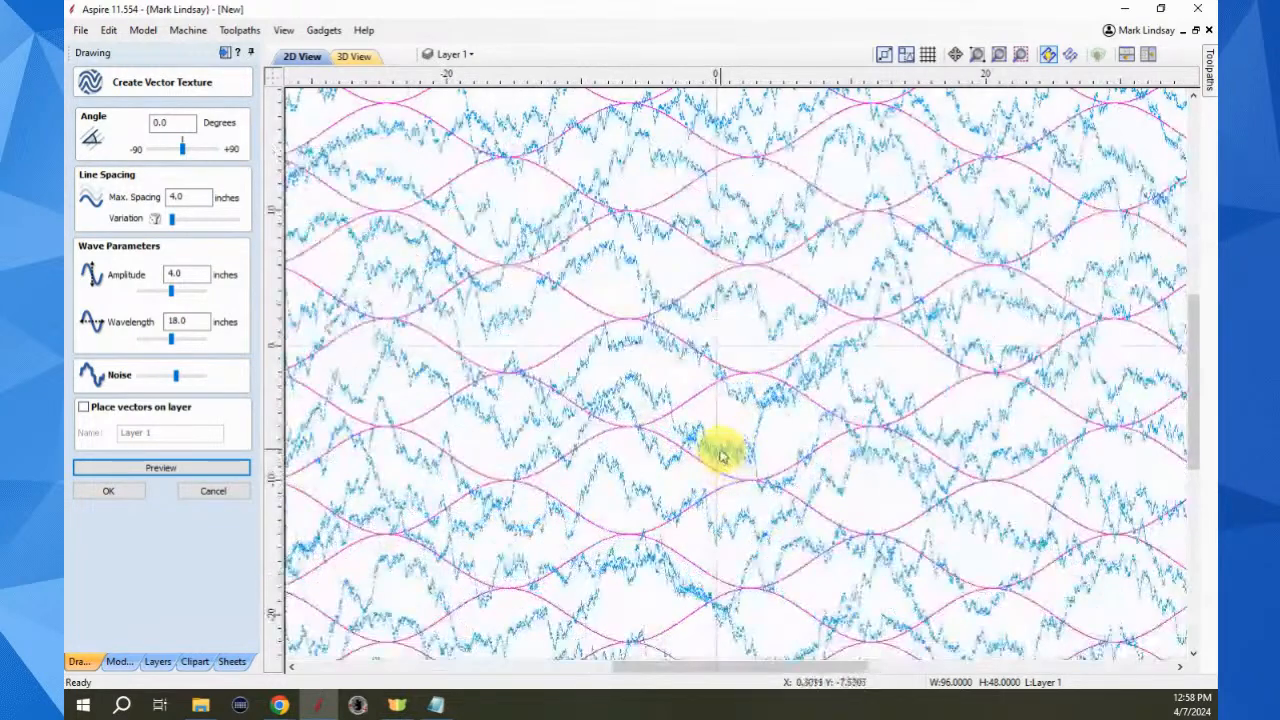
scroll(766, 437, down, 2)
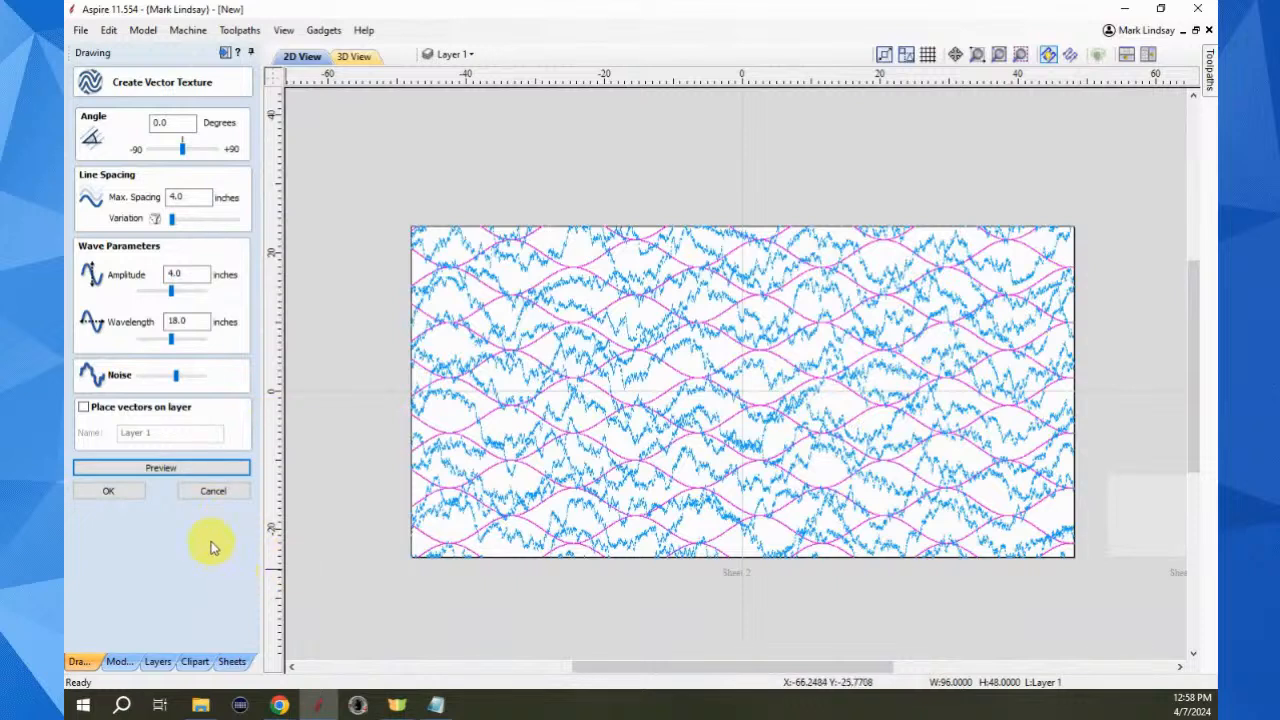
click(212, 492)
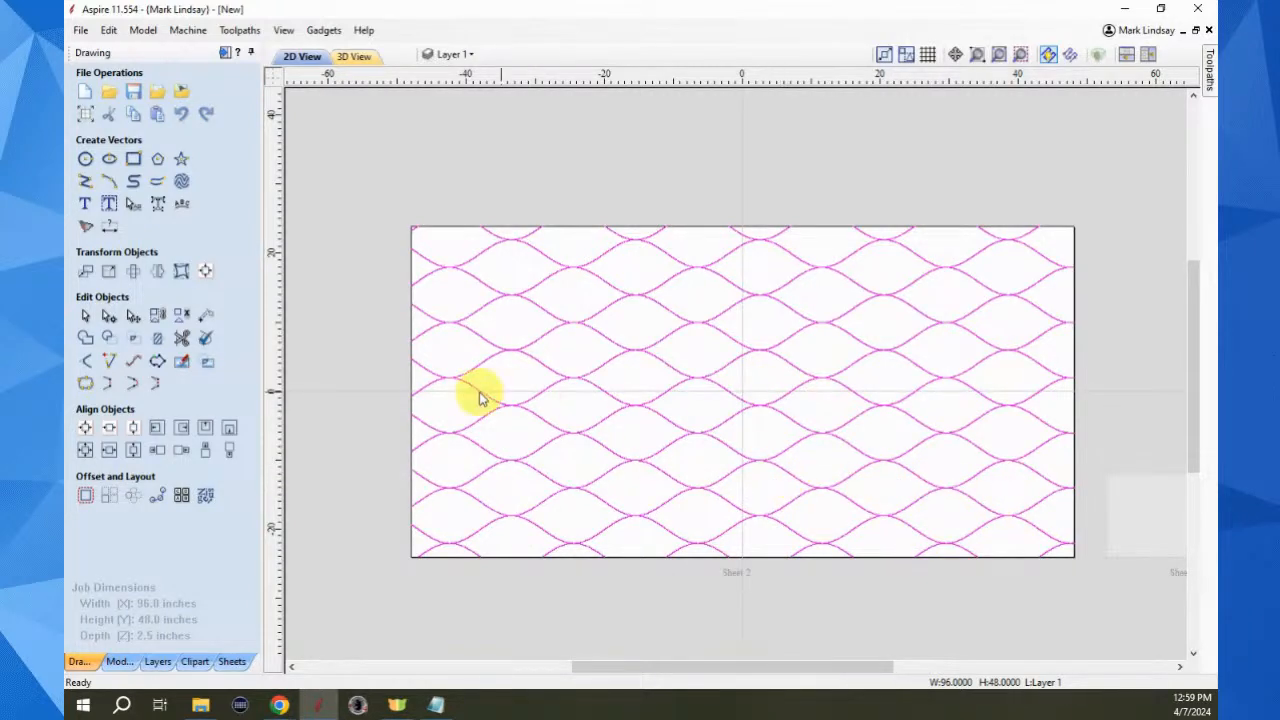
Apply a bounding-box distortion envelope to the egg crate vectors and pull its four corners outward beyond the board
click(180, 270)
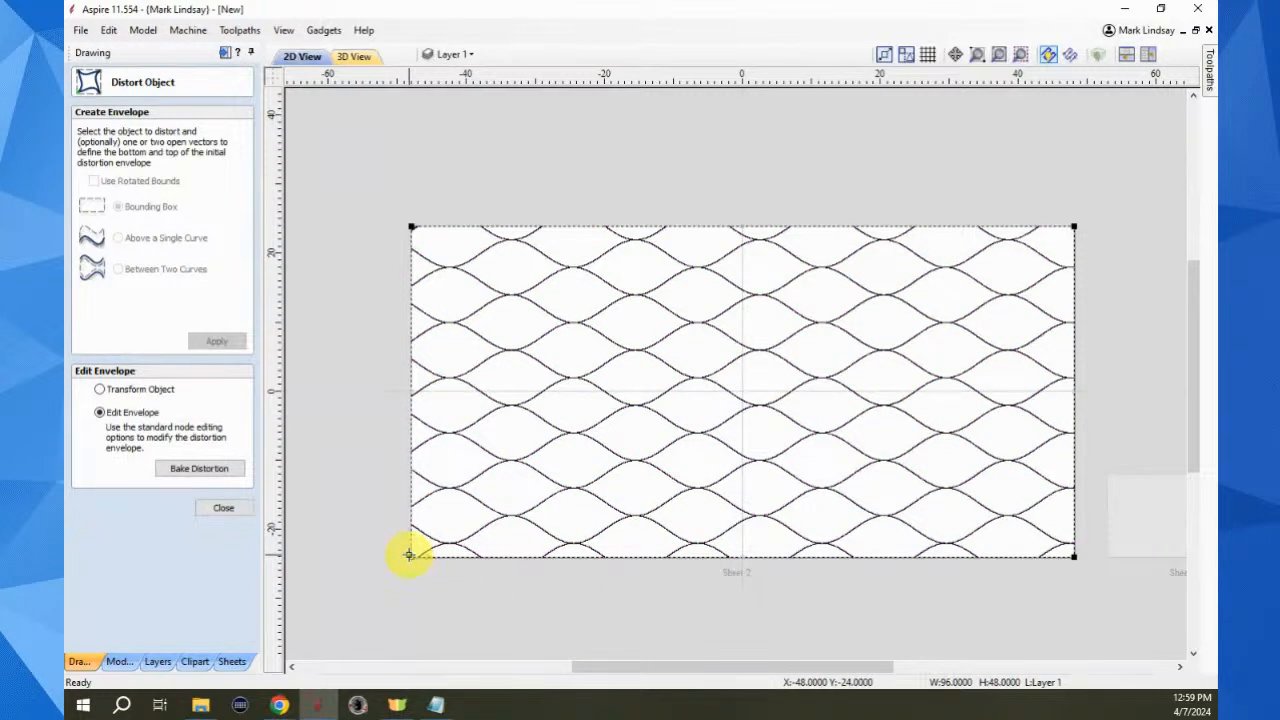
drag(409, 555, 316, 613)
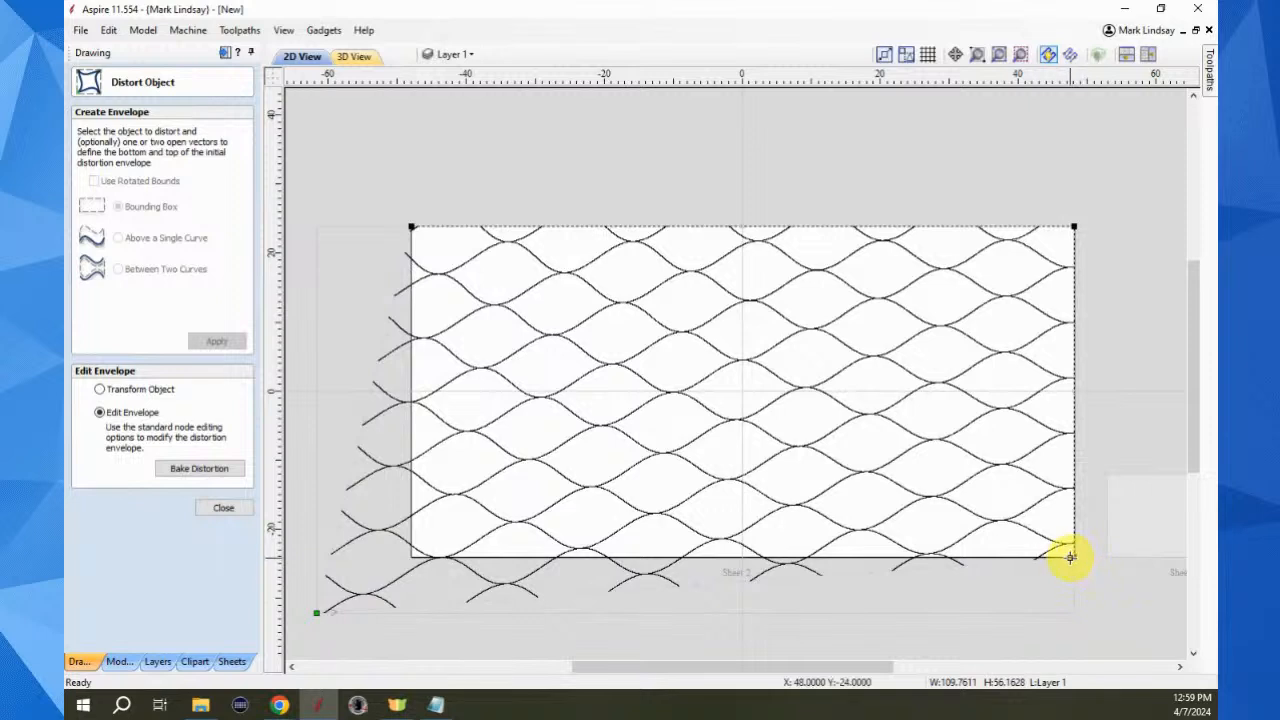
drag(1073, 557, 1150, 616)
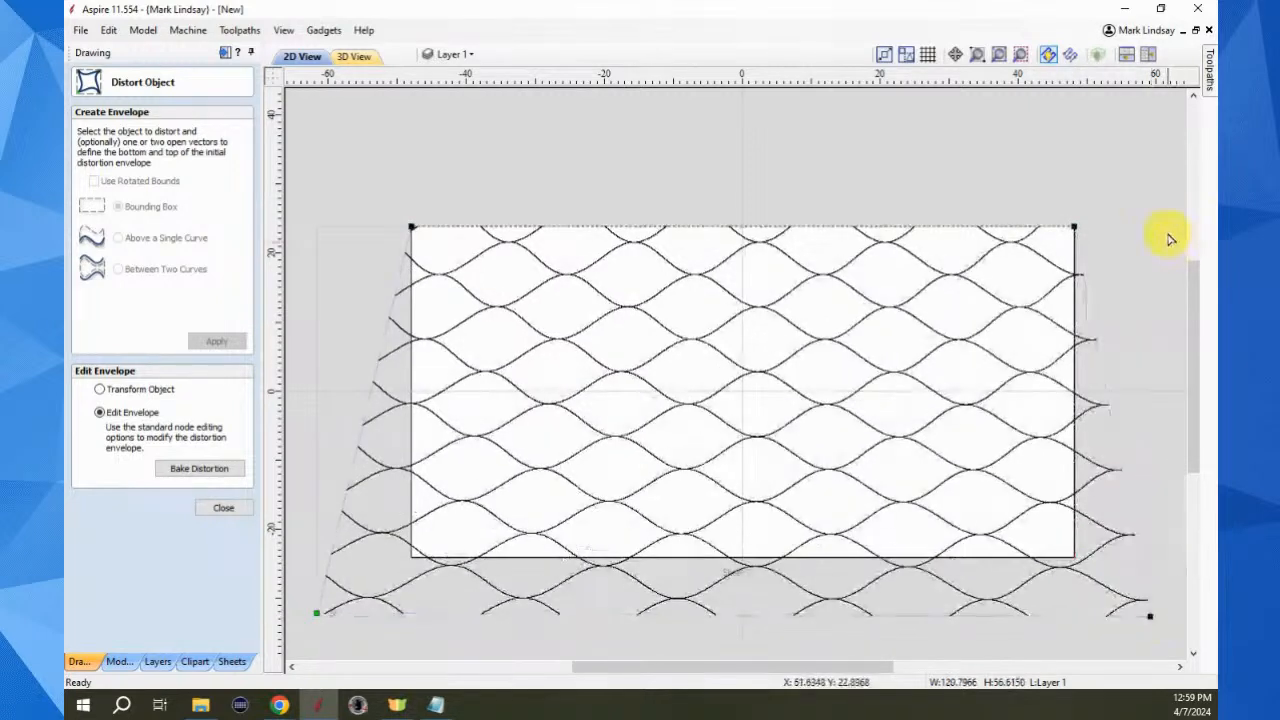
drag(1072, 226, 1062, 120)
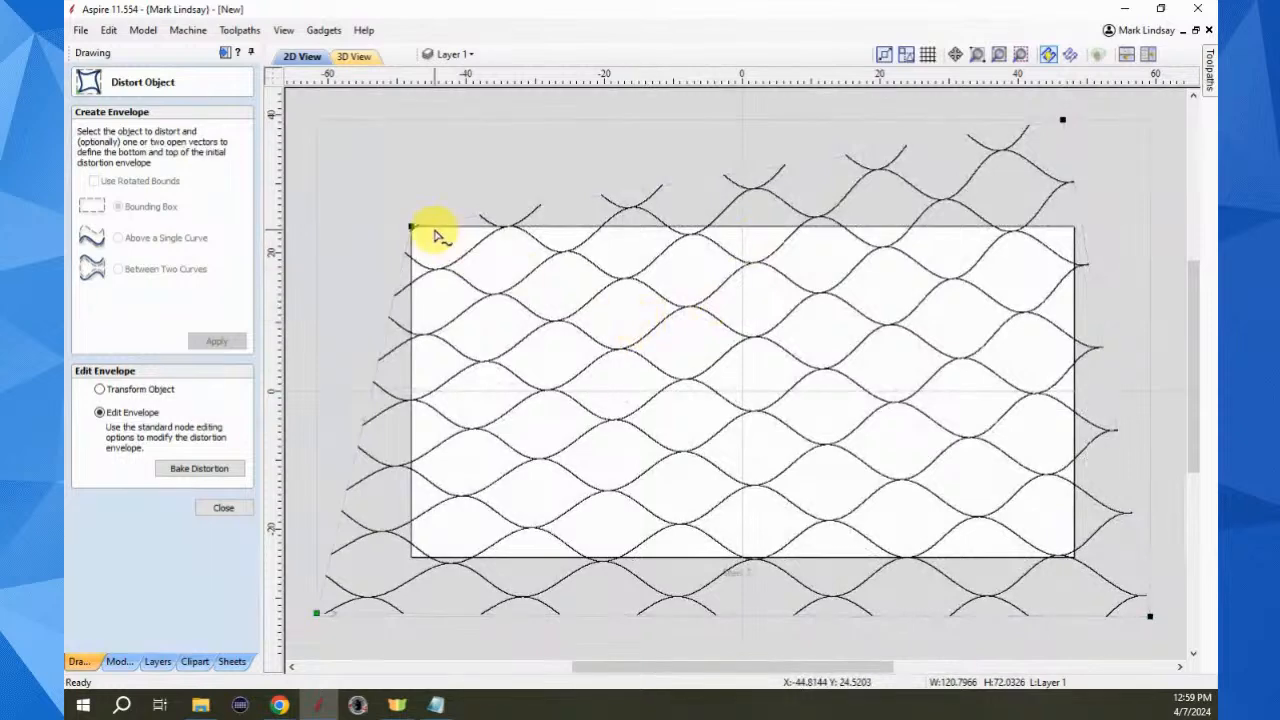
drag(408, 222, 346, 132)
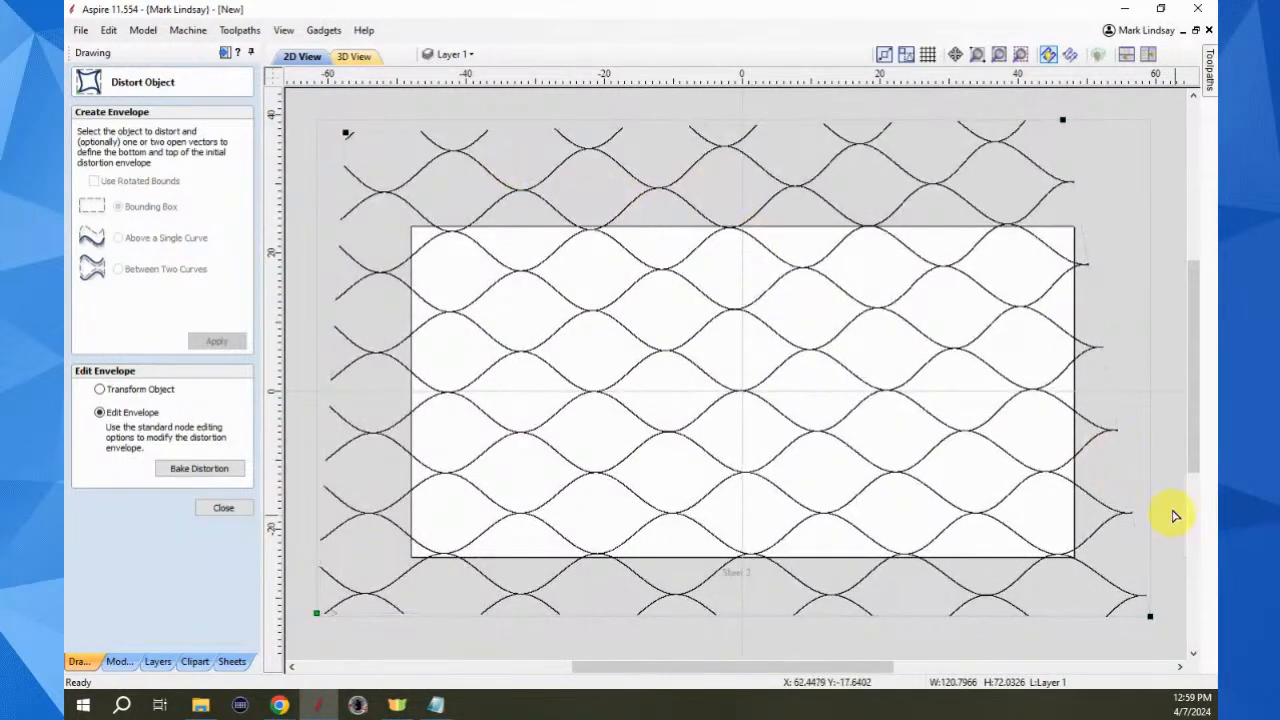
Insert a point on each side edge of the envelope, pulling the right one outward and the left one far outward and down
scroll(910, 355, down, 2)
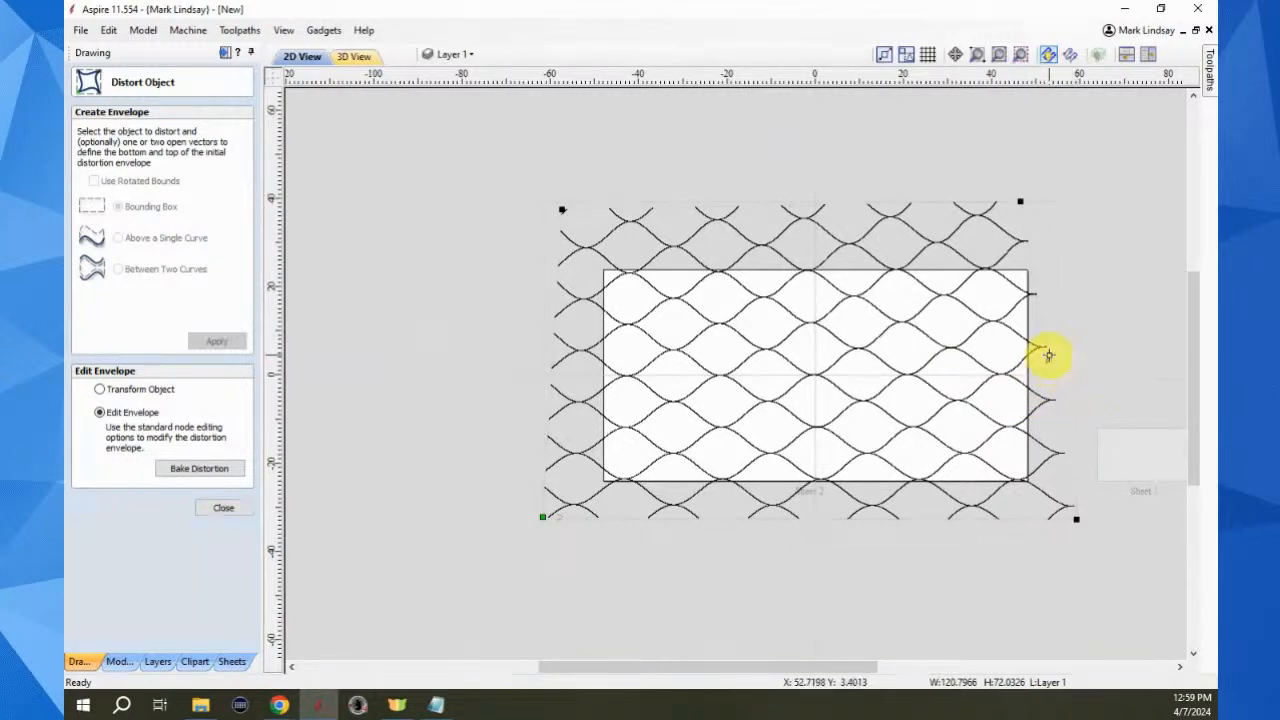
drag(1048, 358, 1123, 331)
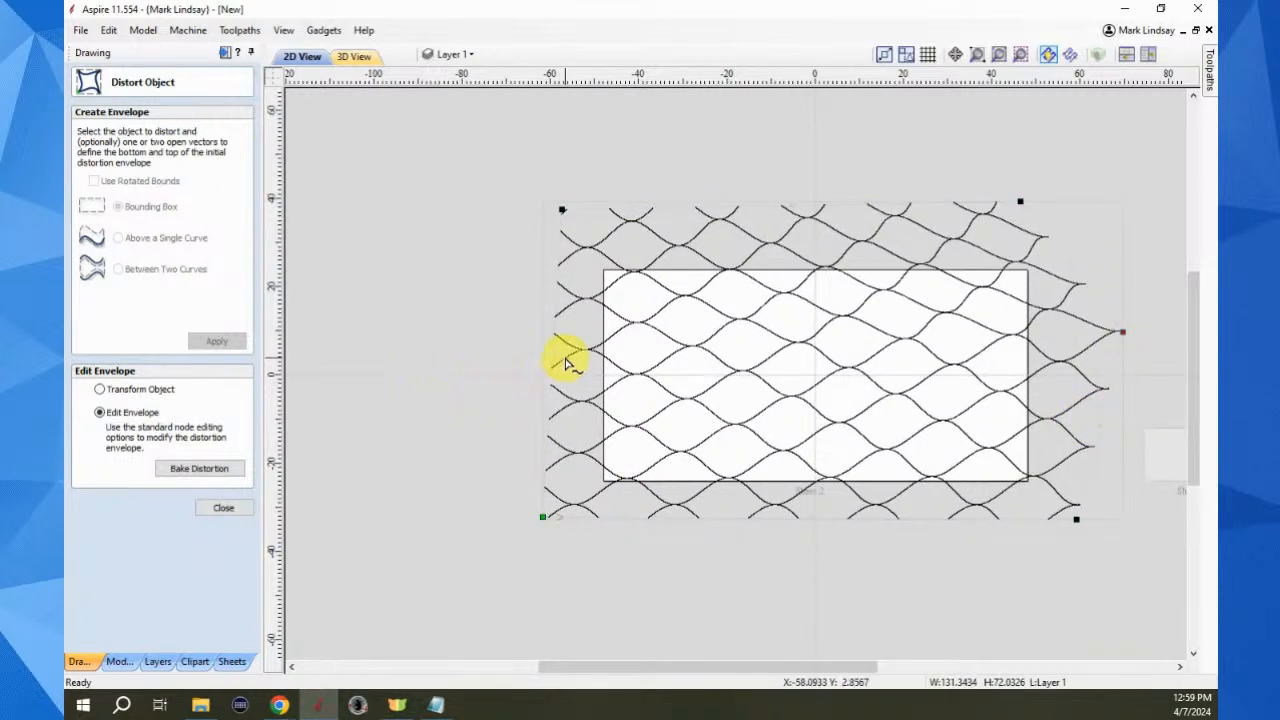
click(557, 303)
scroll(555, 295, up, 5)
click(549, 309)
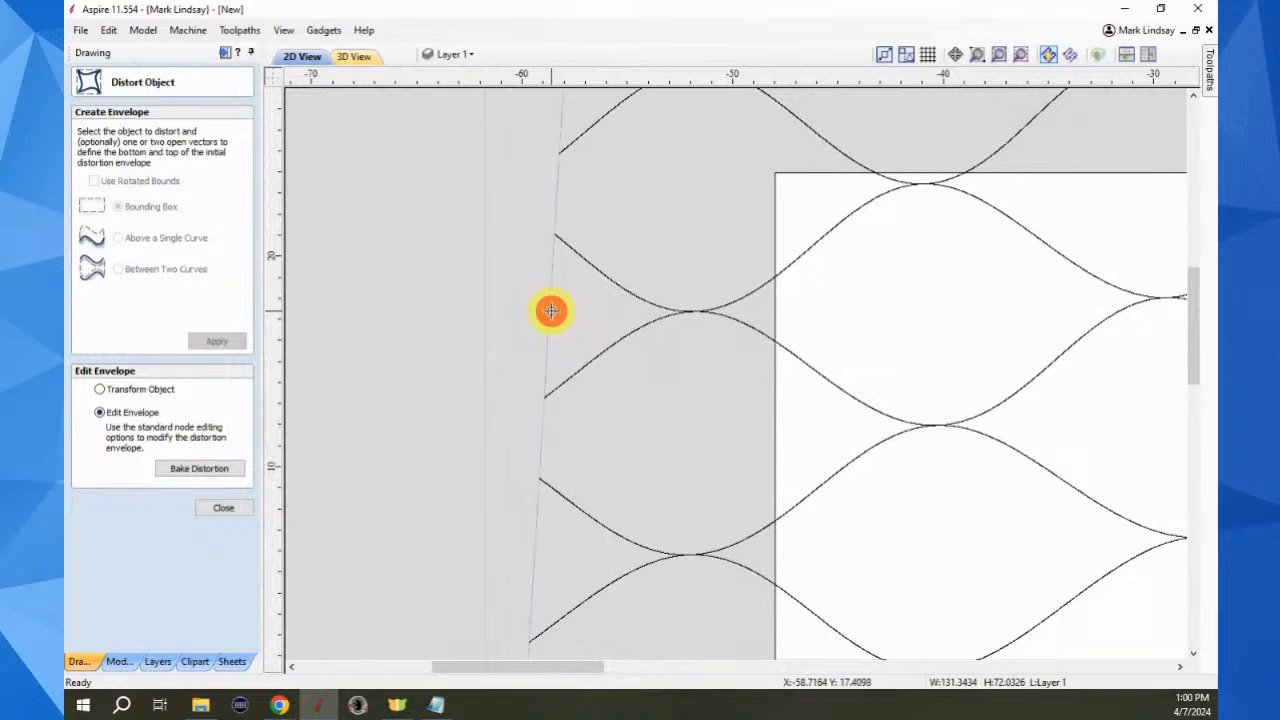
right_click(549, 309)
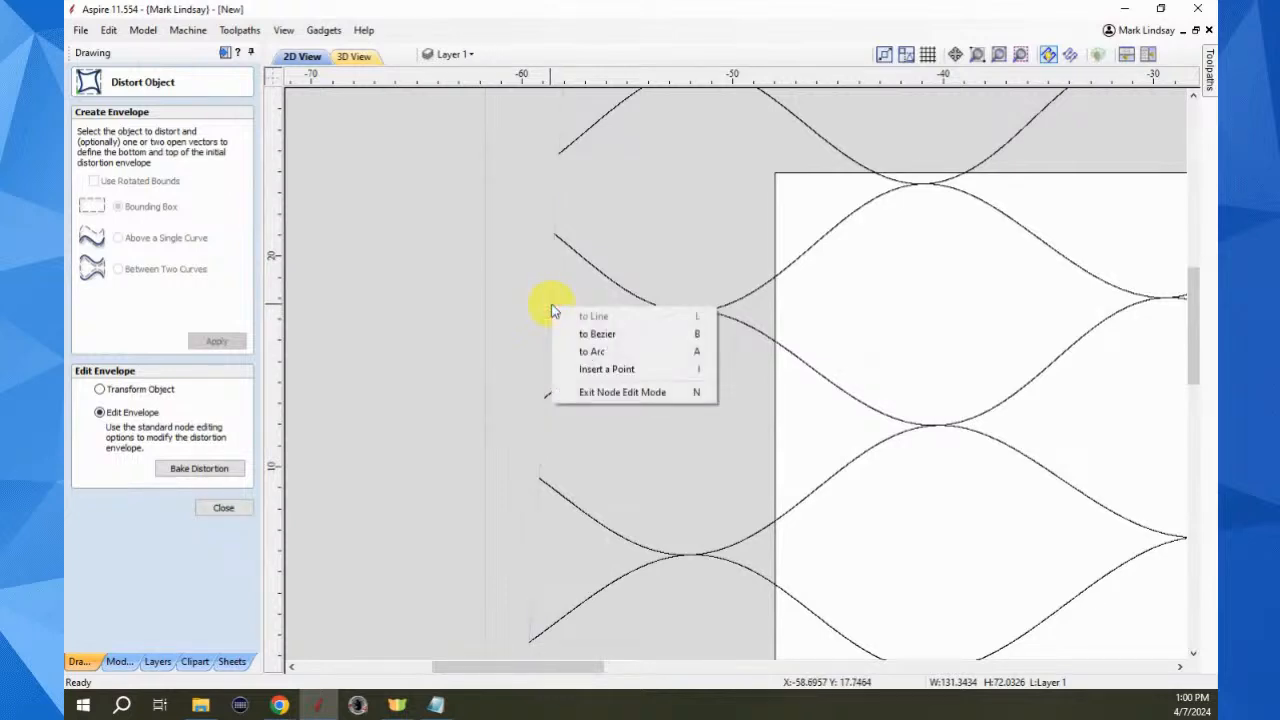
click(598, 370)
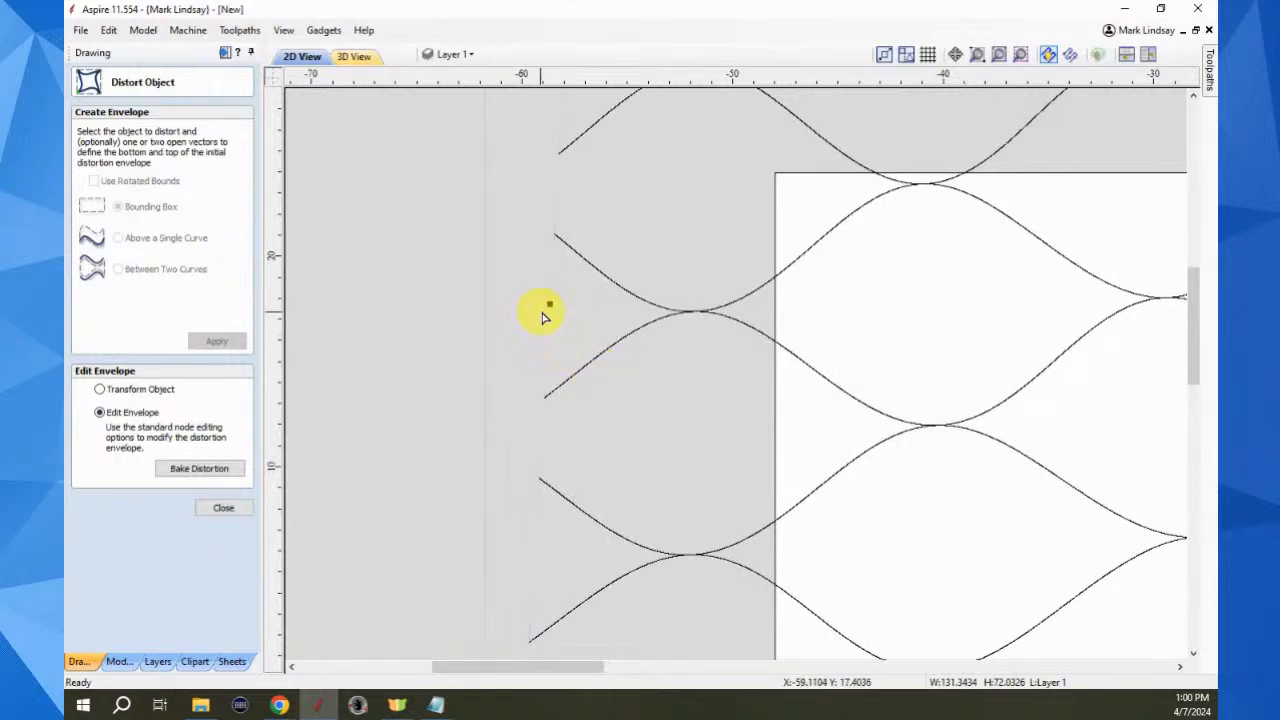
drag(549, 305, 367, 466)
scroll(780, 330, down, 2)
scroll(941, 300, down, 3)
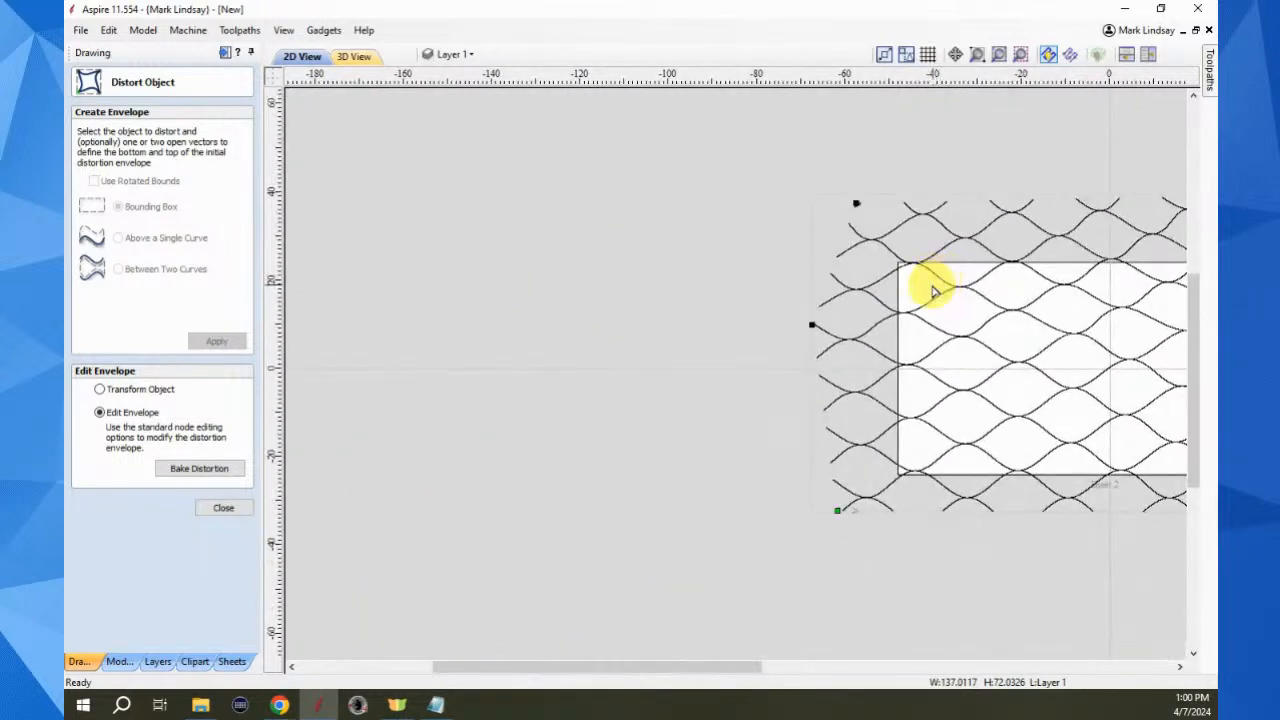
drag(800, 318, 697, 435)
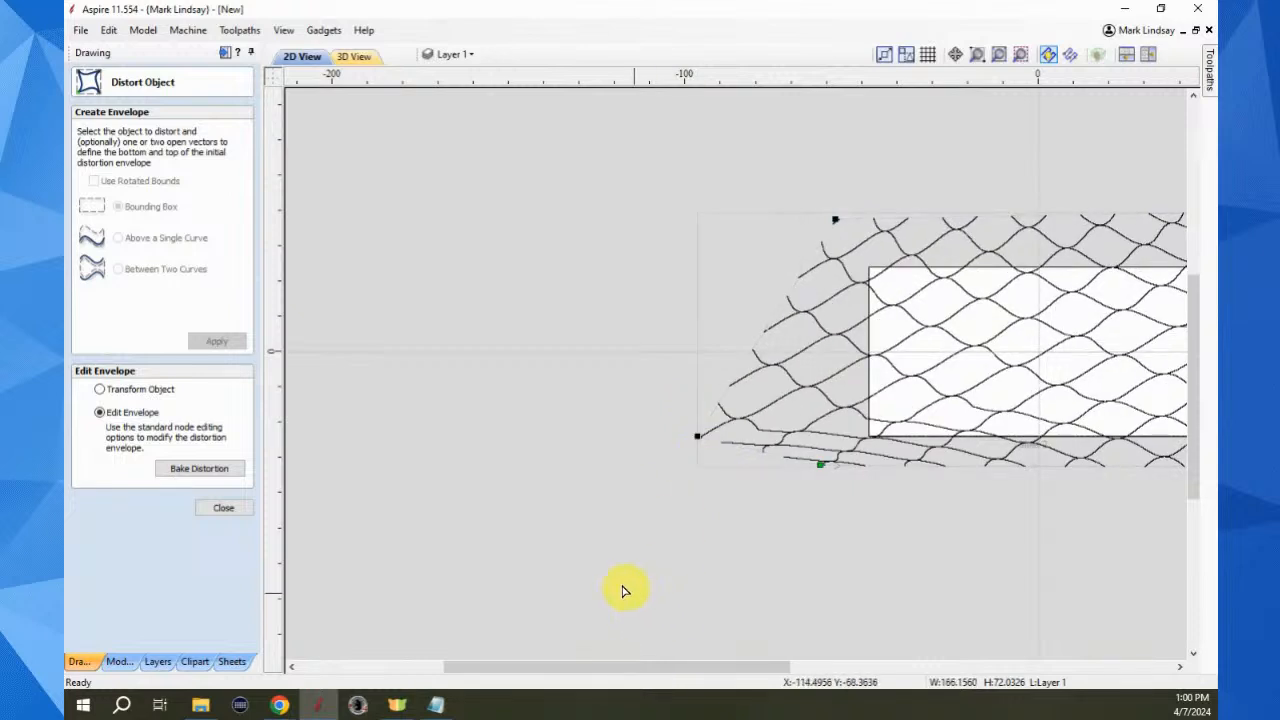
Review the stretched egg crate pattern, checking that its envelope is still editable on reselection, and close the Distort Object tool
scroll(558, 515, down, 2)
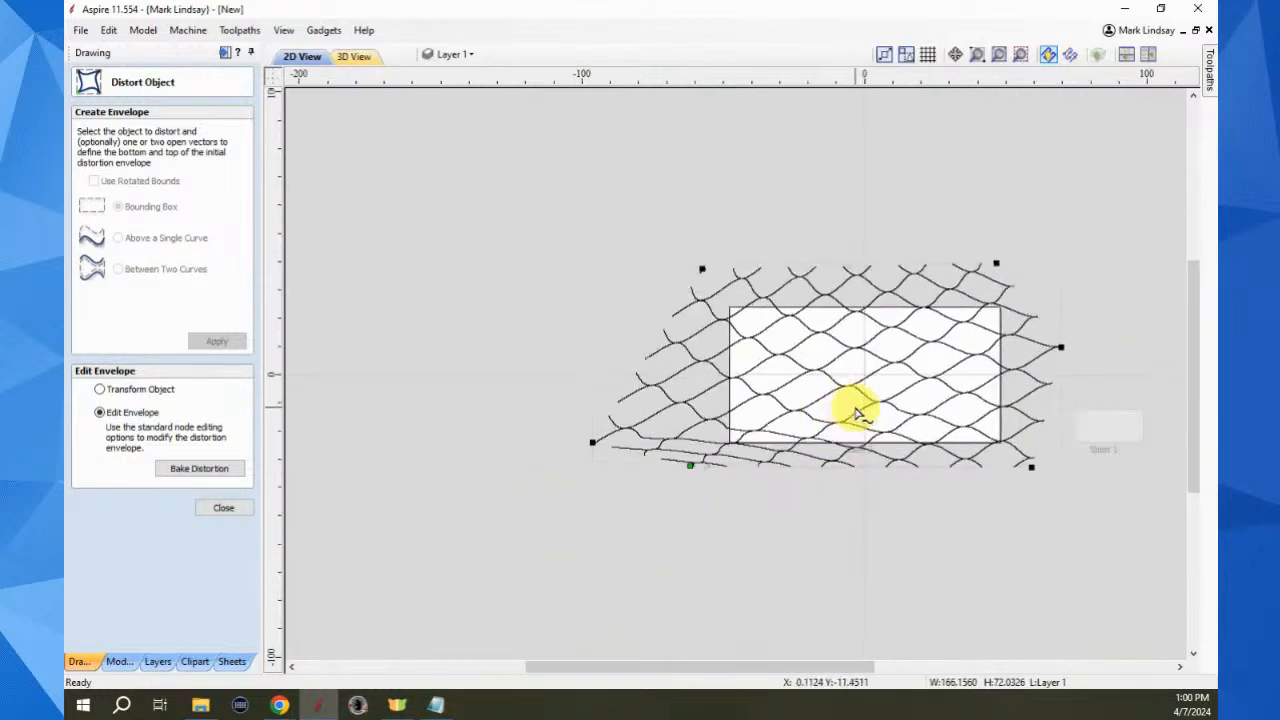
scroll(857, 409, up, 2)
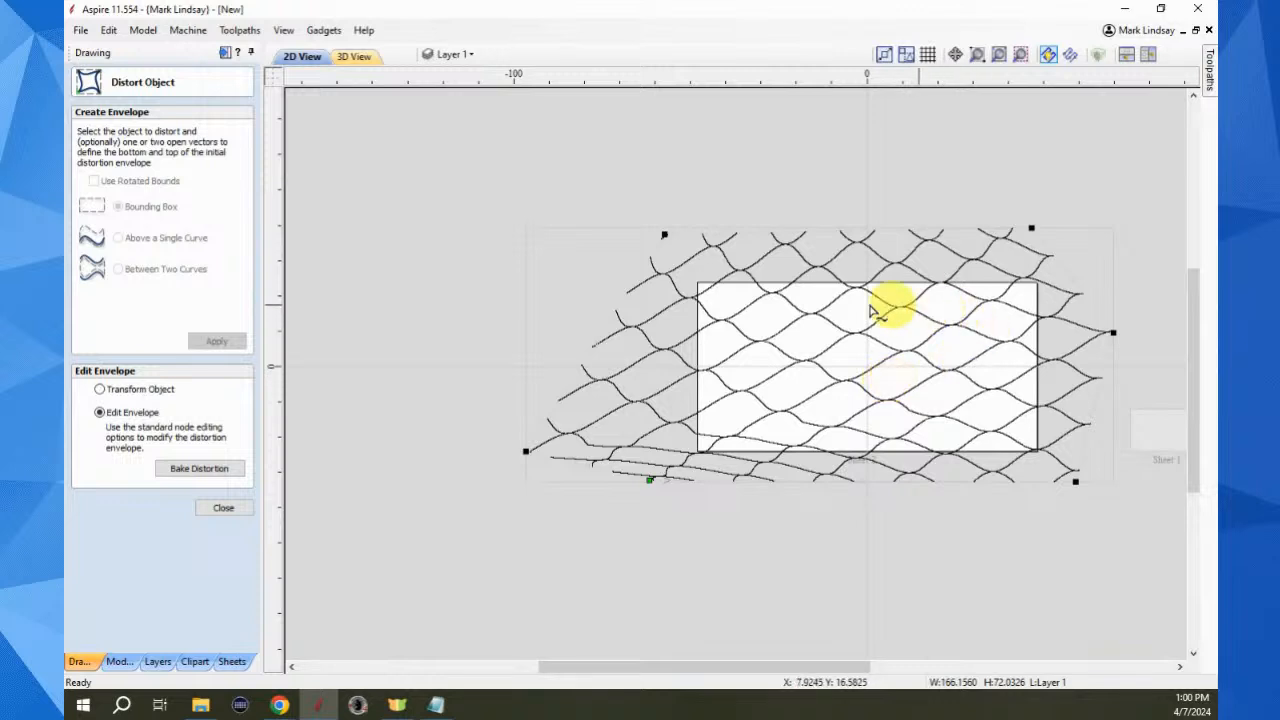
click(882, 550)
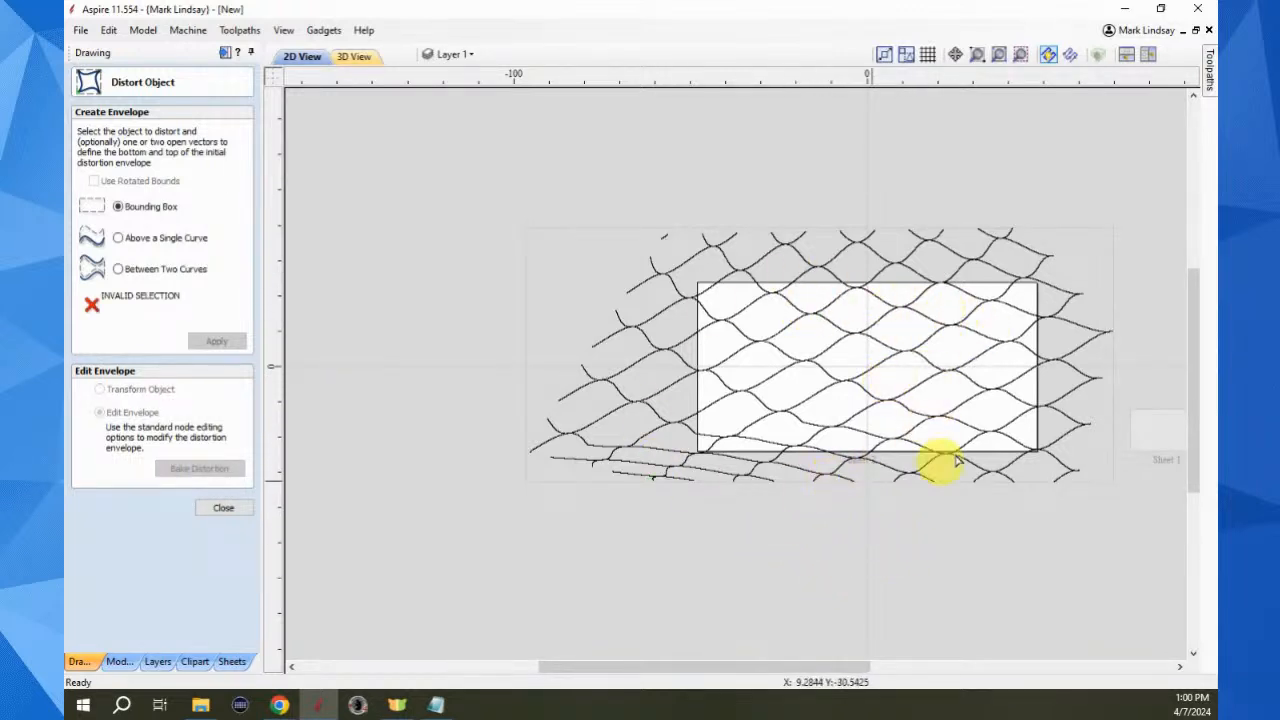
click(1087, 345)
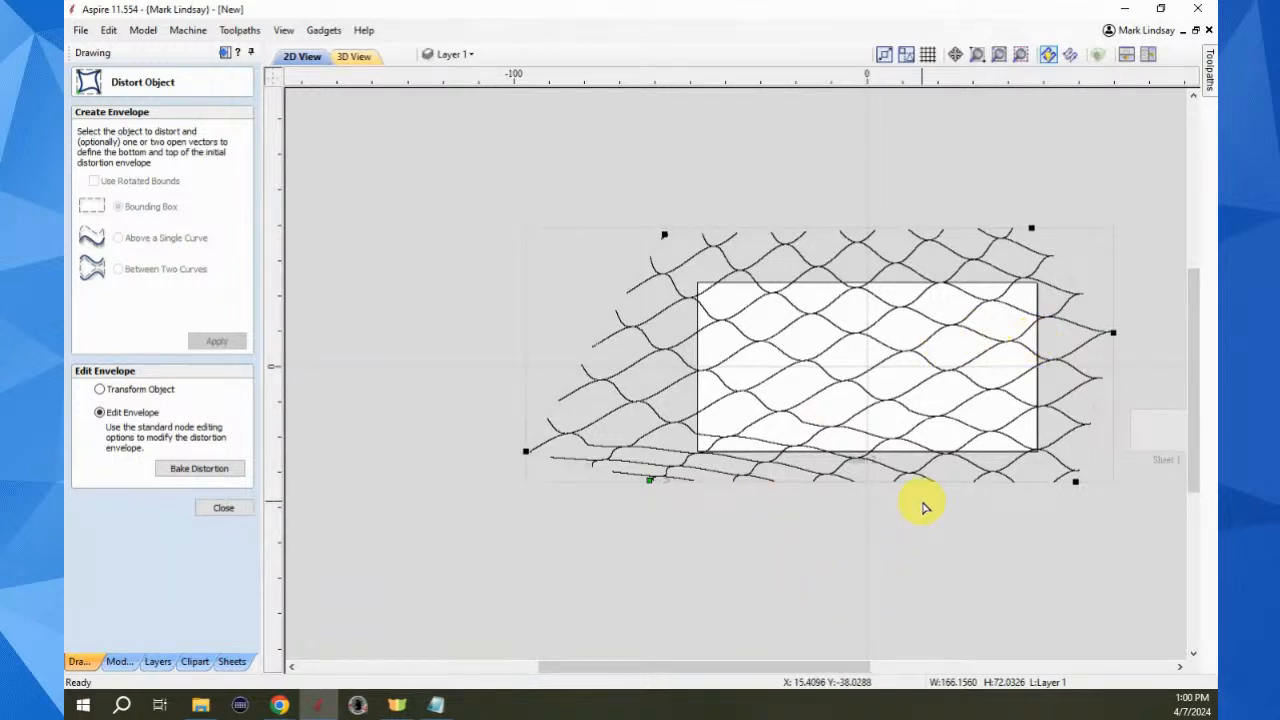
click(226, 509)
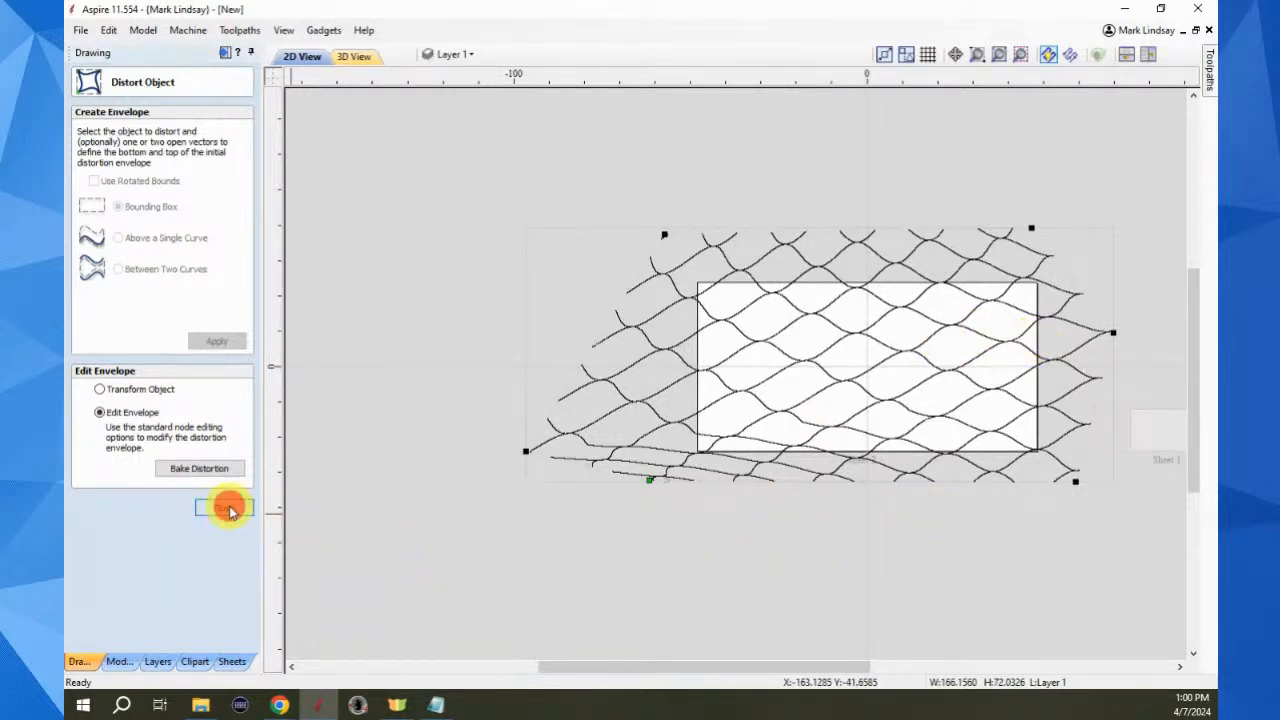
Reselect the distorted egg crate vectors, bake the distortion into them and close the Distort Object tool
click(862, 610)
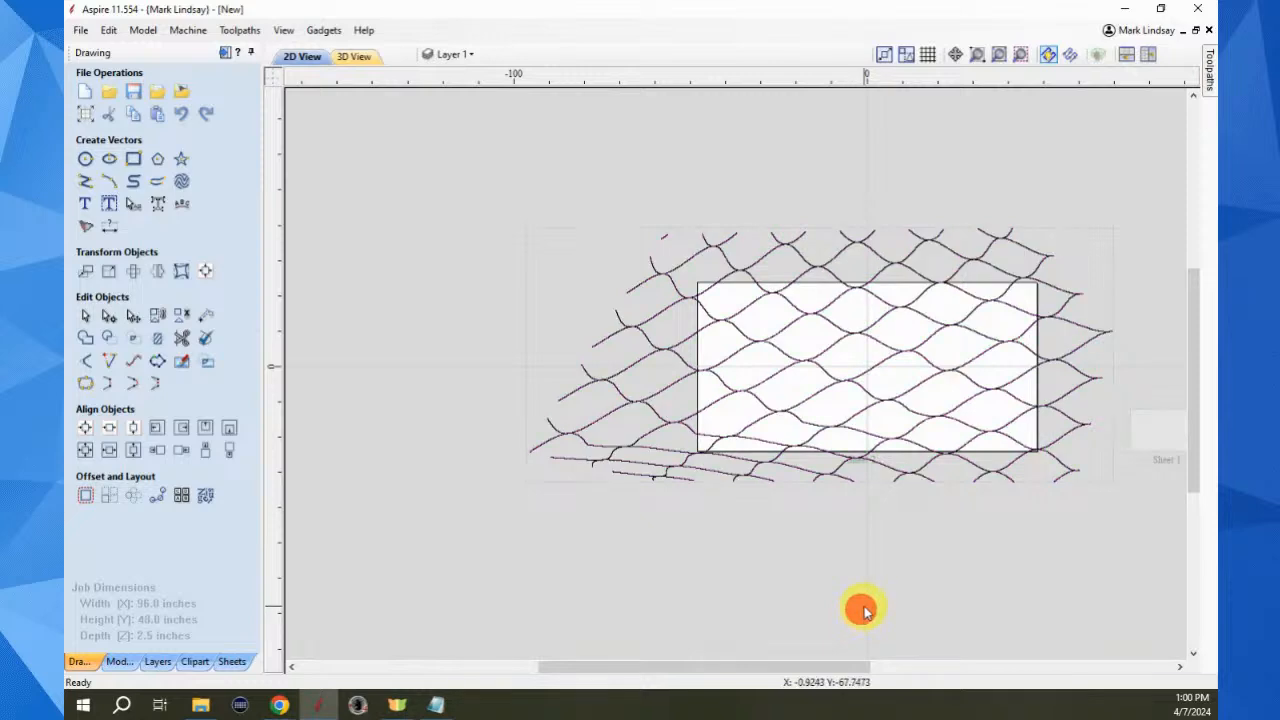
click(1110, 316)
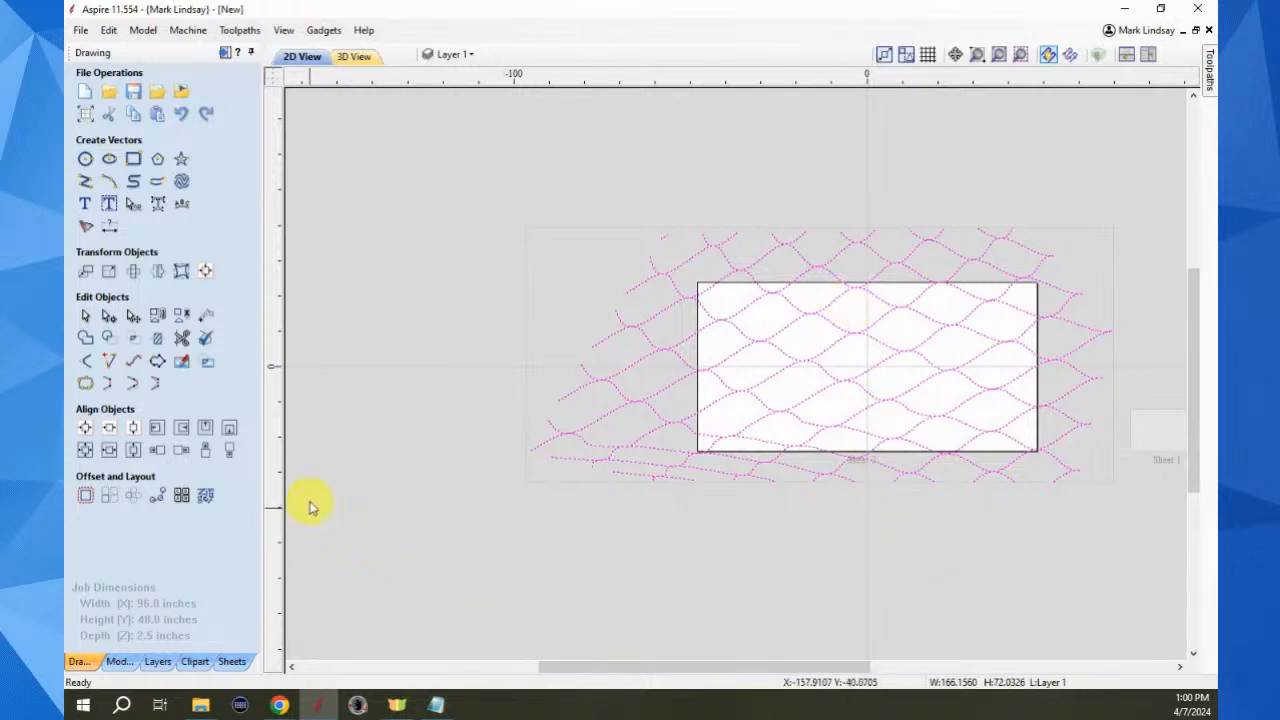
click(178, 268)
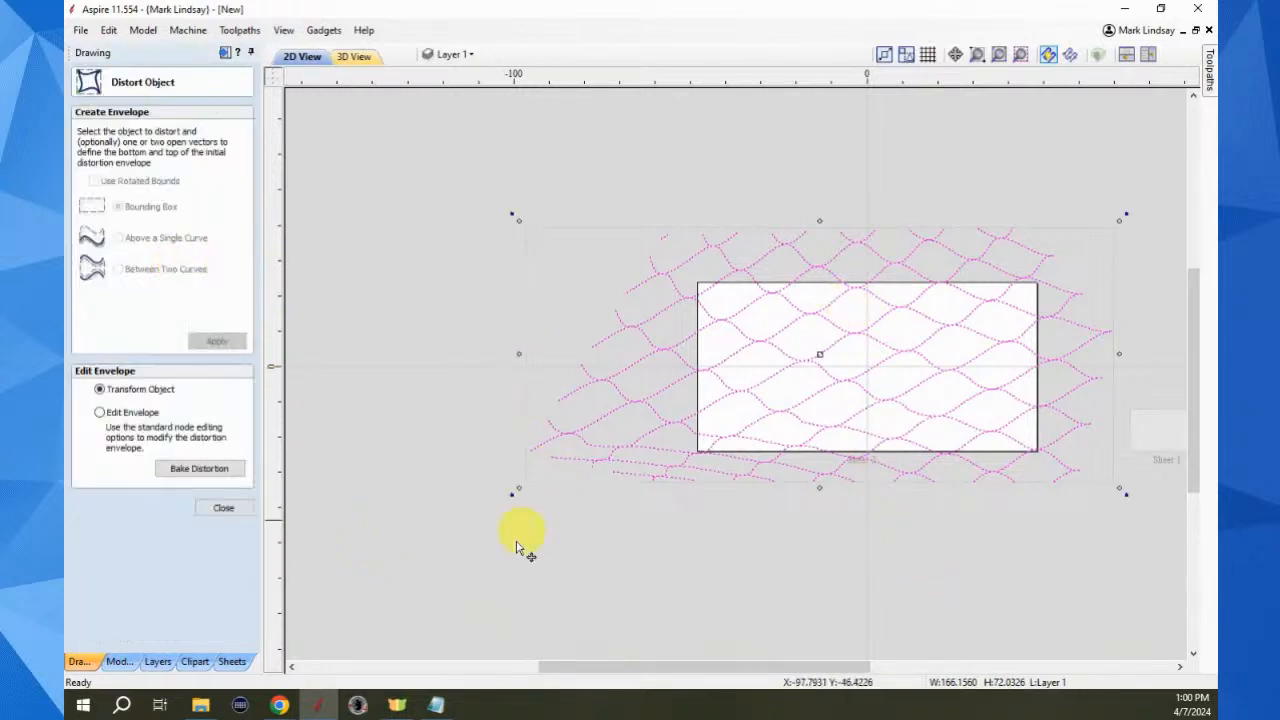
click(197, 473)
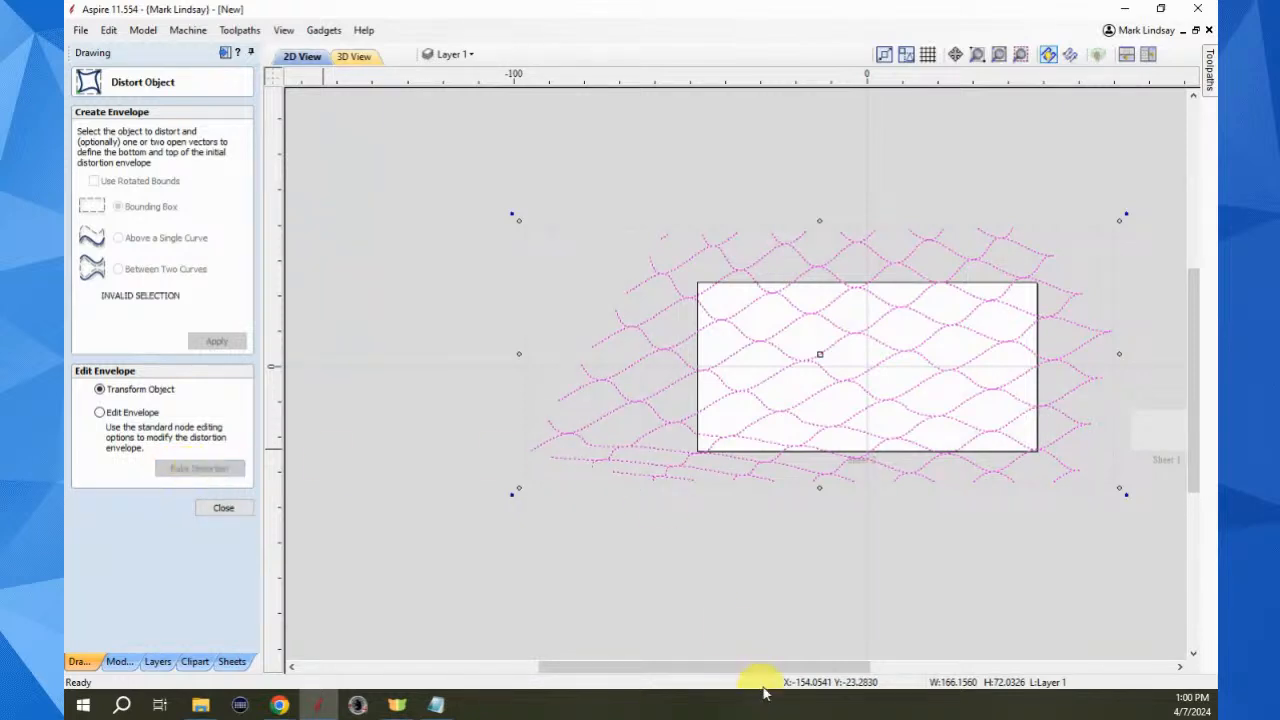
click(223, 508)
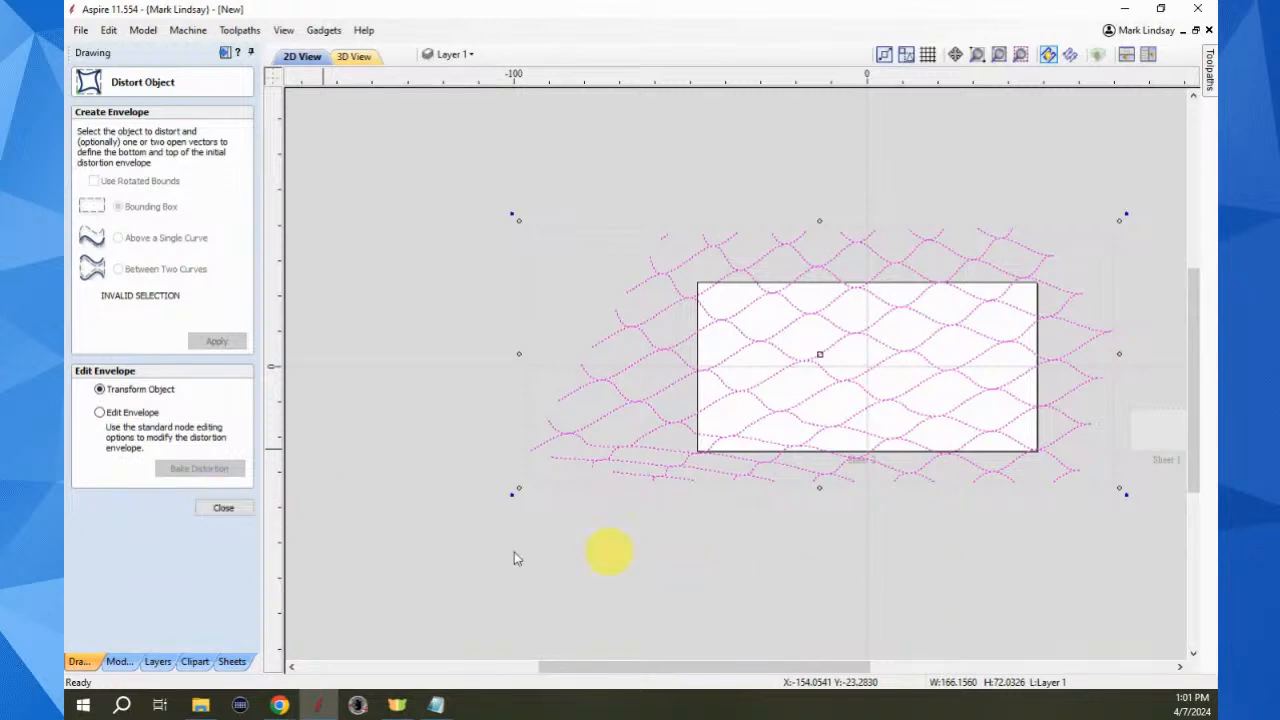
click(222, 508)
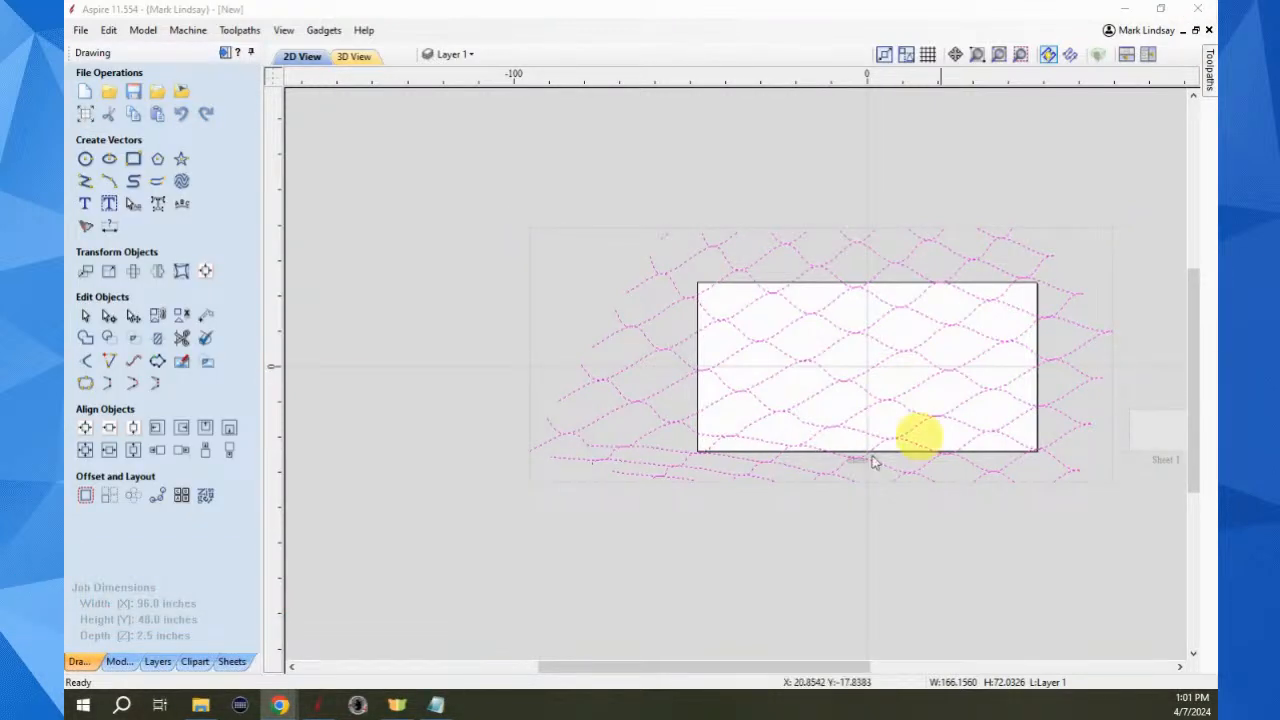
Test selecting the baked wave vectors, first with a single pick and again as a whole, and clear the selection
click(445, 553)
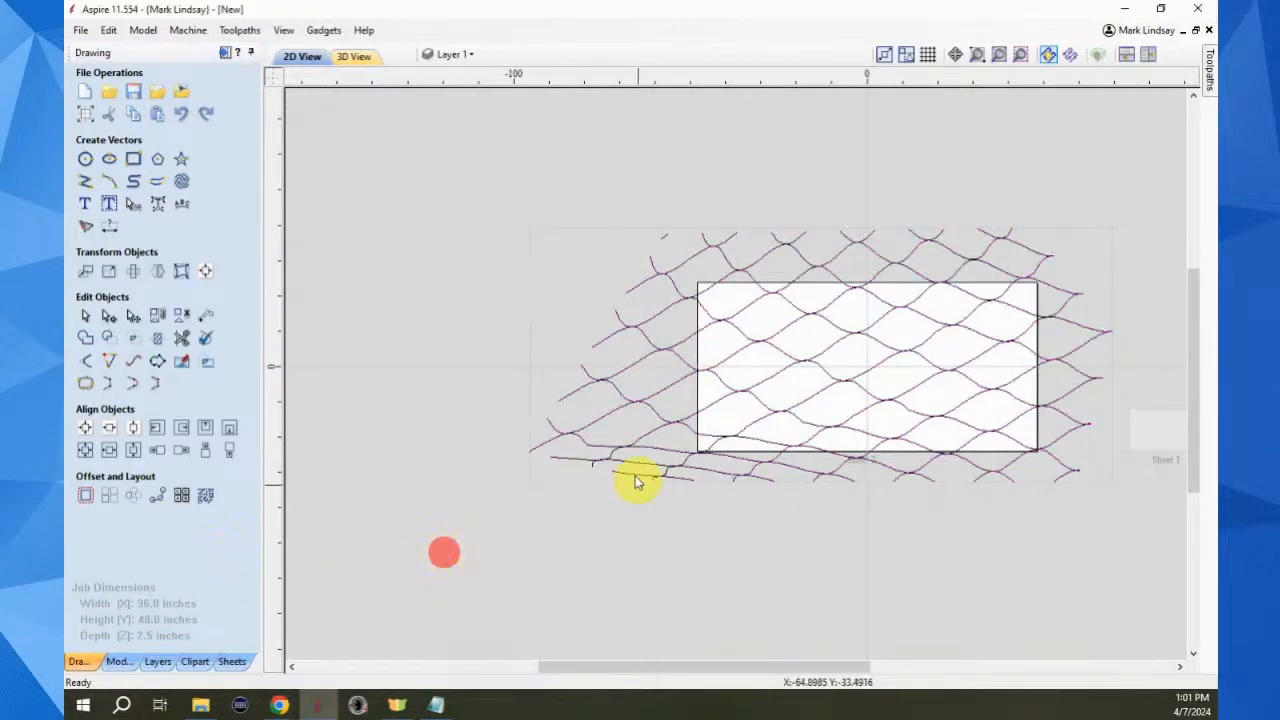
click(620, 380)
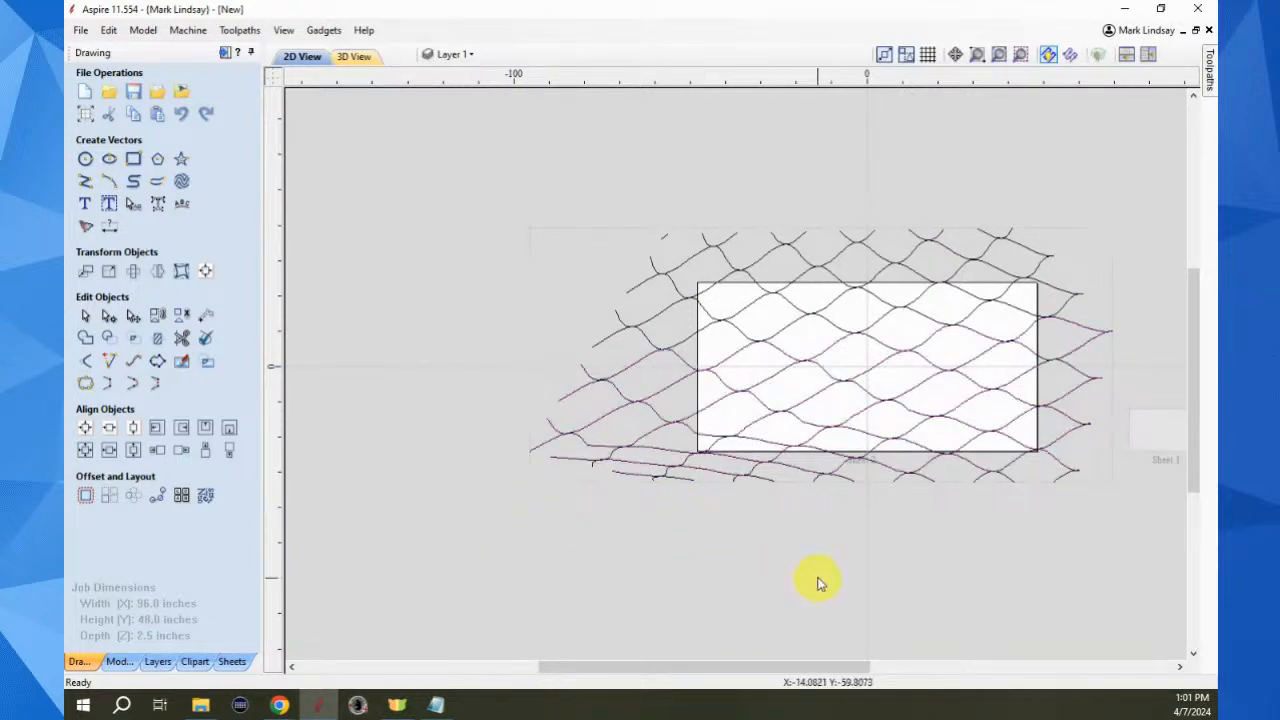
mouse_move(1146, 163)
mouse_down()
mouse_move(1117, 286)
mouse_move(476, 630)
mouse_move(375, 636)
mouse_up()
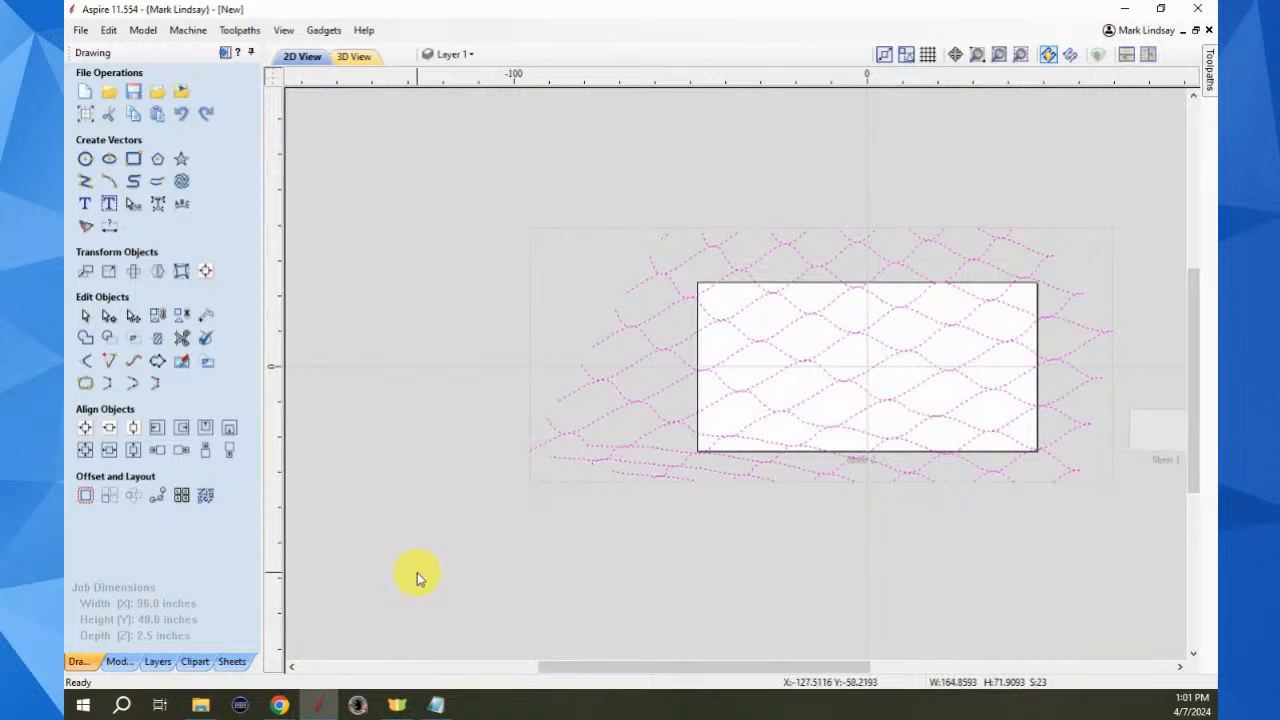
click(690, 610)
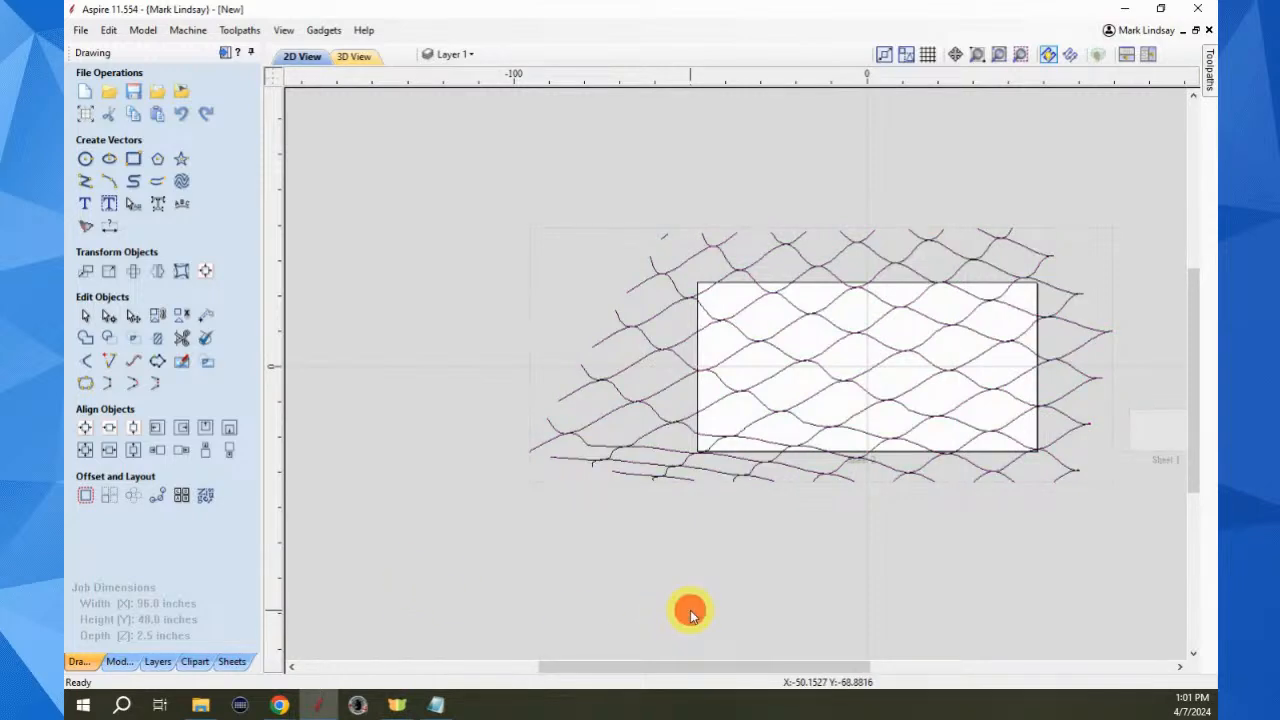
Start a square-cornered rectangle anchored by its centre at X 0, Y 0 on the board
scroll(893, 336, up, 3)
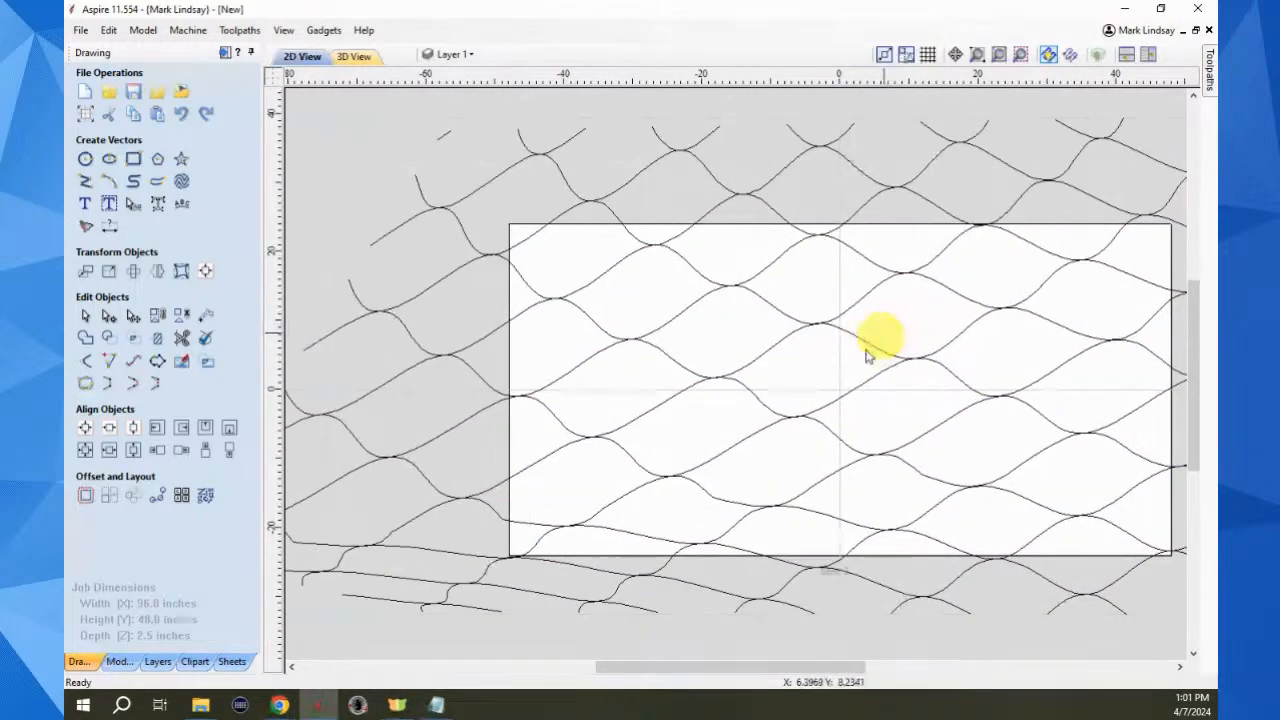
click(130, 160)
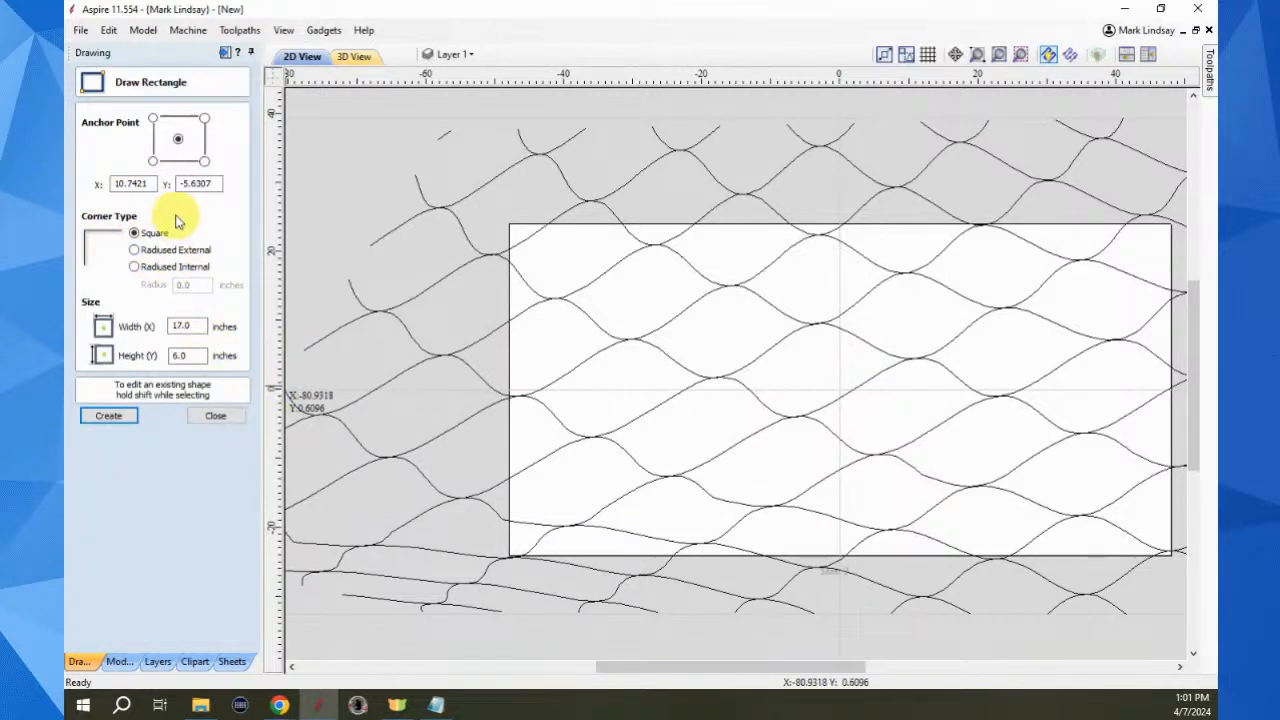
drag(152, 184, 66, 183)
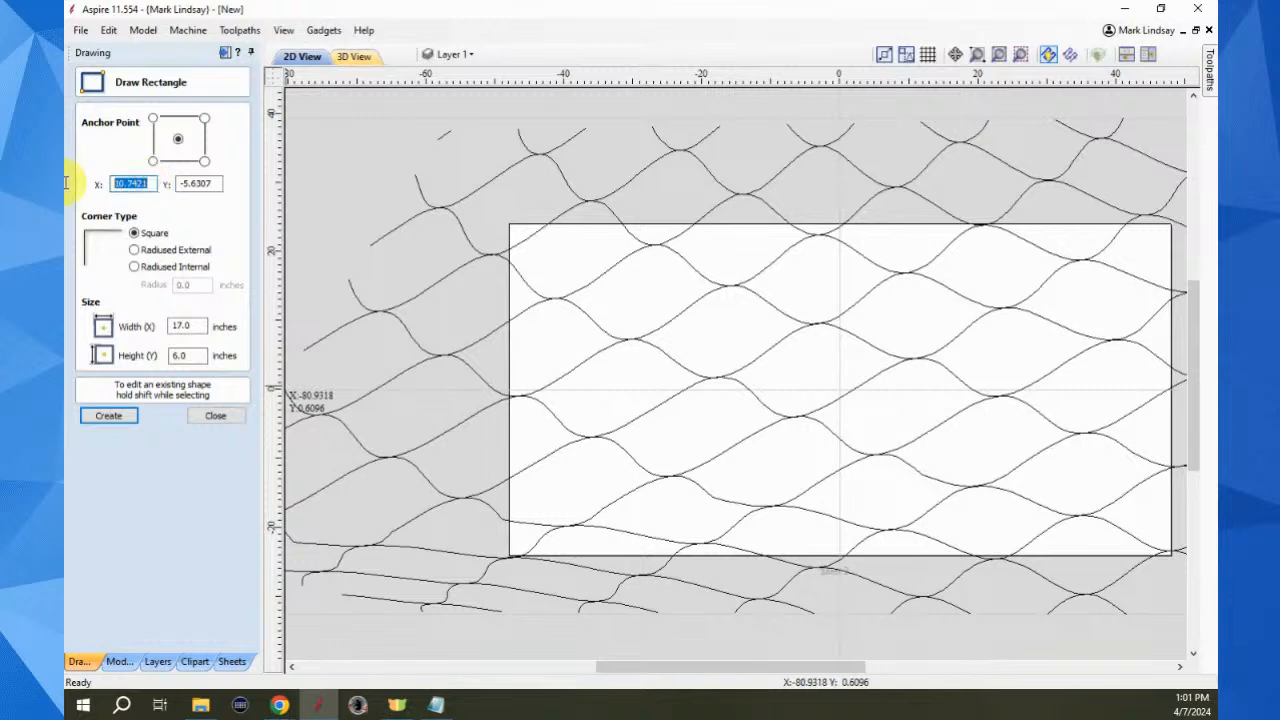
text(0)
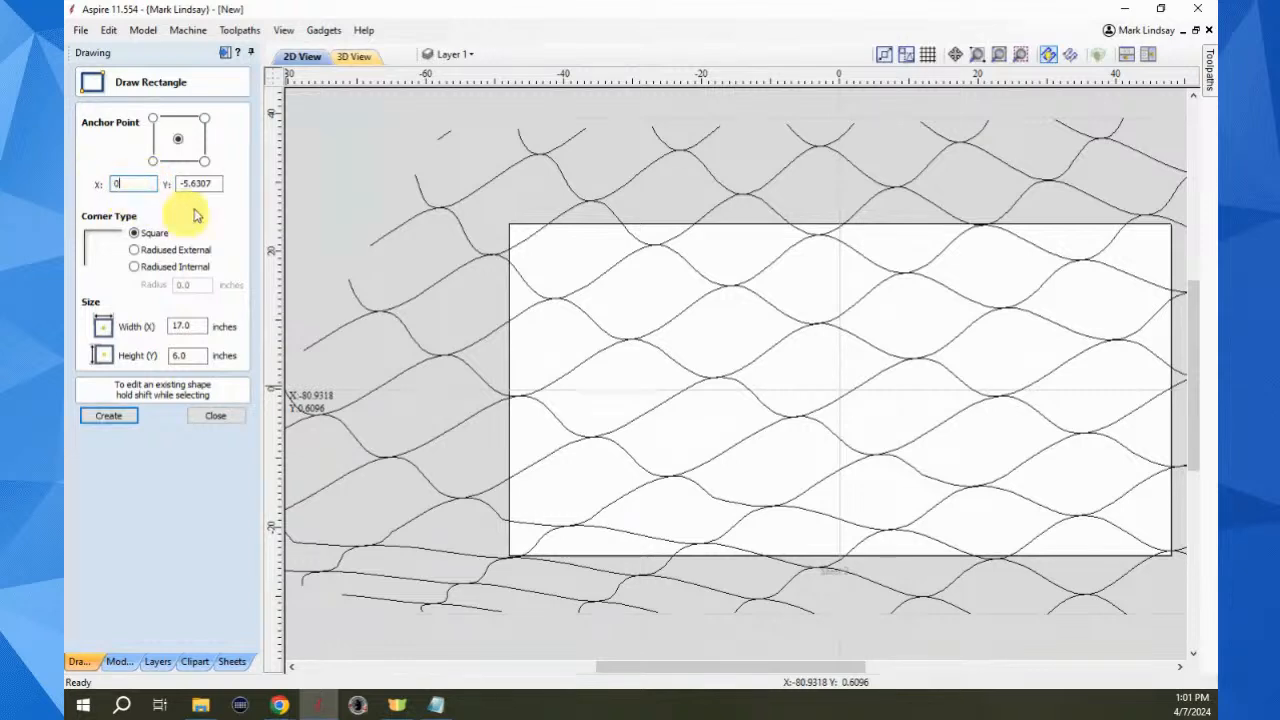
drag(222, 185, 129, 182)
text(0)
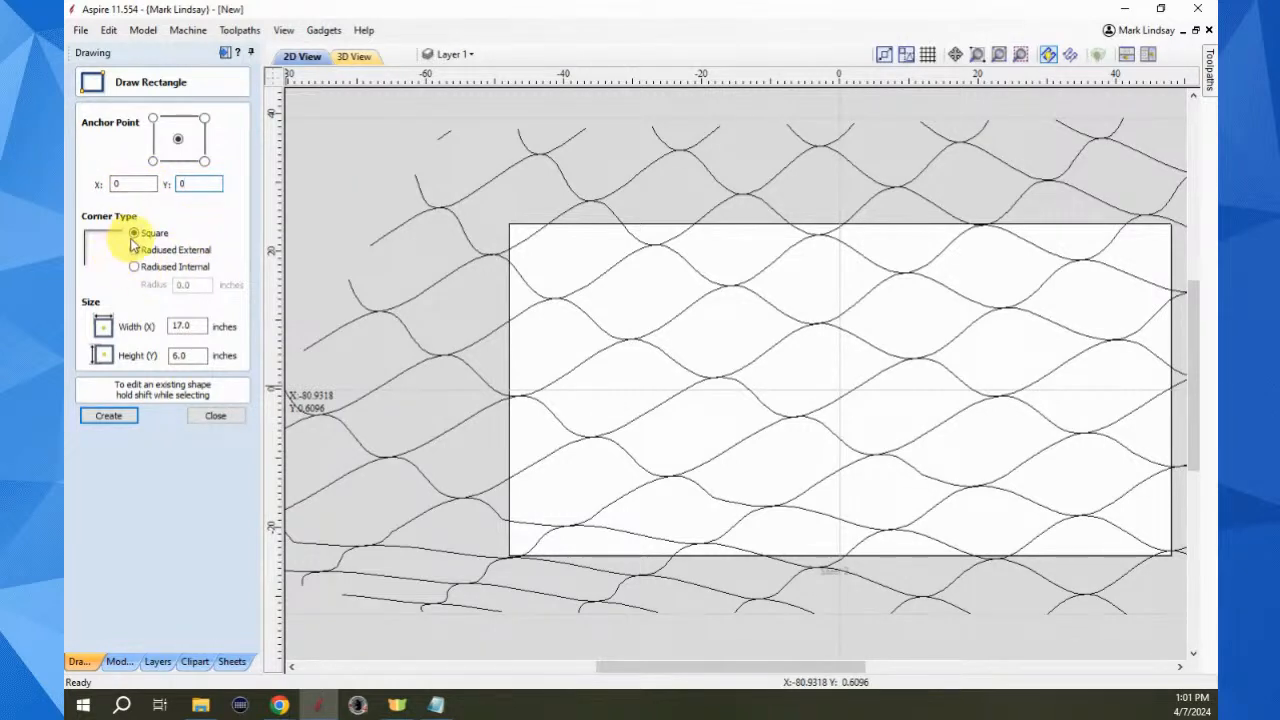
Set the rectangle's size to 96 inches wide by 48 inches high and create it
drag(200, 321, 130, 327)
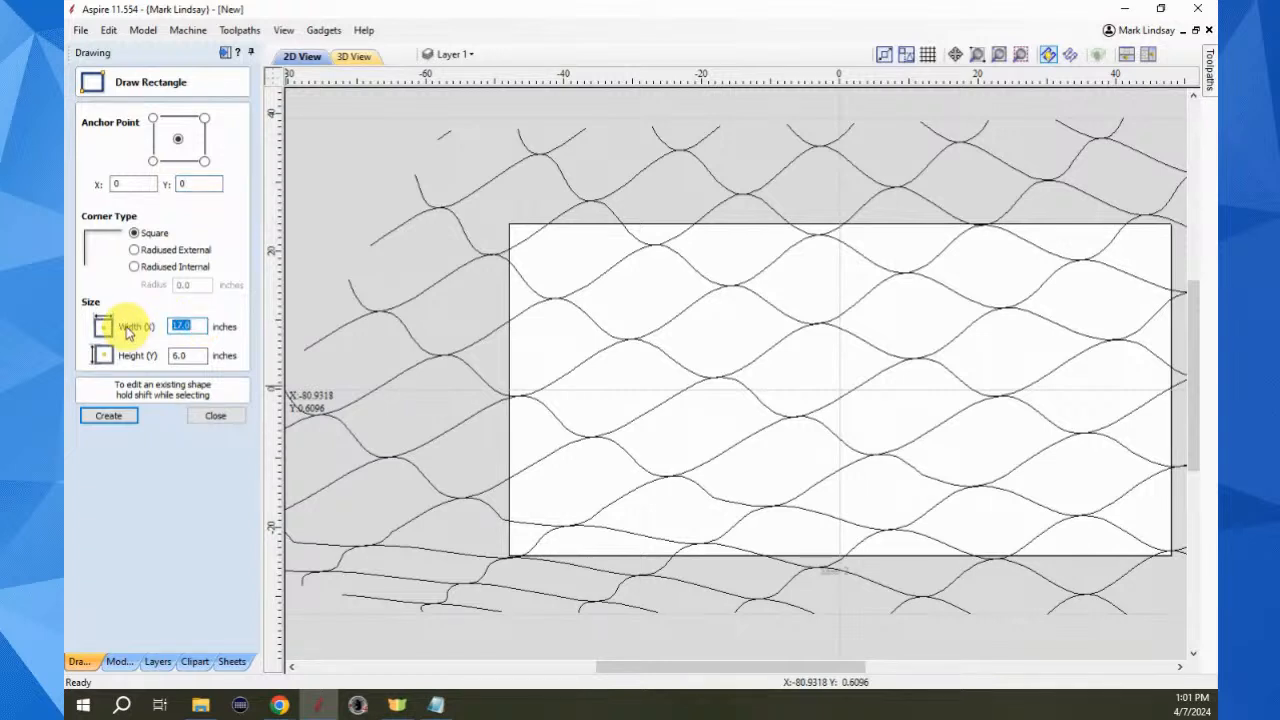
text(x)
key(BackSpace)
text(96)
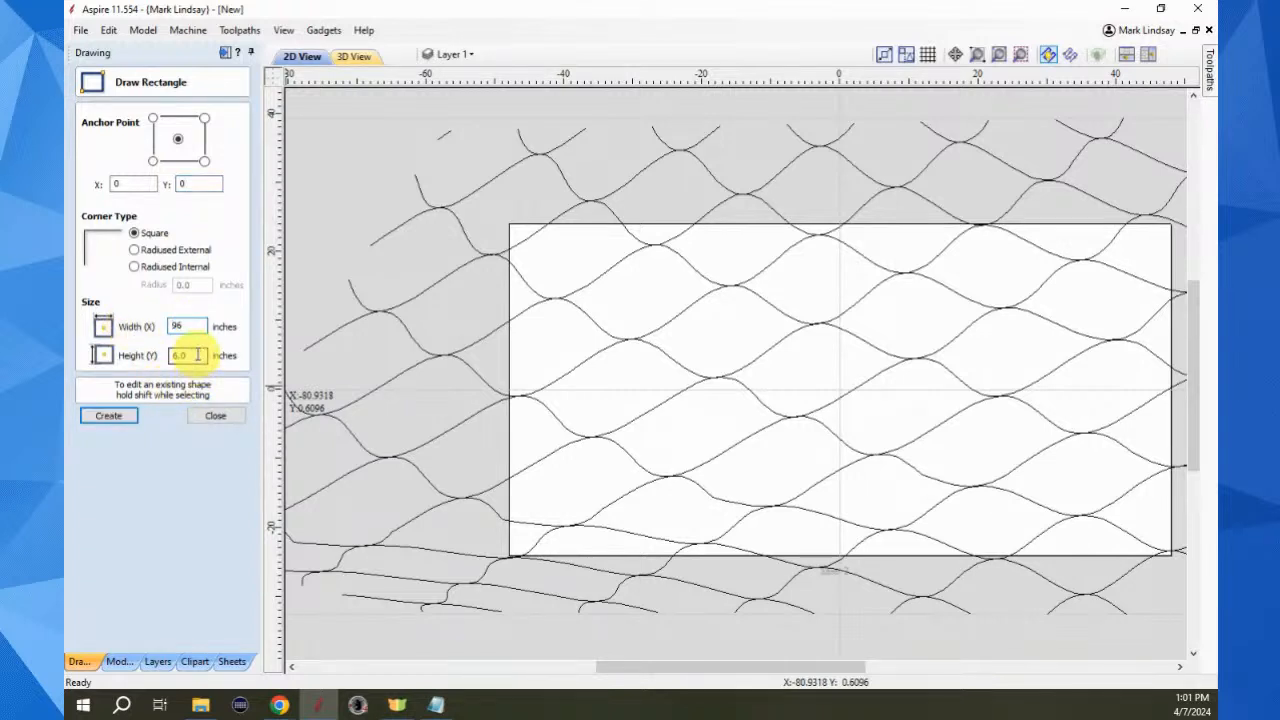
key(Tab)
text(y)
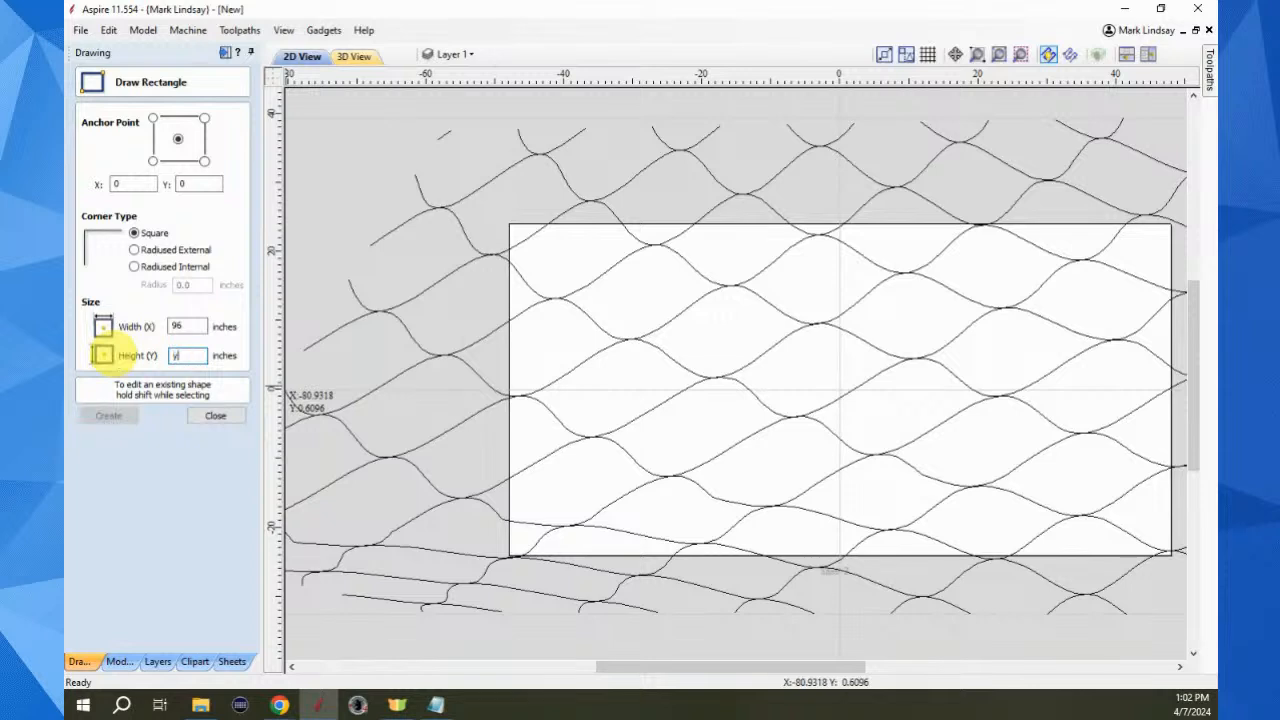
key(BackSpace)
text(48)
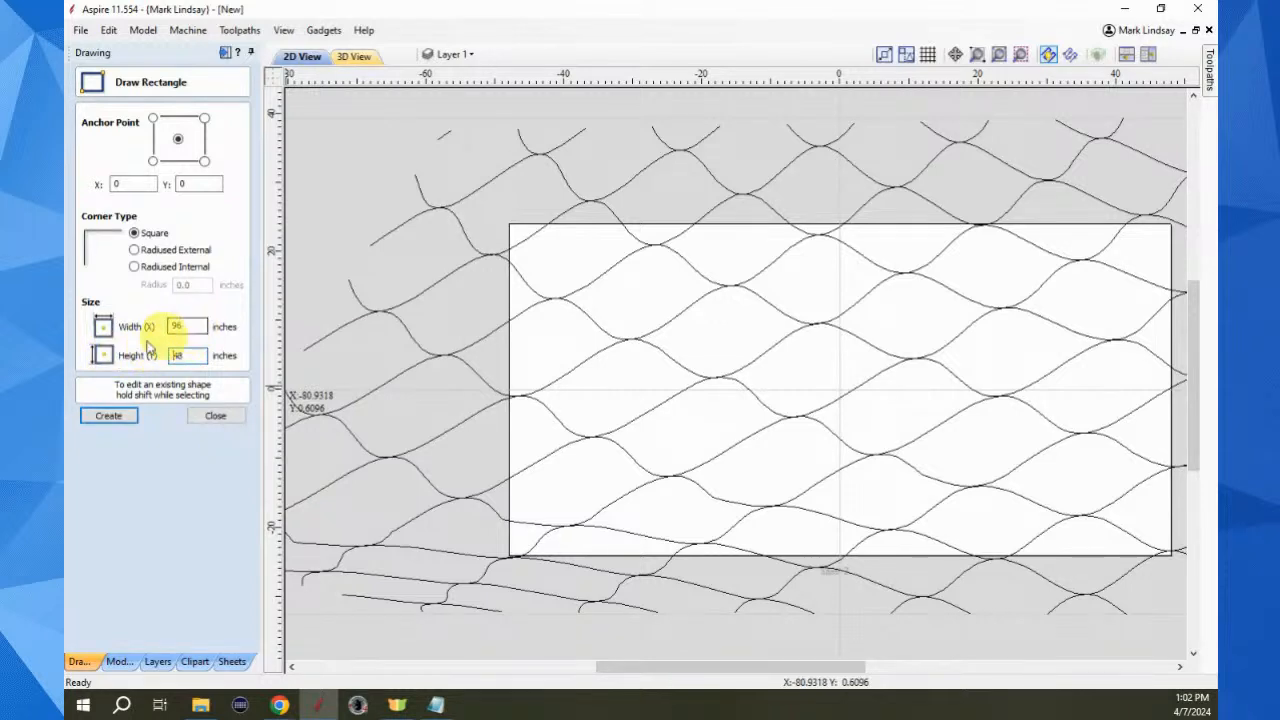
click(110, 416)
Select all vectors, close the rectangle tool, and remove and re-add the boundary rectangle so it is the last object selected
scroll(394, 609, down, 4)
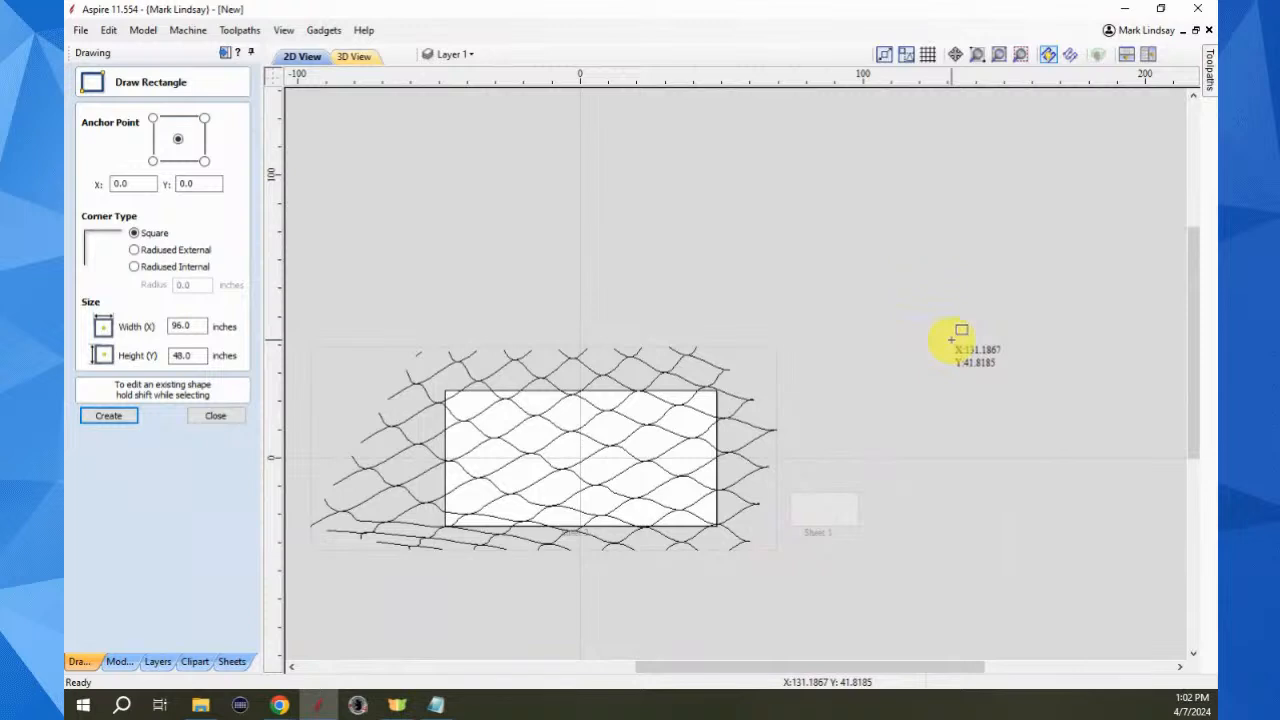
key(ctrl+a)
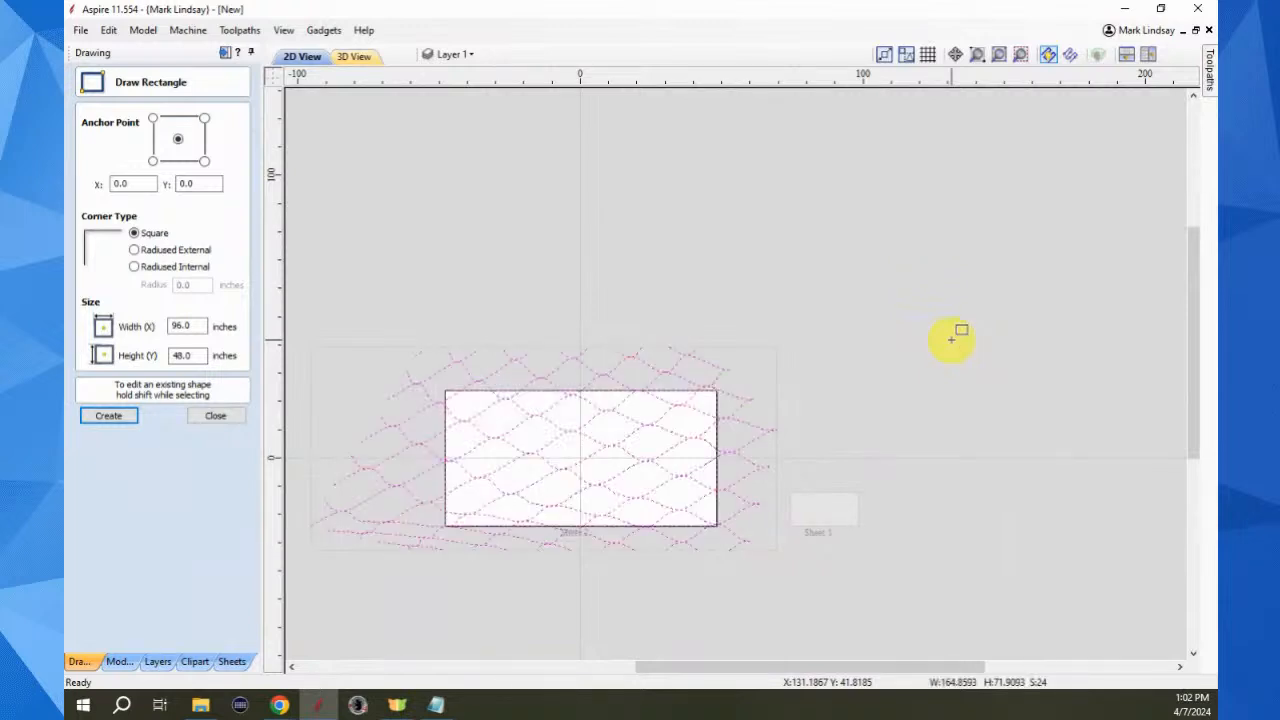
click(239, 421)
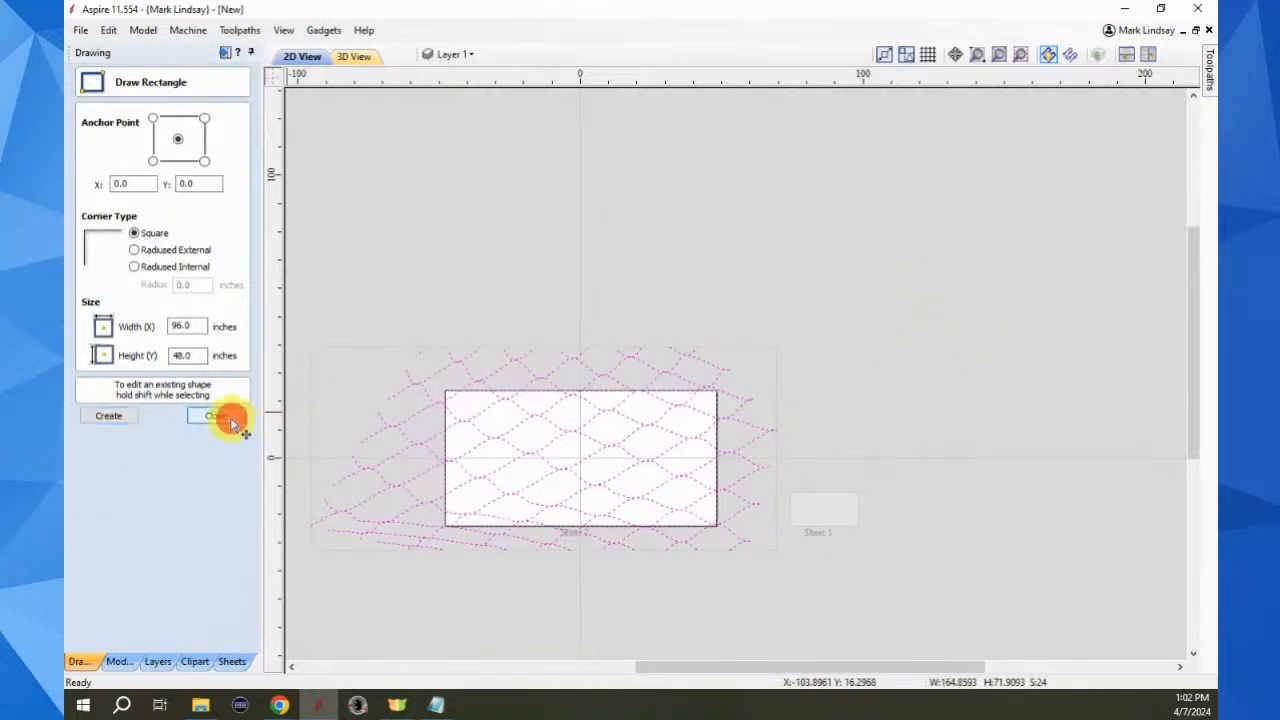
scroll(486, 580, up, 3)
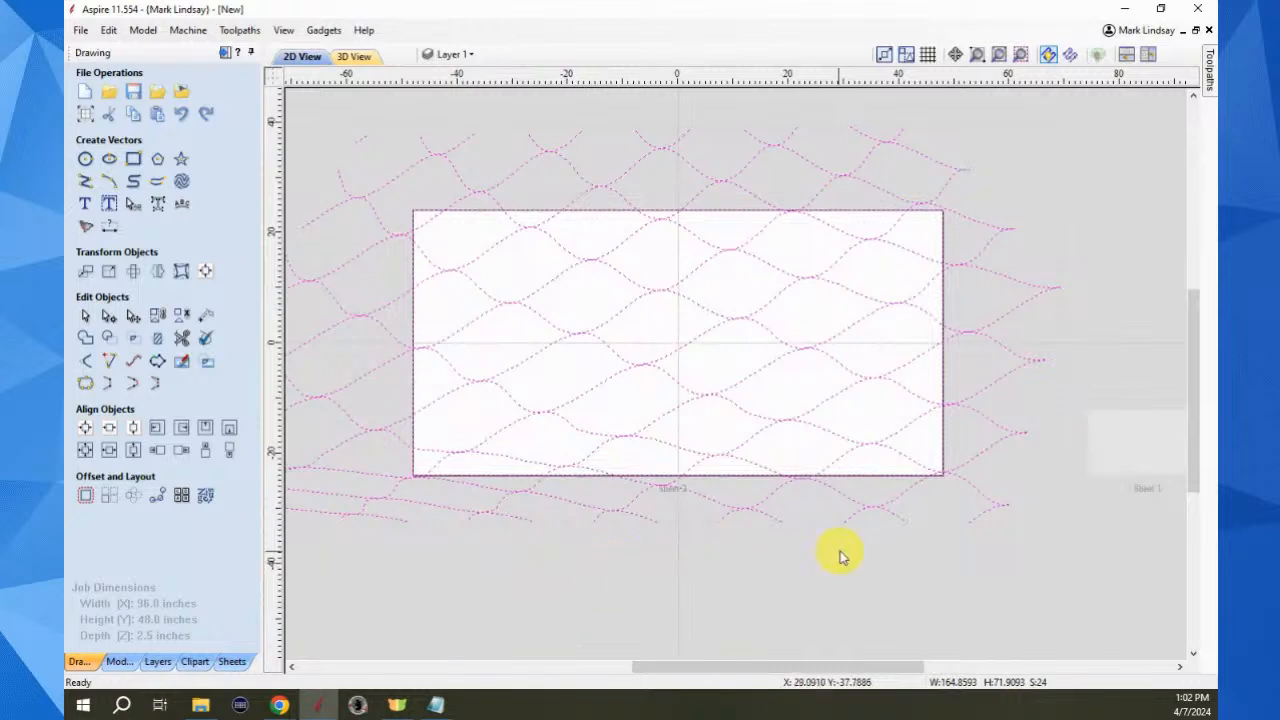
scroll(843, 551, up, 2)
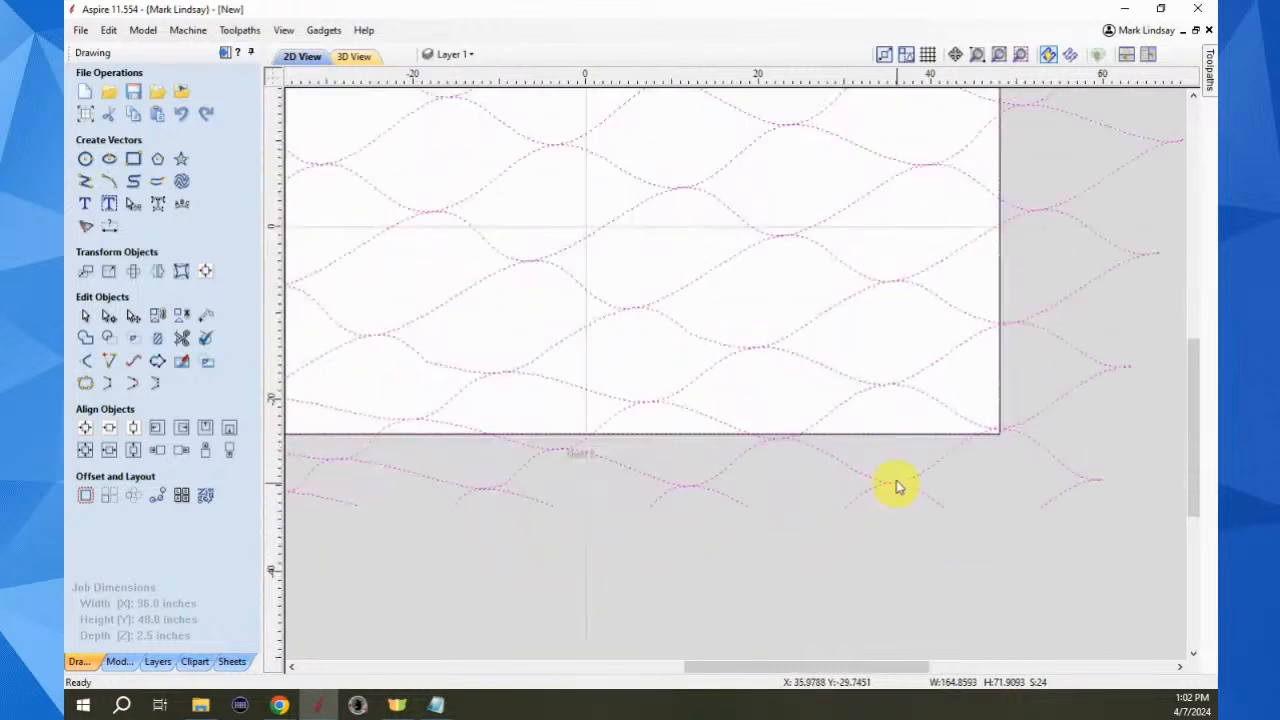
shift+click(909, 423)
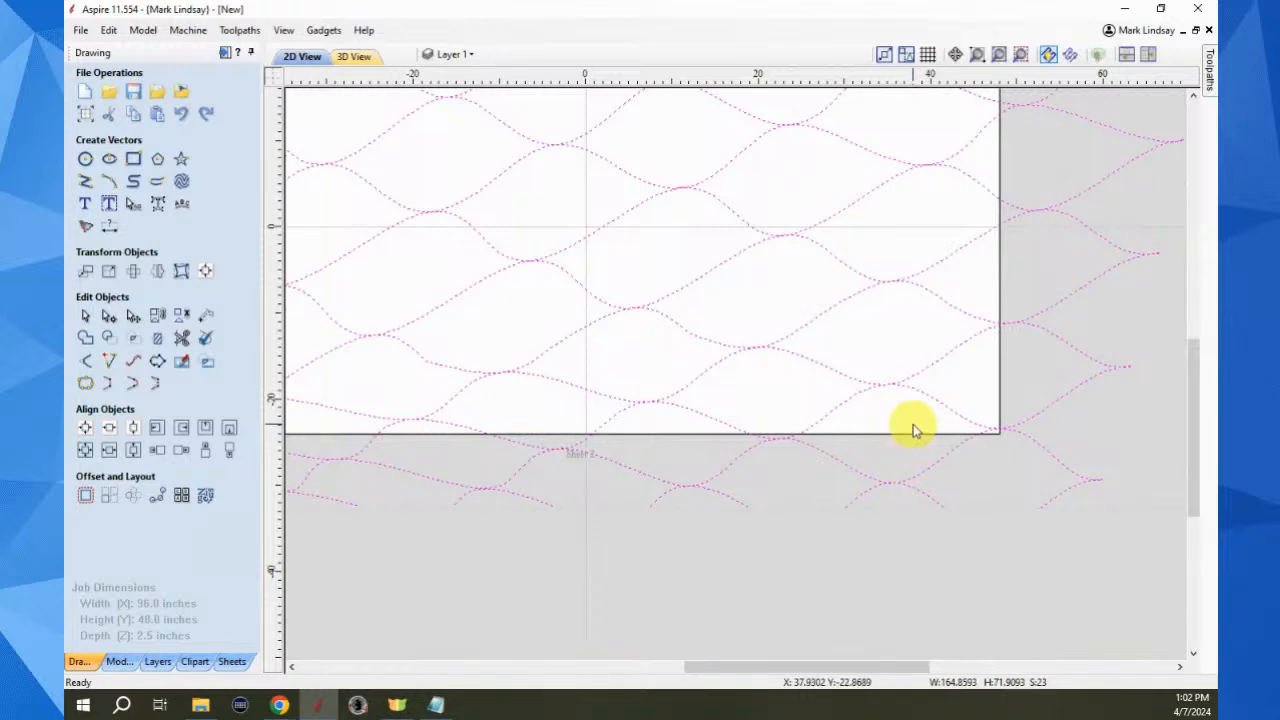
shift+click(910, 428)
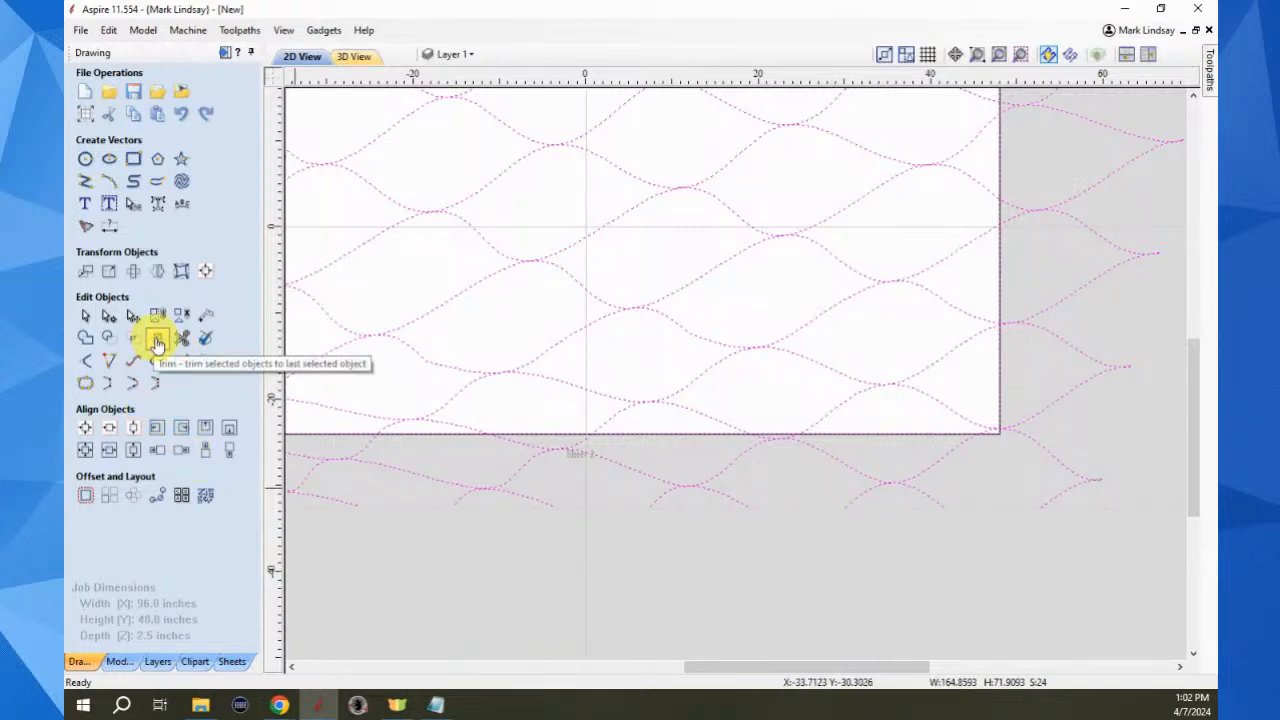
Trim the wave vectors outside the boundary rectangle with Trim Objects, close the tool and clear the selection
click(157, 343)
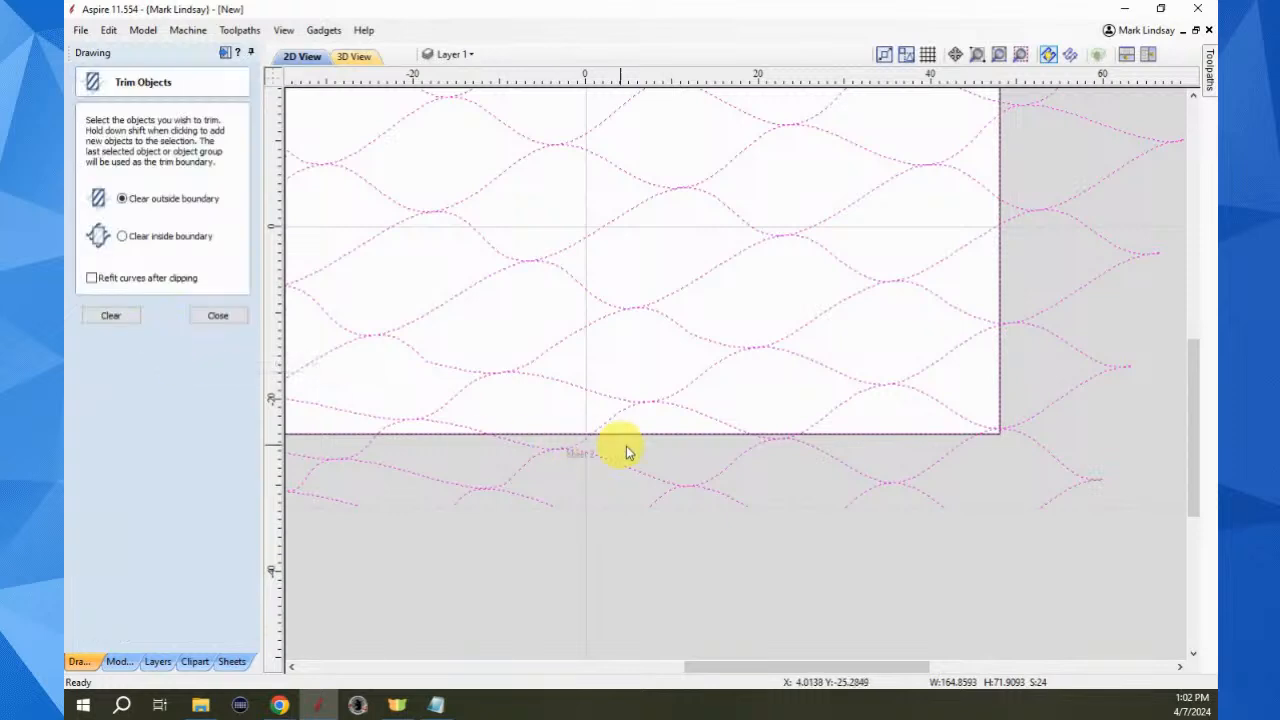
scroll(630, 447, down, 2)
scroll(771, 463, down, 2)
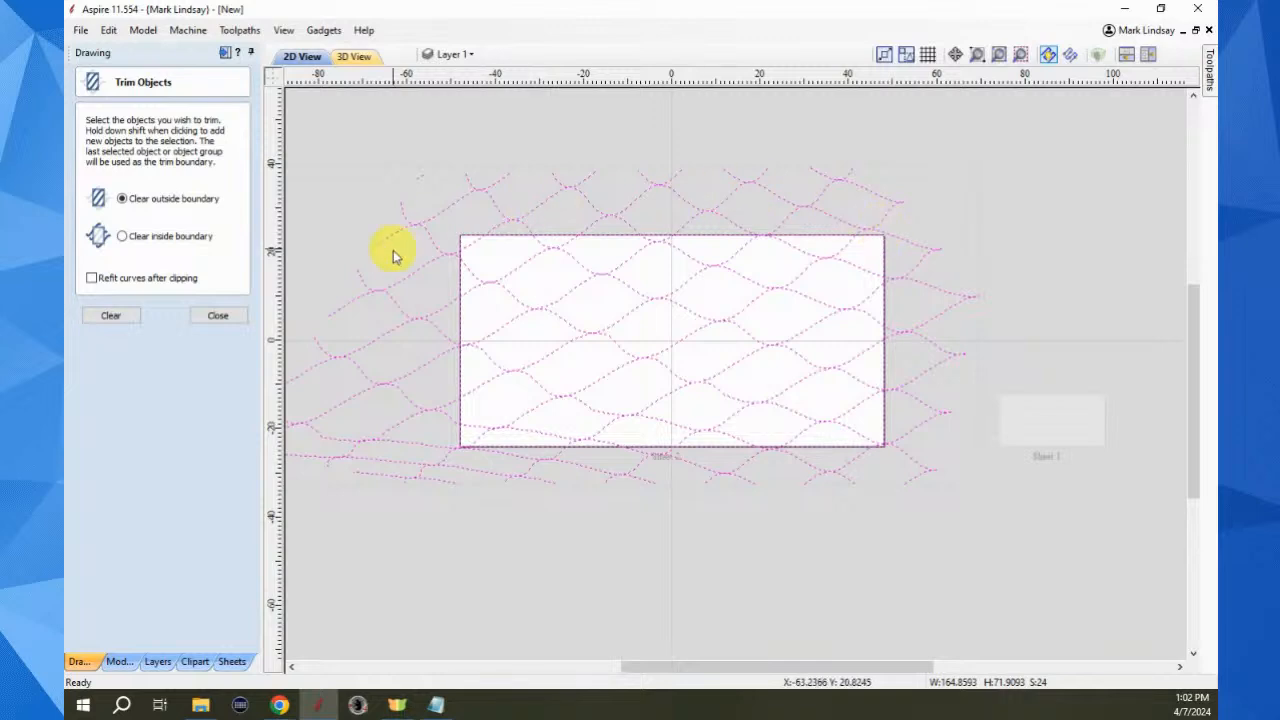
click(118, 318)
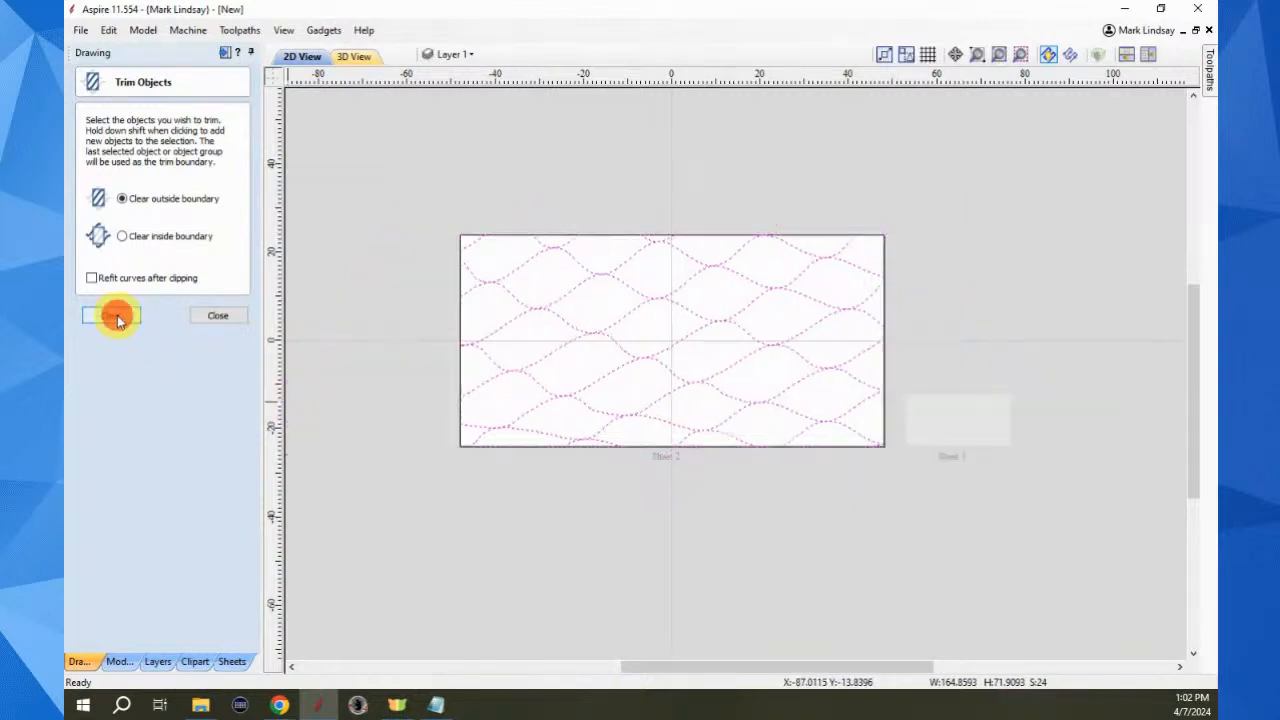
click(112, 315)
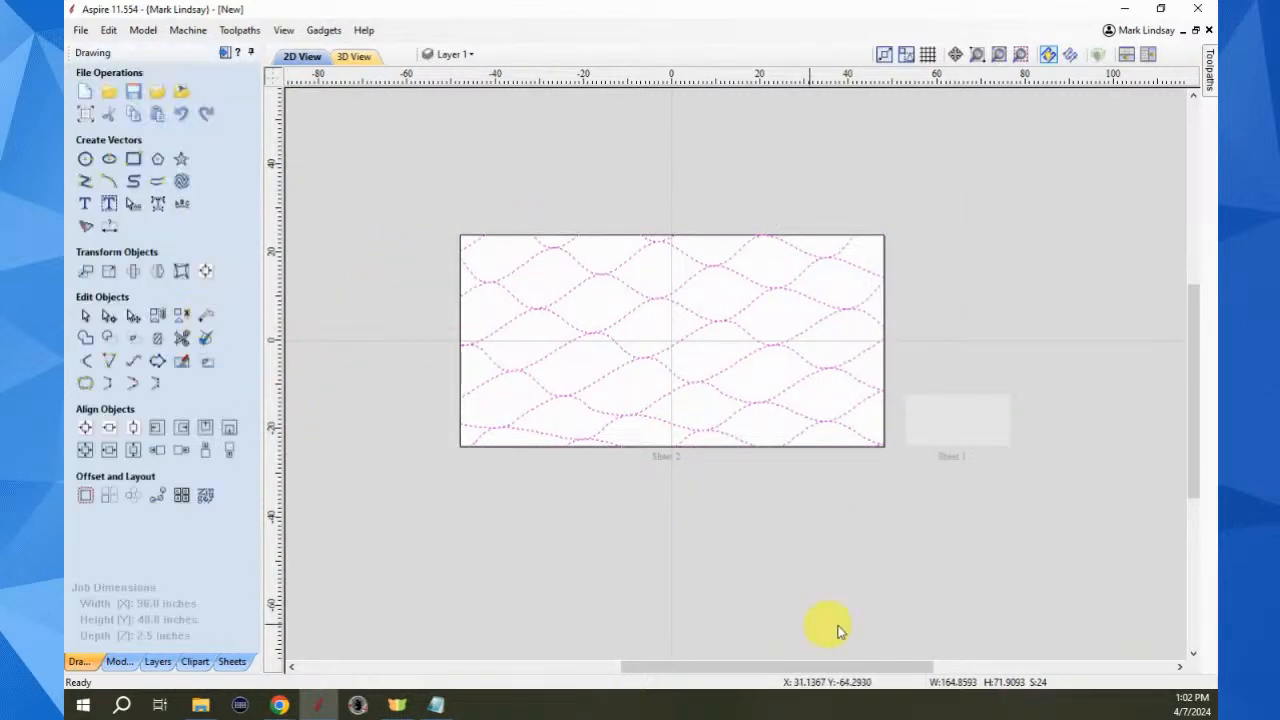
click(690, 522)
Check the trimmed waves along the board edges, test selecting the boundary rectangle and fit the board in view
scroll(703, 448, up, 3)
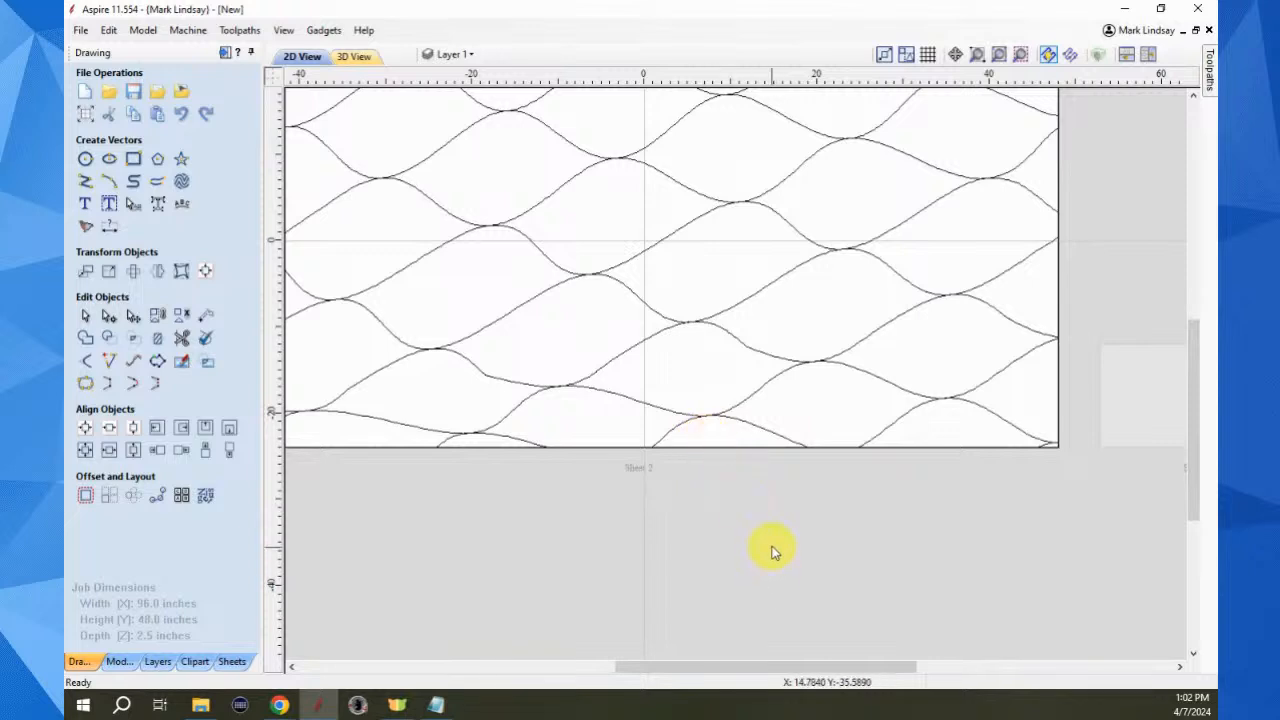
click(742, 446)
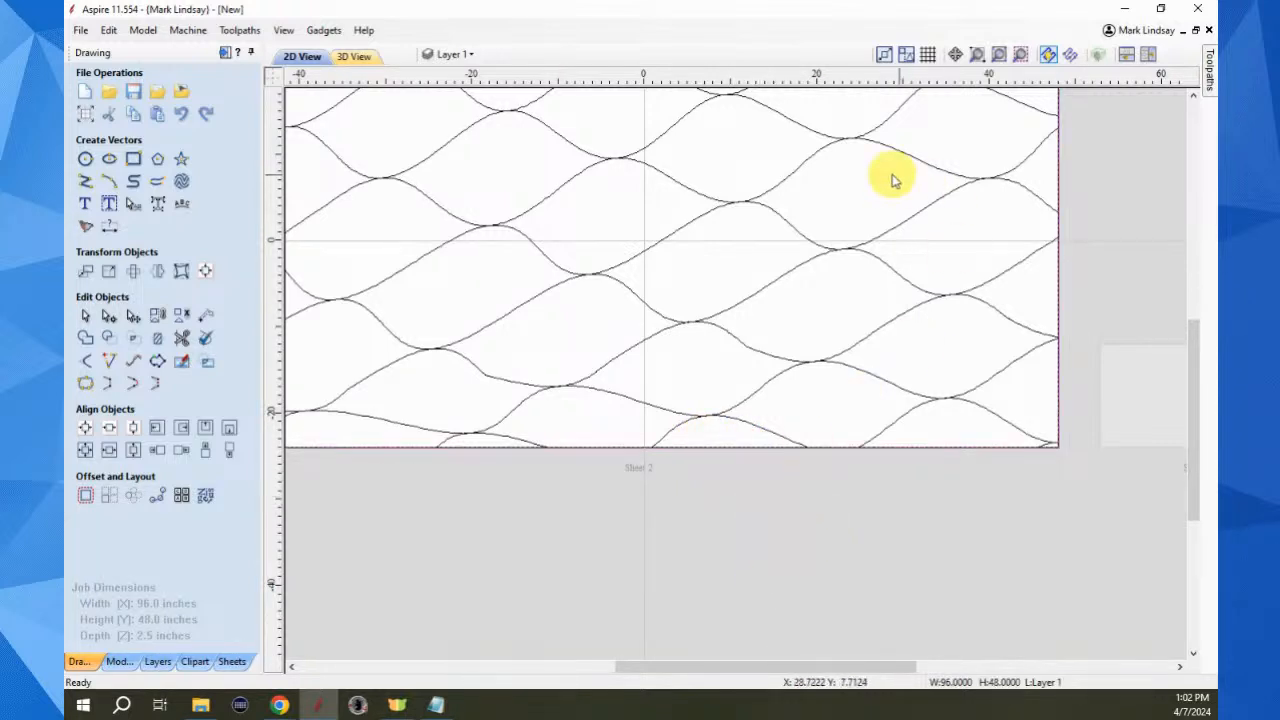
click(749, 247)
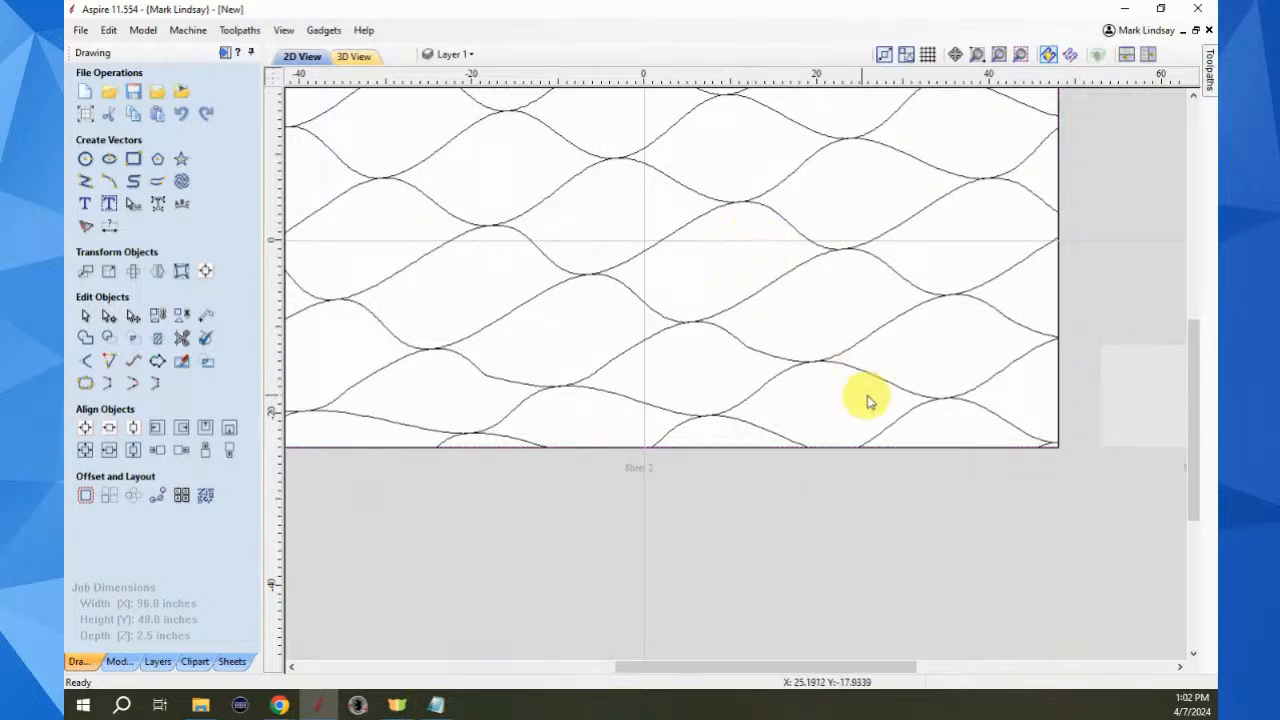
scroll(965, 436, down, 3)
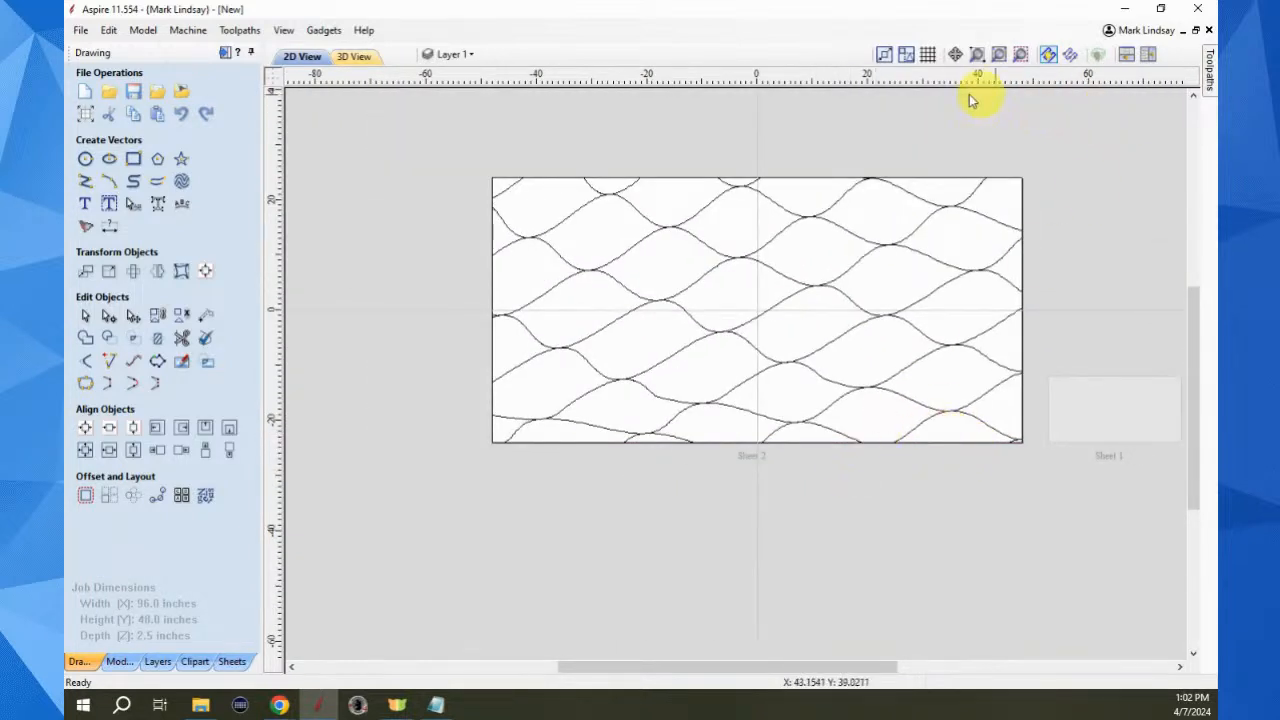
click(1021, 56)
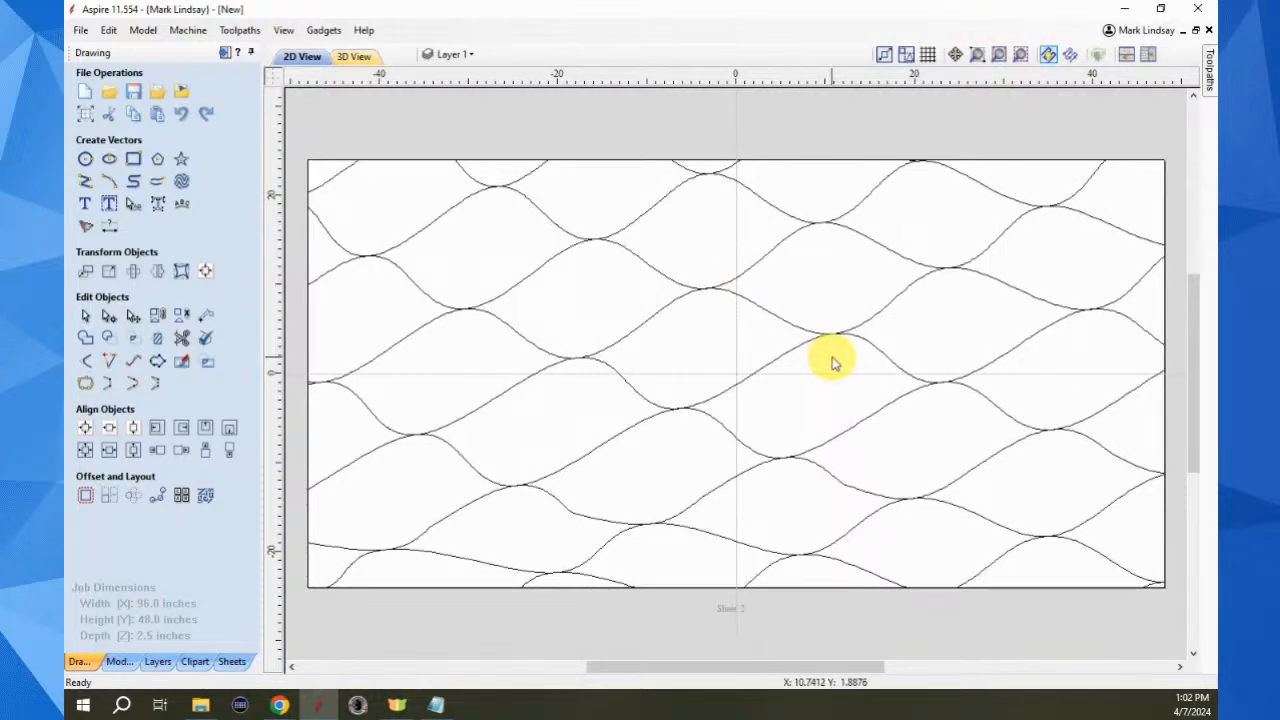
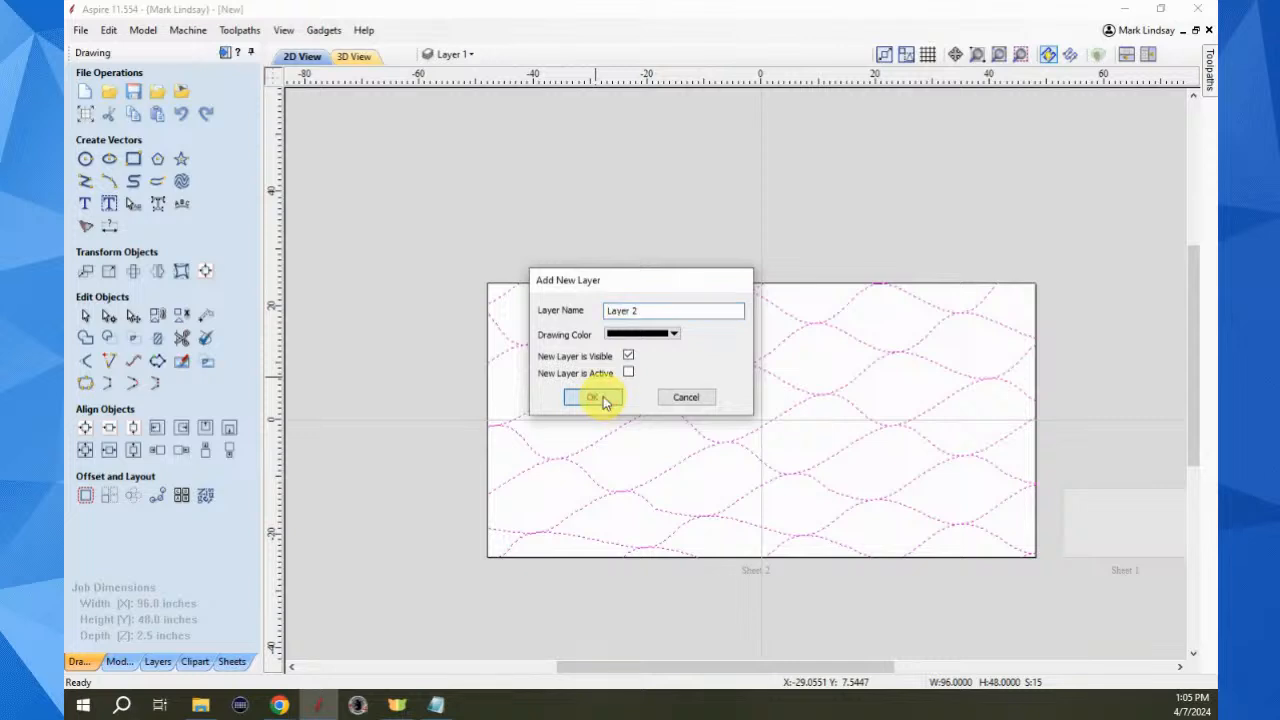
Put the selected wave vectors on a new layer named Layer 2 and hide that layer
click(596, 398)
click(479, 57)
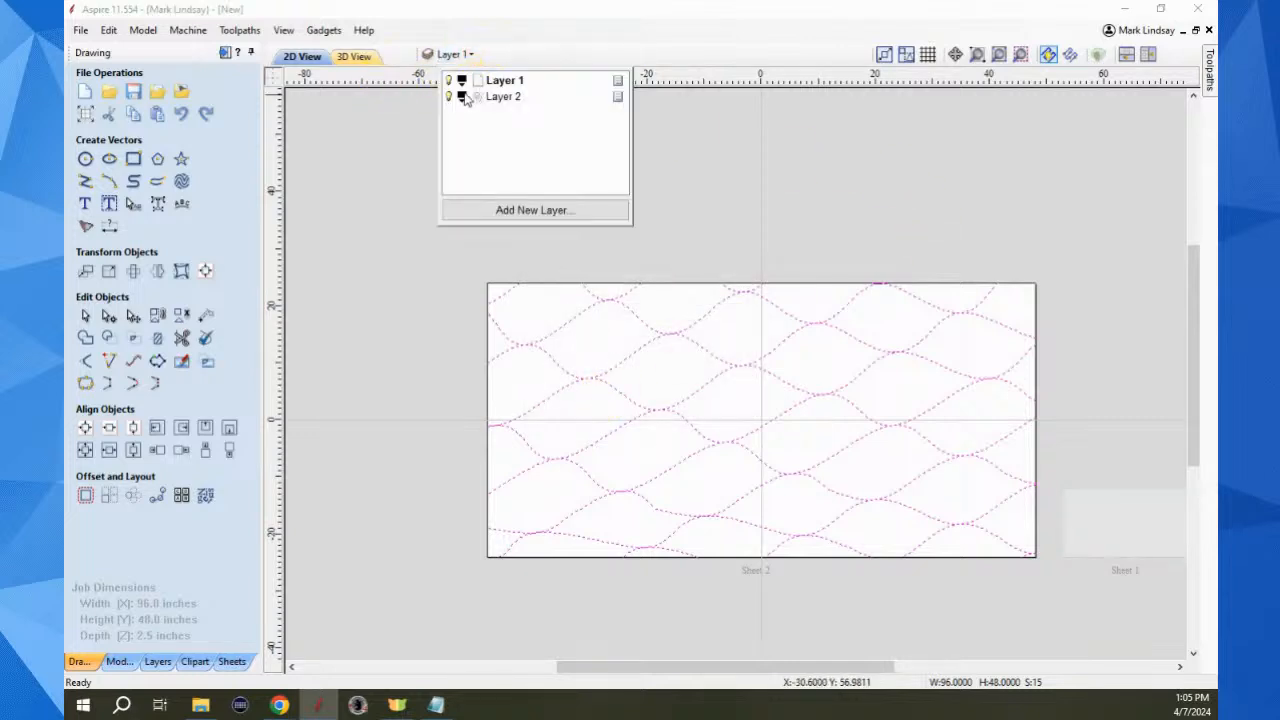
click(450, 98)
click(795, 210)
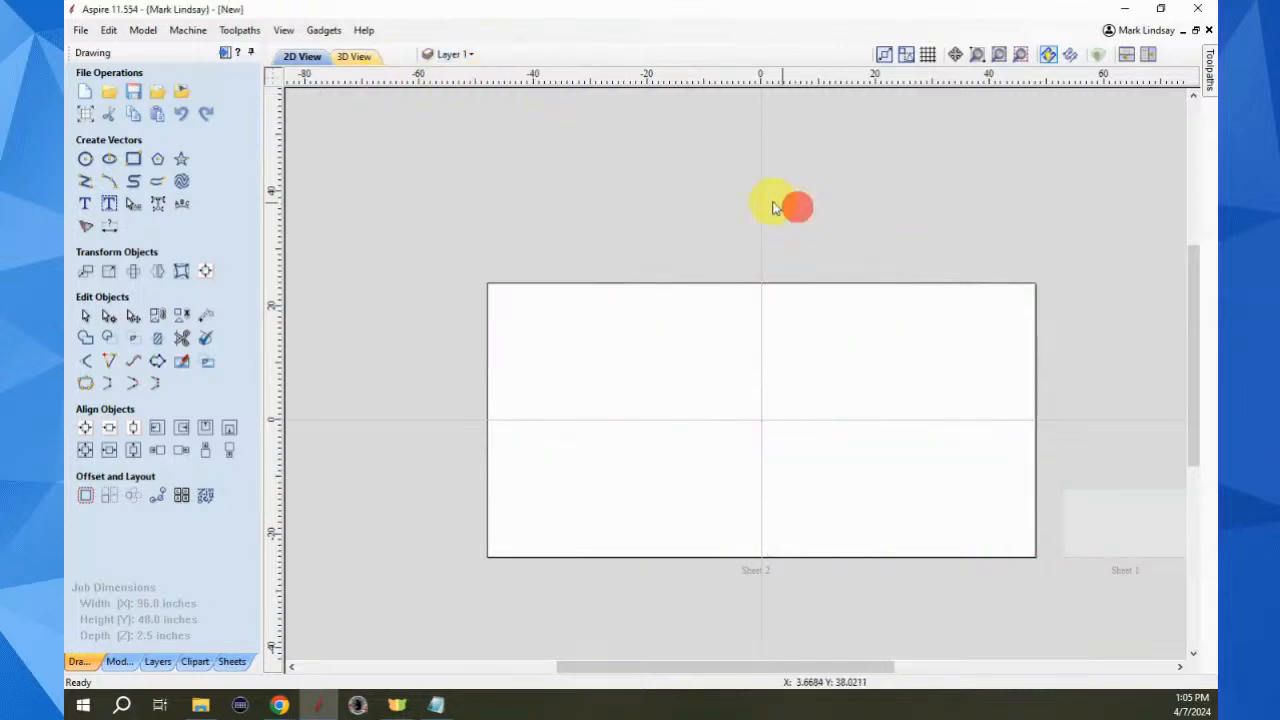
Start a vector texture on the empty board, set its angle to 90 degrees and preview it
click(181, 181)
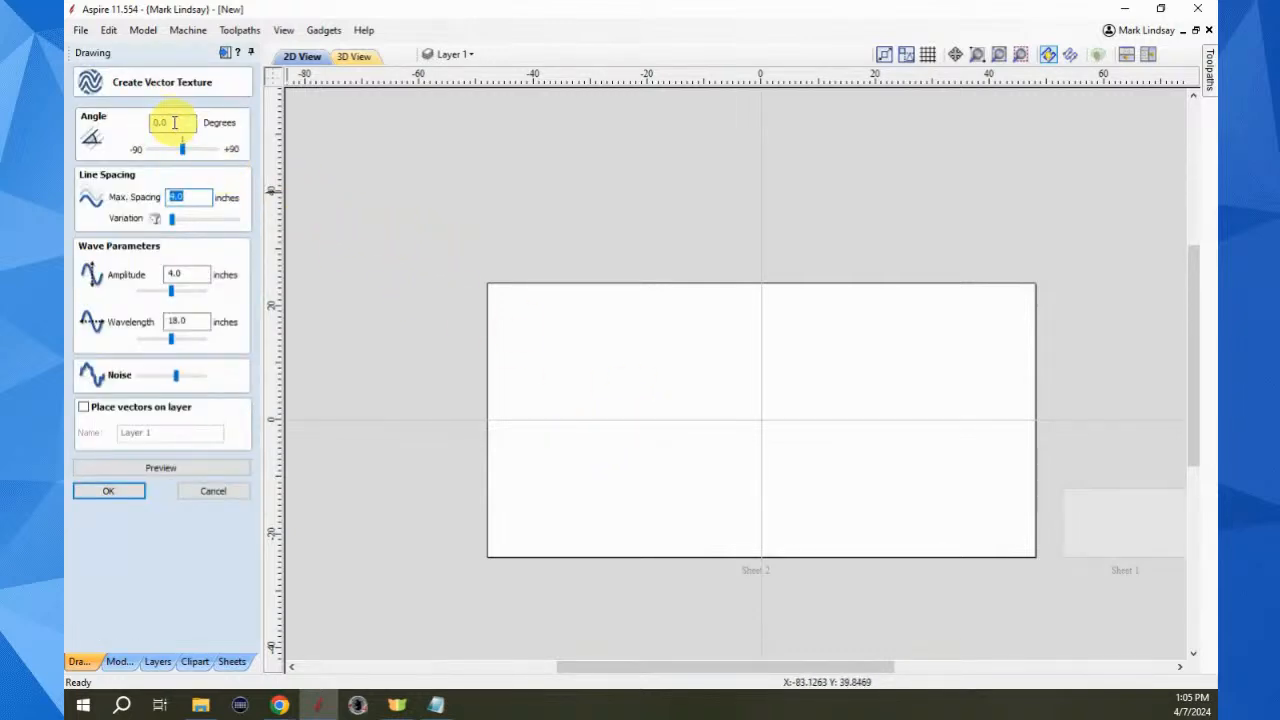
drag(174, 122, 137, 121)
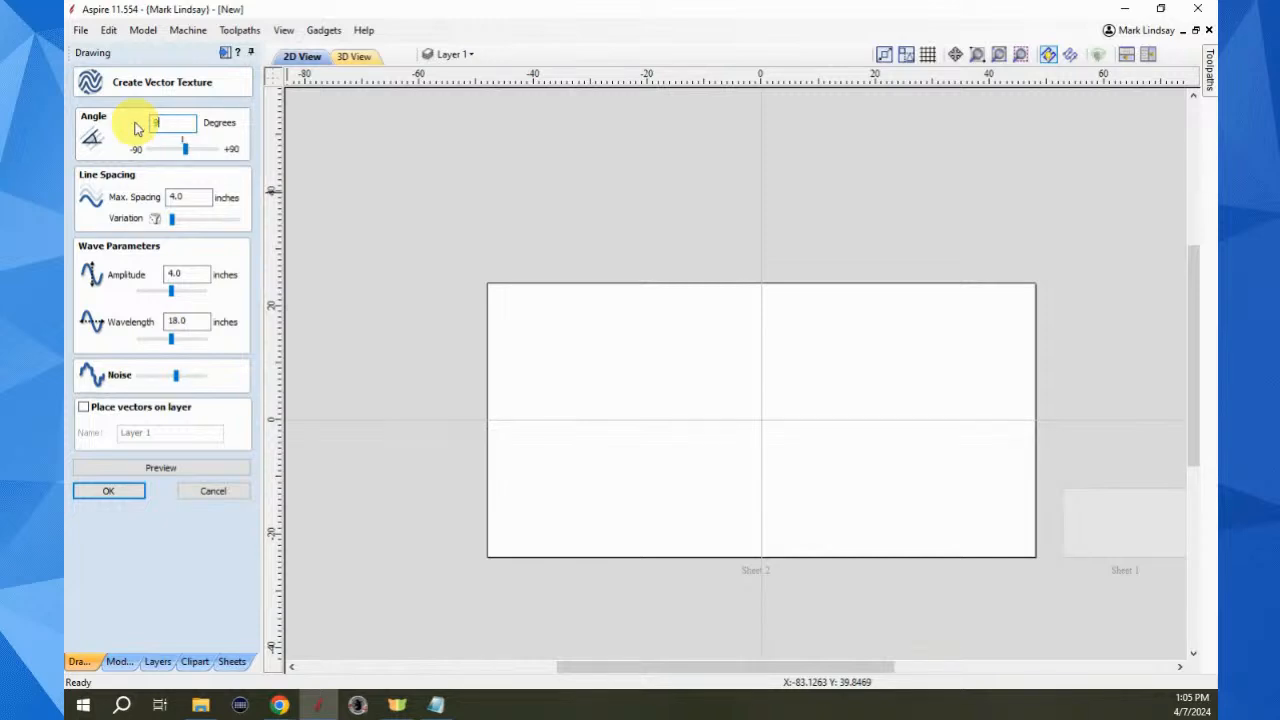
text(90)
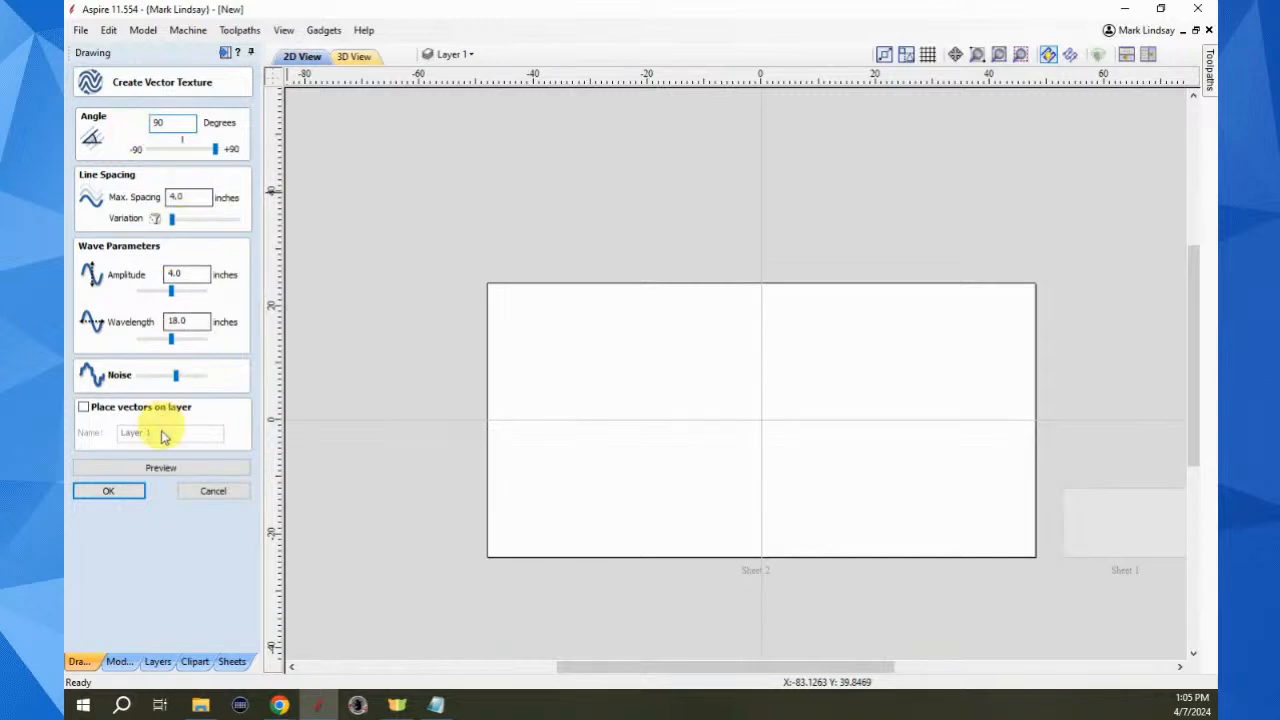
click(165, 470)
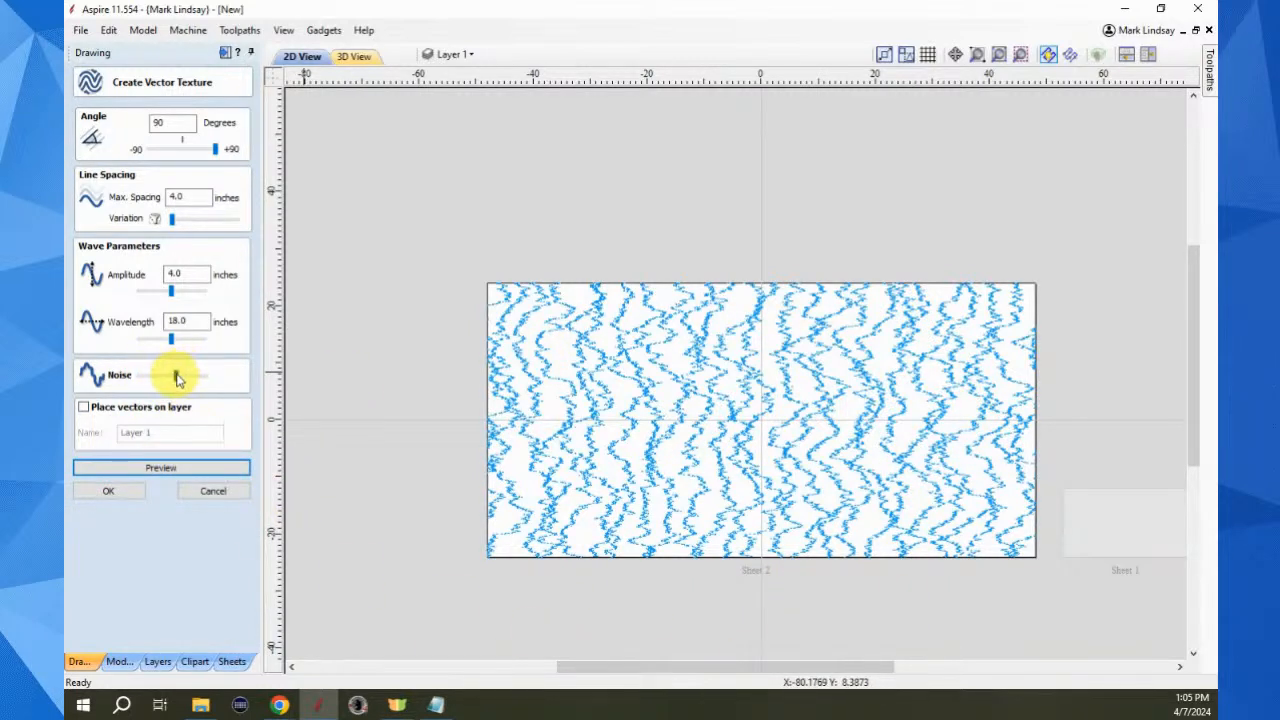
Reduce the vector texture's noise to the minimum and preview the smooth waves again
drag(176, 376, 90, 380)
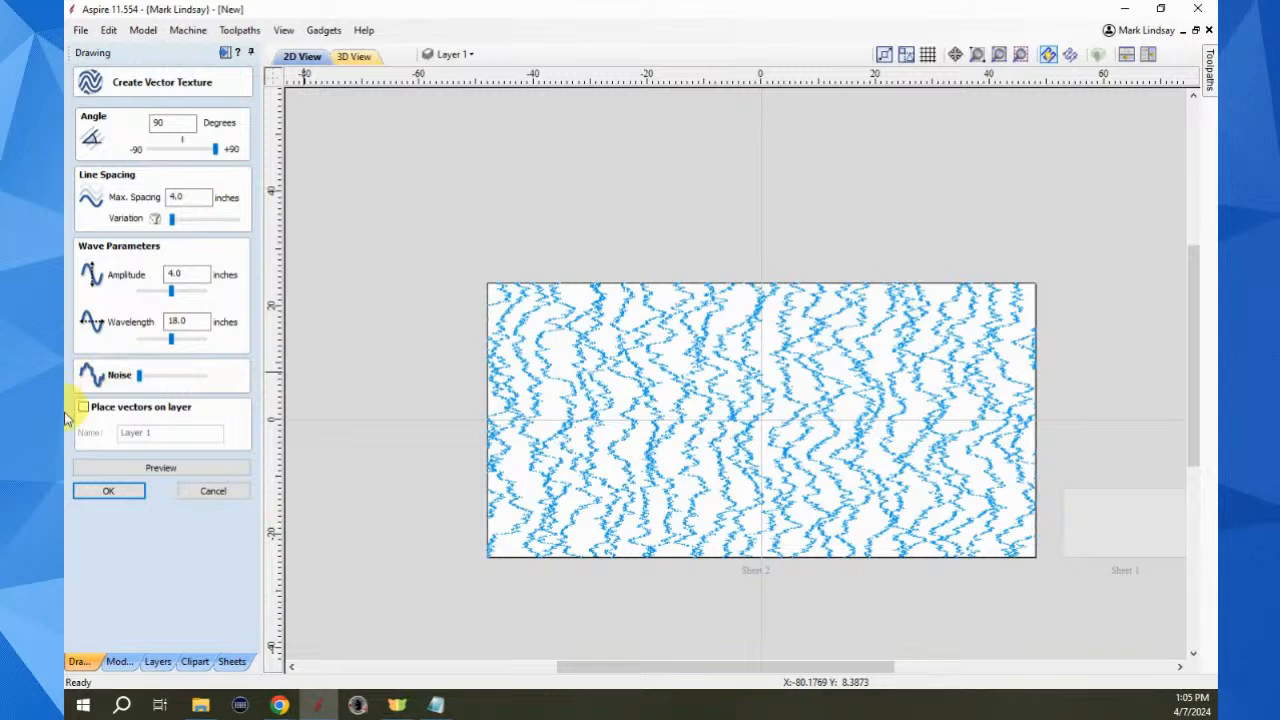
click(158, 470)
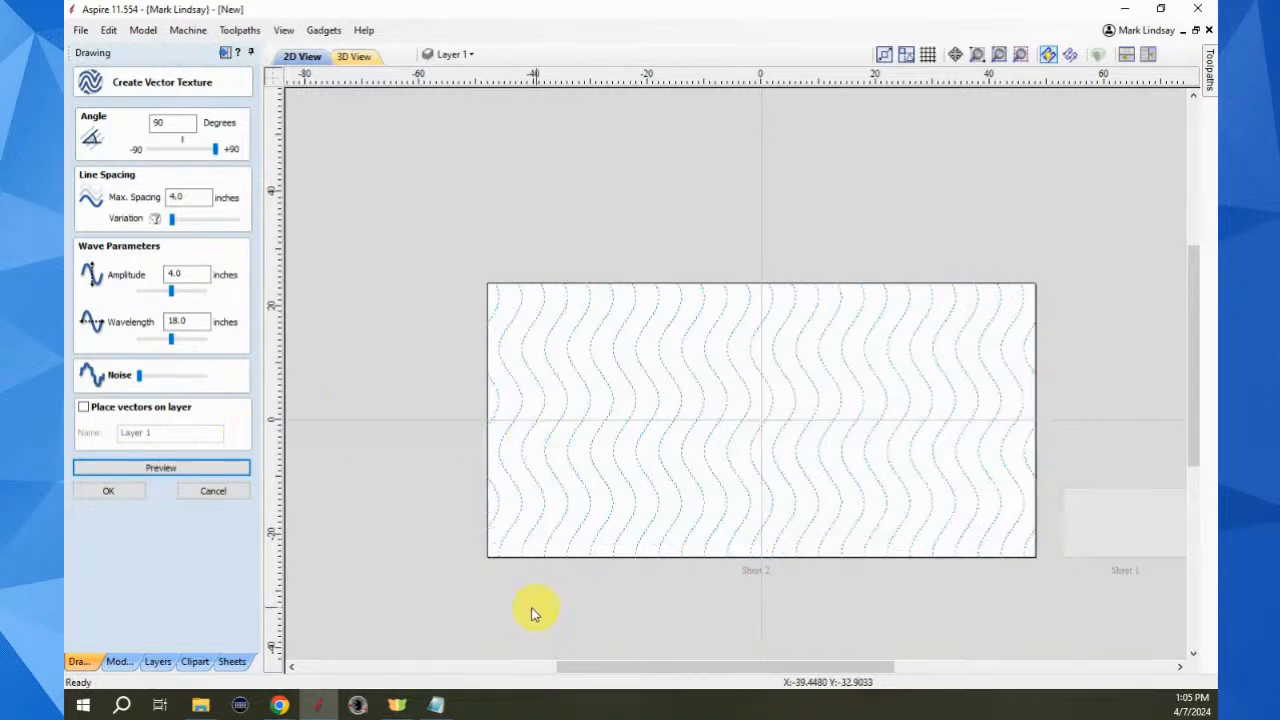
scroll(838, 430, up, 1)
scroll(838, 430, up, 1)
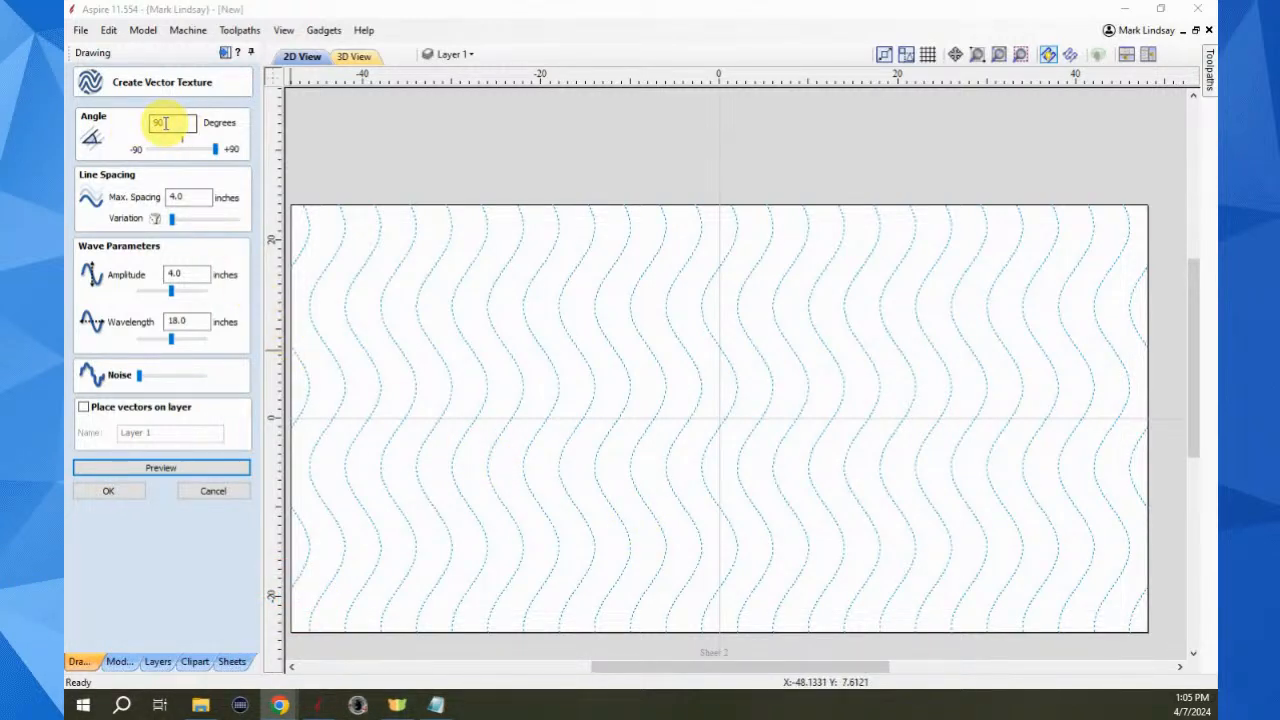
Set the vector texture's angle to 45 degrees and preview the diagonal waves
drag(166, 123, 149, 124)
key(BackSpace)
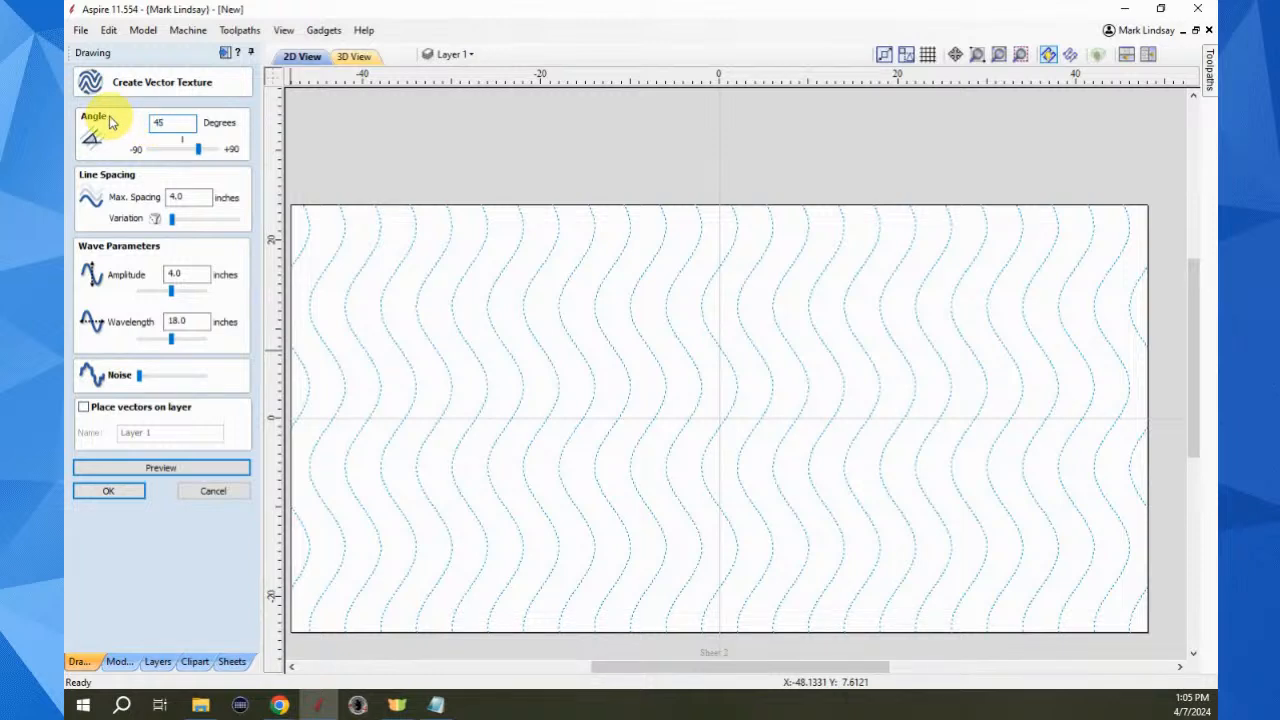
click(161, 469)
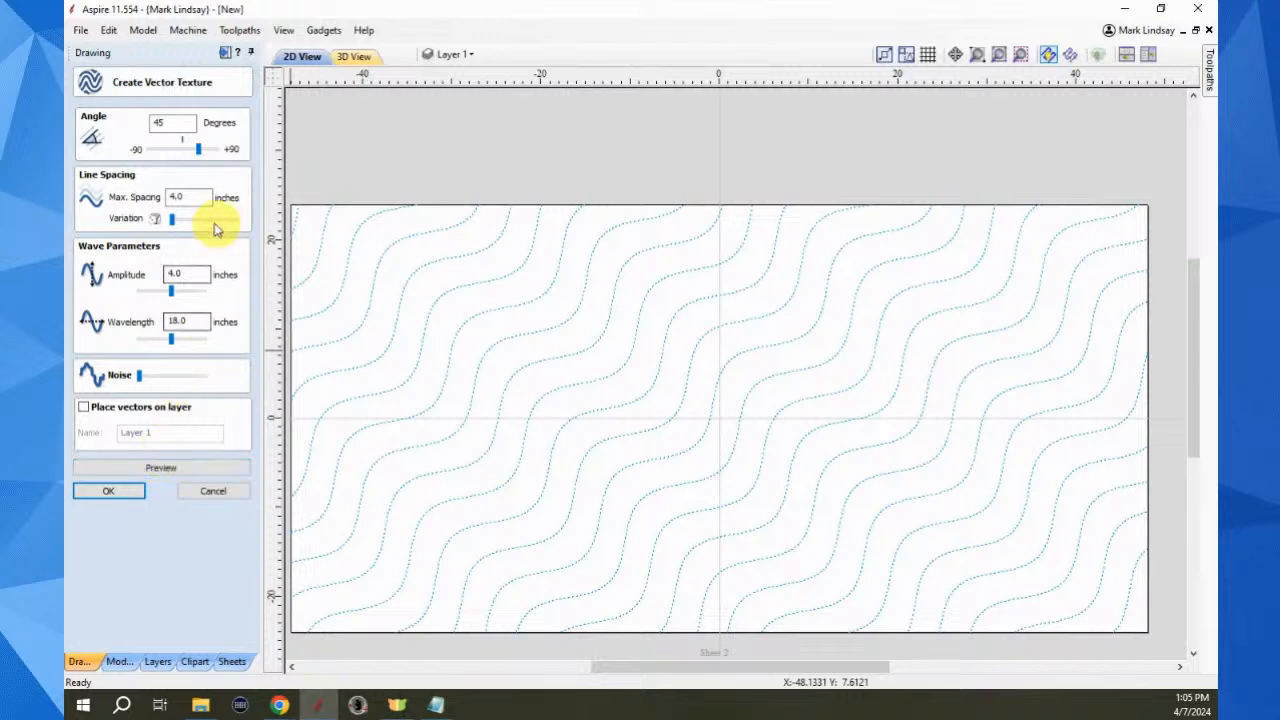
Set the vector texture's angle to -45 degrees, preview it and create the wave vectors on the board
double_click(153, 123)
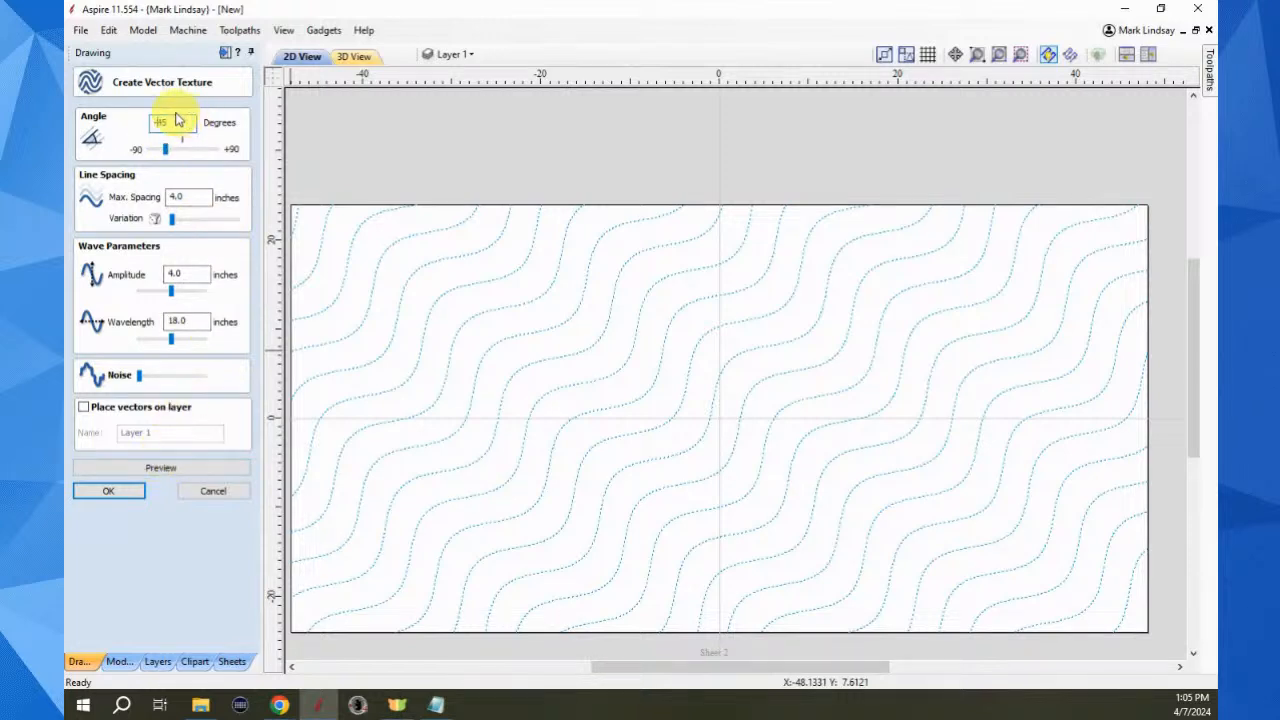
click(162, 470)
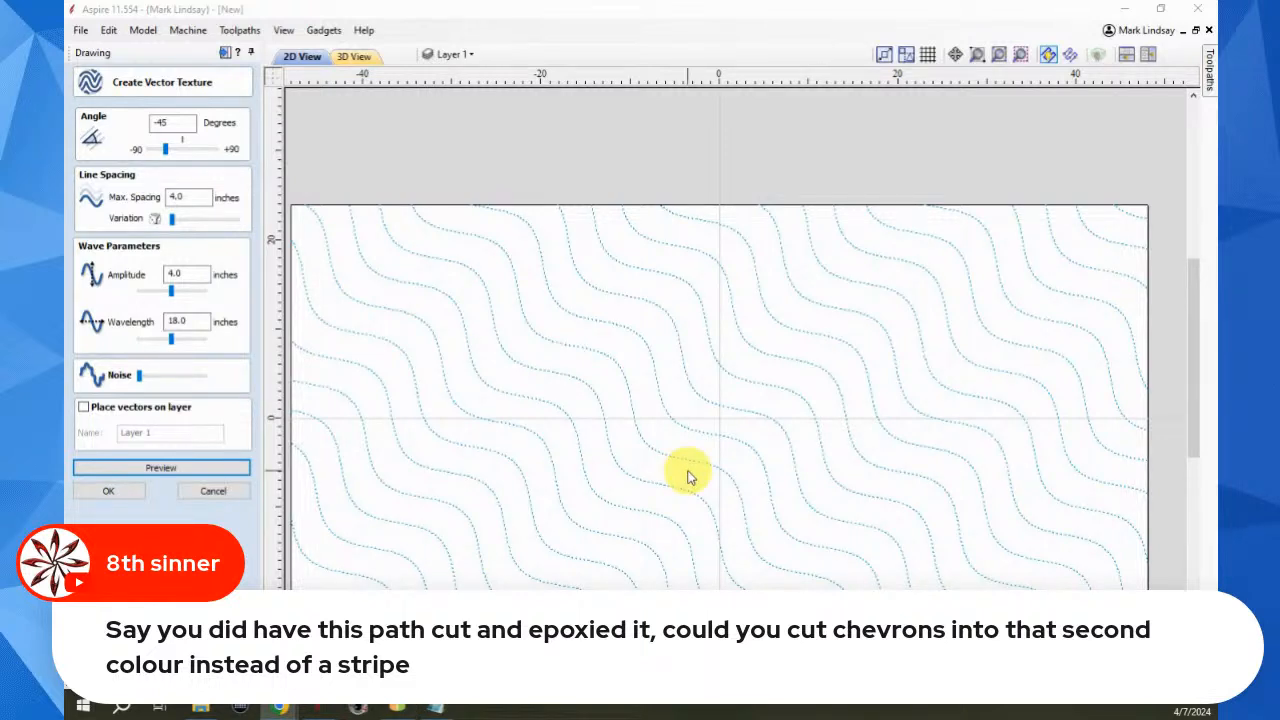
click(163, 468)
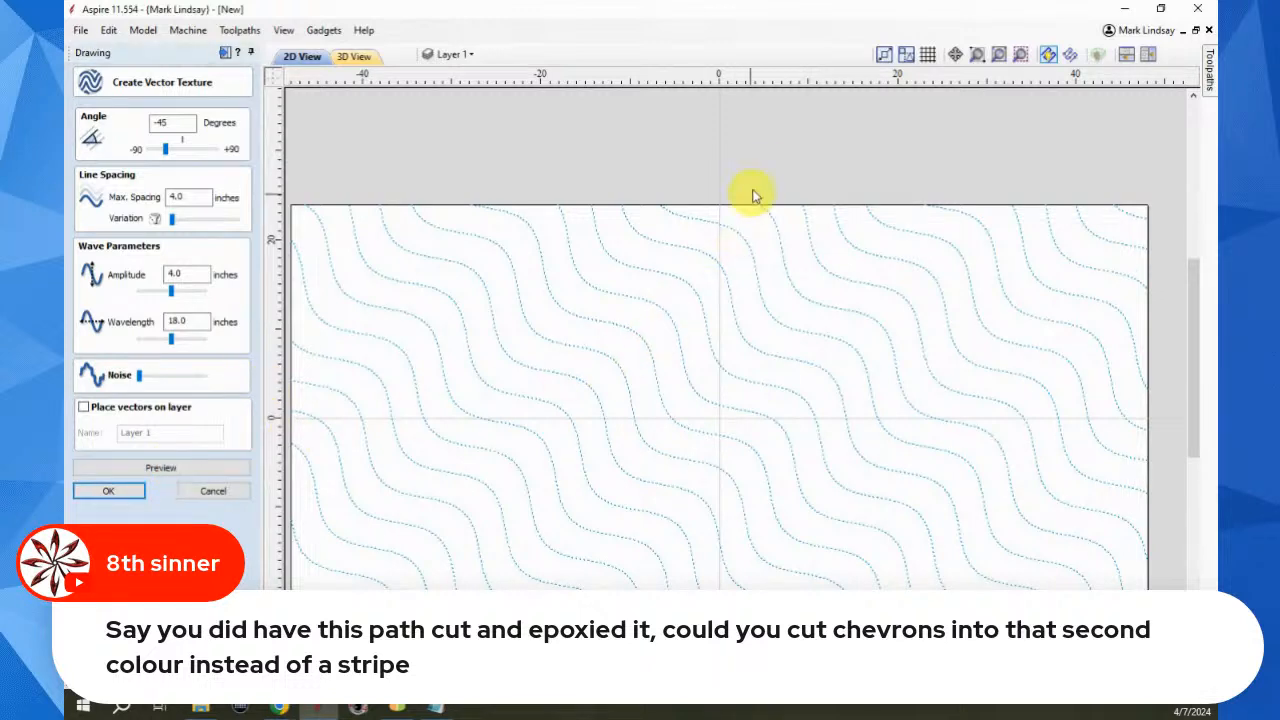
click(213, 490)
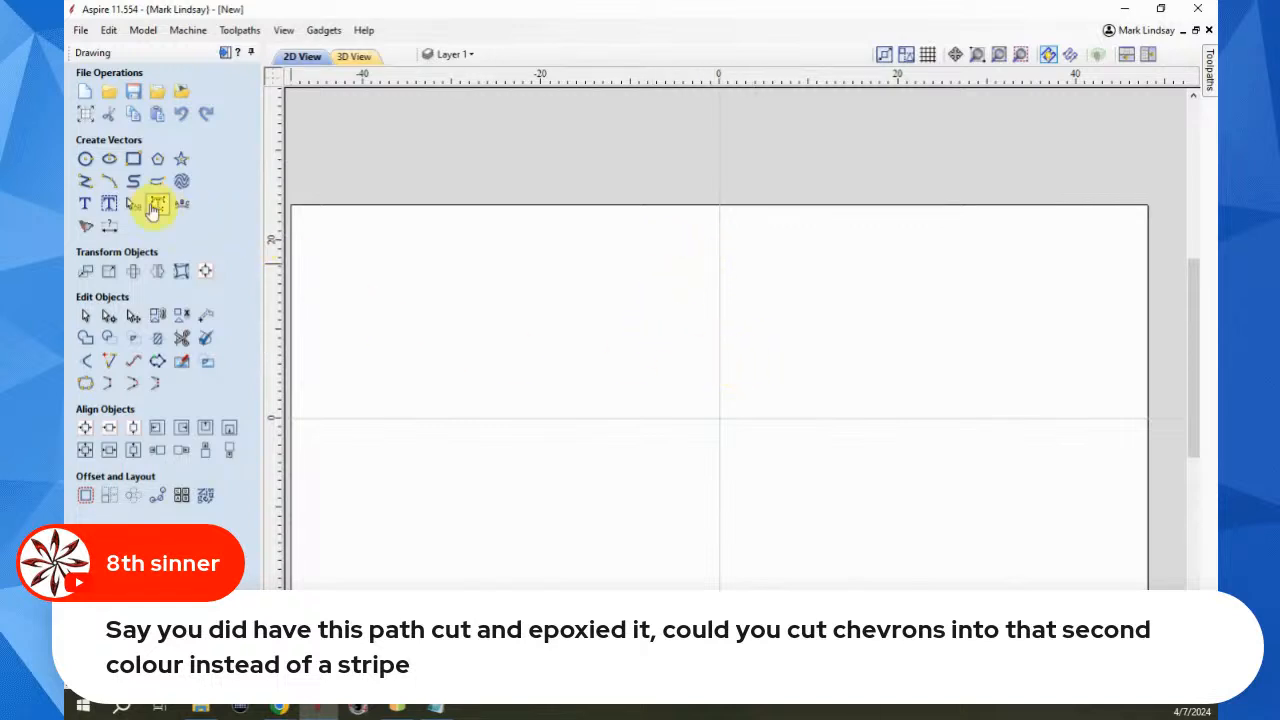
click(181, 183)
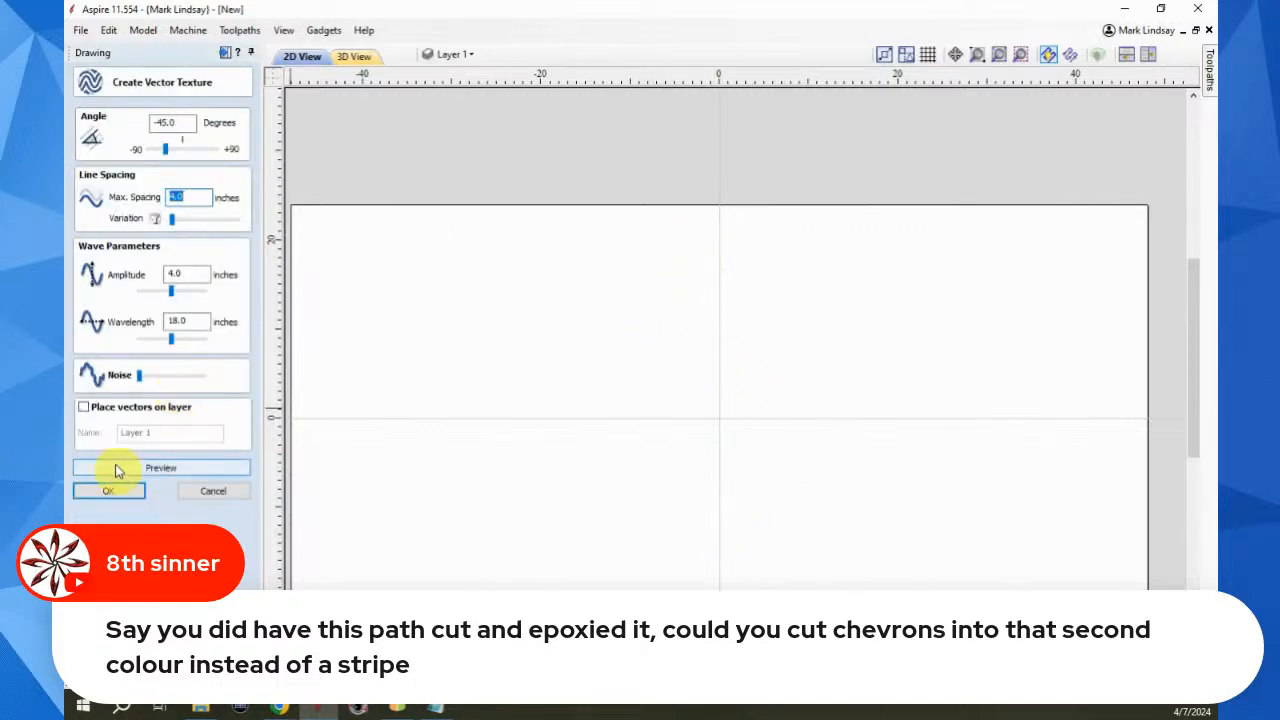
click(160, 468)
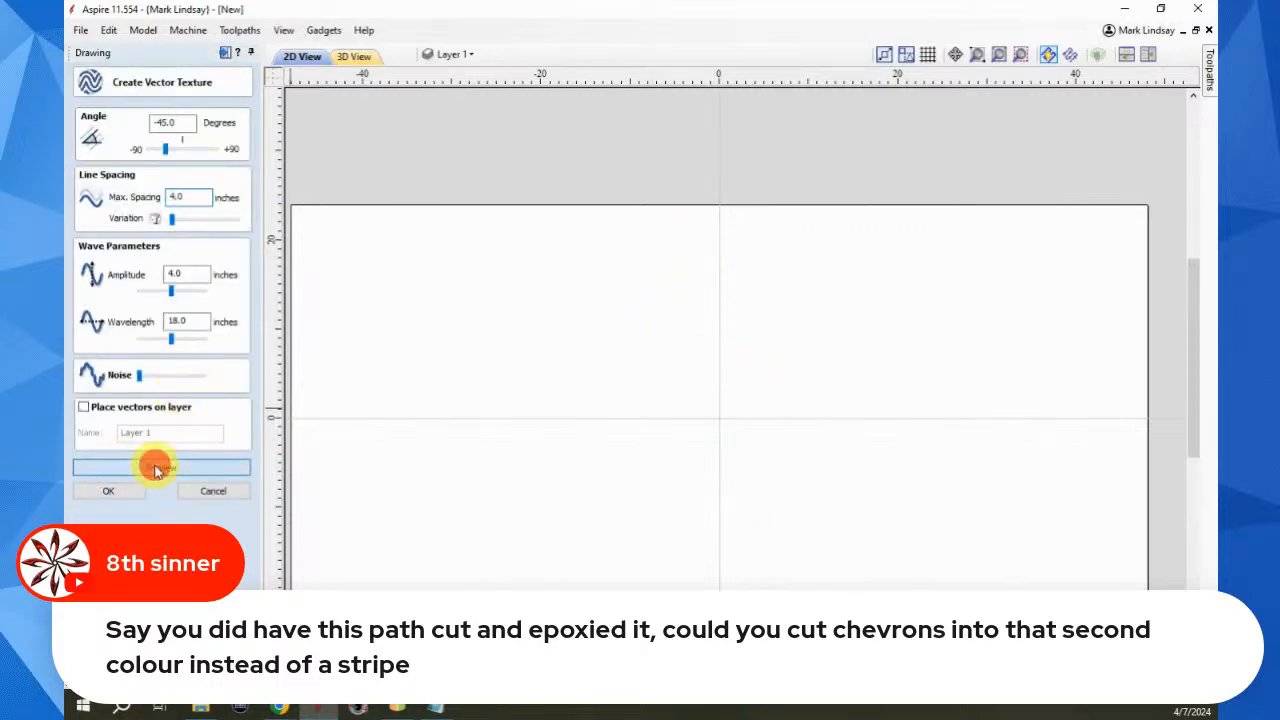
click(112, 493)
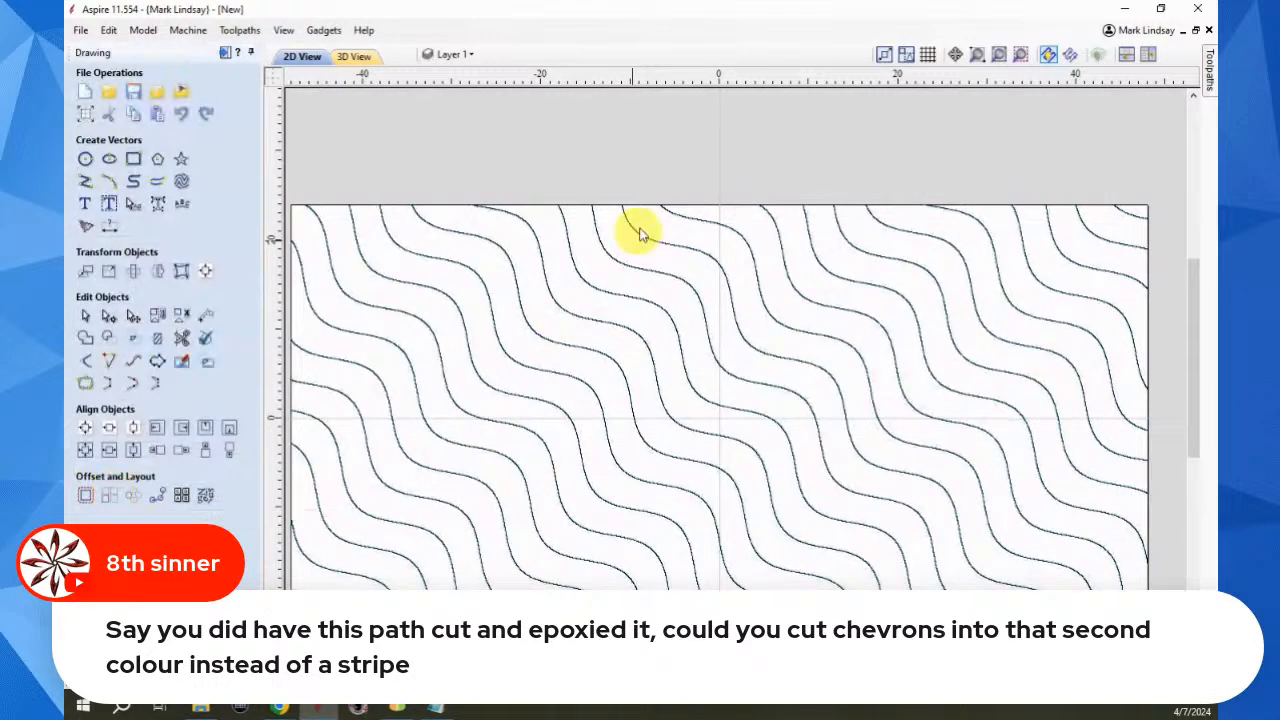
Select all the diagonal wave vectors, clear the selection and select one wave near the board's middle to inspect it
scroll(762, 412, down, 1)
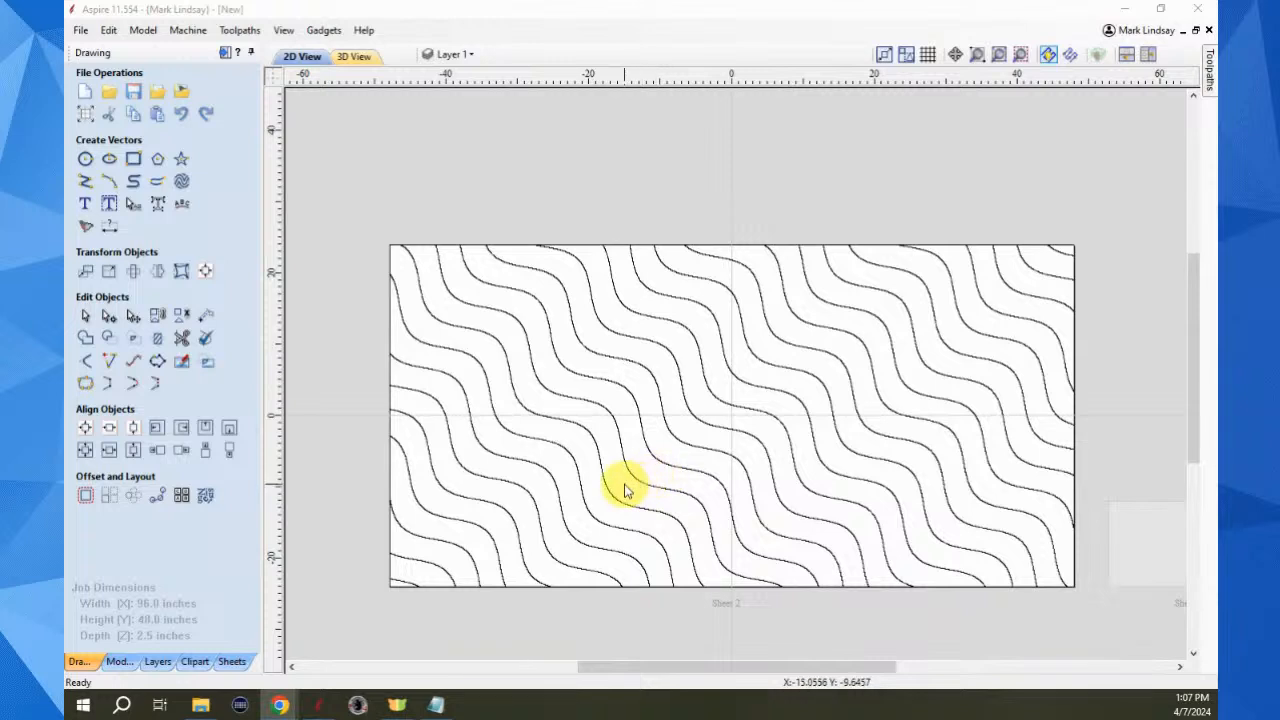
mouse_move(947, 228)
mouse_down()
mouse_move(582, 652)
mouse_move(560, 653)
mouse_up()
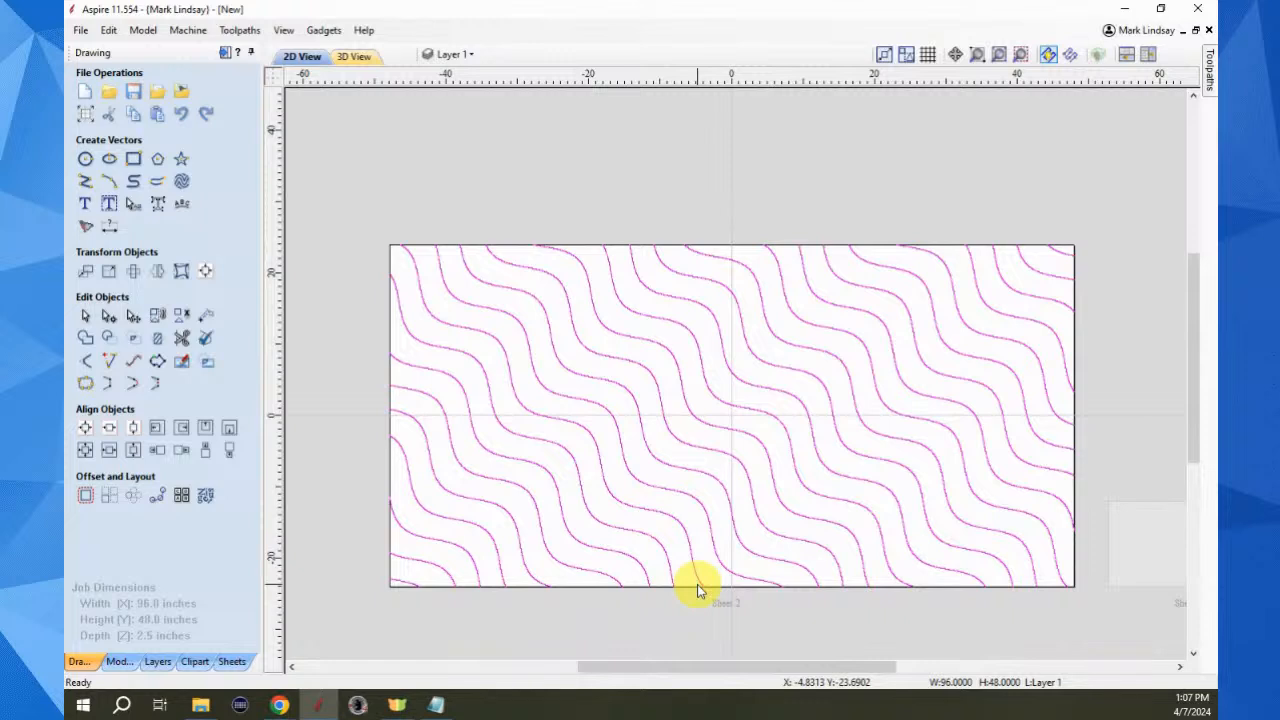
click(739, 614)
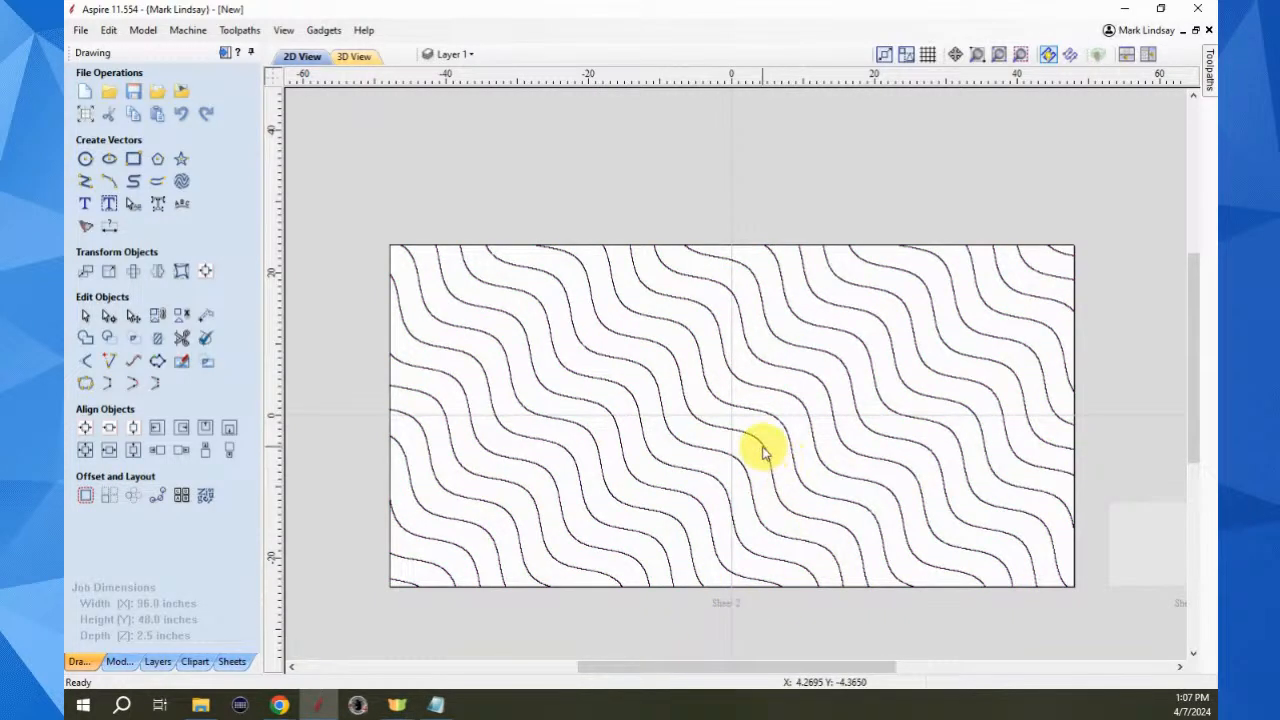
click(867, 587)
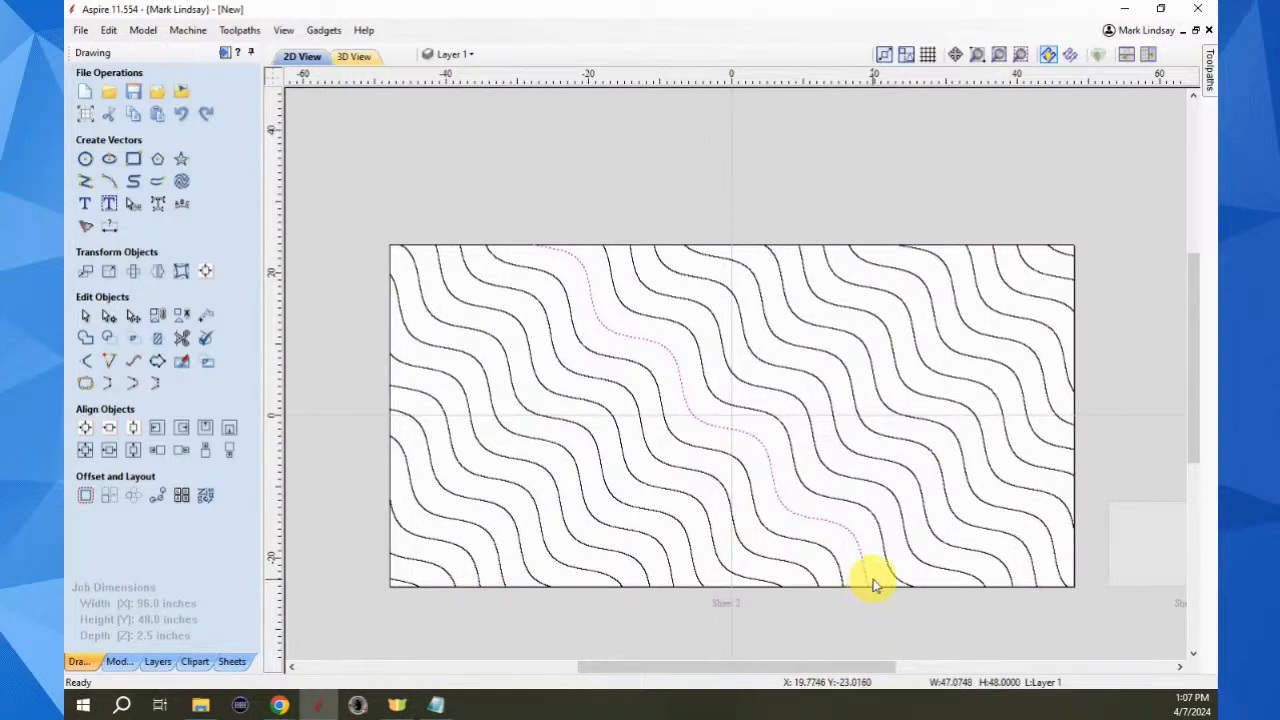
scroll(872, 570, up, 2)
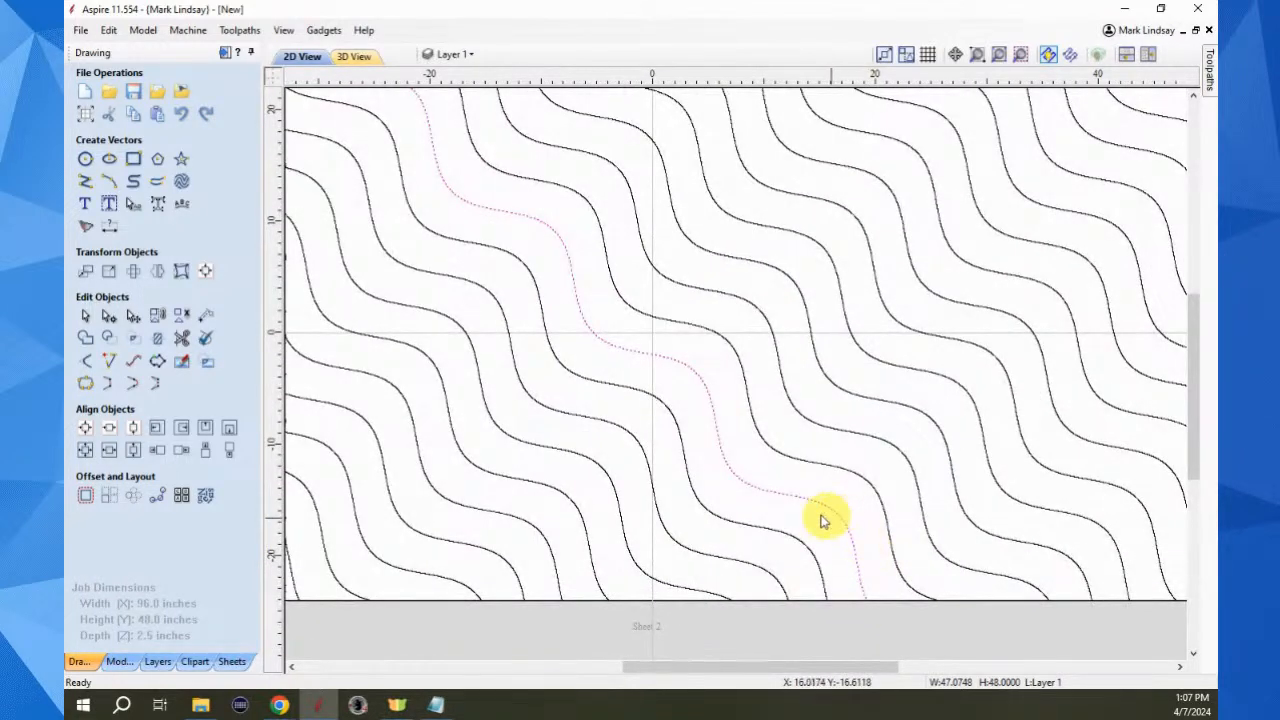
click(85, 181)
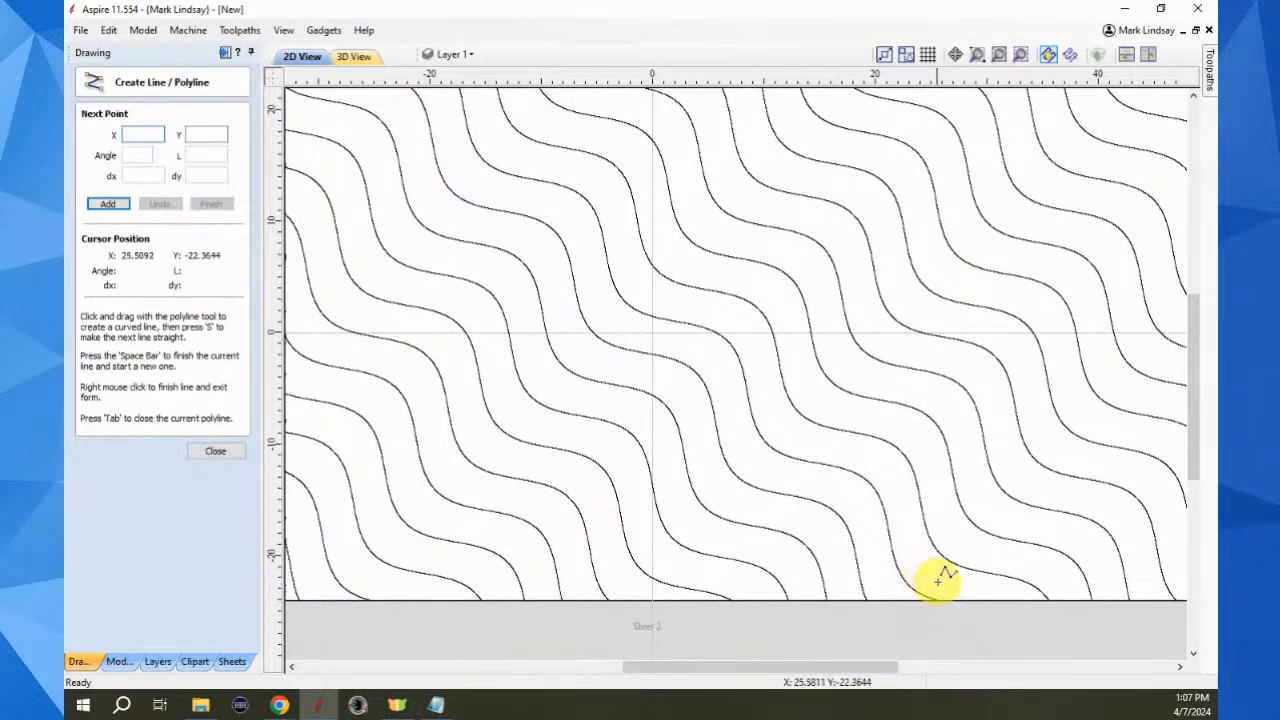
click(806, 576)
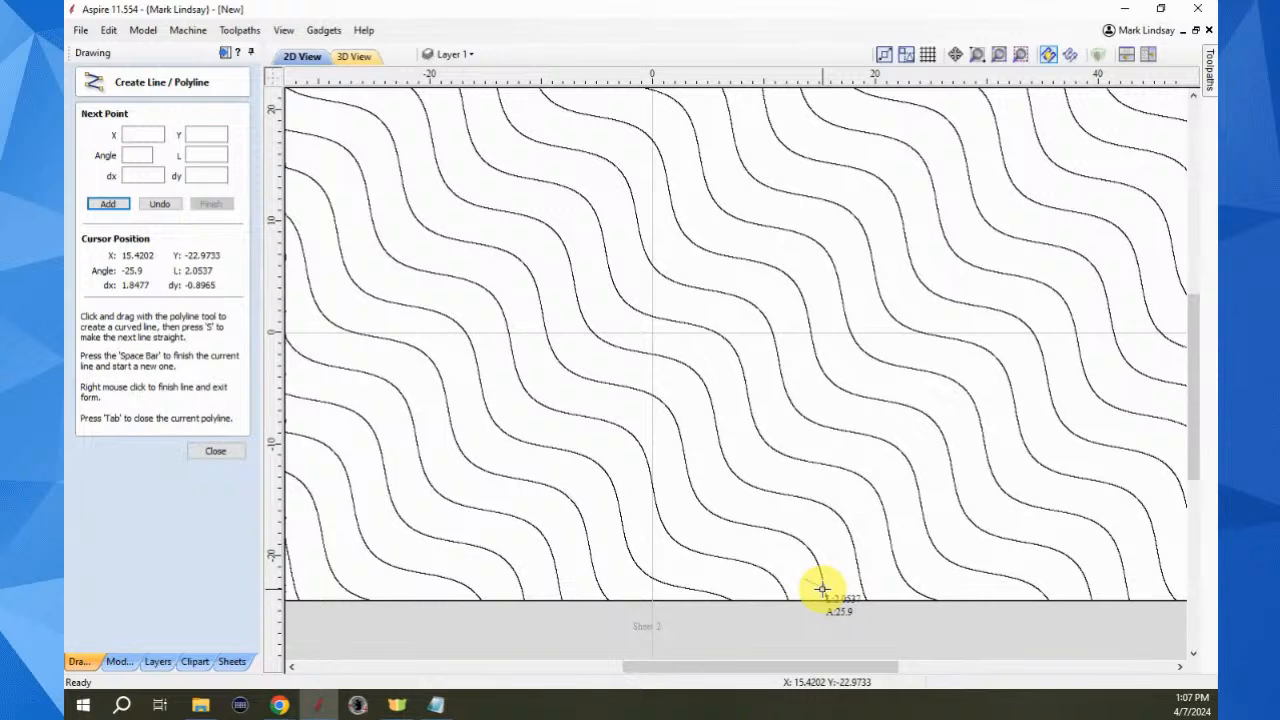
right_click(821, 589)
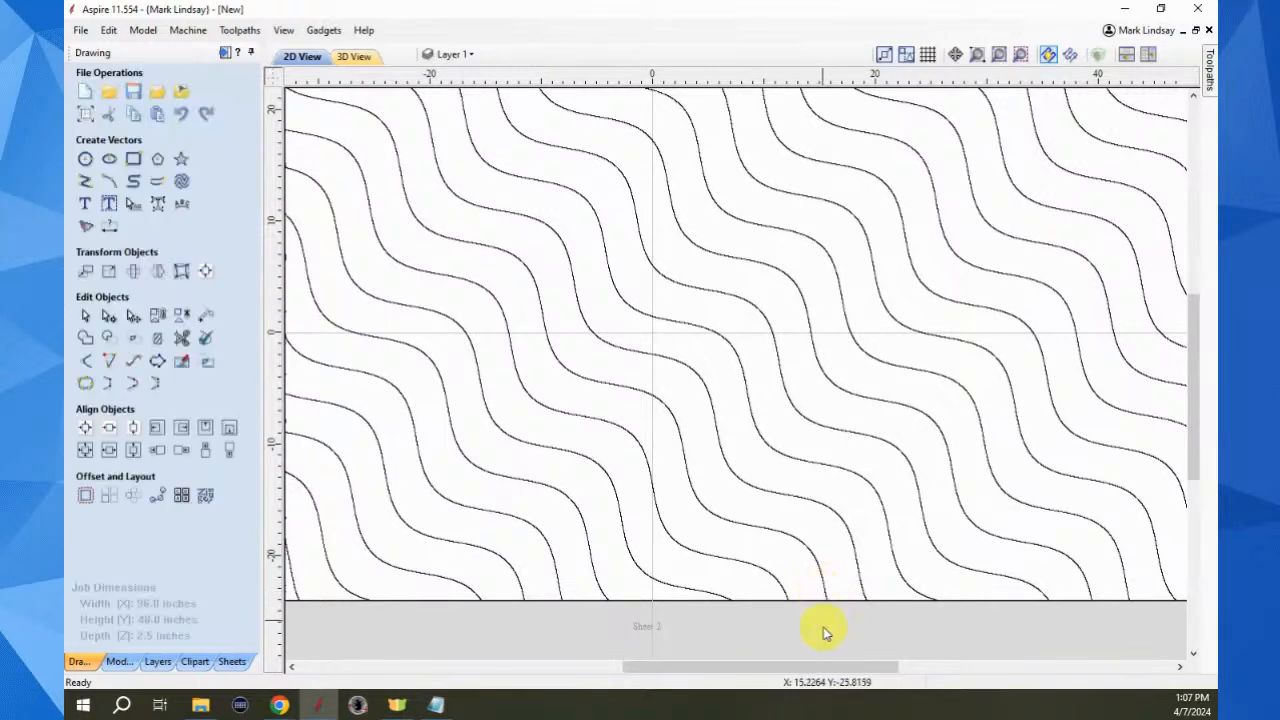
Draw two straight lines above the board that cross at opposing 45-degree angles, each about 17 inches long
scroll(887, 500, down, 3)
scroll(887, 490, down, 1)
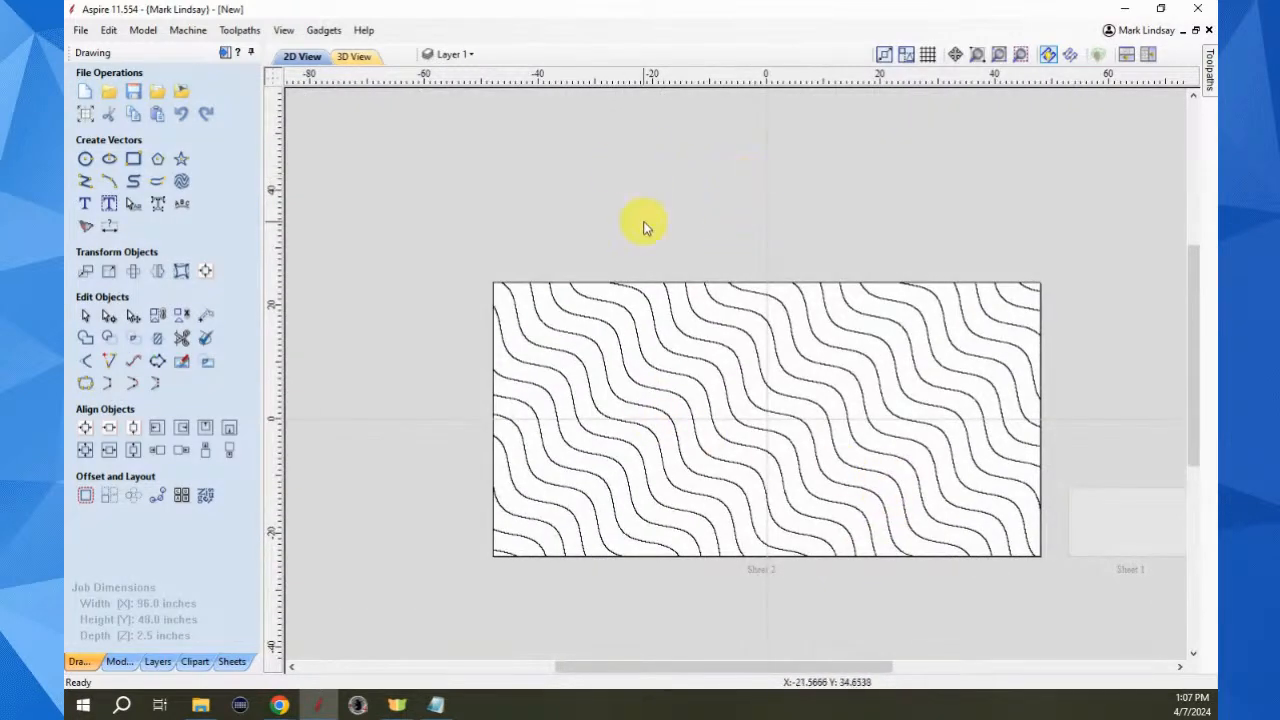
click(85, 187)
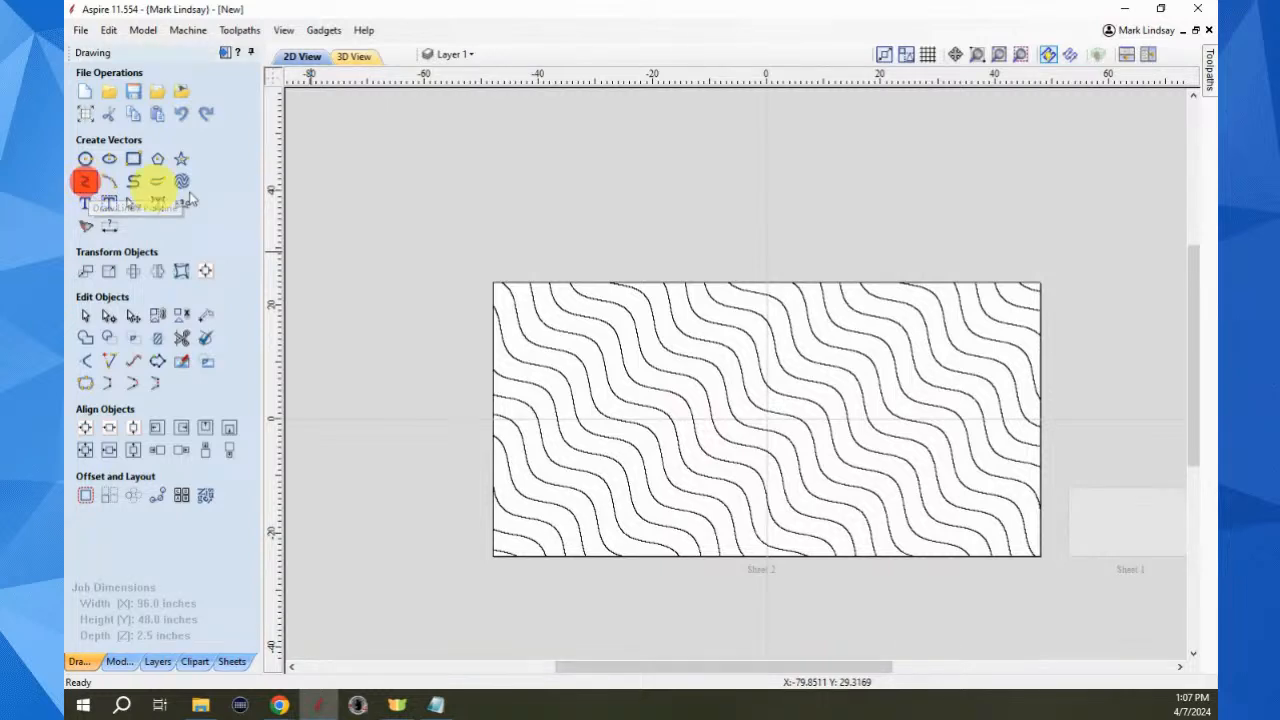
click(637, 140)
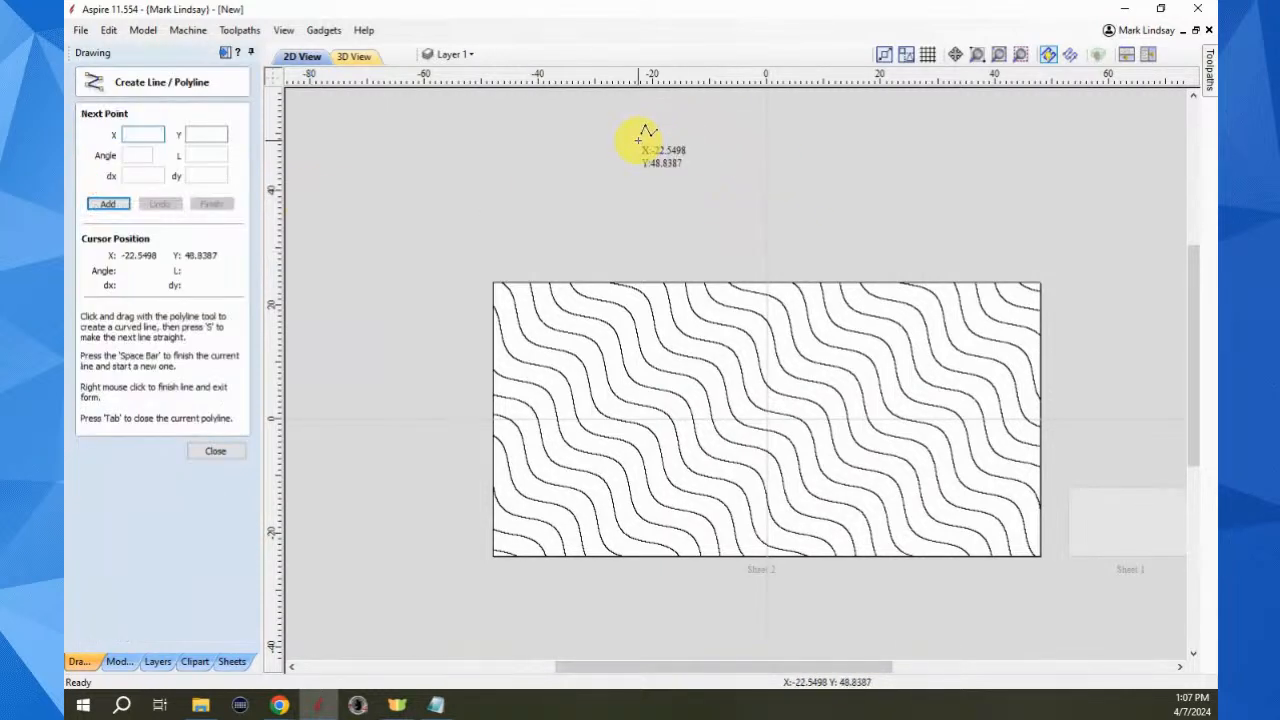
click(706, 209)
key(space)
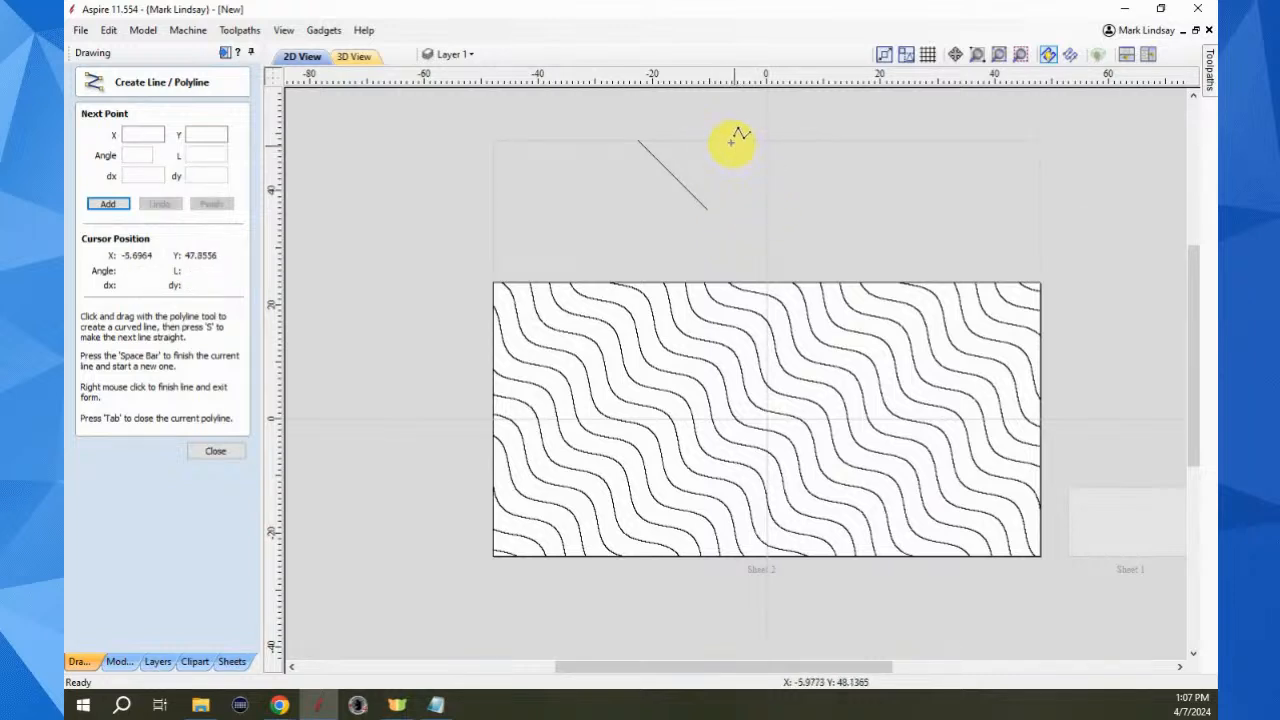
click(718, 143)
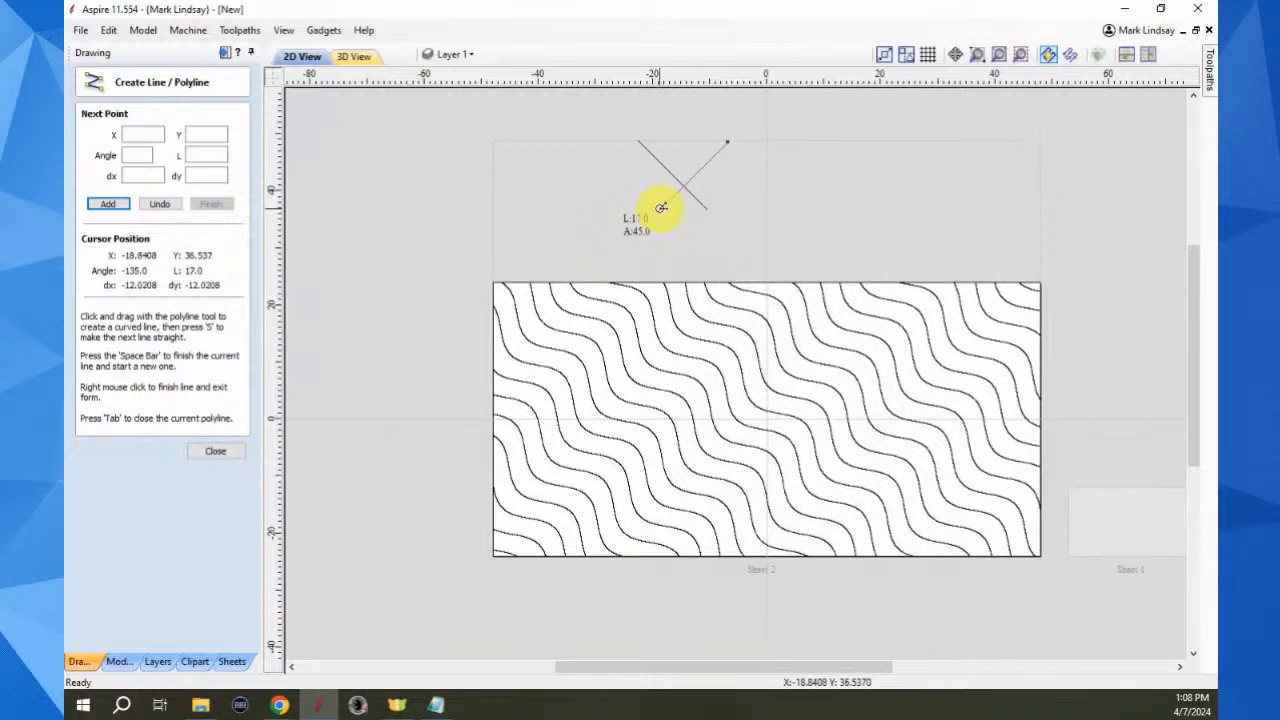
click(659, 209)
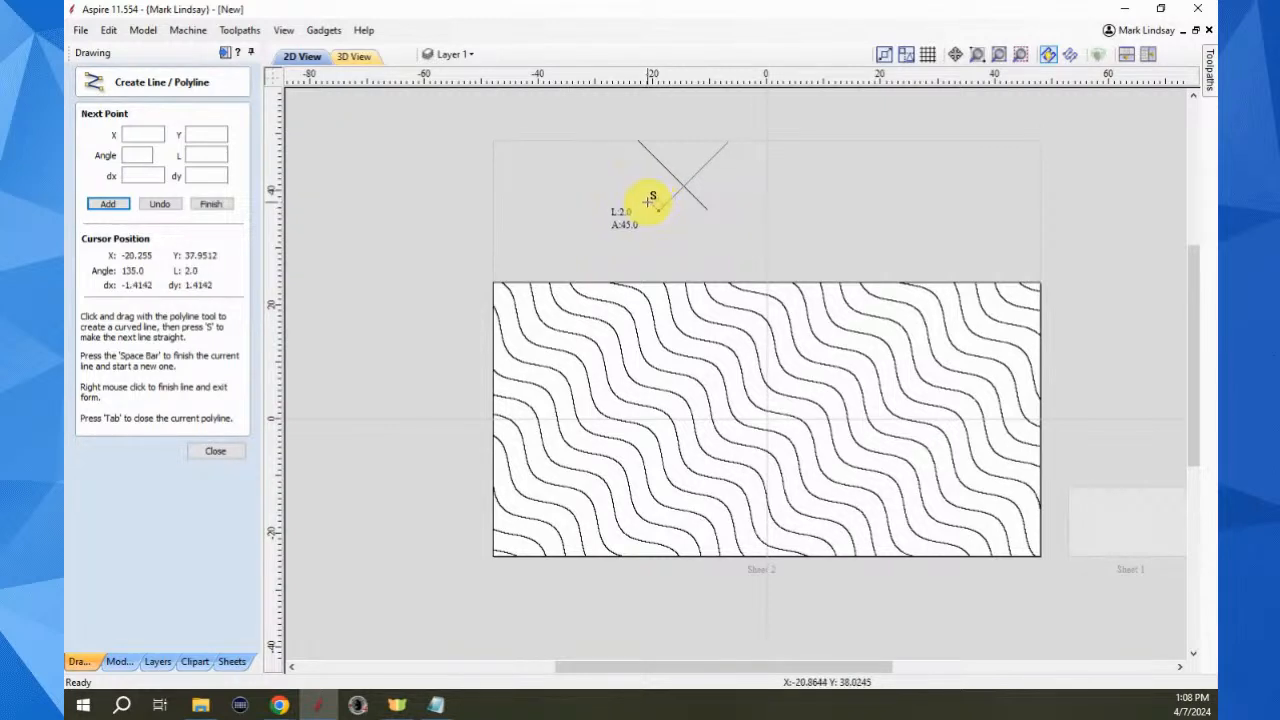
click(227, 452)
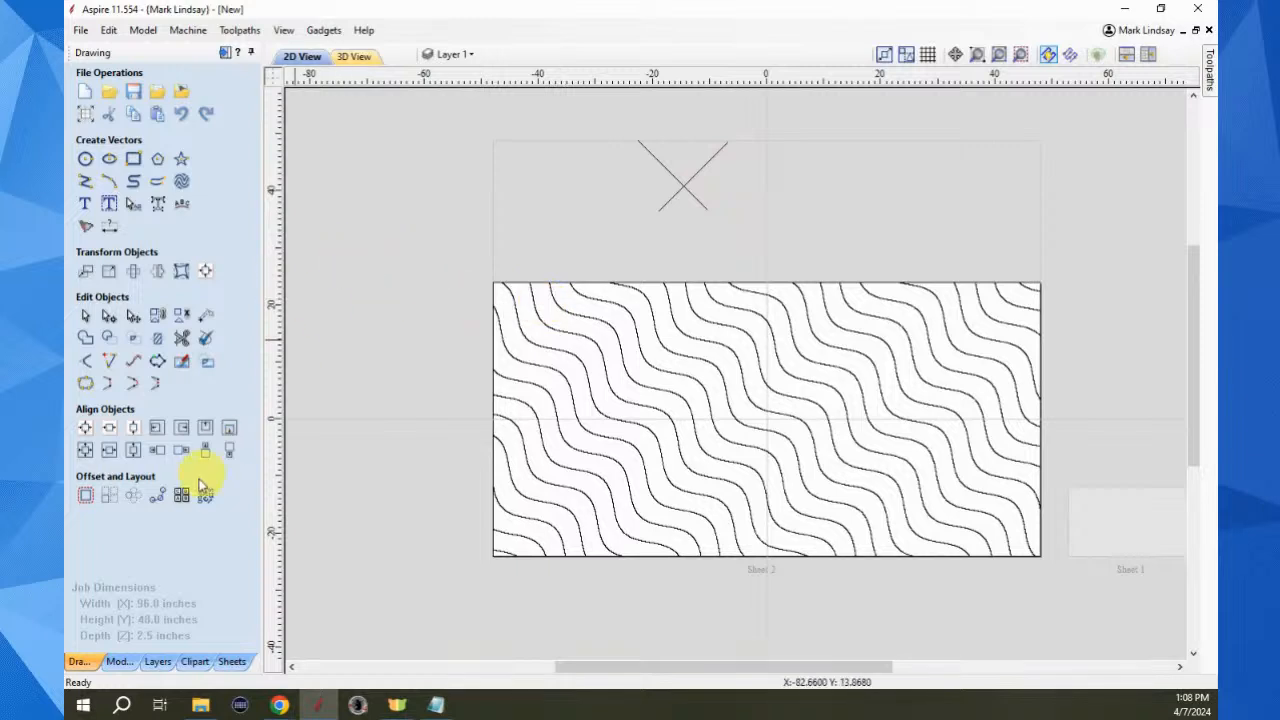
Trim both line ends below the crossing point to leave a V shape
click(181, 338)
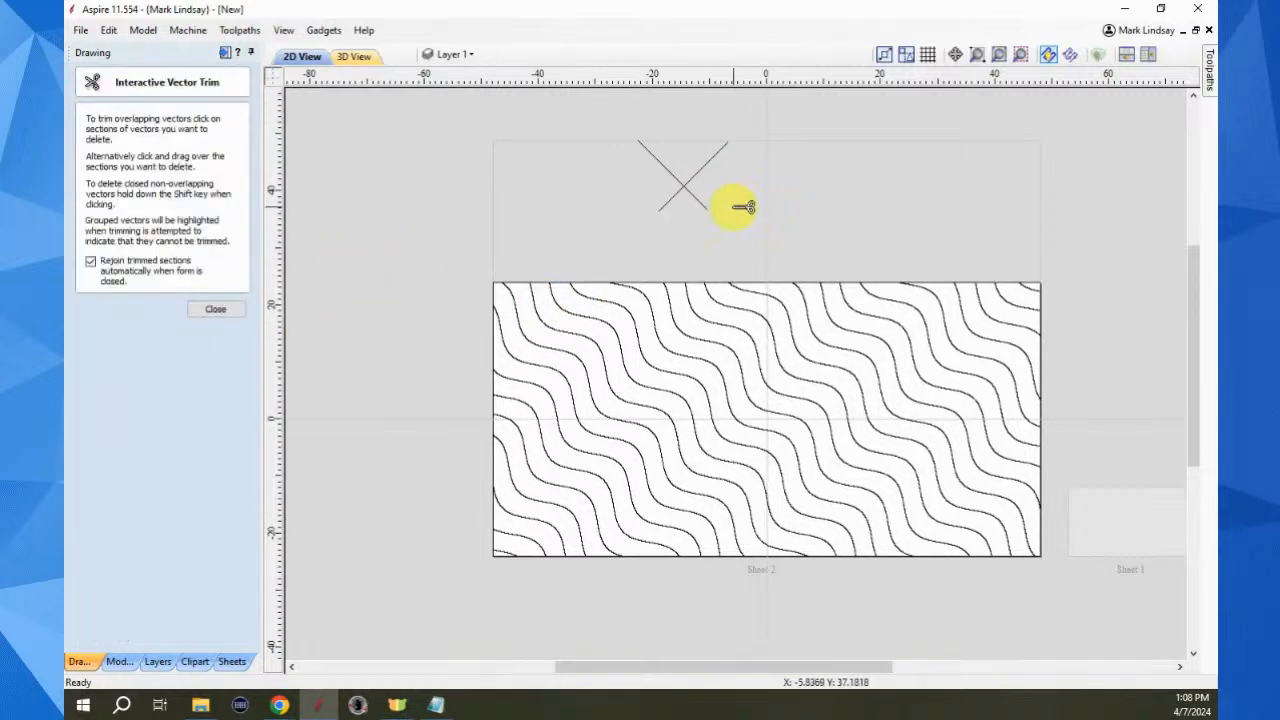
click(702, 202)
click(669, 203)
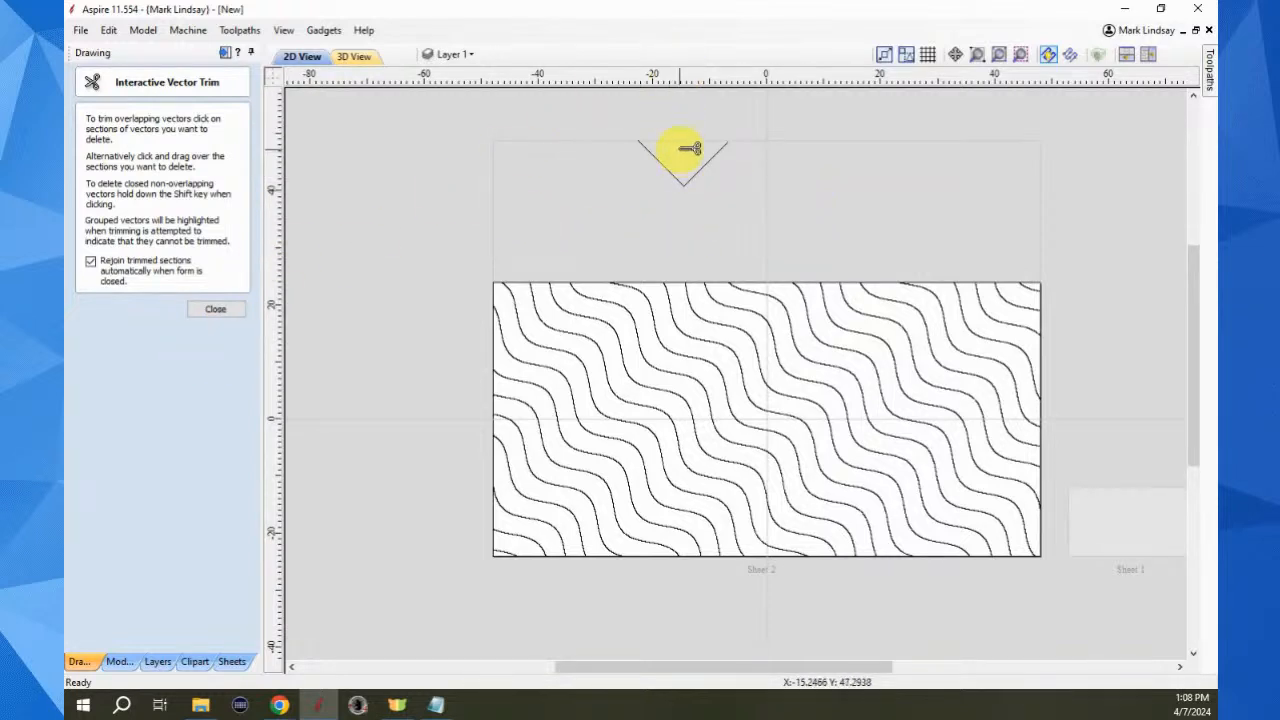
click(222, 316)
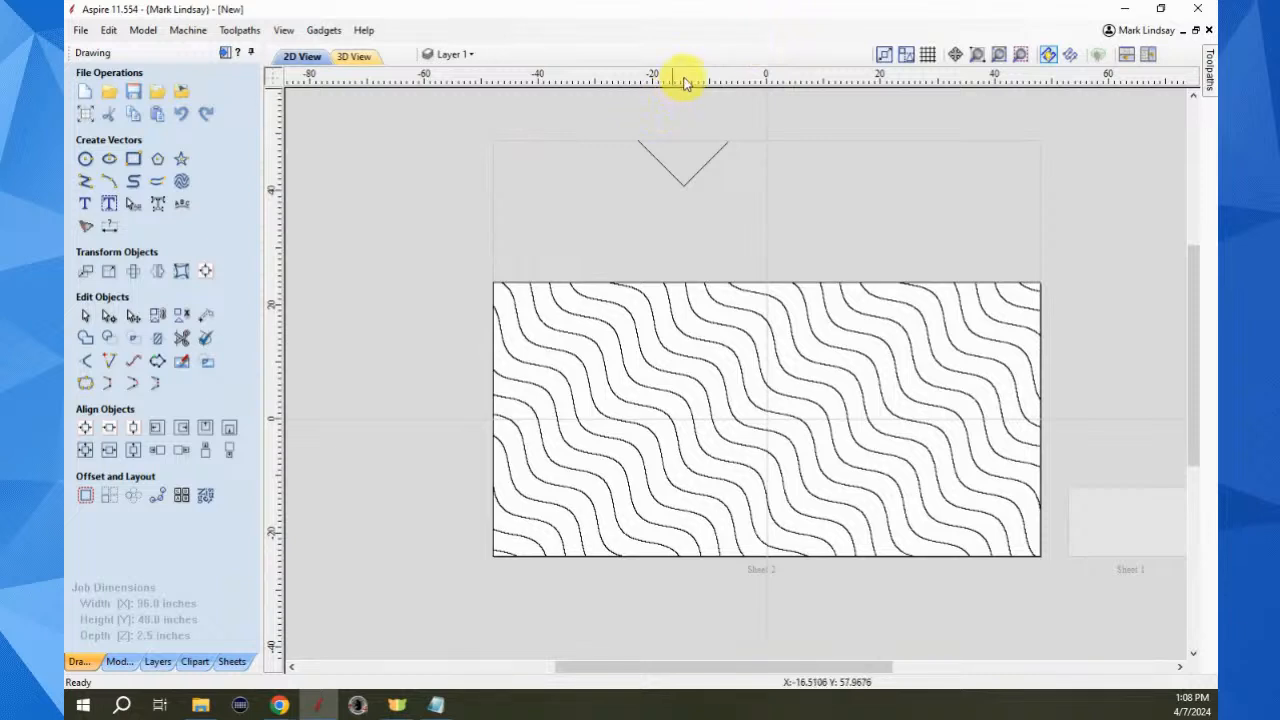
Draw a horizontal line about 24.66 inches long across the upper part of the V
click(85, 181)
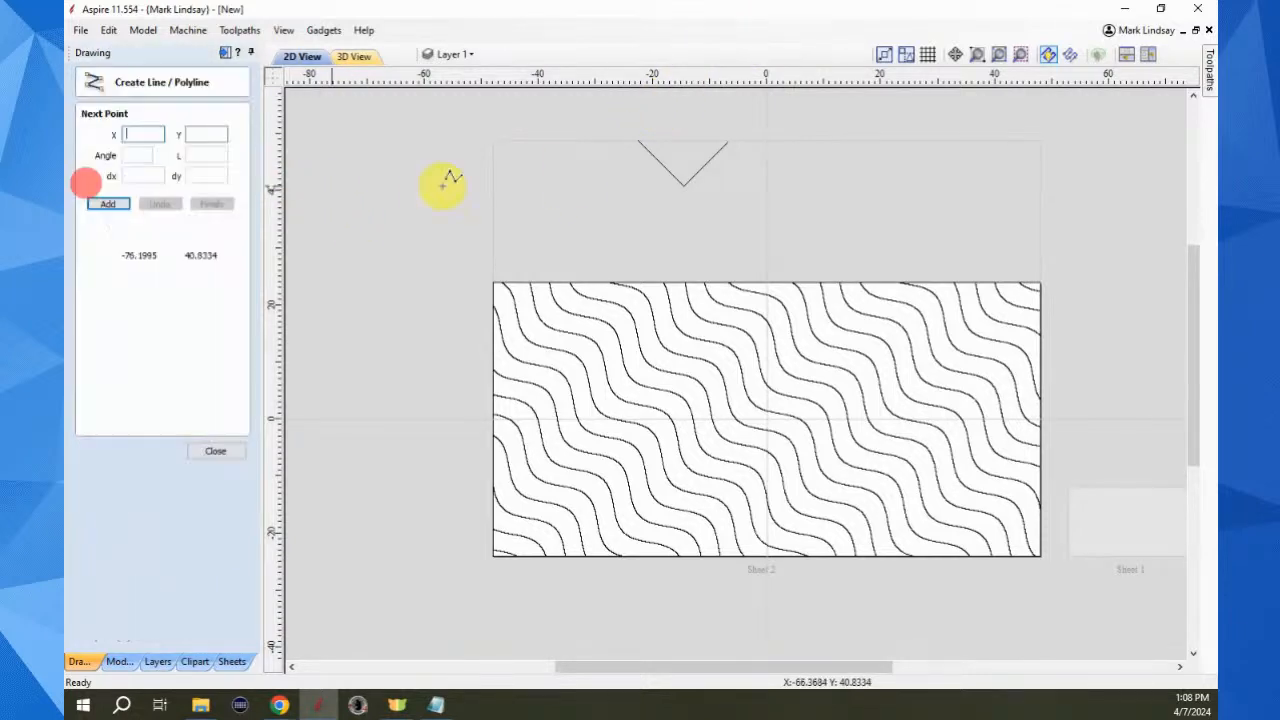
click(624, 155)
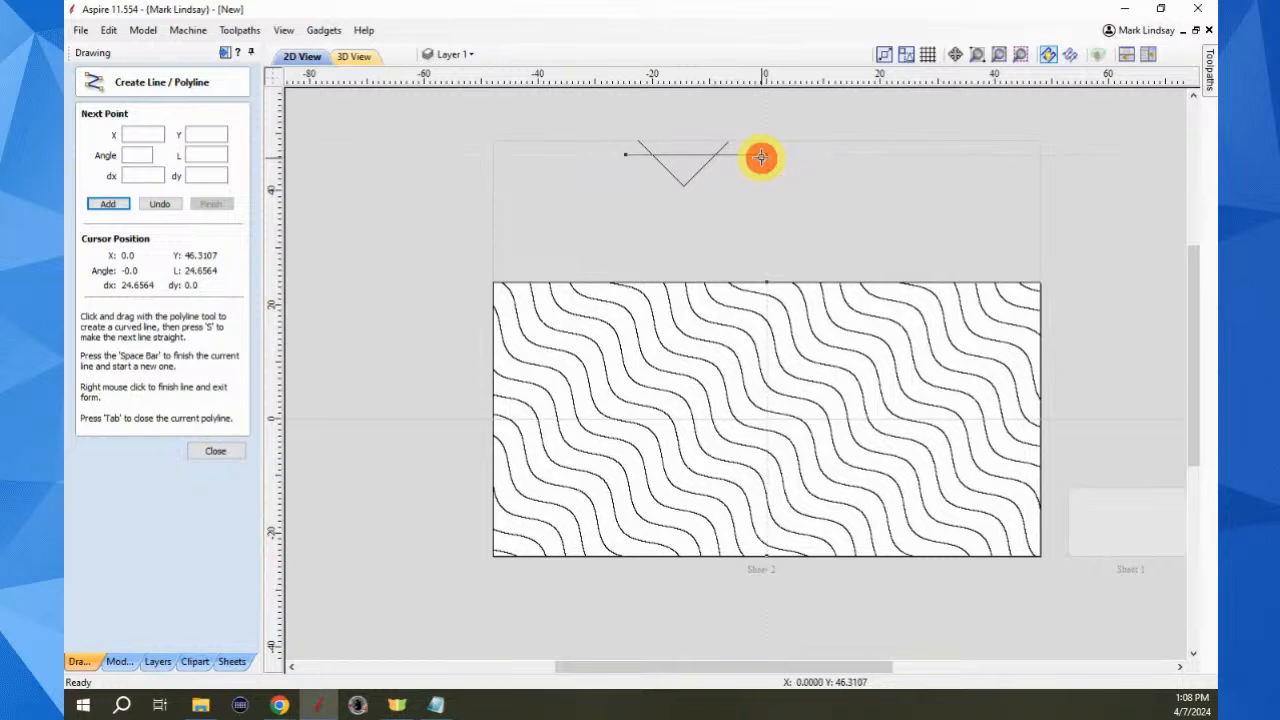
click(762, 156)
key(space)
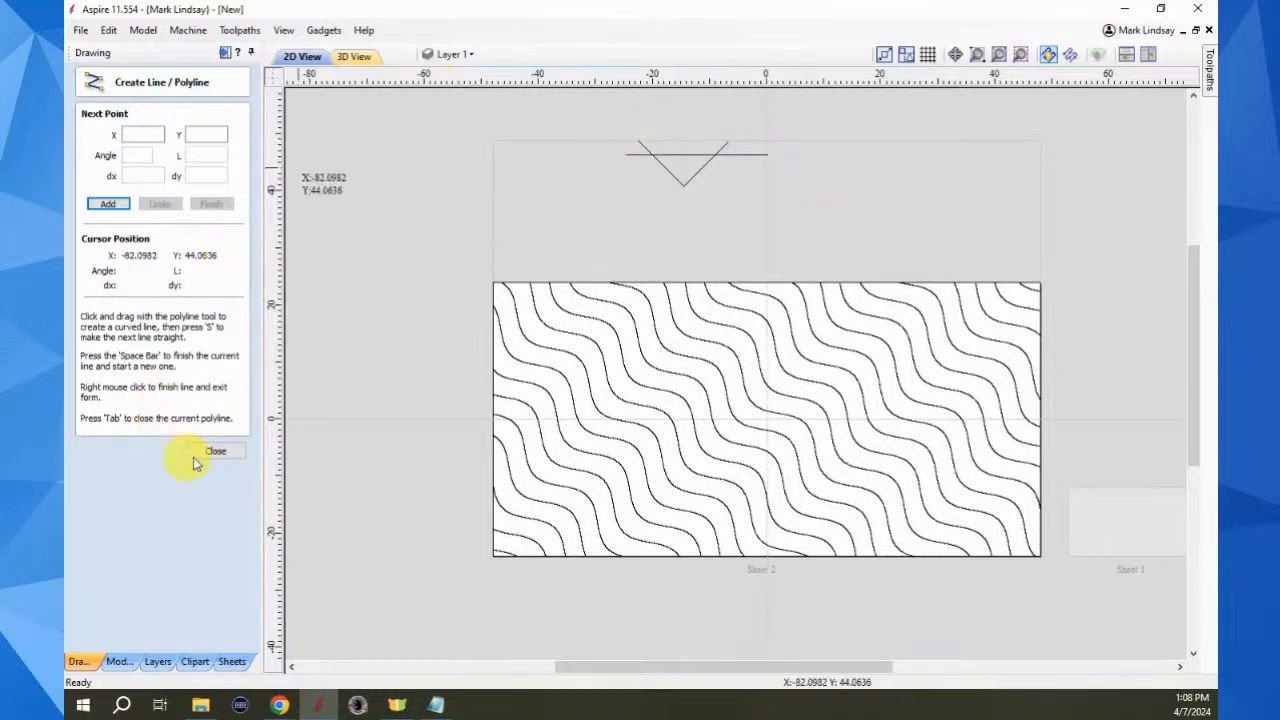
click(216, 451)
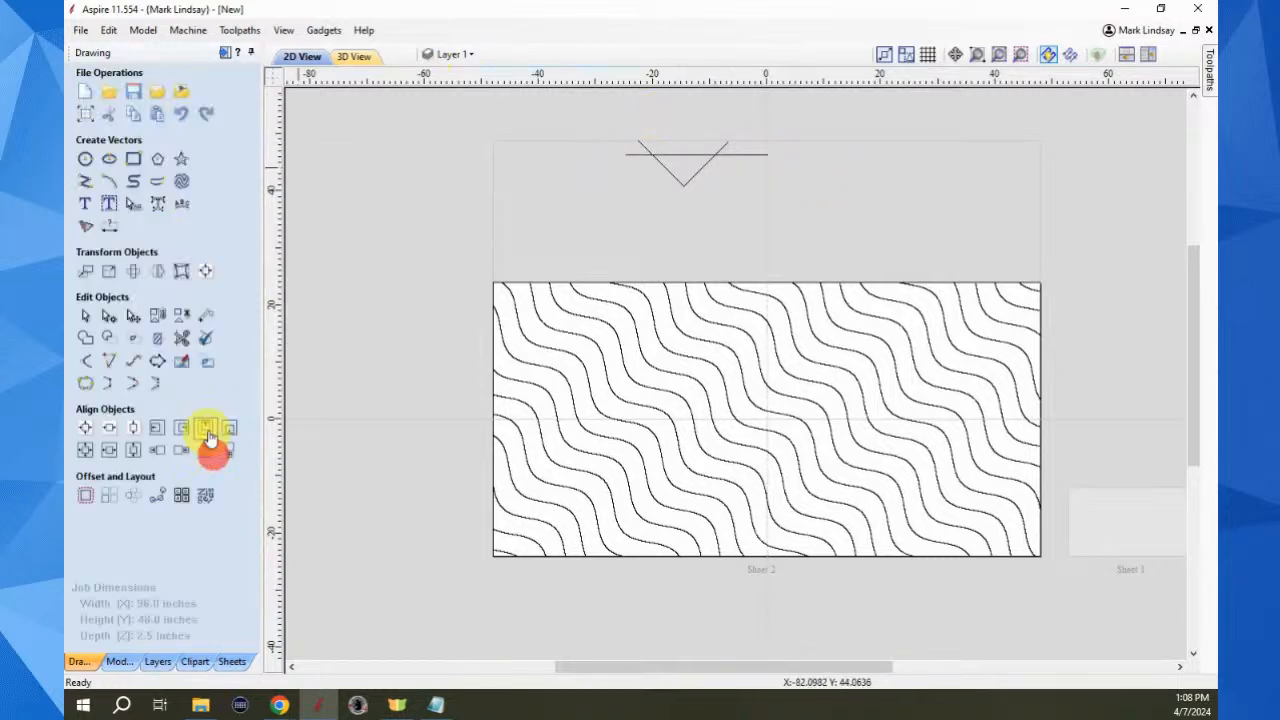
Trim the two V arms where they extend above the horizontal line
click(182, 338)
click(643, 146)
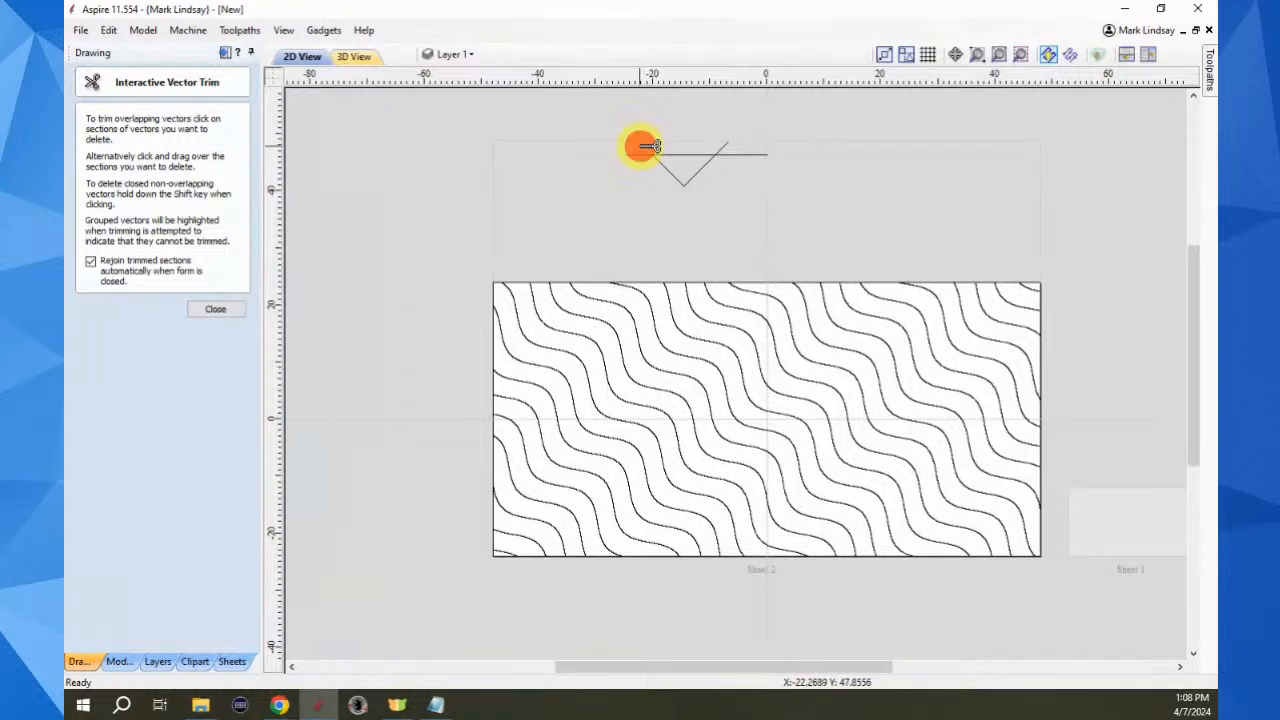
click(726, 146)
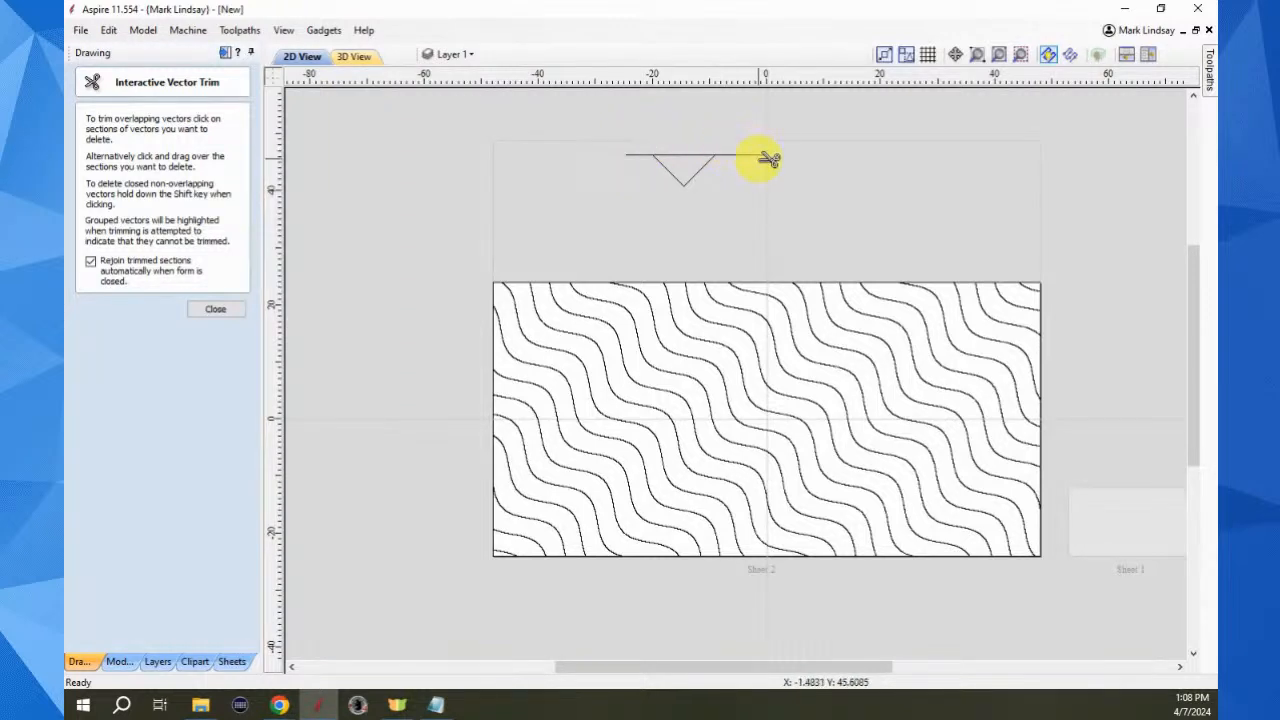
click(216, 311)
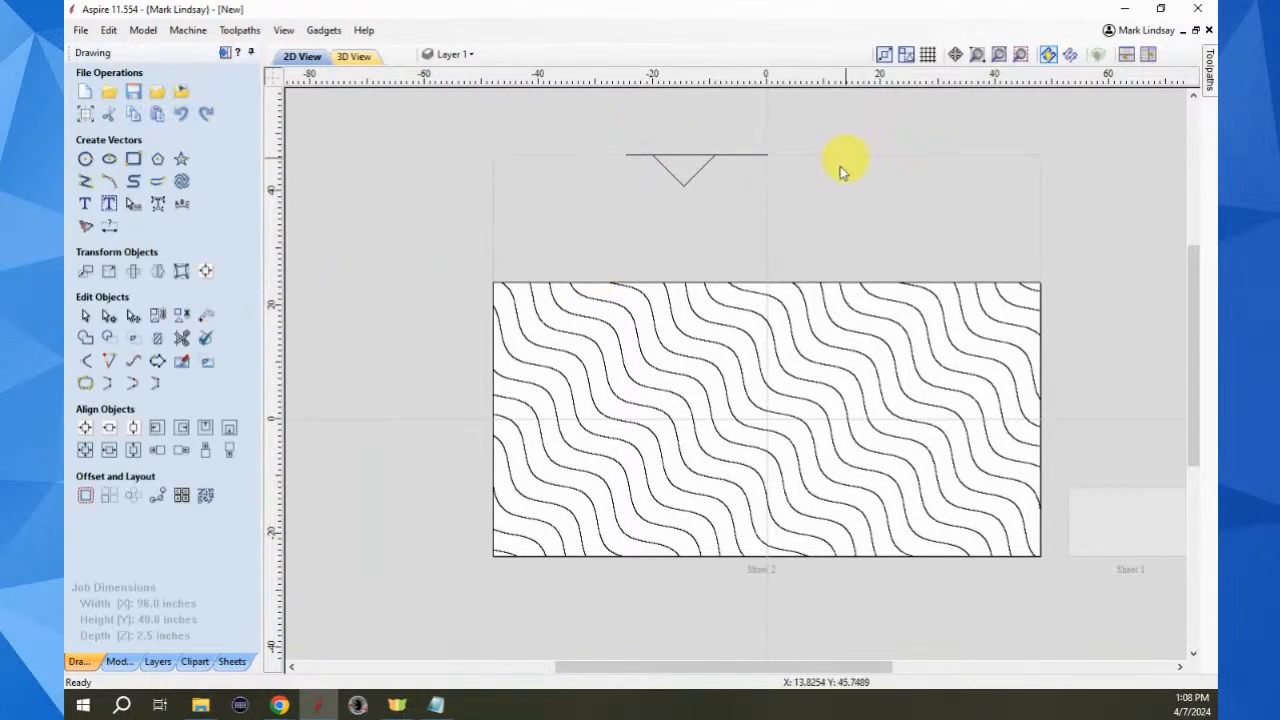
Delete the horizontal line across the V and flip the V vertically in place with Mirror so it points upward
click(755, 154)
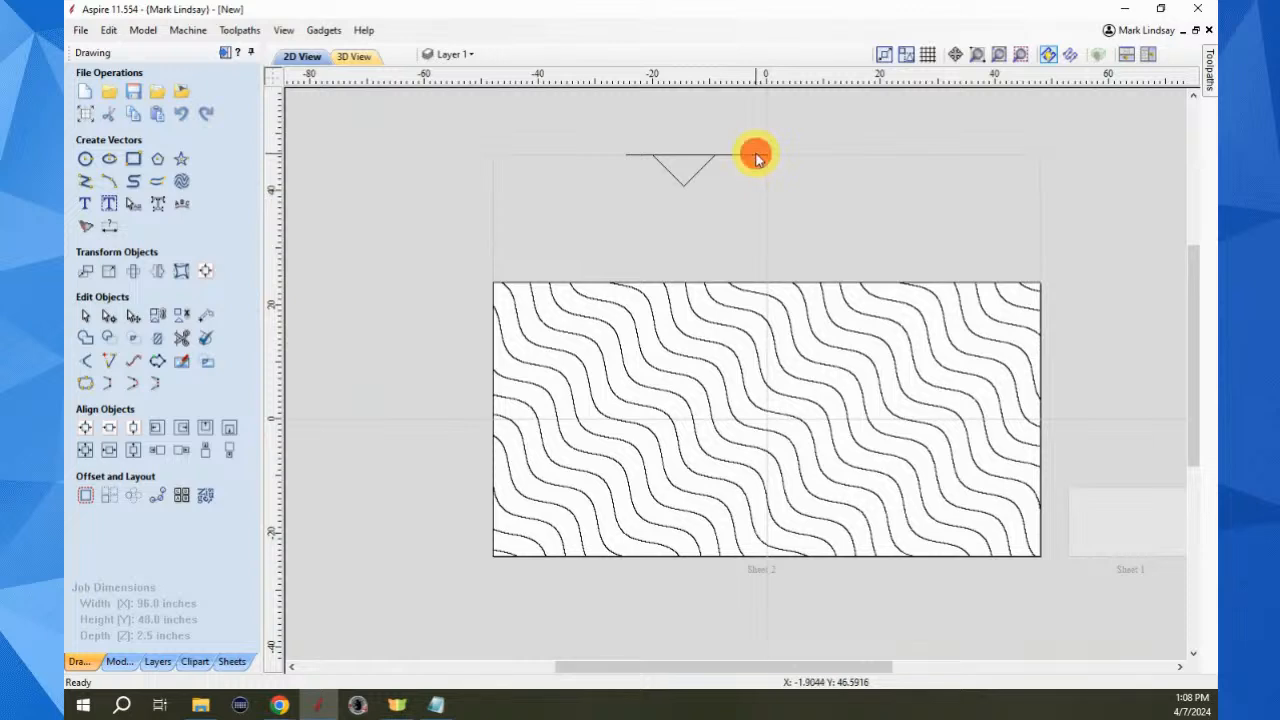
key(Delete)
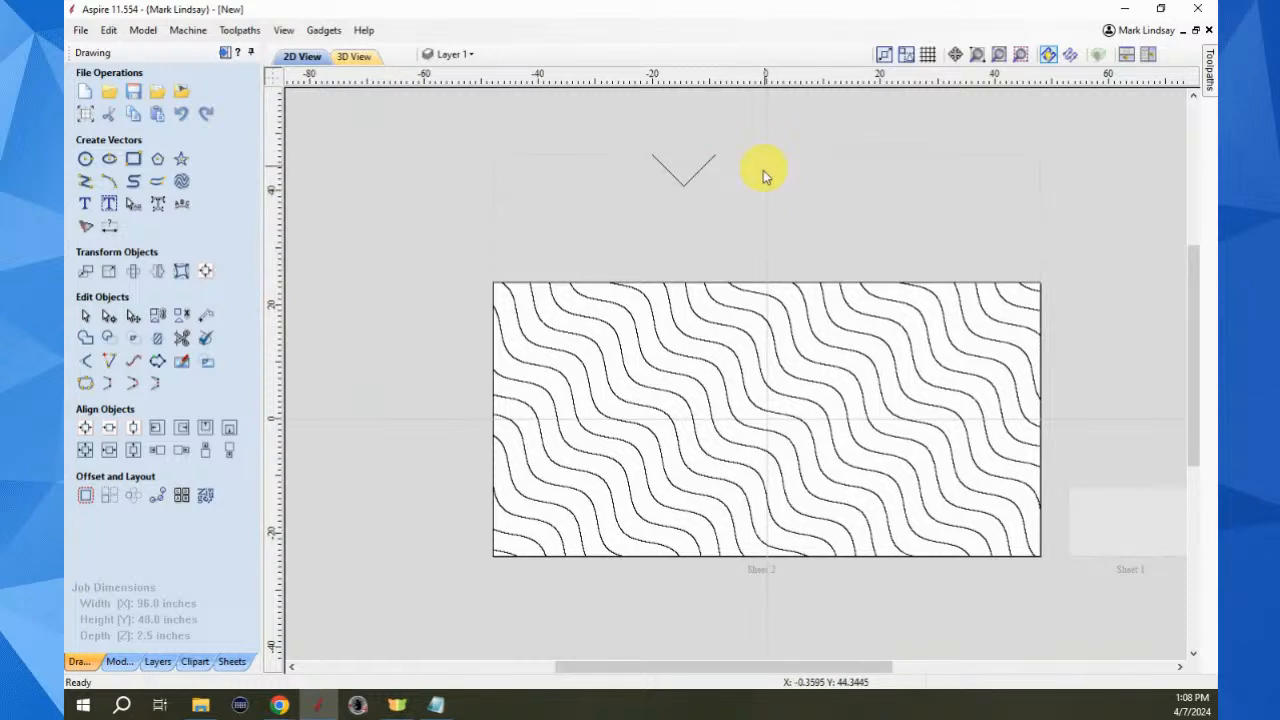
click(684, 186)
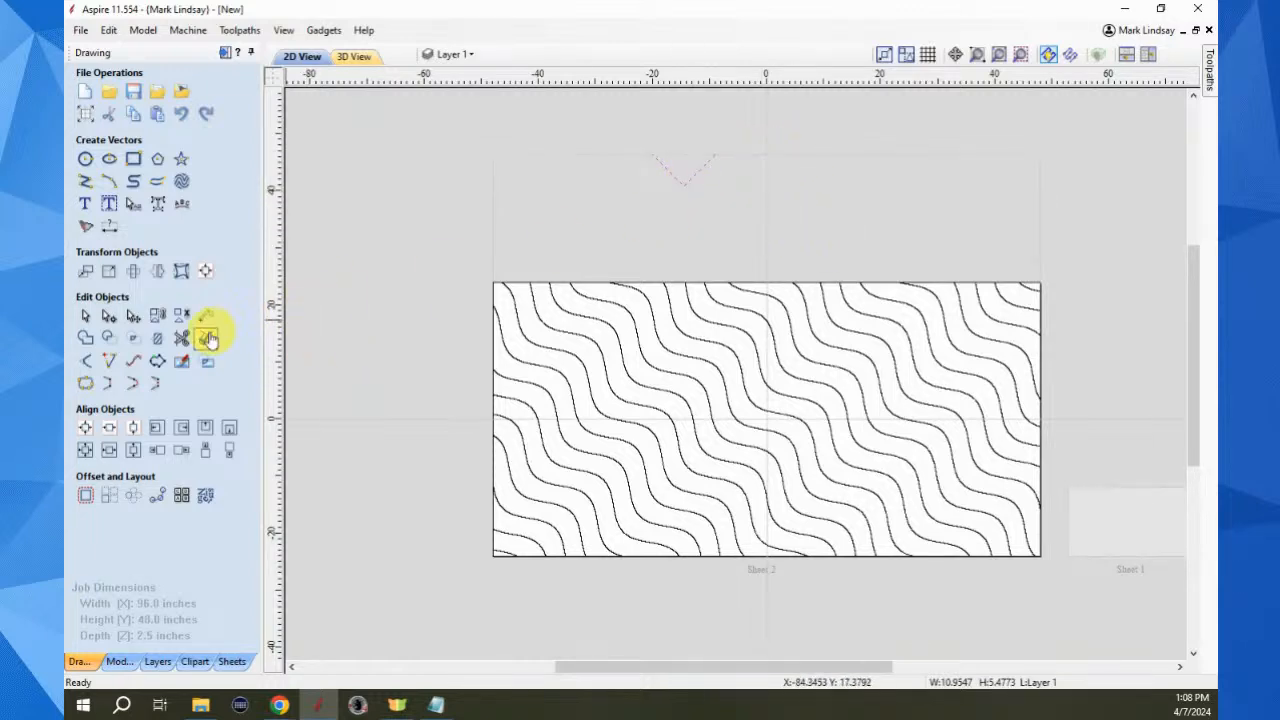
click(157, 271)
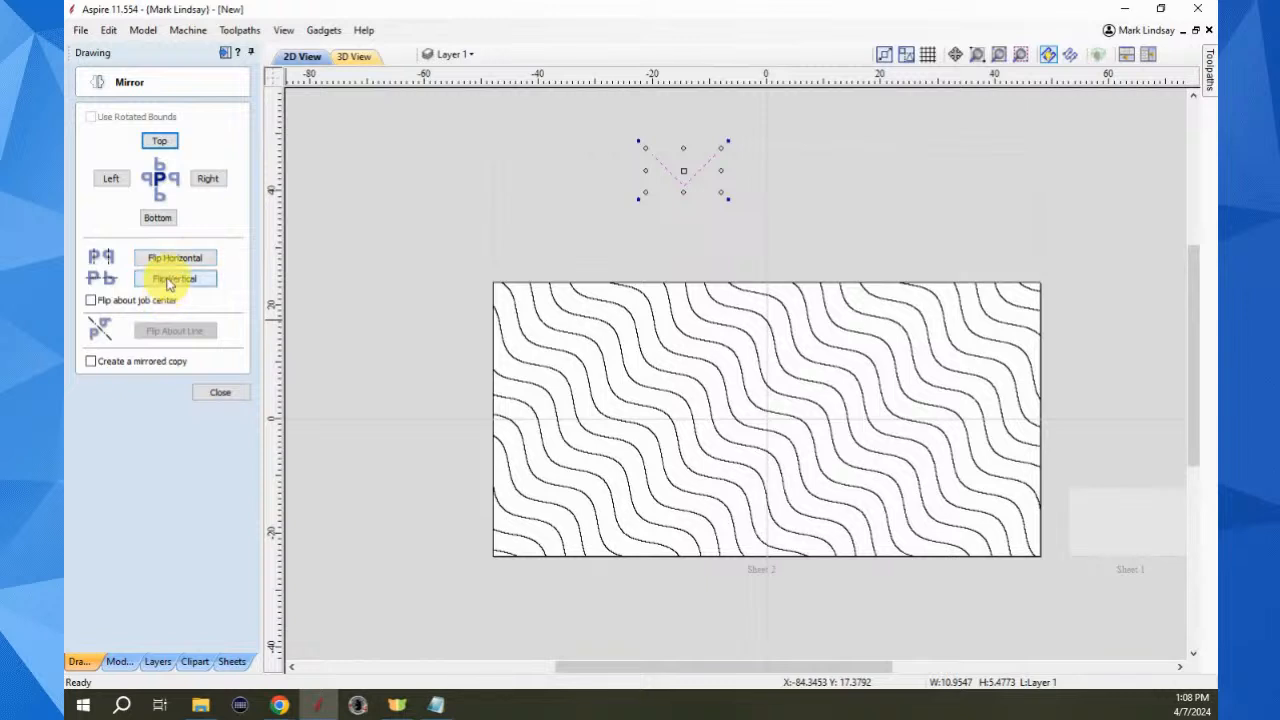
click(170, 279)
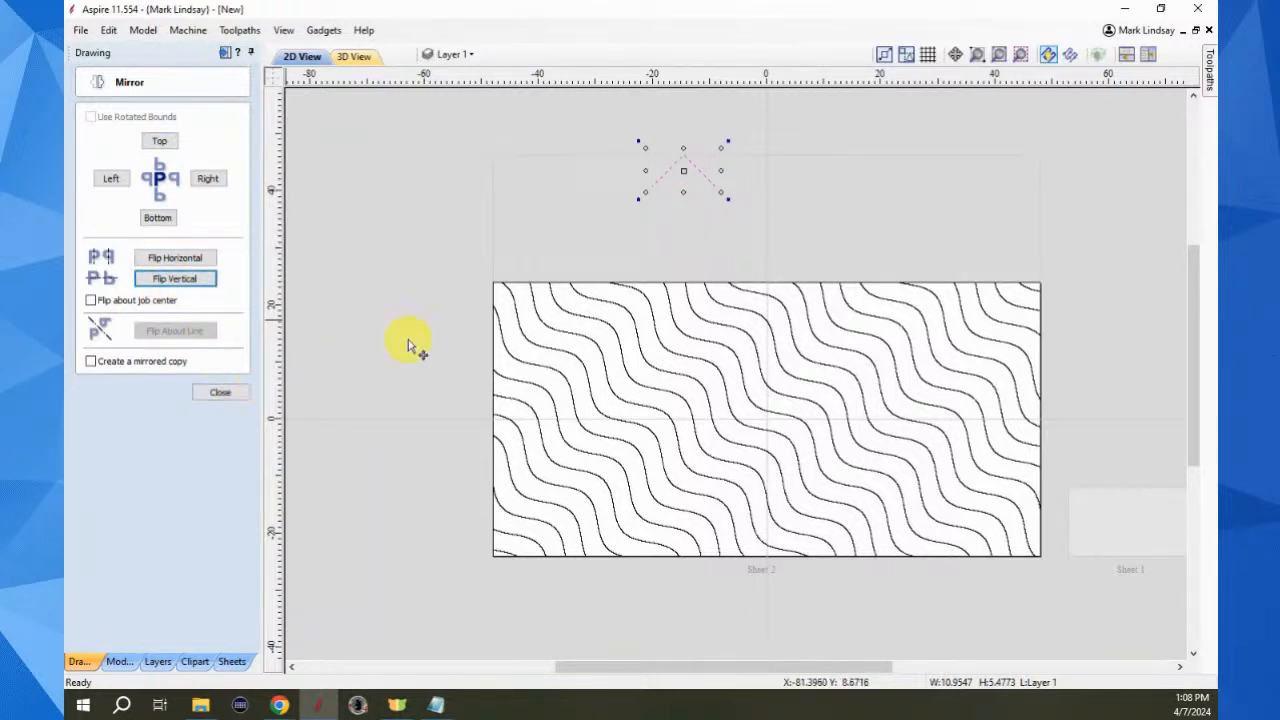
click(222, 394)
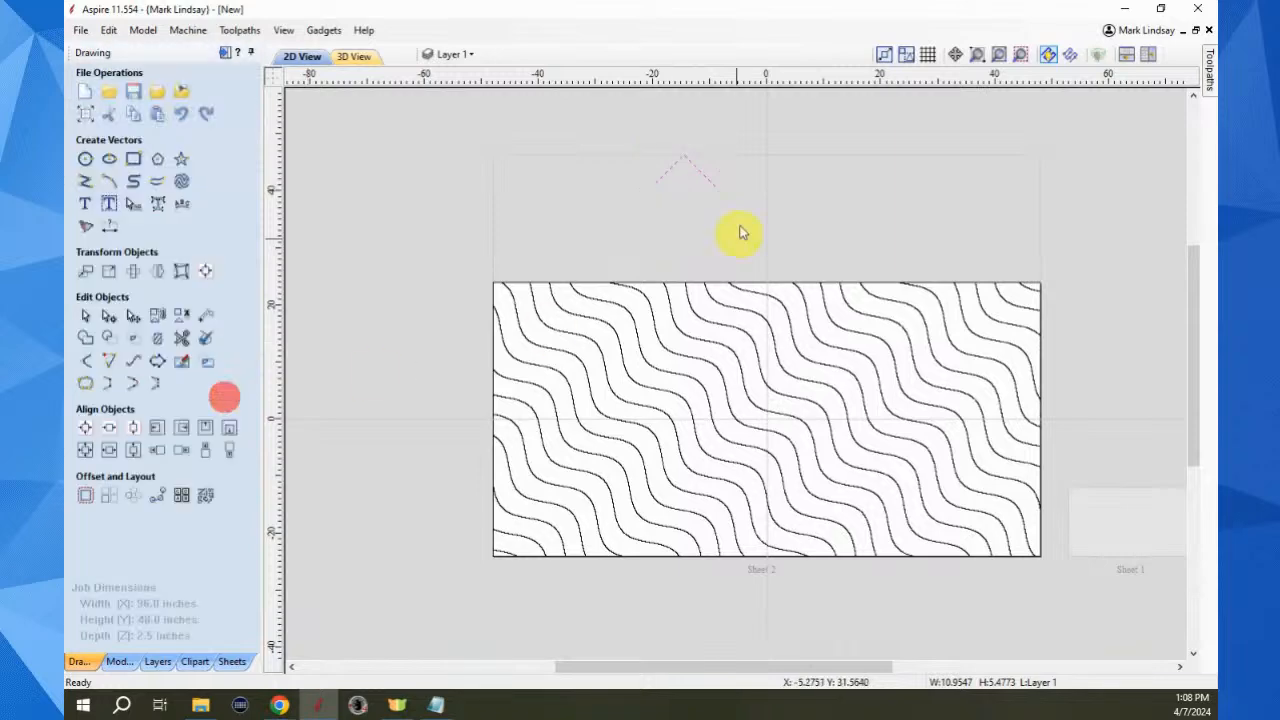
Shrink the chevron proportionally to about 1.14 inches wide by 0.57 inches high
click(700, 177)
scroll(671, 169, up, 1)
scroll(670, 170, up, 1)
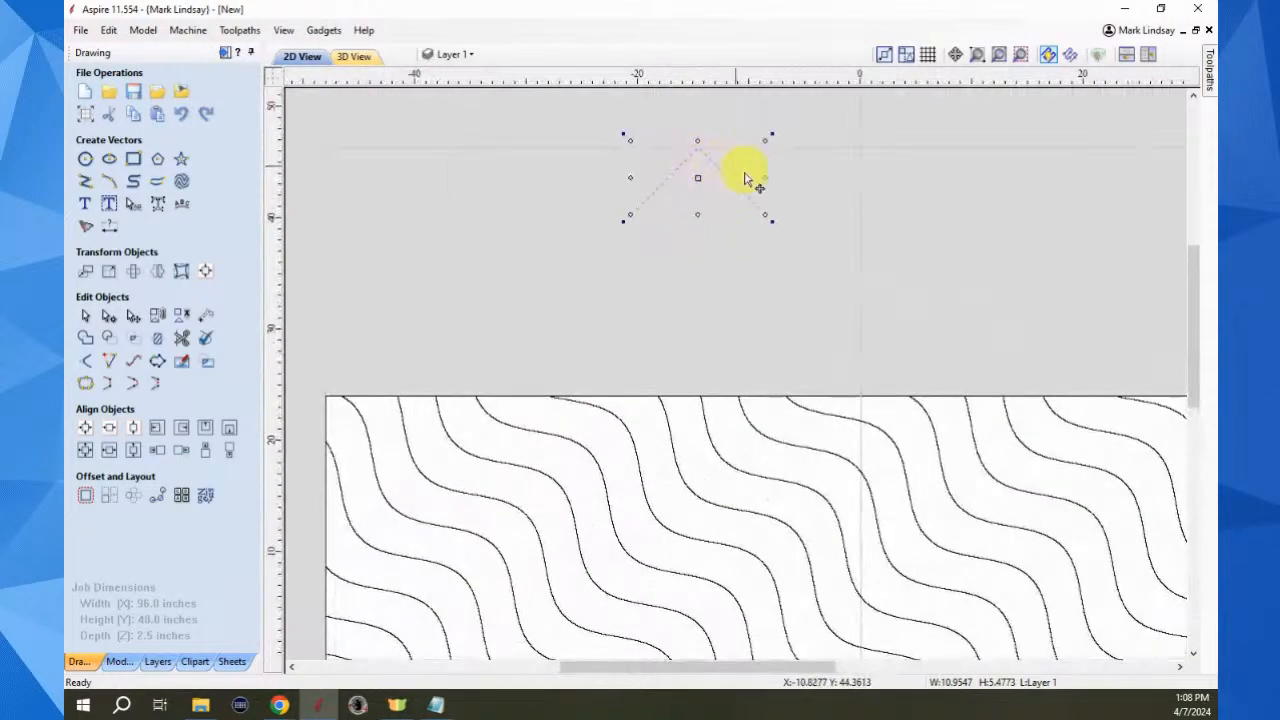
mouse_move(766, 134)
mouse_down()
mouse_move(694, 180)
mouse_move(763, 406)
mouse_move(913, 596)
mouse_up()
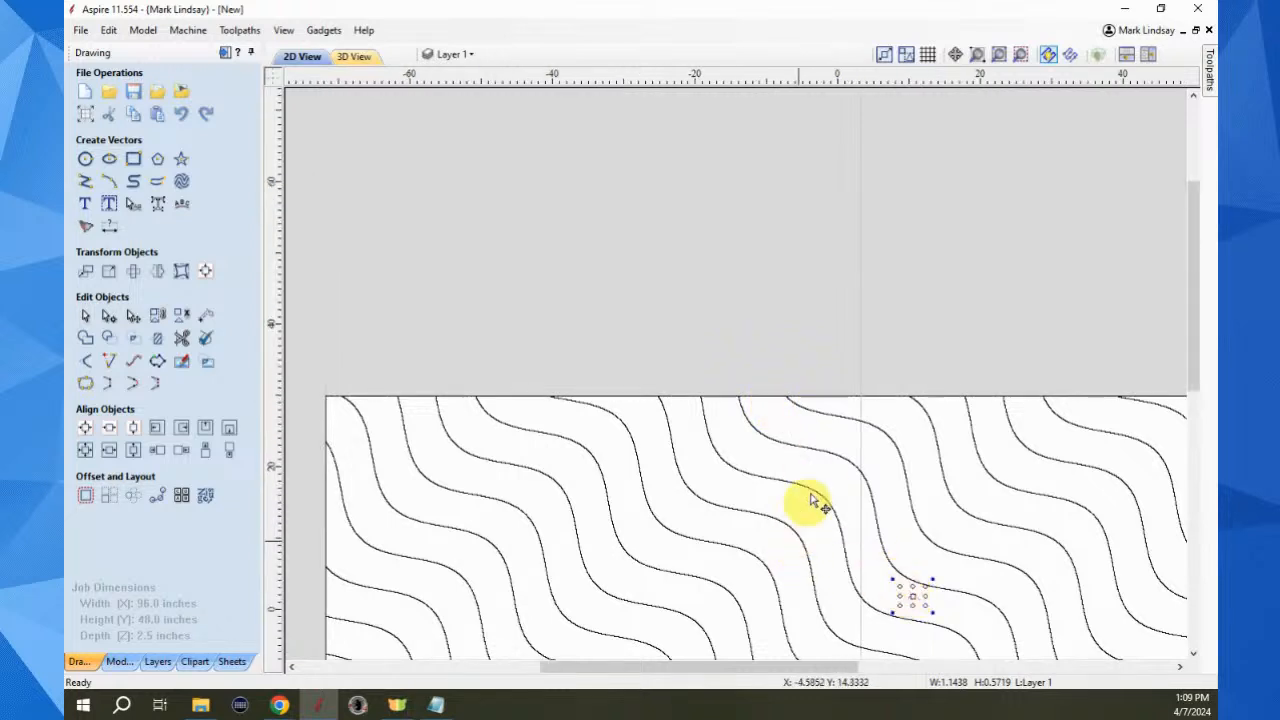
Move the small chevron onto a wave line near the board's bottom edge, at about X 11.5, Y -22.7
scroll(822, 460, down, 5)
scroll(843, 386, down, 2)
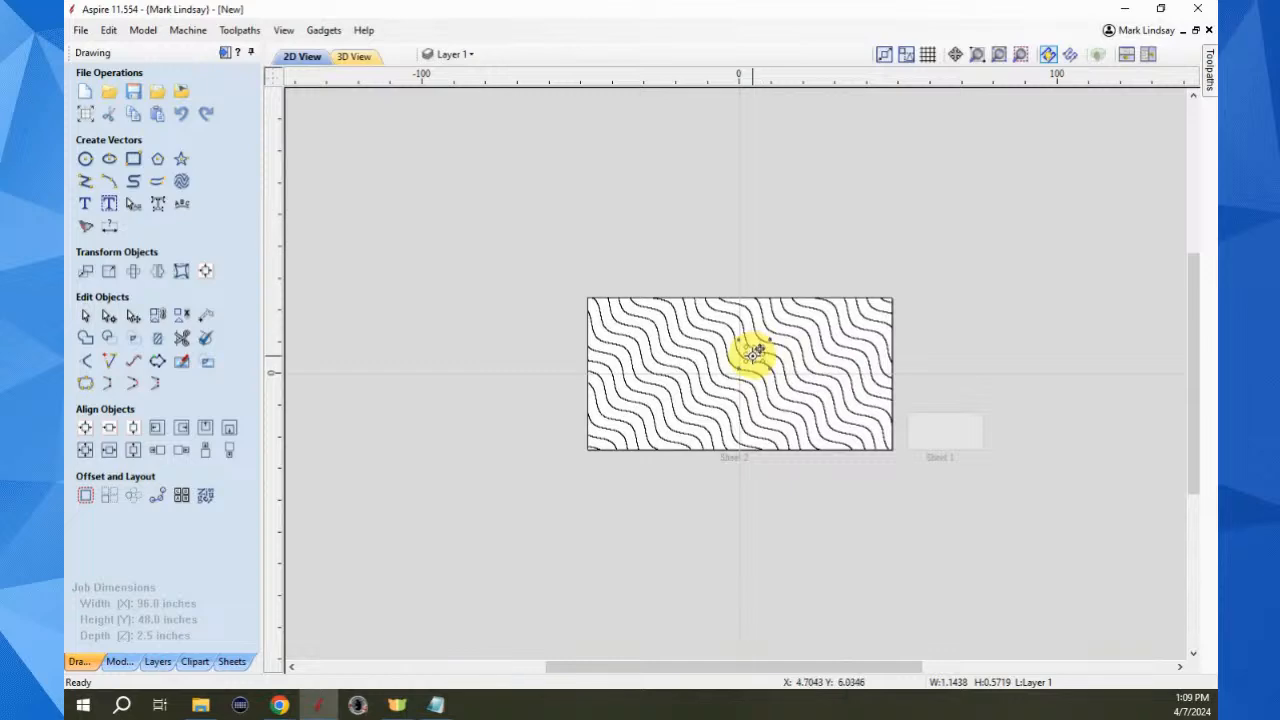
drag(757, 352, 777, 447)
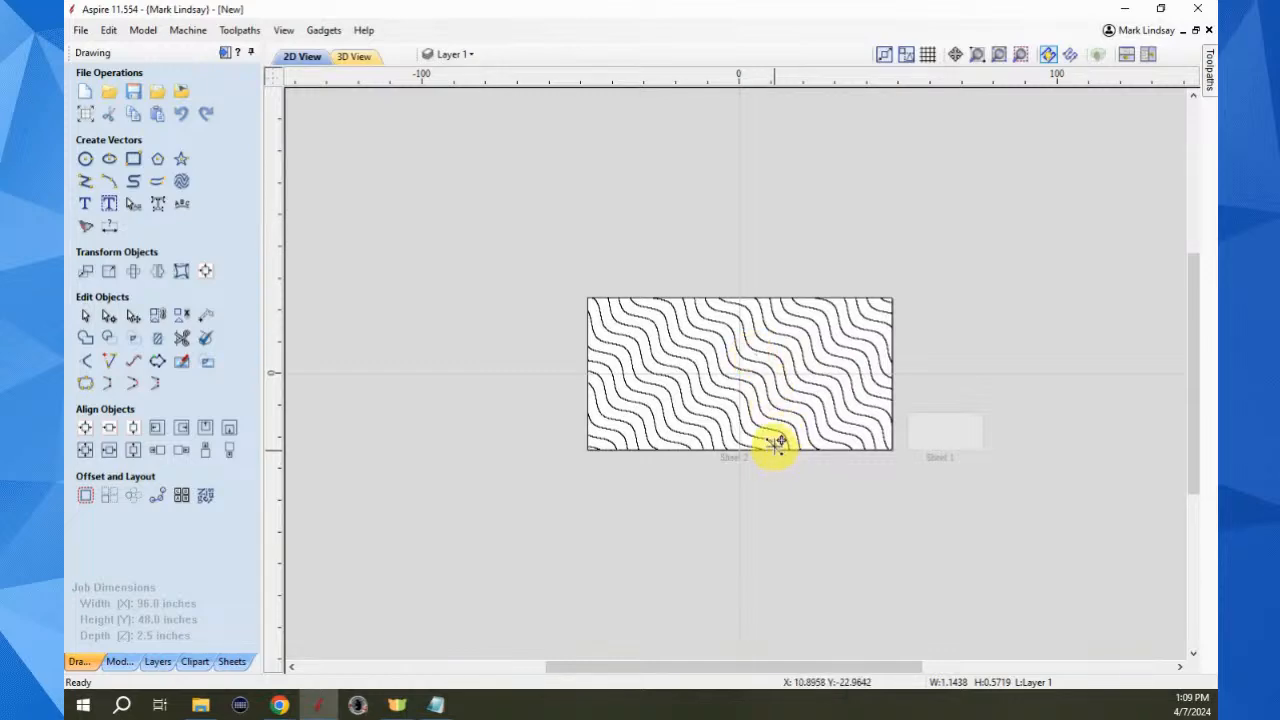
Rotate the chevron slightly counterclockwise around its center and nudge it left so its point sits on the wave line
scroll(780, 472, up, 5)
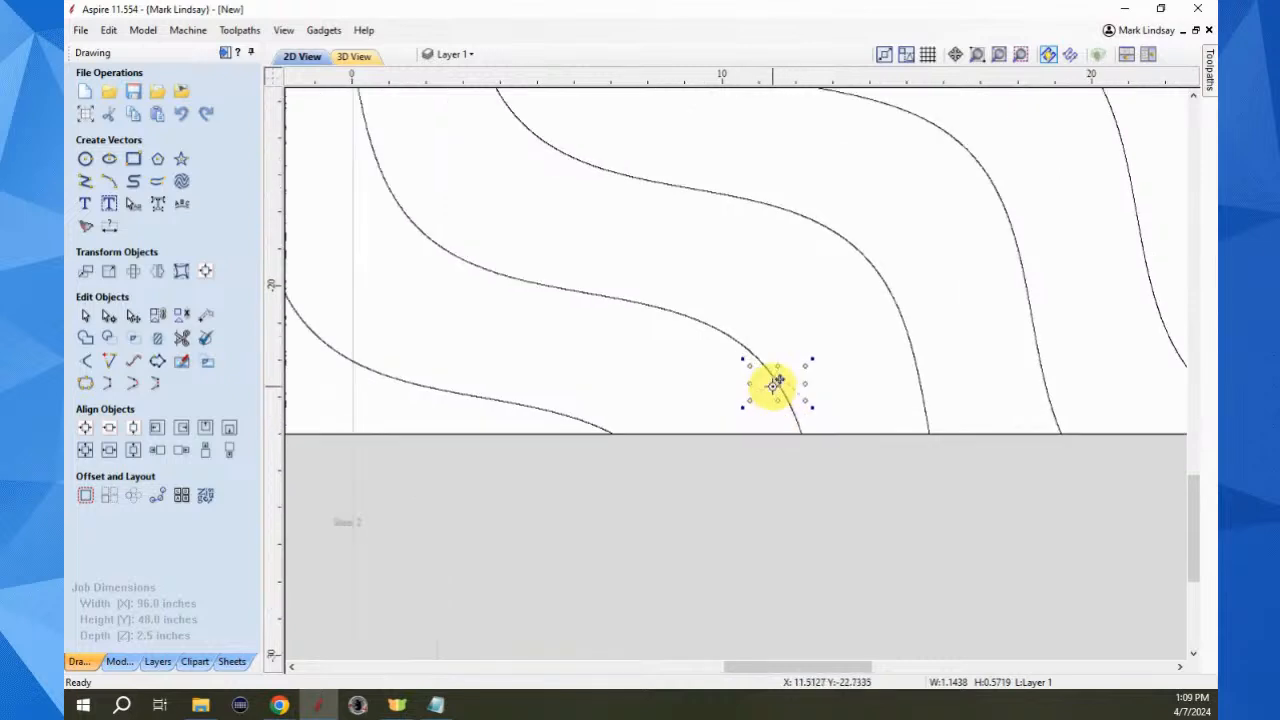
scroll(766, 380, up, 2)
scroll(808, 432, up, 2)
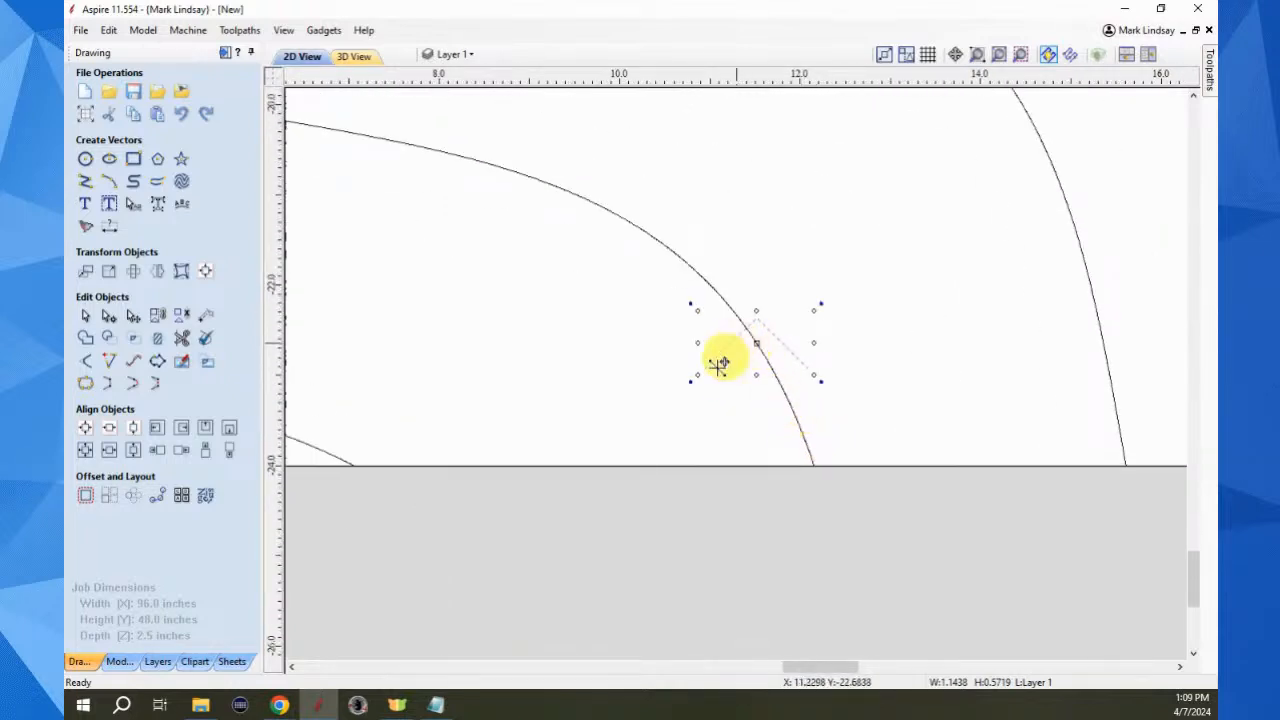
drag(690, 383, 715, 392)
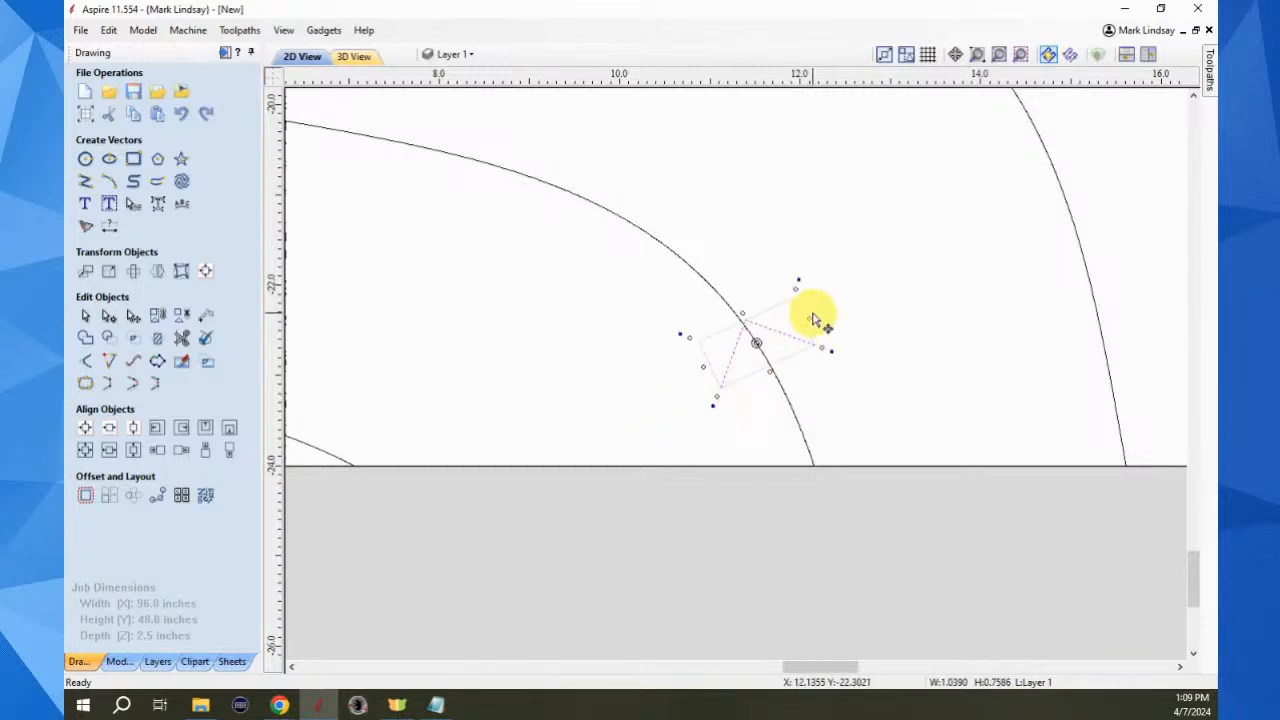
key(Left)
key(Left)
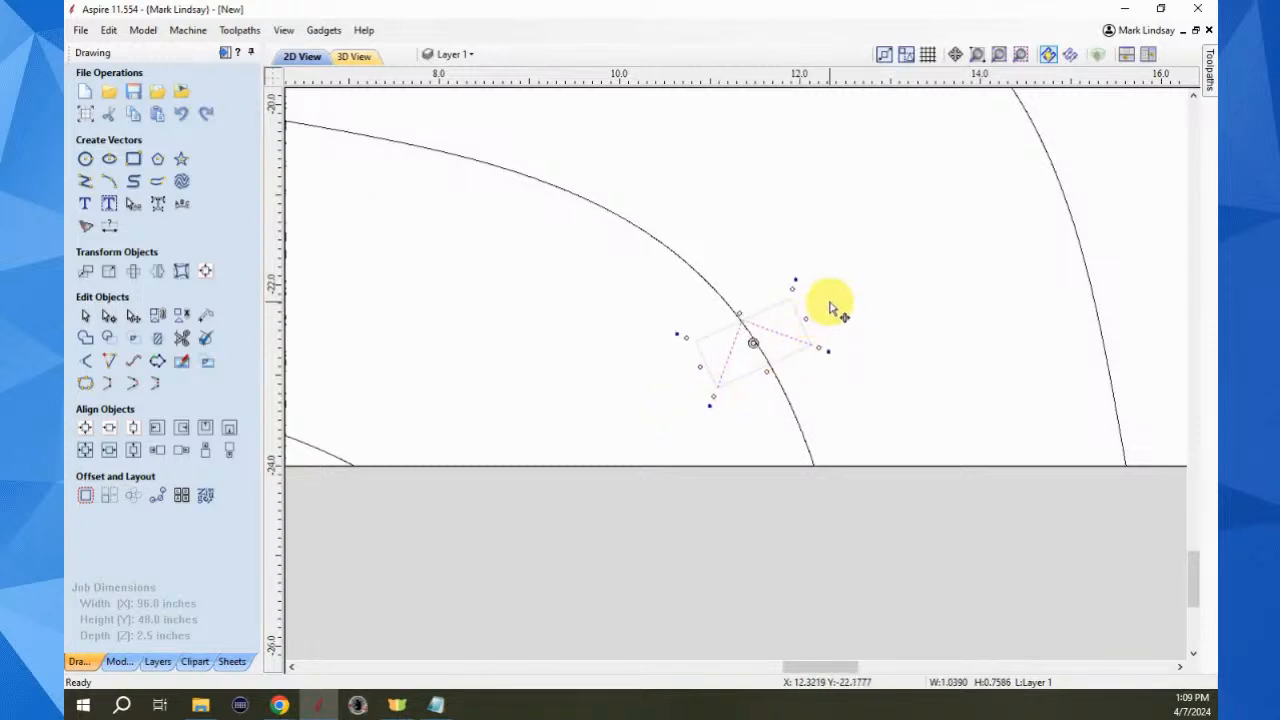
click(960, 400)
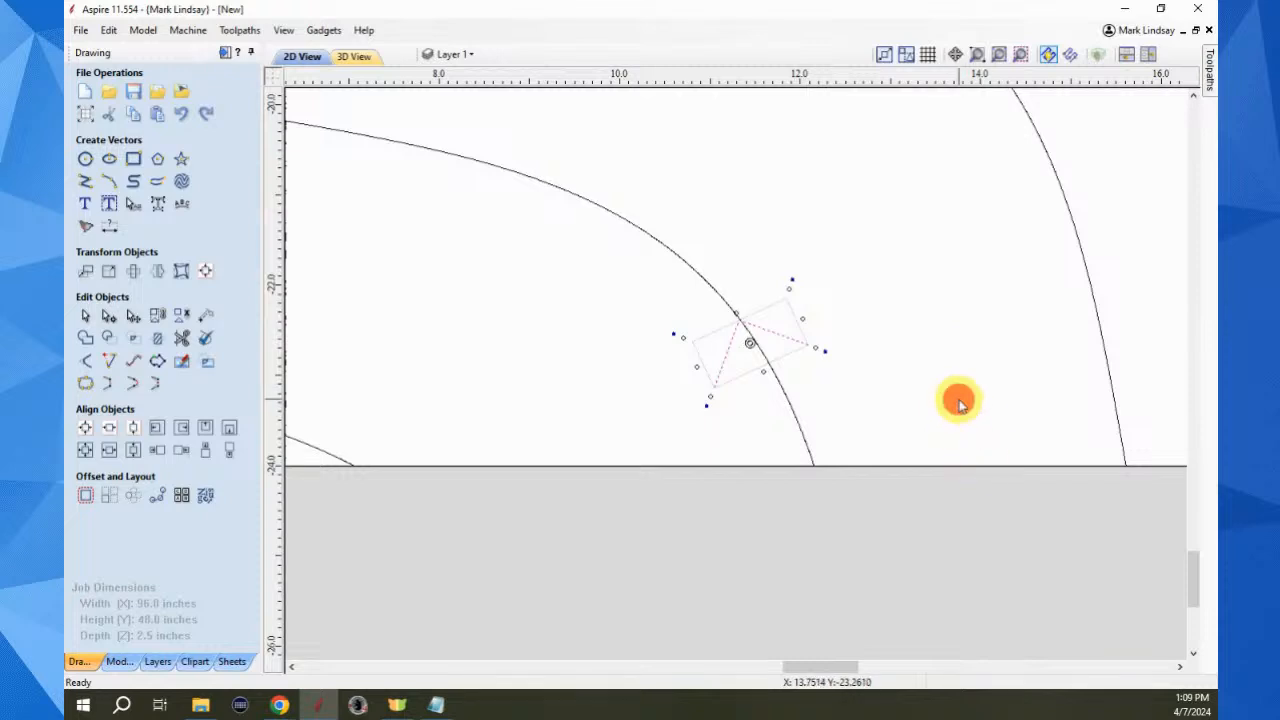
click(778, 334)
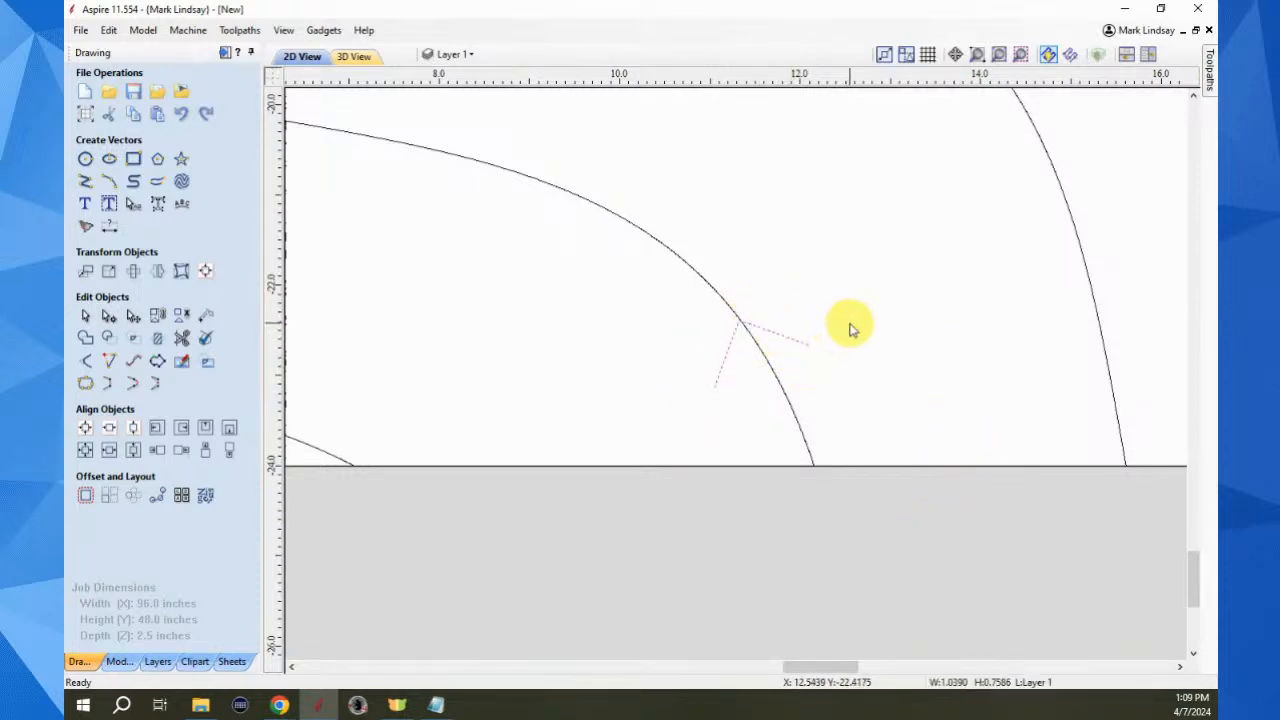
scroll(603, 328, up, 2)
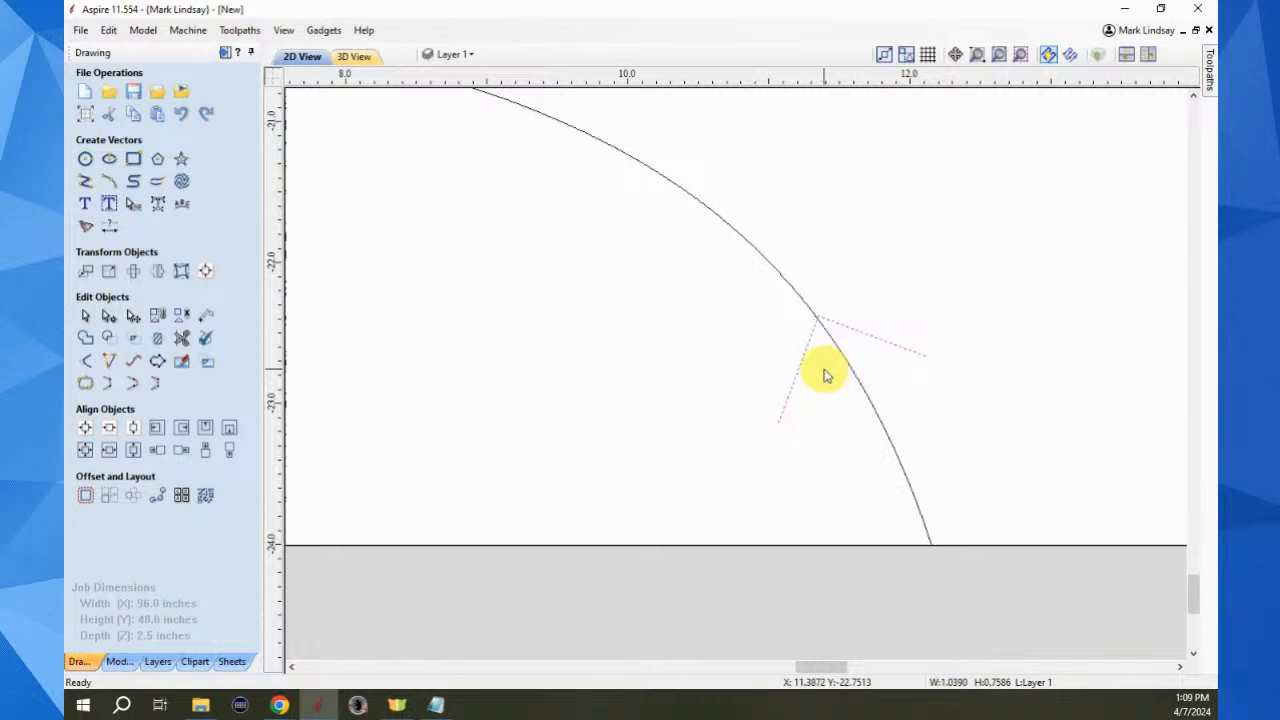
scroll(924, 354, up, 4)
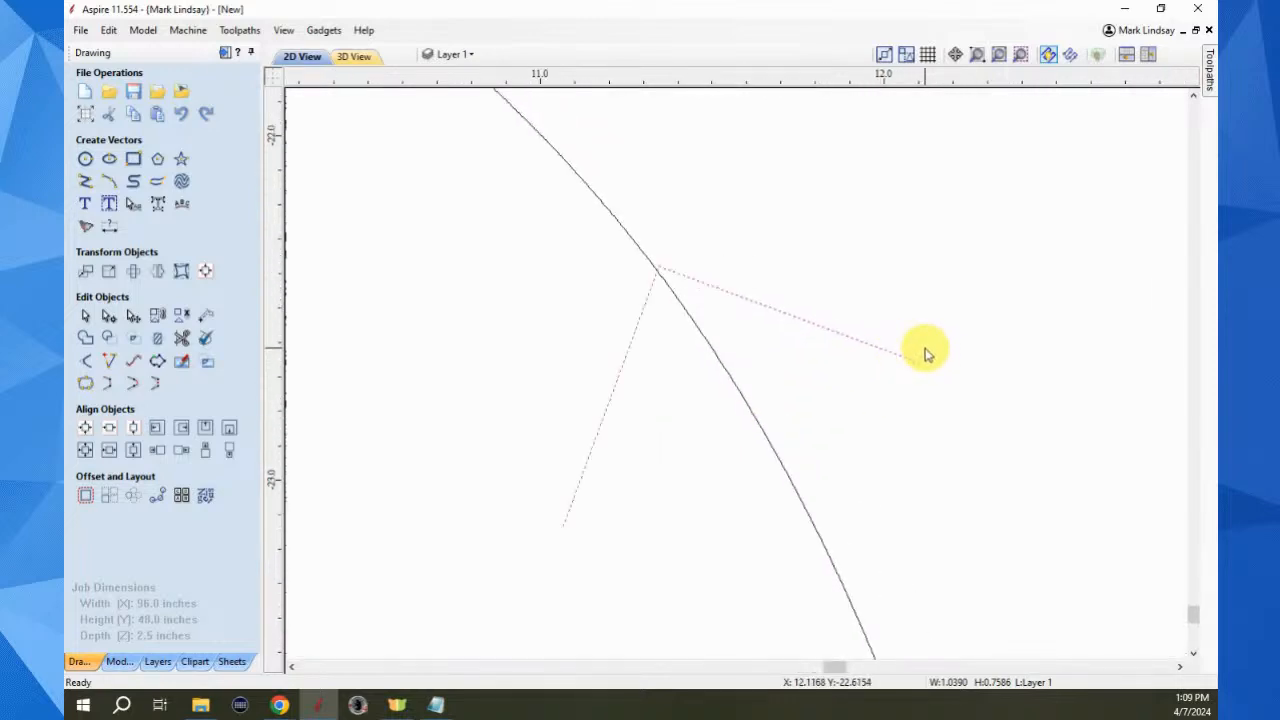
click(1028, 466)
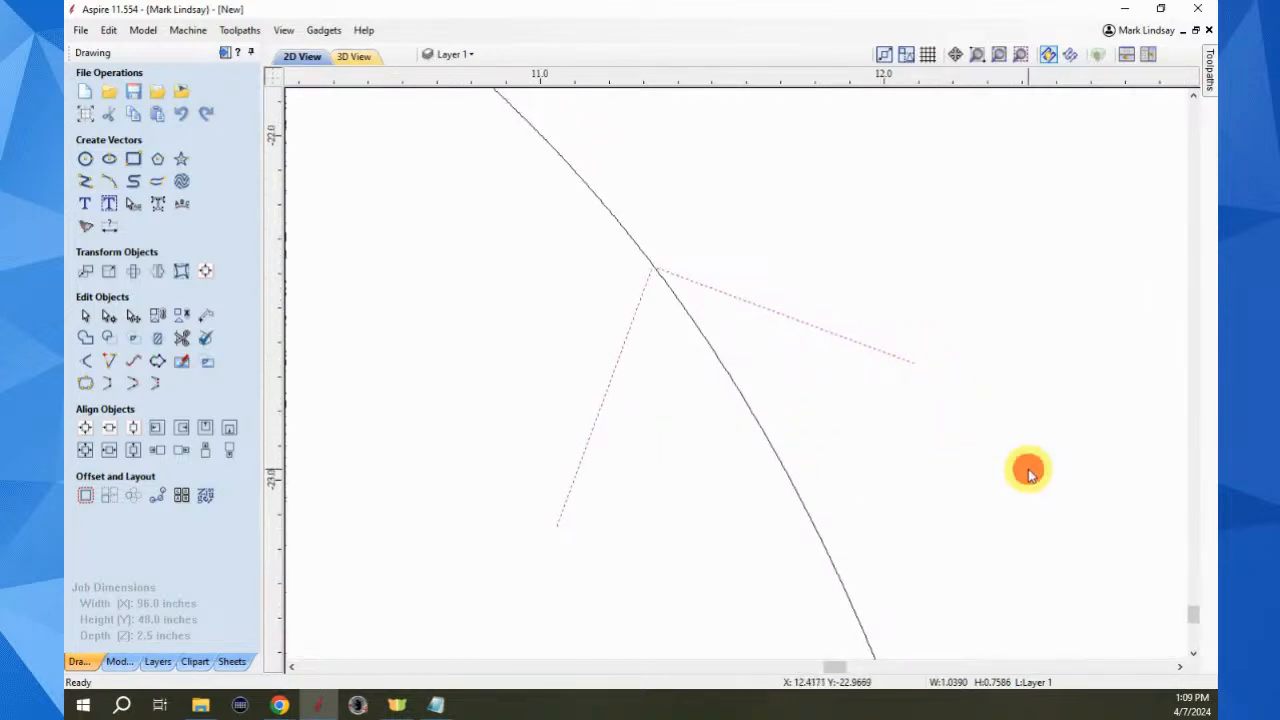
Use Copy Along Vectors to place 20 curve-aligned copies of the chevron along its wave line, on a new layer
scroll(1008, 456, down, 13)
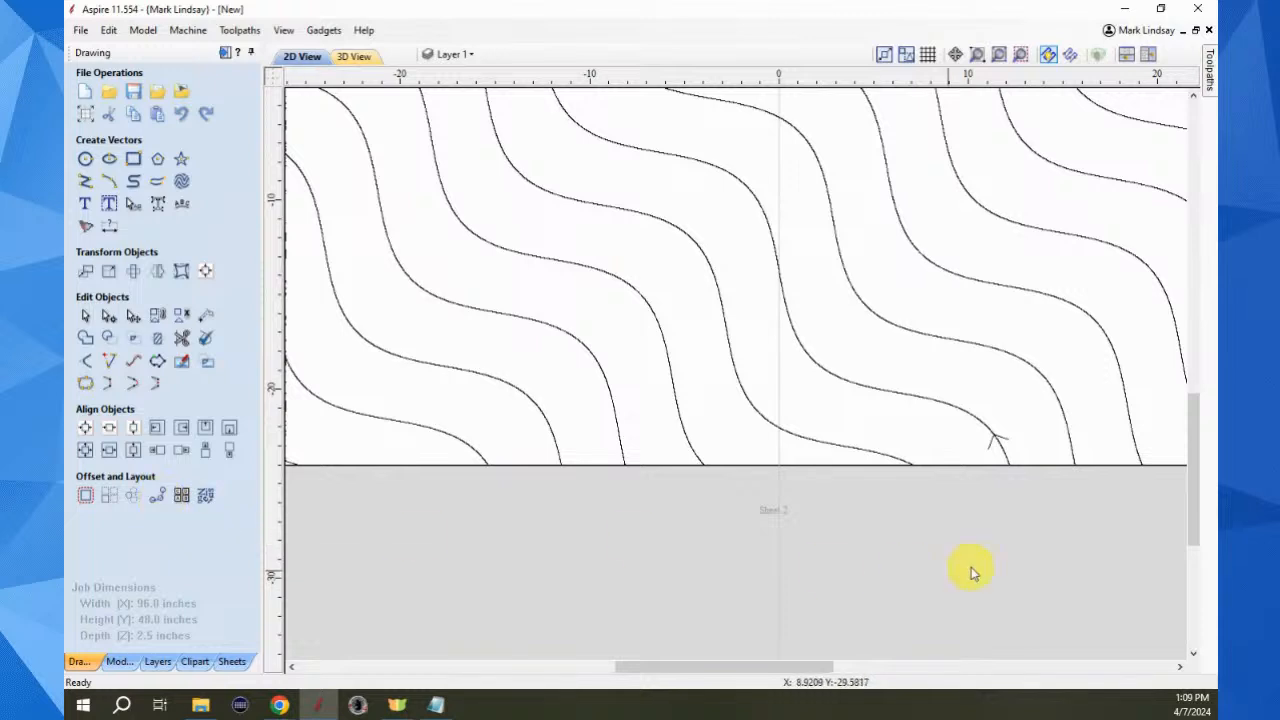
click(1005, 442)
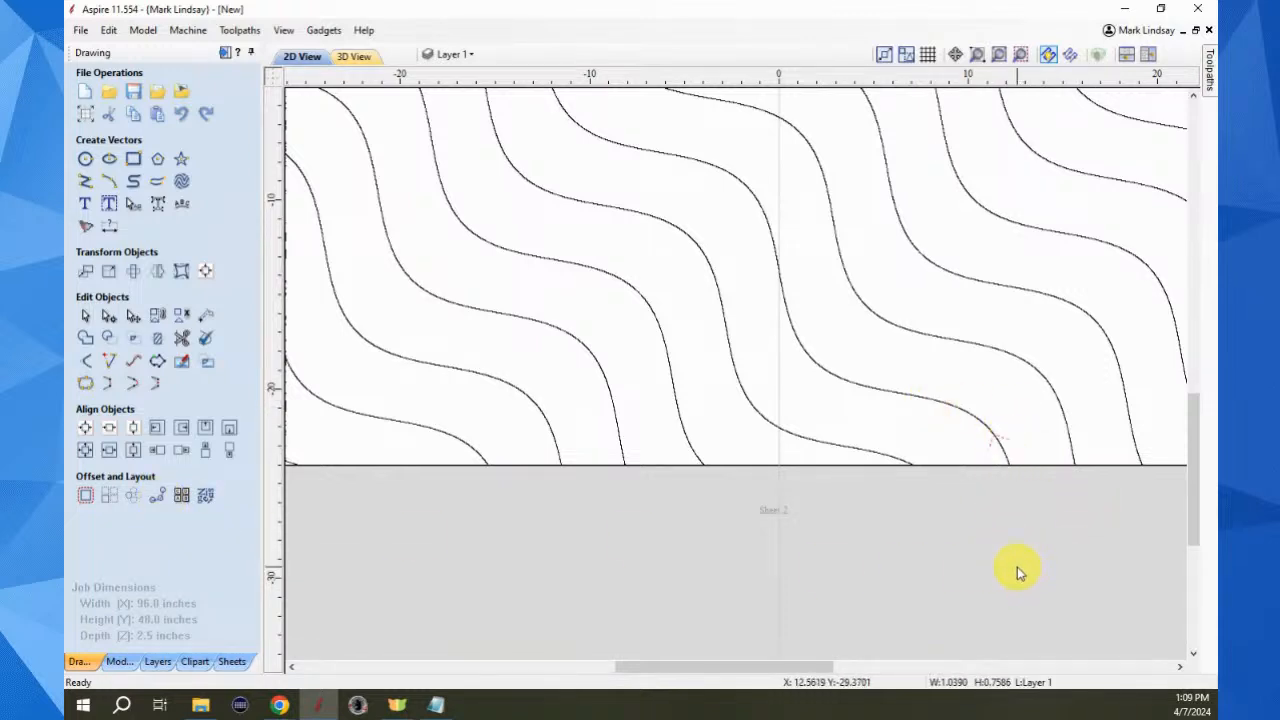
shift+click(940, 405)
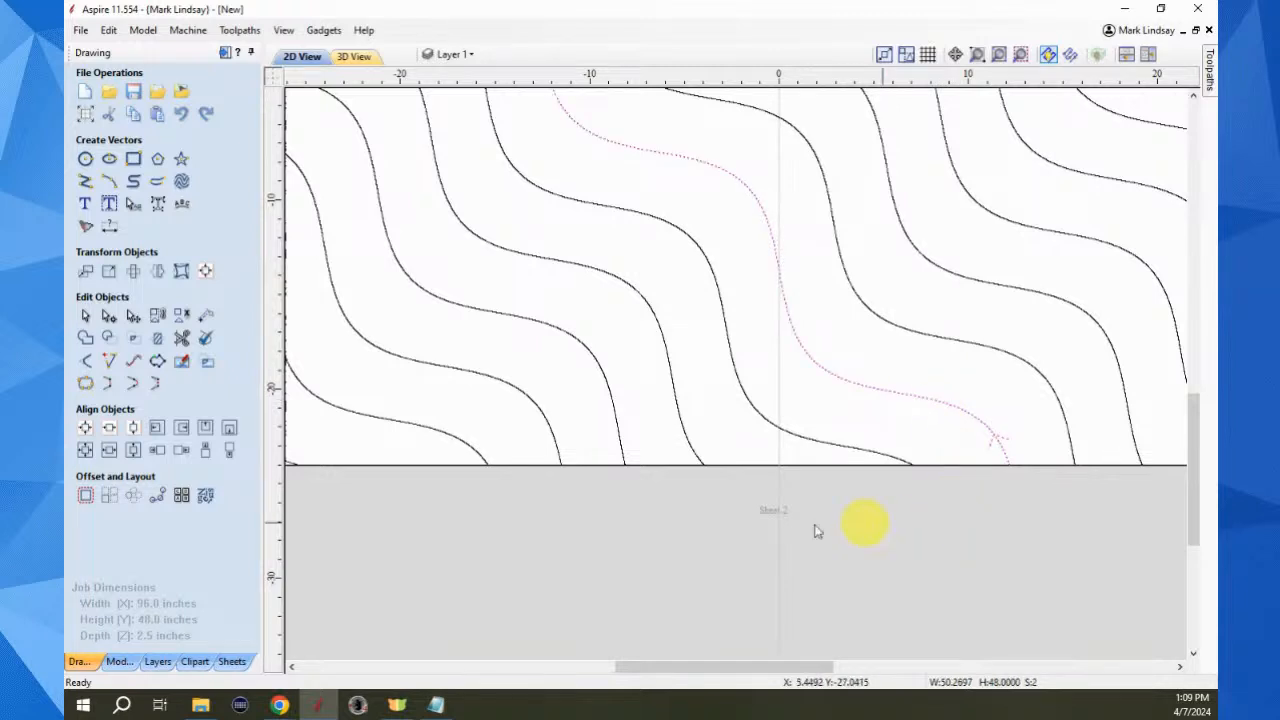
click(156, 498)
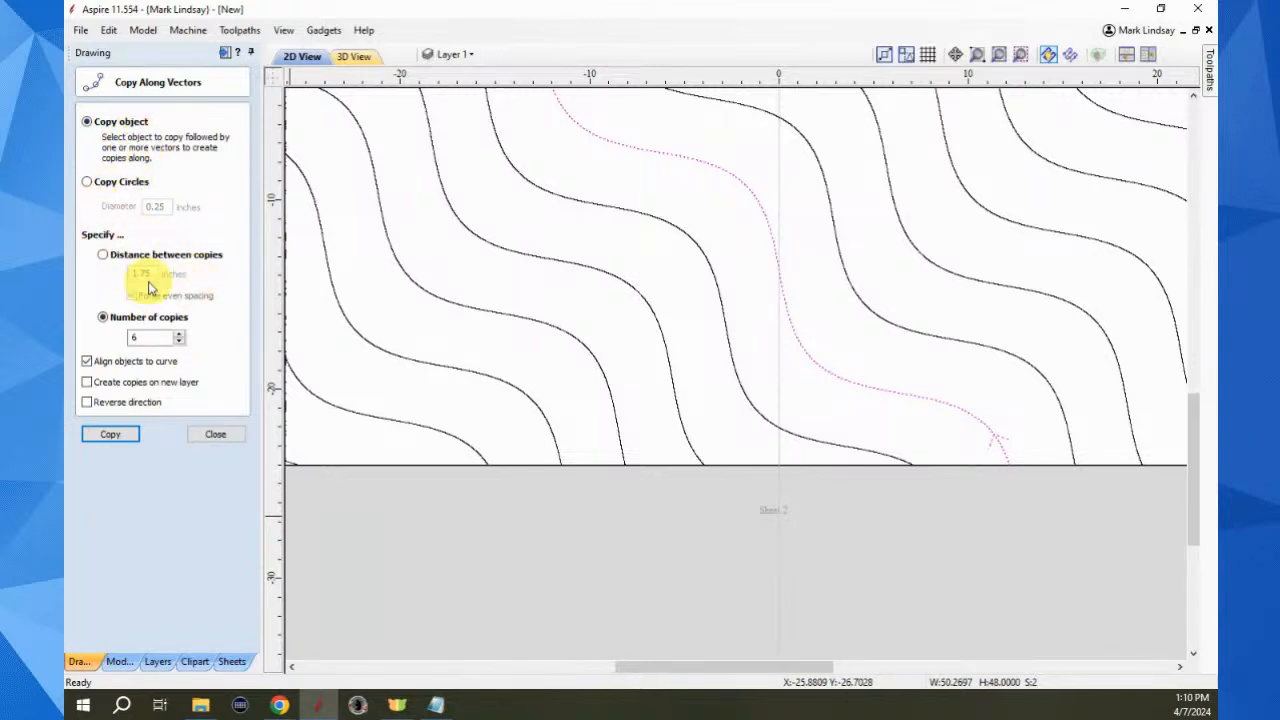
double_click(150, 337)
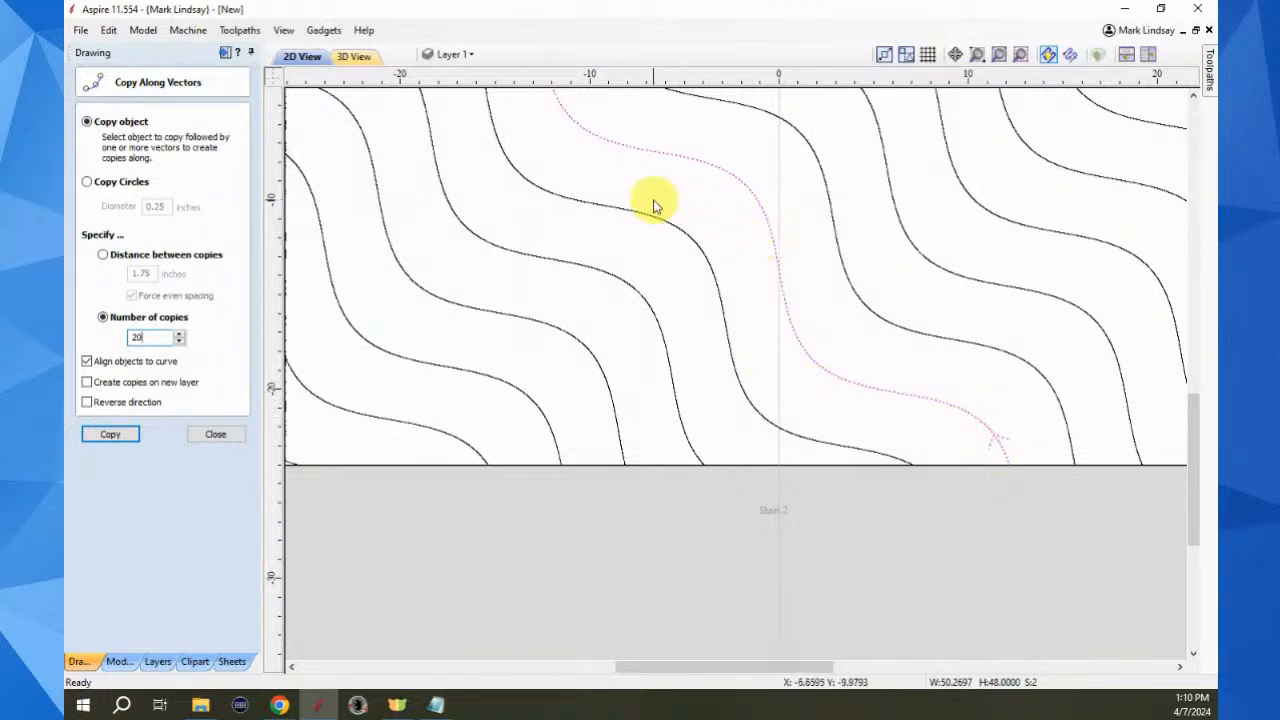
click(87, 383)
click(108, 435)
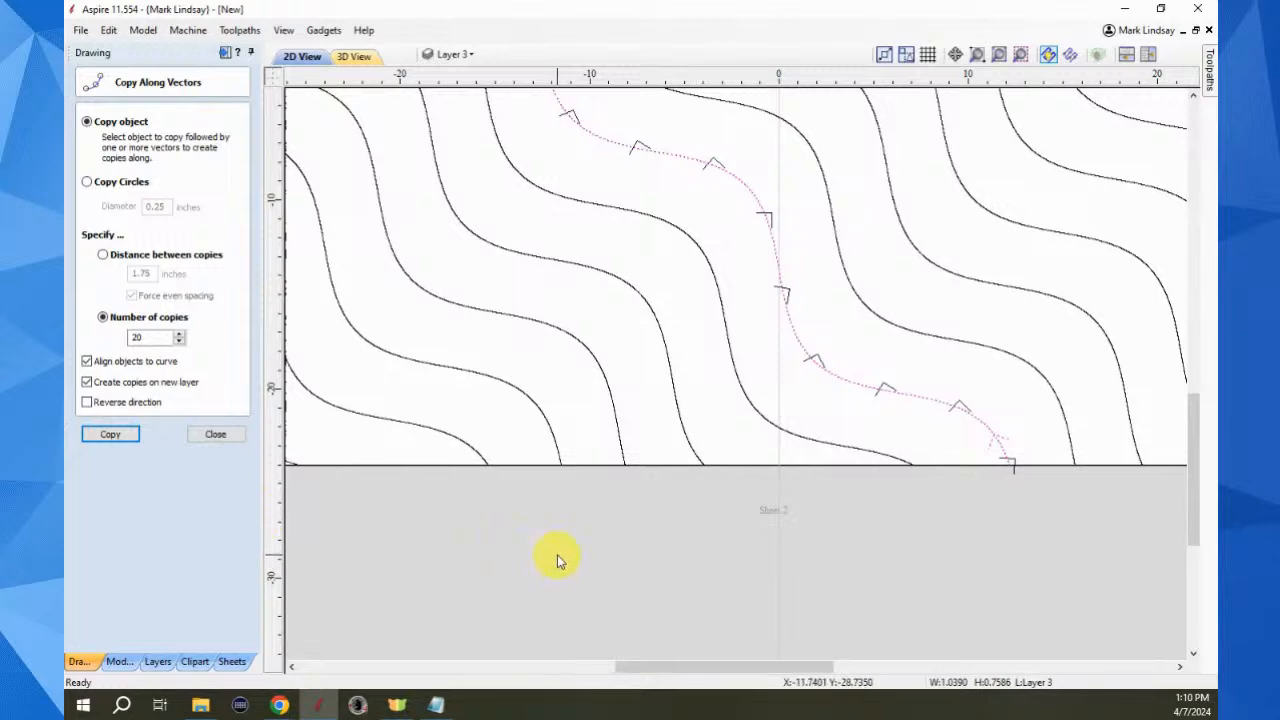
Undo the aligned chevron copies and recreate the 20 copies along the wave line on a new layer with curve alignment off
scroll(640, 594, down, 6)
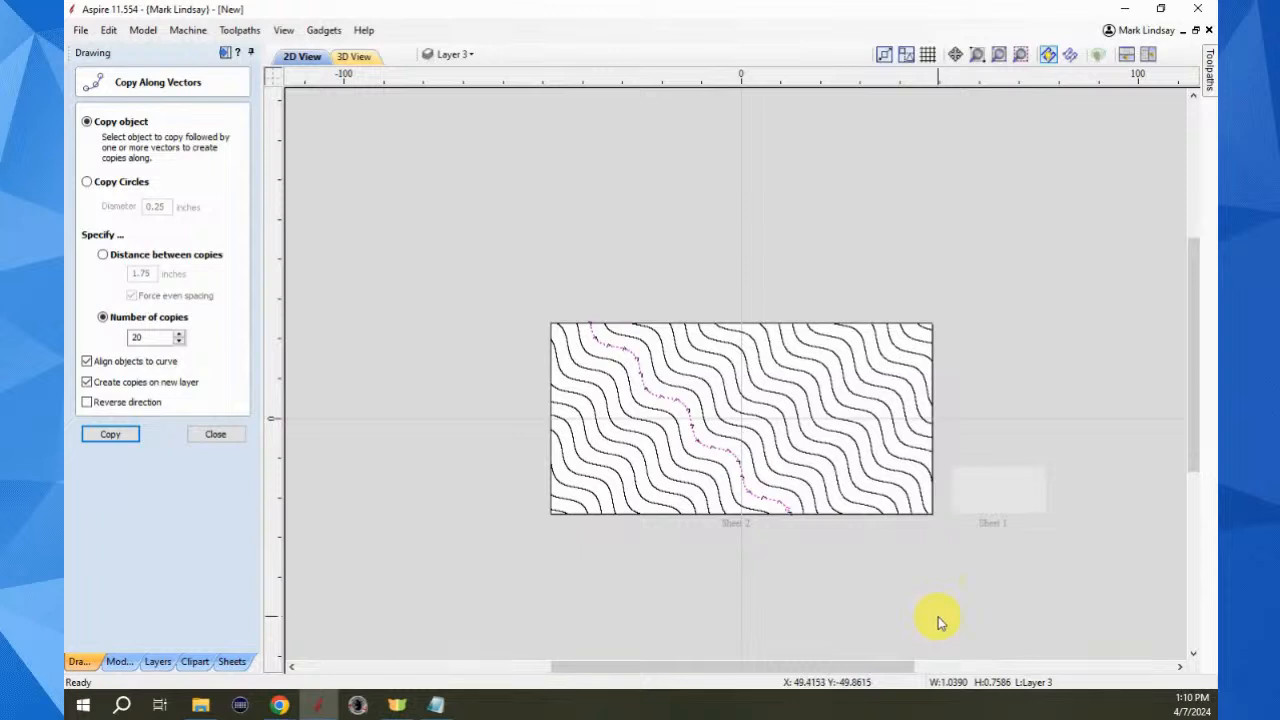
scroll(915, 558, up, 2)
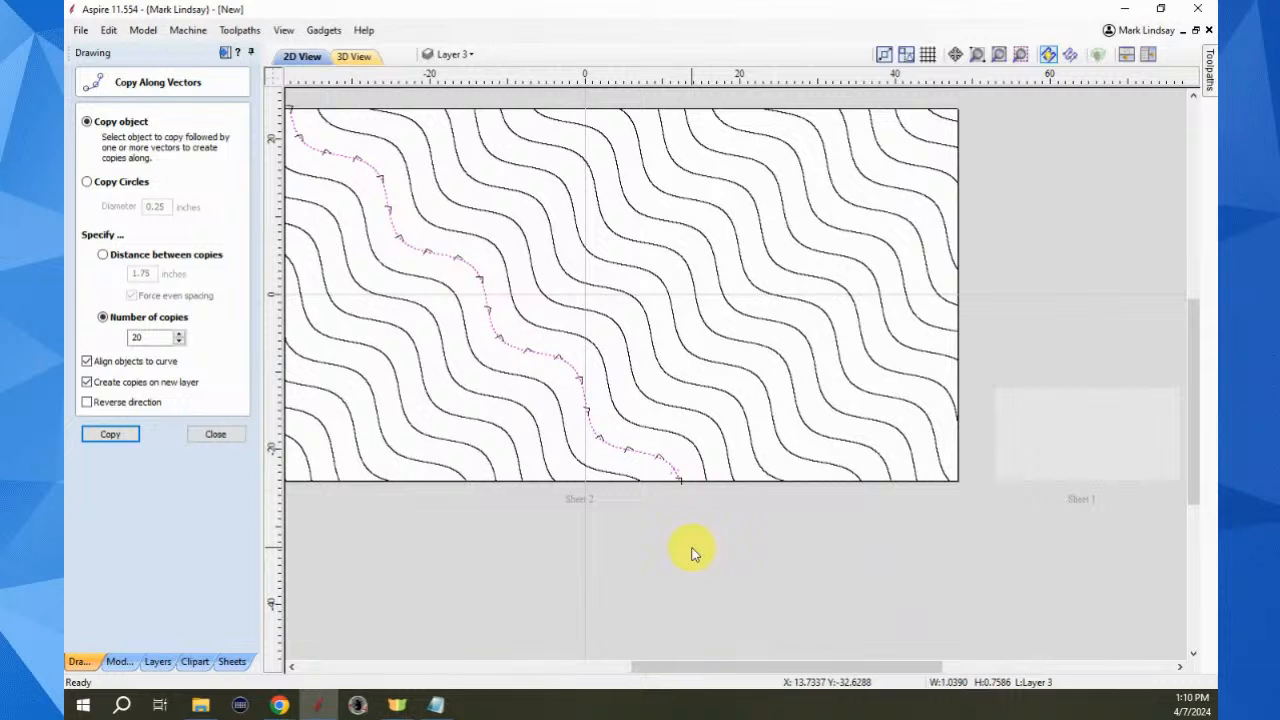
click(577, 517)
click(86, 361)
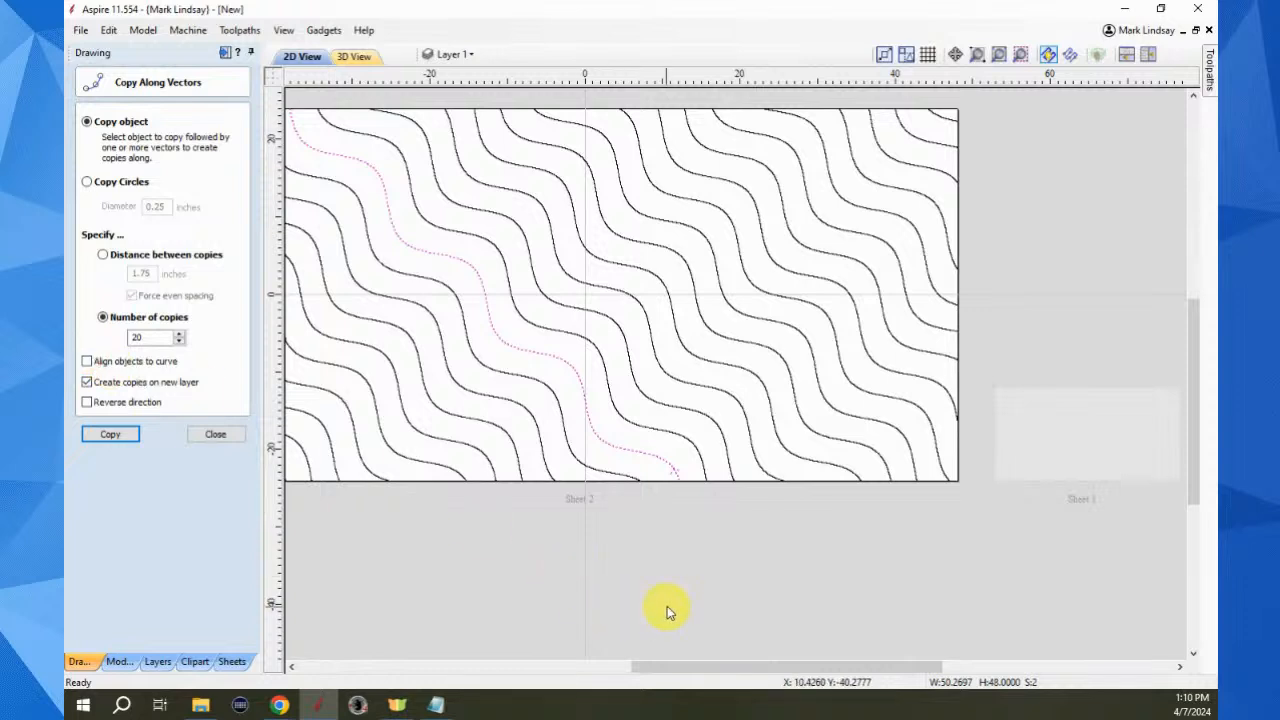
click(100, 436)
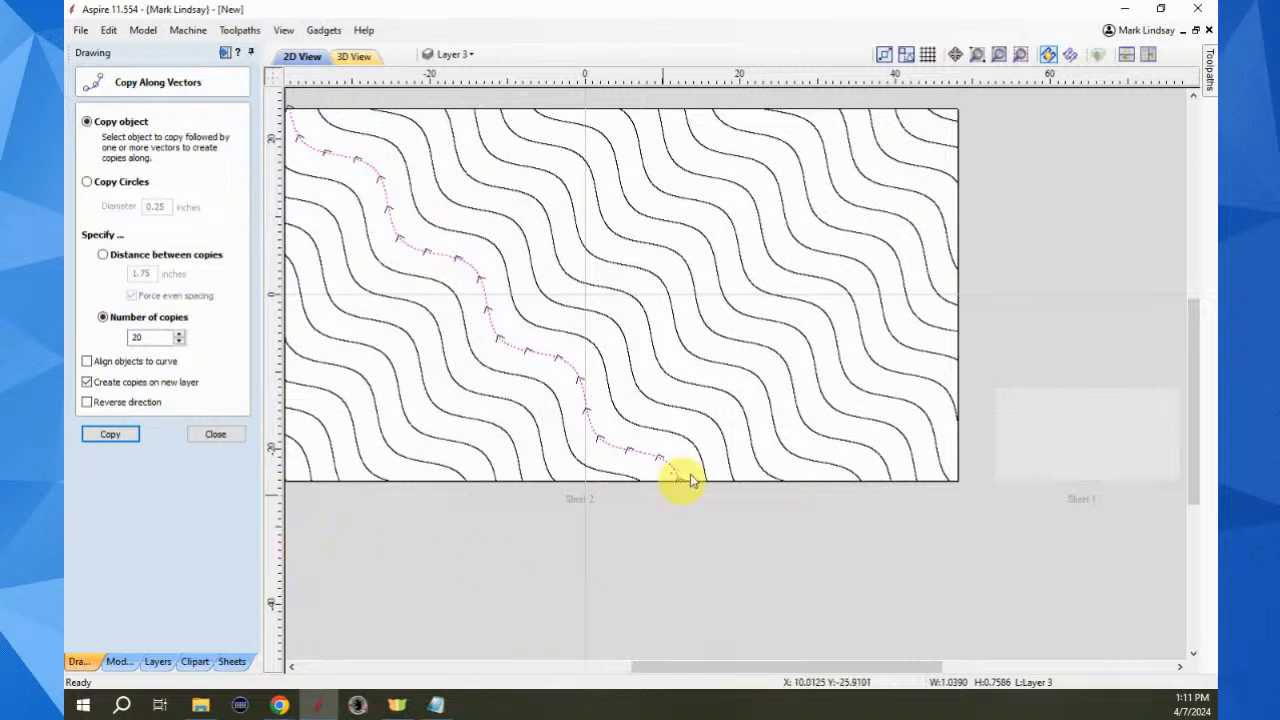
scroll(868, 465, down, 1)
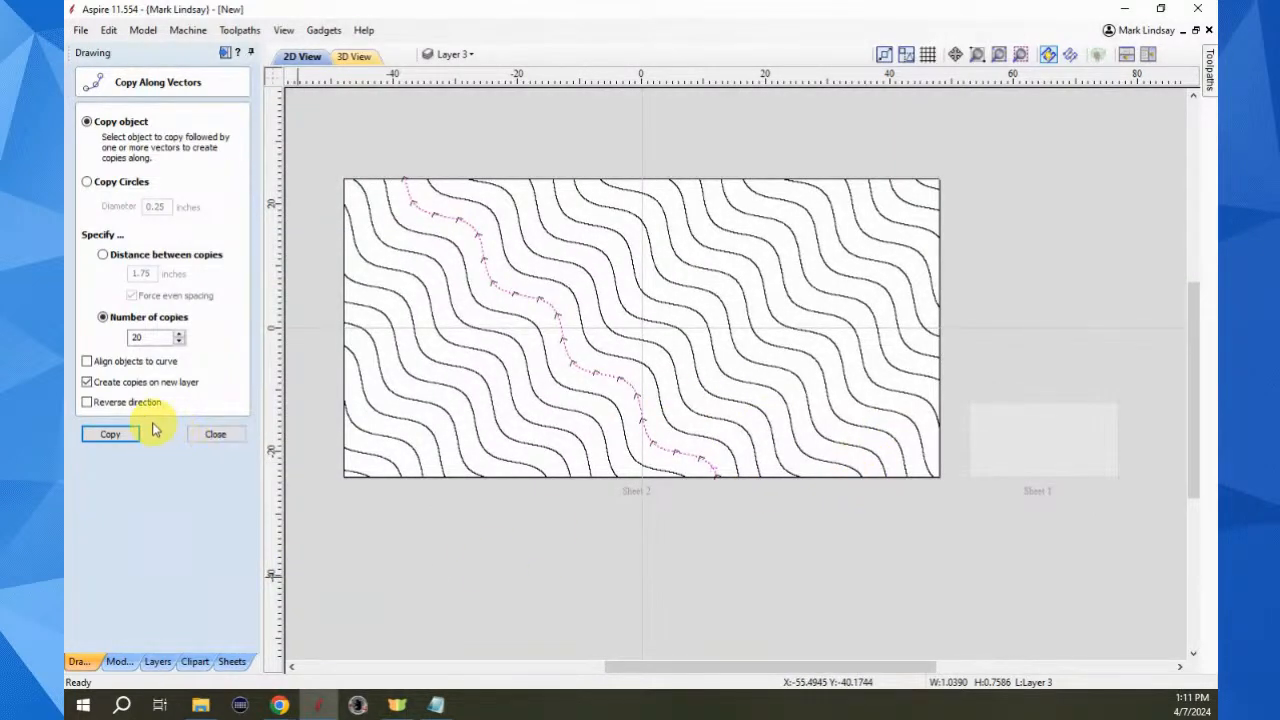
click(215, 435)
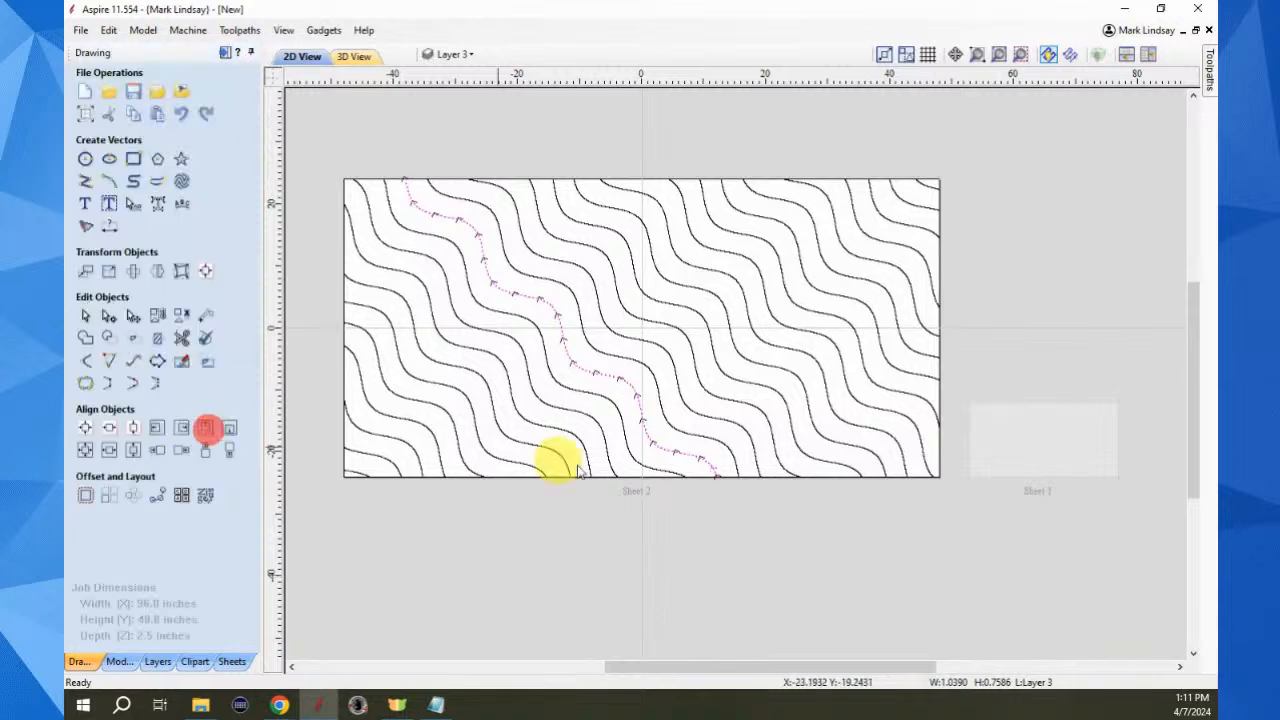
Hide Layer 3, which holds the chevron copies, and leave all wave vectors deselected
click(566, 303)
click(466, 53)
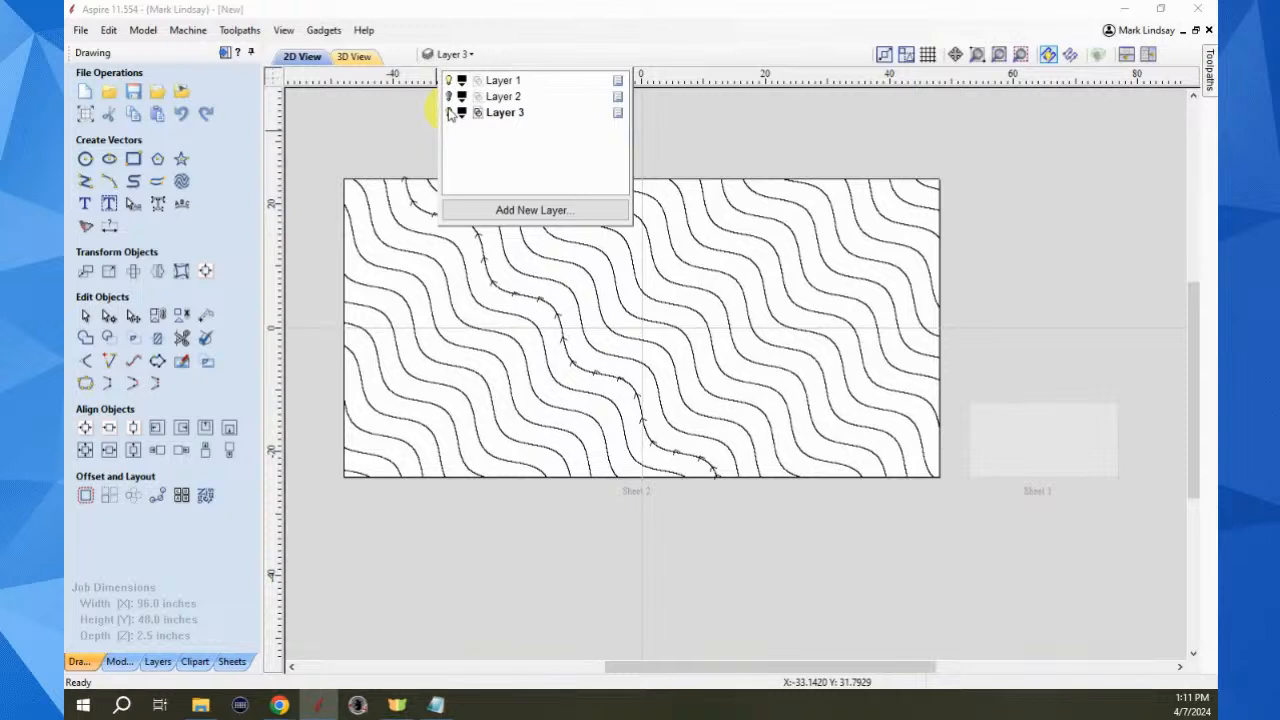
click(450, 113)
click(754, 121)
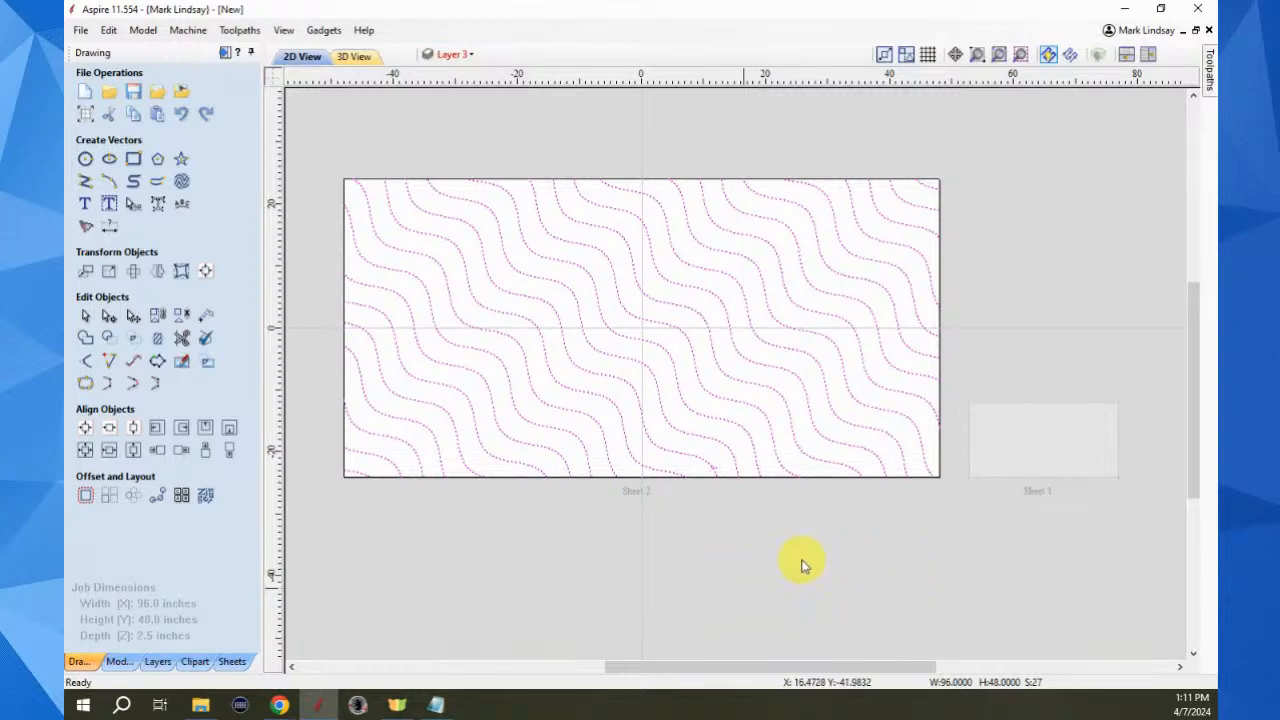
click(771, 518)
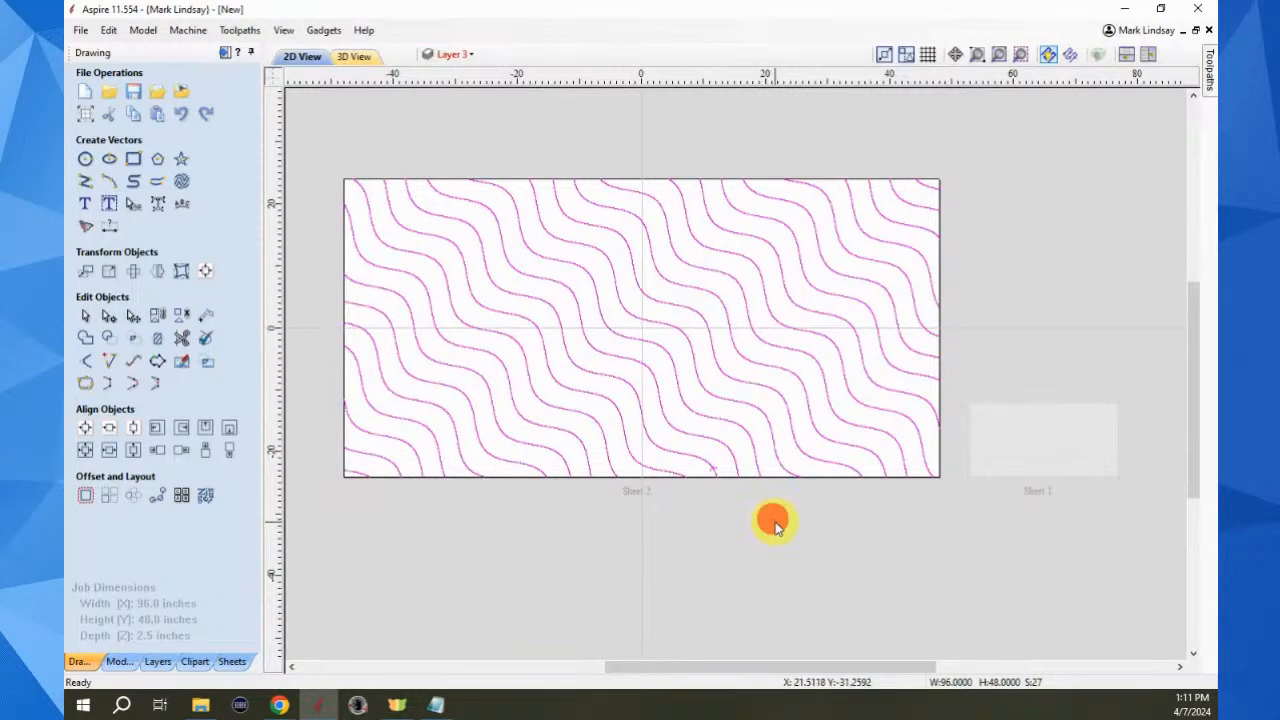
scroll(731, 487, up, 2)
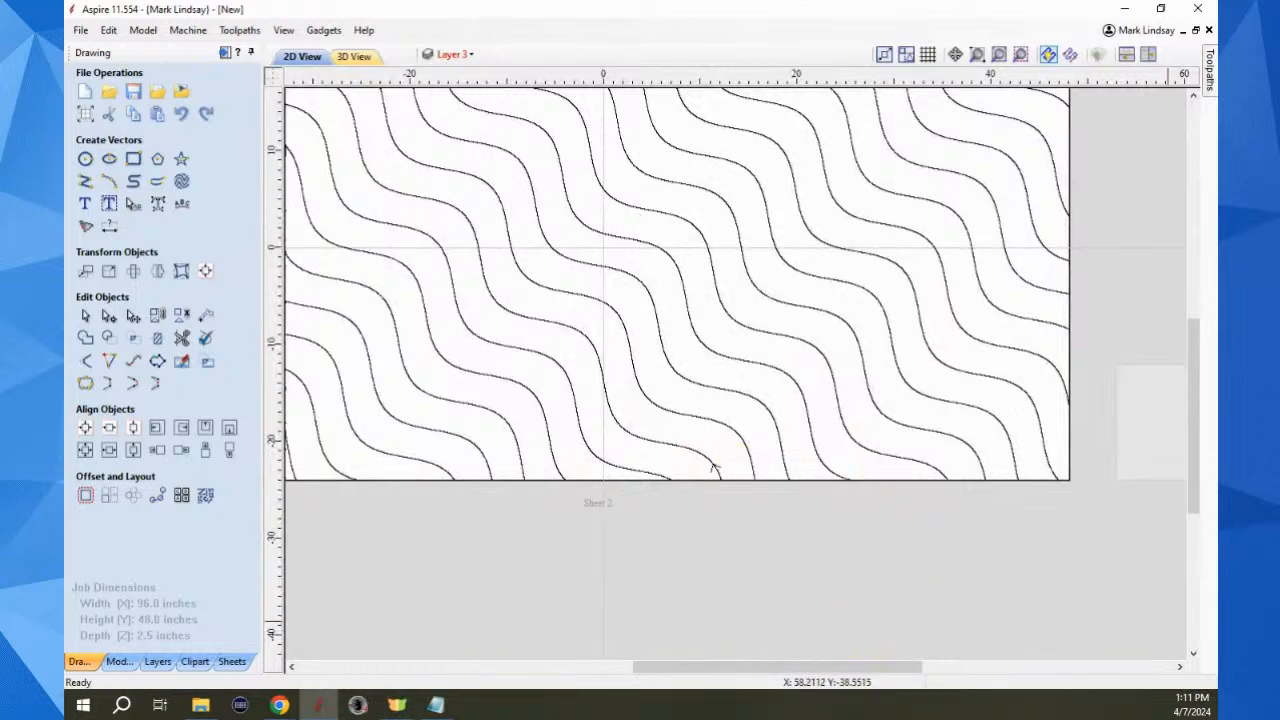